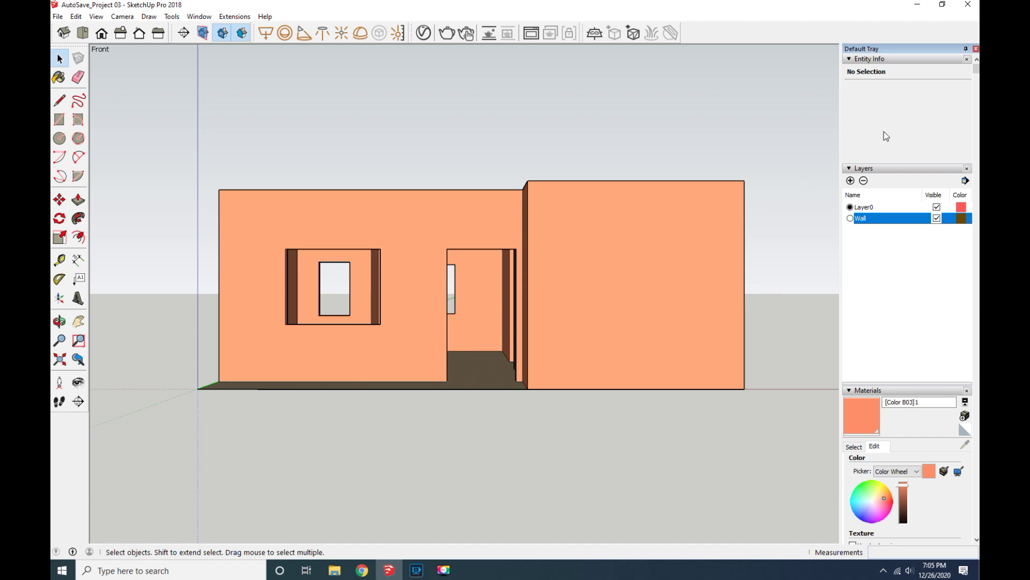
# Close the Default Tray and pan the view so the house shifts right.
pyautogui.click(976, 48)
pyautogui.click(77, 321)
pyautogui.moveTo(234, 320)
pyautogui.mouseDown()
pyautogui.moveTo(307, 324)
pyautogui.moveTo(311, 306)
pyautogui.mouseUp()
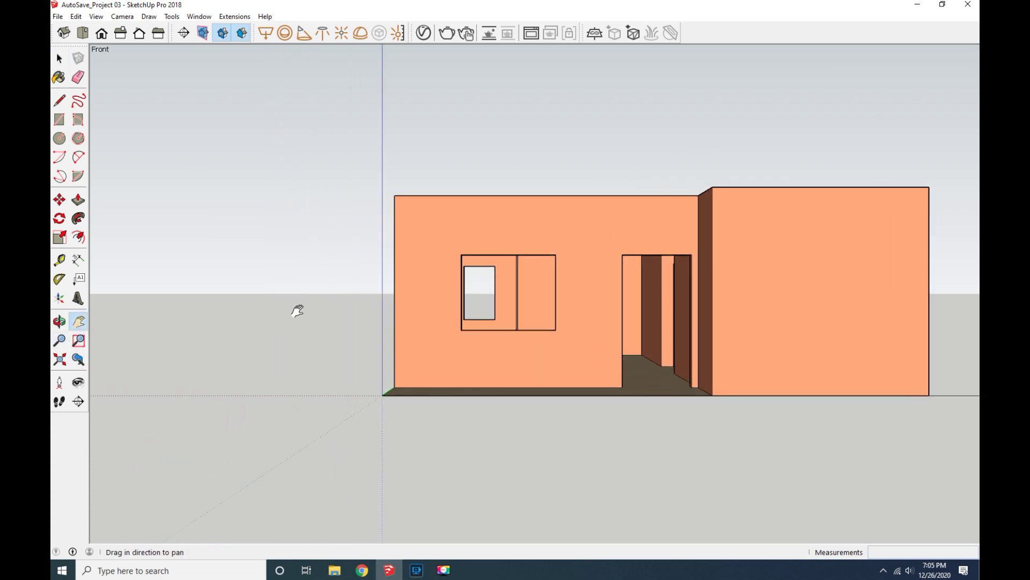
pyautogui.press('space')
# Copy the left front wall, with its window and door openings, to the left of the house.
pyautogui.click(428, 296)
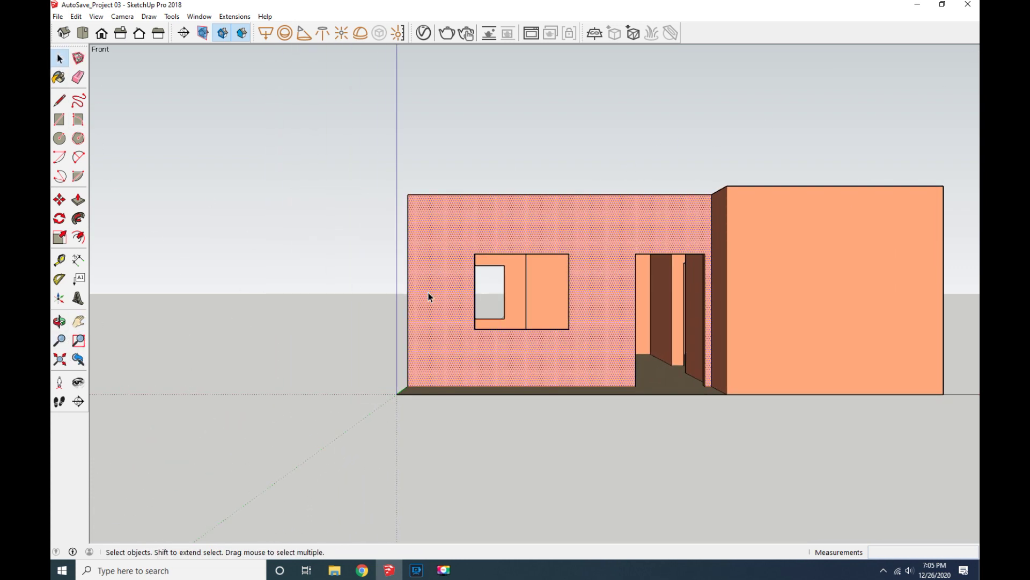
pyautogui.click(60, 199)
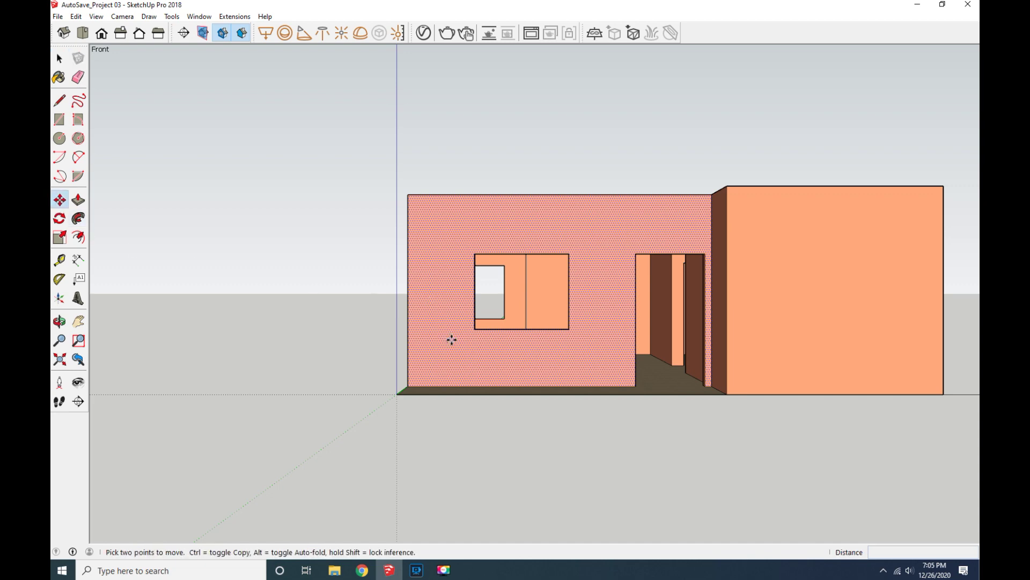
pyautogui.keyDown('ctrl'); pyautogui.click(451, 339); pyautogui.keyUp('ctrl')
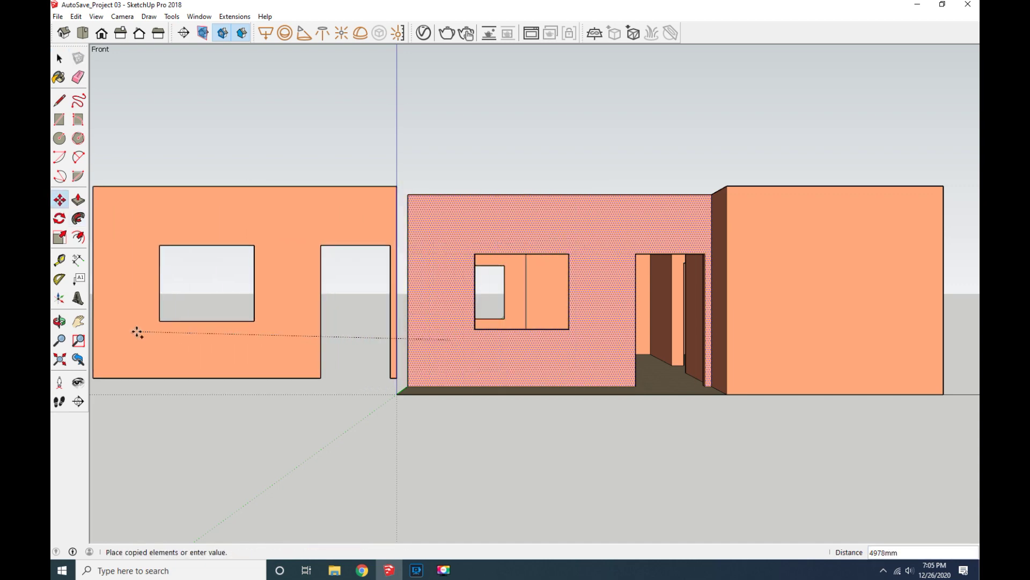
pyautogui.scroll(-1, 138, 333)
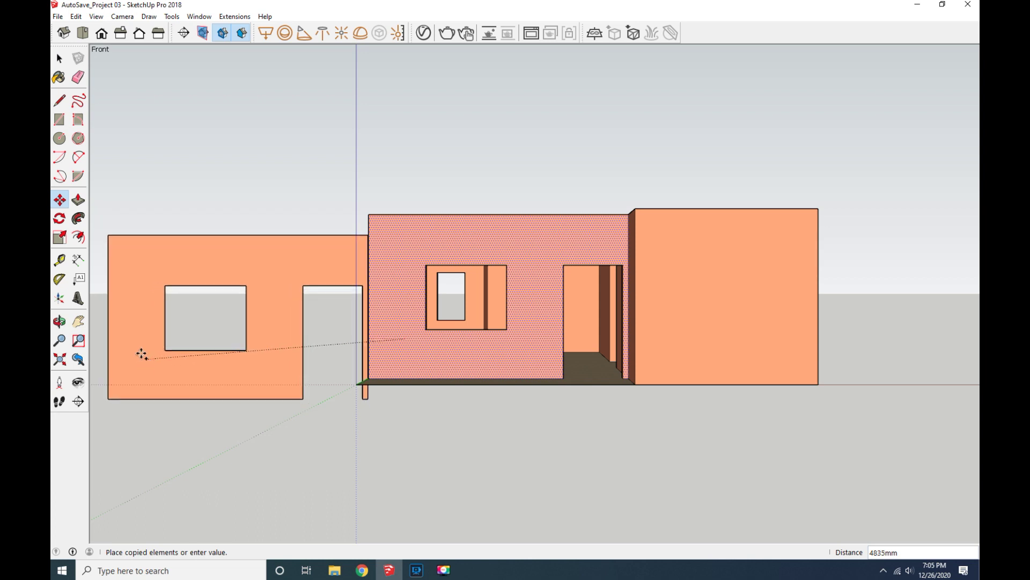
pyautogui.scroll(-1, 133, 334)
pyautogui.scroll(-1, 129, 333)
pyautogui.click(130, 331)
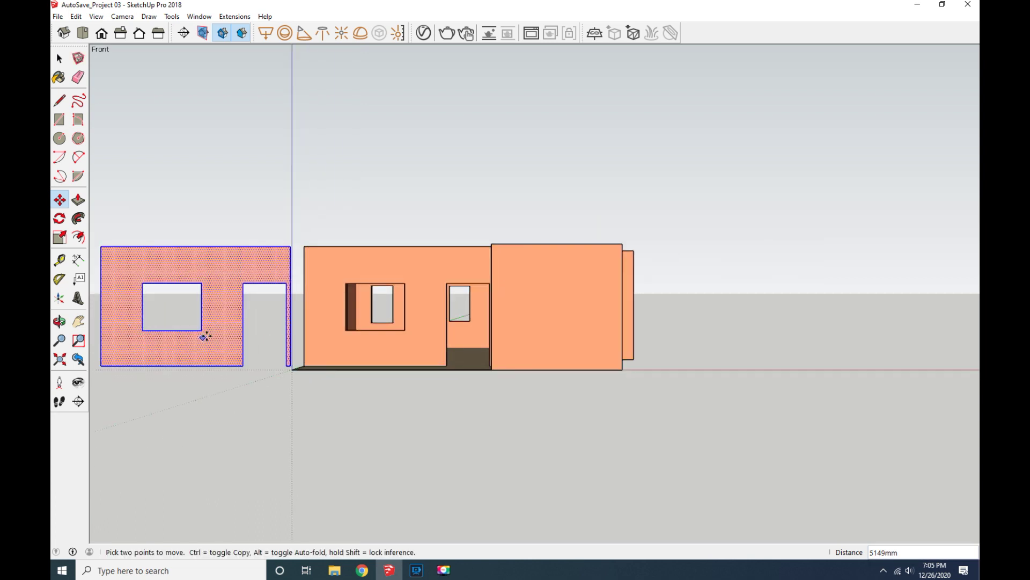
pyautogui.click(77, 321)
pyautogui.moveTo(311, 352); pyautogui.dragTo(577, 354)
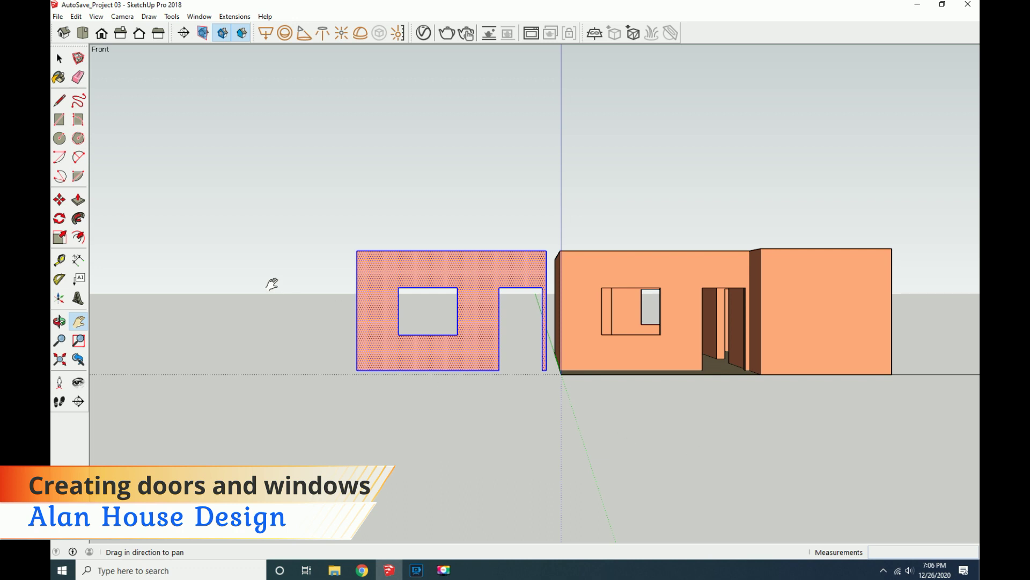
pyautogui.click(73, 325)
# Fill the copied wall's window and door openings with rectangles.
pyautogui.moveTo(307, 333); pyautogui.dragTo(341, 334)
pyautogui.click(60, 58)
pyautogui.click(348, 297)
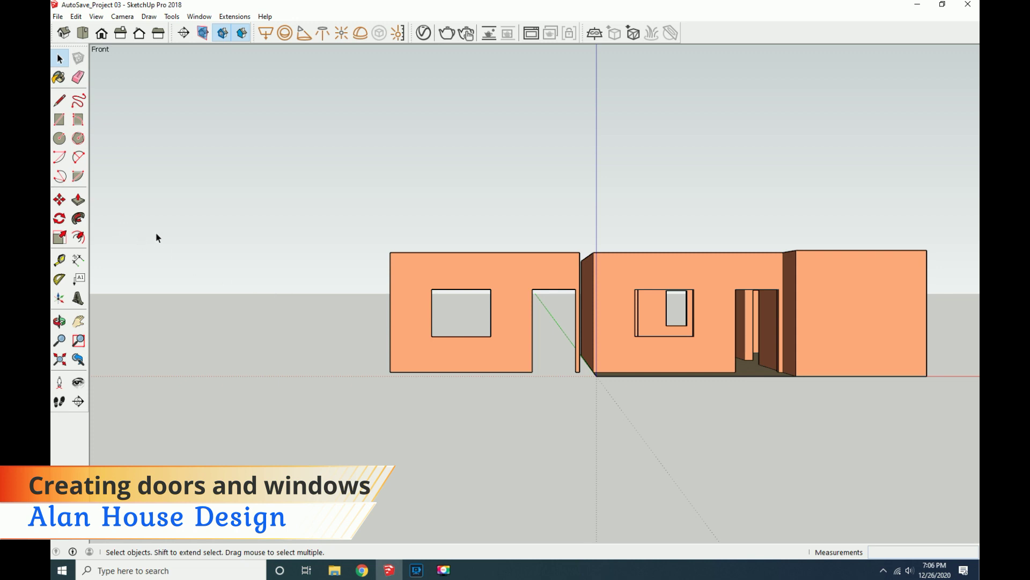
pyautogui.click(59, 119)
pyautogui.click(431, 289)
pyautogui.click(491, 336)
pyautogui.click(533, 290)
pyautogui.click(576, 372)
# Erase the copied wall's face and edges, leaving standalone window and door panels.
pyautogui.click(79, 77)
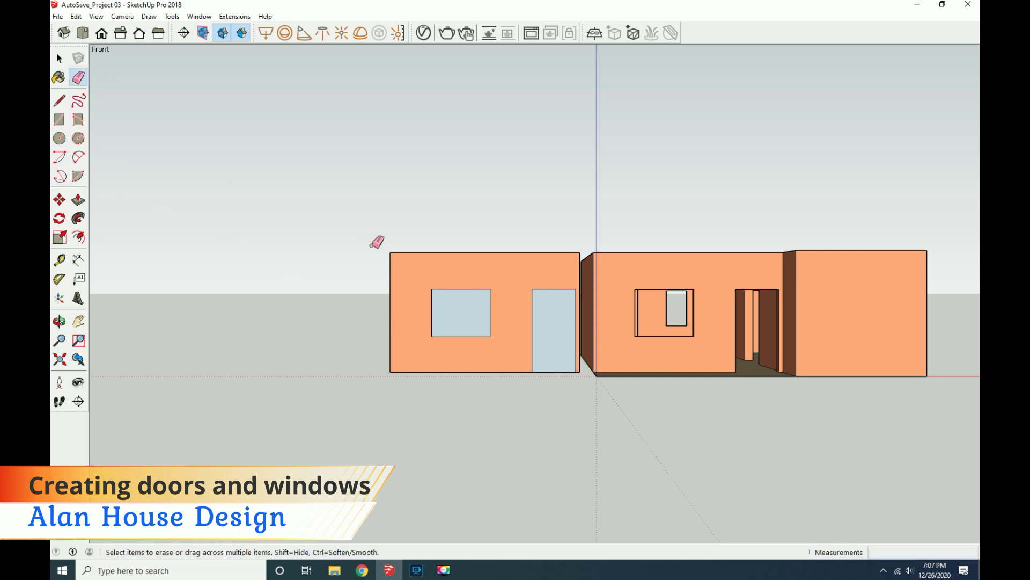
pyautogui.click(398, 252)
pyautogui.click(471, 372)
pyautogui.click(391, 338)
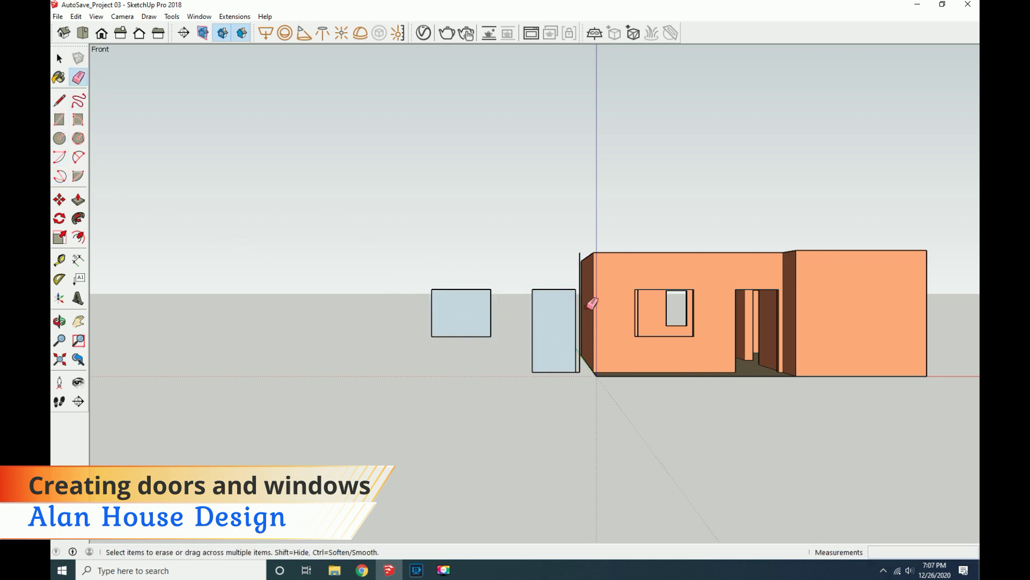
pyautogui.scroll(2, 584, 252)
pyautogui.scroll(1, 580, 453)
pyautogui.scroll(1, 581, 450)
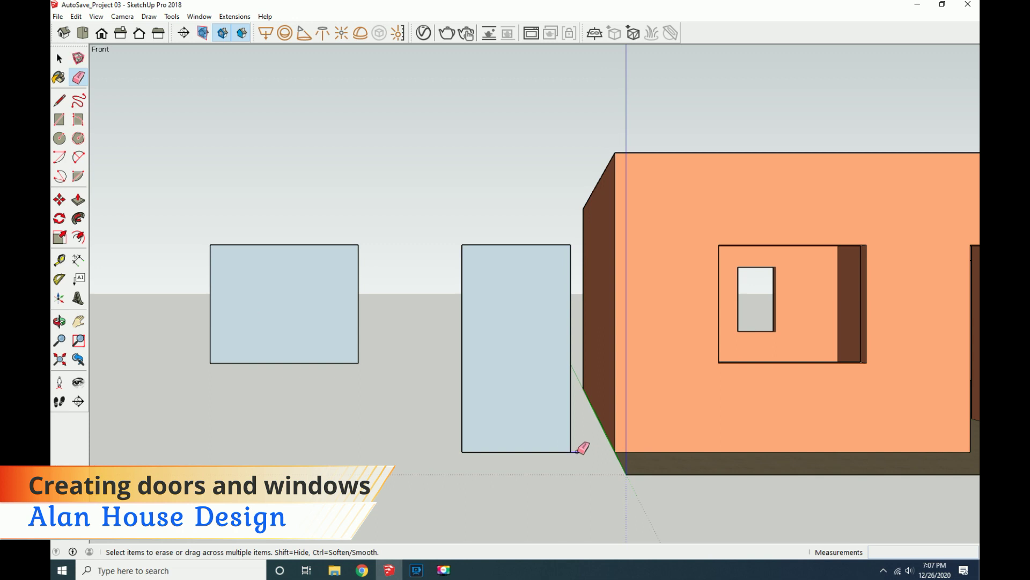
pyautogui.scroll(-2, 531, 416)
pyautogui.scroll(-1, 499, 394)
pyautogui.scroll(-1, 283, 291)
pyautogui.press('space')
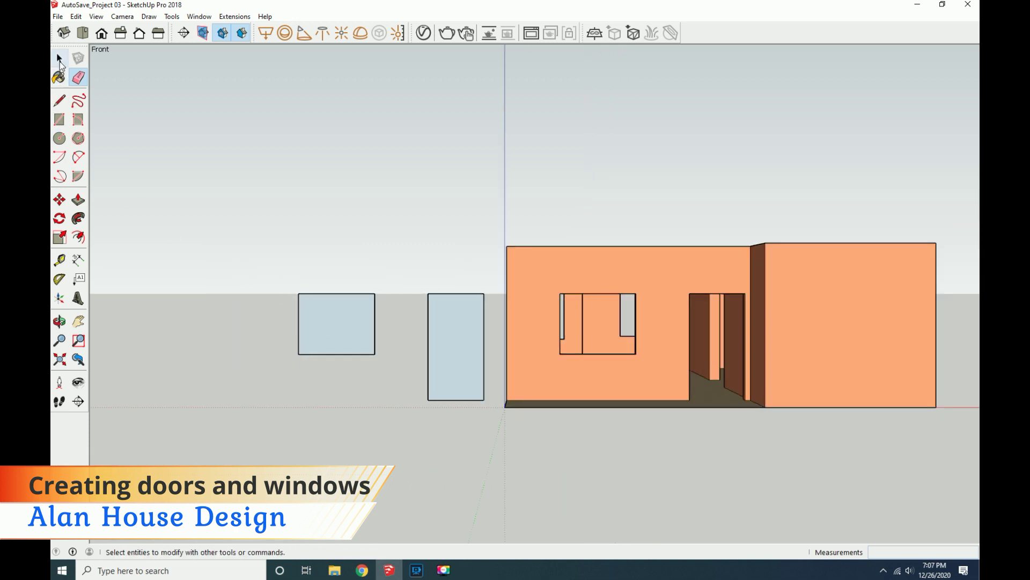
# Move both the window and door panels a little further left.
pyautogui.moveTo(490, 411); pyautogui.dragTo(267, 273)
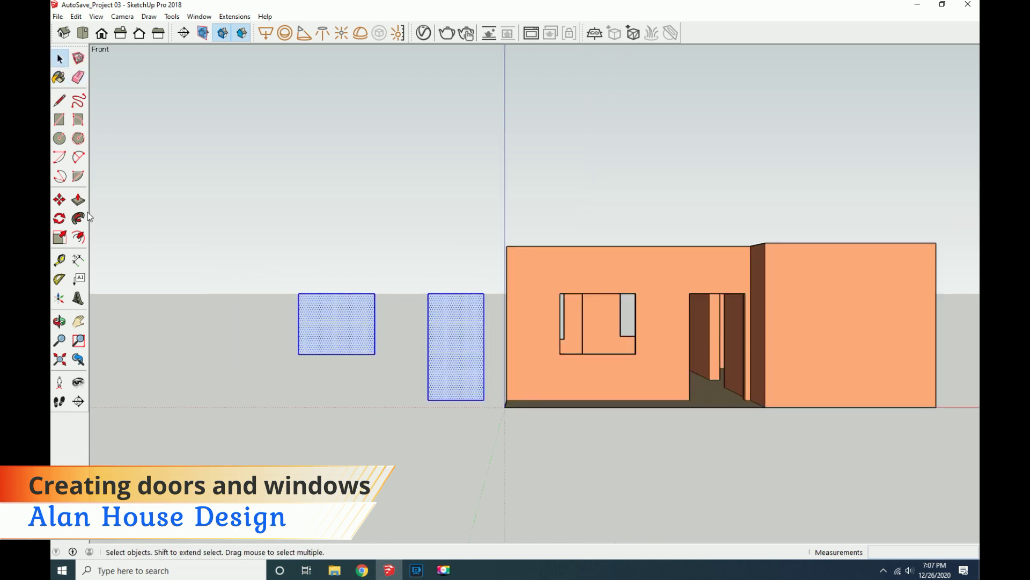
pyautogui.press('m')
pyautogui.click(299, 354)
pyautogui.click(193, 352)
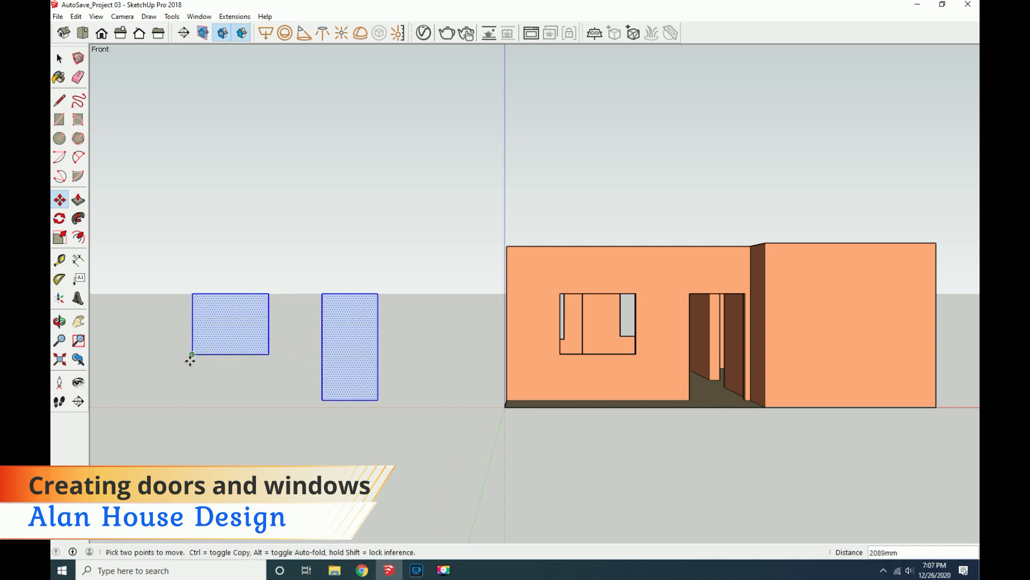
pyautogui.press('space')
pyautogui.click(238, 241)
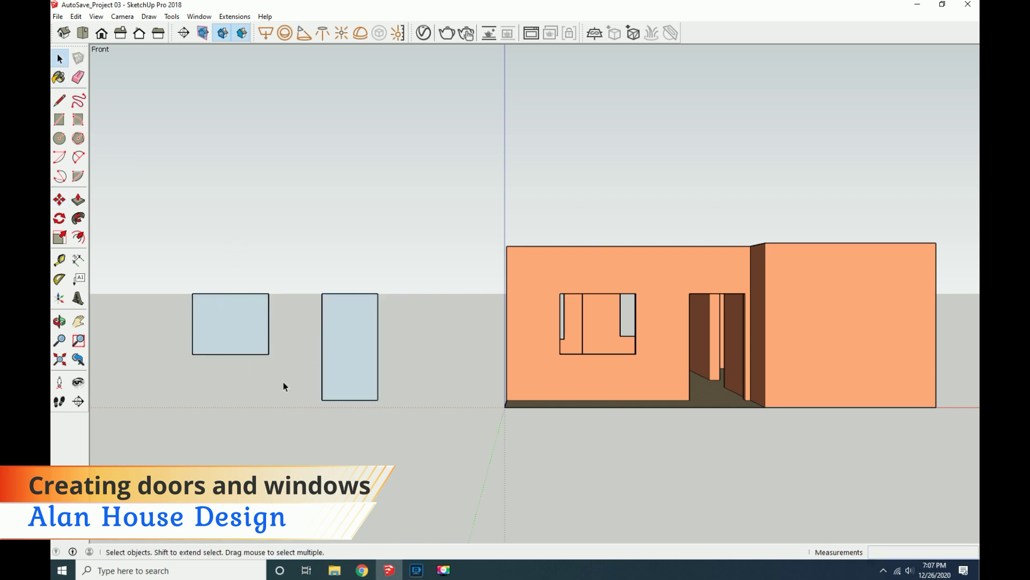
# Offset the door panel's face inward by 100 mm.
pyautogui.click(78, 236)
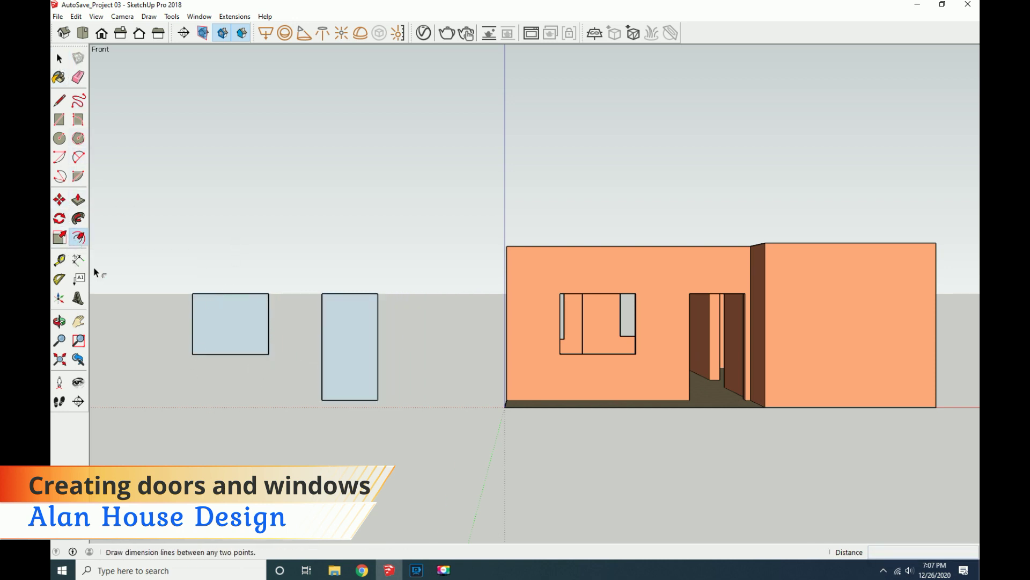
pyautogui.click(346, 364)
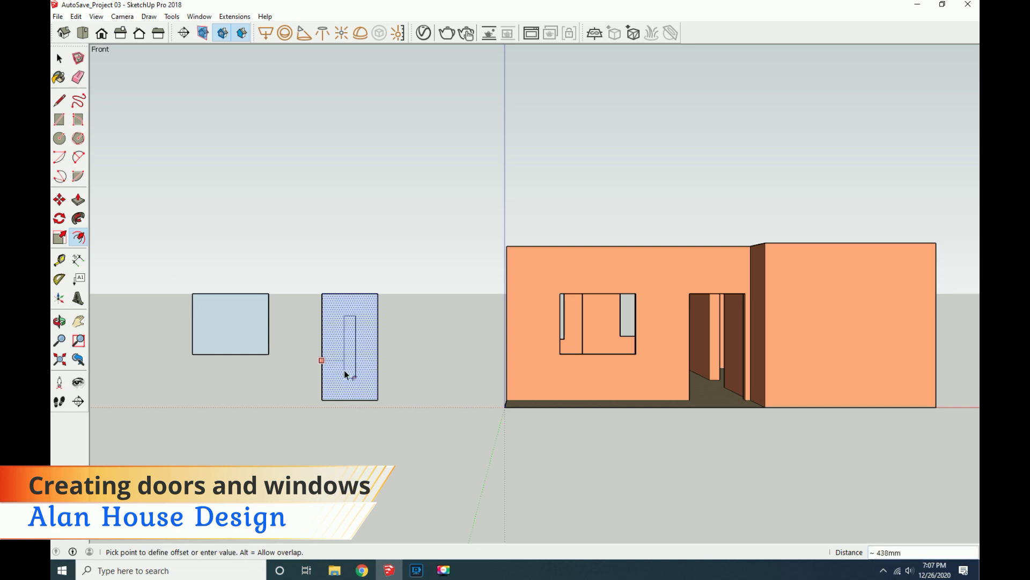
pyautogui.press('Return')
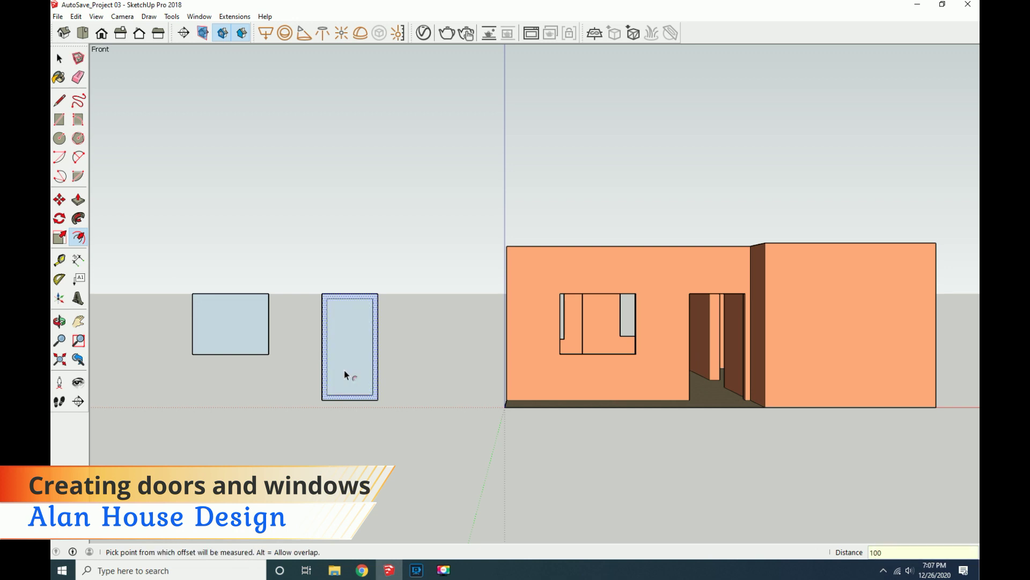
# Close the door's bottom with a line and erase the inner rectangle's bottom edge.
pyautogui.click(59, 101)
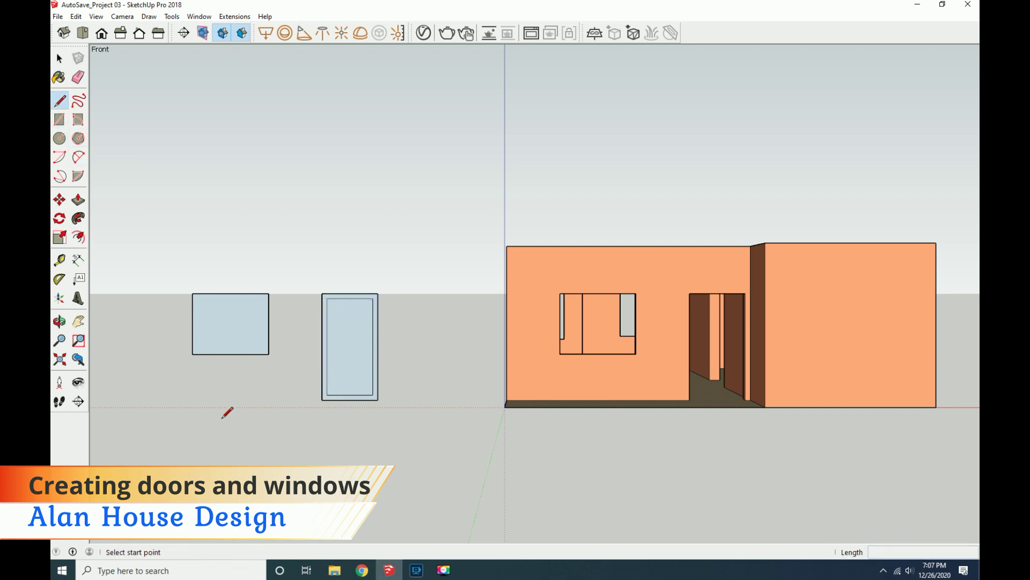
pyautogui.click(327, 405)
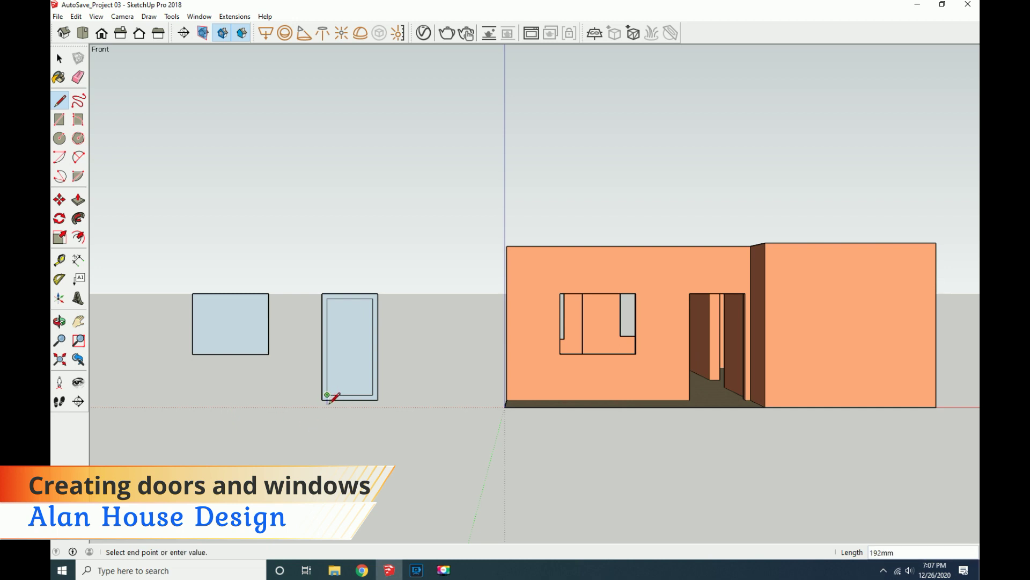
pyautogui.click(373, 404)
pyautogui.click(78, 77)
pyautogui.scroll(1, 374, 405)
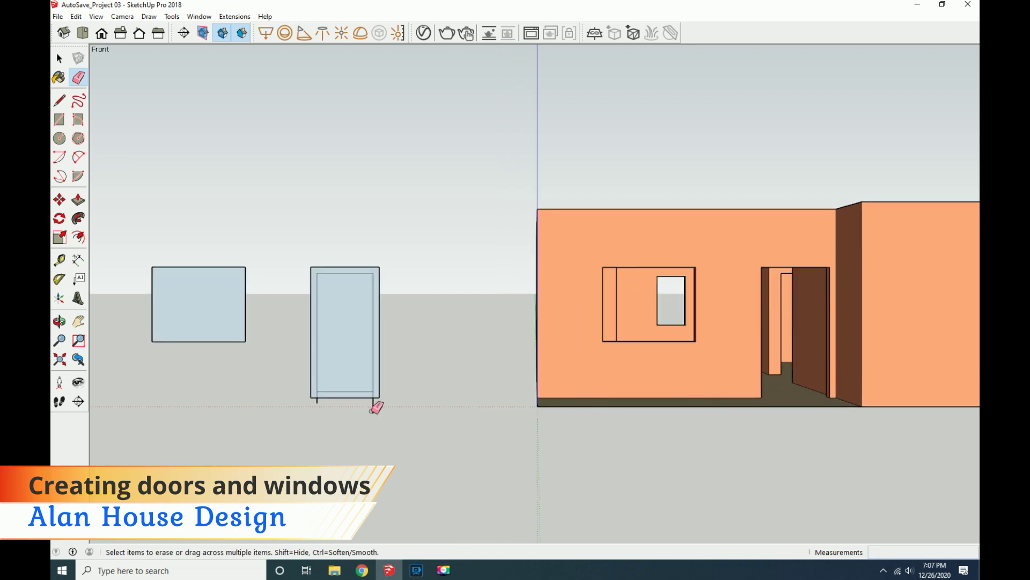
pyautogui.click(334, 392)
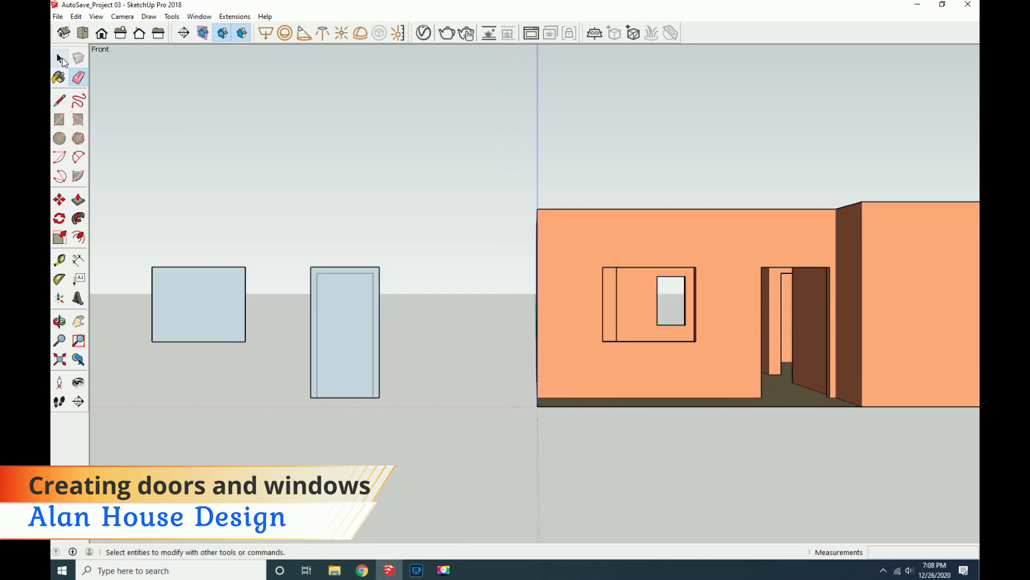
# Copy the door's inner leaf face to the right of the frame.
pyautogui.click(347, 362)
pyautogui.press('m')
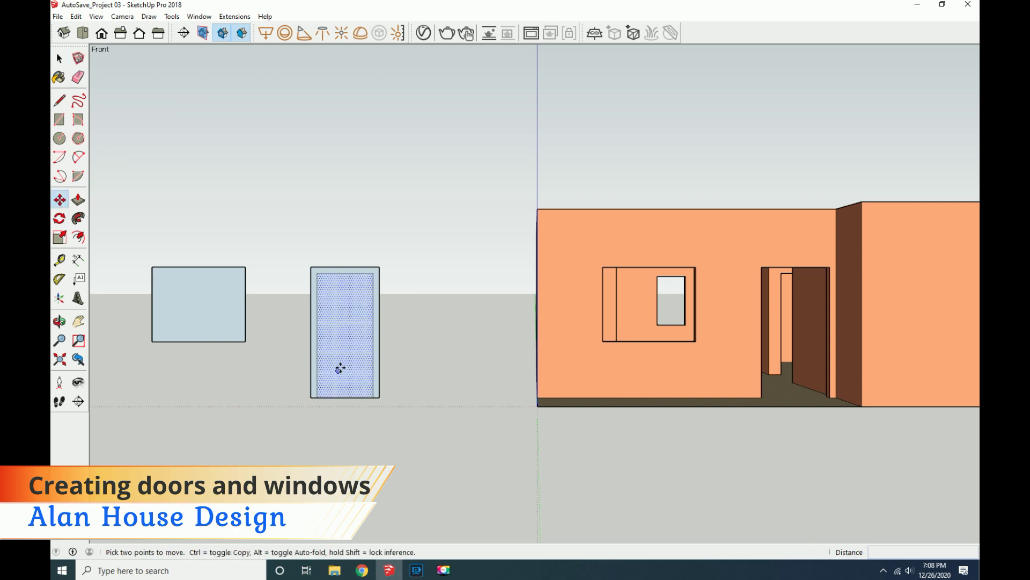
pyautogui.click(340, 368)
pyautogui.press('ctrl')
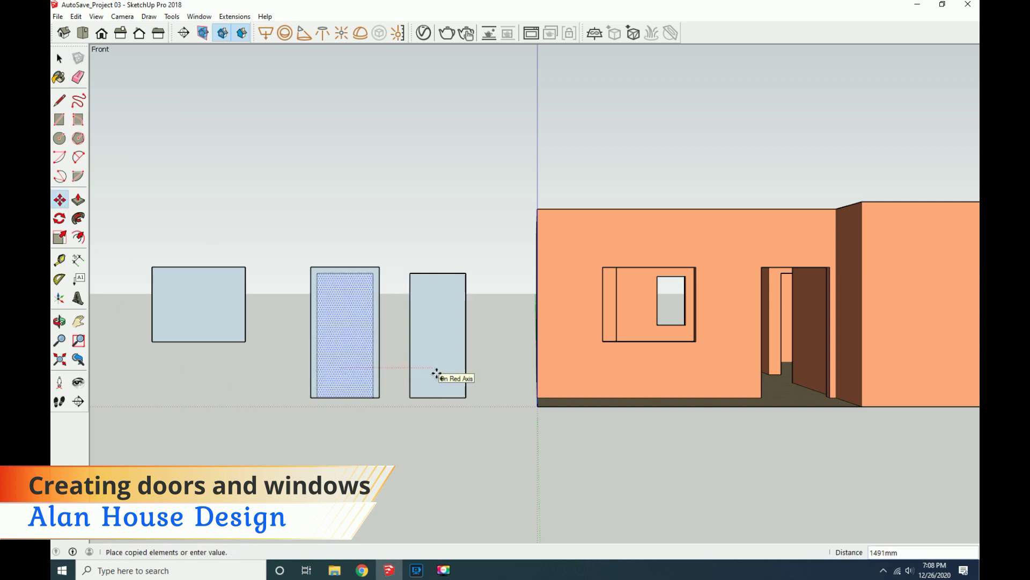
pyautogui.click(445, 374)
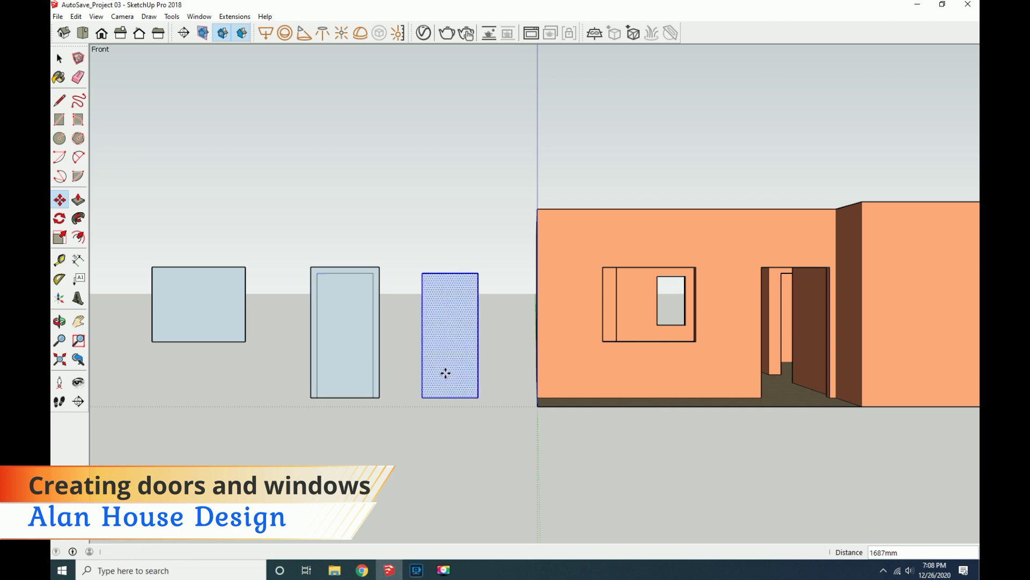
# Delete the original leaf face, leaving a U-shaped door frame.
pyautogui.click(59, 58)
pyautogui.click(351, 346)
pyautogui.press('Delete')
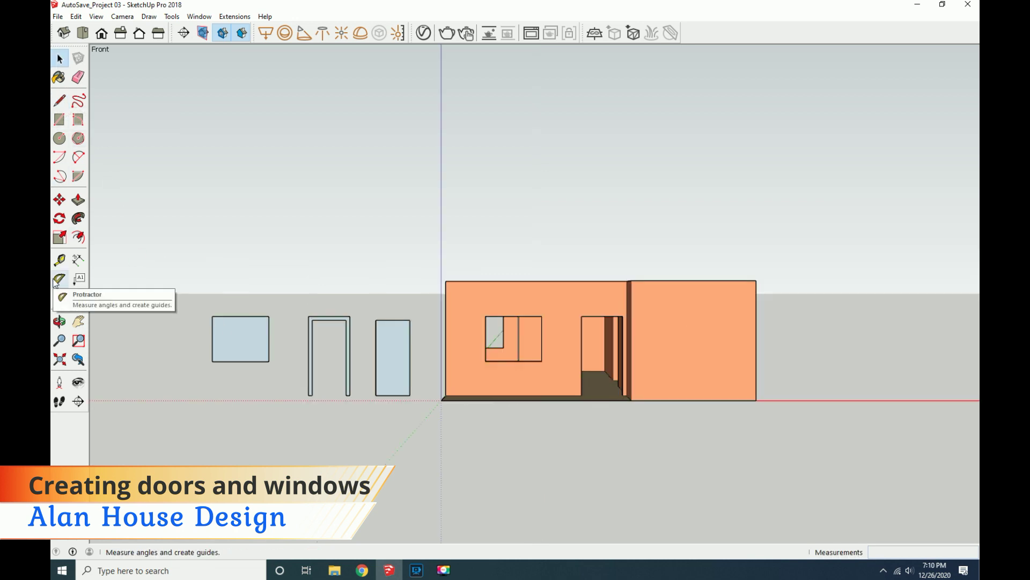
# Offset the window panel's face inward to form a narrow frame.
pyautogui.click(77, 236)
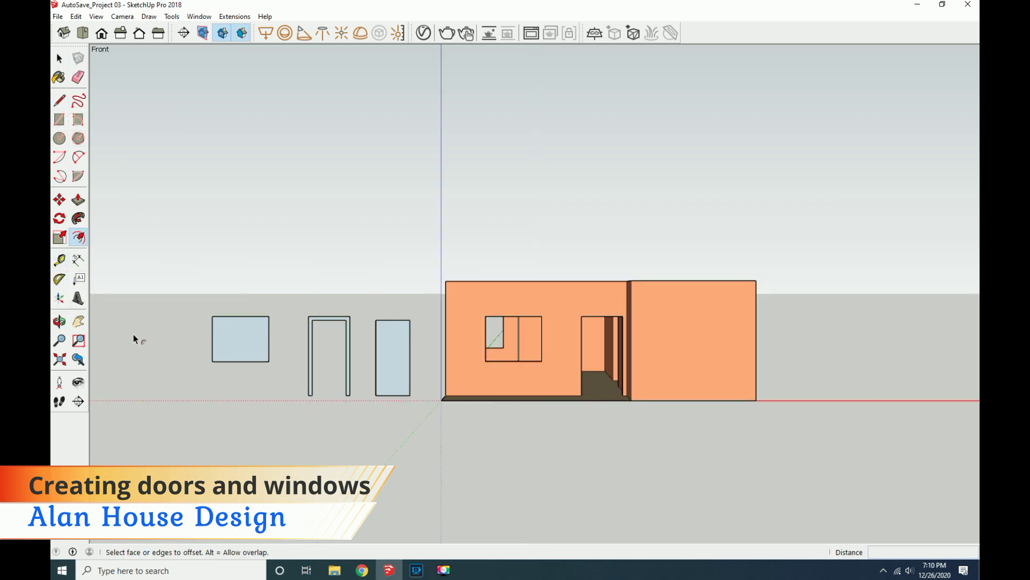
pyautogui.click(243, 344)
pyautogui.press('Escape')
pyautogui.click(240, 342)
pyautogui.press('Escape')
pyautogui.click(241, 341)
pyautogui.write('50')
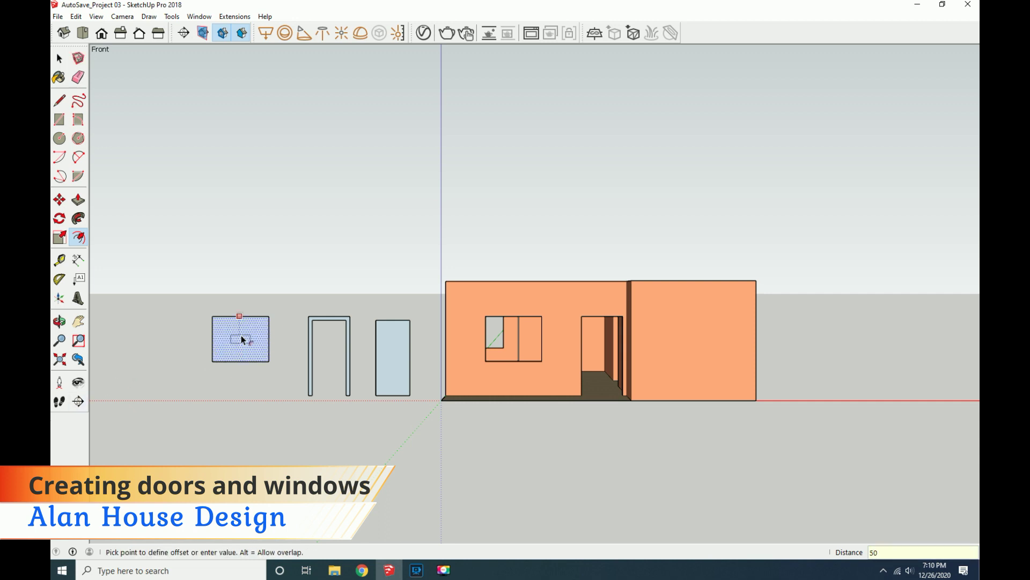
pyautogui.press('Return')
# Start a vertical line from the top middle of the window's inner pane.
pyautogui.scroll(3, 210, 352)
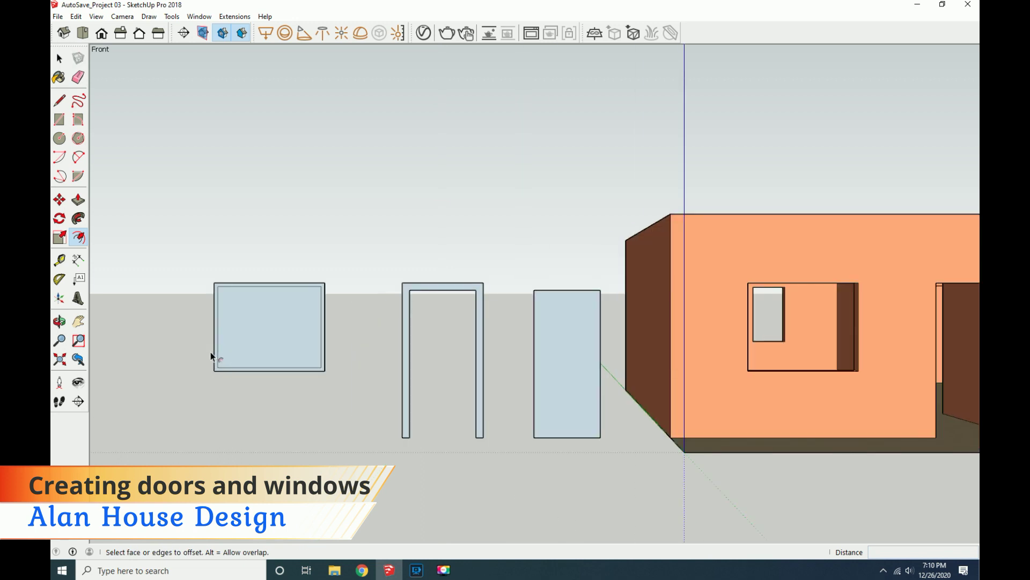
pyautogui.scroll(1, 210, 353)
pyautogui.click(60, 101)
pyautogui.click(275, 276)
# Finish the window's centre line and place guides 50 mm either side of it.
pyautogui.click(275, 369)
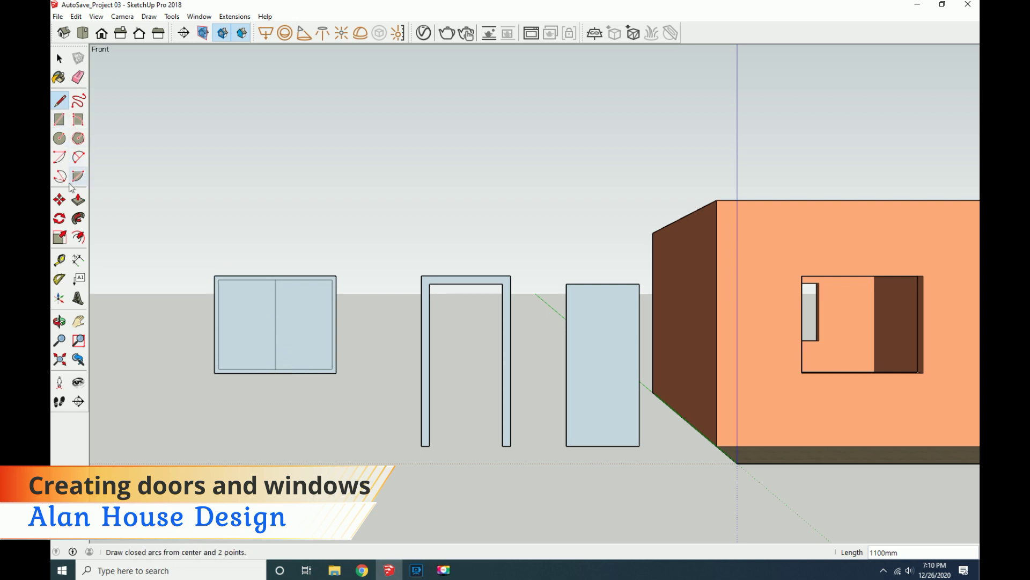
pyautogui.click(59, 261)
pyautogui.click(275, 324)
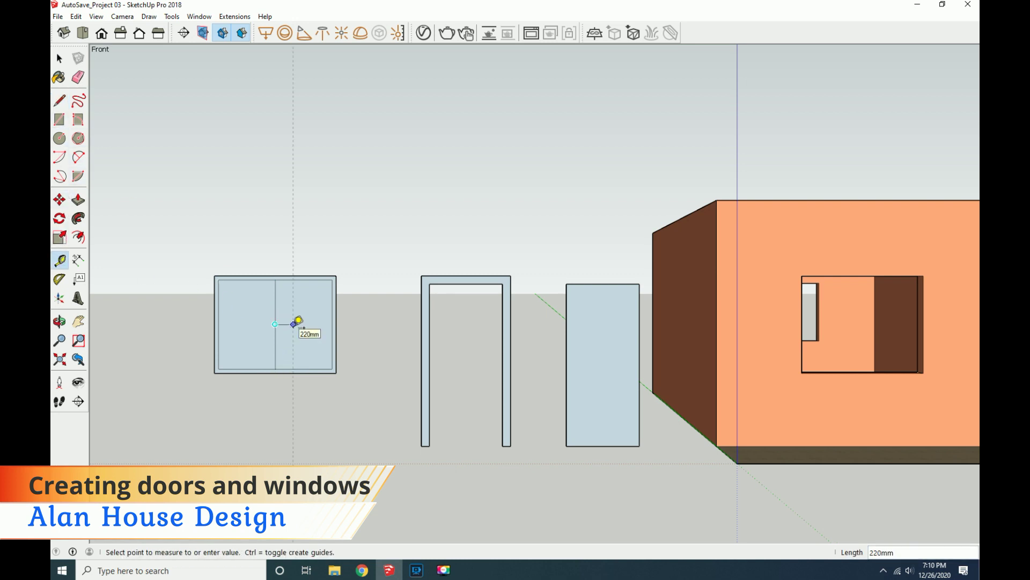
pyautogui.press('Return')
pyautogui.click(276, 324)
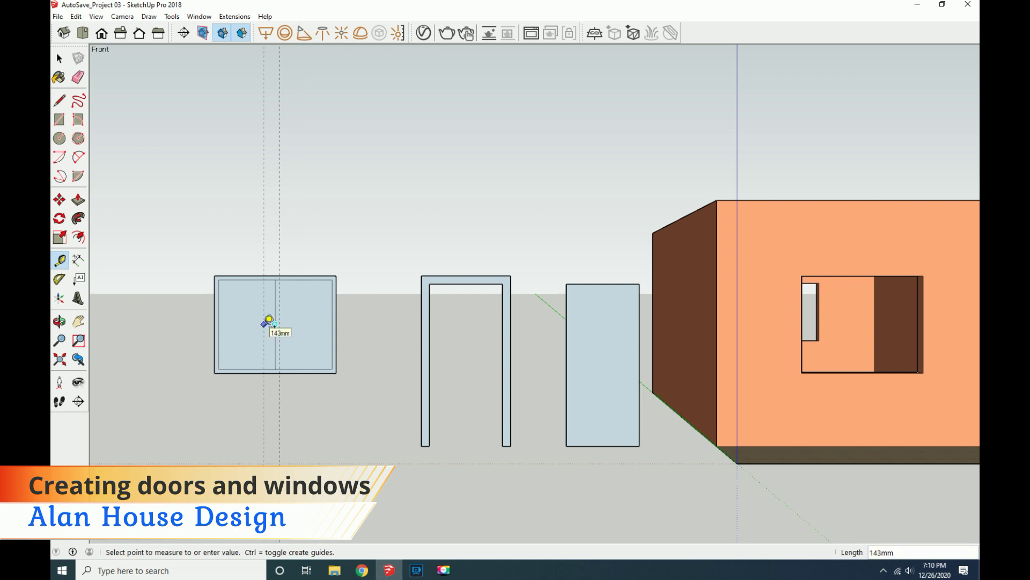
pyautogui.write('0')
pyautogui.press('Return')
# Draw a narrow mullion rectangle between the guides and erase the old centre line.
pyautogui.press('r')
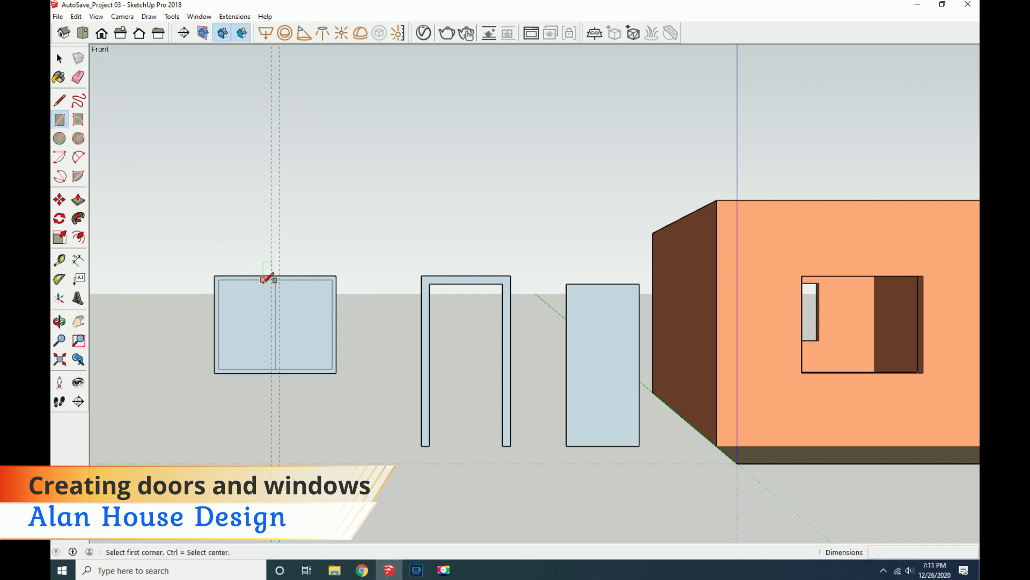
pyautogui.scroll(2, 275, 278)
pyautogui.click(271, 279)
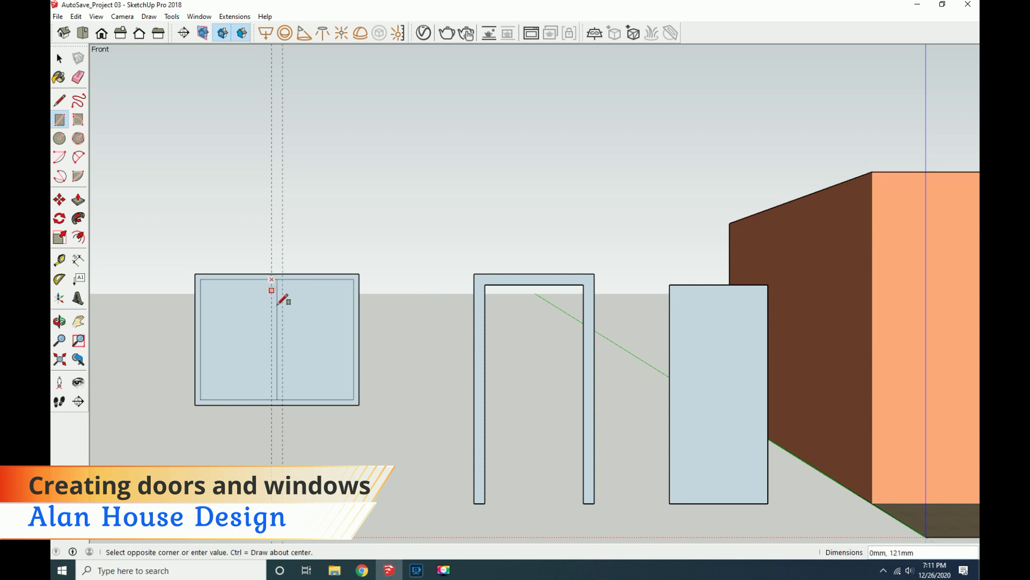
pyautogui.click(284, 399)
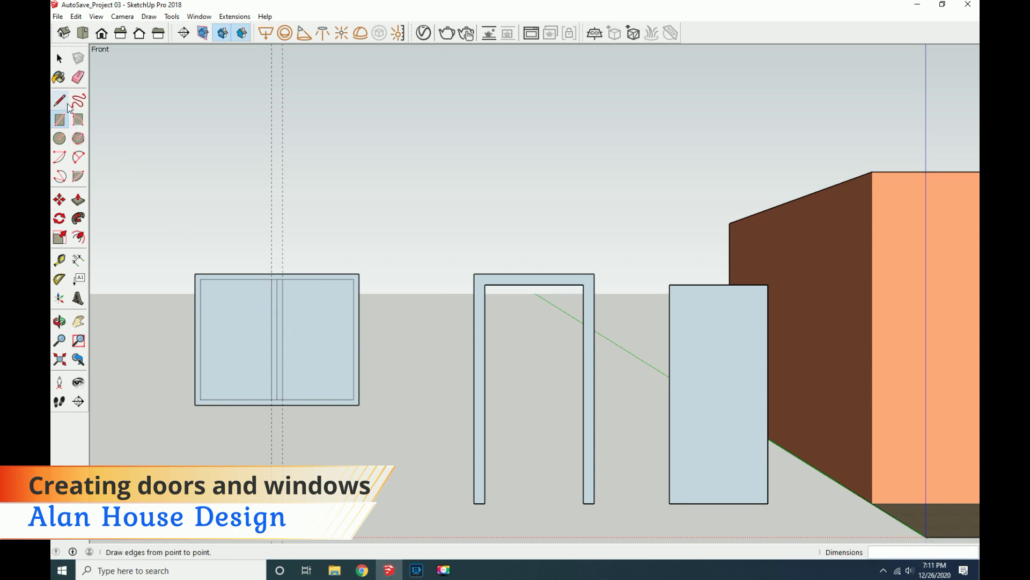
pyautogui.click(78, 77)
pyautogui.scroll(1, 279, 314)
pyautogui.click(278, 321)
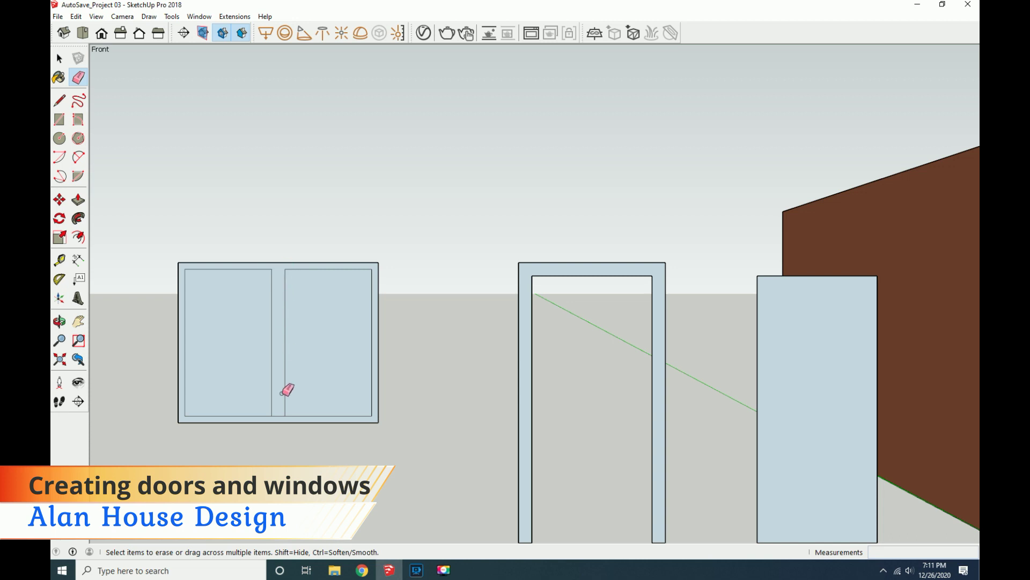
pyautogui.scroll(-1, 299, 387)
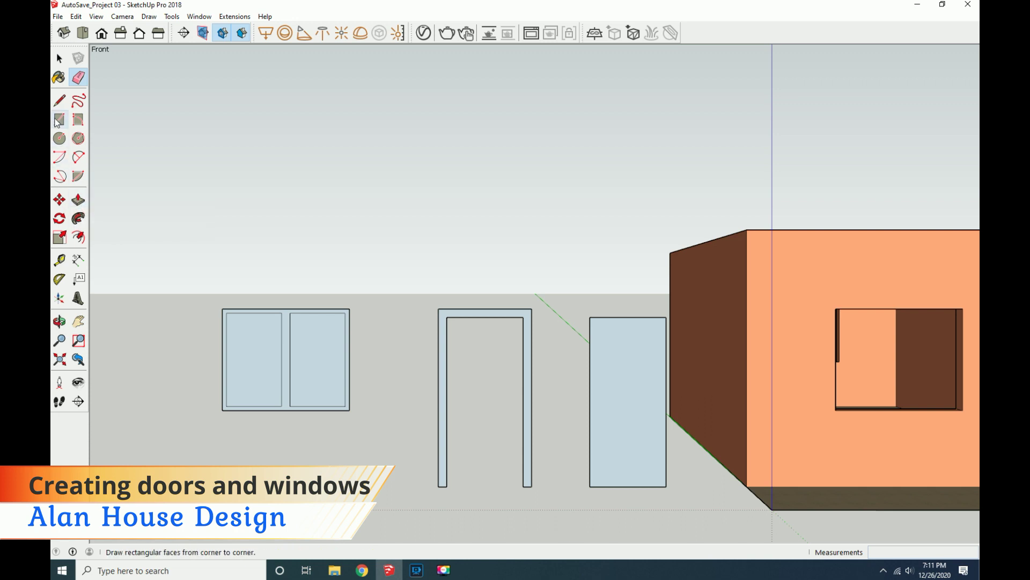
# Copy the window's left and right glass panes off to the left.
pyautogui.click(59, 58)
pyautogui.click(246, 376)
pyautogui.keyDown('shift'); pyautogui.click(303, 376); pyautogui.keyUp('shift')
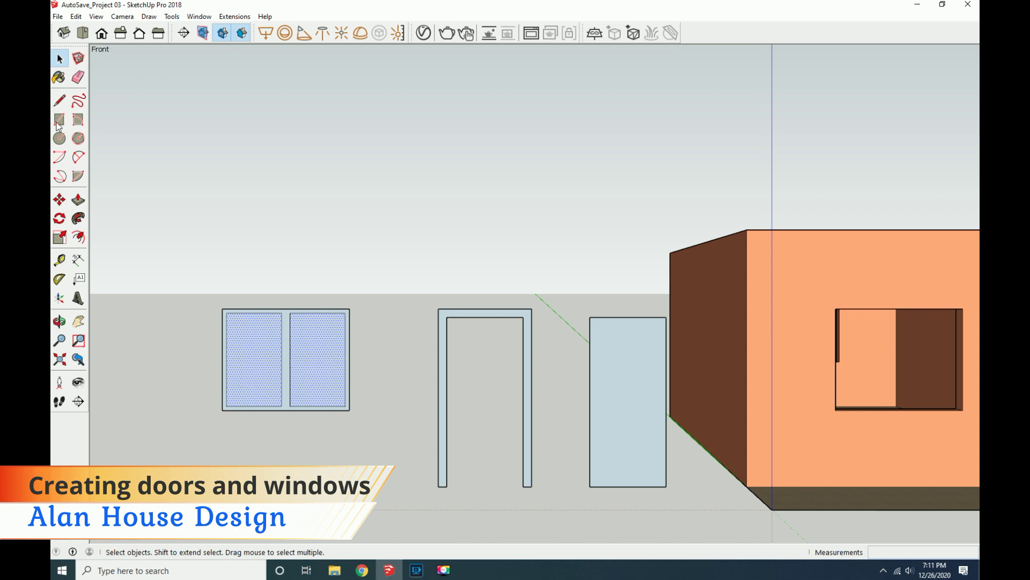
pyautogui.click(60, 200)
pyautogui.scroll(-2, 236, 340)
pyautogui.click(237, 348)
pyautogui.press('ctrl')
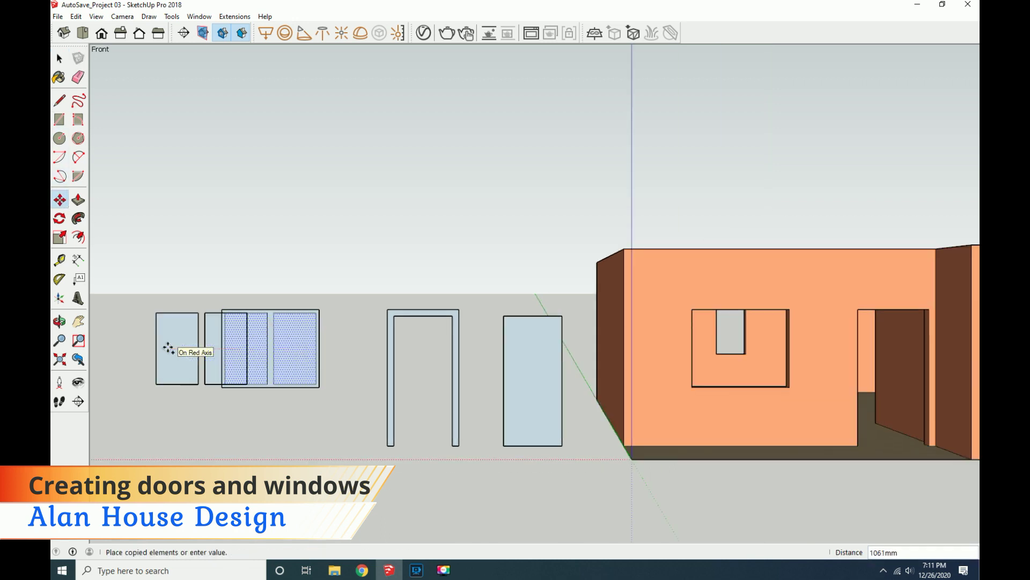
pyautogui.scroll(-2, 169, 348)
pyautogui.click(113, 341)
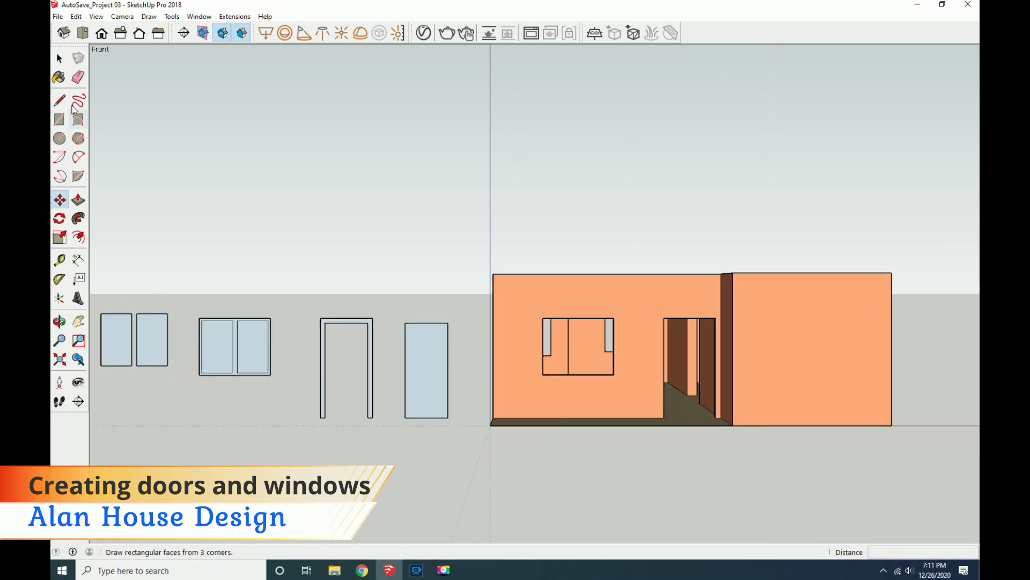
# Delete the original window's glass faces, leaving the empty frame.
pyautogui.press('space')
pyautogui.press('Delete')
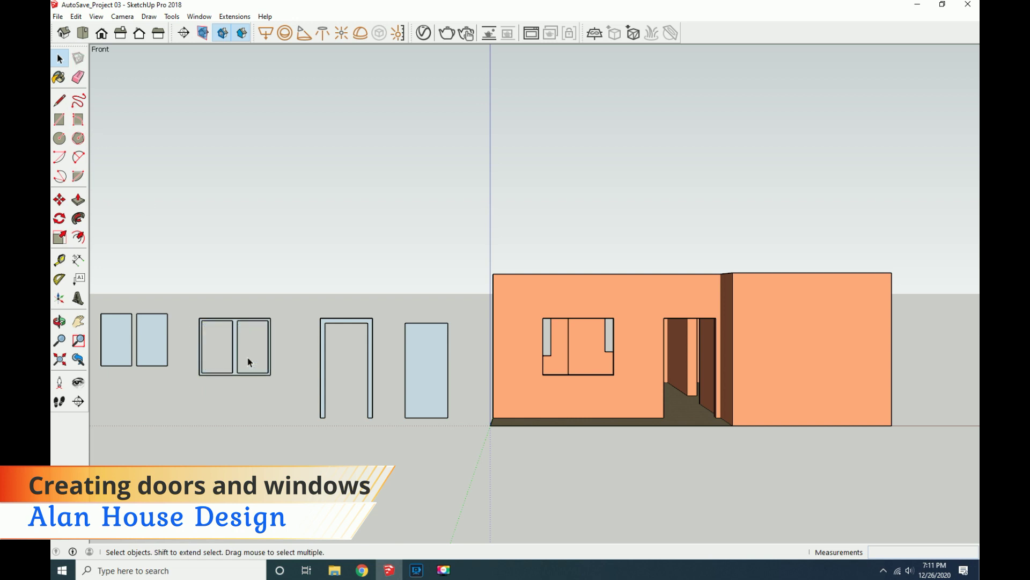
pyautogui.scroll(-1, 245, 405)
pyautogui.scroll(-1, 246, 404)
pyautogui.click(60, 321)
# Orbit to an elevated view and select the house's long wall face.
pyautogui.moveTo(169, 375)
pyautogui.mouseDown()
pyautogui.moveTo(712, 434)
pyautogui.moveTo(756, 394)
pyautogui.mouseUp()
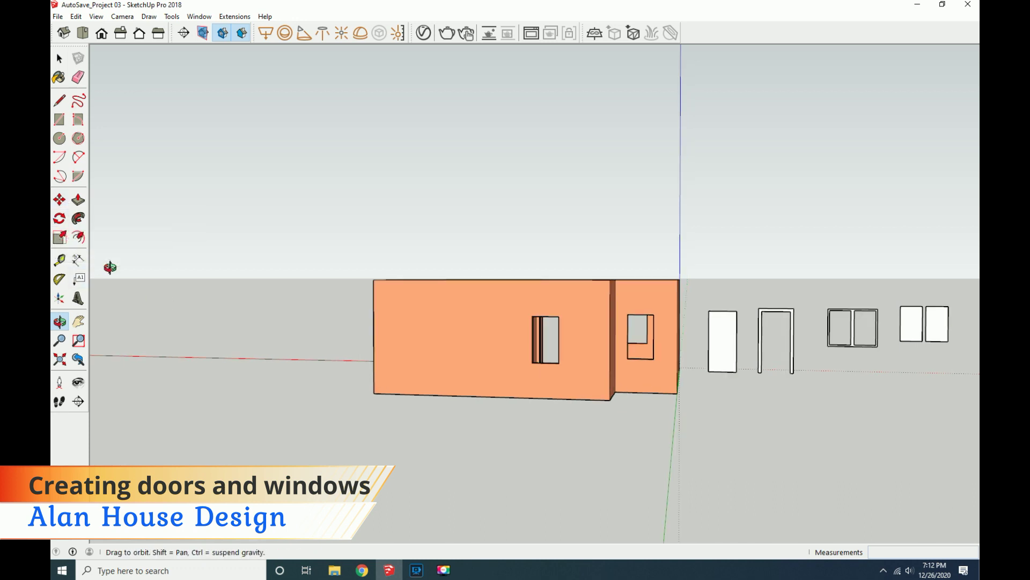
pyautogui.click(59, 58)
pyautogui.click(425, 339)
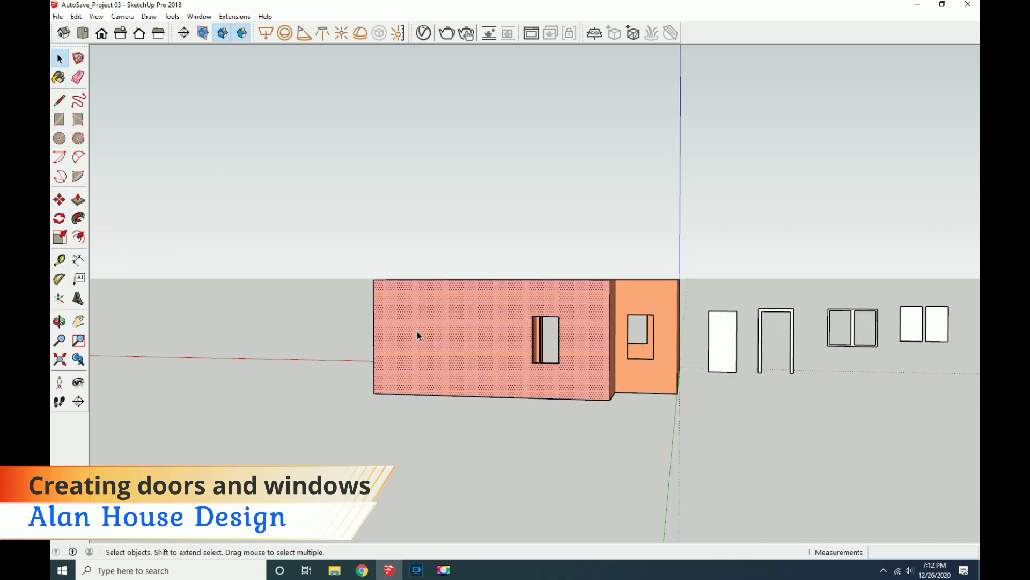
# Place a copy of the long wall further left and clear the selection.
pyautogui.press('m')
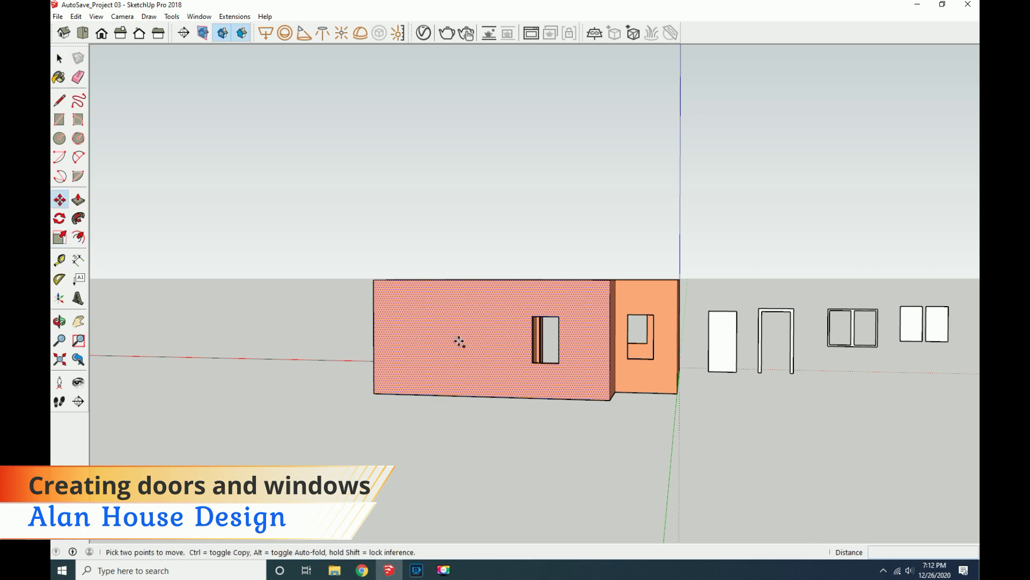
pyautogui.click(458, 340)
pyautogui.press('ctrl')
pyautogui.scroll(-2, 357, 338)
pyautogui.click(241, 333)
pyautogui.press('space')
pyautogui.click(137, 239)
# Trace a rectangle over the copied wall's window opening.
pyautogui.click(60, 120)
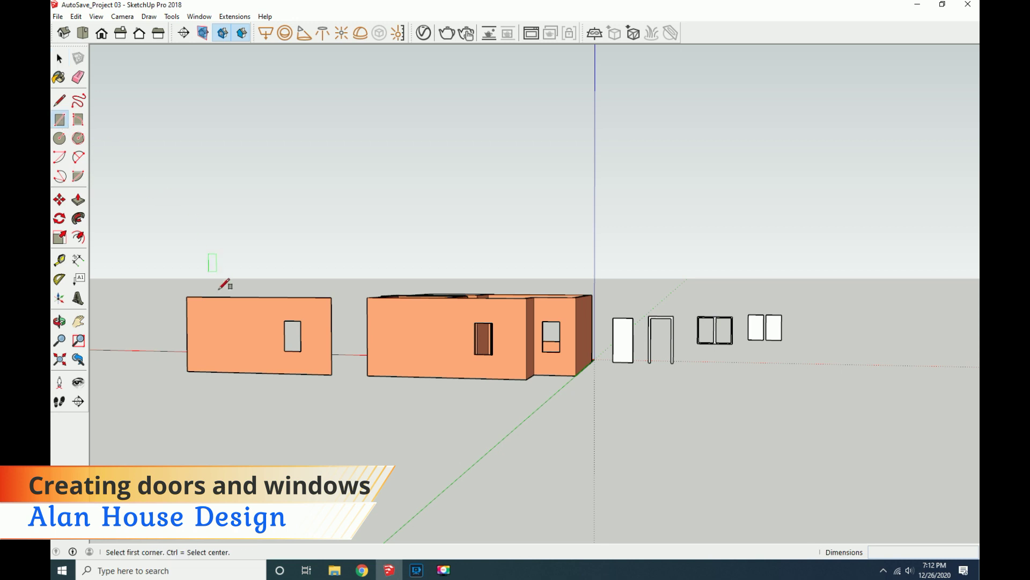
pyautogui.click(284, 321)
pyautogui.scroll(3, 303, 344)
pyautogui.click(302, 350)
pyautogui.click(272, 294)
pyautogui.press('Escape')
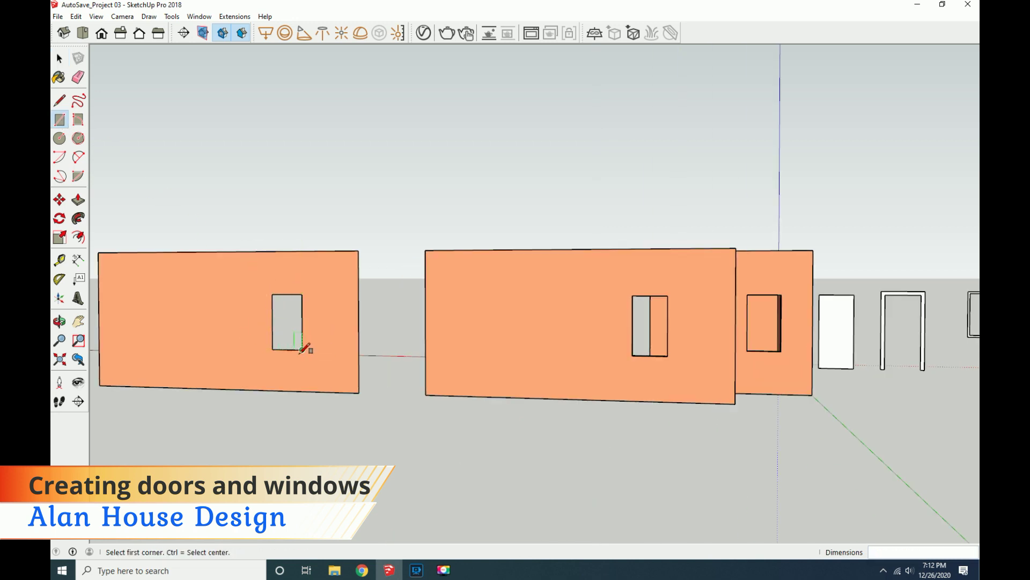
pyautogui.scroll(2, 301, 348)
pyautogui.click(303, 349)
pyautogui.click(263, 274)
# Erase the copied wall's top, right, bottom and leftover vertical edges.
pyautogui.press('e')
pyautogui.click(263, 215)
pyautogui.click(380, 309)
pyautogui.click(362, 407)
pyautogui.scroll(-3, 387, 405)
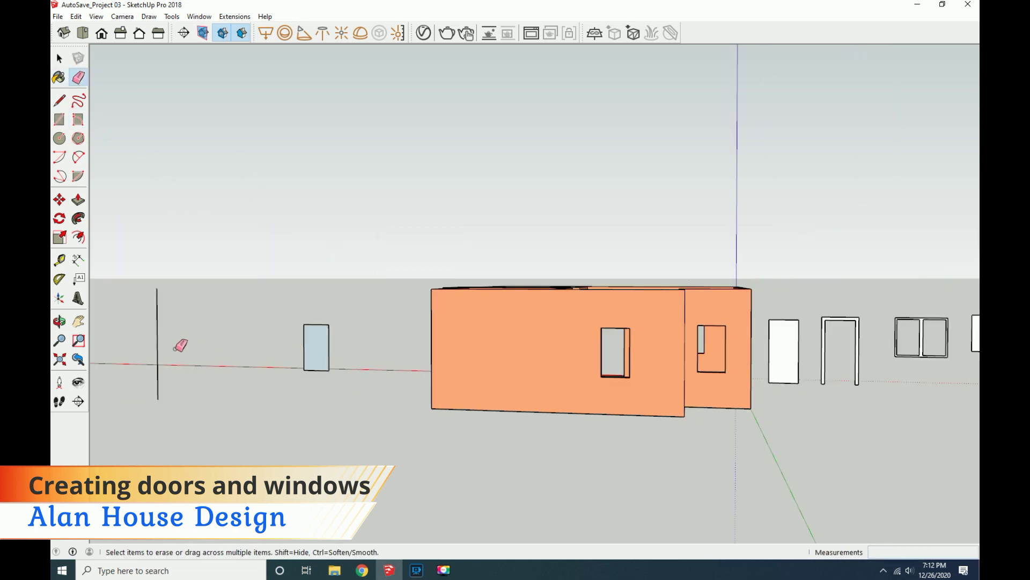
pyautogui.click(158, 344)
pyautogui.scroll(3, 302, 375)
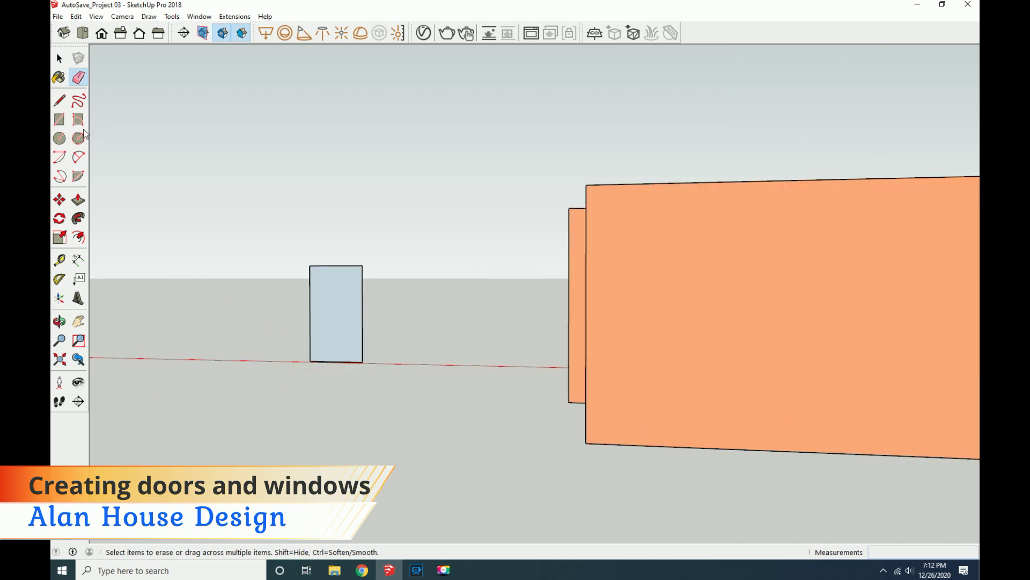
# Orbit around the house, delete a traced window rectangle, then check the Right and Back views.
pyautogui.click(59, 321)
pyautogui.moveTo(182, 343); pyautogui.dragTo(192, 346)
pyautogui.moveTo(192, 346); pyautogui.dragTo(314, 361, button='middle')
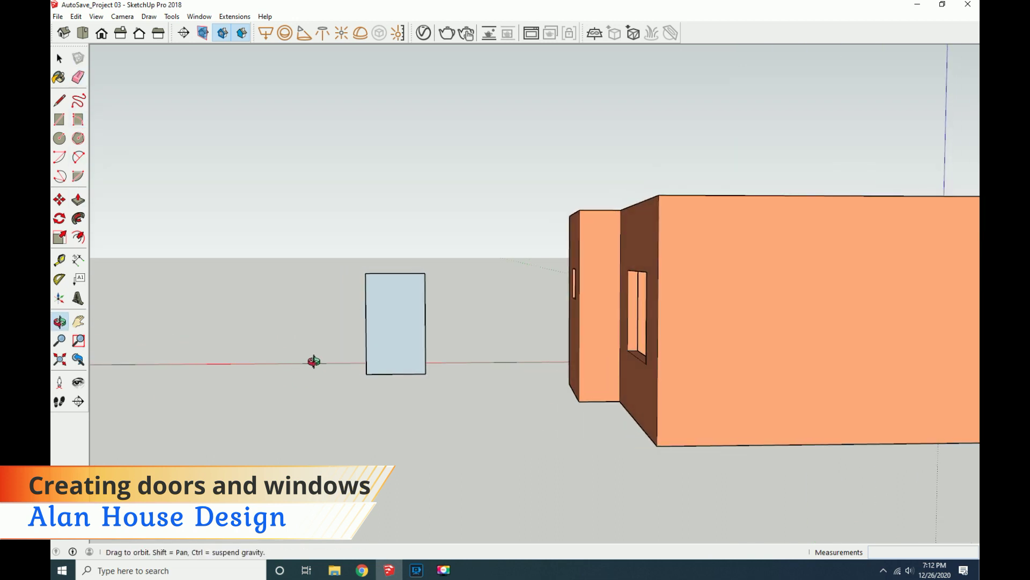
pyautogui.moveTo(314, 361); pyautogui.dragTo(375, 369)
pyautogui.press('space')
pyautogui.click(382, 354)
pyautogui.press('Delete')
pyautogui.click(120, 33)
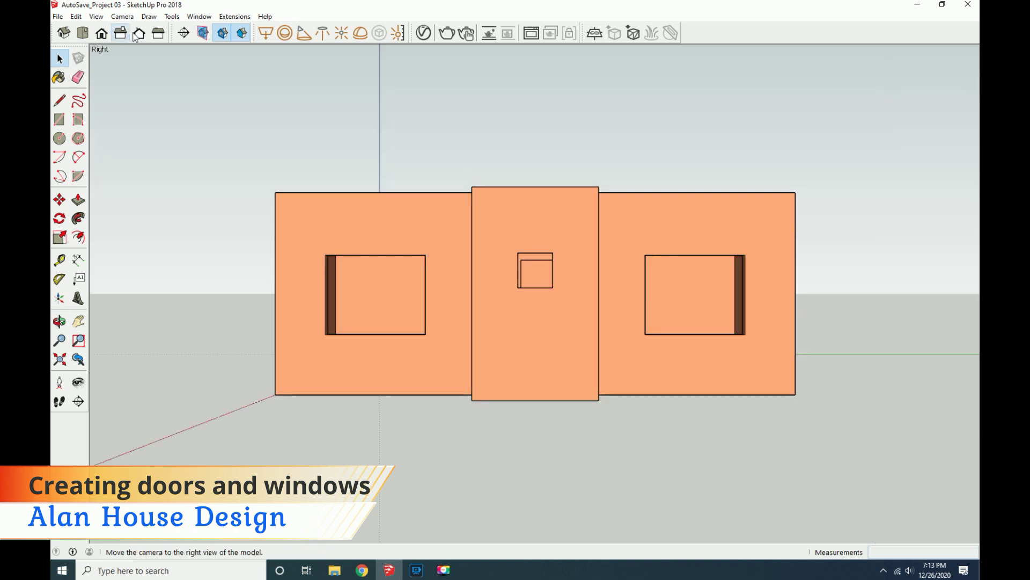
pyautogui.click(139, 35)
# Copy the large back wall face out to the left of the house.
pyautogui.click(77, 321)
pyautogui.moveTo(180, 326); pyautogui.dragTo(409, 335)
pyautogui.click(477, 363)
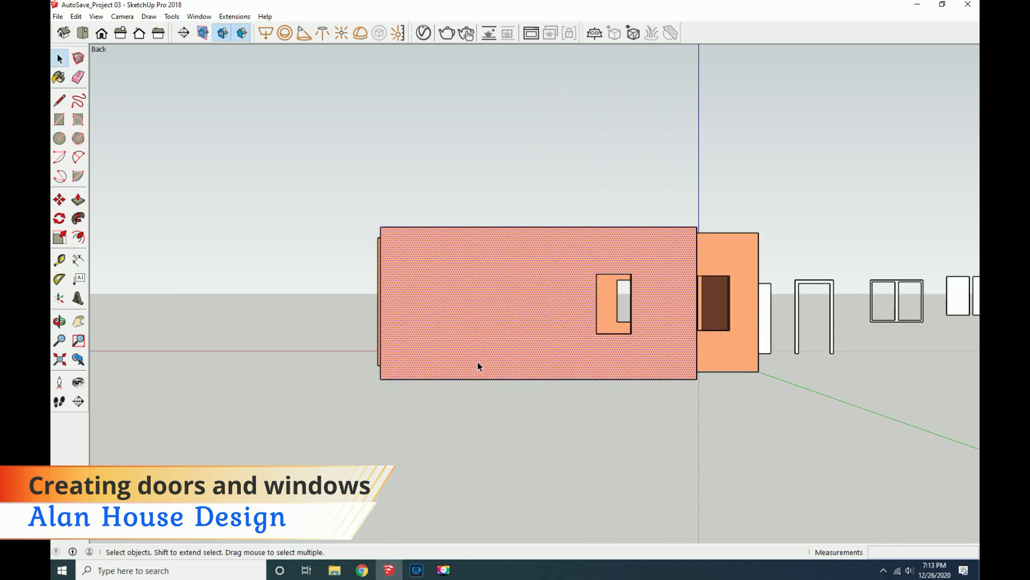
pyautogui.press('m')
pyautogui.press('ctrl')
pyautogui.click(527, 361)
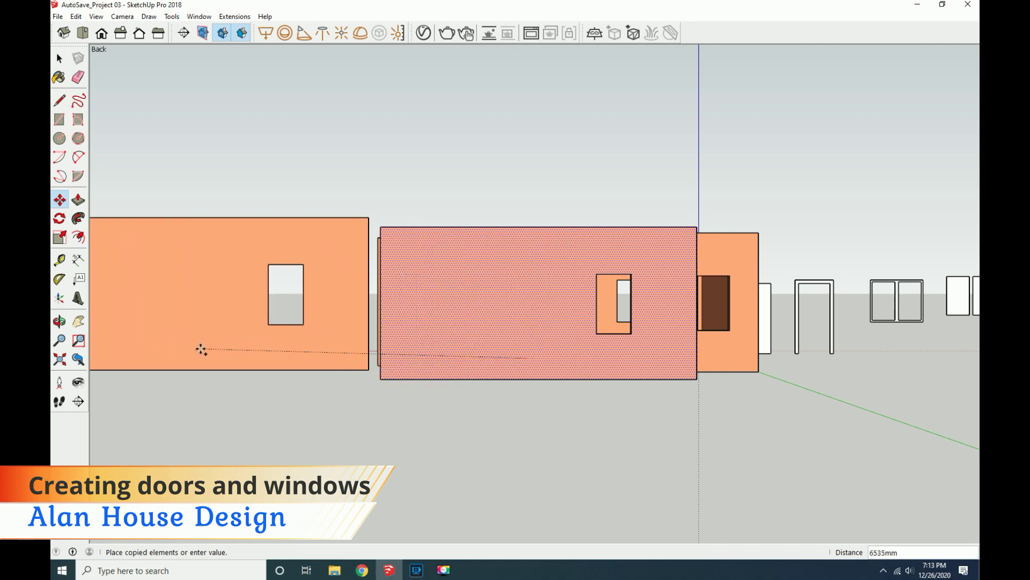
pyautogui.click(193, 356)
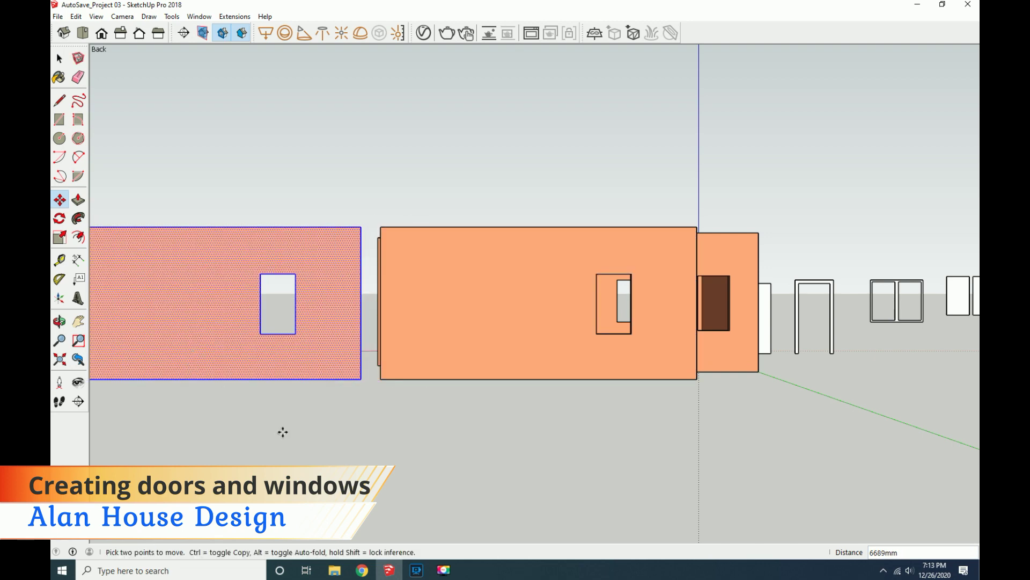
pyautogui.hotkey('ctrl', 't')
# Draw a 1200mm by 700mm rectangle over the copied wall's window opening.
pyautogui.press('r')
pyautogui.click(260, 273)
pyautogui.click(296, 334)
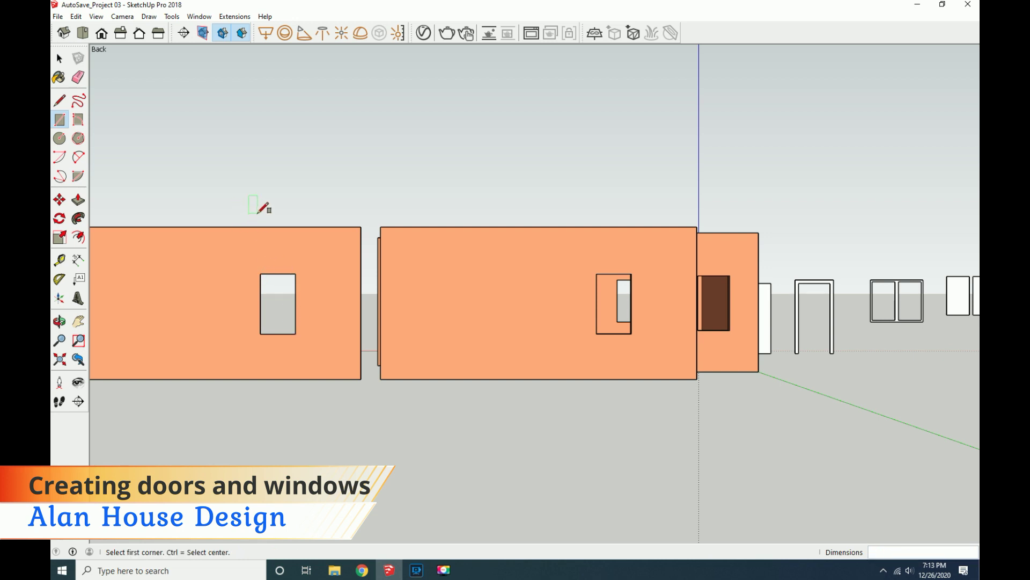
pyautogui.click(261, 333)
pyautogui.click(296, 274)
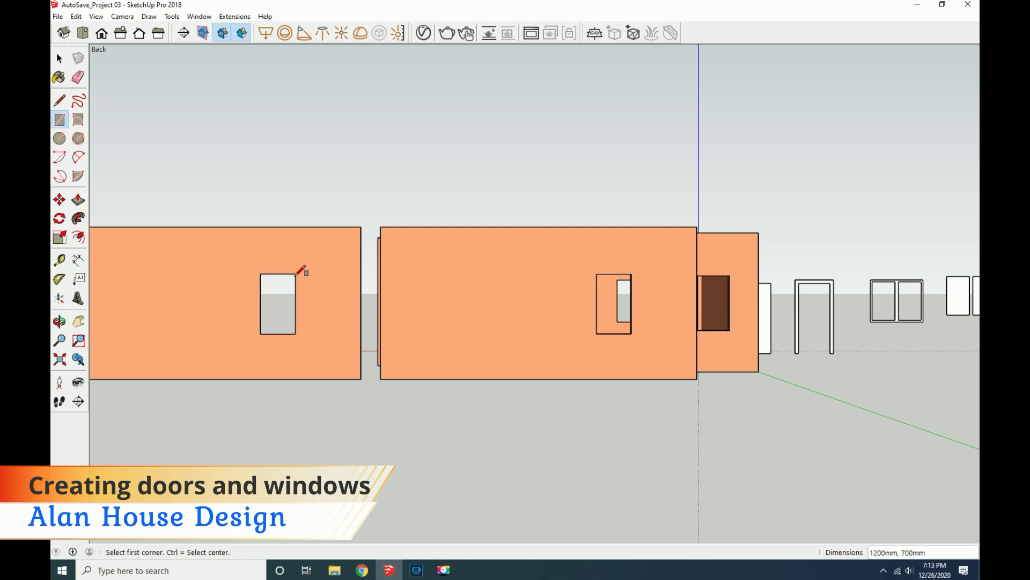
# Erase the copied wall's top edge, the stray vertical line and the bottom edge.
pyautogui.press('e')
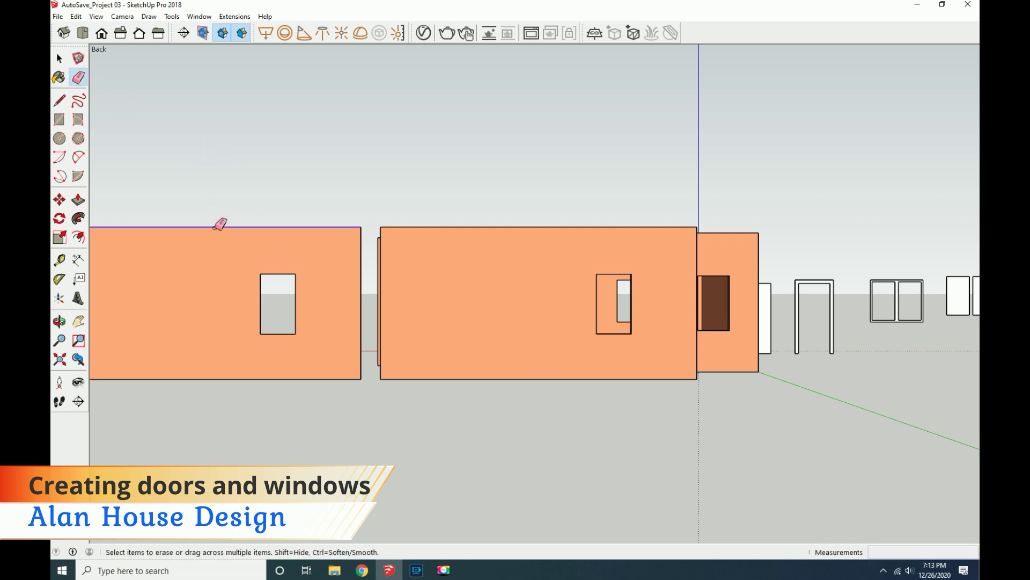
pyautogui.click(215, 227)
pyautogui.click(360, 302)
pyautogui.click(324, 380)
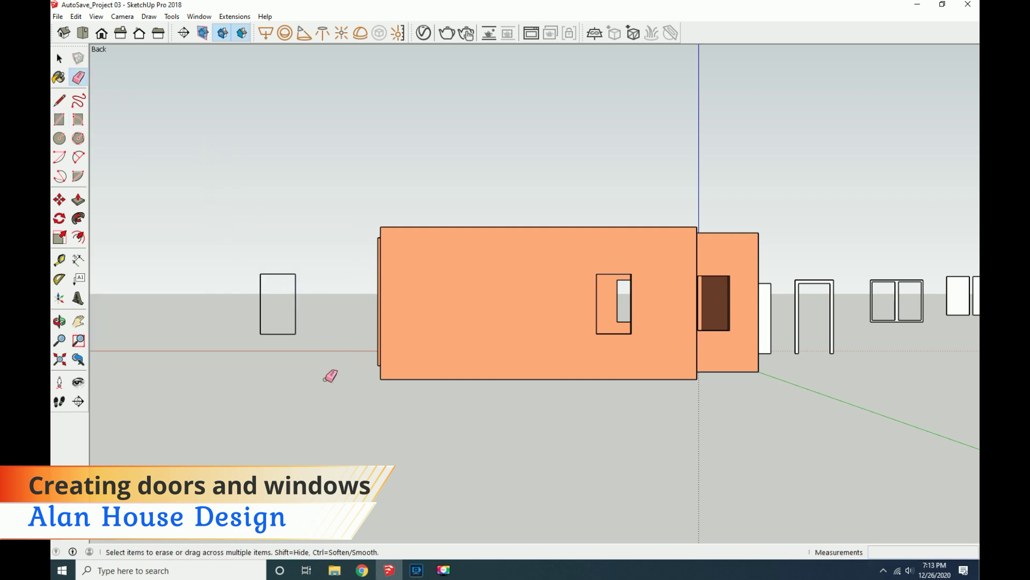
pyautogui.scroll(-1, 325, 379)
pyautogui.scroll(-1, 255, 355)
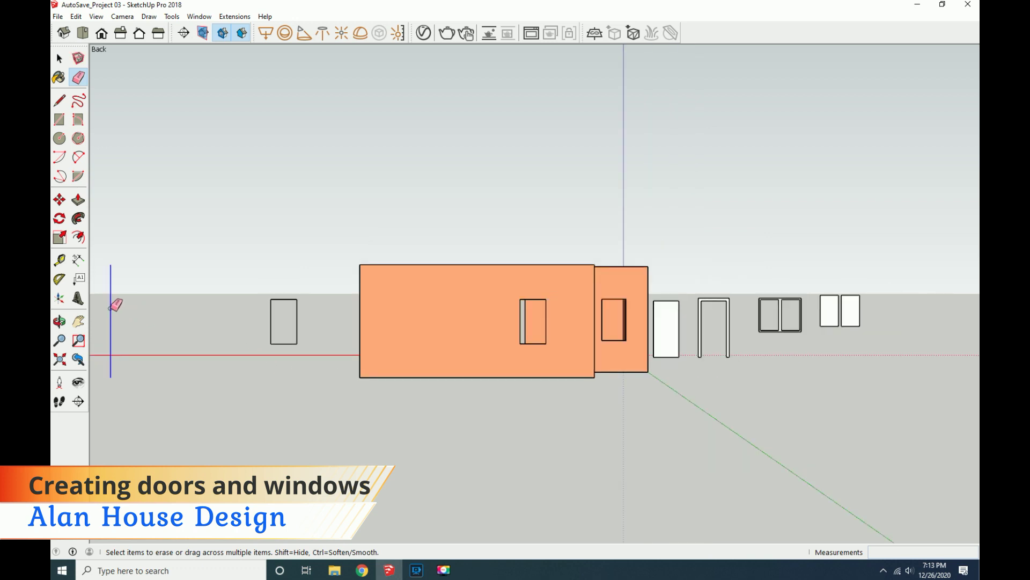
pyautogui.scroll(2, 269, 348)
pyautogui.scroll(1, 269, 348)
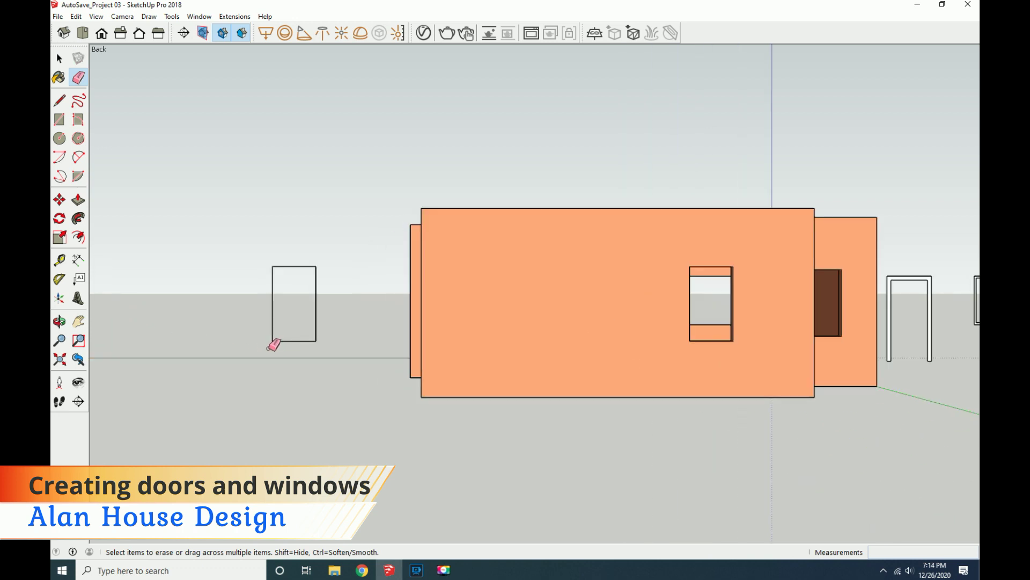
# Fill the door outline with a rectangle and offset it 50mm inward to form a frame.
pyautogui.click(78, 237)
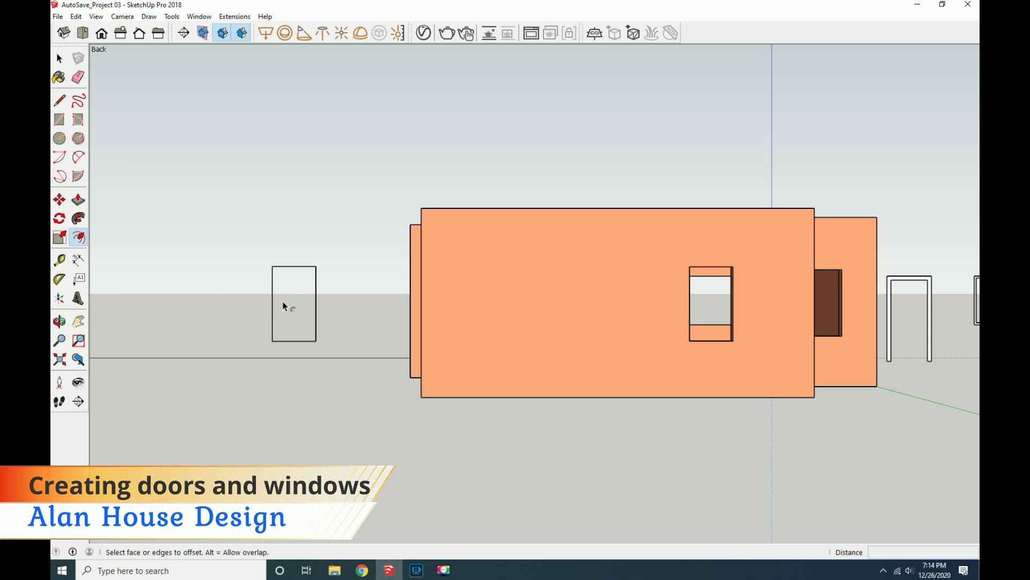
pyautogui.press('r')
pyautogui.click(272, 265)
pyautogui.click(316, 341)
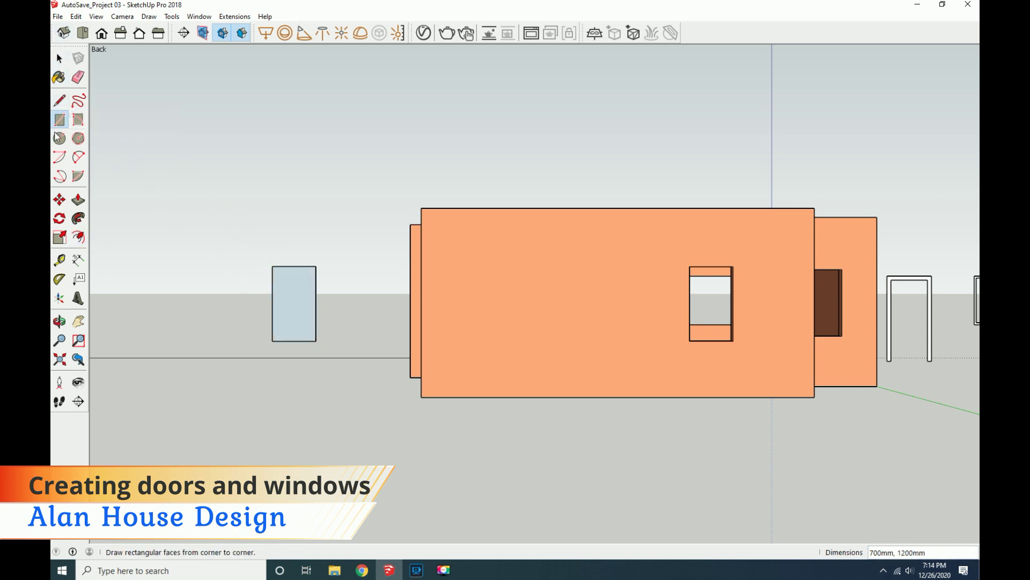
pyautogui.click(78, 236)
pyautogui.click(272, 312)
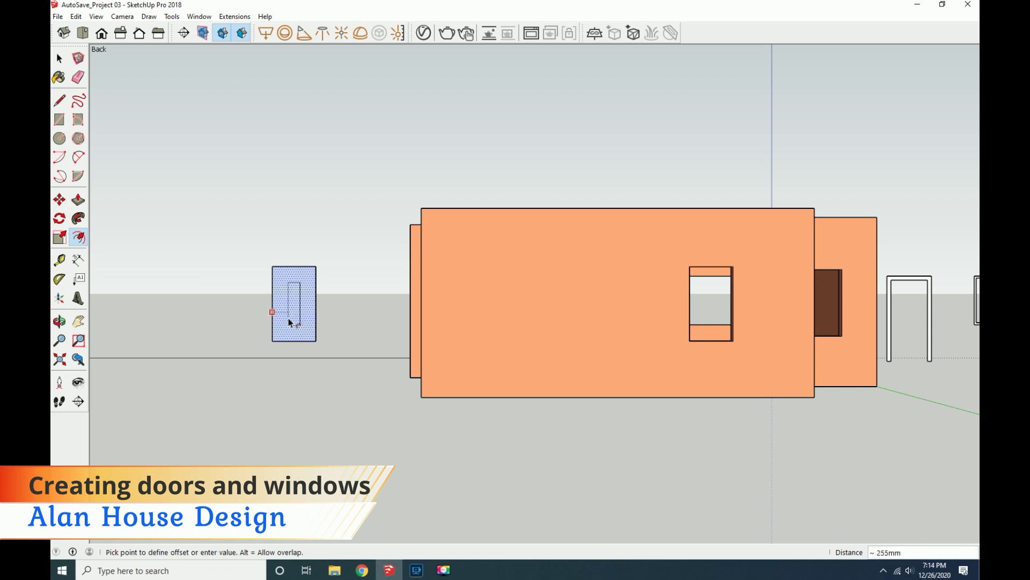
pyautogui.press('Return')
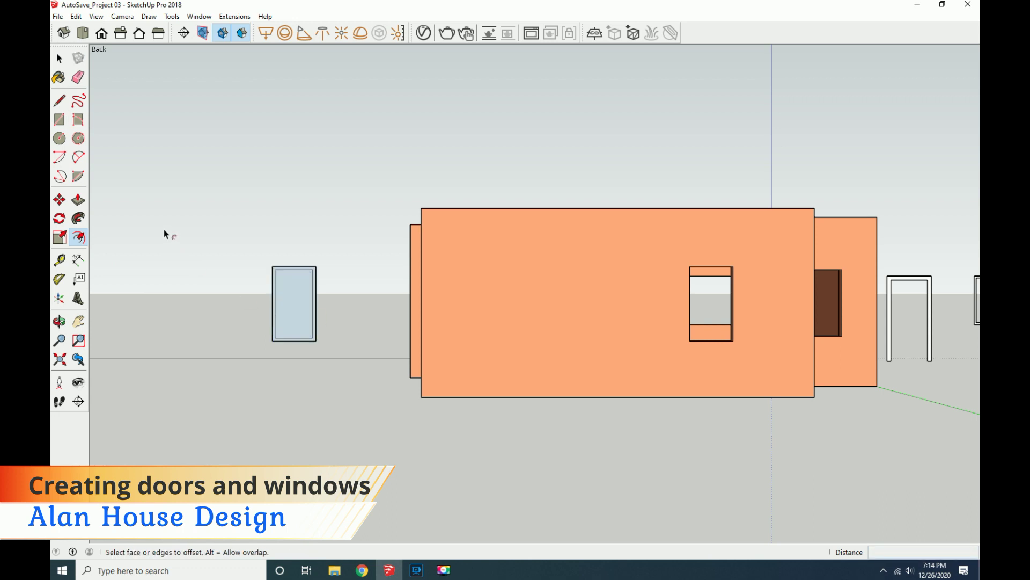
# Copy the inner door face to the left, delete the original, and orbit to perspective.
pyautogui.click(59, 58)
pyautogui.click(295, 308)
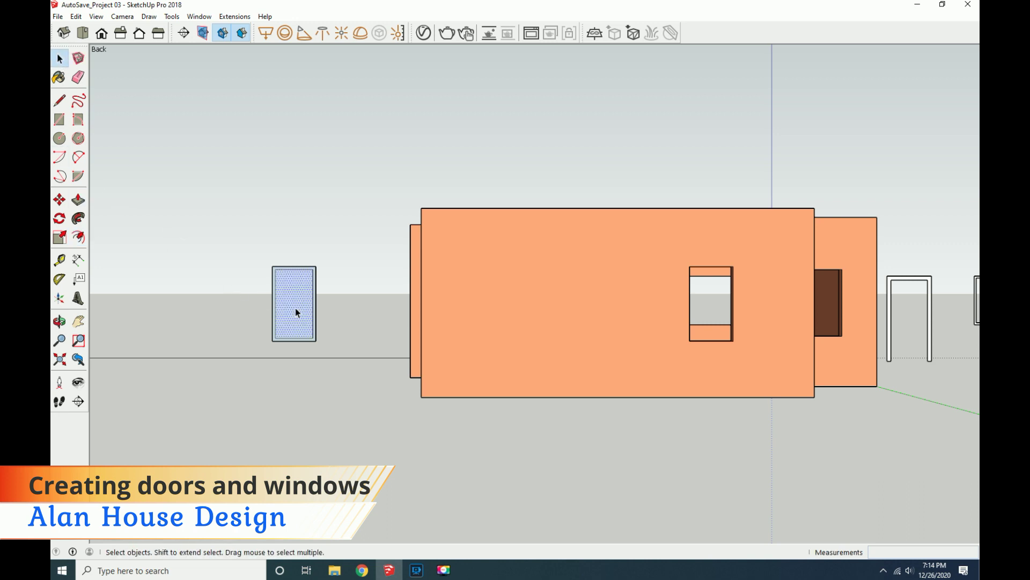
pyautogui.press('m')
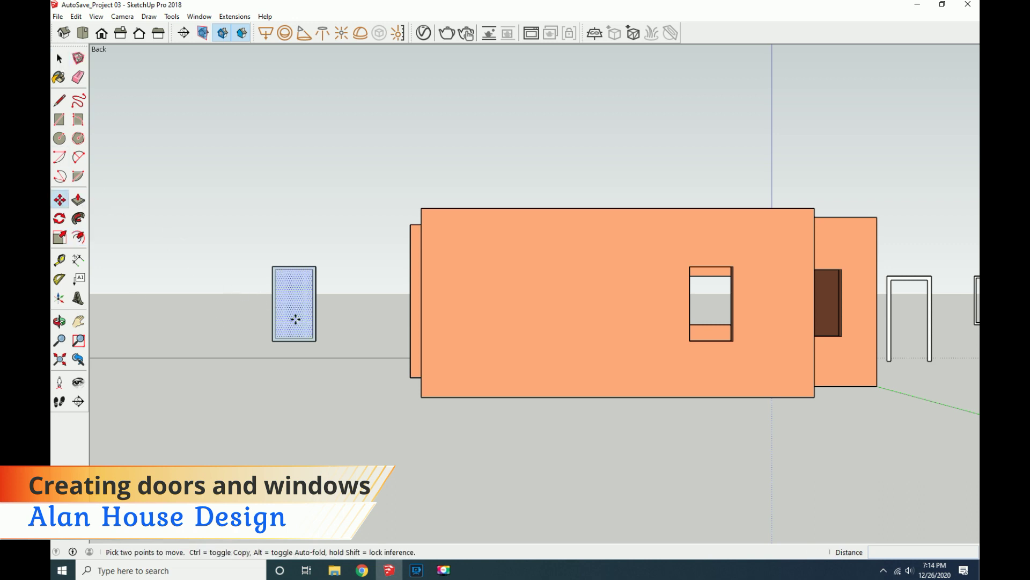
pyautogui.press('ctrl')
pyautogui.click(295, 317)
pyautogui.click(183, 315)
pyautogui.click(60, 59)
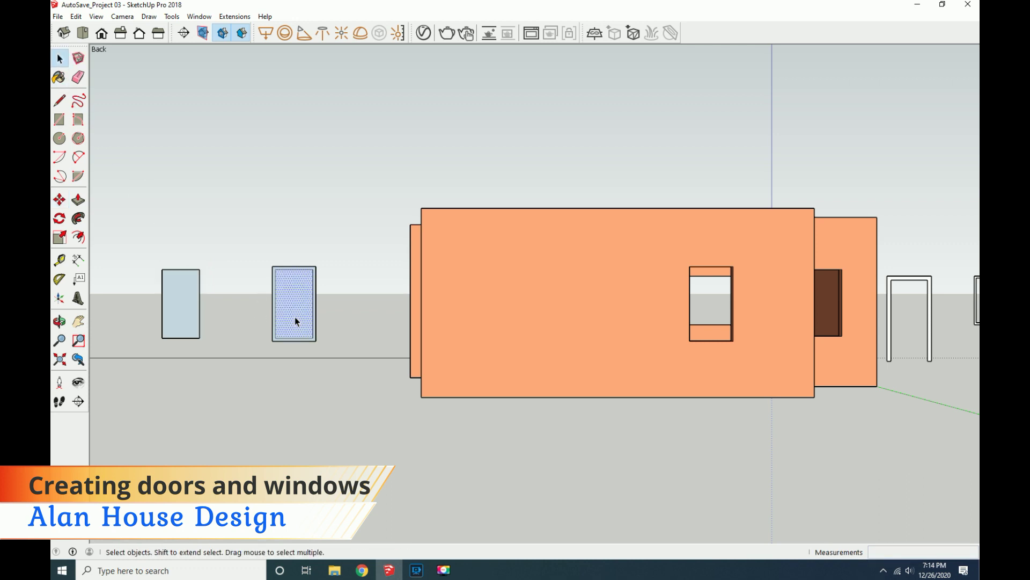
pyautogui.press('Delete')
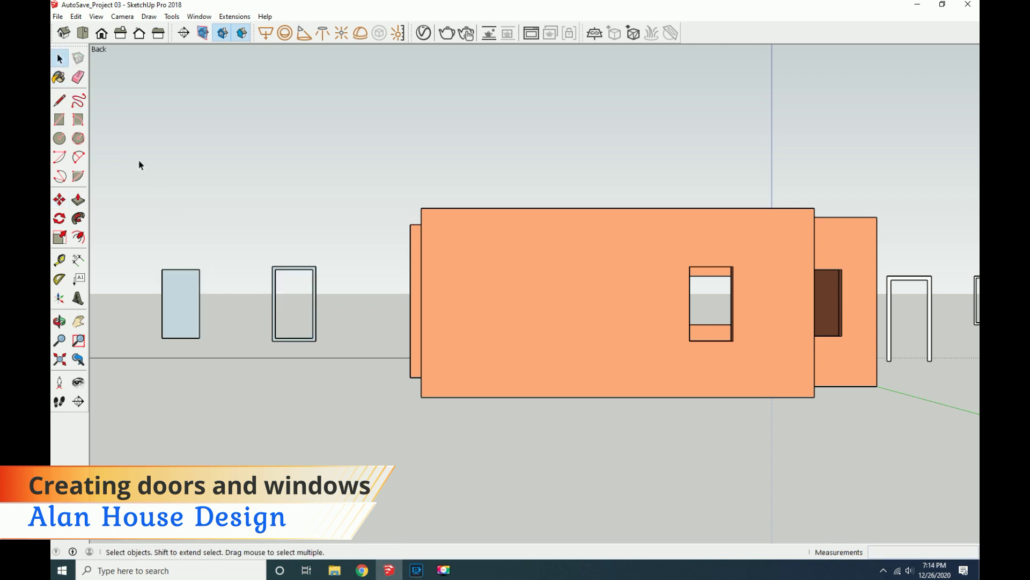
pyautogui.click(60, 321)
pyautogui.moveTo(161, 365)
pyautogui.mouseDown()
pyautogui.moveTo(268, 396)
pyautogui.moveTo(524, 424)
pyautogui.moveTo(552, 383)
pyautogui.mouseUp()
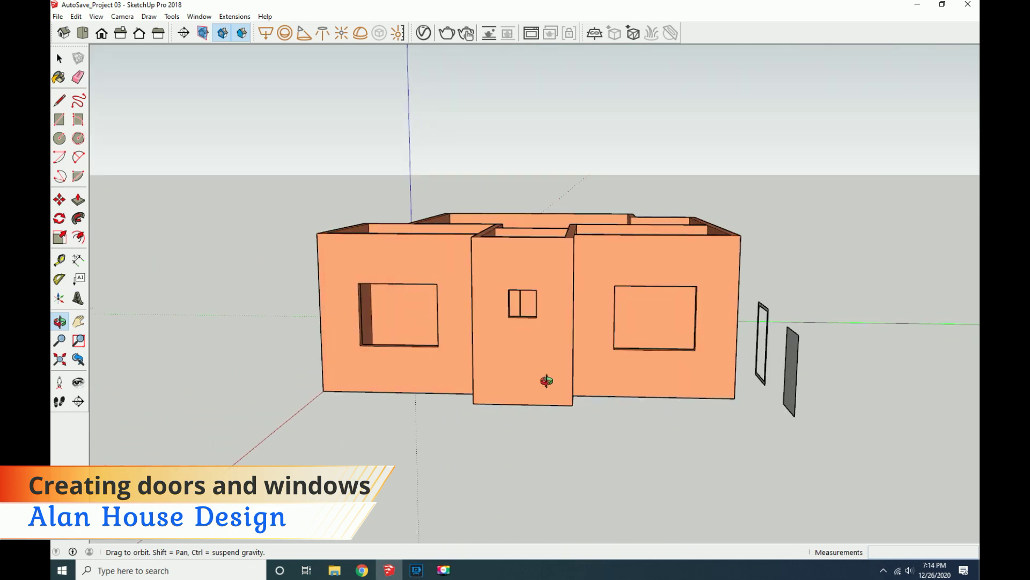
# In Right view, copy the middle wall panel out to the left.
pyautogui.press('F4')
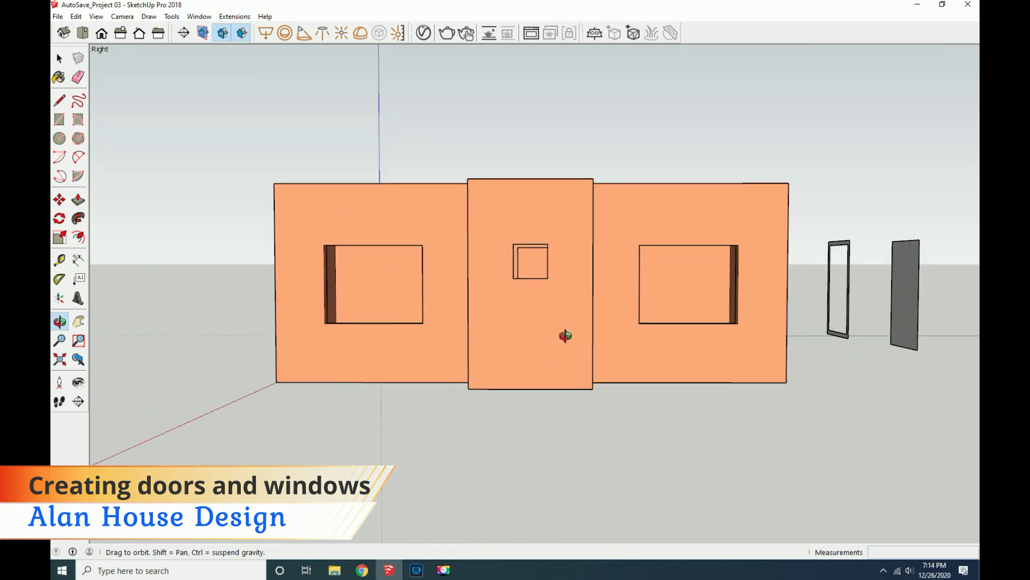
pyautogui.press('l')
pyautogui.press('space')
pyautogui.click(475, 333)
pyautogui.click(60, 199)
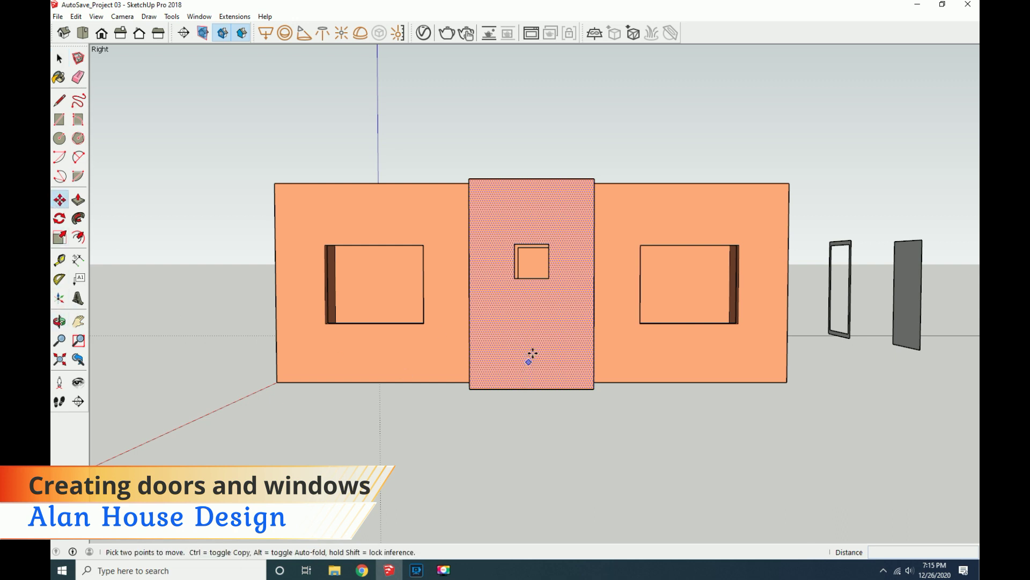
pyautogui.click(534, 350)
pyautogui.press('ctrl')
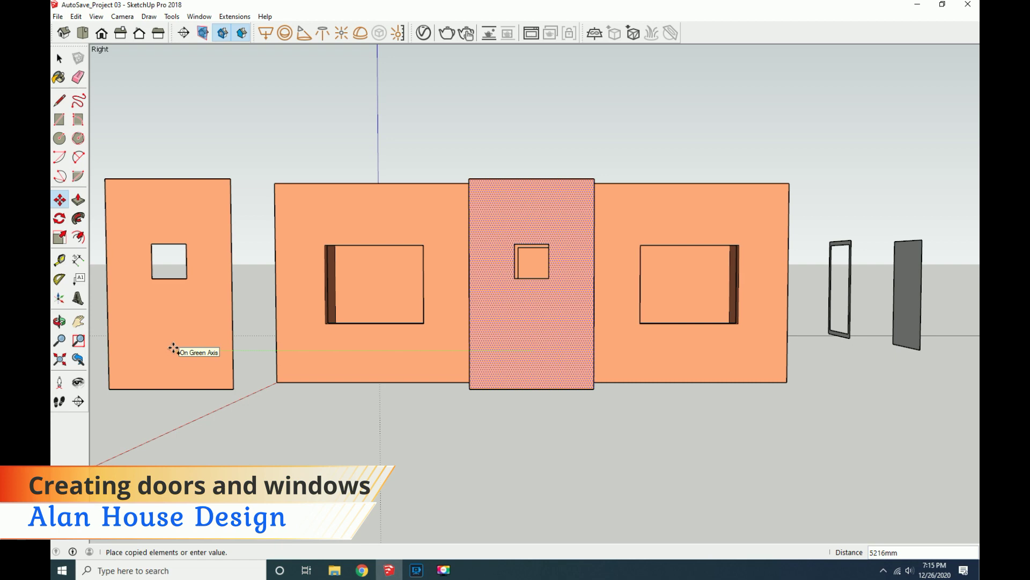
pyautogui.press('Escape')
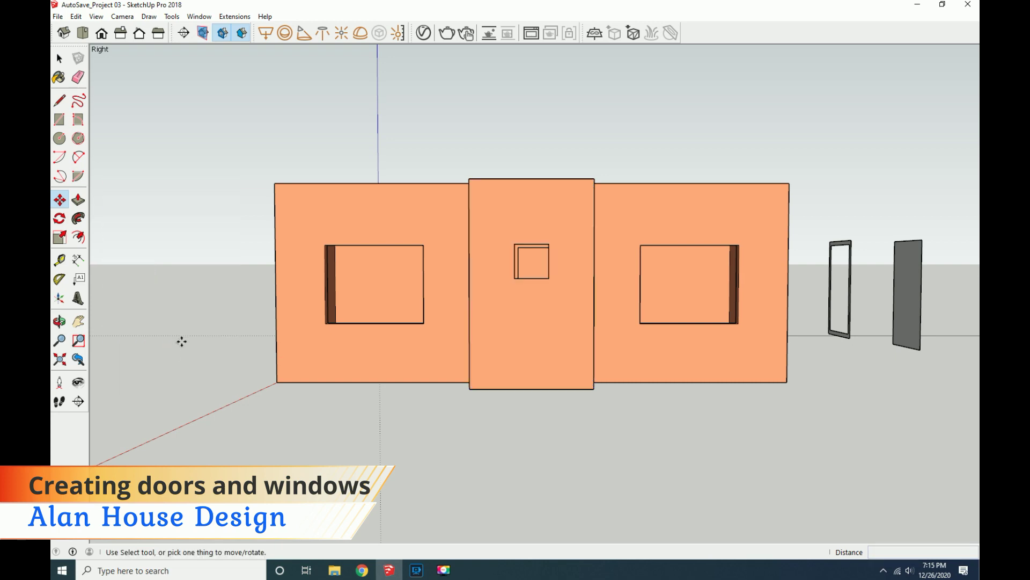
pyautogui.click(528, 345)
pyautogui.press('ctrl')
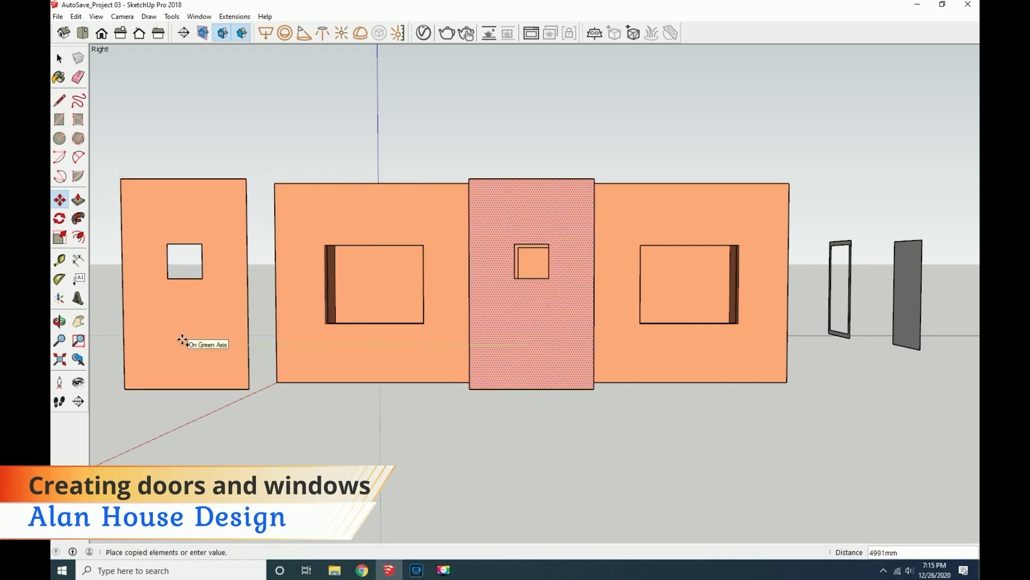
pyautogui.click(184, 341)
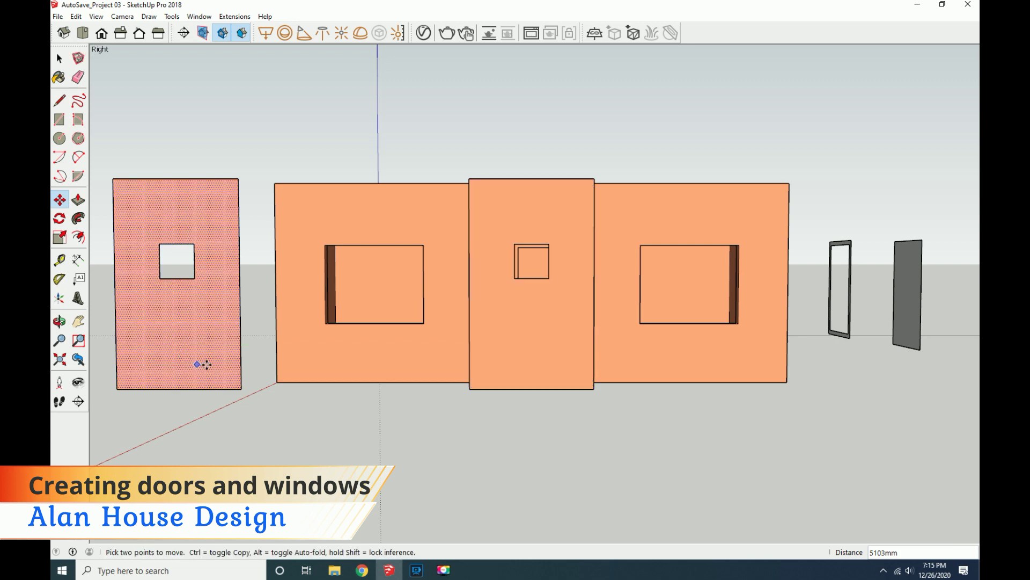
# Fill the small square opening with a face and erase the copied wall's four edges.
pyautogui.click(60, 119)
pyautogui.click(160, 245)
pyautogui.click(194, 279)
pyautogui.press('e')
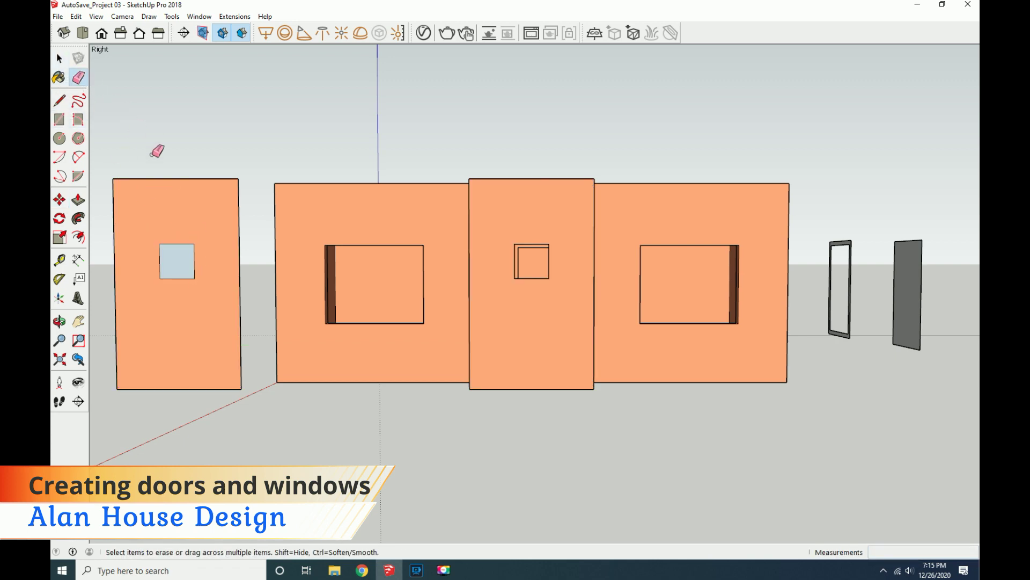
pyautogui.click(161, 179)
pyautogui.click(240, 215)
pyautogui.click(208, 388)
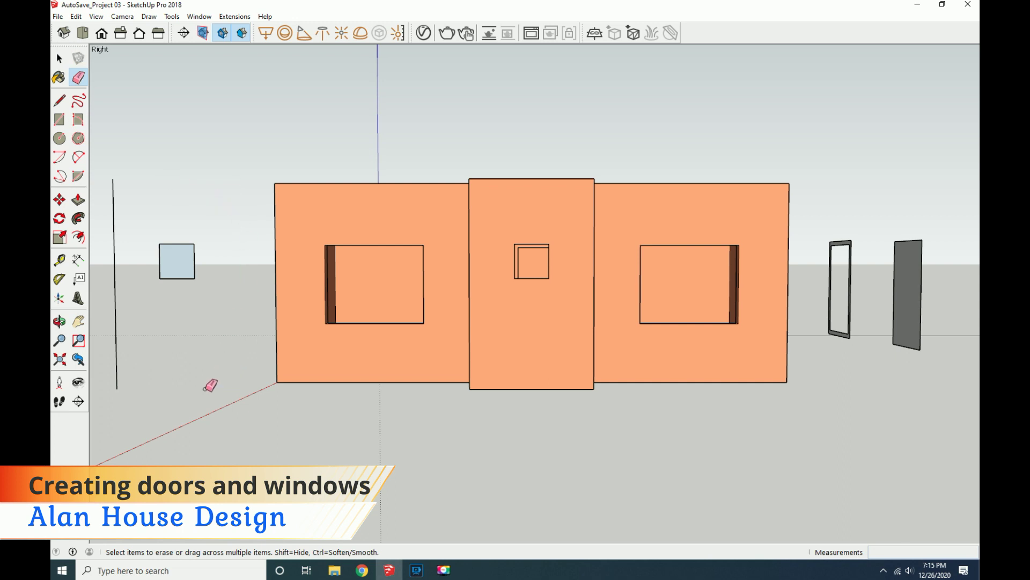
pyautogui.click(117, 325)
# Offset the square face inward to form a window frame.
pyautogui.click(59, 58)
pyautogui.click(78, 236)
pyautogui.click(180, 265)
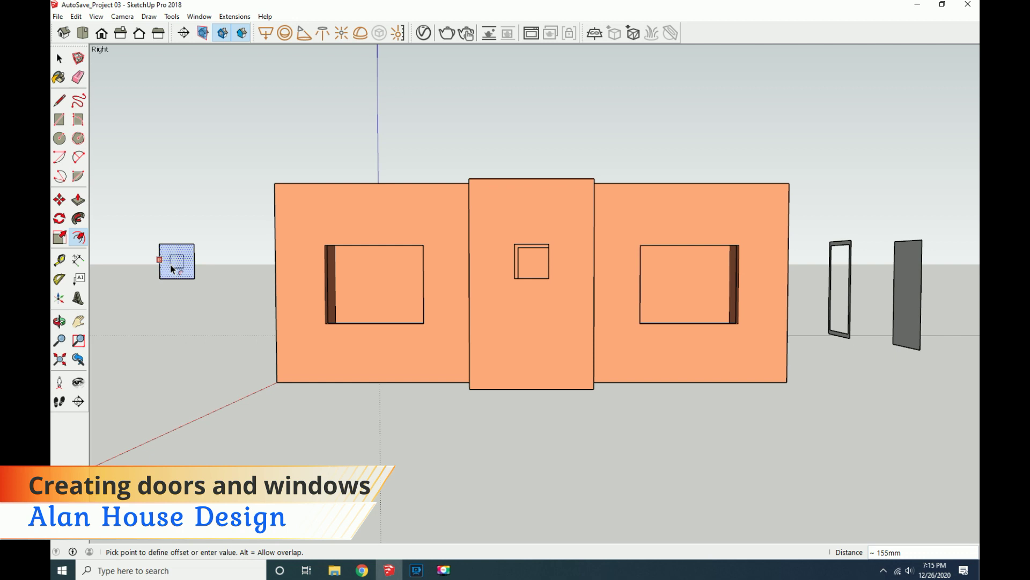
pyautogui.press('Return')
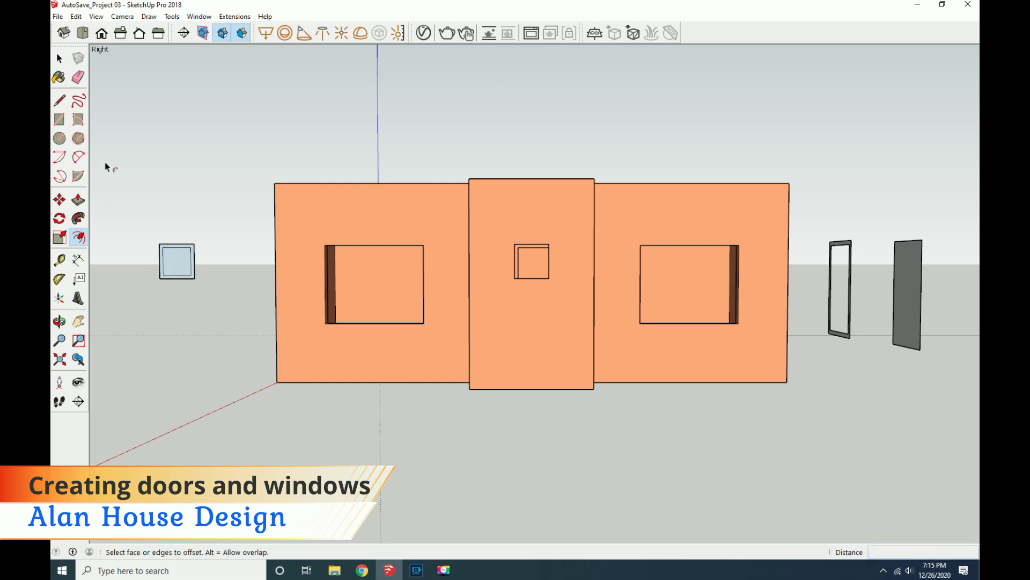
# Move the inner square pane out to the left of its frame.
pyautogui.click(60, 59)
pyautogui.click(178, 261)
pyautogui.scroll(-1, 129, 265)
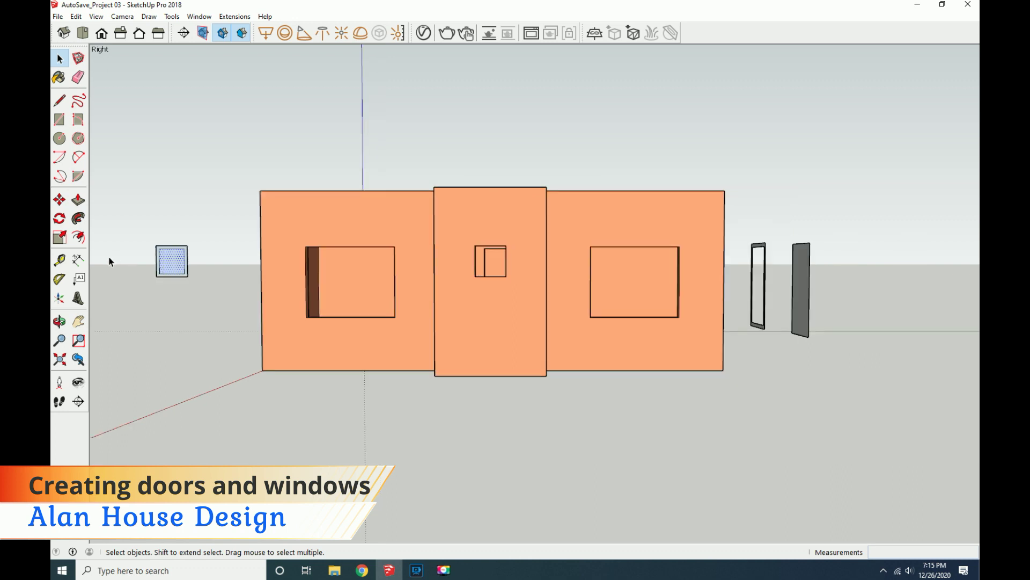
pyautogui.click(78, 321)
pyautogui.moveTo(204, 326); pyautogui.dragTo(318, 338)
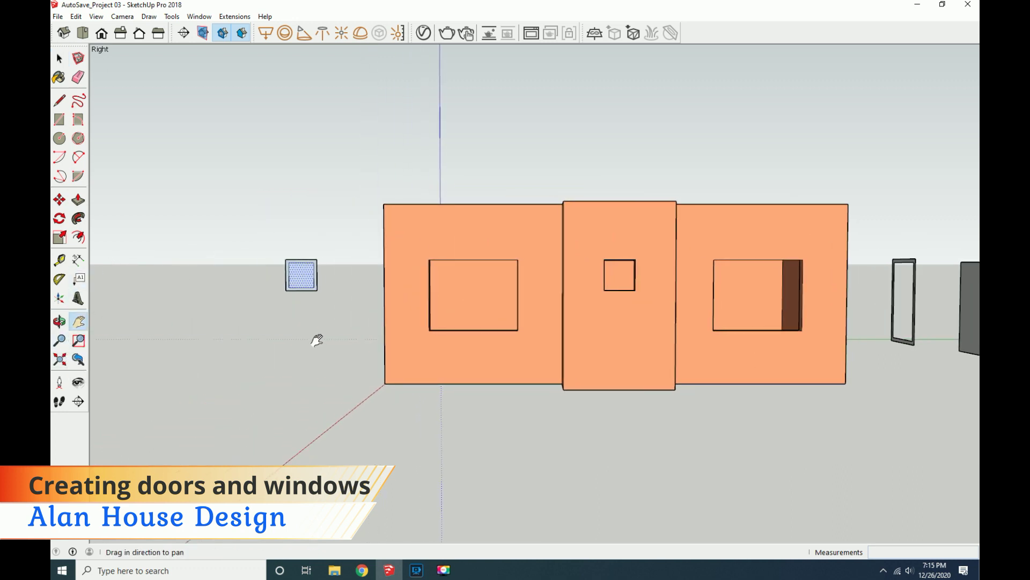
pyautogui.click(60, 199)
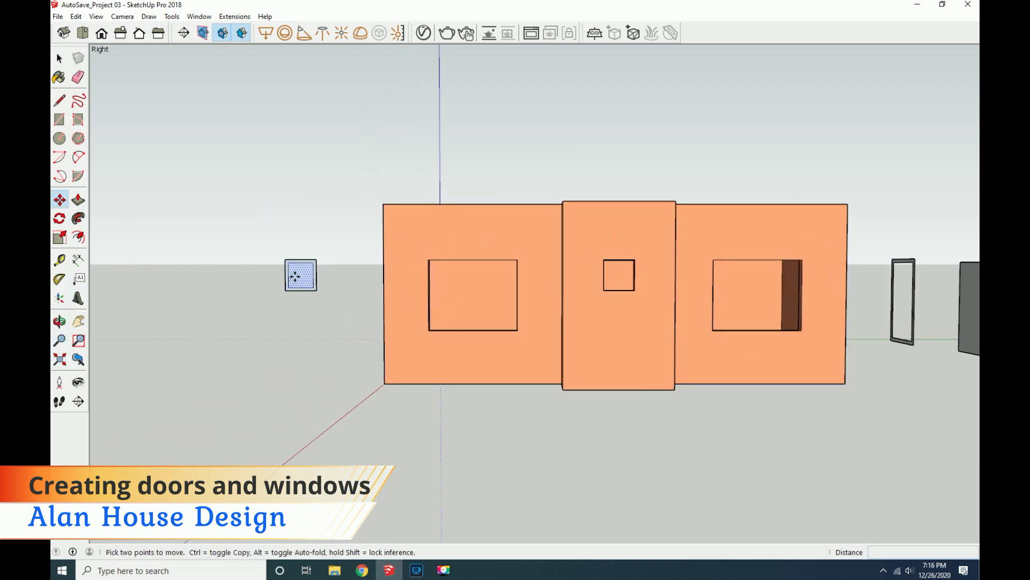
pyautogui.keyDown('ctrl'); pyautogui.click(295, 276); pyautogui.keyUp('ctrl')
pyautogui.click(223, 275)
pyautogui.press('space')
pyautogui.click(302, 279)
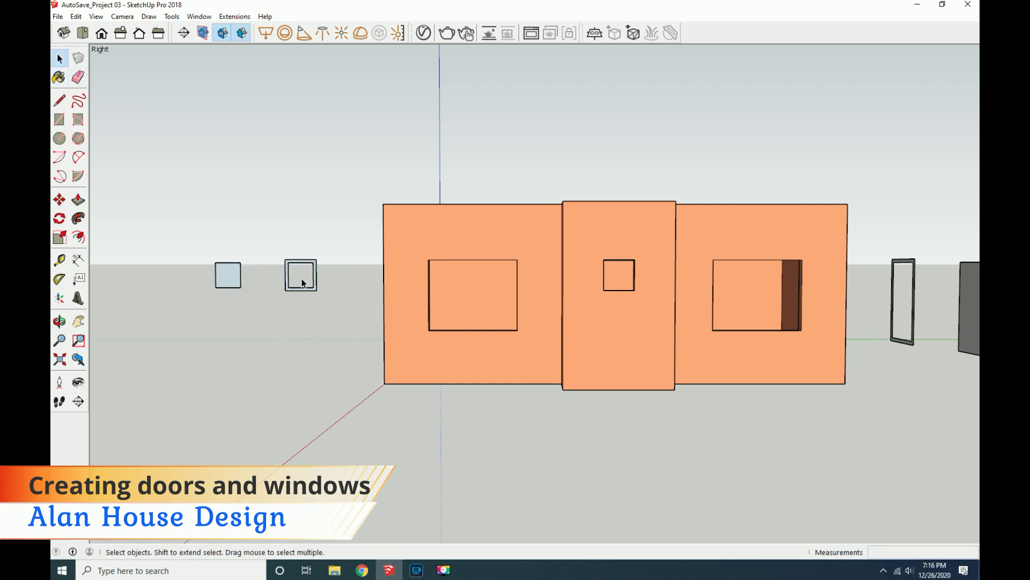
pyautogui.click(59, 321)
# Push/pull the door frame to thickness and begin thickening the door leaf.
pyautogui.moveTo(414, 352)
pyautogui.mouseDown()
pyautogui.moveTo(311, 397)
pyautogui.moveTo(158, 415)
pyautogui.moveTo(133, 375)
pyautogui.moveTo(238, 382)
pyautogui.mouseUp()
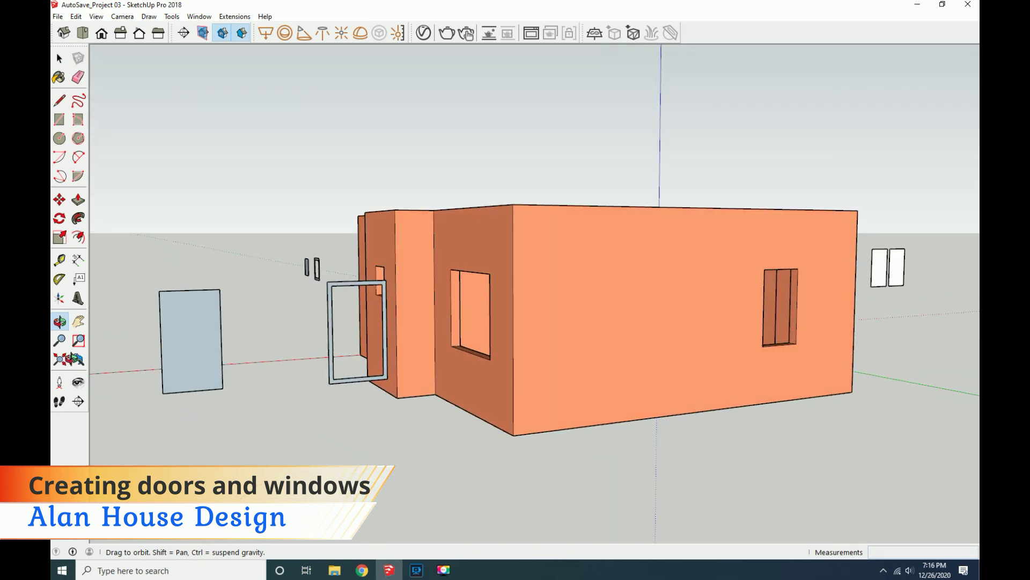
pyautogui.scroll(1, 239, 382)
pyautogui.moveTo(258, 384)
pyautogui.mouseDown()
pyautogui.moveTo(253, 368)
pyautogui.moveTo(188, 370)
pyautogui.moveTo(228, 381)
pyautogui.moveTo(237, 368)
pyautogui.moveTo(312, 375)
pyautogui.moveTo(237, 365)
pyautogui.mouseUp()
pyautogui.scroll(2, 241, 366)
pyautogui.press('p')
pyautogui.scroll(2, 234, 352)
pyautogui.click(234, 350)
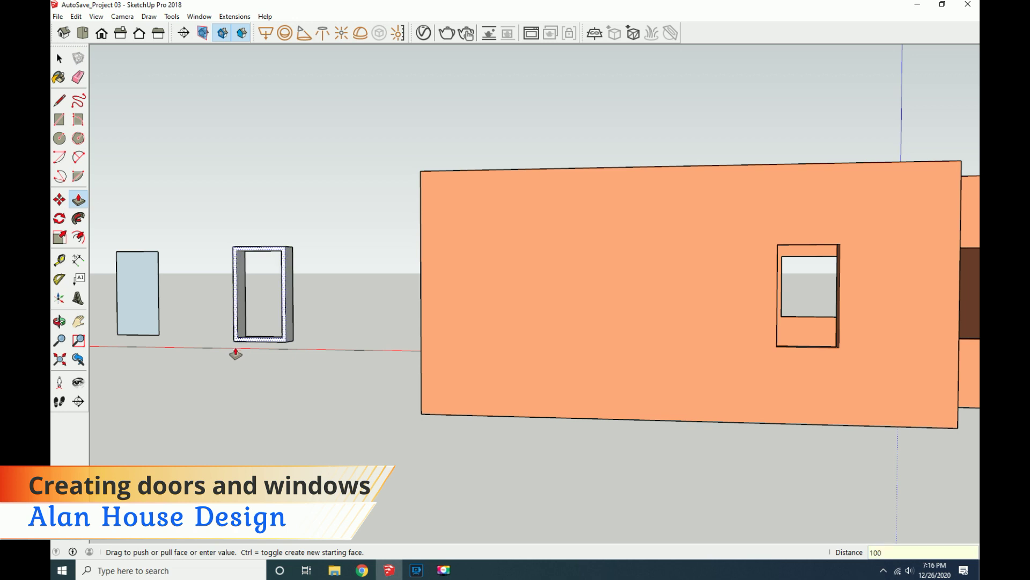
pyautogui.press('Return')
pyautogui.click(140, 328)
pyautogui.write('20')
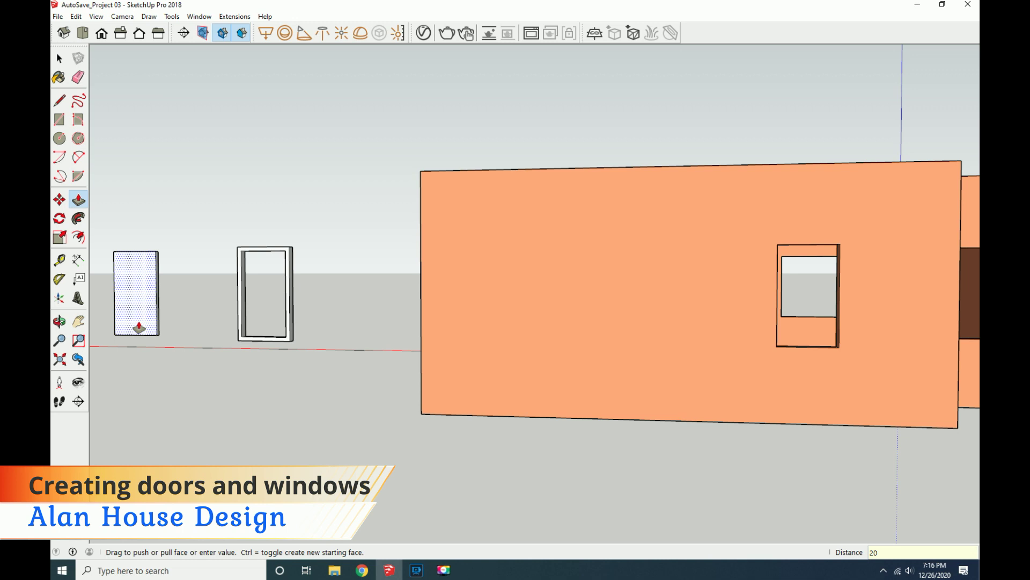
# Reverse the door leaf's faces.
pyautogui.click(60, 58)
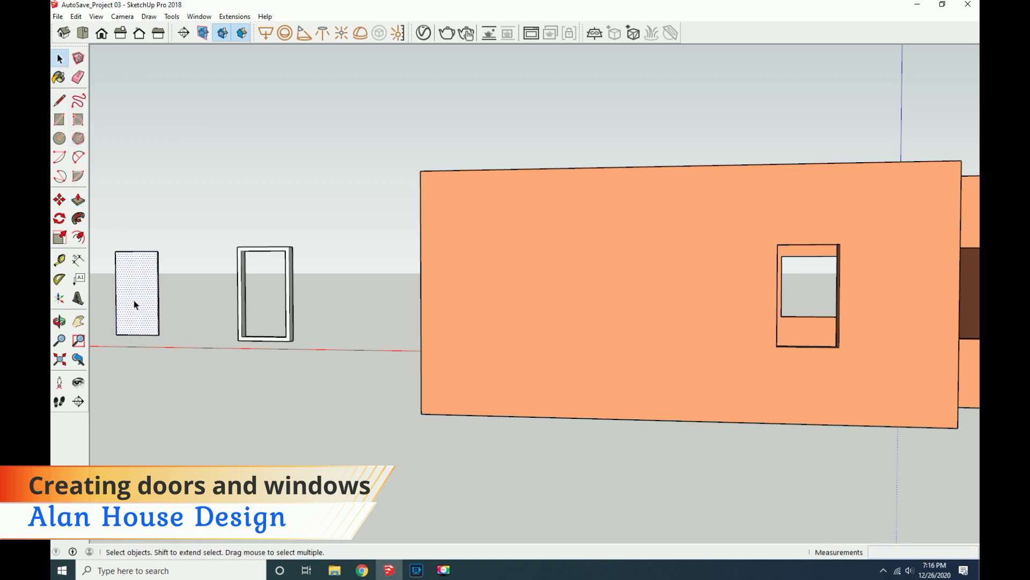
pyautogui.rightClick(135, 305)
pyautogui.click(147, 410)
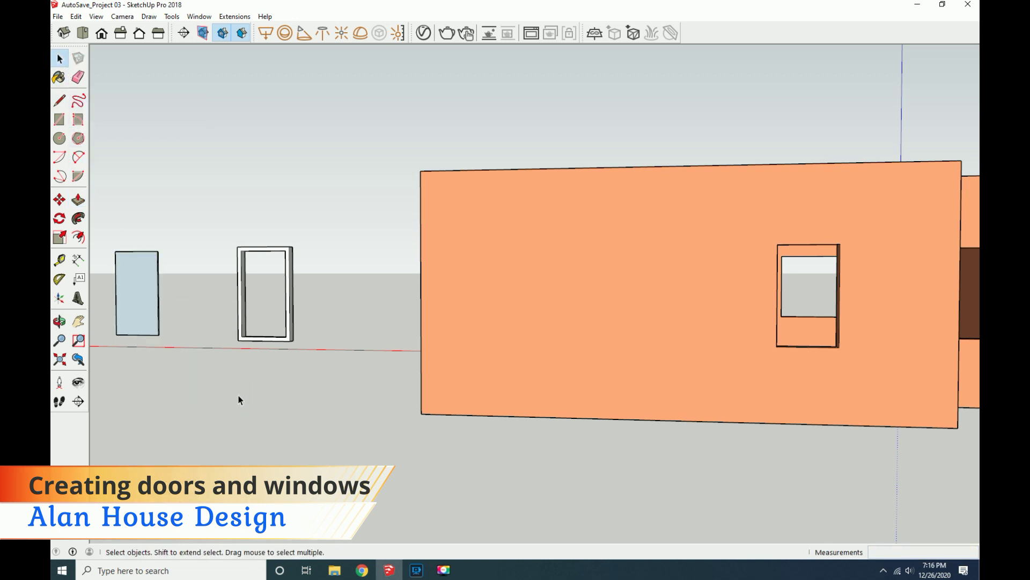
pyautogui.scroll(-3, 240, 391)
pyautogui.scroll(-2, 240, 390)
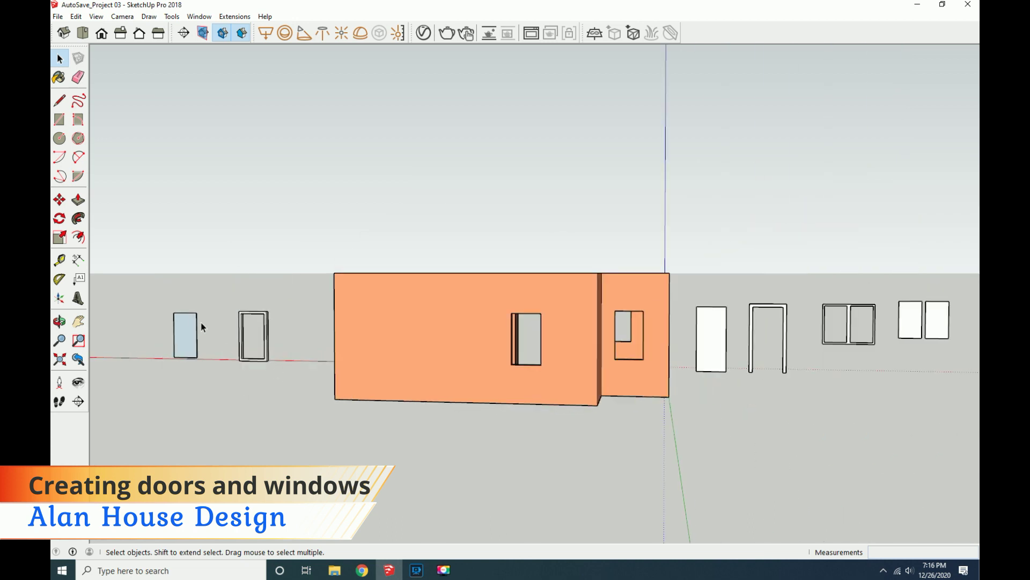
# Extrude the double window frame to 100 and both window panes to 20.
pyautogui.click(59, 320)
pyautogui.moveTo(817, 406)
pyautogui.mouseDown()
pyautogui.moveTo(515, 391)
pyautogui.moveTo(552, 422)
pyautogui.moveTo(276, 376)
pyautogui.moveTo(303, 390)
pyautogui.moveTo(111, 195)
pyautogui.mouseUp()
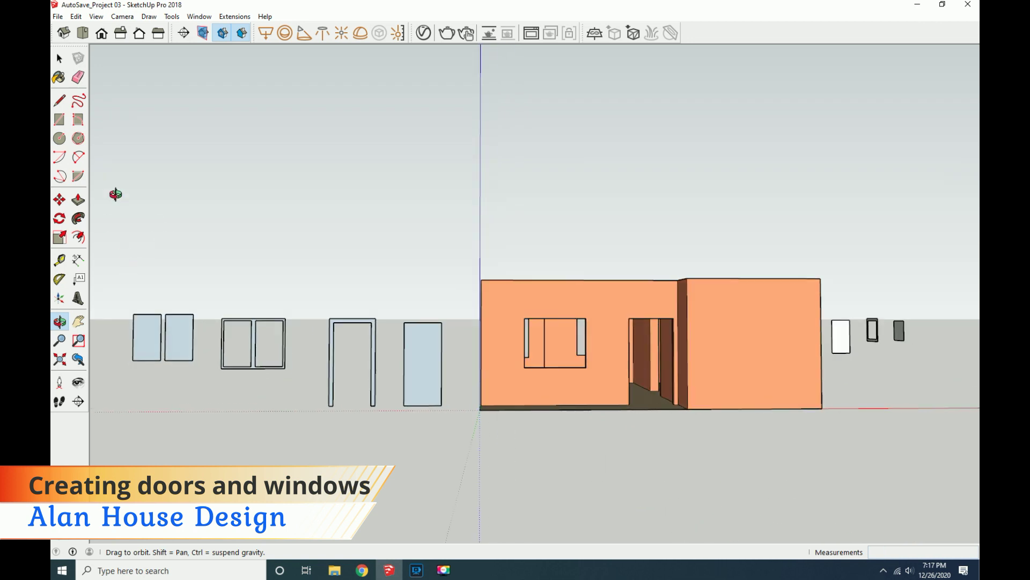
pyautogui.moveTo(164, 272); pyautogui.dragTo(191, 299)
pyautogui.click(78, 199)
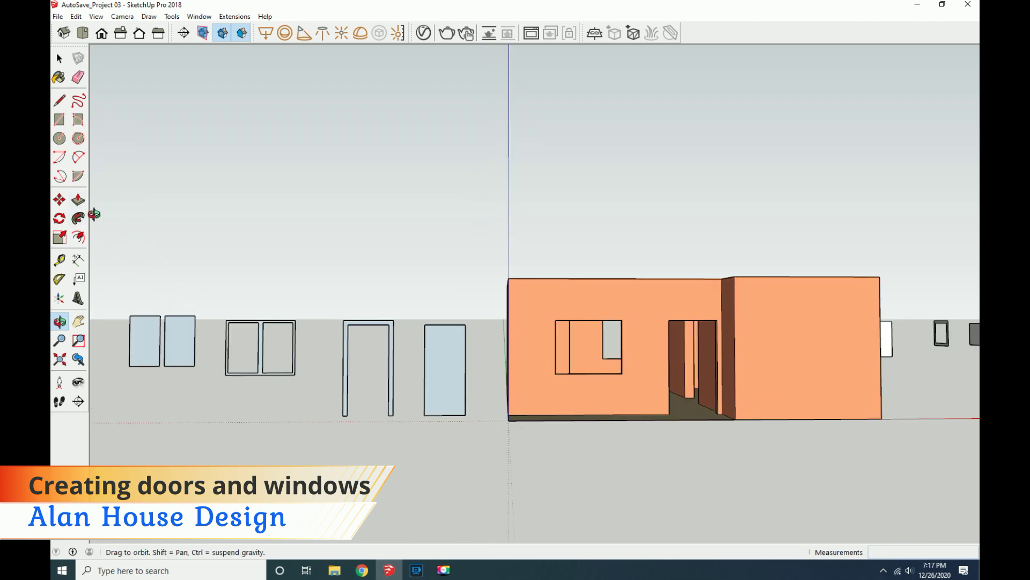
pyautogui.click(261, 369)
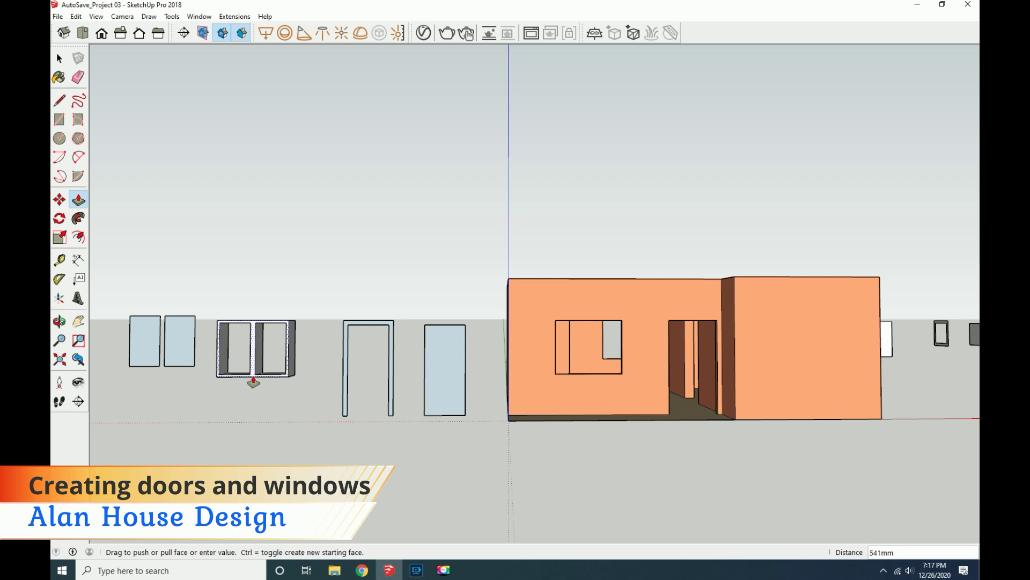
pyautogui.press('Return')
pyautogui.click(174, 367)
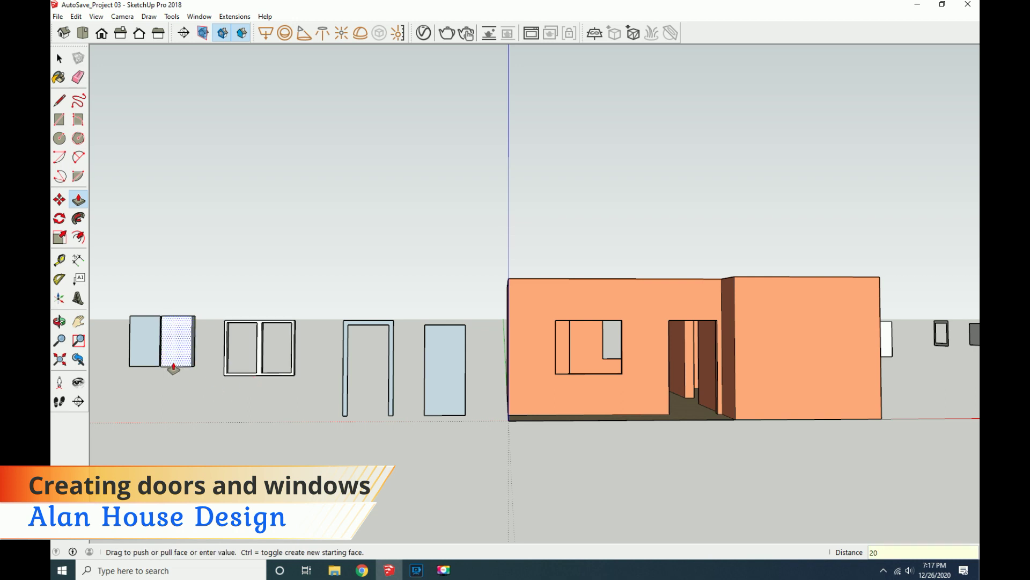
pyautogui.press('Return')
pyautogui.click(140, 364)
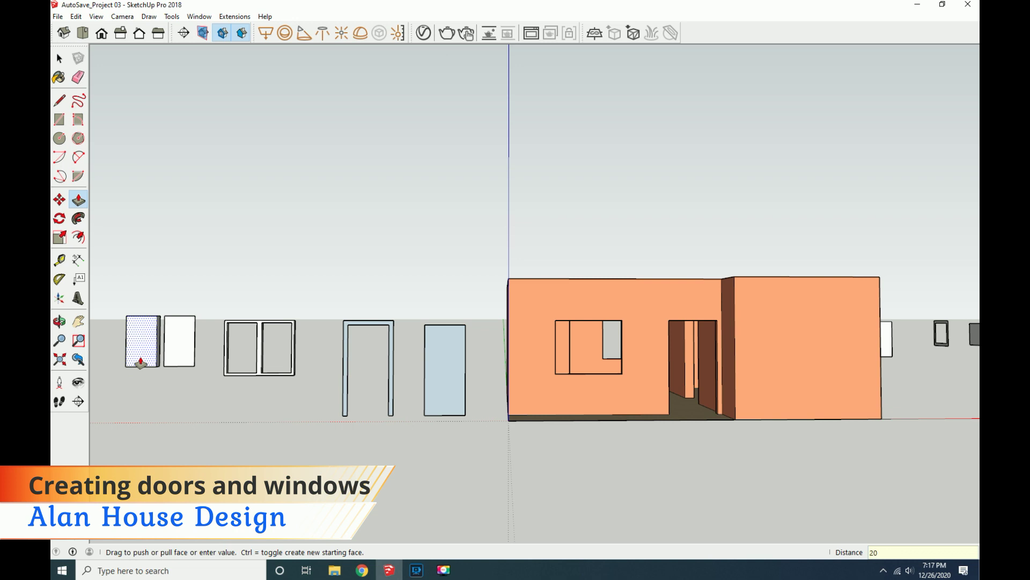
pyautogui.press('Return')
# Reverse the faces of the left and right window panes.
pyautogui.press('space')
pyautogui.click(142, 338)
pyautogui.rightClick(143, 334)
pyautogui.click(191, 444)
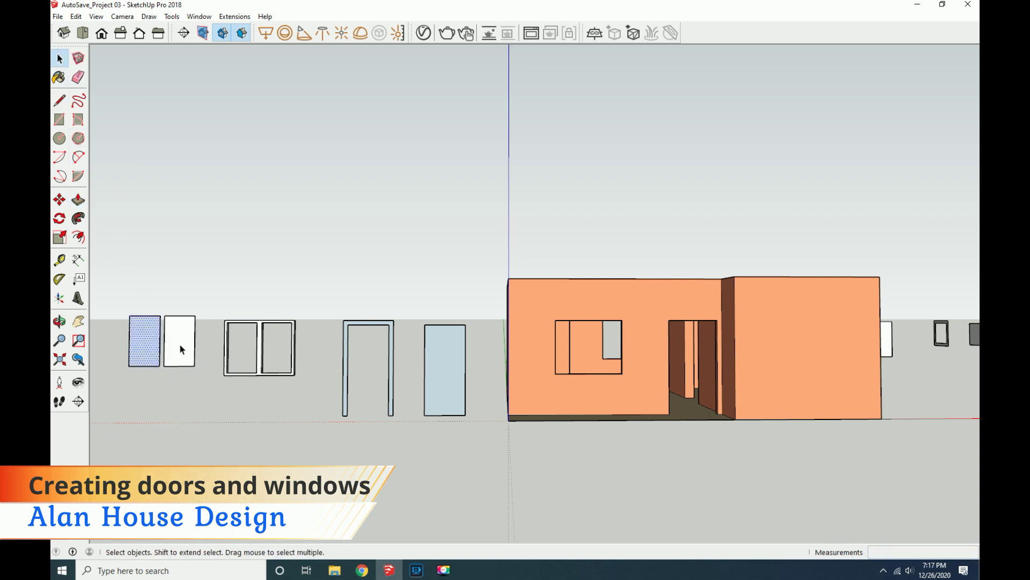
pyautogui.rightClick(180, 346)
pyautogui.click(193, 455)
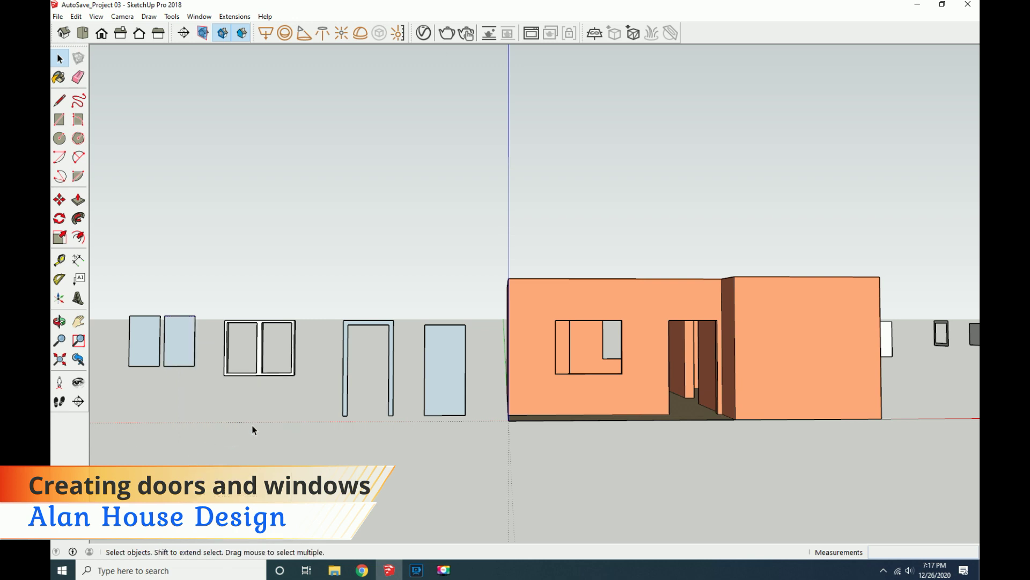
# Reverse the small square pane's faces, then open the Window menu.
pyautogui.click(60, 321)
pyautogui.moveTo(517, 426)
pyautogui.mouseDown()
pyautogui.moveTo(311, 417)
pyautogui.moveTo(357, 436)
pyautogui.moveTo(264, 371)
pyautogui.mouseUp()
pyautogui.click(60, 58)
pyautogui.rightClick(226, 315)
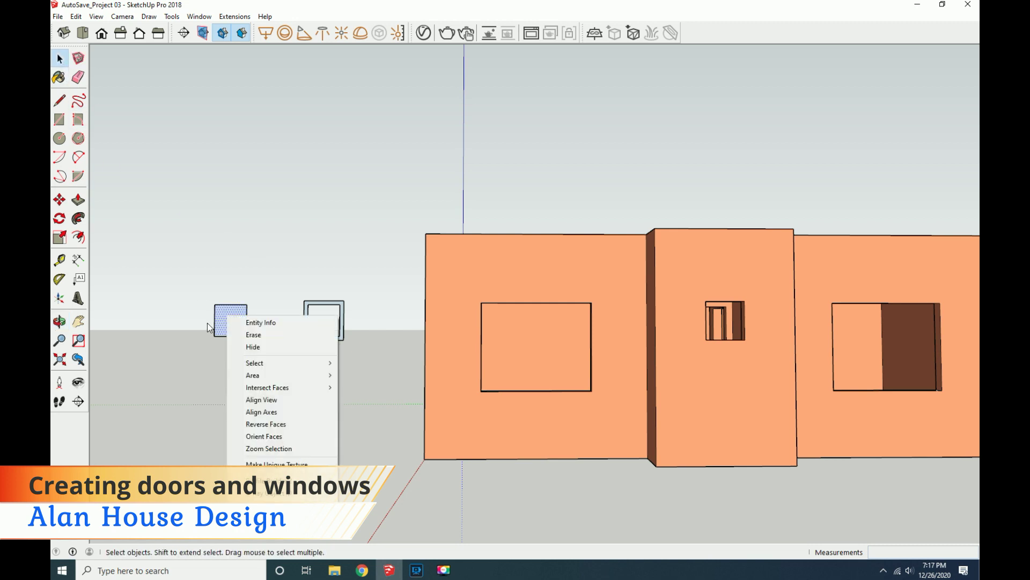
pyautogui.click(230, 424)
pyautogui.click(263, 137)
pyautogui.scroll(-3, 219, 115)
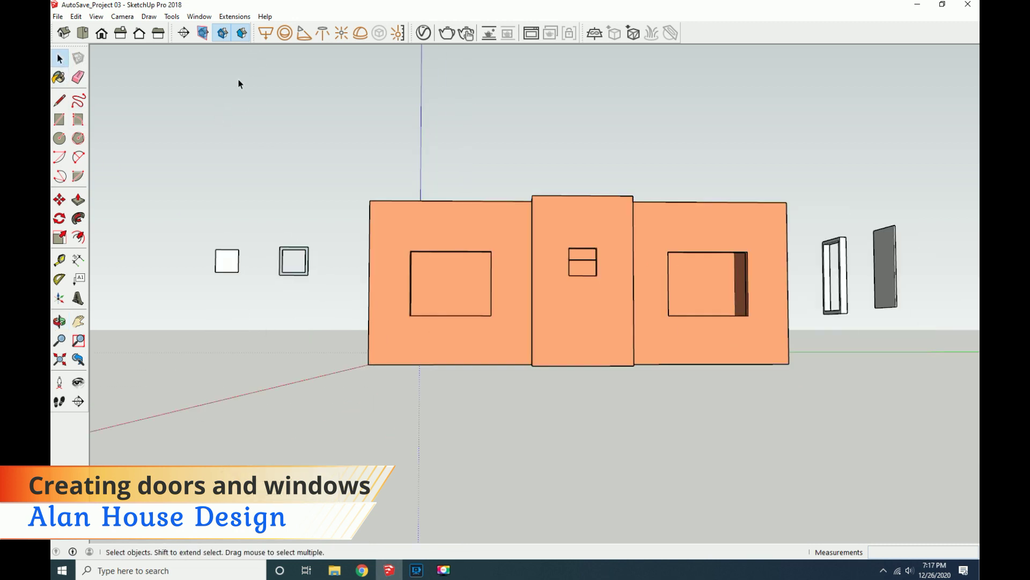
pyautogui.click(199, 17)
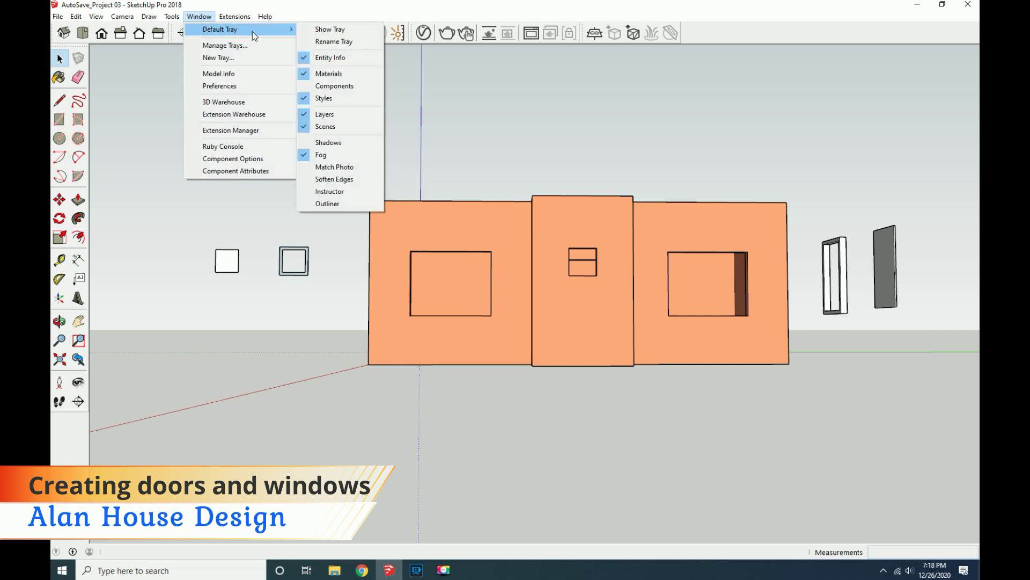
# Show the default tray and add a new layer named 'Glass Window'.
pyautogui.click(328, 27)
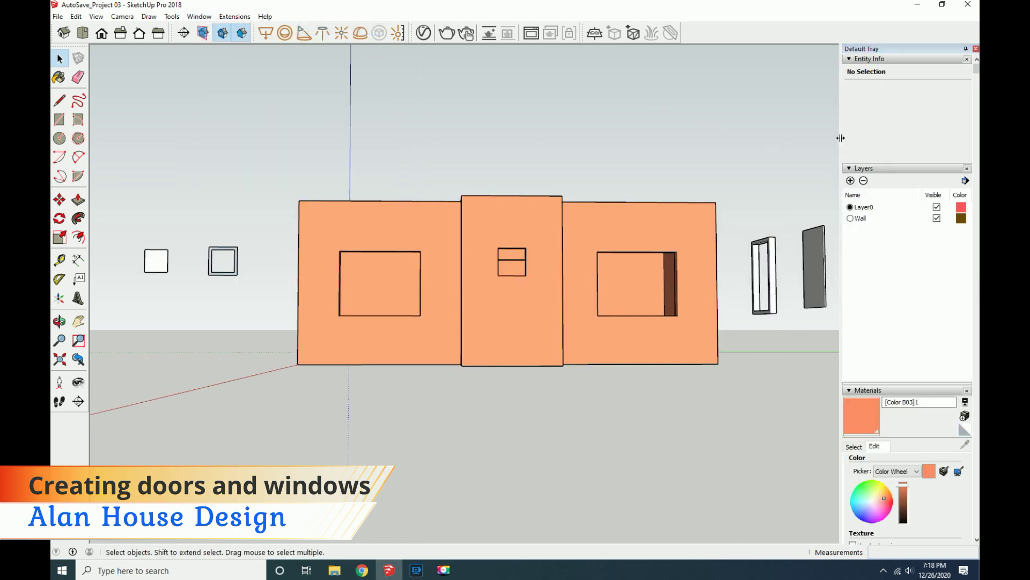
pyautogui.click(851, 181)
pyautogui.write('Glass')
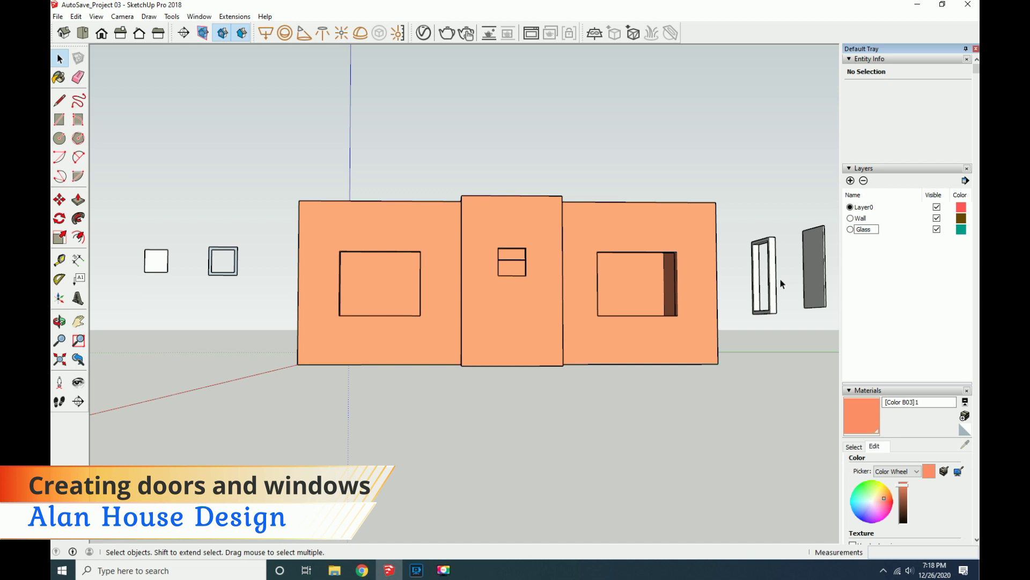
pyautogui.write(' Window')
pyautogui.press('Return')
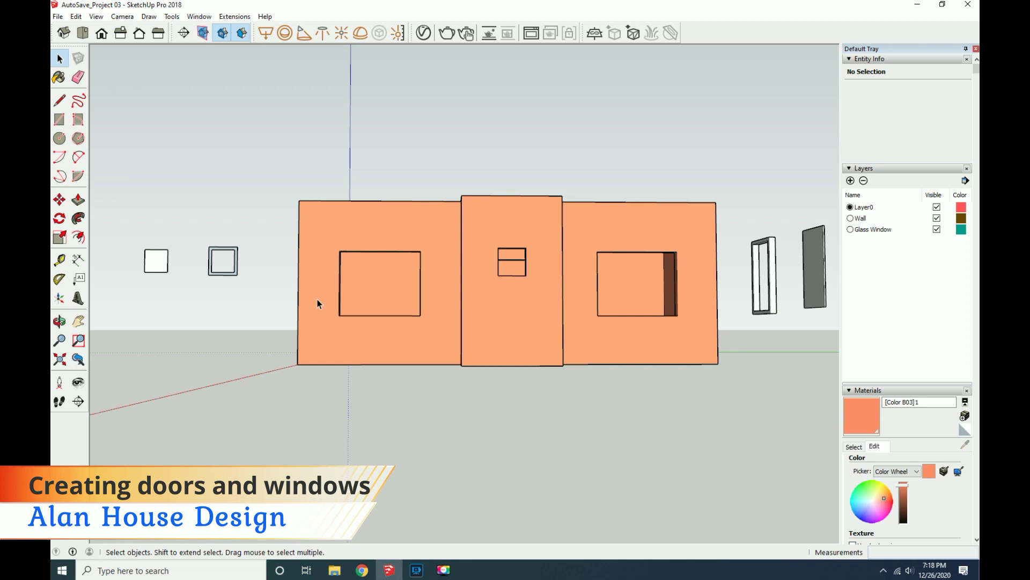
# Put the small glass square and the large glass rectangle on the Glass Window layer.
pyautogui.moveTo(142, 257); pyautogui.dragTo(141, 256)
pyautogui.click(945, 95)
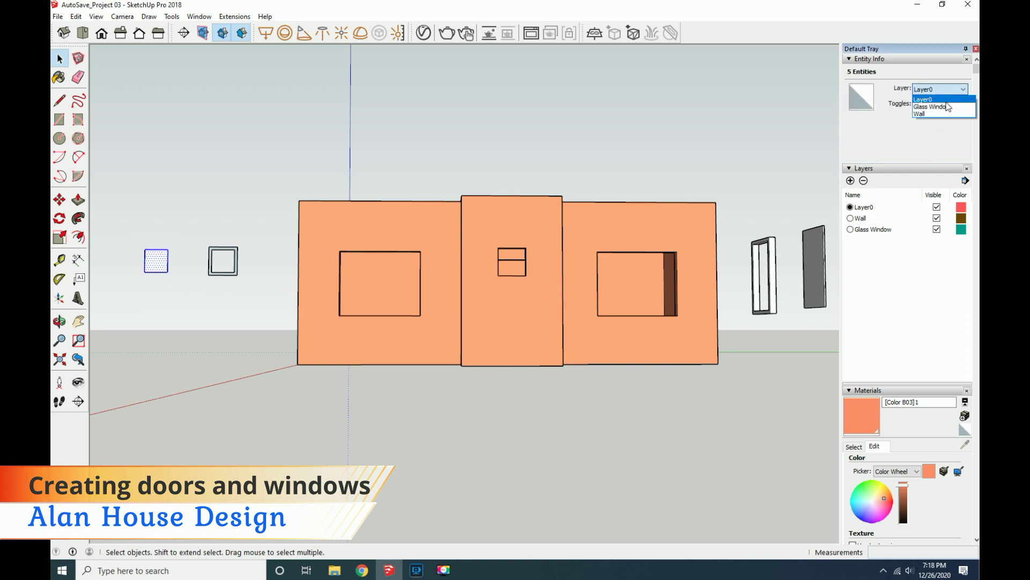
pyautogui.click(947, 110)
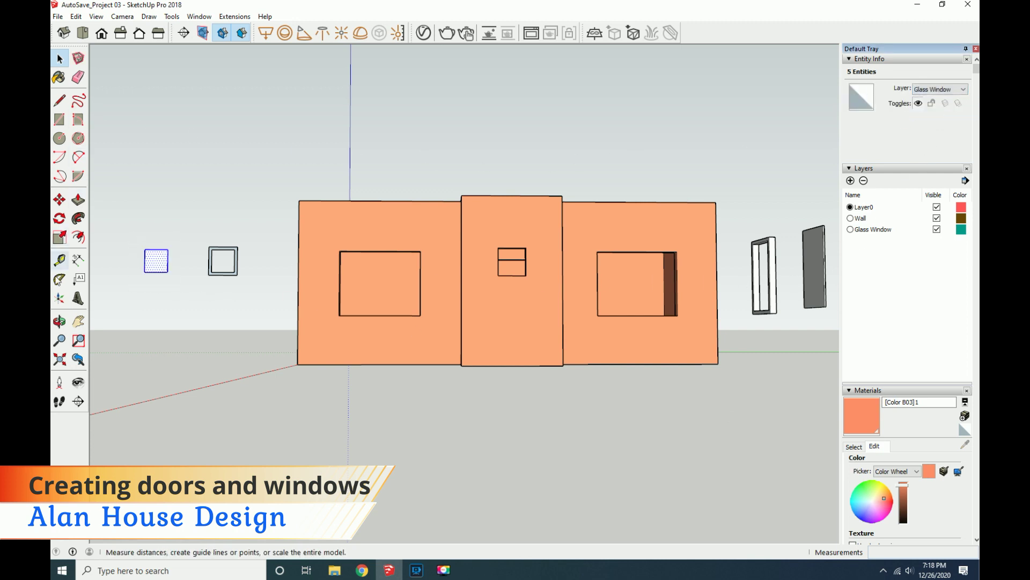
pyautogui.click(59, 320)
pyautogui.moveTo(514, 399)
pyautogui.mouseDown()
pyautogui.moveTo(170, 397)
pyautogui.moveTo(161, 410)
pyautogui.mouseUp()
pyautogui.press('space')
pyautogui.moveTo(196, 345); pyautogui.dragTo(133, 224)
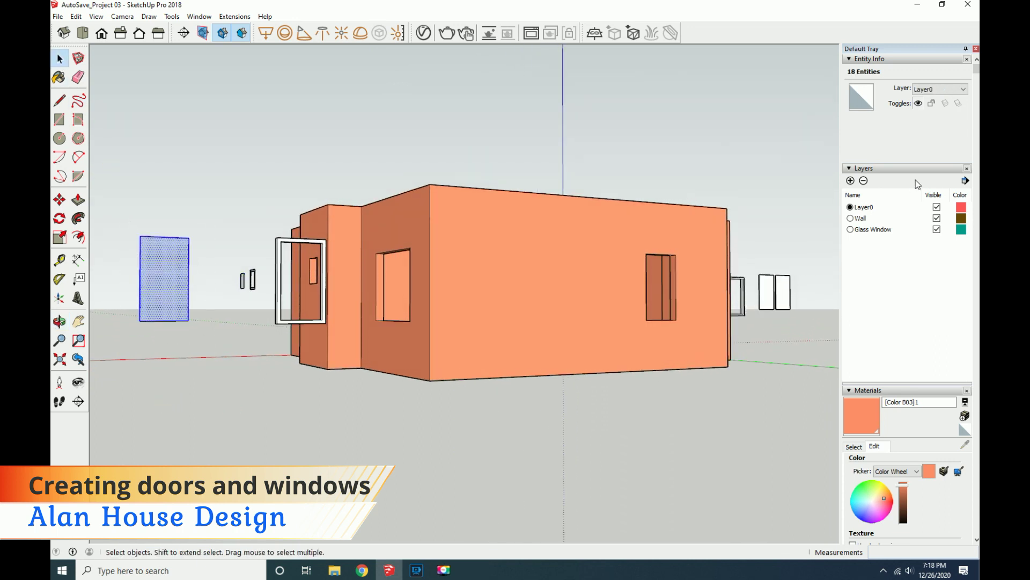
pyautogui.click(964, 89)
pyautogui.click(942, 111)
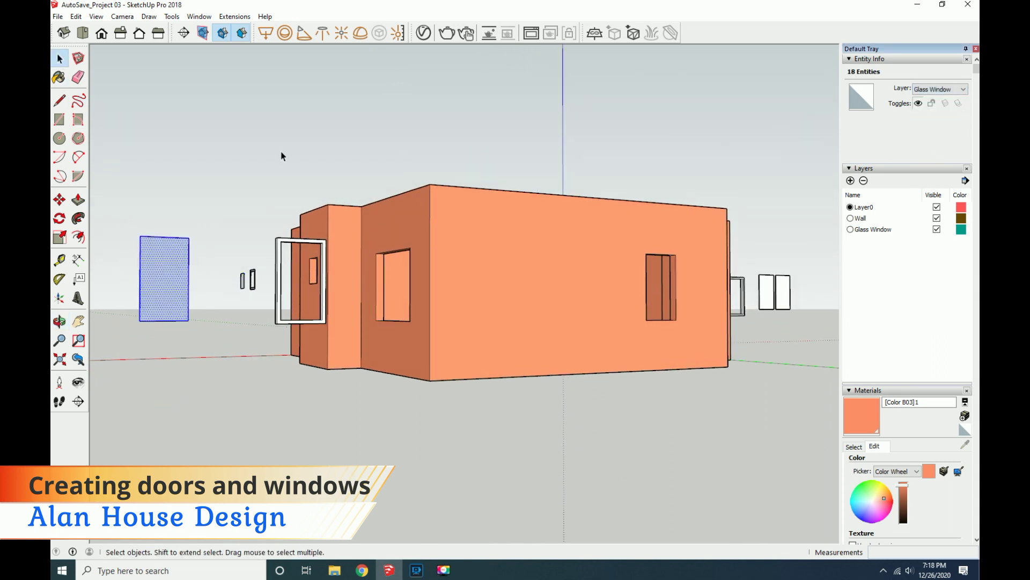
# Assign the two glass window panes to Glass Window and test hiding that layer.
pyautogui.click(59, 321)
pyautogui.moveTo(562, 403)
pyautogui.mouseDown()
pyautogui.moveTo(529, 416)
pyautogui.moveTo(237, 396)
pyautogui.moveTo(182, 343)
pyautogui.mouseUp()
pyautogui.press('space')
pyautogui.moveTo(256, 365); pyautogui.dragTo(199, 315)
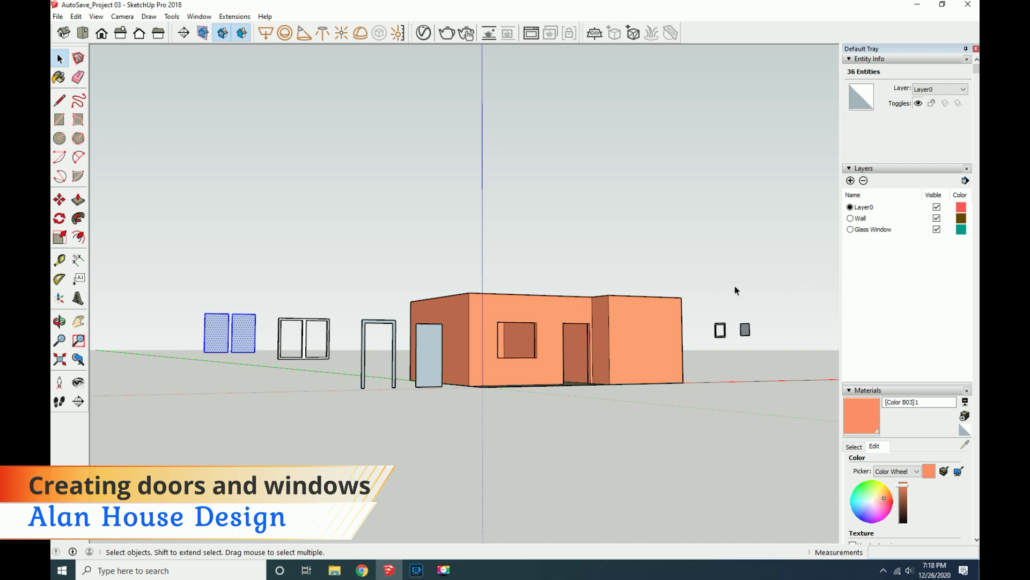
pyautogui.click(940, 89)
pyautogui.click(929, 111)
pyautogui.click(589, 196)
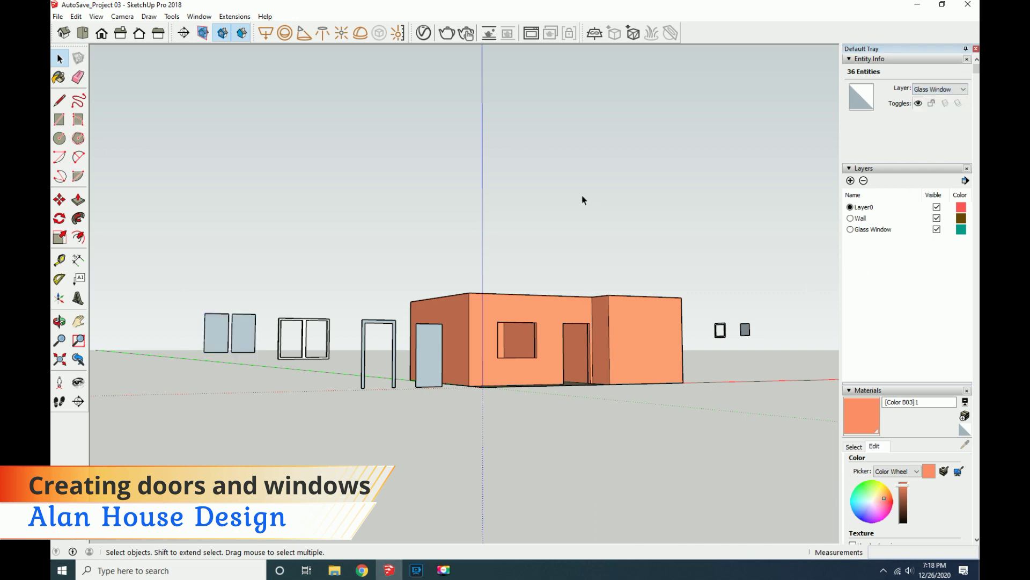
pyautogui.click(937, 231)
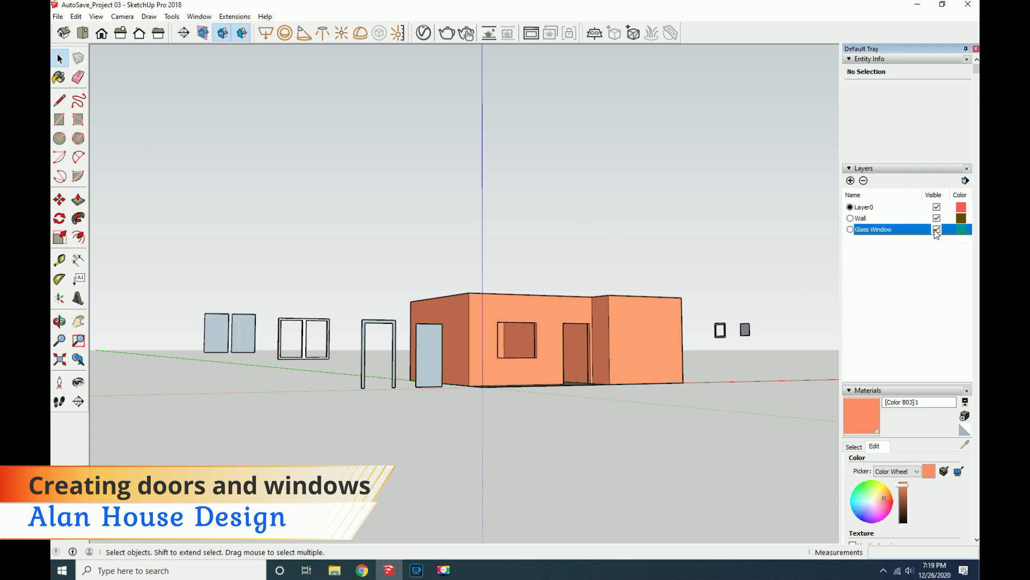
# Add a new layer named Window Frame.
pyautogui.scroll(1, 245, 368)
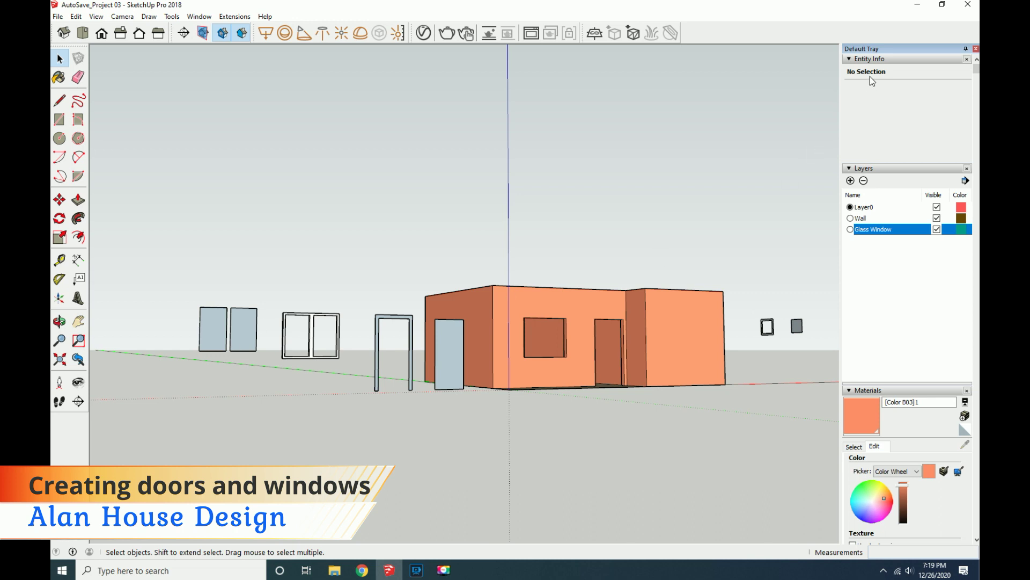
pyautogui.click(850, 180)
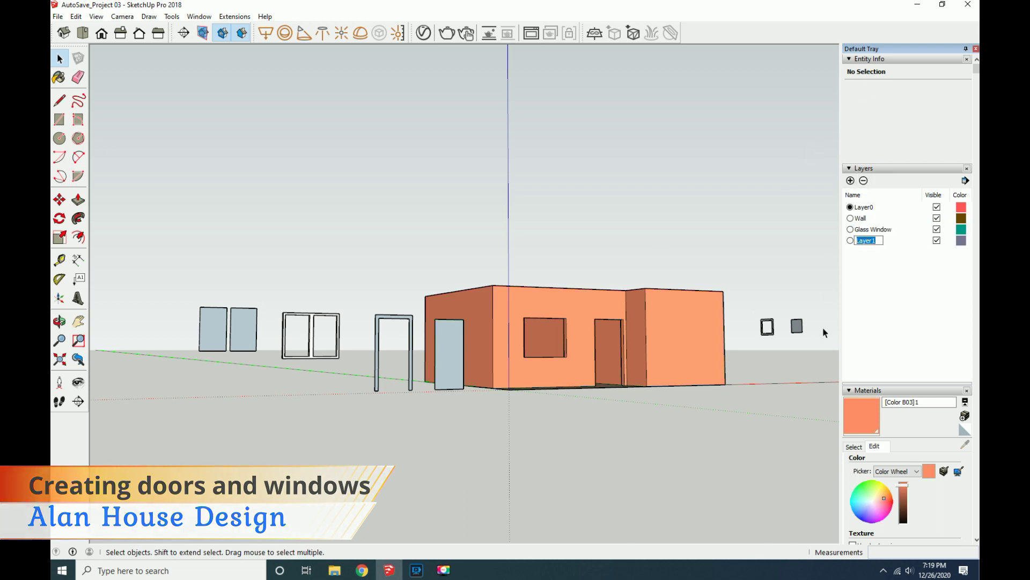
pyautogui.write('Window Frame')
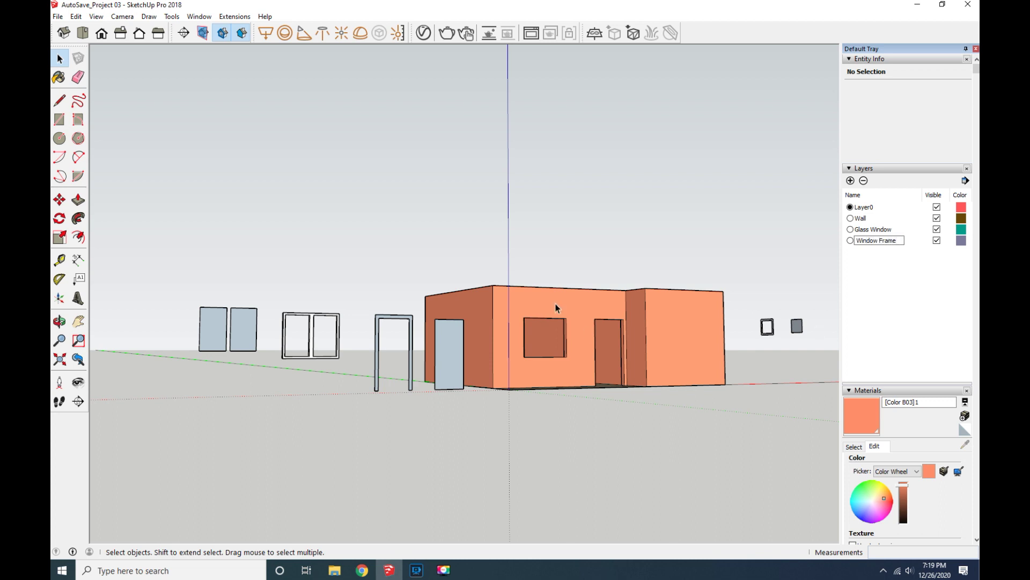
pyautogui.press('Return')
# Assign the double window frame and the small right-hand frame to the Window Frame layer.
pyautogui.moveTo(276, 304); pyautogui.dragTo(276, 302)
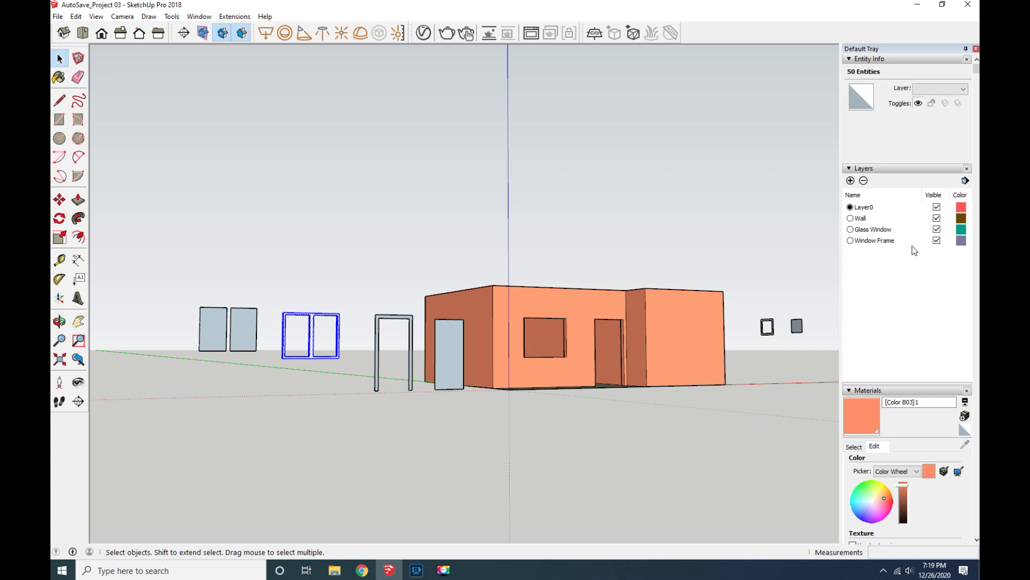
pyautogui.click(963, 89)
pyautogui.click(928, 120)
pyautogui.click(762, 324)
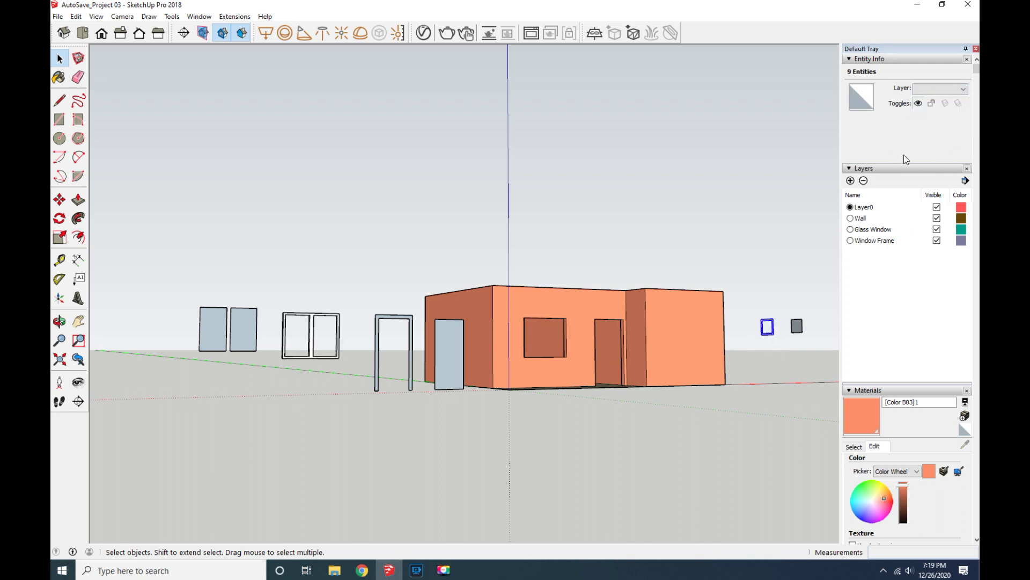
pyautogui.click(964, 89)
pyautogui.click(934, 121)
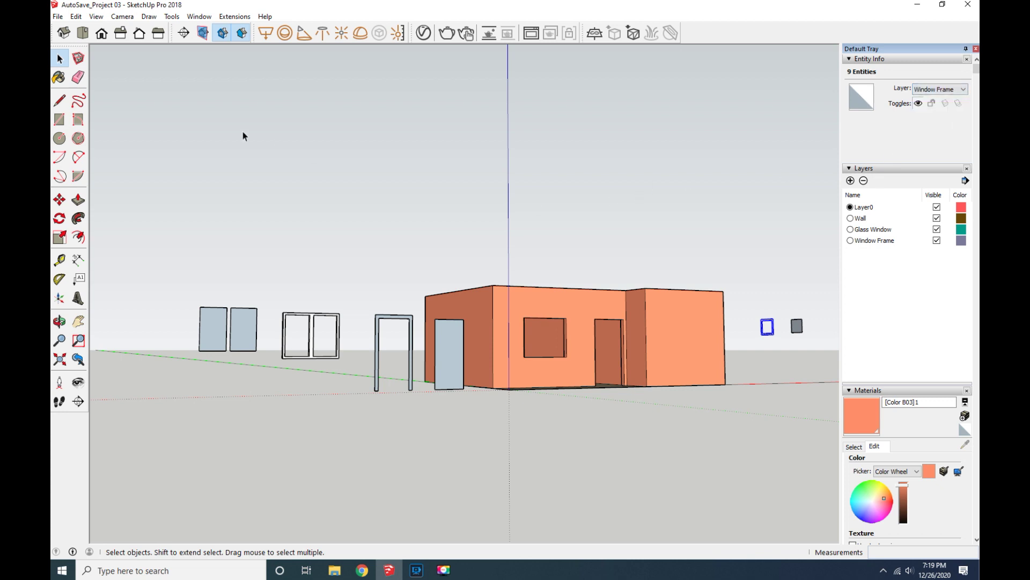
# Orbit the building and assign the remaining window frames to the Window Frame layer.
pyautogui.click(60, 321)
pyautogui.moveTo(591, 411)
pyautogui.mouseDown()
pyautogui.moveTo(370, 390)
pyautogui.moveTo(678, 390)
pyautogui.mouseUp()
pyautogui.moveTo(510, 226); pyautogui.dragTo(464, 226)
pyautogui.moveTo(776, 260)
pyautogui.mouseDown()
pyautogui.moveTo(697, 300)
pyautogui.moveTo(713, 313)
pyautogui.mouseUp()
pyautogui.press('space')
pyautogui.click(941, 89)
pyautogui.click(942, 119)
pyautogui.click(785, 185)
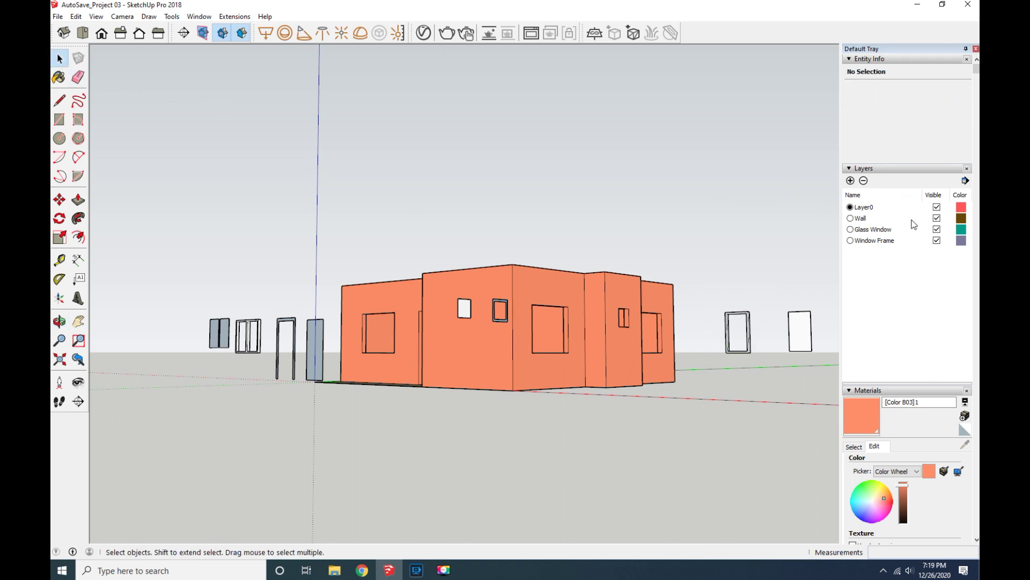
# Select the Window Frame layer and switch to the standard Right view.
pyautogui.click(937, 241)
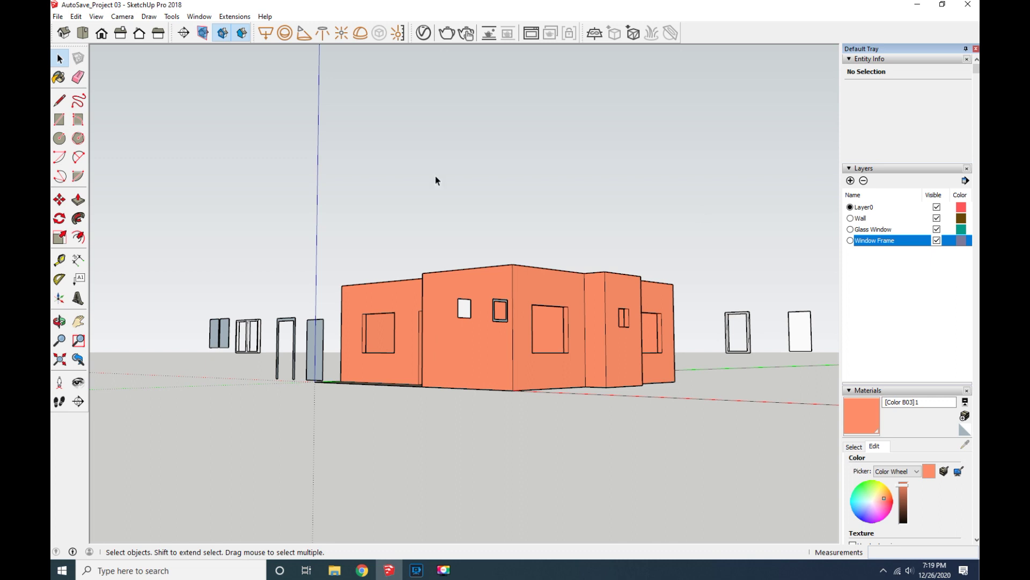
pyautogui.click(60, 322)
pyautogui.moveTo(520, 396)
pyautogui.mouseDown()
pyautogui.moveTo(603, 392)
pyautogui.moveTo(472, 396)
pyautogui.moveTo(292, 346)
pyautogui.moveTo(409, 322)
pyautogui.moveTo(525, 349)
pyautogui.moveTo(342, 358)
pyautogui.mouseUp()
pyautogui.press('F4')
# Push/Pull the square window frame to a 100mm depth.
pyautogui.click(78, 199)
pyautogui.click(256, 338)
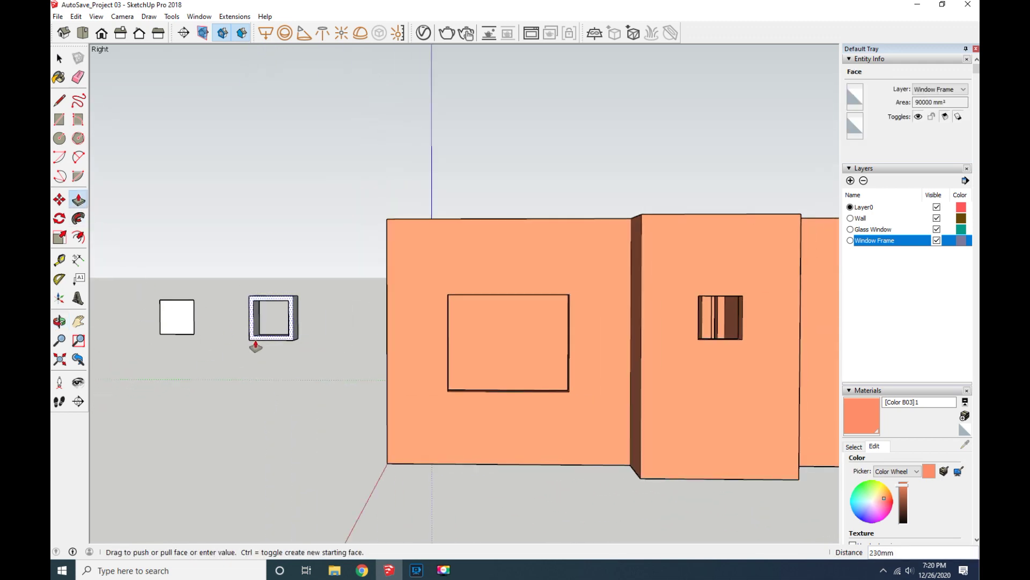
pyautogui.press('Return')
pyautogui.scroll(2, 226, 281)
pyautogui.click(59, 58)
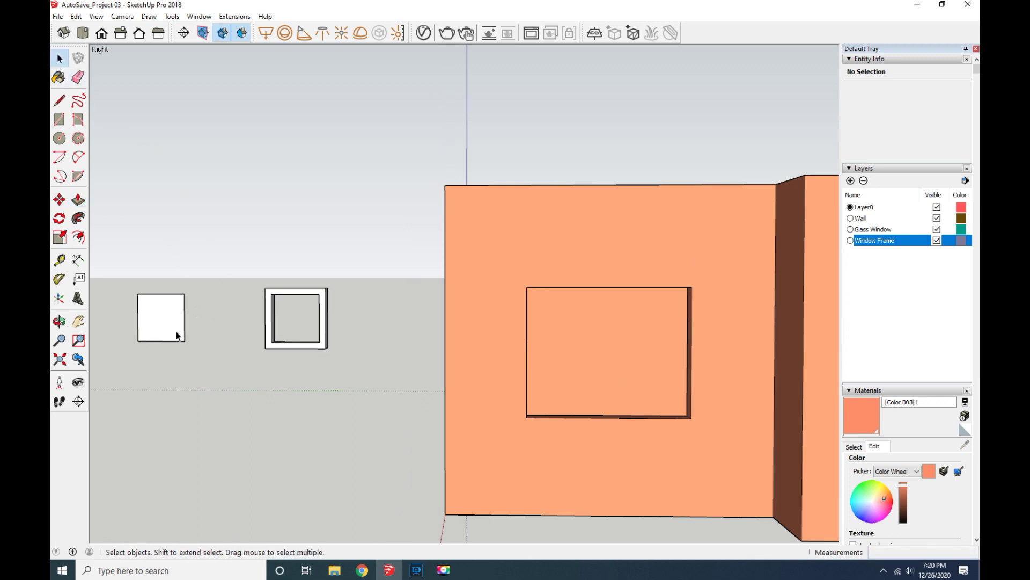
# Orbit behind the square window and push/pull its glass pane 20mm thick.
pyautogui.click(179, 336)
pyautogui.scroll(2, 179, 337)
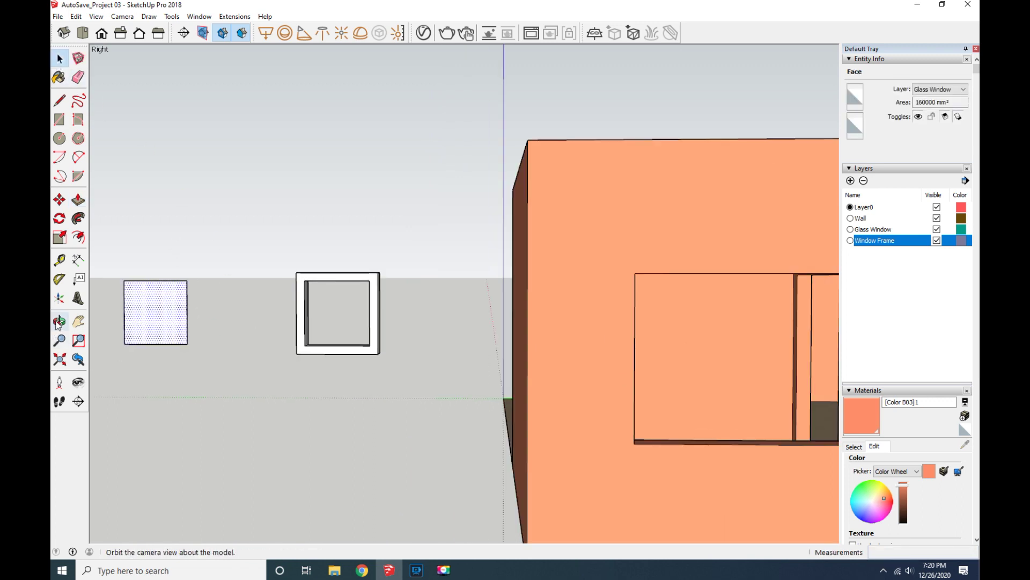
pyautogui.click(59, 322)
pyautogui.moveTo(161, 354); pyautogui.dragTo(264, 366)
pyautogui.moveTo(653, 399)
pyautogui.mouseDown()
pyautogui.moveTo(655, 386)
pyautogui.moveTo(405, 416)
pyautogui.moveTo(379, 406)
pyautogui.moveTo(518, 386)
pyautogui.mouseUp()
pyautogui.click(78, 200)
pyautogui.click(490, 413)
pyautogui.write('0')
pyautogui.press('Return')
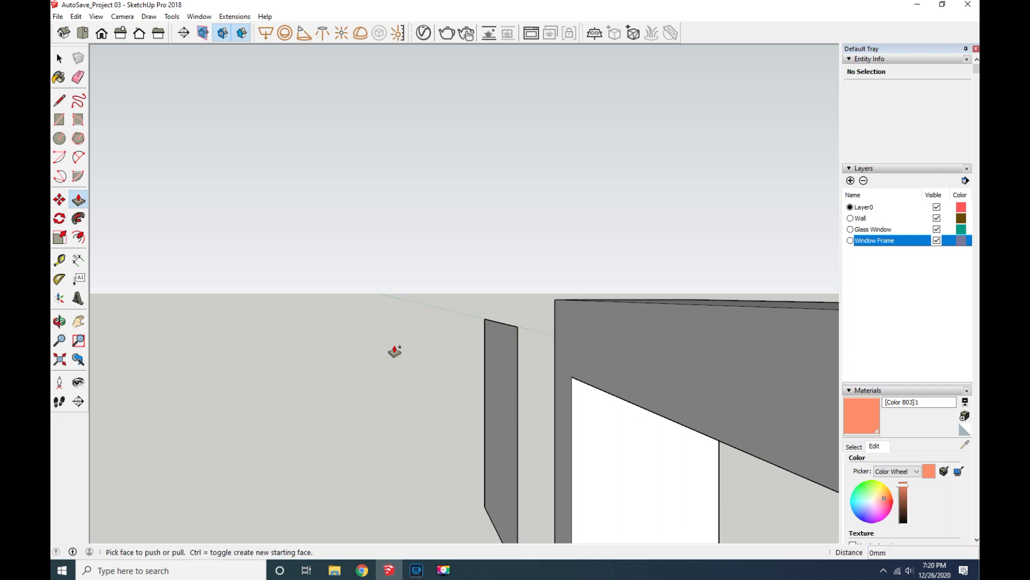
# Push/Pull the glass pane another 10mm and orbit back toward the wall openings.
pyautogui.scroll(-2, 518, 425)
pyautogui.scroll(-2, 519, 446)
pyautogui.click(507, 437)
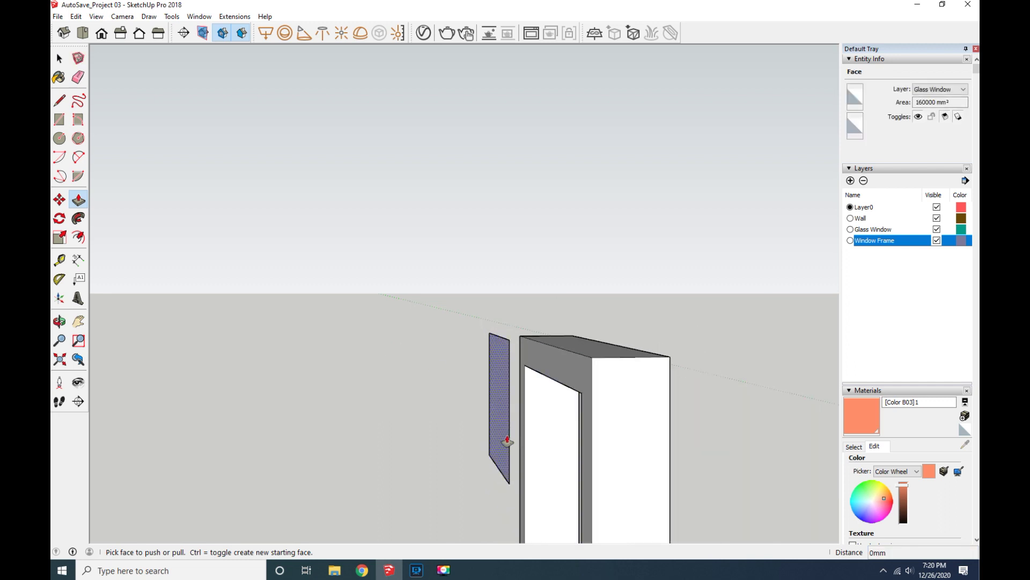
pyautogui.scroll(2, 499, 432)
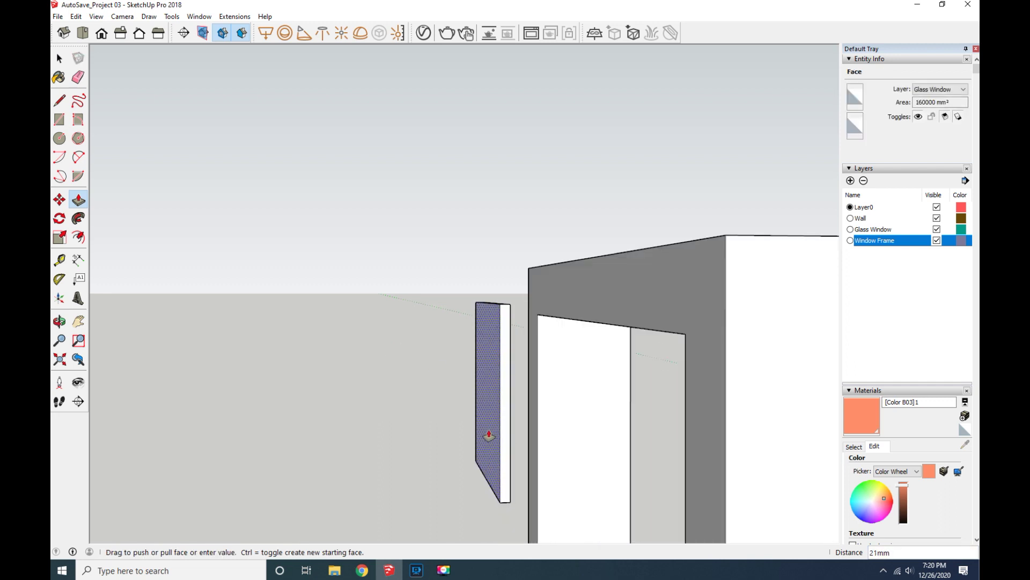
pyautogui.write('10')
pyautogui.press('Return')
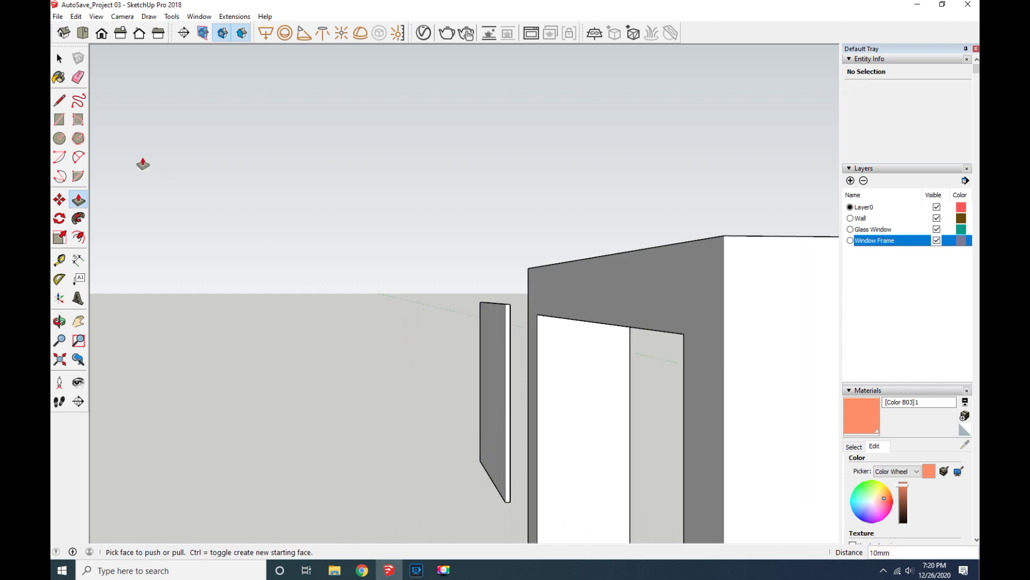
pyautogui.click(59, 320)
pyautogui.moveTo(352, 361)
pyautogui.mouseDown()
pyautogui.moveTo(472, 322)
pyautogui.moveTo(268, 338)
pyautogui.mouseUp()
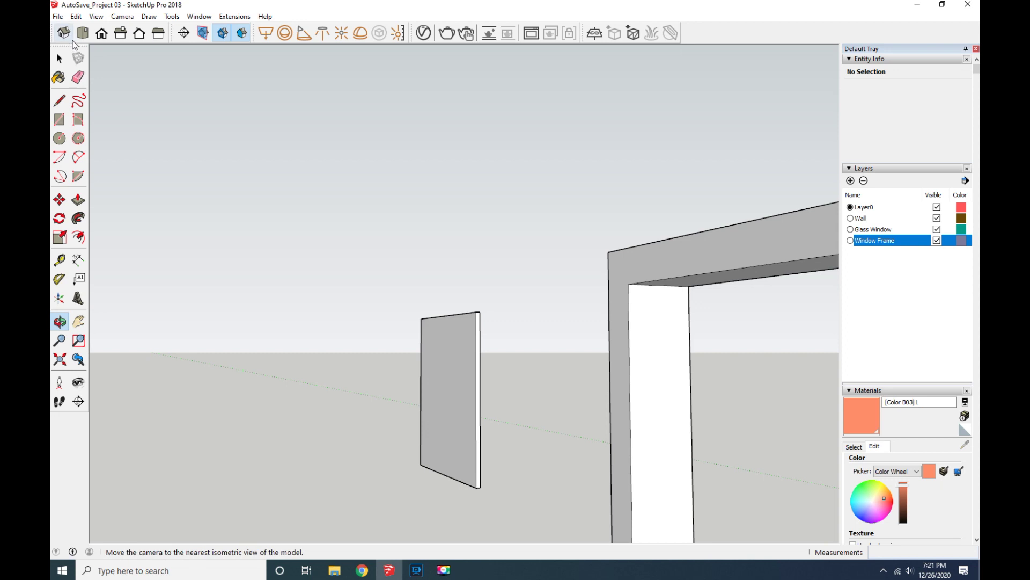
pyautogui.click(75, 359)
pyautogui.moveTo(227, 322)
pyautogui.mouseDown()
pyautogui.moveTo(345, 345)
pyautogui.moveTo(195, 294)
pyautogui.moveTo(396, 359)
pyautogui.moveTo(587, 355)
pyautogui.moveTo(230, 333)
pyautogui.moveTo(156, 306)
pyautogui.moveTo(299, 324)
pyautogui.moveTo(173, 315)
pyautogui.moveTo(150, 301)
pyautogui.mouseUp()
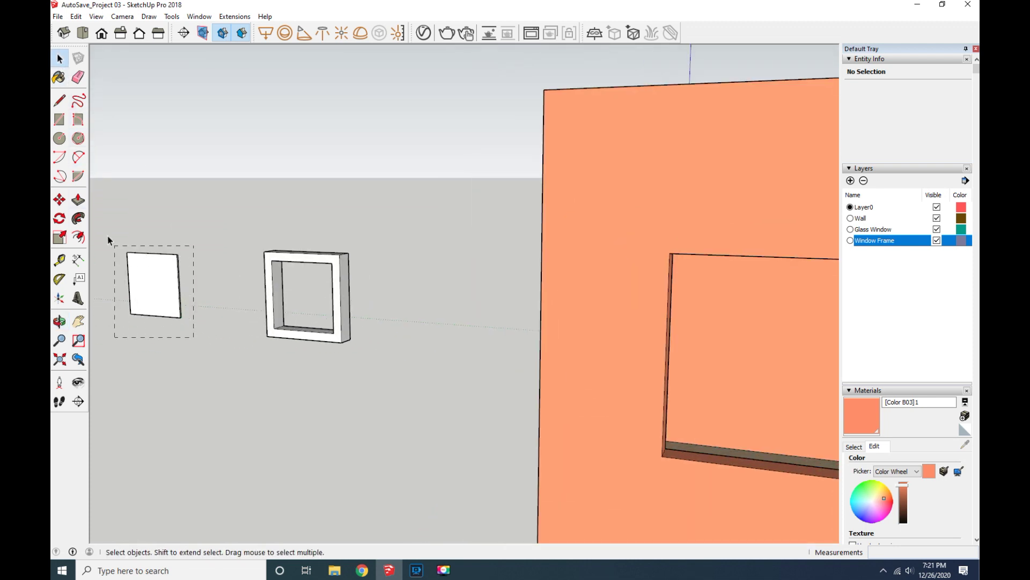
# Make the glass pane a group, then cancel an attempted move of it.
pyautogui.moveTo(119, 256); pyautogui.dragTo(121, 257)
pyautogui.rightClick(149, 275)
pyautogui.click(177, 377)
pyautogui.scroll(2, 133, 313)
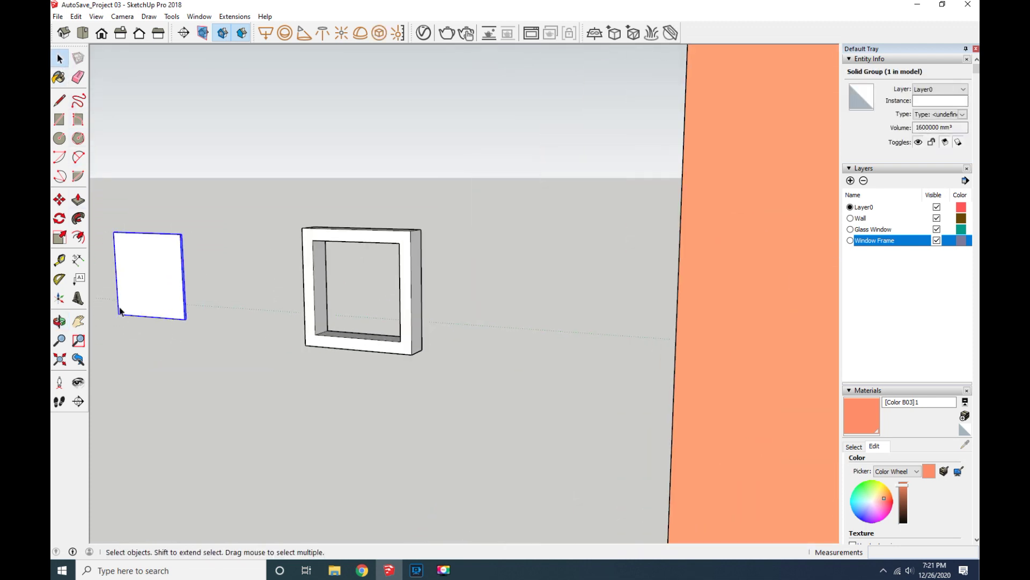
pyautogui.click(59, 200)
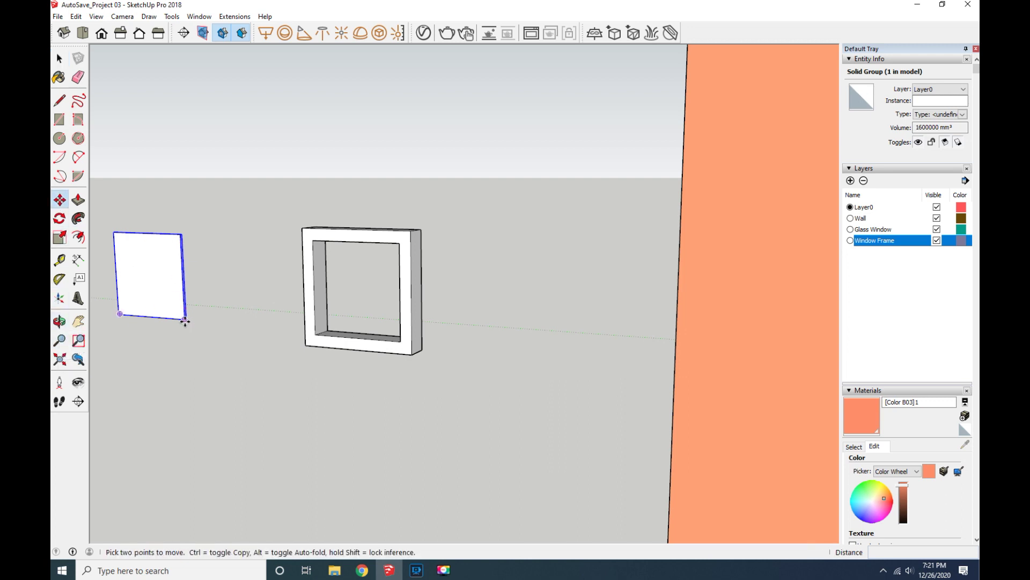
pyautogui.click(184, 321)
pyautogui.scroll(2, 365, 327)
pyautogui.press('Escape')
pyautogui.press('space')
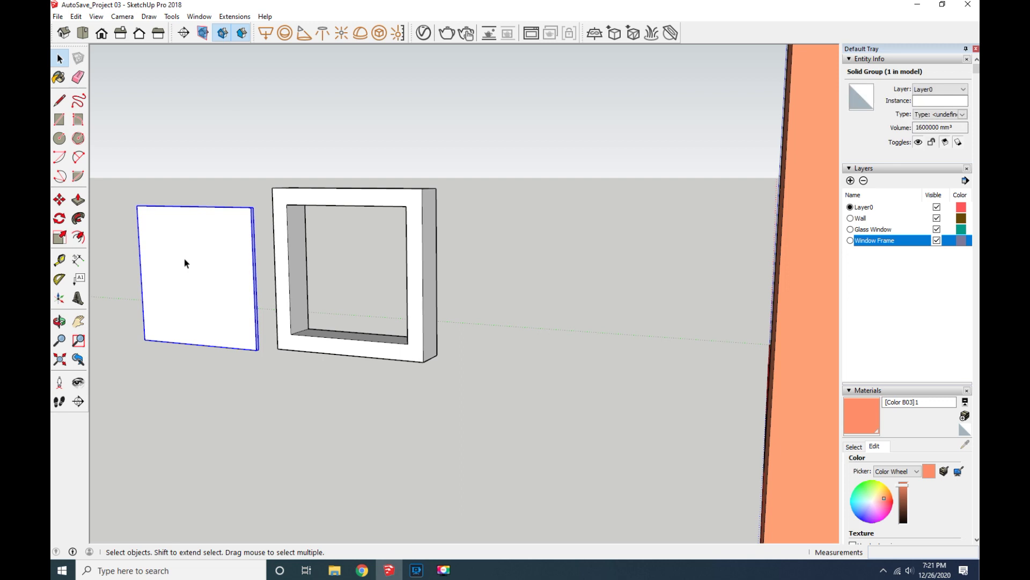
# Explode the glass pane group back into loose geometry.
pyautogui.rightClick(185, 263)
pyautogui.click(200, 327)
pyautogui.rightClick(191, 298)
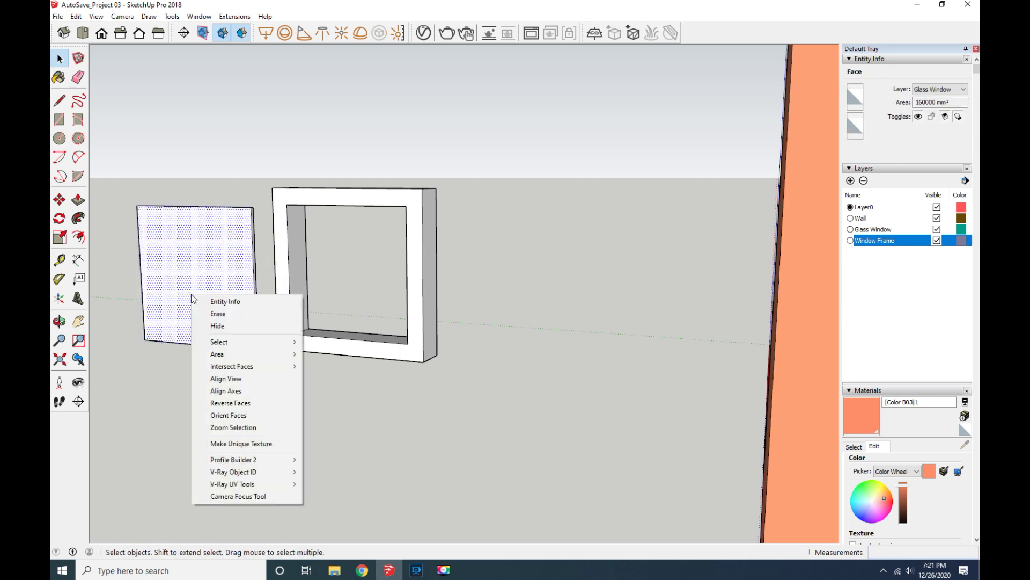
pyautogui.click(179, 376)
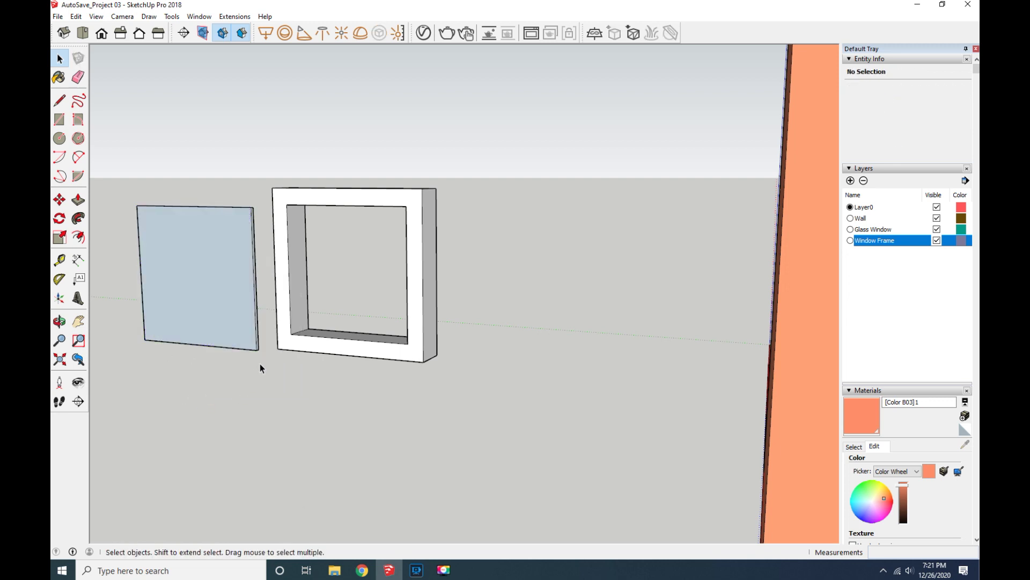
pyautogui.scroll(-3, 259, 363)
pyautogui.scroll(-3, 250, 363)
pyautogui.scroll(7, 249, 363)
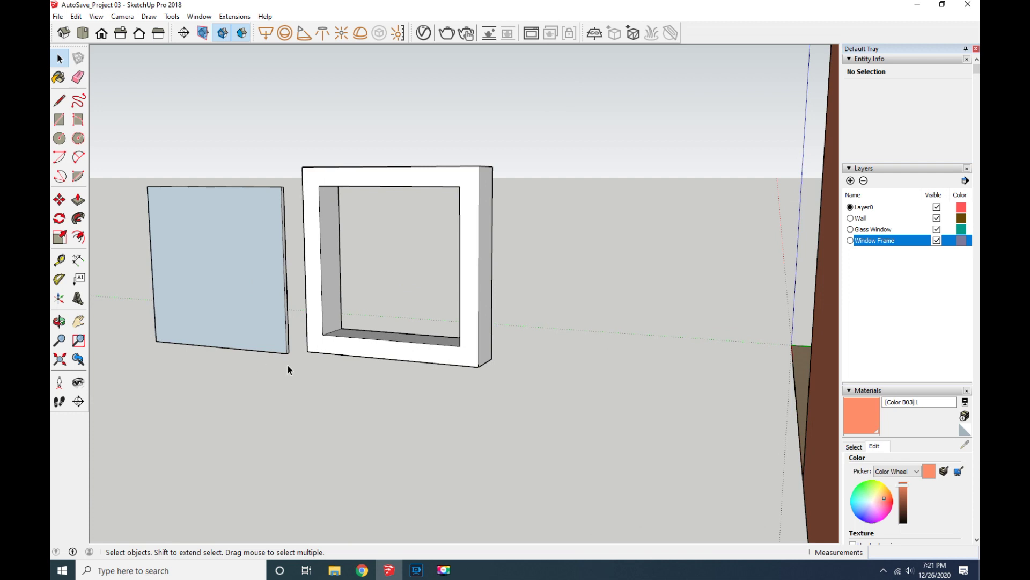
# Window-select all the pane geometry, regroup it, and close the Default Tray.
pyautogui.moveTo(288, 369); pyautogui.dragTo(161, 192)
pyautogui.rightClick(198, 237)
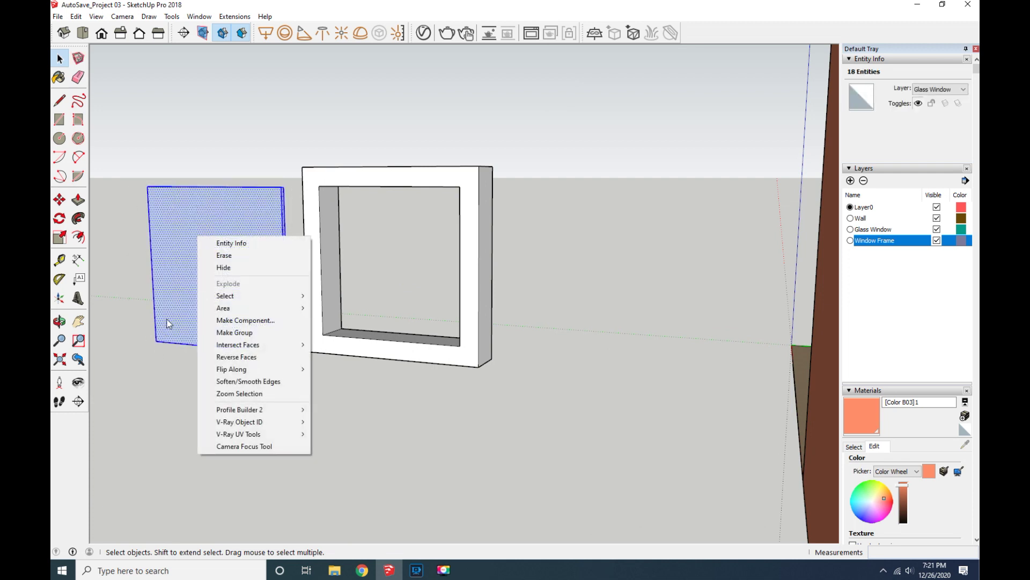
pyautogui.click(204, 332)
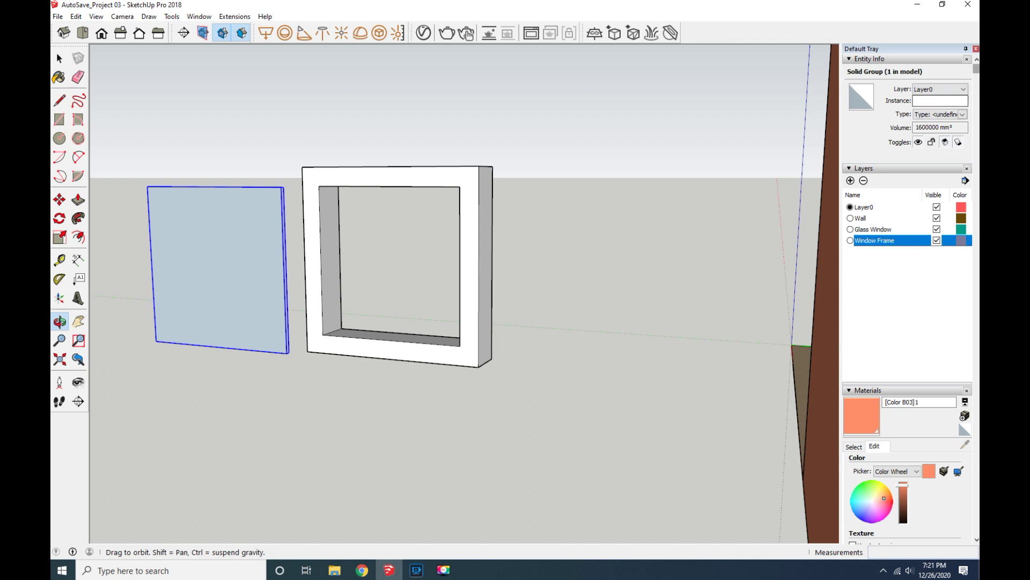
pyautogui.click(976, 48)
pyautogui.moveTo(631, 257); pyautogui.dragTo(720, 268)
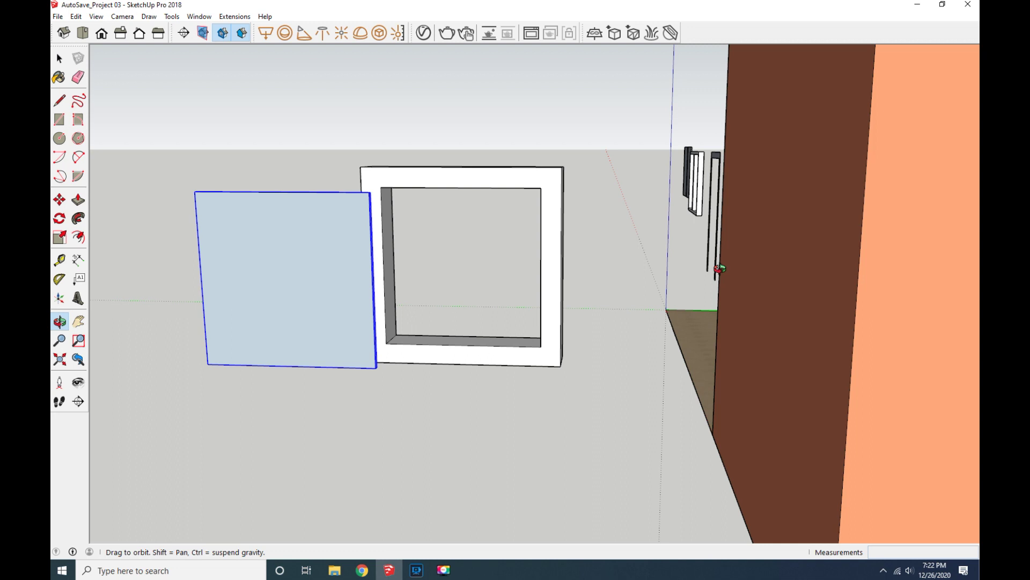
# Move the pale blue glass pane by its corner into the square frame's opening.
pyautogui.moveTo(720, 268); pyautogui.dragTo(602, 275)
pyautogui.press('space')
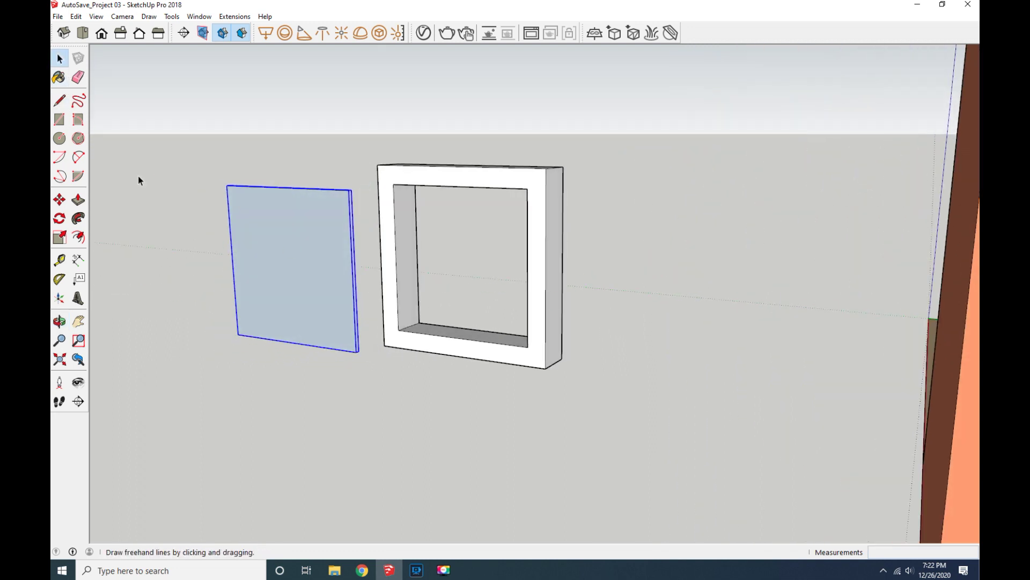
pyautogui.click(59, 199)
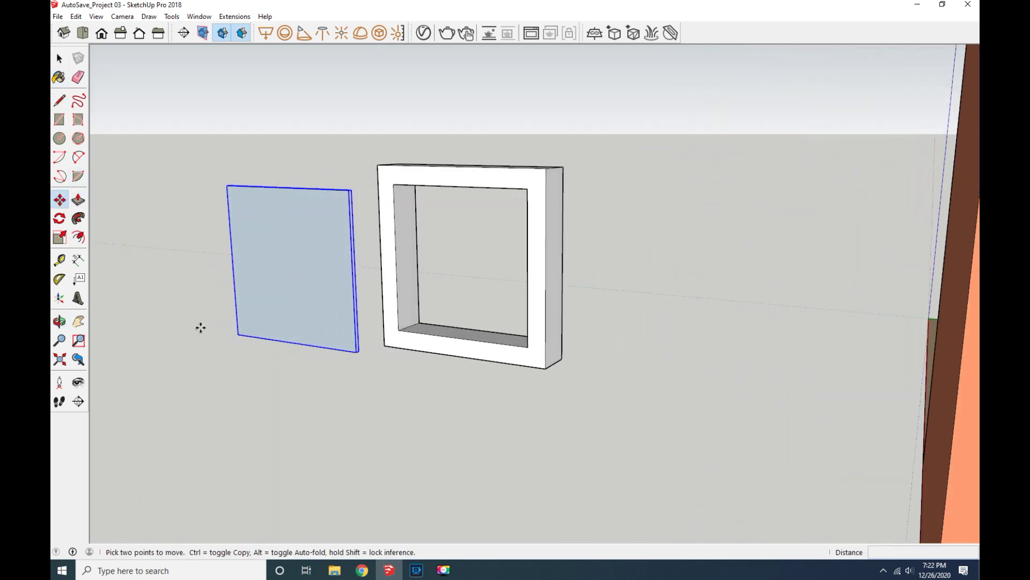
pyautogui.click(235, 335)
pyautogui.scroll(2, 376, 328)
pyautogui.click(398, 323)
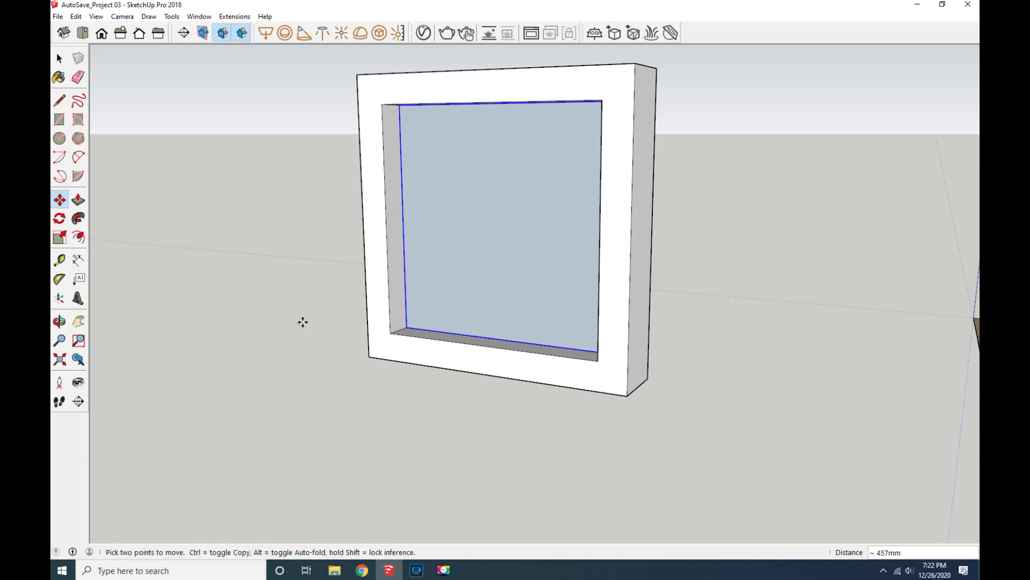
pyautogui.scroll(-3, 259, 301)
pyautogui.scroll(-1, 229, 273)
pyautogui.scroll(-1, 230, 273)
pyautogui.scroll(-2, 205, 290)
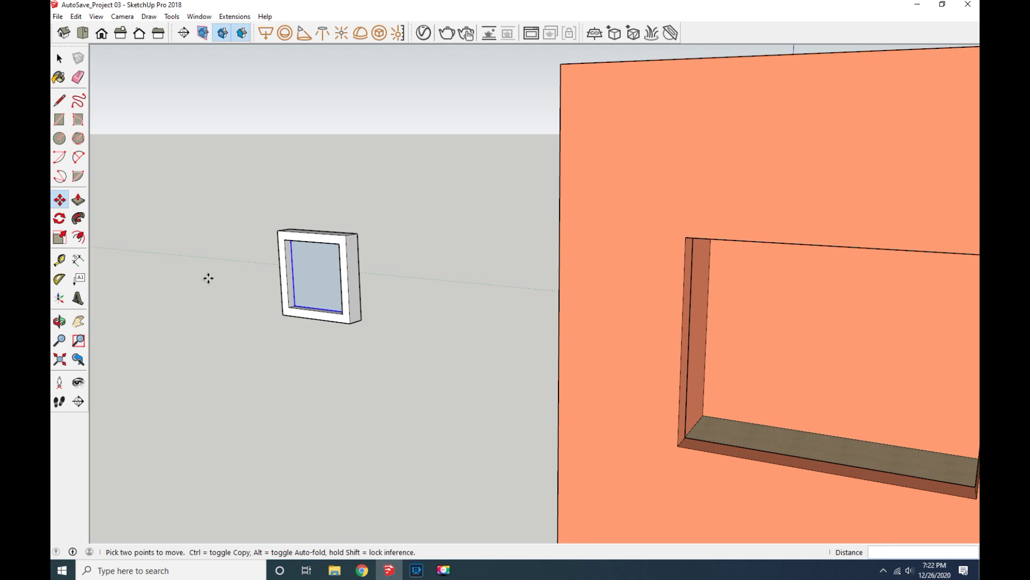
pyautogui.scroll(-2, 208, 278)
pyautogui.scroll(-1, 208, 278)
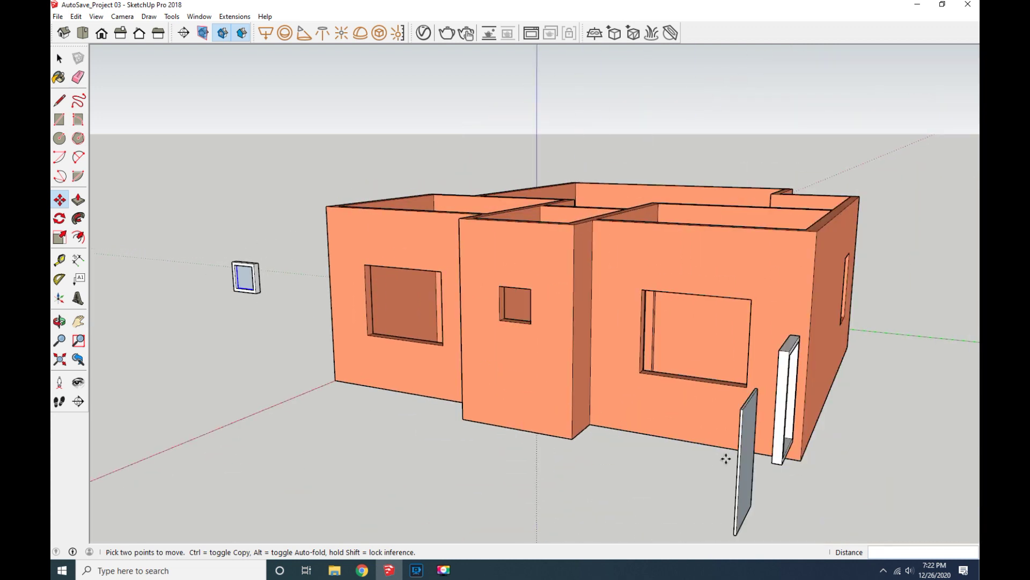
pyautogui.moveTo(715, 448); pyautogui.dragTo(658, 430, button='middle')
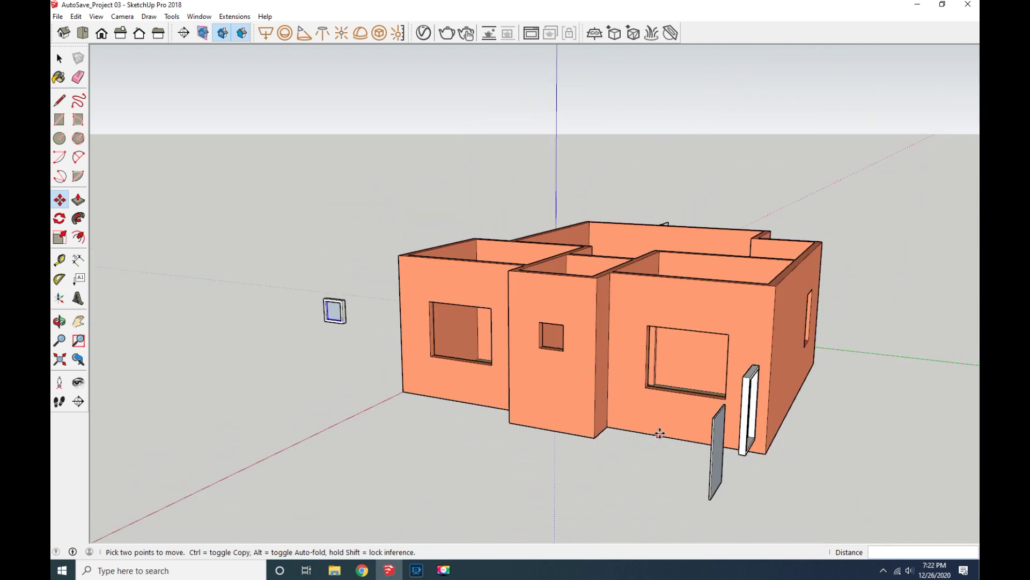
pyautogui.click(61, 321)
# Orbit to a low view and make the tall glass panel a group.
pyautogui.moveTo(520, 429)
pyautogui.mouseDown()
pyautogui.moveTo(387, 423)
pyautogui.moveTo(278, 390)
pyautogui.mouseUp()
pyautogui.scroll(3, 278, 390)
pyautogui.scroll(2, 278, 390)
pyautogui.scroll(1, 279, 390)
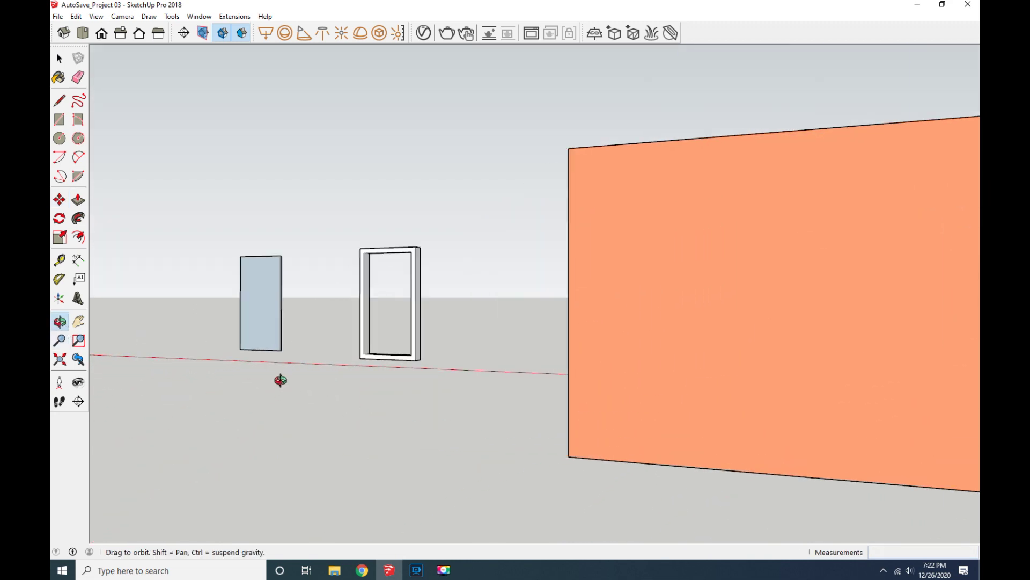
pyautogui.press('space')
pyautogui.rightClick(251, 282)
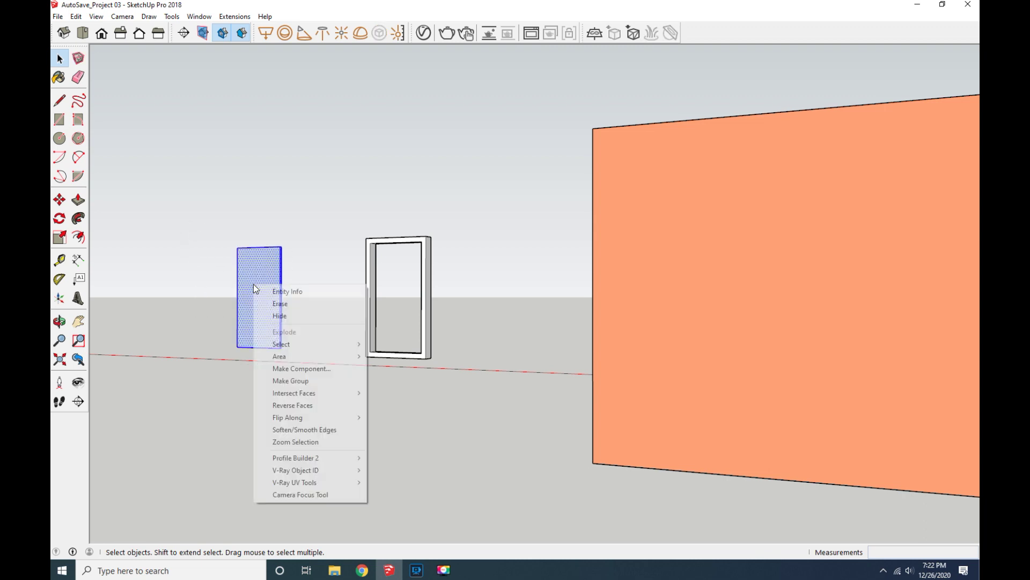
pyautogui.click(289, 384)
# Move the tall glass panel by its corner into the tall narrow frame.
pyautogui.click(59, 200)
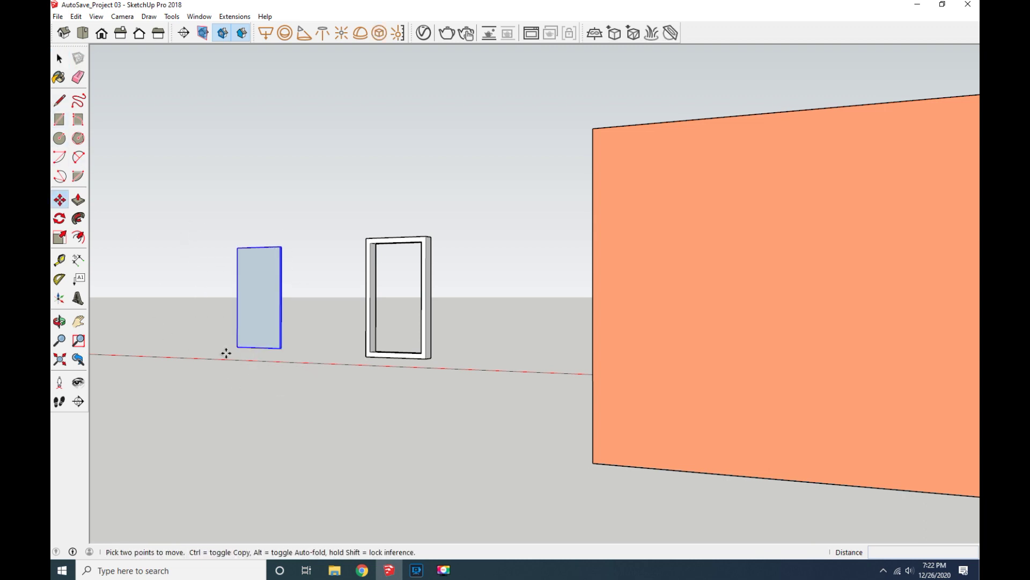
pyautogui.click(236, 348)
pyautogui.scroll(2, 375, 340)
pyautogui.scroll(4, 375, 340)
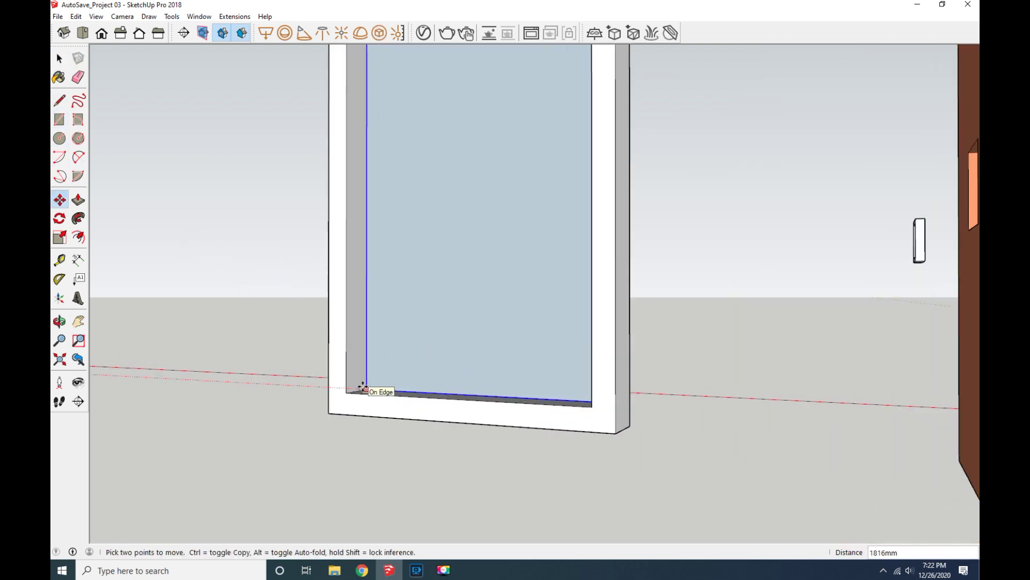
pyautogui.scroll(2, 364, 386)
pyautogui.scroll(3, 364, 385)
pyautogui.click(251, 380)
pyautogui.click(59, 358)
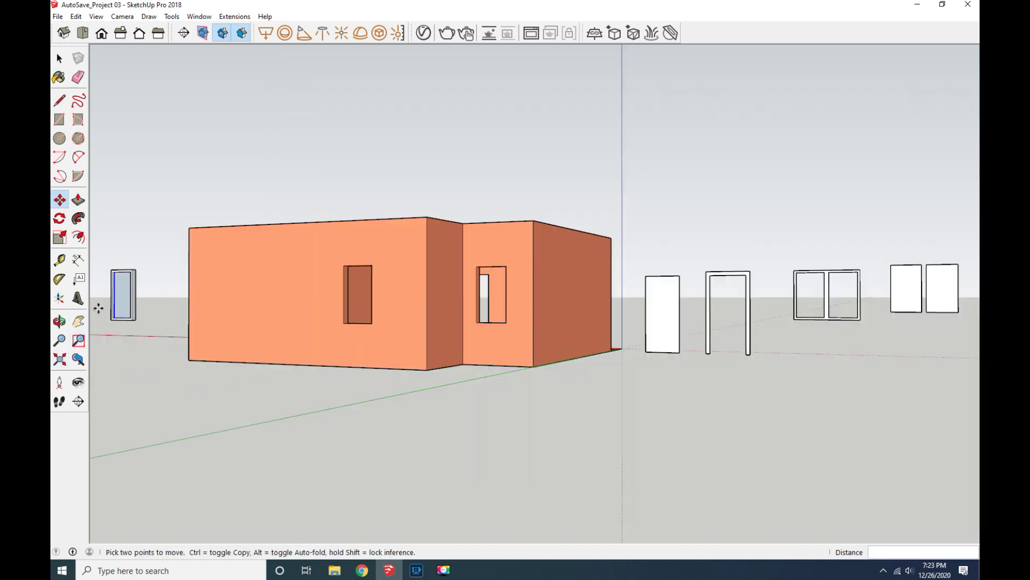
pyautogui.scroll(2, 99, 308)
pyautogui.scroll(-1, 105, 311)
pyautogui.scroll(-1, 283, 347)
# Orbit around to view the other side of the house.
pyautogui.click(59, 321)
pyautogui.moveTo(746, 407)
pyautogui.mouseDown()
pyautogui.moveTo(234, 372)
pyautogui.moveTo(410, 403)
pyautogui.moveTo(260, 392)
pyautogui.moveTo(249, 355)
pyautogui.moveTo(175, 312)
pyautogui.mouseUp()
pyautogui.scroll(-2, 281, 364)
pyautogui.scroll(-2, 112, 315)
pyautogui.scroll(3, 230, 329)
pyautogui.scroll(2, 224, 385)
pyautogui.press('space')
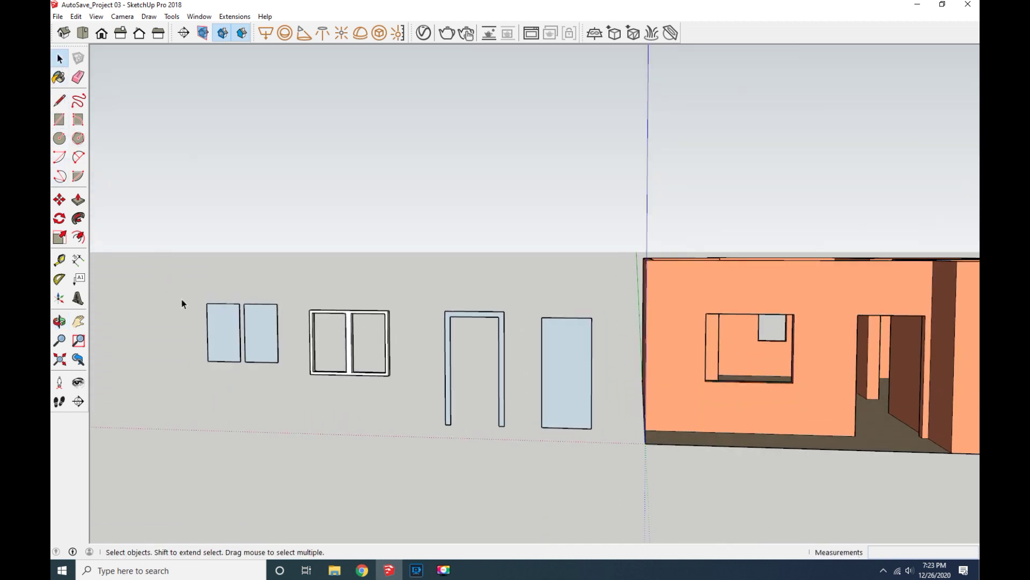
# Group the two small glass panes and move them into the double window frame.
pyautogui.moveTo(220, 323); pyautogui.dragTo(230, 329)
pyautogui.rightClick(239, 333)
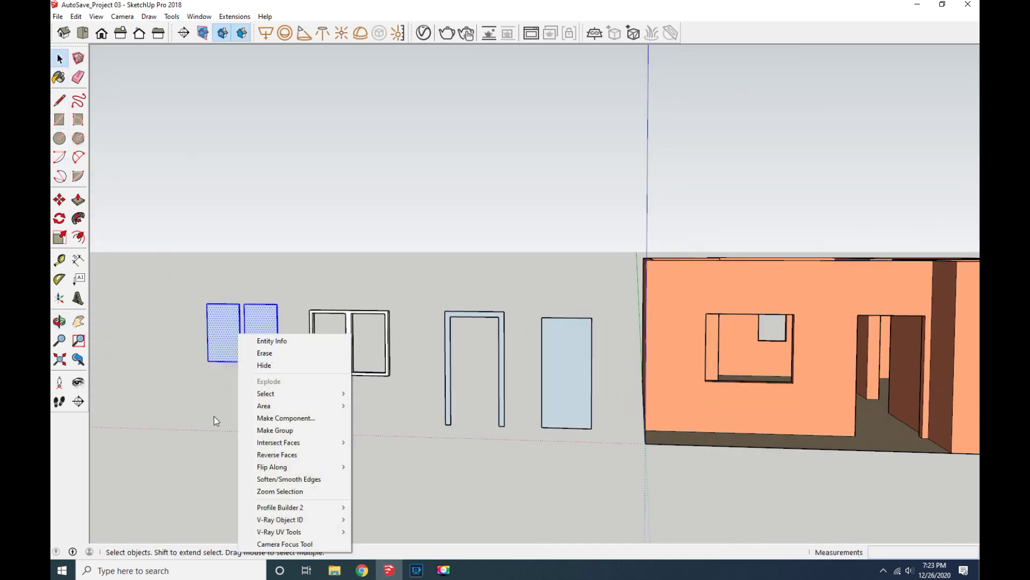
pyautogui.click(260, 431)
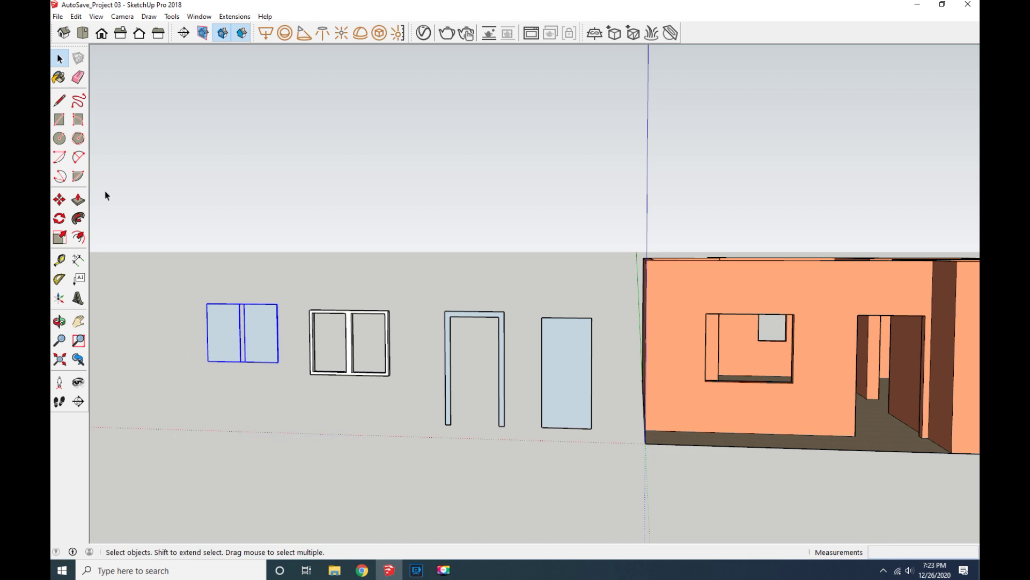
pyautogui.click(68, 202)
pyautogui.click(206, 362)
pyautogui.scroll(3, 310, 363)
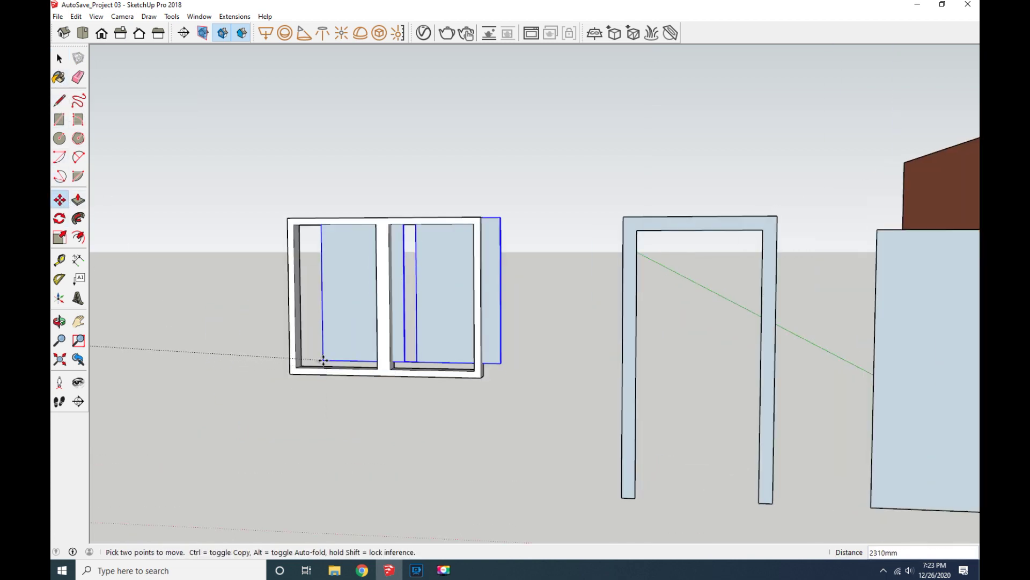
pyautogui.scroll(3, 301, 362)
pyautogui.scroll(3, 301, 362)
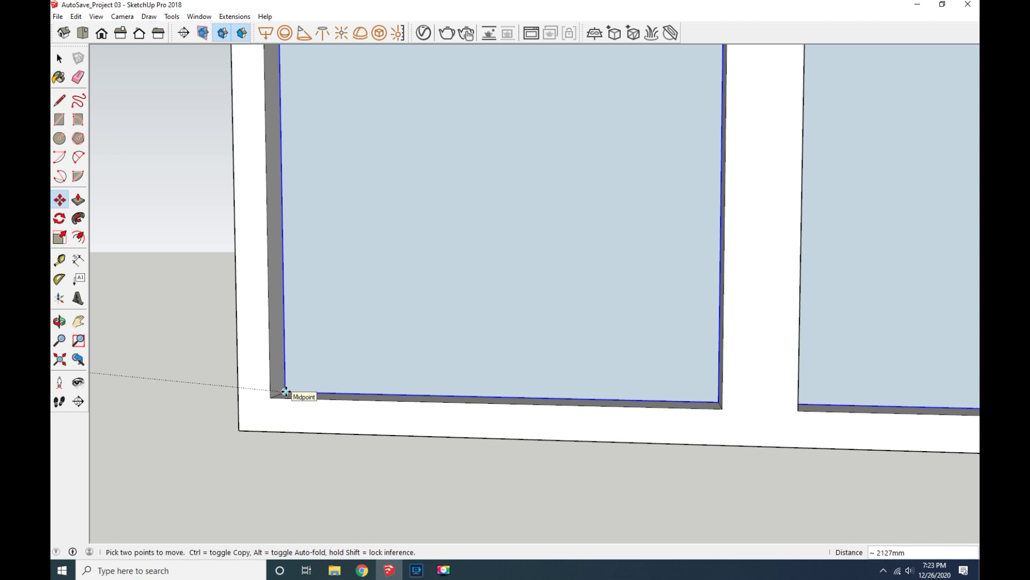
pyautogui.click(208, 342)
pyautogui.scroll(-10, 172, 352)
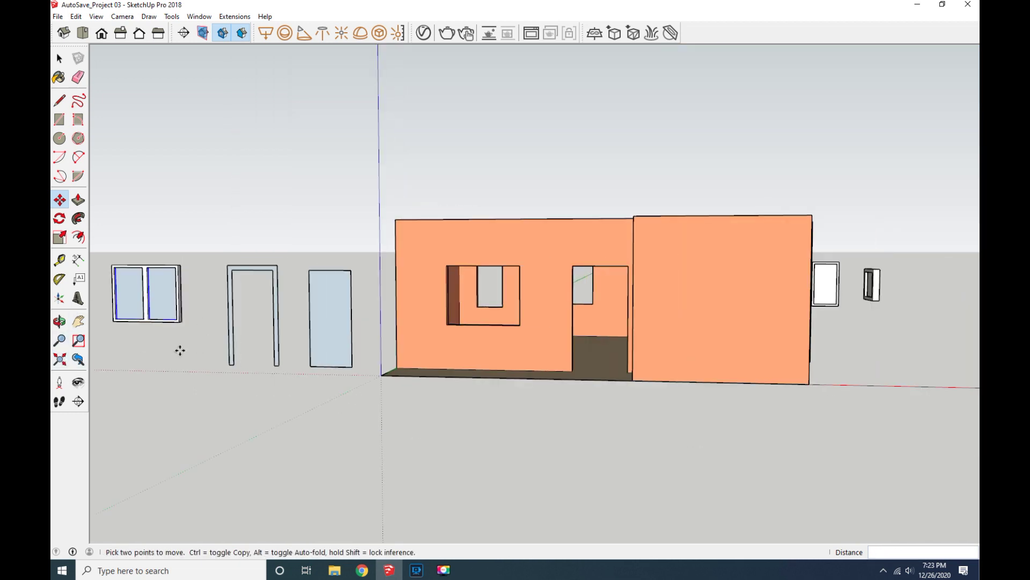
pyautogui.scroll(-2, 109, 298)
pyautogui.scroll(3, 108, 294)
pyautogui.scroll(3, 108, 294)
# Group the double frame and its two panes into one window object.
pyautogui.click(59, 58)
pyautogui.moveTo(251, 359); pyautogui.dragTo(138, 257)
pyautogui.rightClick(153, 301)
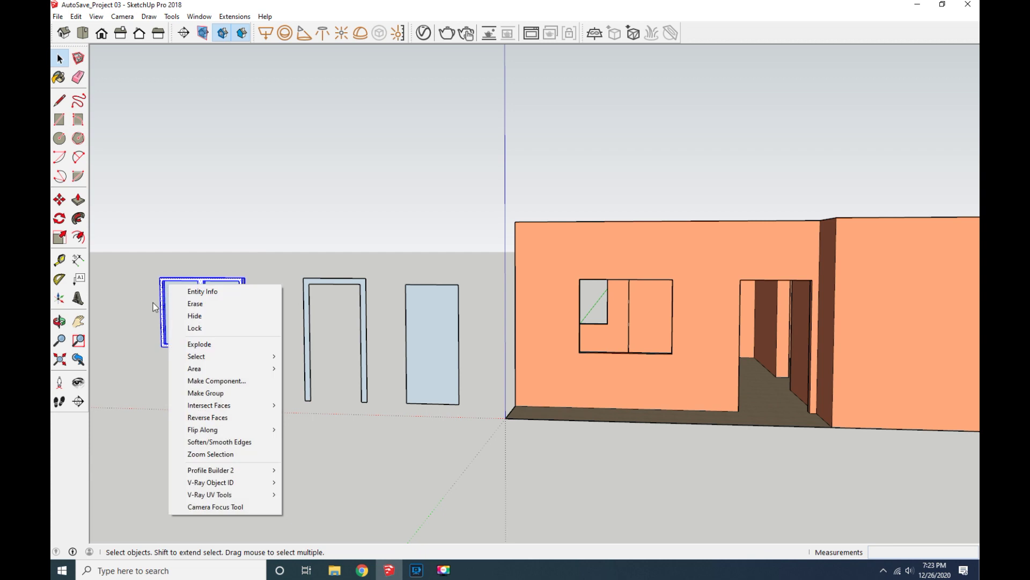
pyautogui.click(180, 389)
pyautogui.click(59, 200)
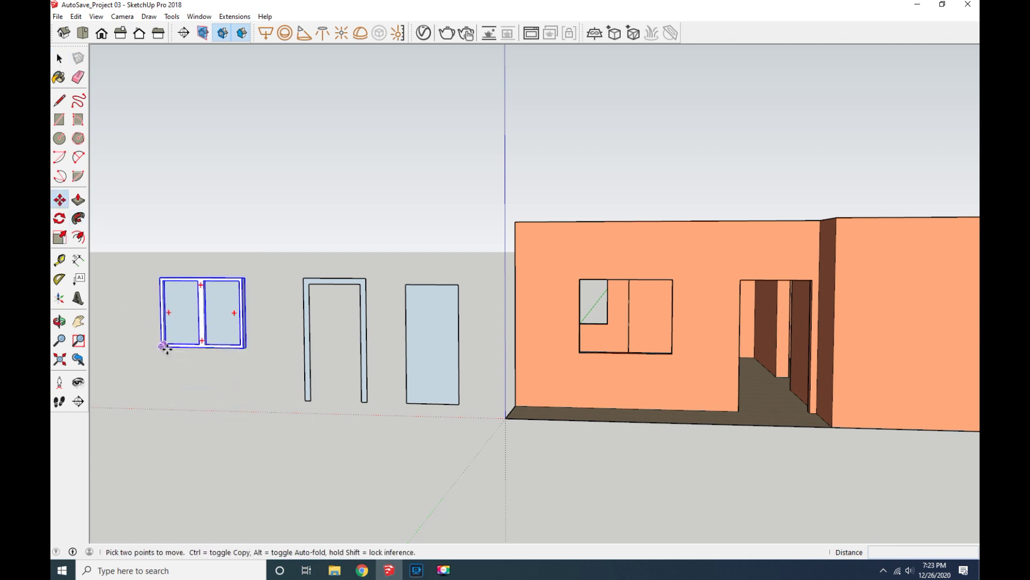
pyautogui.moveTo(472, 404); pyautogui.dragTo(199, 341, button='middle')
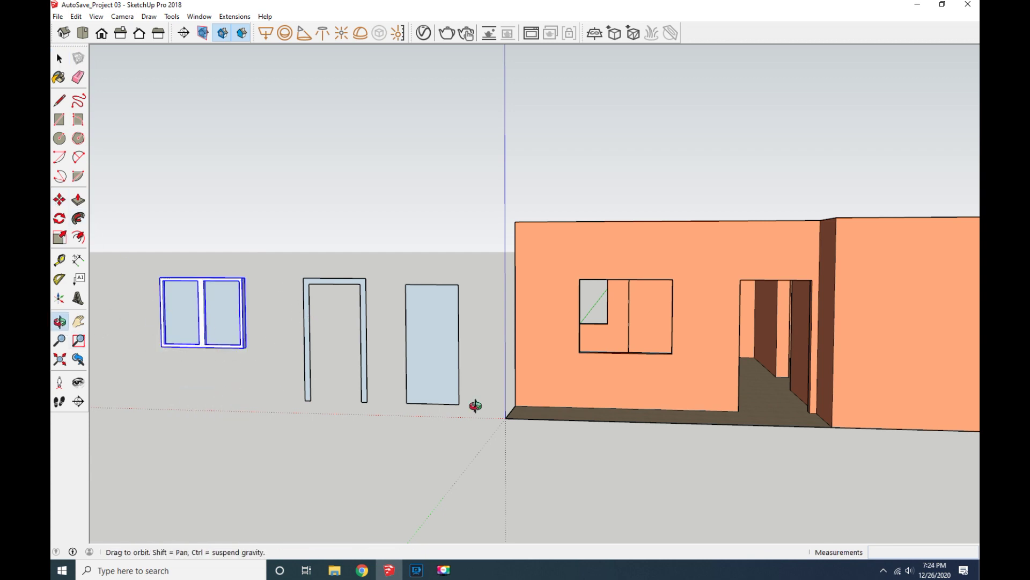
# Move the double-pane window into the wall opening.
pyautogui.click(59, 199)
pyautogui.scroll(2, 202, 338)
pyautogui.scroll(1, 202, 338)
pyautogui.click(206, 332)
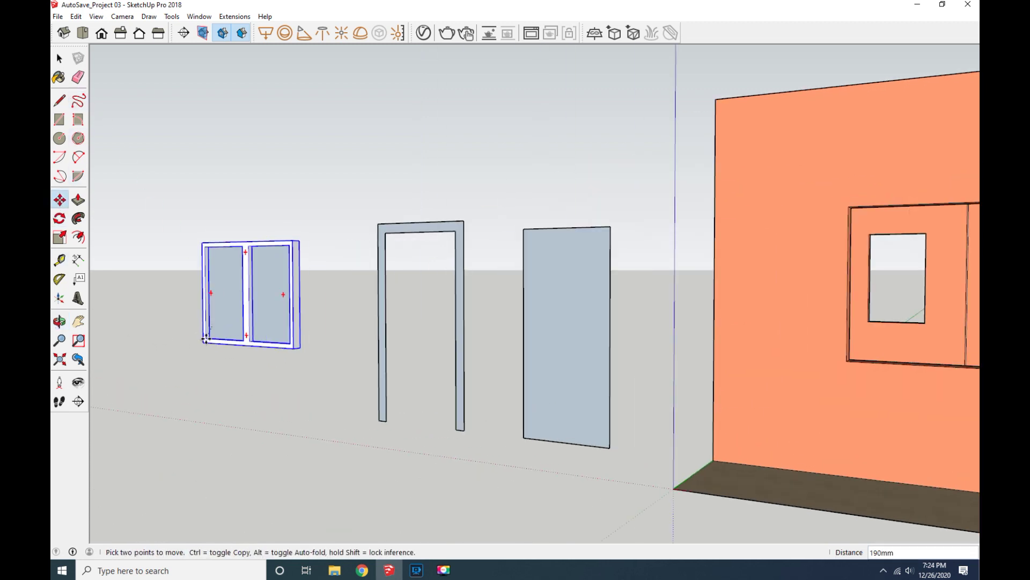
pyautogui.click(209, 332)
pyautogui.scroll(1, 209, 332)
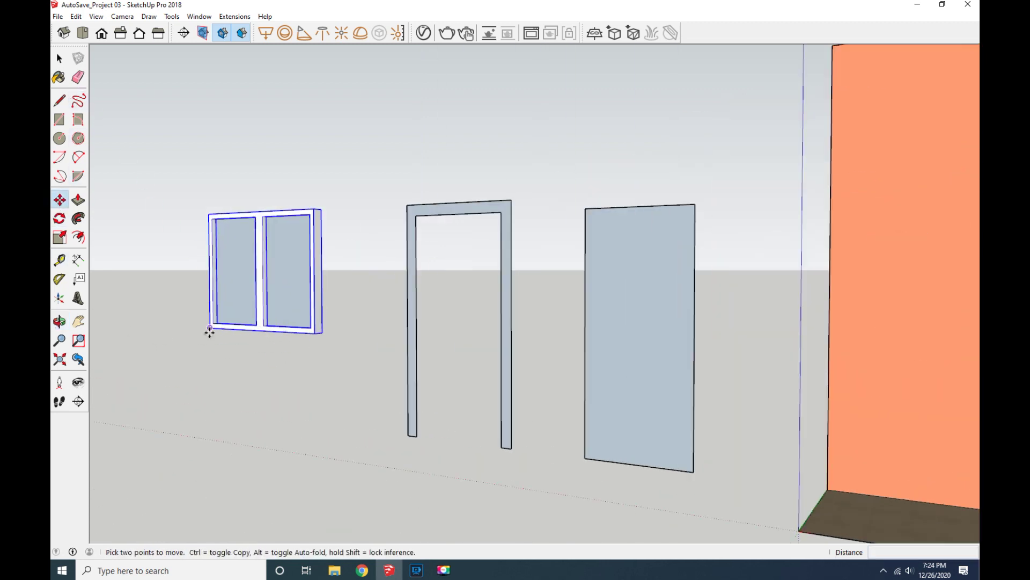
pyautogui.scroll(-2, 208, 330)
pyautogui.scroll(3, 819, 349)
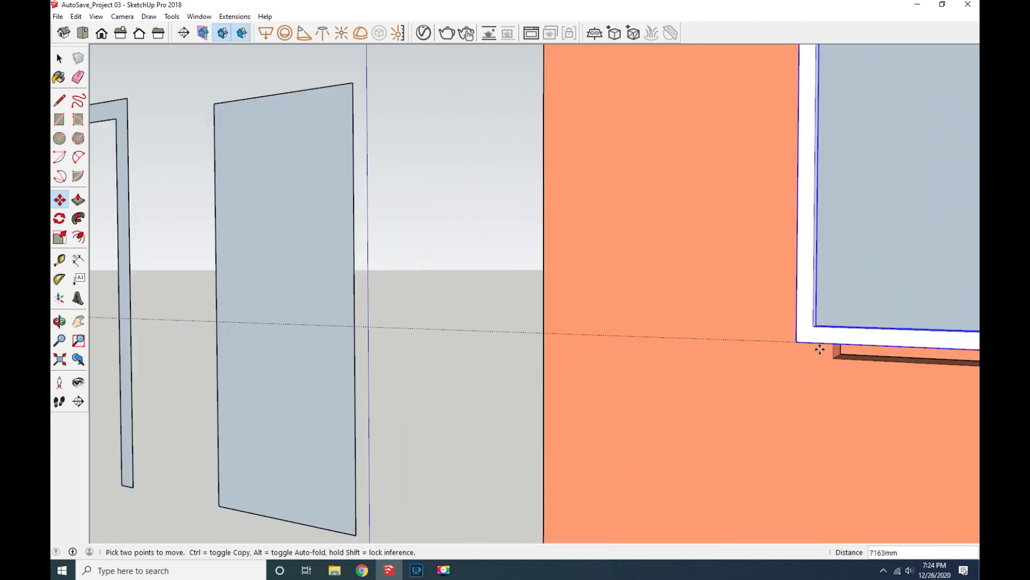
pyautogui.click(837, 356)
# Place a copy of the double window on the ground beside the house.
pyautogui.scroll(-3, 762, 359)
pyautogui.scroll(-1, 472, 330)
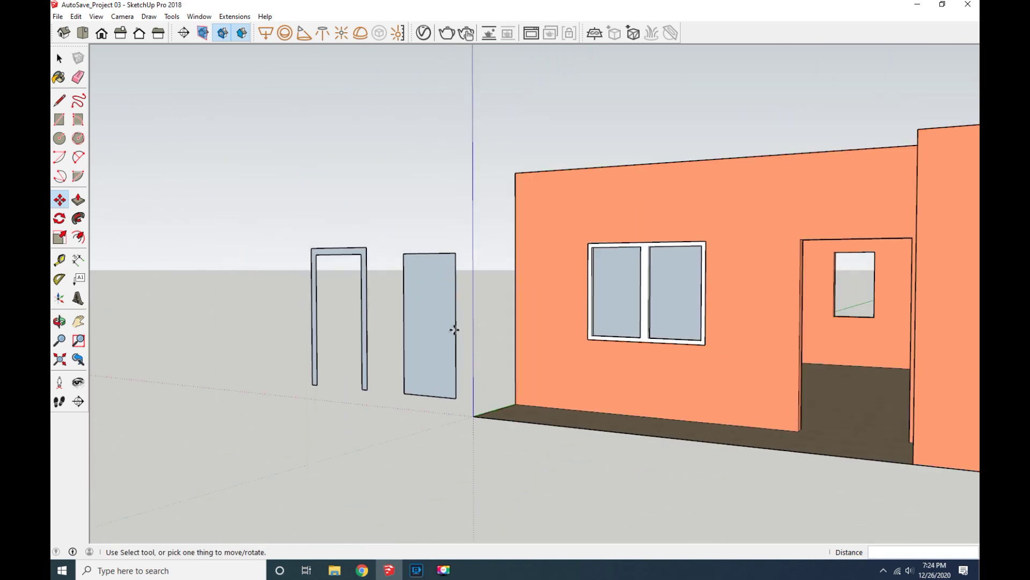
pyautogui.keyDown('ctrl'); pyautogui.click(588, 339); pyautogui.keyUp('ctrl')
pyautogui.scroll(-2, 589, 346)
pyautogui.scroll(-2, 591, 369)
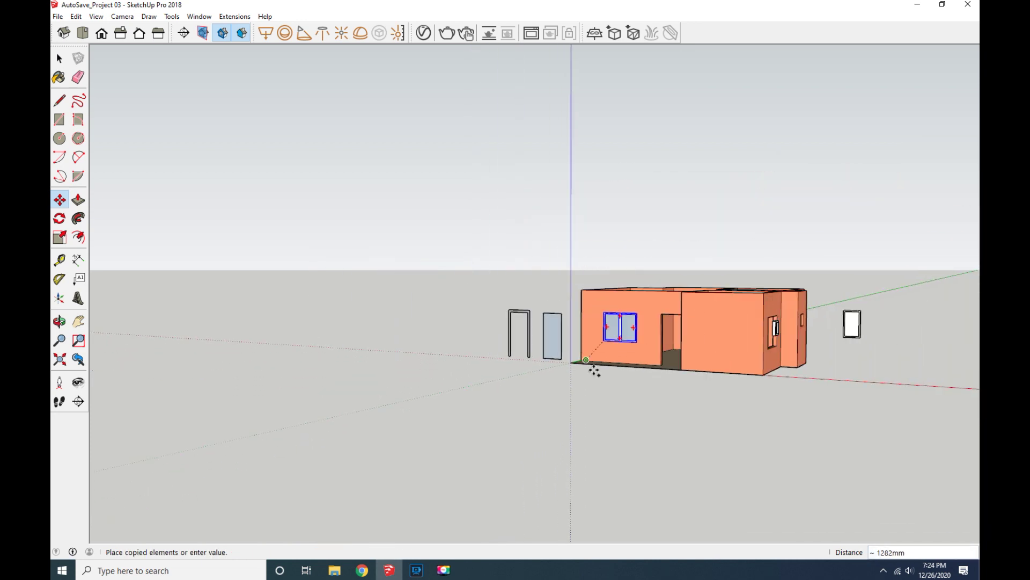
pyautogui.click(822, 357)
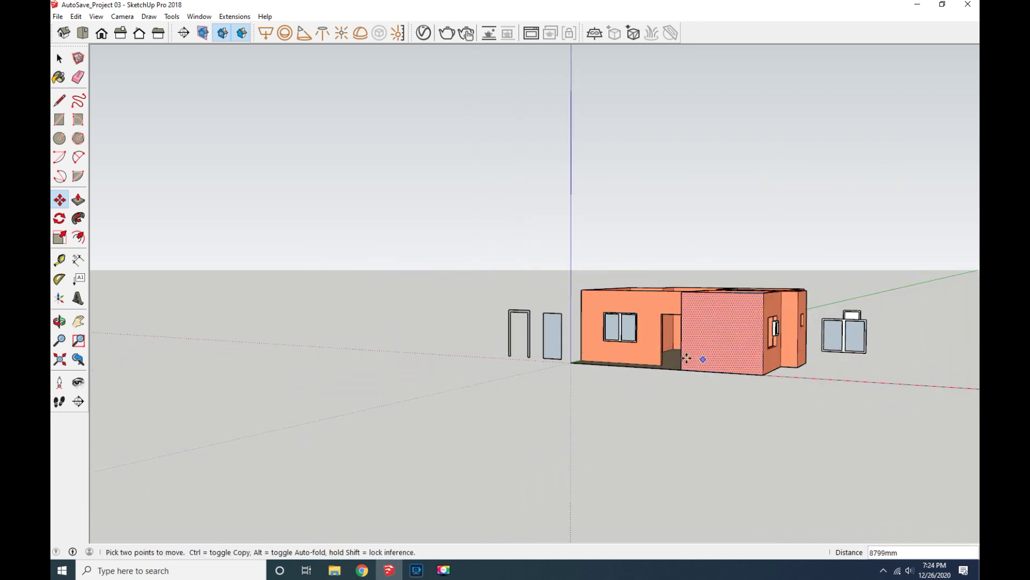
# Orbit from an overhead view round to a lower, frontal view of the house.
pyautogui.scroll(1, 870, 375)
pyautogui.moveTo(753, 398); pyautogui.dragTo(643, 418, button='middle')
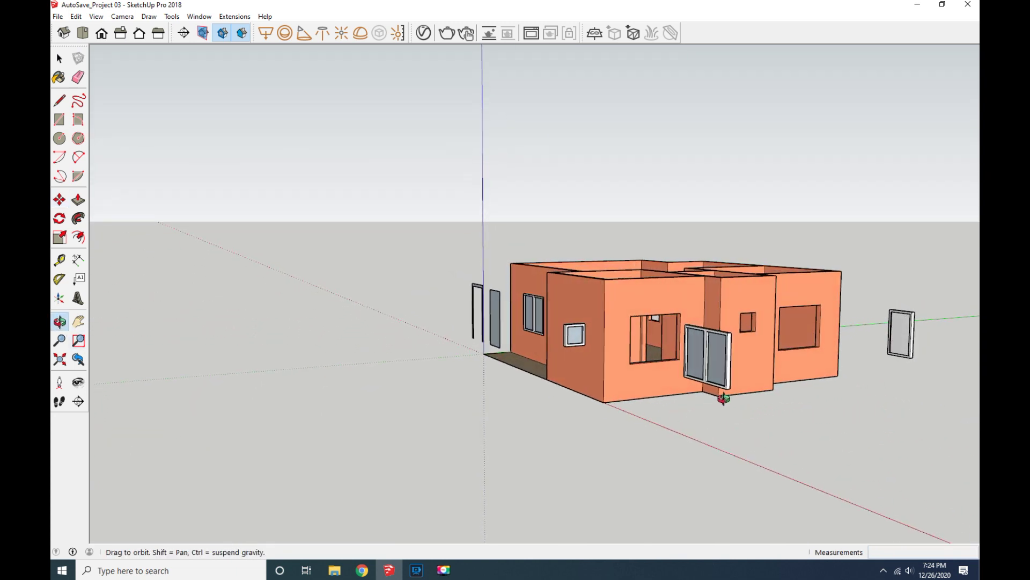
pyautogui.moveTo(723, 400); pyautogui.dragTo(553, 383, button='middle')
pyautogui.click(61, 219)
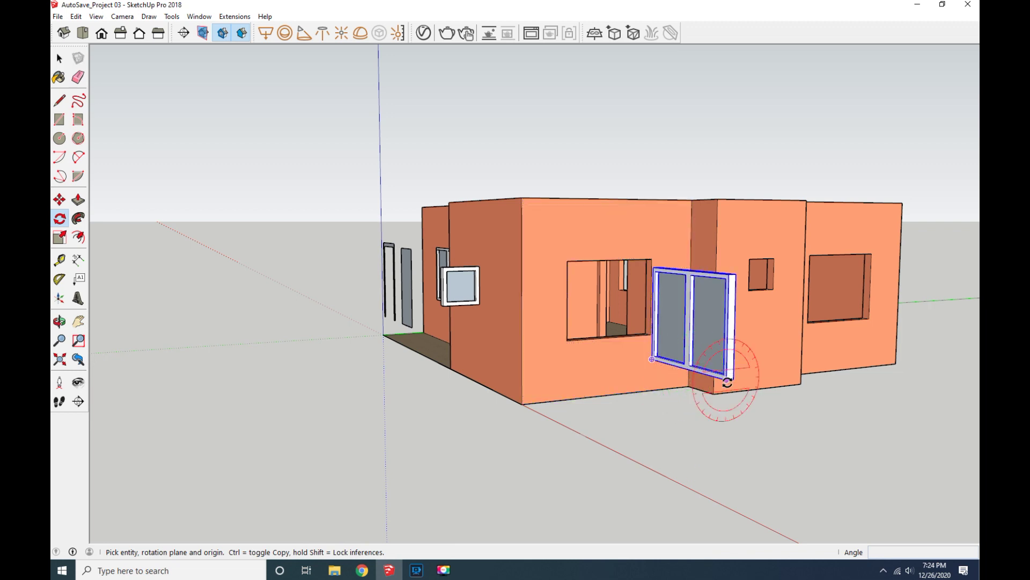
# Rotate the double window copy 90° about its bottom corner so it stands edge-on.
pyautogui.scroll(1, 653, 359)
pyautogui.scroll(2, 653, 357)
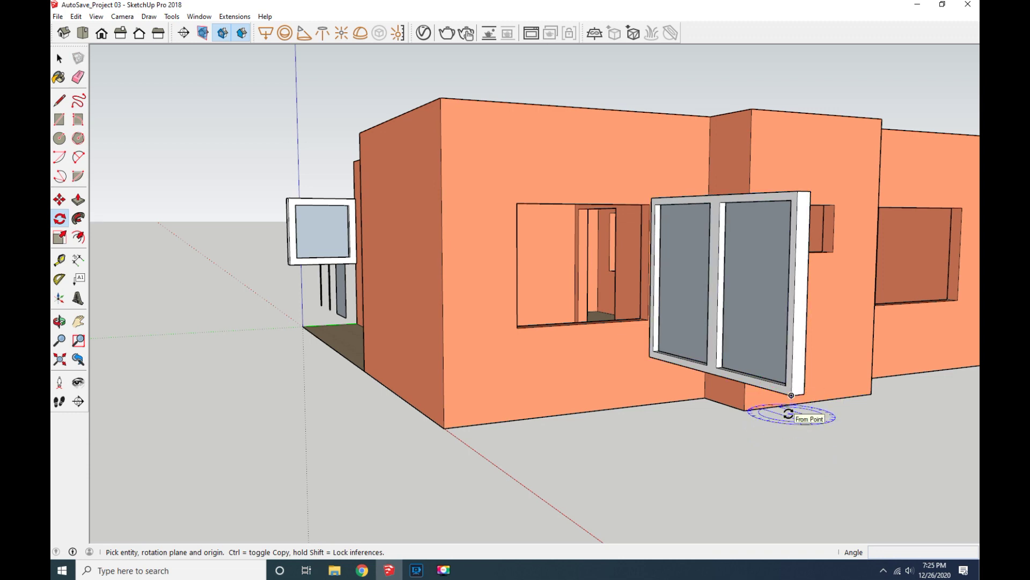
pyautogui.click(60, 321)
pyautogui.moveTo(268, 430)
pyautogui.mouseDown()
pyautogui.moveTo(650, 475)
pyautogui.moveTo(732, 421)
pyautogui.mouseUp()
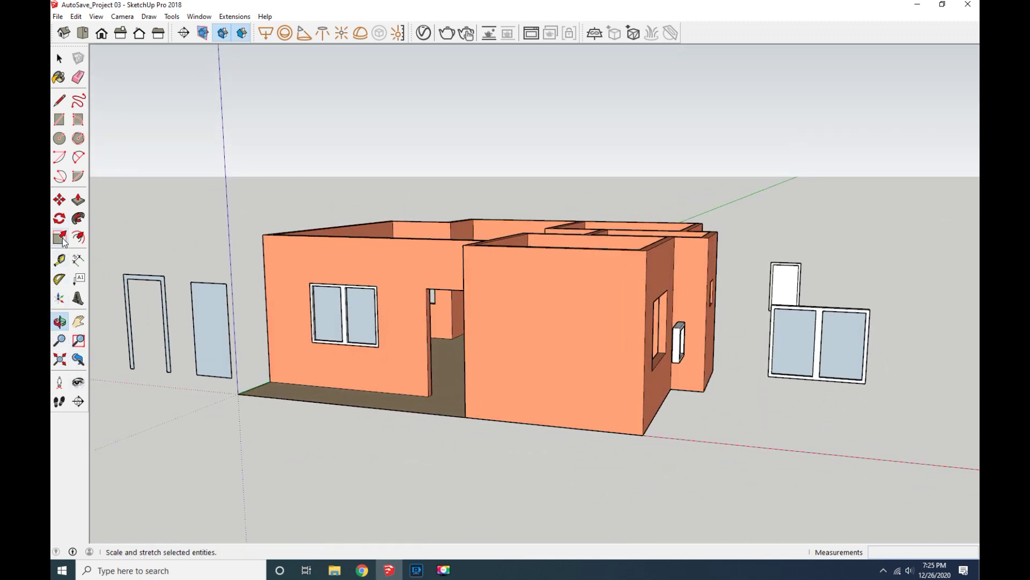
pyautogui.click(60, 218)
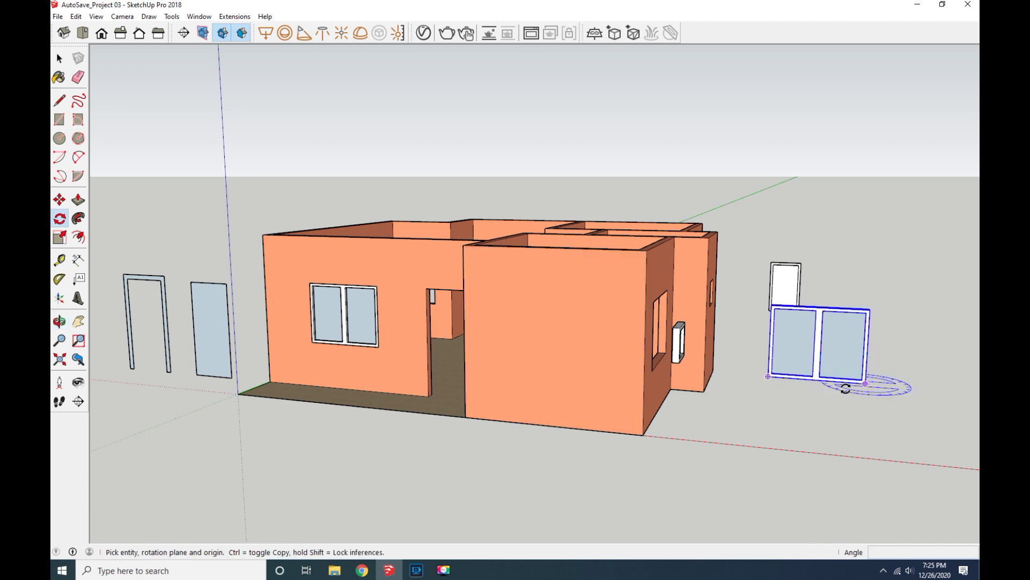
pyautogui.moveTo(846, 387); pyautogui.dragTo(766, 377)
pyautogui.click(766, 377)
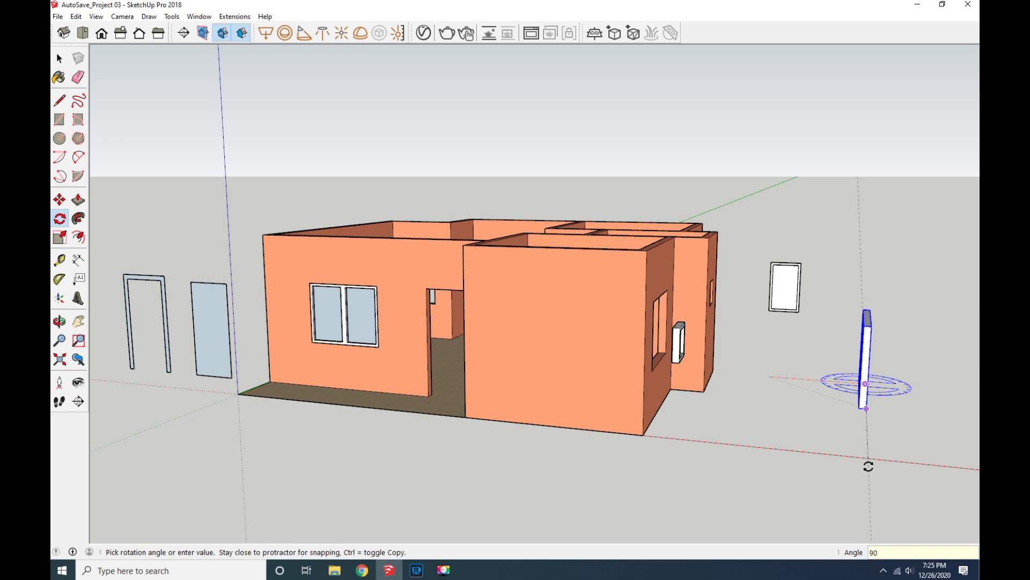
pyautogui.click(868, 466)
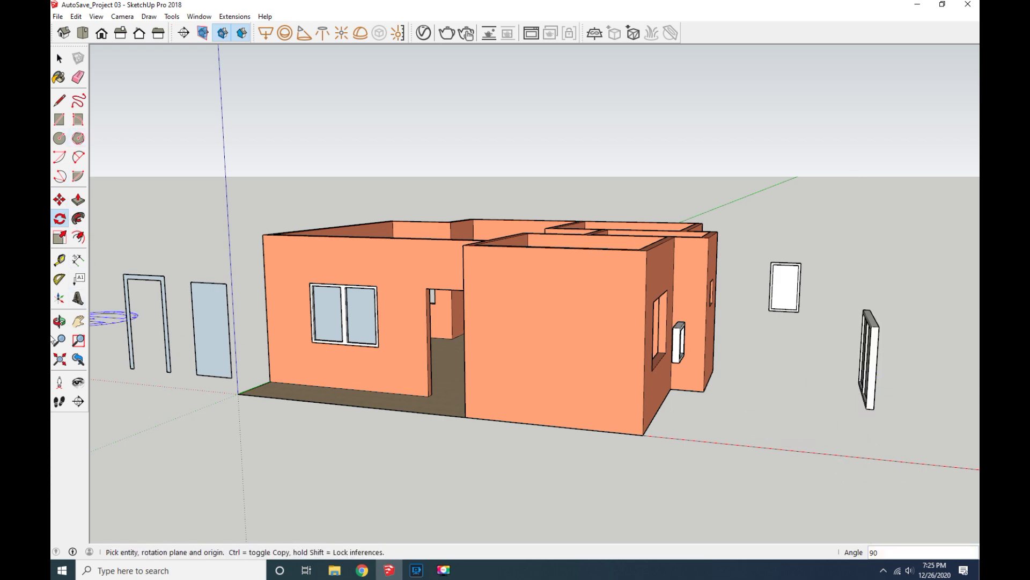
pyautogui.click(59, 321)
pyautogui.moveTo(698, 456)
pyautogui.mouseDown()
pyautogui.moveTo(326, 450)
pyautogui.moveTo(241, 409)
pyautogui.moveTo(203, 405)
pyautogui.mouseUp()
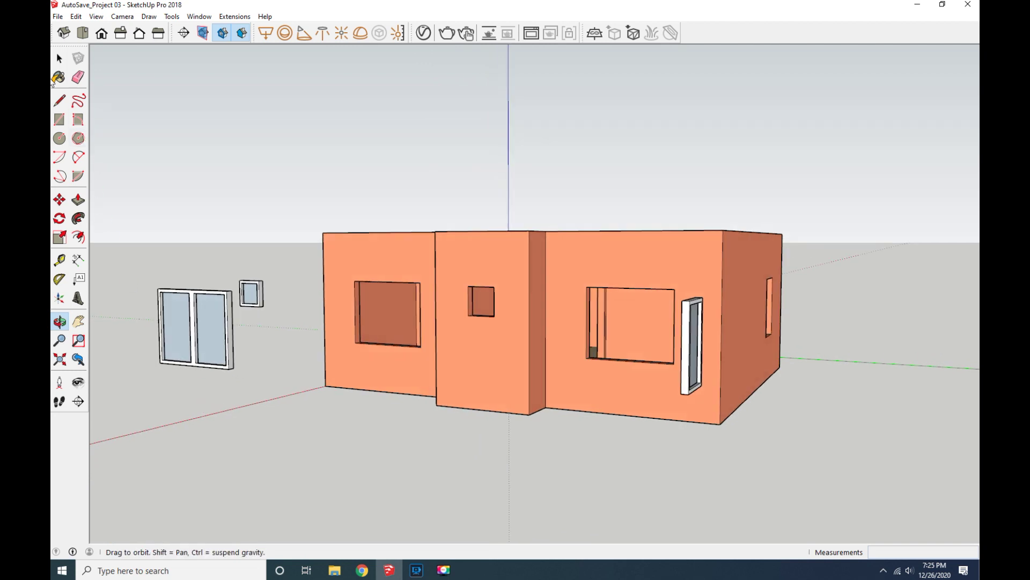
# Make the small window into a group.
pyautogui.click(241, 283)
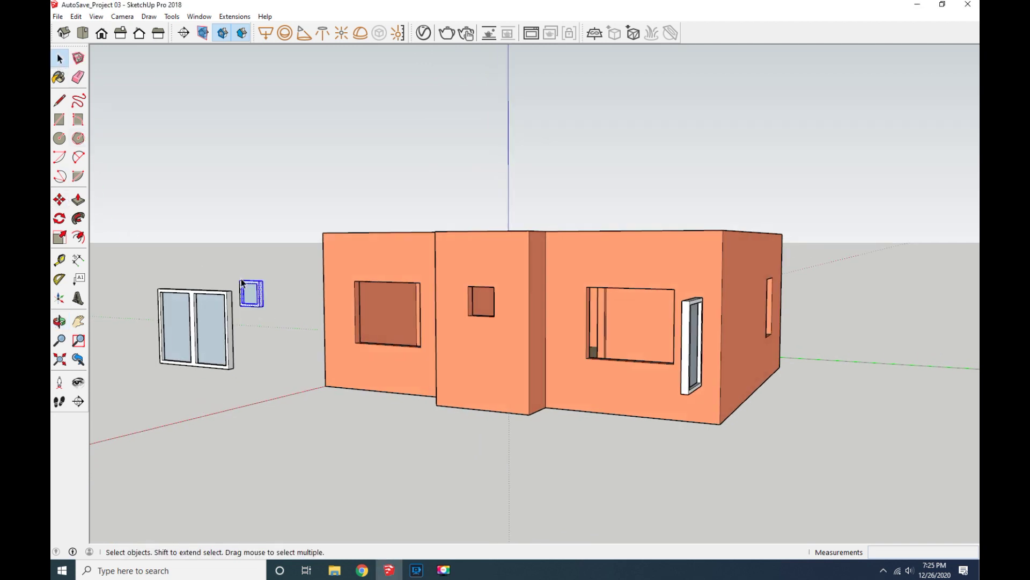
pyautogui.scroll(3, 254, 307)
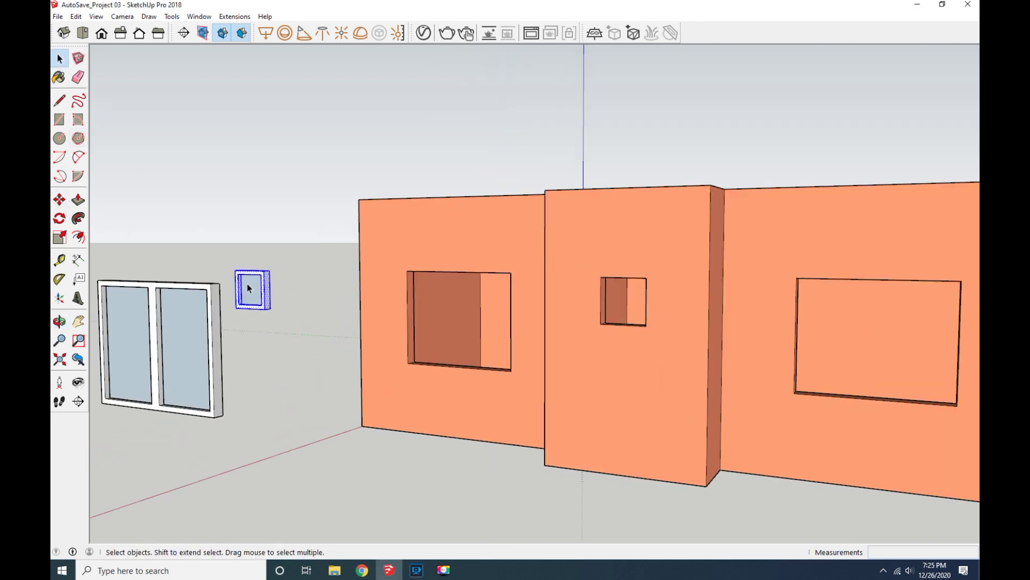
pyautogui.rightClick(260, 288)
pyautogui.click(300, 398)
# Move the small window into the middle wall's square opening.
pyautogui.press('m')
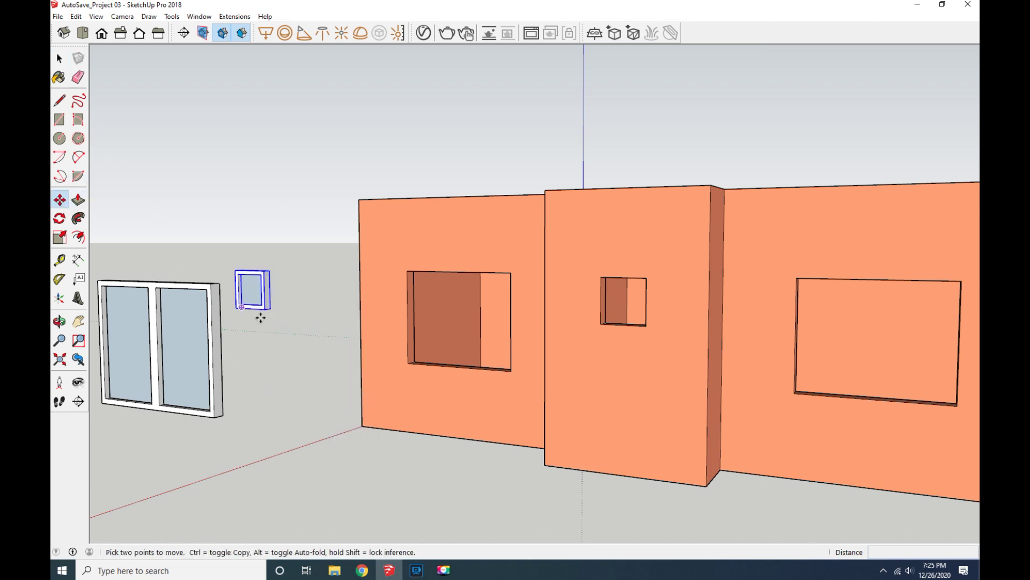
pyautogui.click(265, 311)
pyautogui.scroll(3, 633, 300)
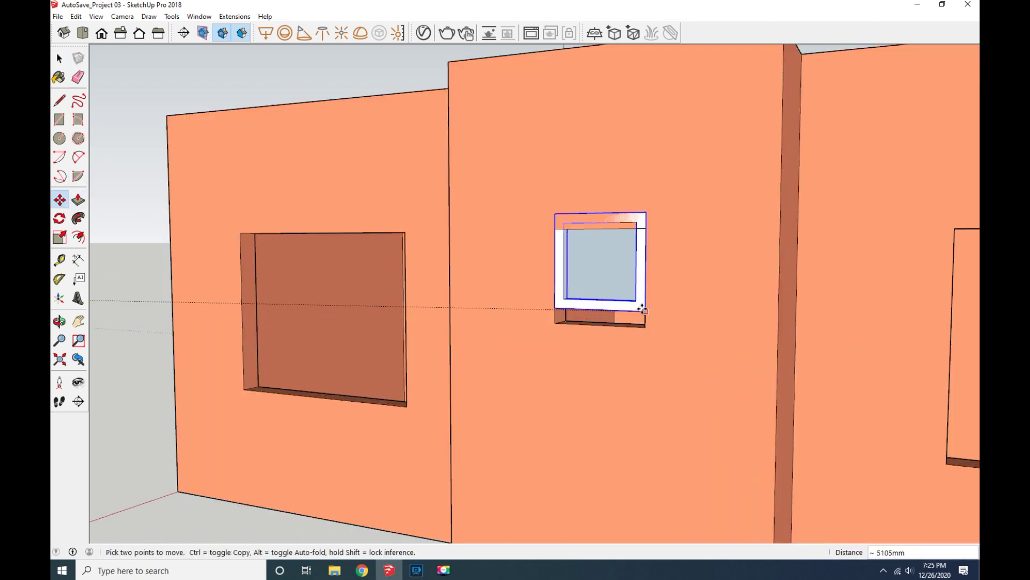
pyautogui.scroll(-5, 636, 302)
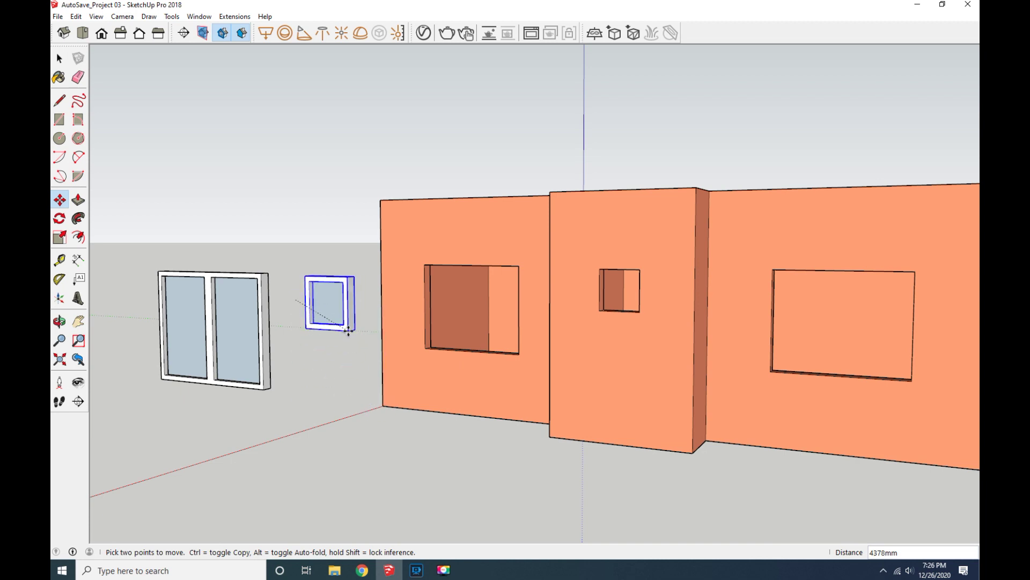
pyautogui.click(59, 321)
pyautogui.moveTo(499, 432); pyautogui.dragTo(440, 435)
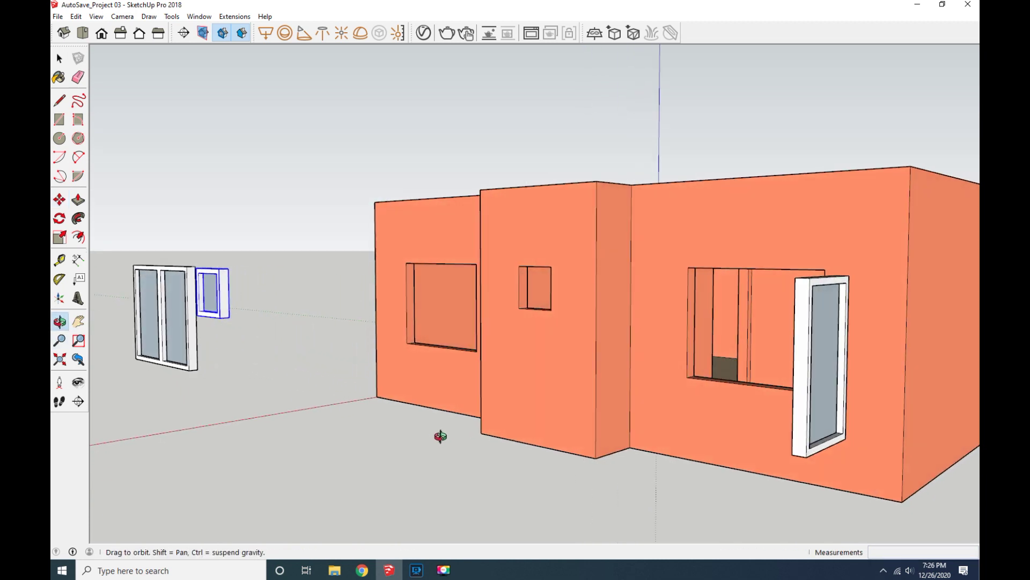
pyautogui.click(59, 200)
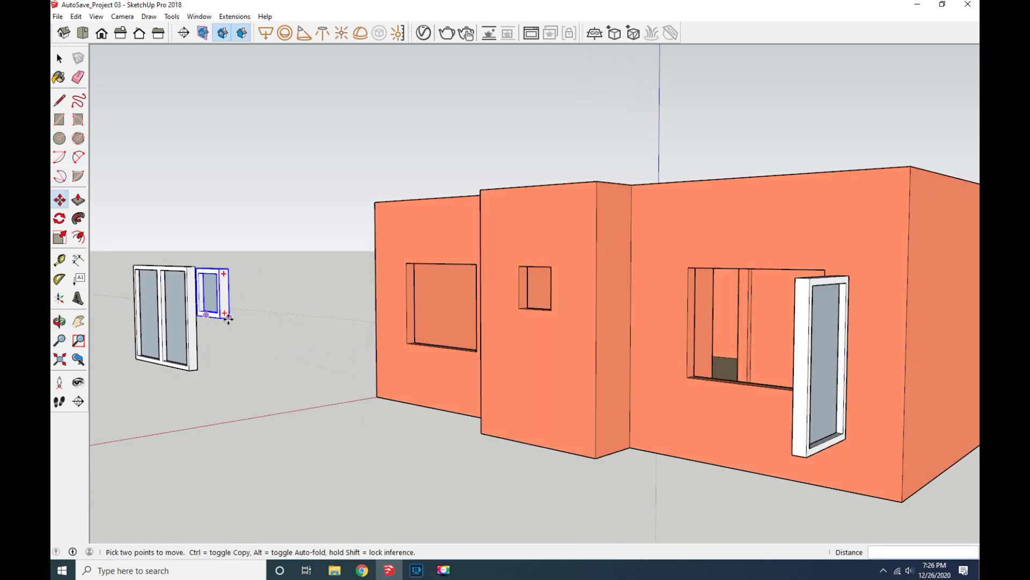
pyautogui.click(229, 317)
pyautogui.press('space')
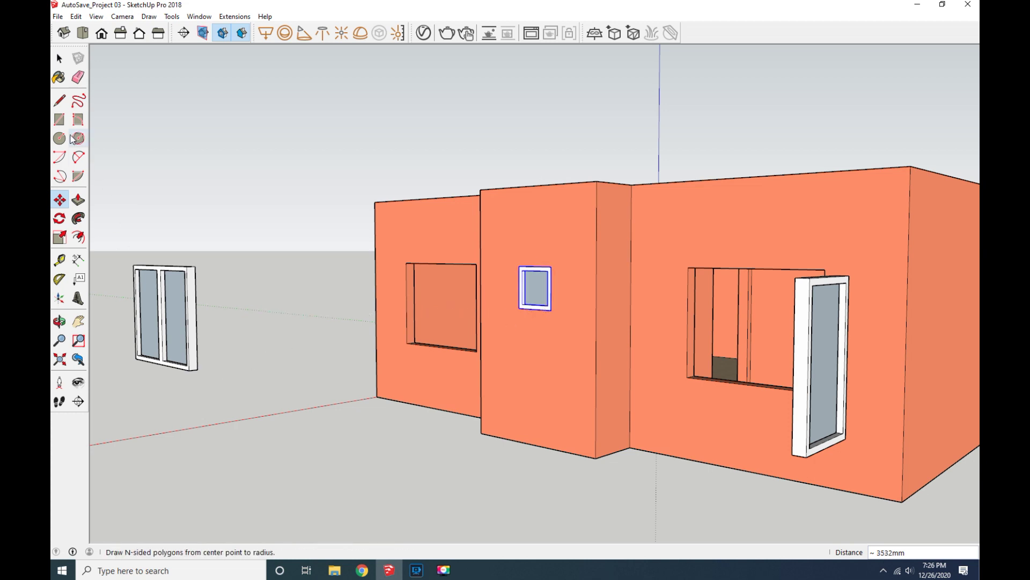
# Move the double window into the left wall opening.
pyautogui.click(59, 200)
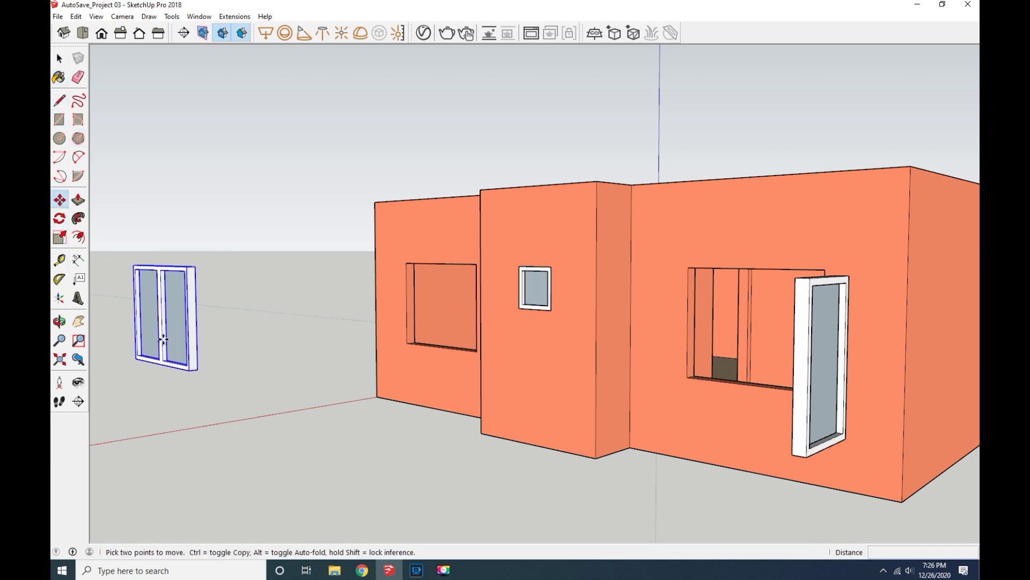
pyautogui.click(188, 371)
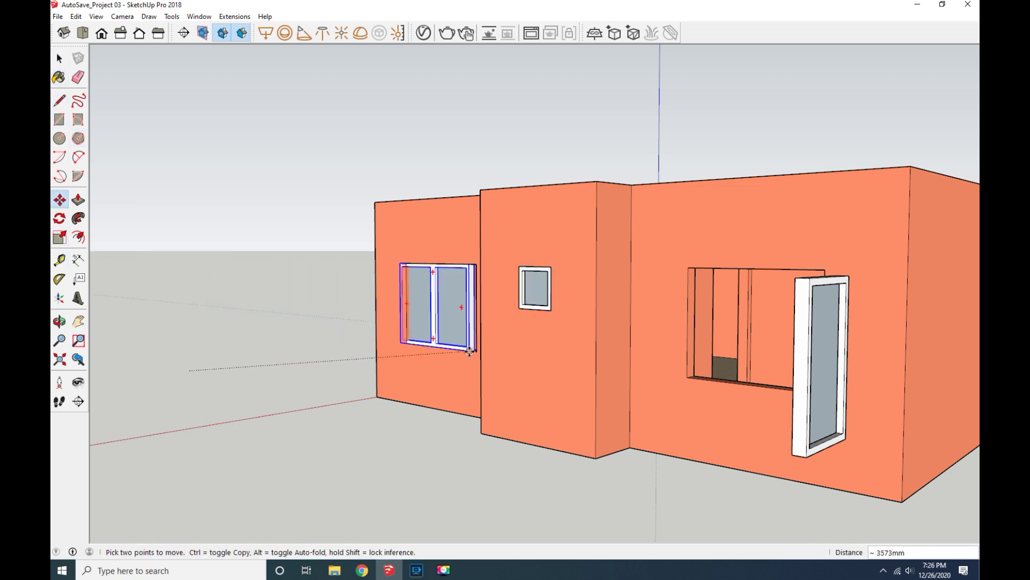
pyautogui.click(474, 350)
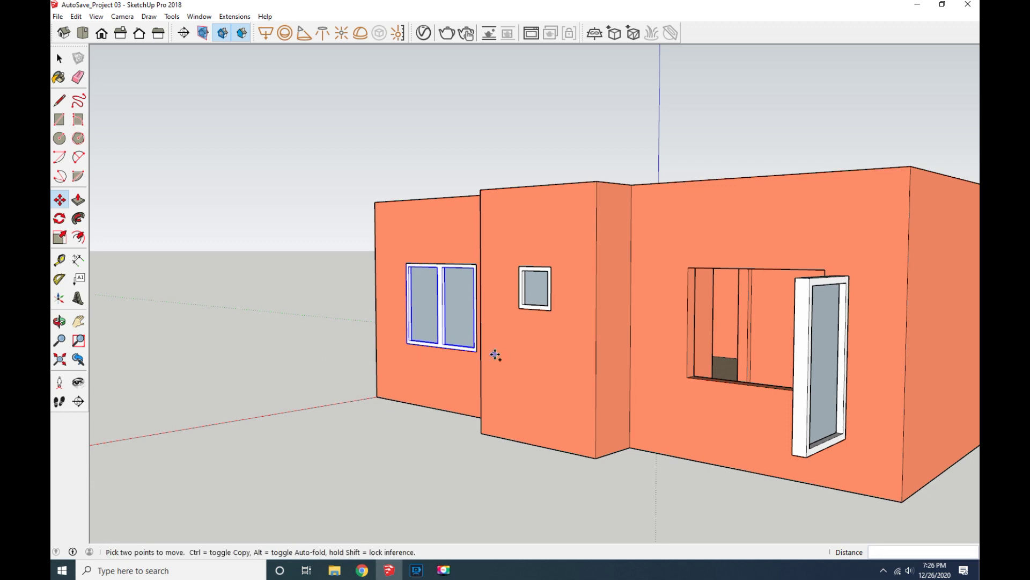
pyautogui.scroll(3, 469, 360)
# Copy the double window onto the ground left of the house.
pyautogui.click(476, 346)
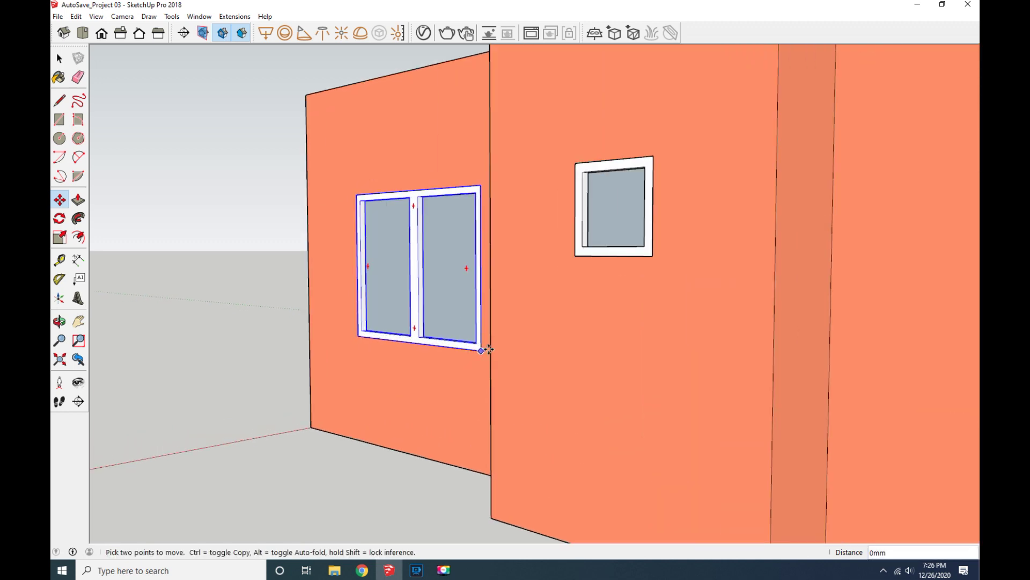
pyautogui.press('ctrl')
pyautogui.scroll(-5, 491, 348)
pyautogui.scroll(3, 690, 370)
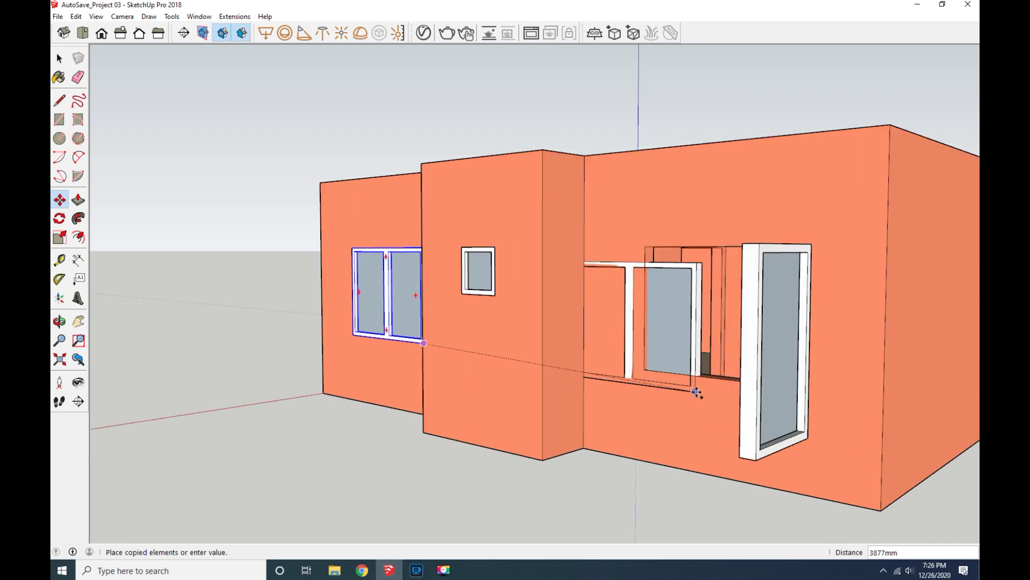
pyautogui.scroll(3, 698, 381)
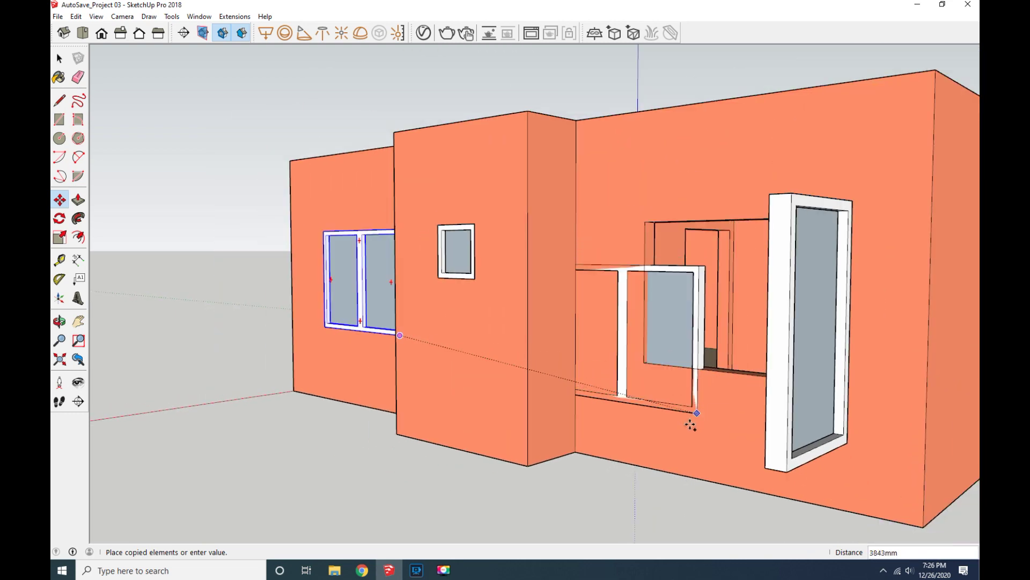
pyautogui.click(220, 381)
# Set the copied double window into the opening beside the door.
pyautogui.moveTo(304, 430); pyautogui.dragTo(513, 492, button='middle')
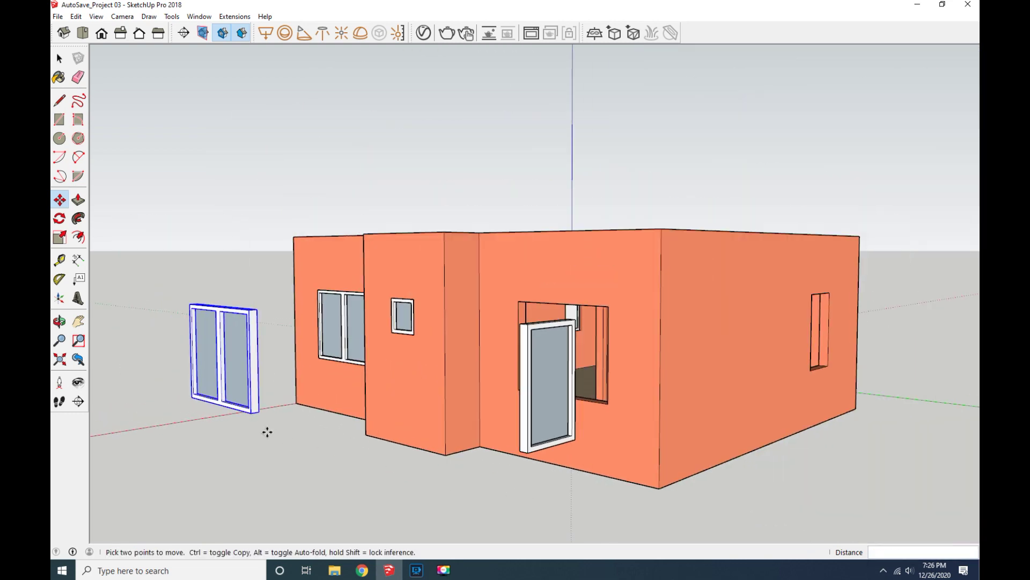
pyautogui.click(252, 418)
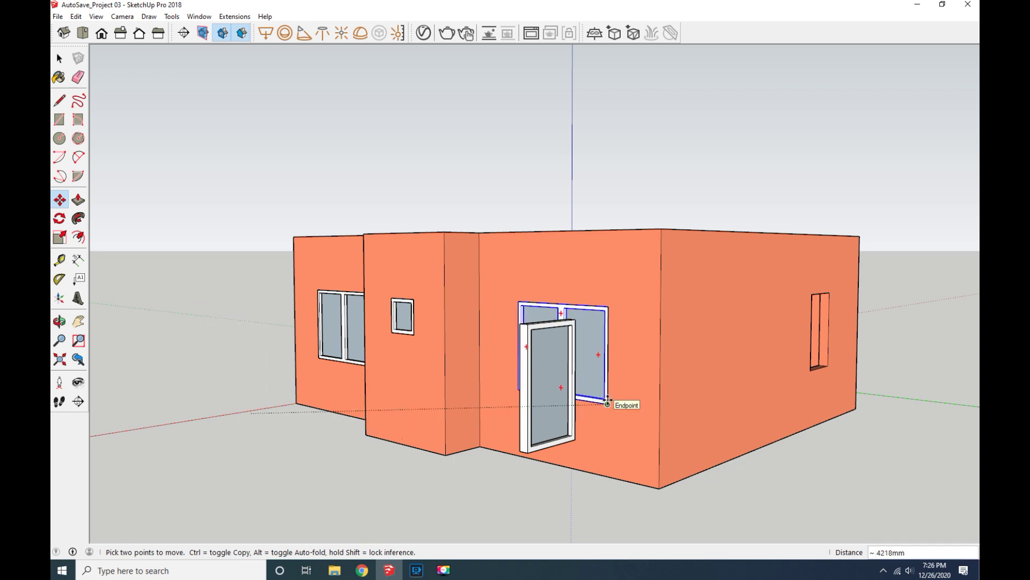
pyautogui.scroll(3, 612, 399)
pyautogui.click(607, 395)
pyautogui.scroll(-4, 537, 419)
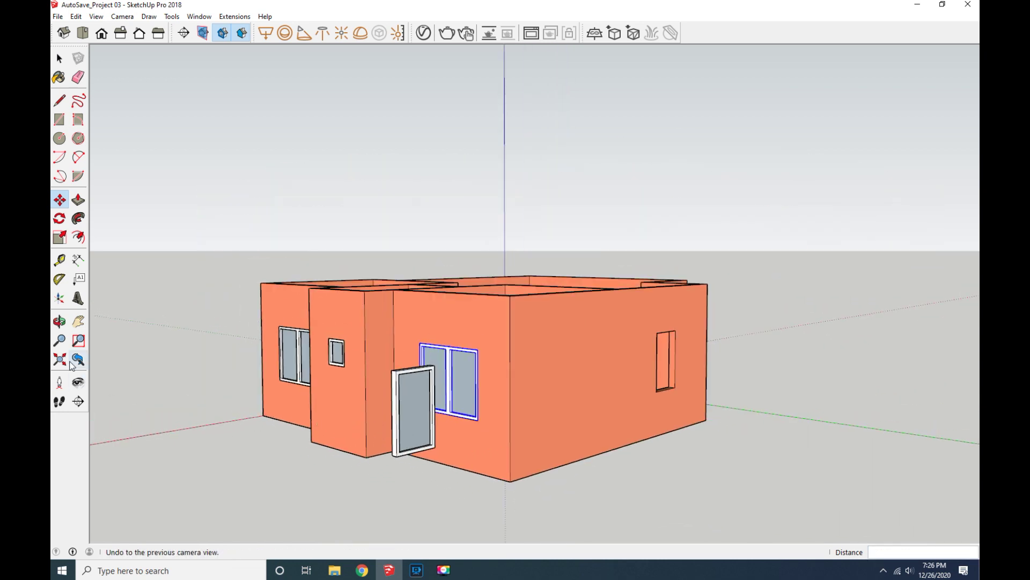
pyautogui.moveTo(315, 419)
pyautogui.mouseDown(button='middle')
pyautogui.moveTo(221, 433)
pyautogui.moveTo(172, 380)
pyautogui.mouseUp(button='middle')
# Select the narrow window standing beside the house.
pyautogui.press('l')
pyautogui.press('space')
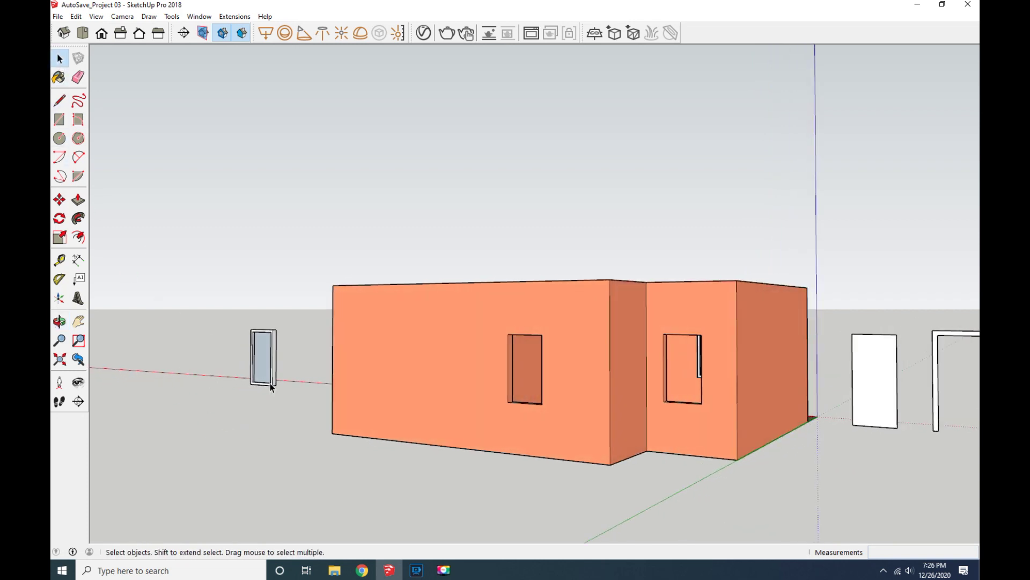
pyautogui.moveTo(283, 400); pyautogui.dragTo(210, 311)
pyautogui.rightClick(251, 376)
pyautogui.click(156, 240)
# Copy the narrow window into a wall opening.
pyautogui.click(59, 200)
pyautogui.scroll(2, 270, 385)
pyautogui.scroll(2, 270, 386)
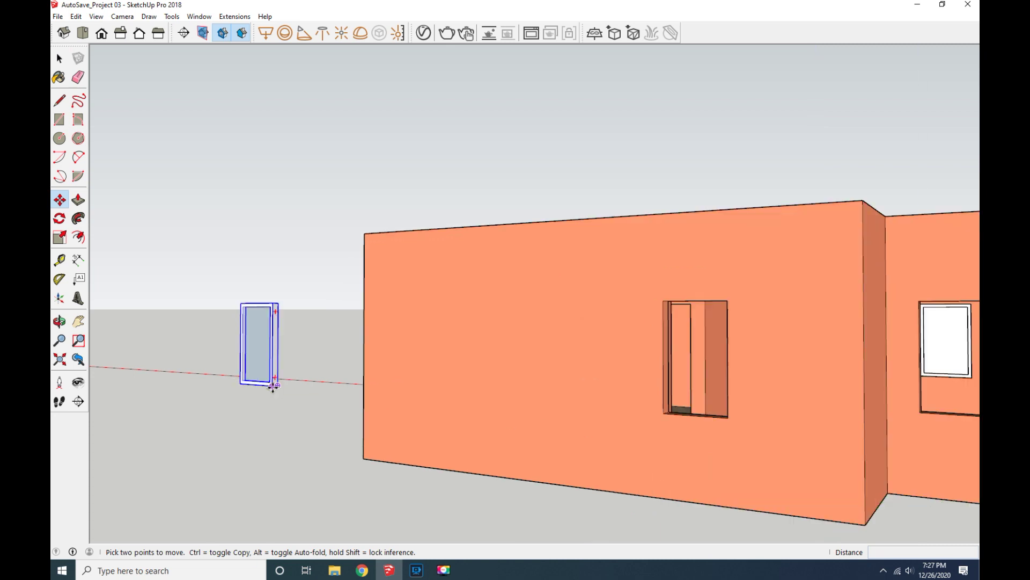
pyautogui.keyDown('ctrl'); pyautogui.click(277, 384); pyautogui.keyUp('ctrl')
pyautogui.click(726, 420)
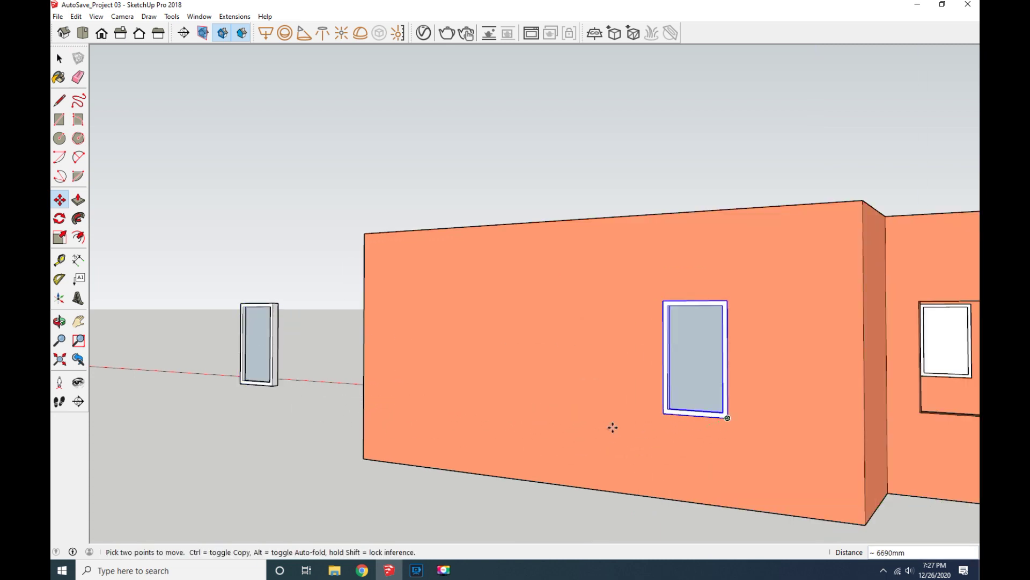
# Cancel the extra window copies and return to the Select tool.
pyautogui.keyDown('ctrl'); pyautogui.click(273, 390); pyautogui.keyUp('ctrl')
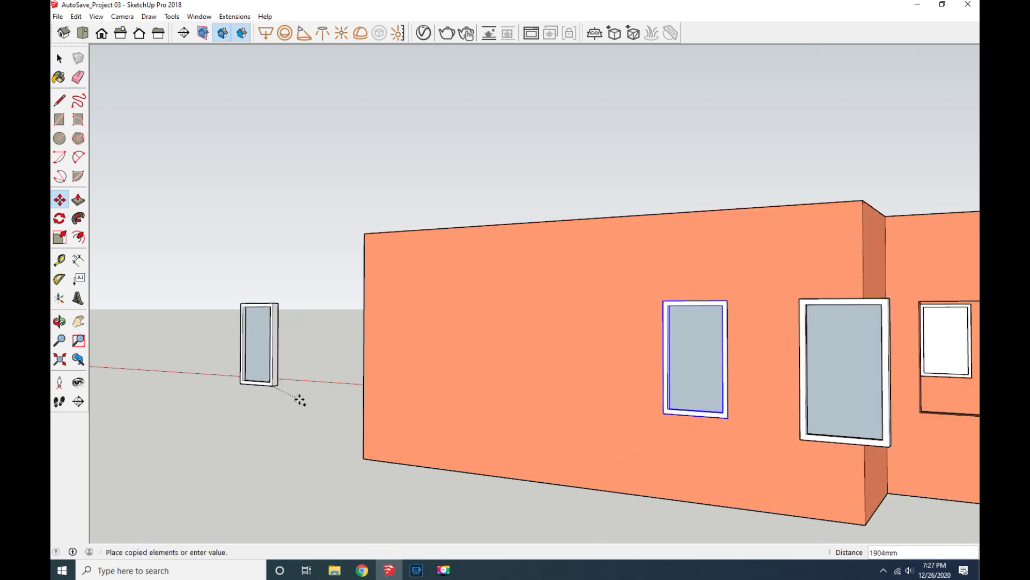
pyautogui.press('Escape')
pyautogui.keyDown('ctrl'); pyautogui.click(272, 388); pyautogui.keyUp('ctrl')
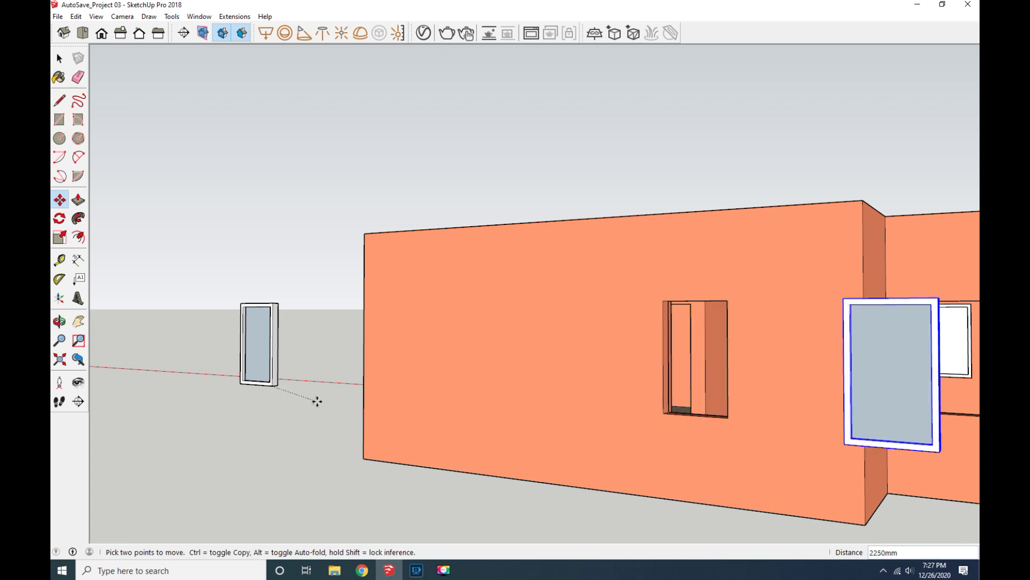
pyautogui.press('Escape')
pyautogui.press('space')
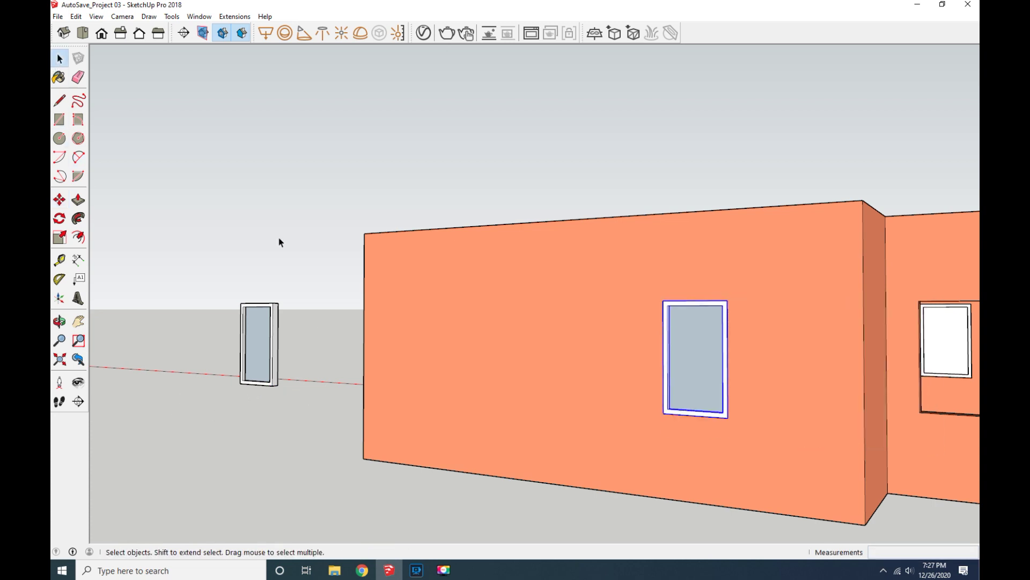
pyautogui.press('m')
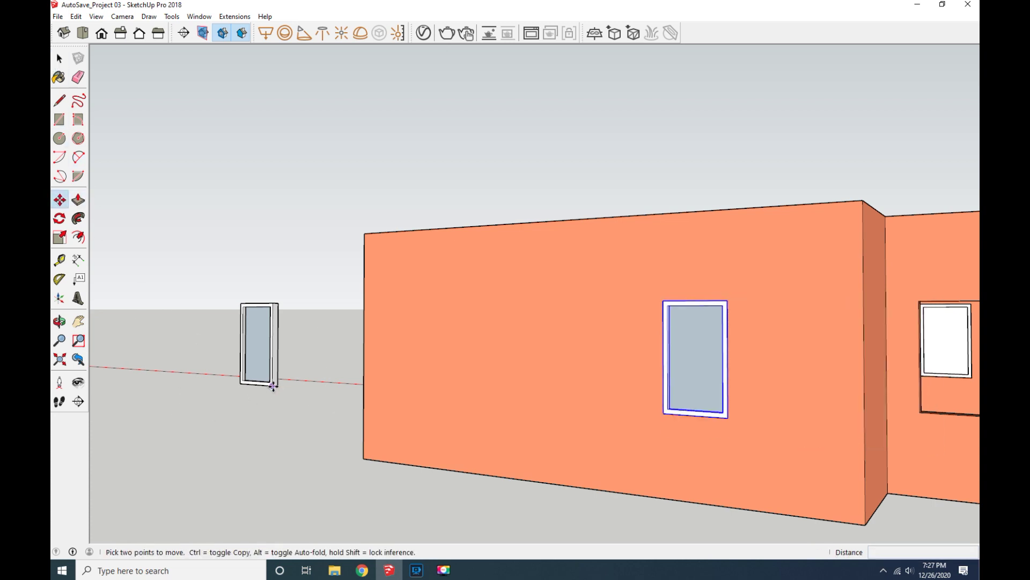
pyautogui.press('Escape')
pyautogui.click(63, 63)
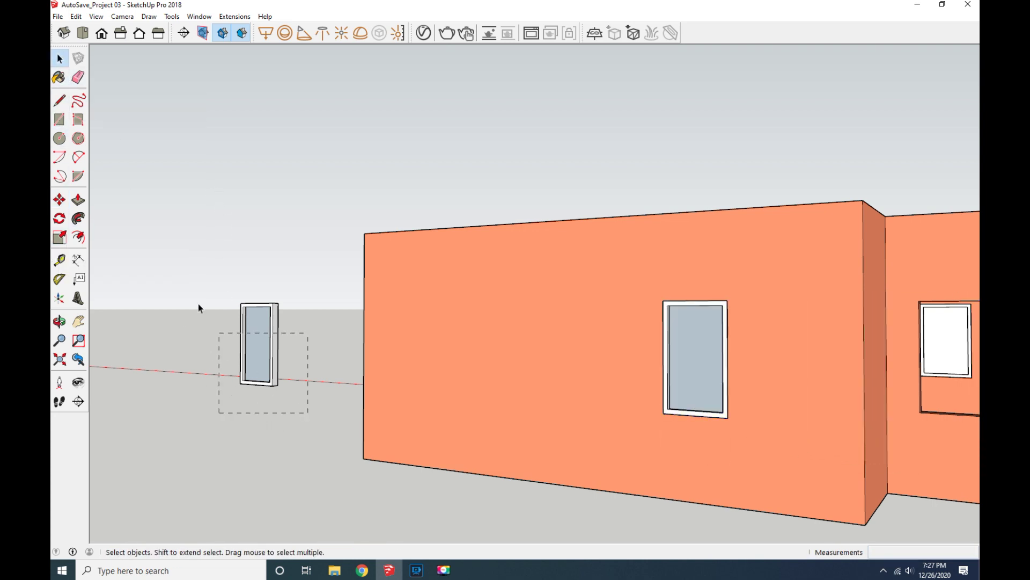
# Move the free-standing glazed window onto the smaller room's wall.
pyautogui.click(59, 200)
pyautogui.click(270, 385)
pyautogui.scroll(-3, 692, 408)
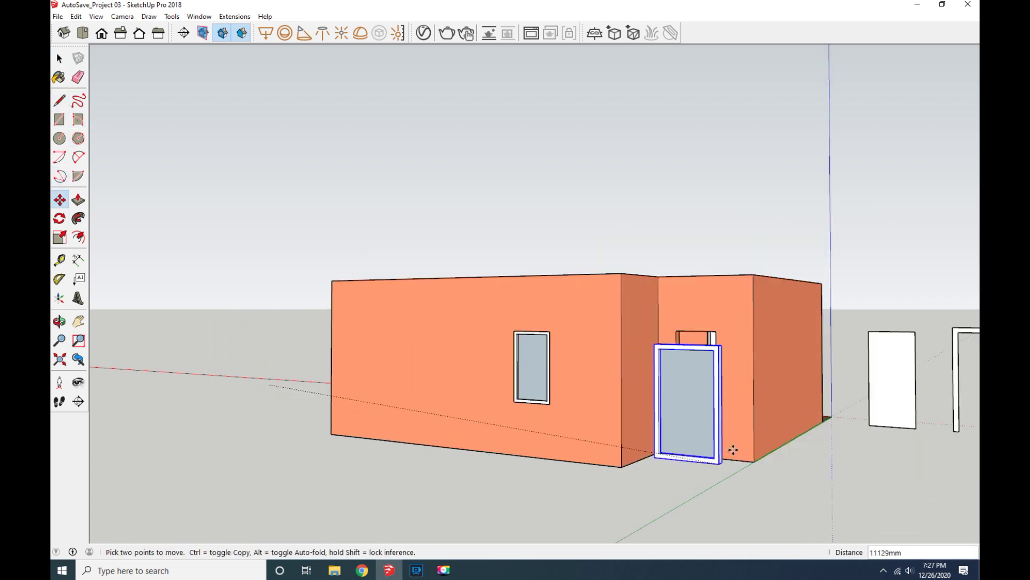
pyautogui.scroll(4, 708, 393)
pyautogui.click(707, 394)
pyautogui.scroll(-3, 545, 472)
pyautogui.scroll(-2, 405, 391)
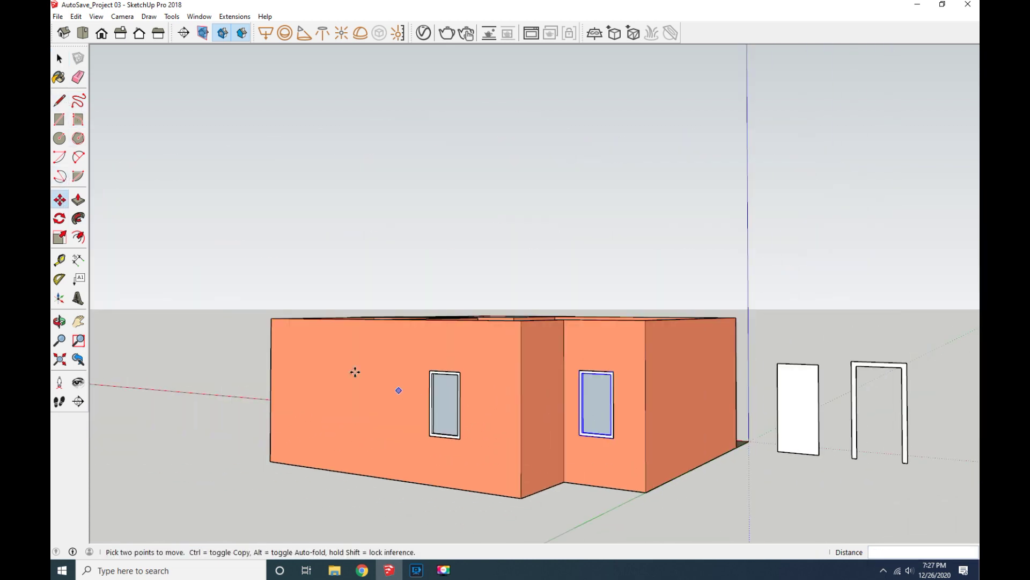
pyautogui.click(59, 320)
# Copy the doorway wall face out to the right of the house.
pyautogui.moveTo(453, 405)
pyautogui.mouseDown()
pyautogui.moveTo(324, 438)
pyautogui.moveTo(368, 419)
pyautogui.moveTo(338, 421)
pyautogui.moveTo(375, 345)
pyautogui.moveTo(306, 407)
pyautogui.moveTo(235, 414)
pyautogui.moveTo(287, 422)
pyautogui.moveTo(357, 375)
pyautogui.moveTo(437, 406)
pyautogui.moveTo(536, 376)
pyautogui.moveTo(569, 355)
pyautogui.moveTo(445, 357)
pyautogui.moveTo(361, 342)
pyautogui.mouseUp()
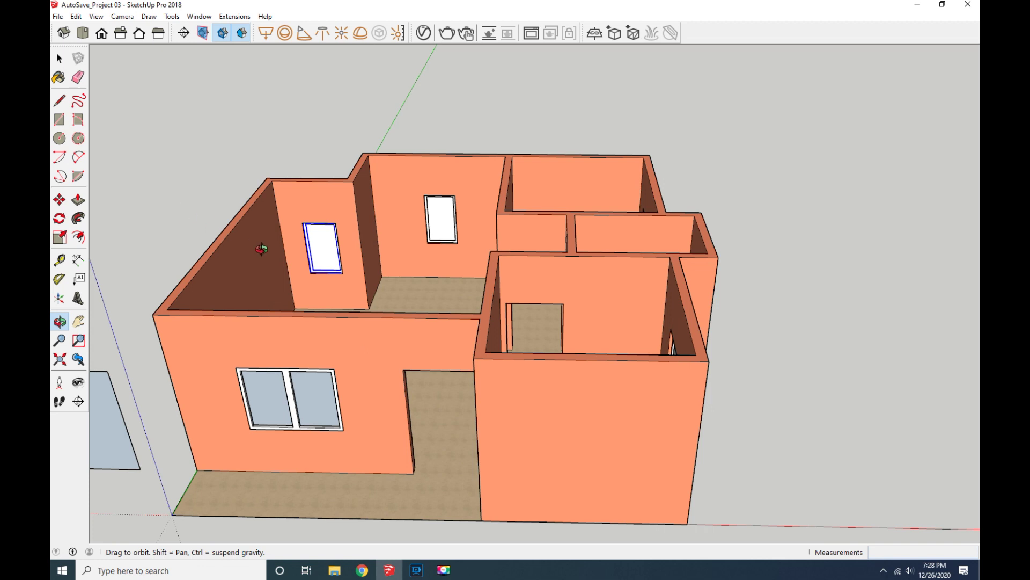
pyautogui.moveTo(261, 249); pyautogui.dragTo(279, 228)
pyautogui.press('r')
pyautogui.press('space')
pyautogui.click(524, 233)
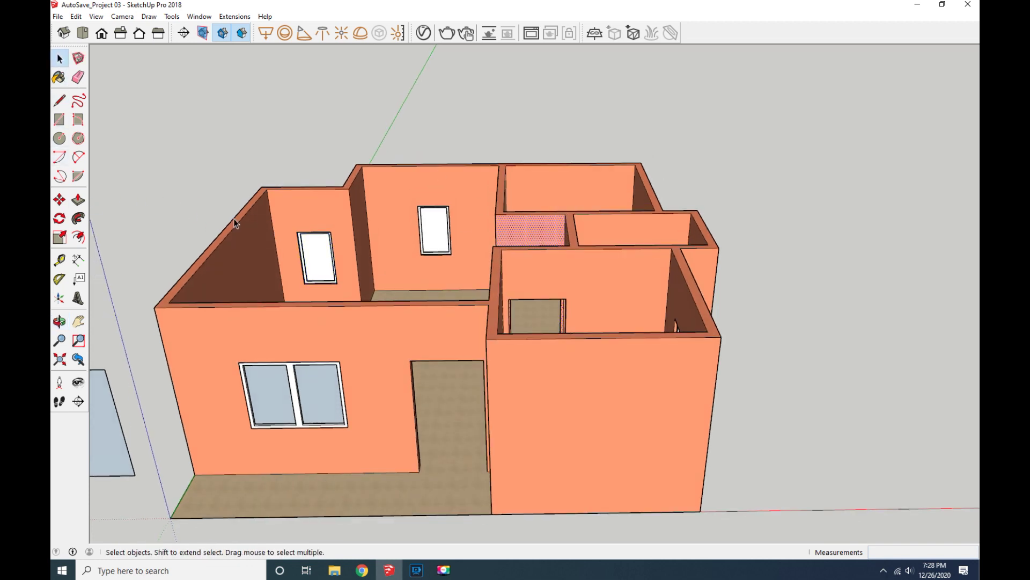
pyautogui.press('m')
pyautogui.click(529, 230)
pyautogui.press('ctrl')
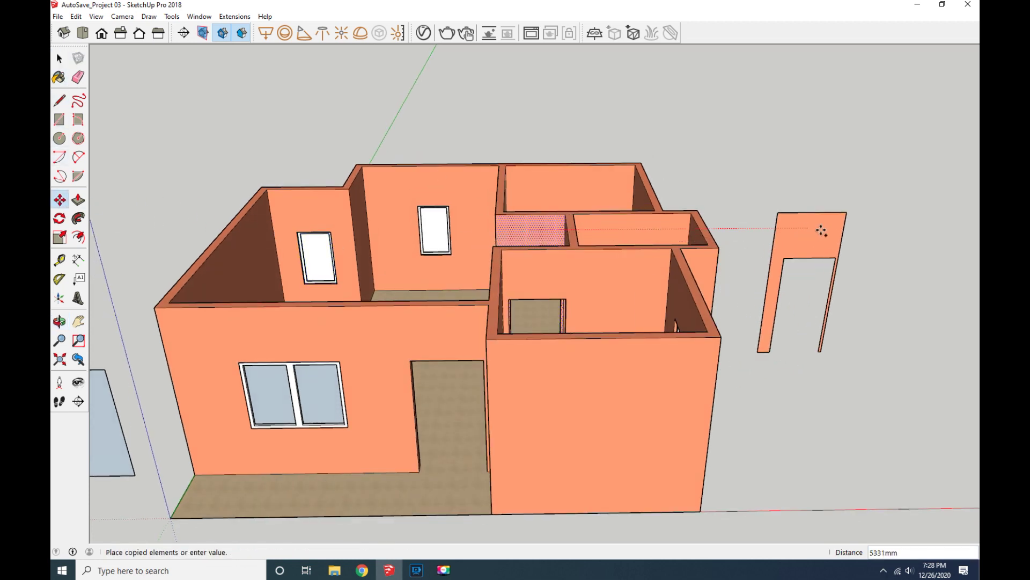
pyautogui.click(809, 232)
# Select the door frame and door panel together and start moving them.
pyautogui.press('space')
pyautogui.click(754, 346)
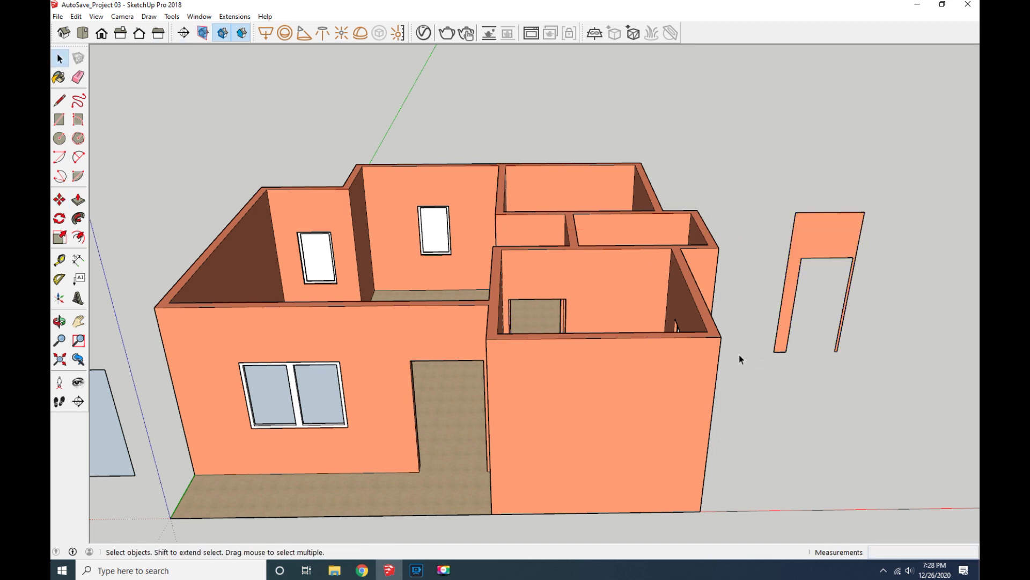
pyautogui.click(59, 321)
pyautogui.moveTo(743, 405)
pyautogui.mouseDown()
pyautogui.moveTo(812, 392)
pyautogui.moveTo(771, 386)
pyautogui.mouseUp()
pyautogui.press('space')
pyautogui.moveTo(345, 457); pyautogui.dragTo(175, 351)
pyautogui.click(69, 196)
pyautogui.click(249, 352)
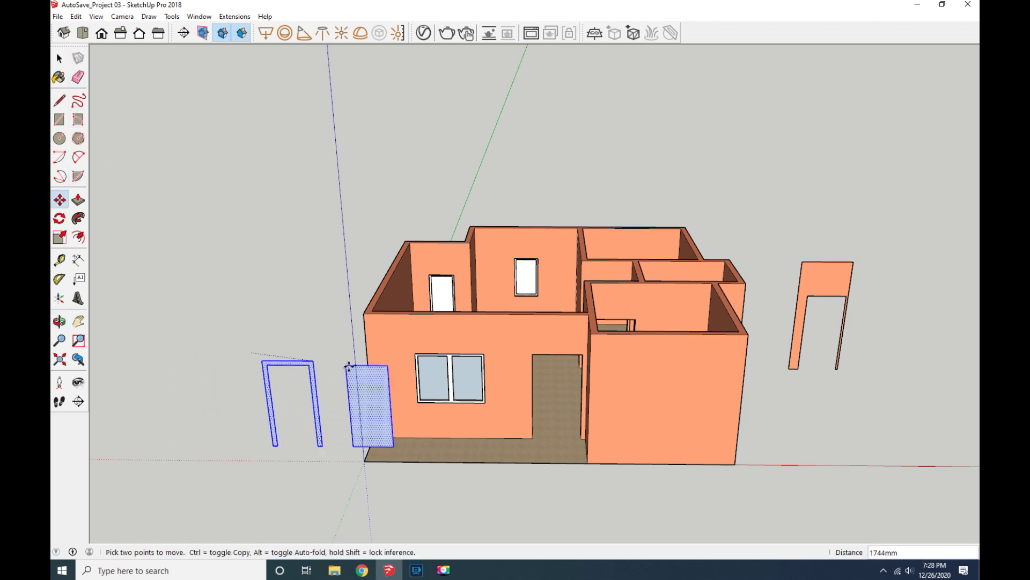
pyautogui.scroll(-2, 702, 380)
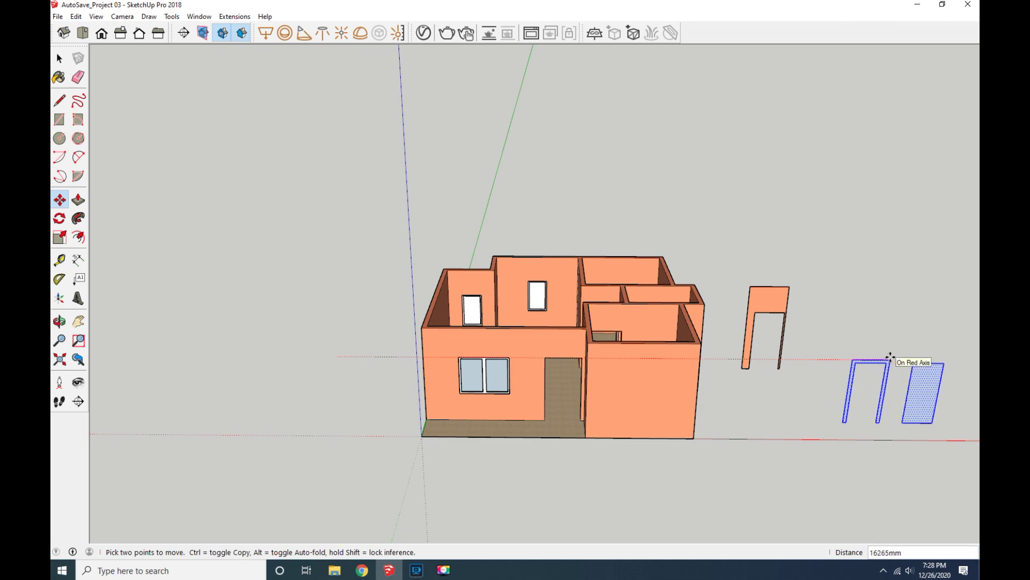
# Draw a 2100 × 1000 mm rectangle filling the copied wall's doorway opening.
pyautogui.click(78, 321)
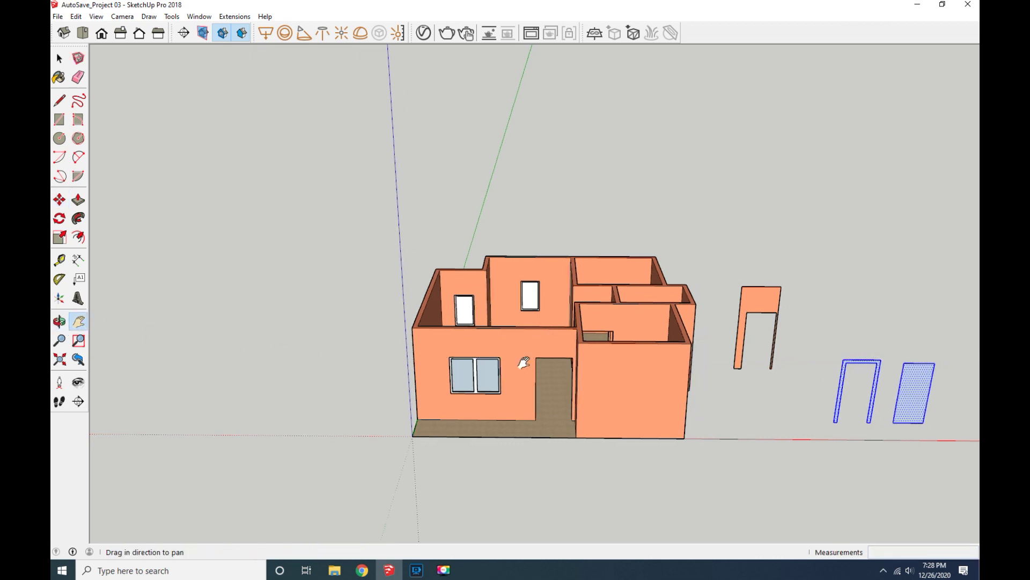
pyautogui.moveTo(590, 363); pyautogui.dragTo(394, 370)
pyautogui.click(59, 321)
pyautogui.moveTo(322, 376); pyautogui.dragTo(472, 386)
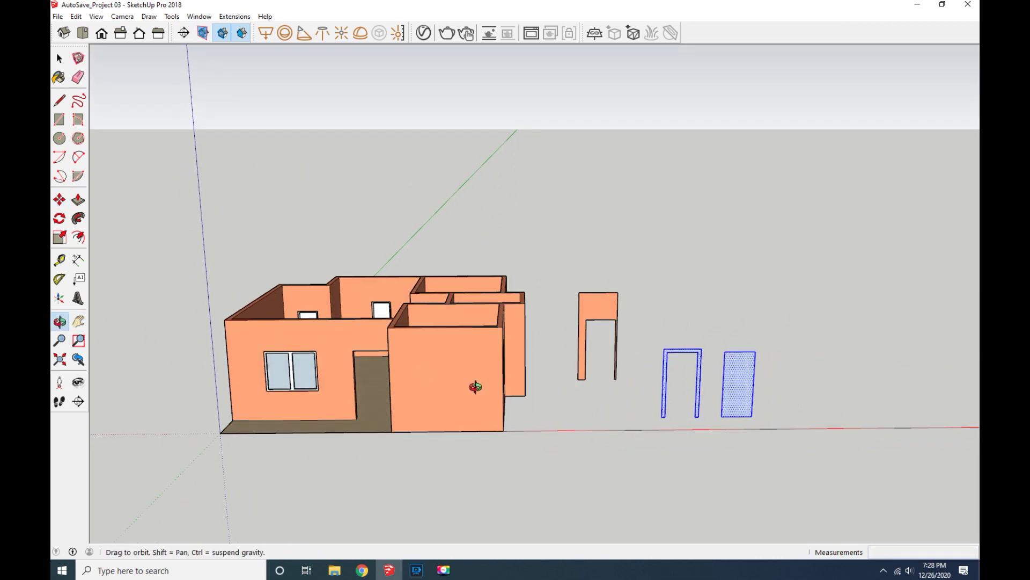
pyautogui.scroll(2, 574, 380)
pyautogui.click(59, 119)
pyautogui.click(590, 298)
pyautogui.scroll(2, 629, 377)
pyautogui.click(626, 376)
# Erase the orange wall around the new door face.
pyautogui.click(78, 76)
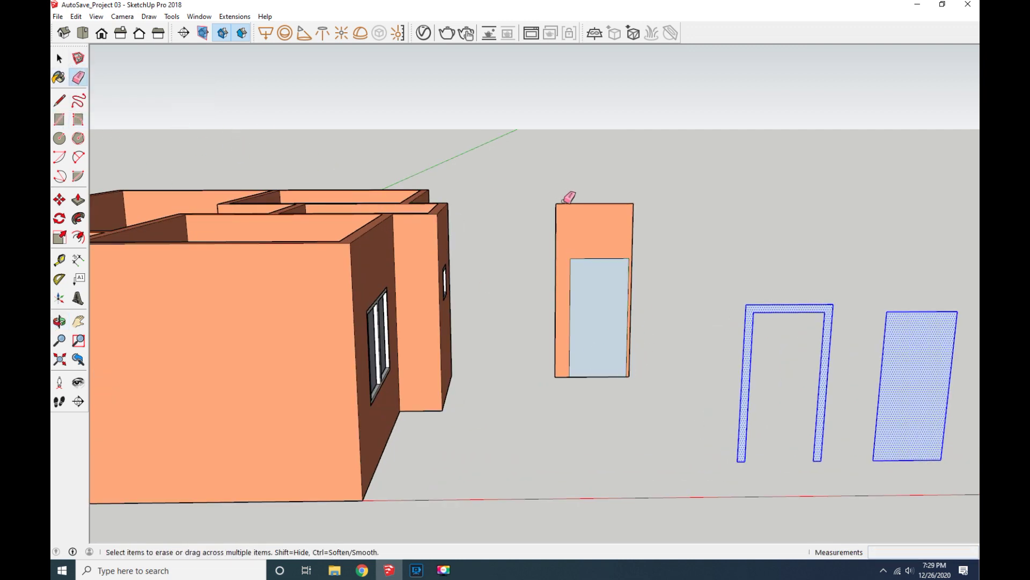
pyautogui.click(632, 221)
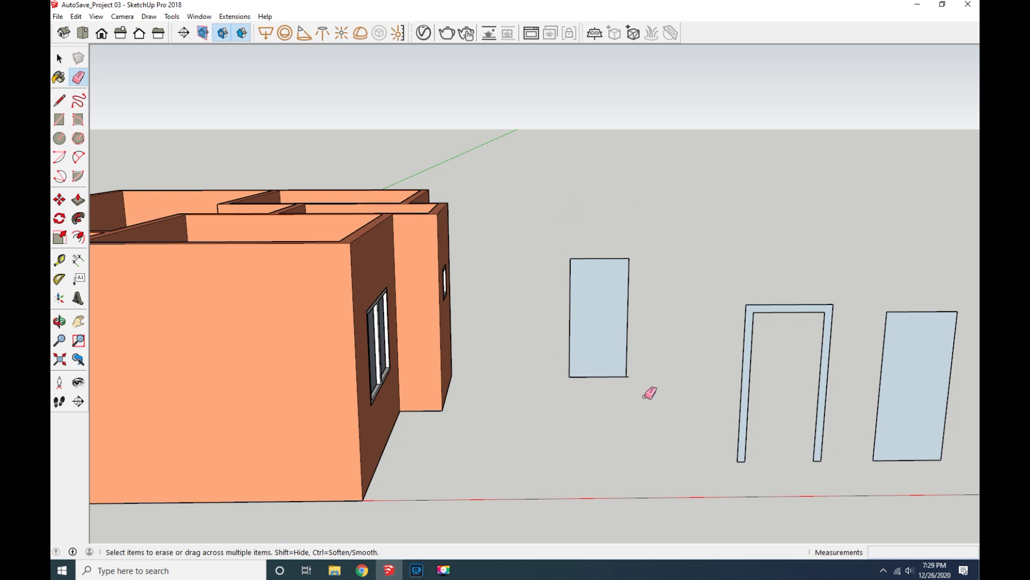
pyautogui.scroll(2, 639, 391)
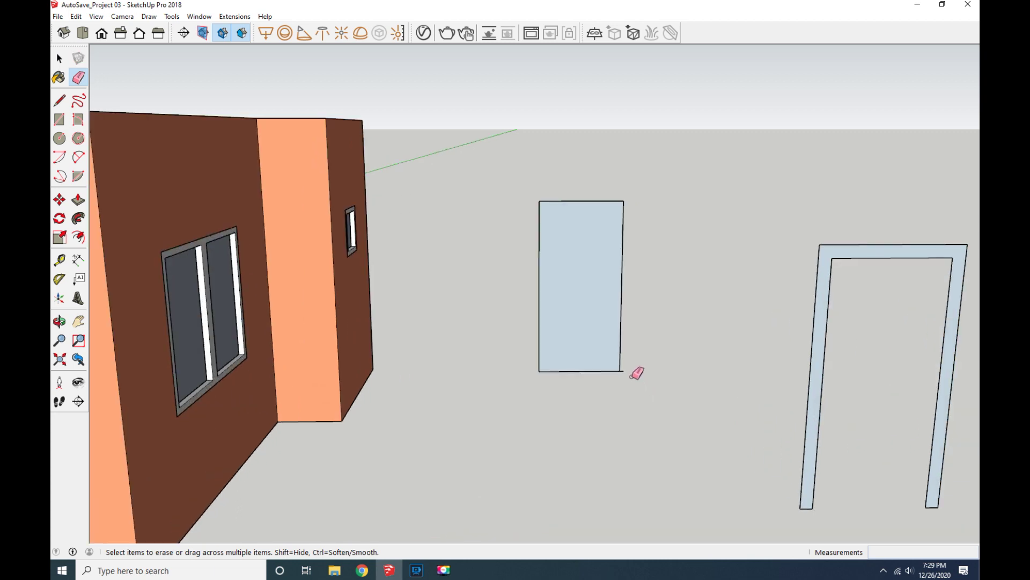
# Move the door frame out of the wall to the right of the house.
pyautogui.click(443, 570)
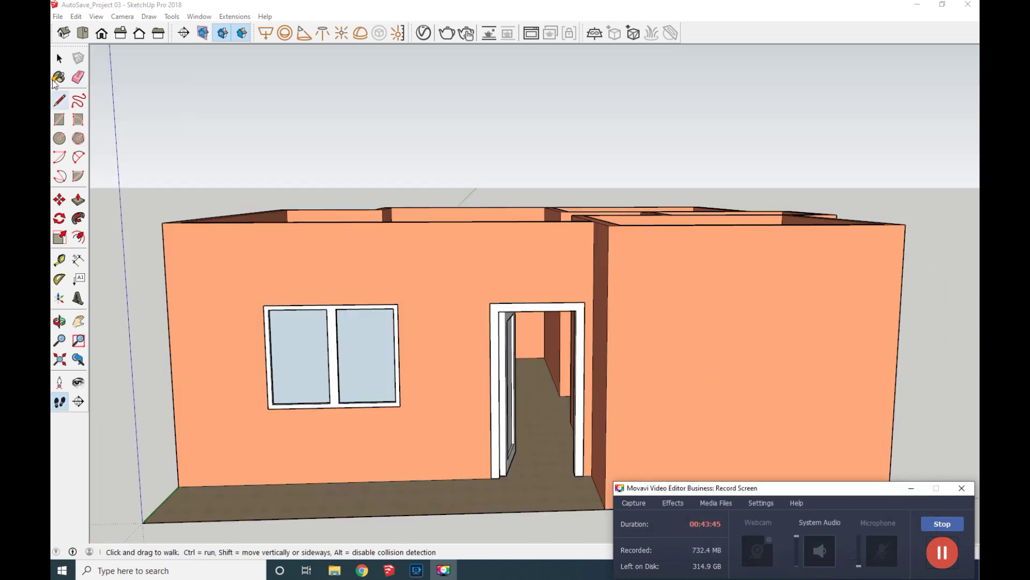
pyautogui.click(59, 58)
pyautogui.click(911, 488)
pyautogui.scroll(3, 552, 518)
pyautogui.scroll(1, 549, 507)
pyautogui.scroll(-2, 559, 489)
pyautogui.scroll(-5, 560, 481)
pyautogui.click(527, 458)
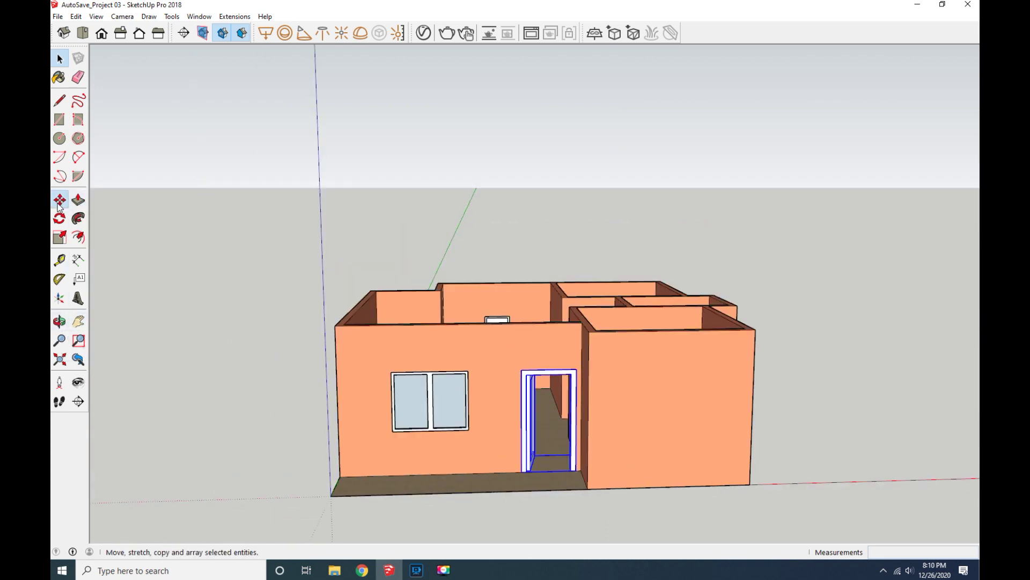
pyautogui.click(59, 200)
pyautogui.click(530, 471)
pyautogui.scroll(-2, 567, 483)
pyautogui.click(769, 490)
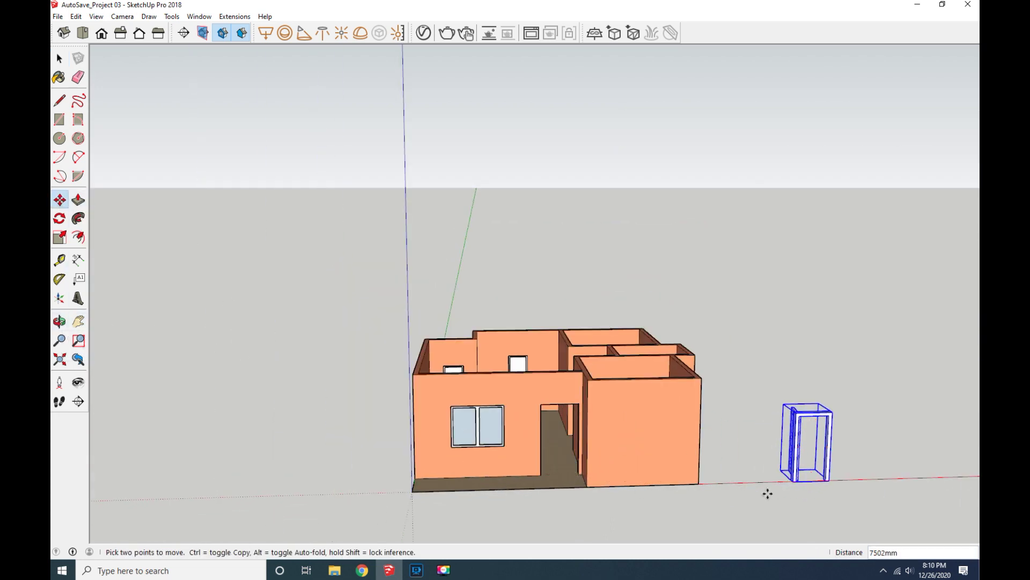
pyautogui.scroll(3, 815, 489)
# Explode the door frame group into loose geometry.
pyautogui.click(60, 58)
pyautogui.click(769, 455)
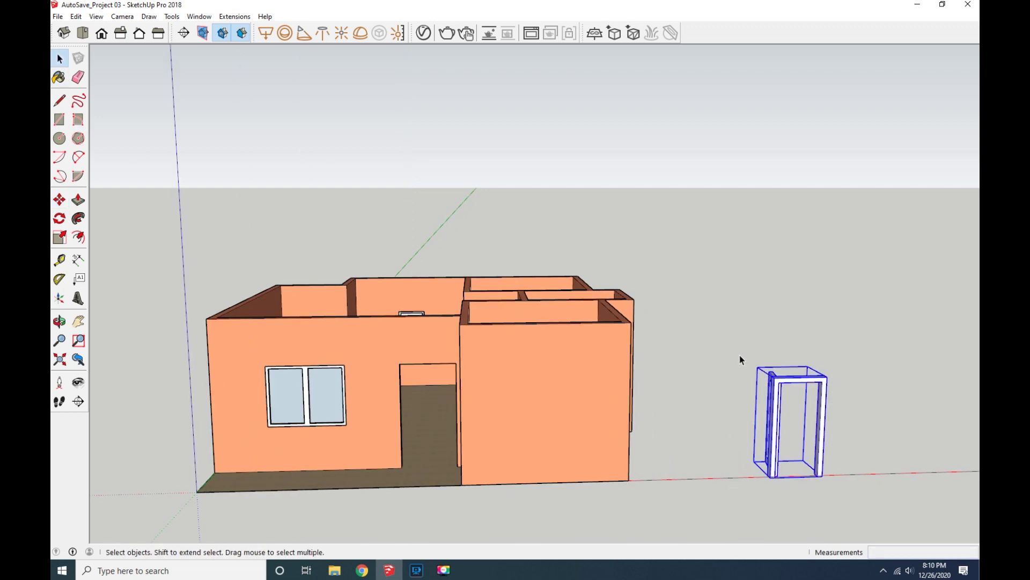
pyautogui.rightClick(776, 388)
pyautogui.click(807, 217)
pyautogui.click(842, 502)
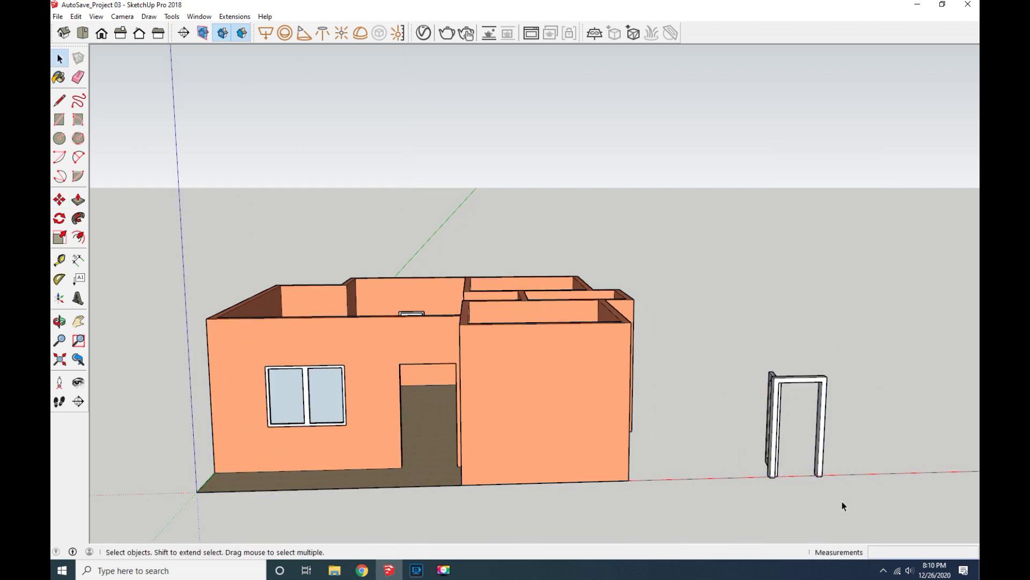
# Move the door leaf out of the frame to stand beside it.
pyautogui.click(59, 320)
pyautogui.moveTo(913, 488)
pyautogui.mouseDown()
pyautogui.moveTo(751, 490)
pyautogui.moveTo(748, 451)
pyautogui.mouseUp()
pyautogui.click(59, 199)
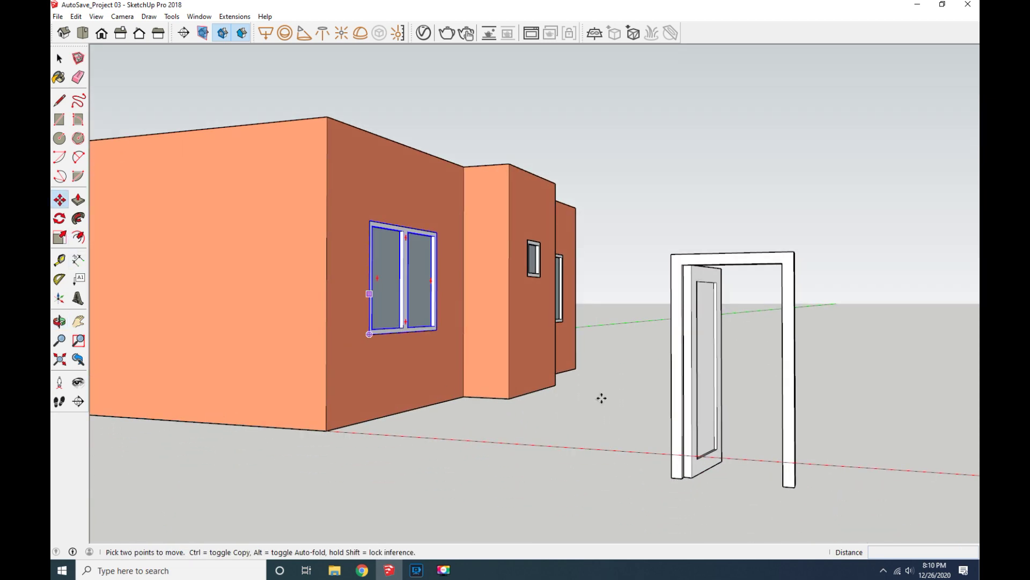
pyautogui.click(691, 476)
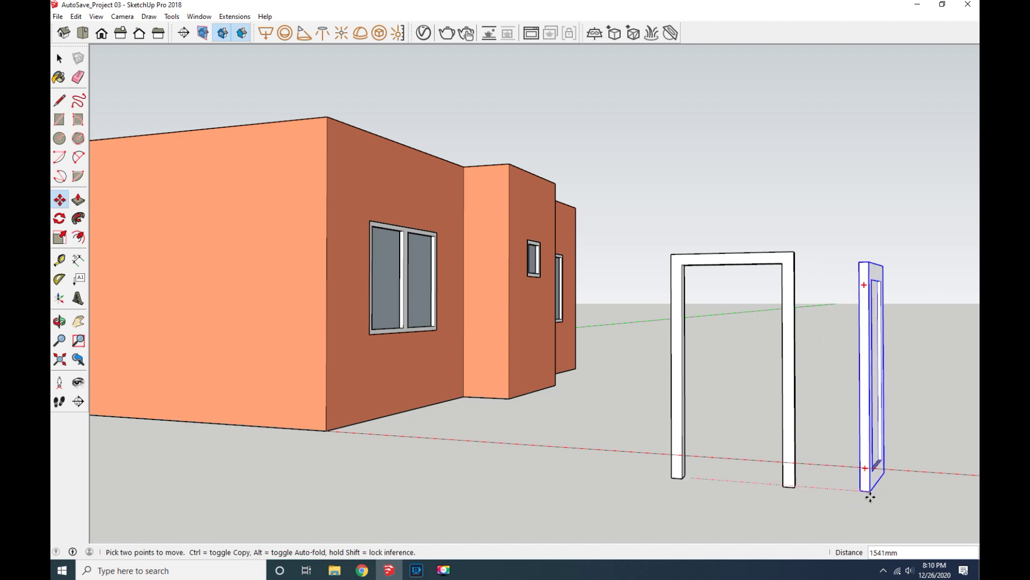
pyautogui.click(870, 497)
pyautogui.click(59, 218)
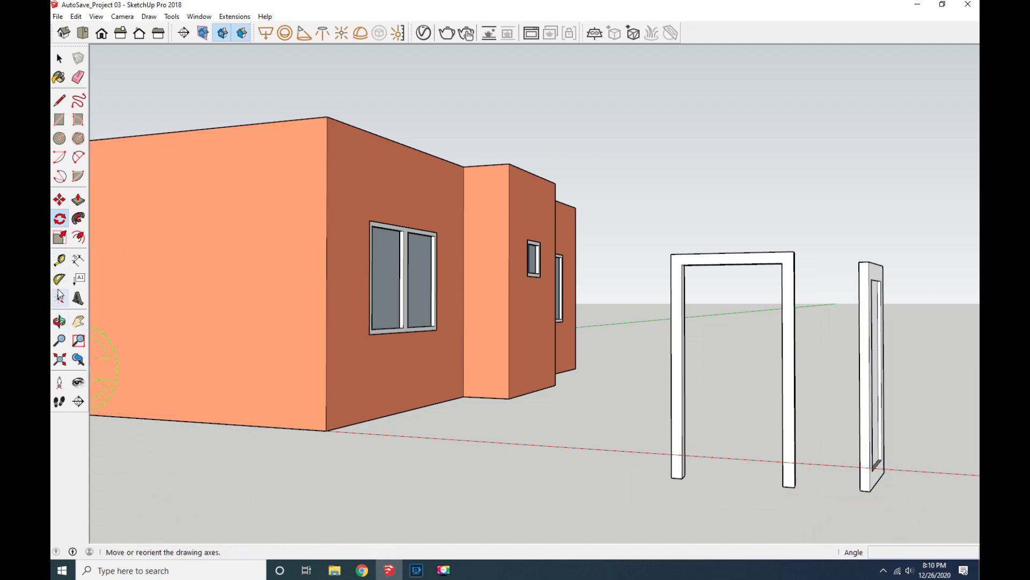
pyautogui.click(59, 321)
# Rotate the door leaf 159.8° about a pivot at its base.
pyautogui.keyDown('shift'); pyautogui.moveTo(724, 478); pyautogui.dragTo(589, 477); pyautogui.keyUp('shift')
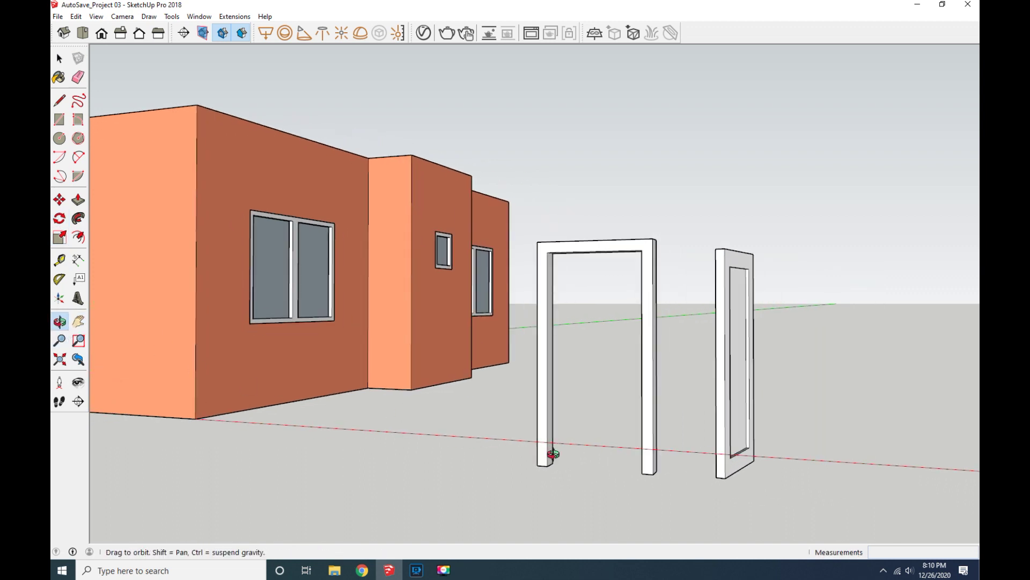
pyautogui.scroll(3, 757, 493)
pyautogui.press('q')
pyautogui.click(752, 448)
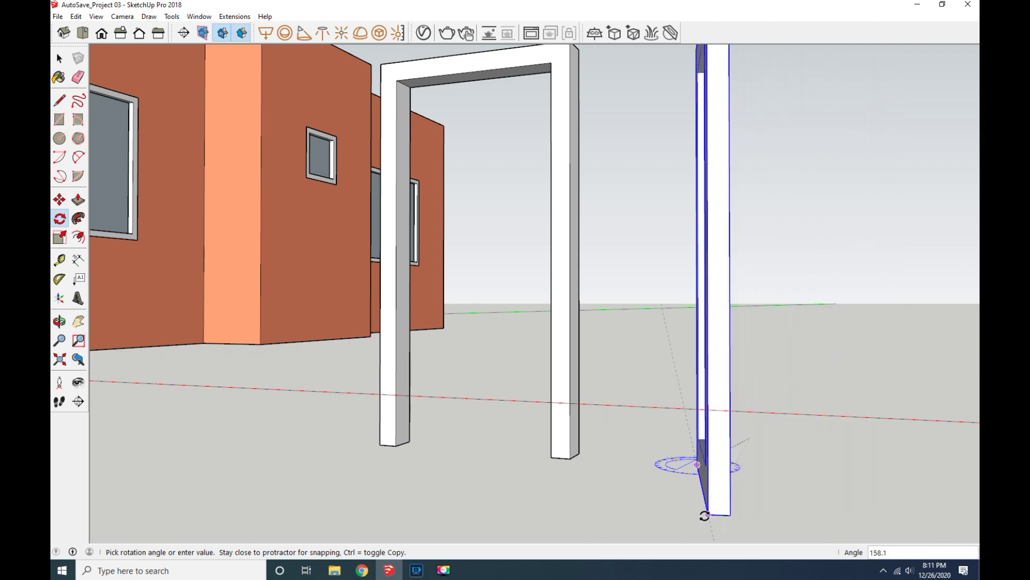
pyautogui.click(703, 516)
# Move the rotated door leaf into the frame opening and settle it against the jamb.
pyautogui.click(59, 200)
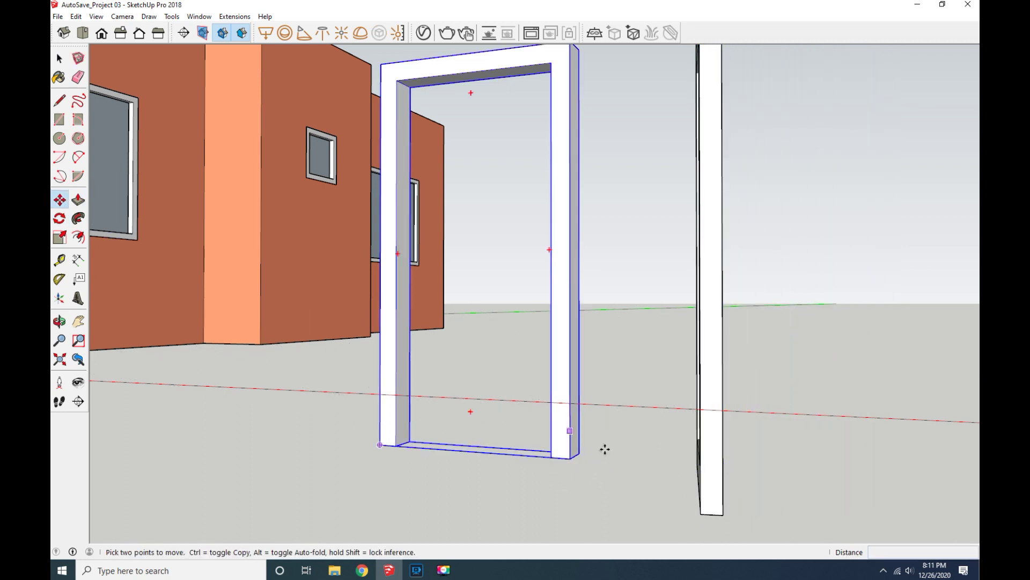
pyautogui.click(703, 512)
pyautogui.click(494, 446)
pyautogui.click(59, 321)
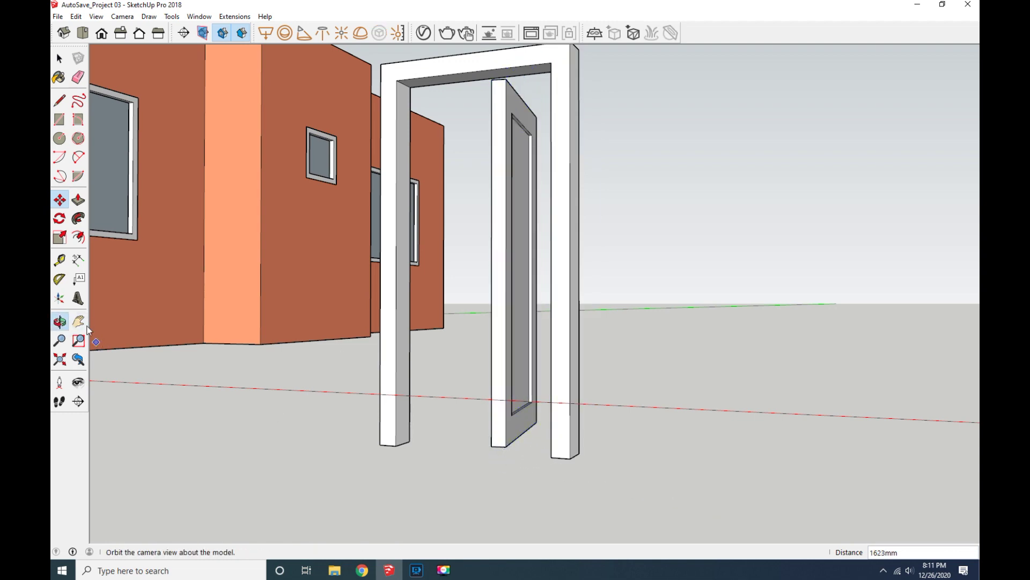
pyautogui.moveTo(242, 413); pyautogui.dragTo(361, 414)
pyautogui.click(59, 200)
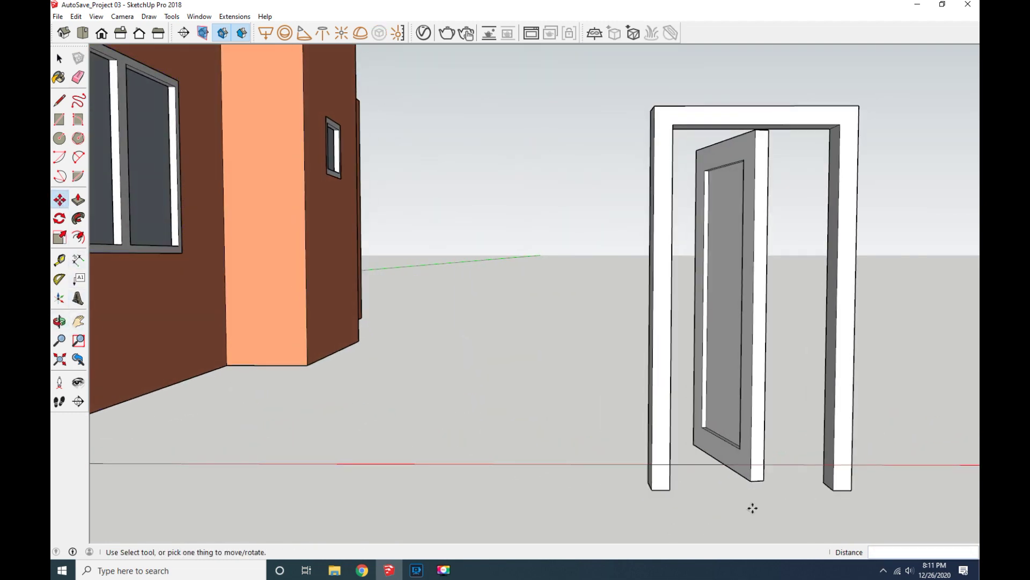
pyautogui.click(789, 486)
pyautogui.scroll(3, 806, 484)
pyautogui.click(824, 482)
# Show the Default Tray so the layer list with Door and Door Jamb appears.
pyautogui.scroll(-4, 706, 476)
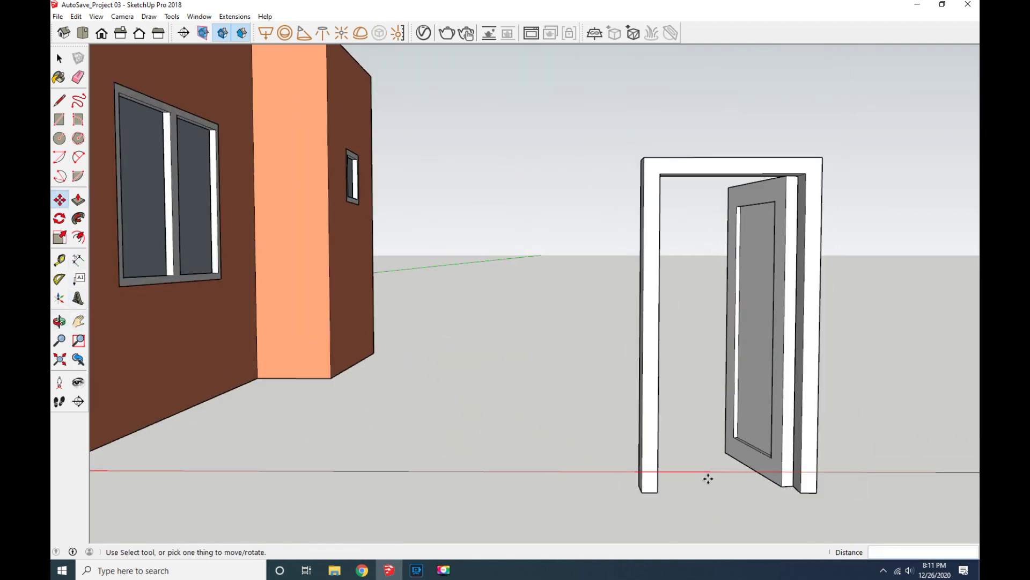
pyautogui.scroll(-2, 495, 409)
pyautogui.scroll(-2, 528, 387)
pyautogui.click(172, 16)
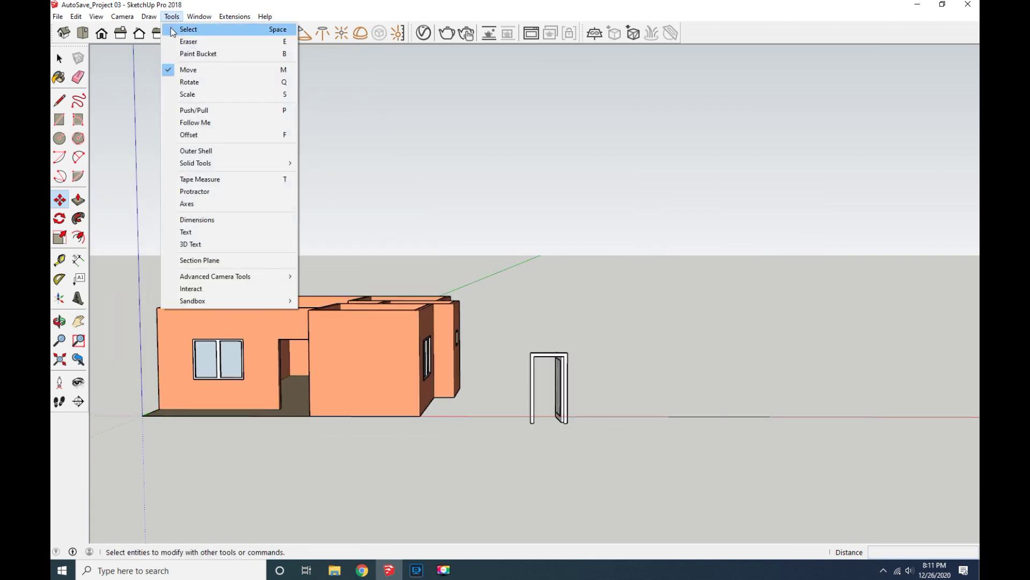
pyautogui.click(330, 30)
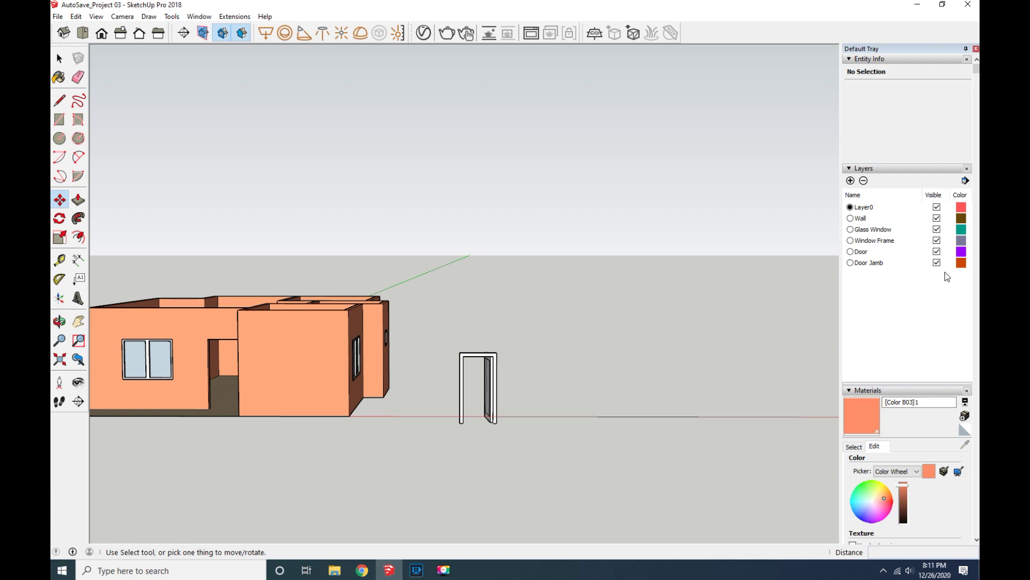
# Hide the Wall, Glass Window, Window Frame and Door layers.
pyautogui.click(937, 218)
pyautogui.click(937, 230)
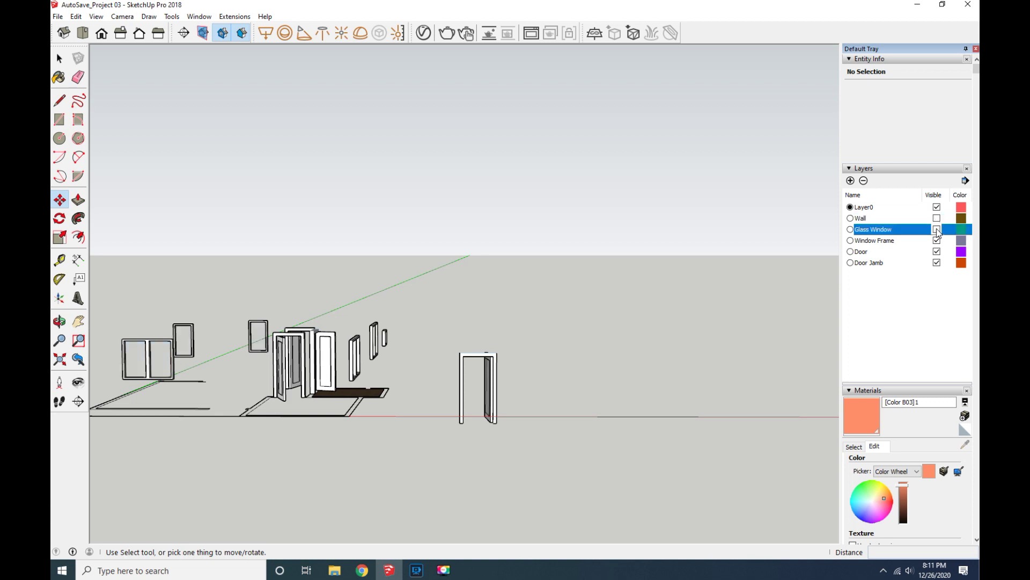
pyautogui.click(937, 240)
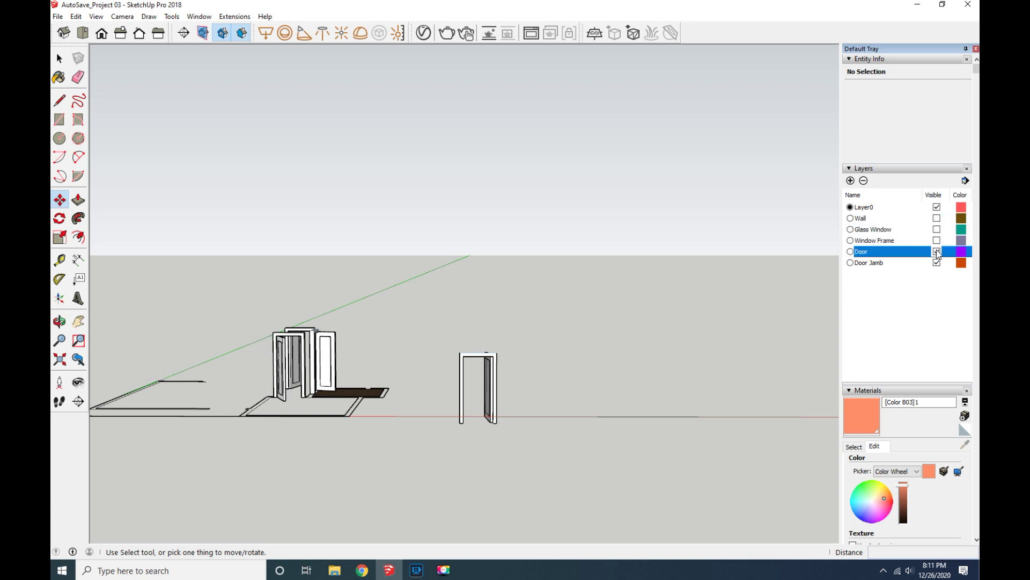
pyautogui.scroll(1, 382, 355)
pyautogui.scroll(2, 376, 357)
pyautogui.scroll(-3, 400, 339)
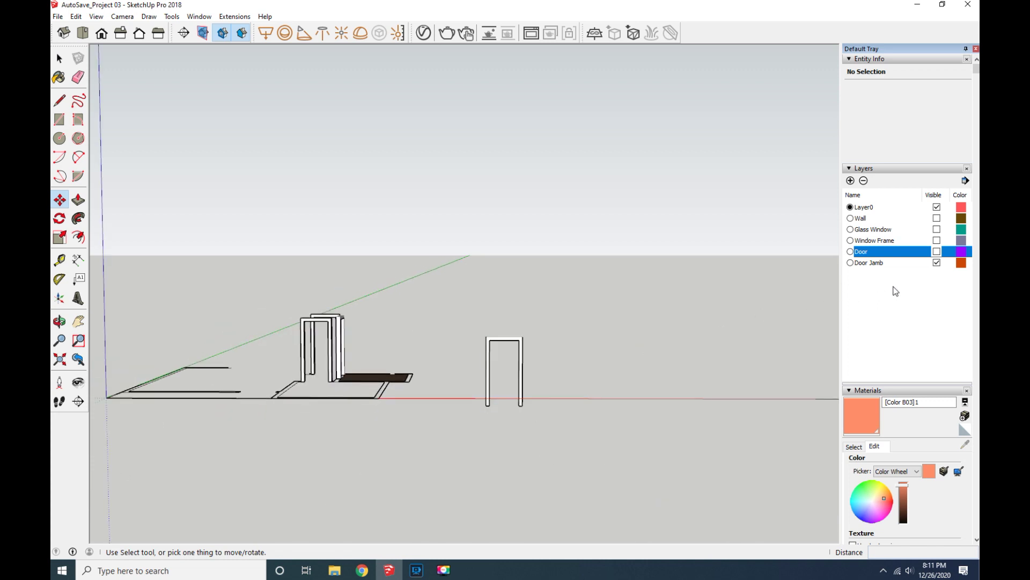
# Pick a light pink swatch from the Colors collection and hide the Door Jamb layer.
pyautogui.press('space')
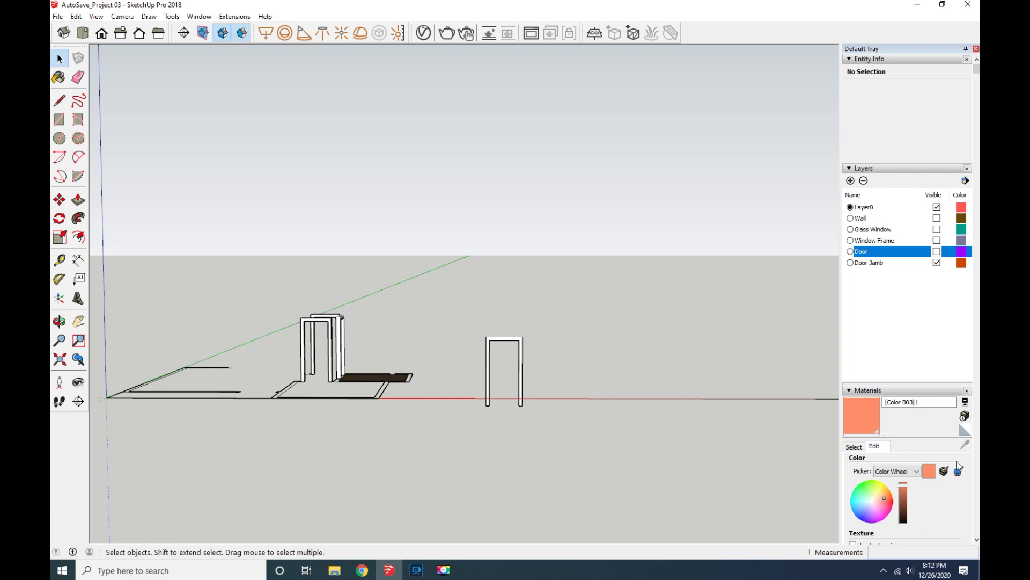
pyautogui.scroll(-5, 907, 430)
pyautogui.click(954, 380)
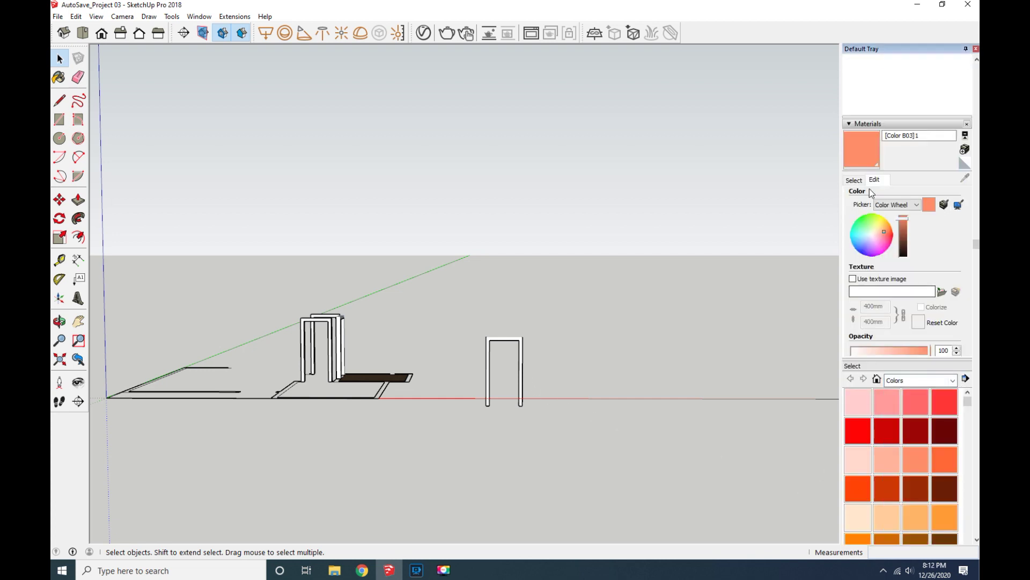
pyautogui.click(858, 460)
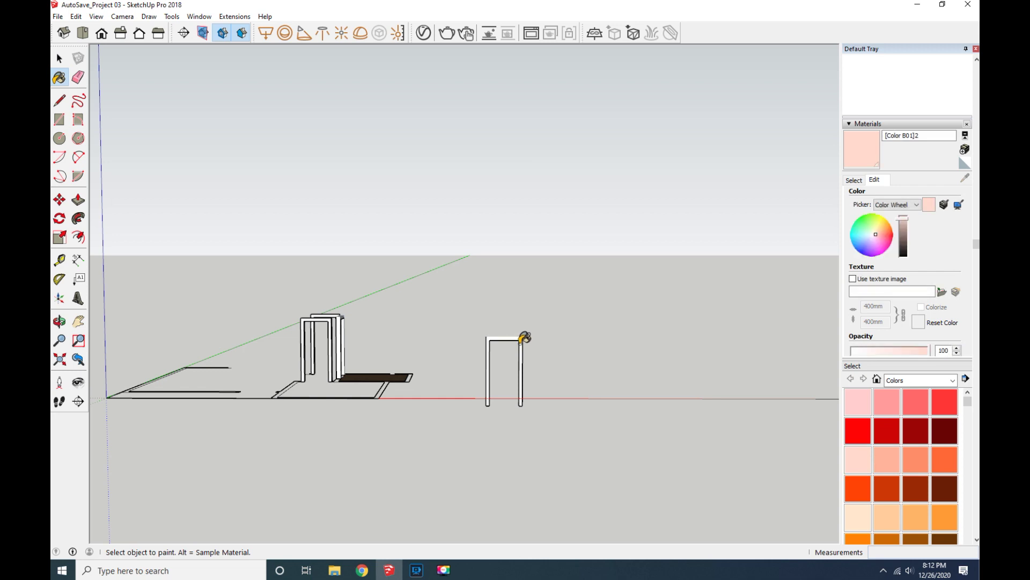
pyautogui.click(59, 59)
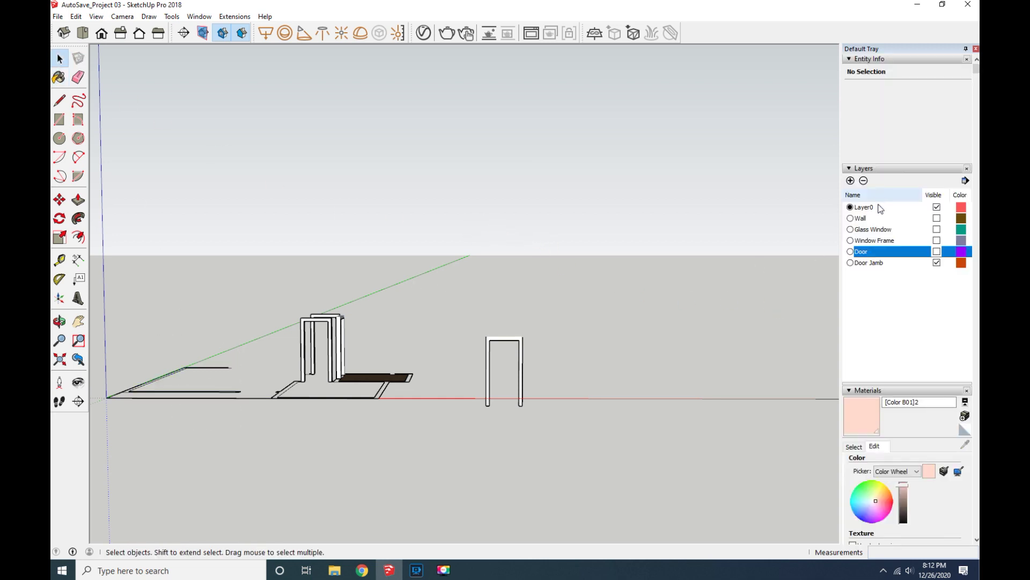
pyautogui.click(936, 263)
# Create a layer named Floor and assign the floor geometry to it.
pyautogui.scroll(-2, 514, 424)
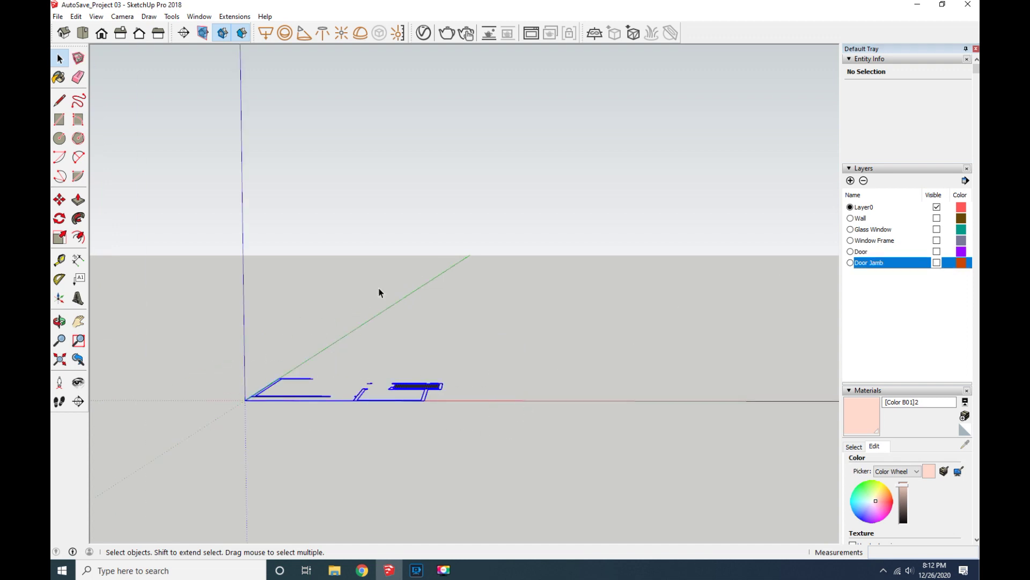
pyautogui.hotkey('ctrl', 'a')
pyautogui.click(850, 180)
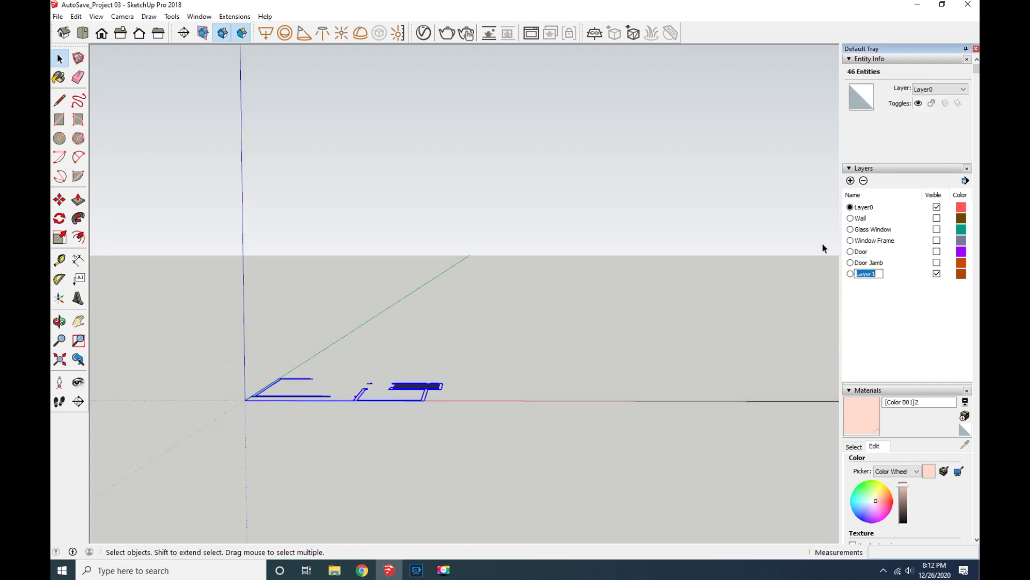
pyautogui.click(808, 310)
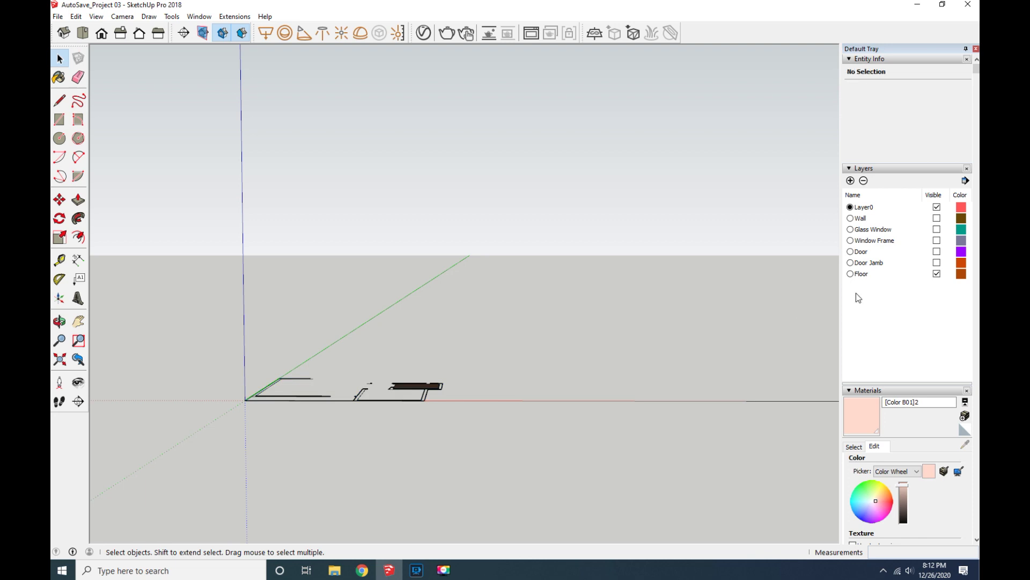
pyautogui.moveTo(238, 382); pyautogui.dragTo(241, 378)
pyautogui.click(941, 89)
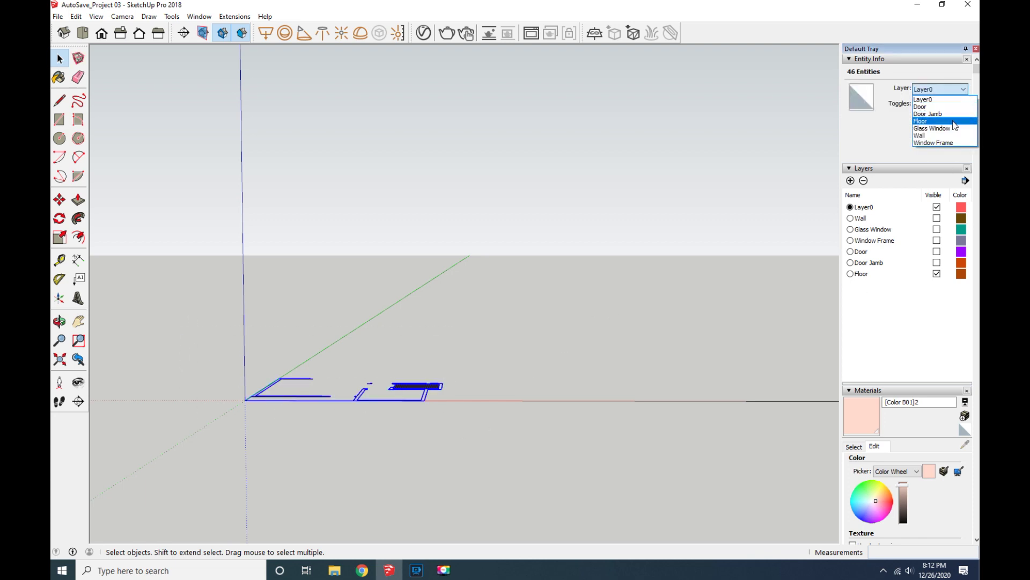
pyautogui.click(921, 145)
# Hide the Floor layer, show Door Jamb again, and select both door jamb groups.
pyautogui.click(936, 274)
pyautogui.click(936, 262)
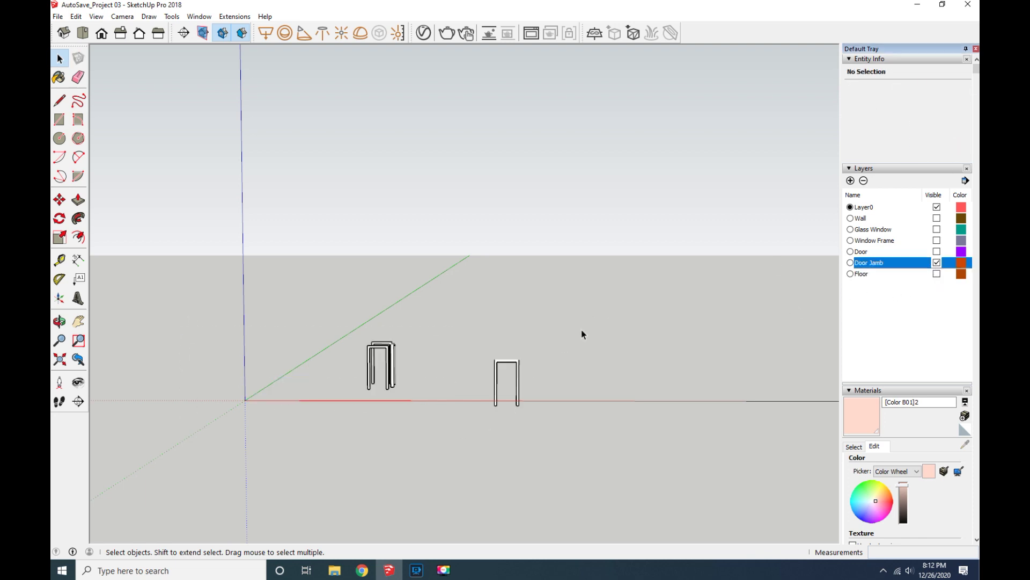
pyautogui.moveTo(549, 454); pyautogui.dragTo(389, 377)
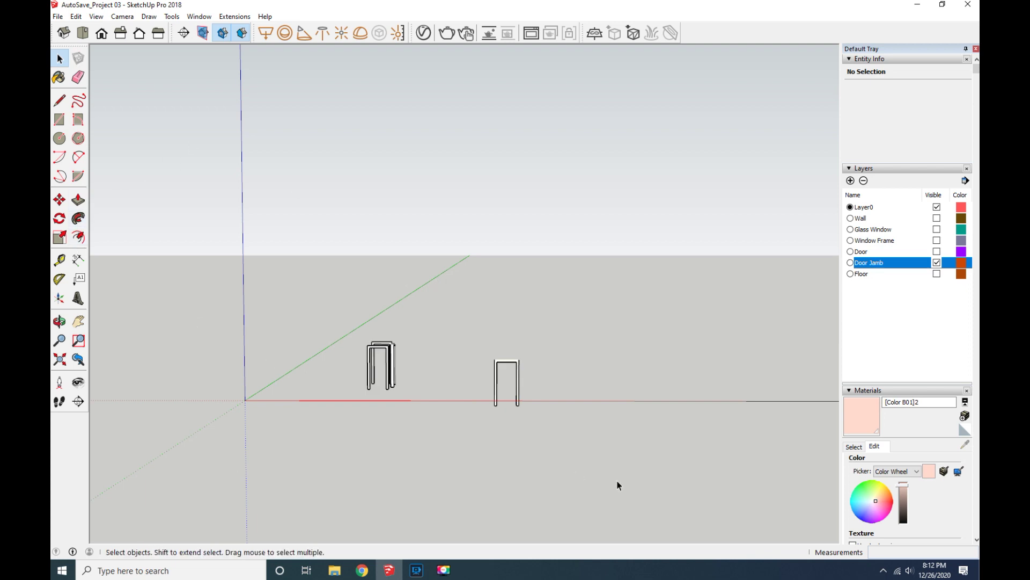
pyautogui.moveTo(616, 483); pyautogui.dragTo(279, 320)
pyautogui.rightClick(386, 341)
# Group the door jambs, orbit around them, then explode the group into separate pieces.
pyautogui.click(405, 219)
pyautogui.click(59, 321)
pyautogui.moveTo(435, 411); pyautogui.dragTo(343, 398)
pyautogui.click(60, 58)
pyautogui.moveTo(612, 483); pyautogui.dragTo(256, 245)
pyautogui.rightClick(405, 293)
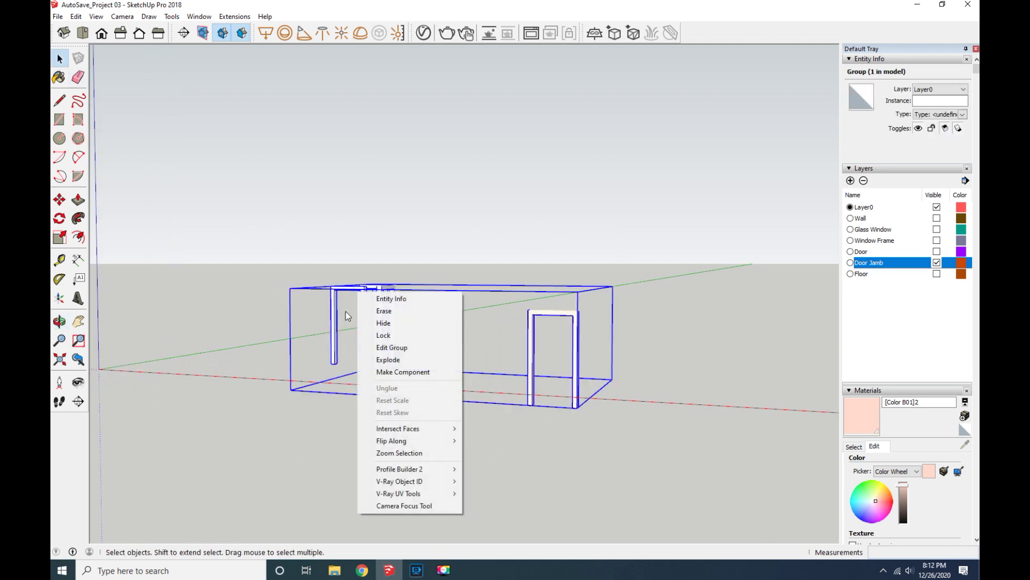
pyautogui.click(430, 360)
pyautogui.moveTo(592, 427); pyautogui.dragTo(494, 333)
pyautogui.click(615, 346)
# Try red and reddish-orange paint on the jambs, grouping the left frames, then undo the paint.
pyautogui.press('b')
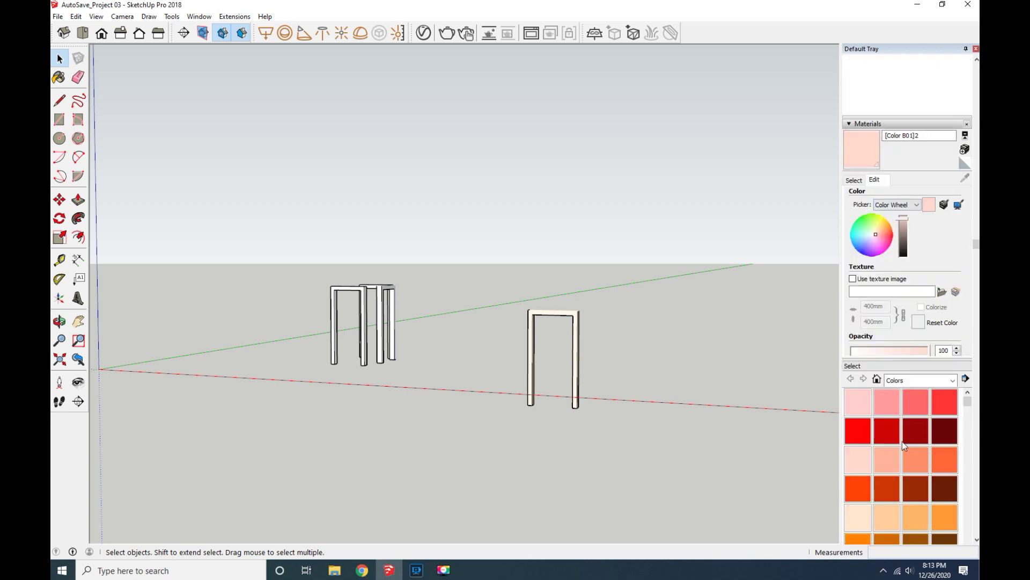
pyautogui.click(886, 431)
pyautogui.click(578, 360)
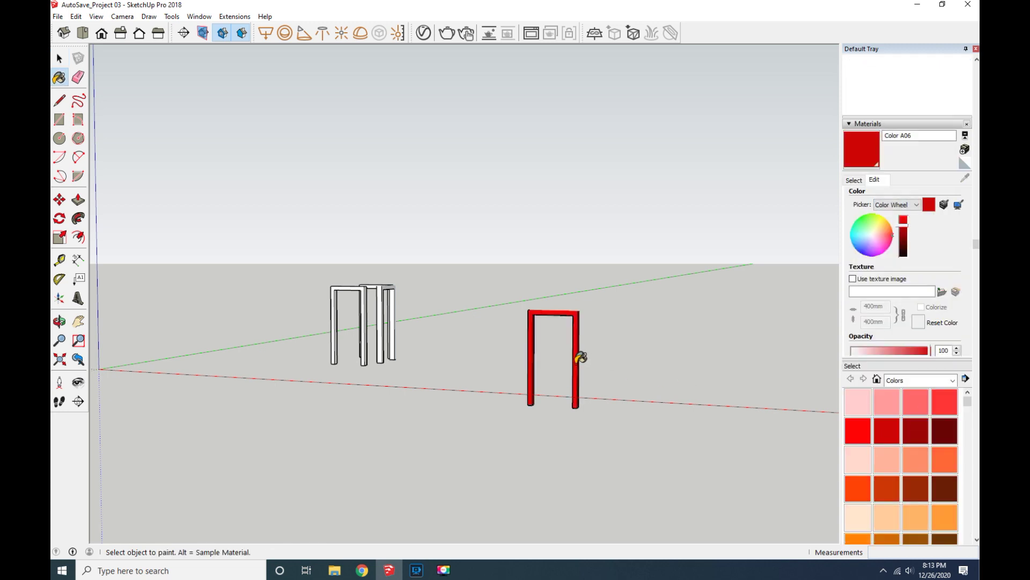
pyautogui.hotkey('ctrl', 'z')
pyautogui.press('space')
pyautogui.moveTo(623, 460); pyautogui.dragTo(408, 349)
pyautogui.rightClick(390, 312)
pyautogui.click(451, 418)
pyautogui.click(887, 488)
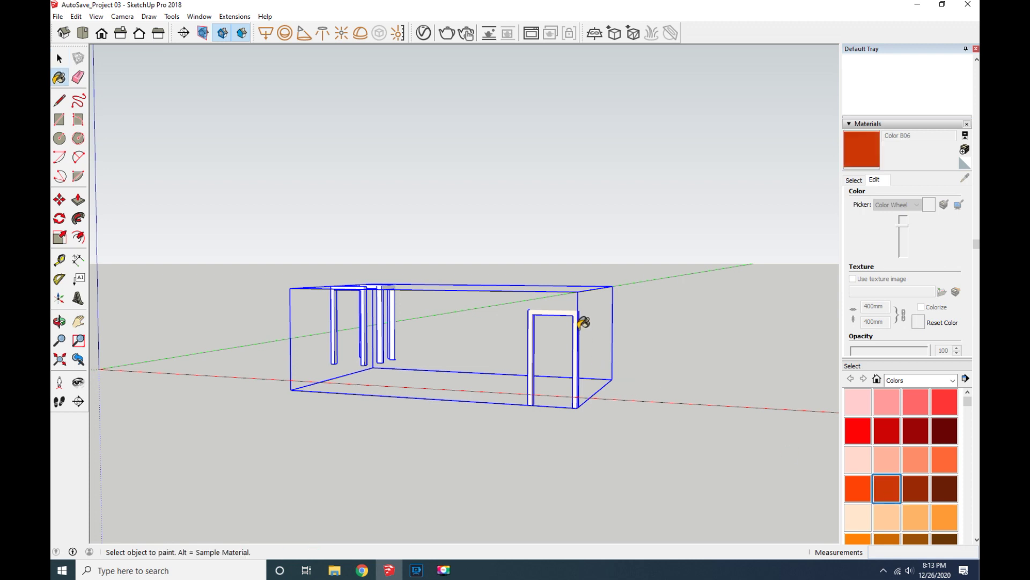
pyautogui.click(581, 327)
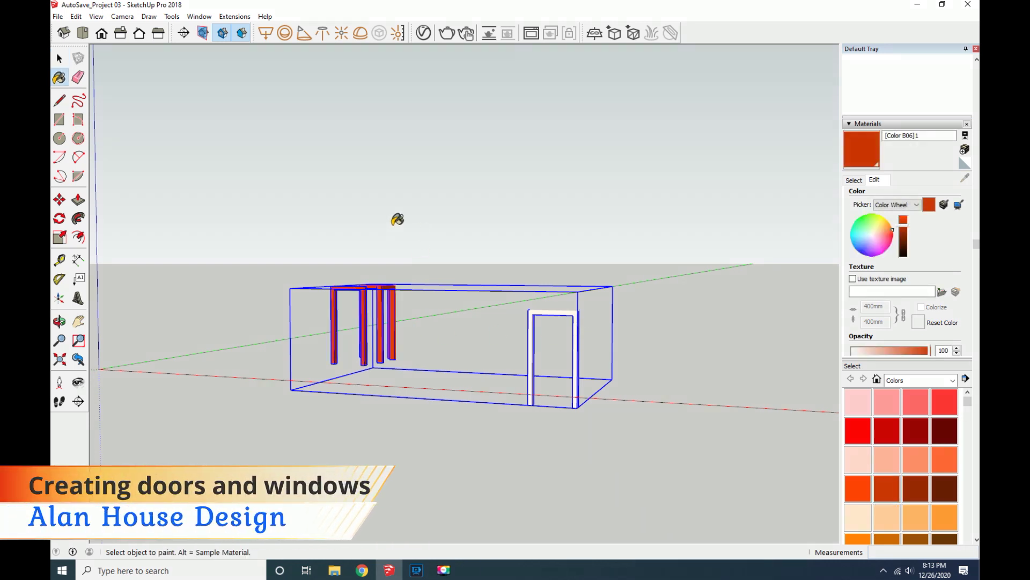
pyautogui.press('space')
pyautogui.click(594, 384)
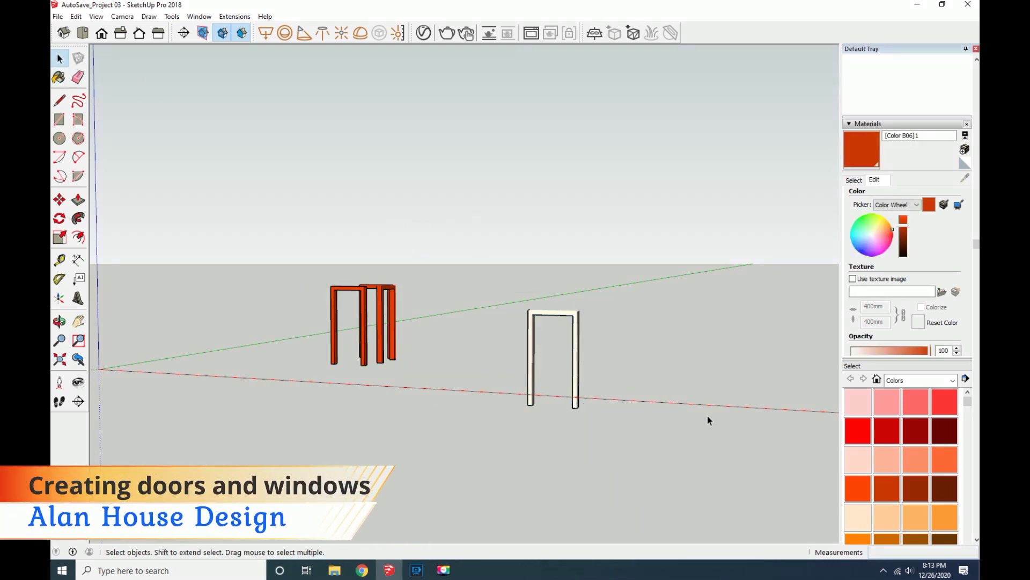
pyautogui.hotkey('ctrl', 'z')
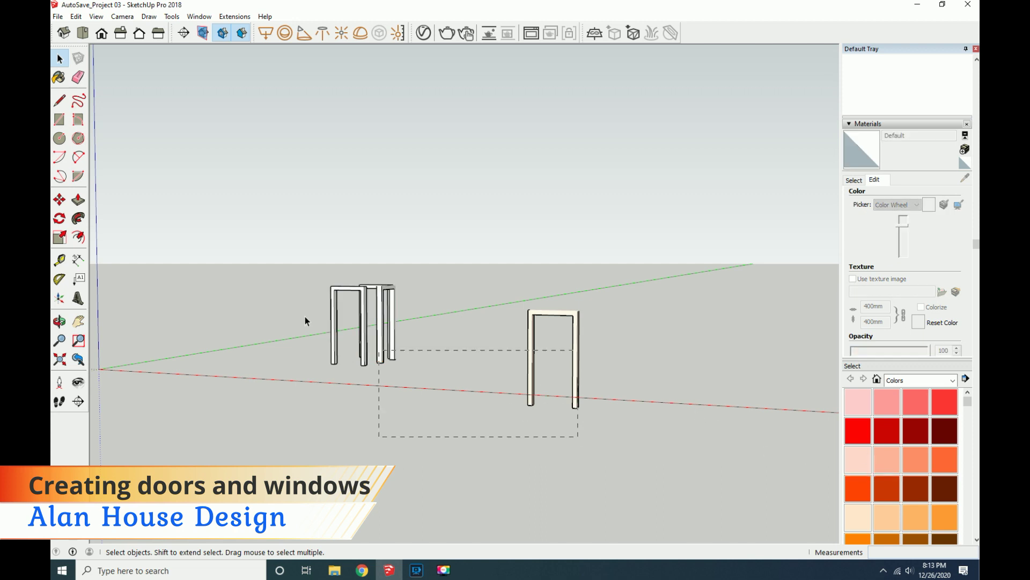
# Paint the right and back-left door jambs orange, then select everything.
pyautogui.click(349, 296)
pyautogui.rightClick(350, 297)
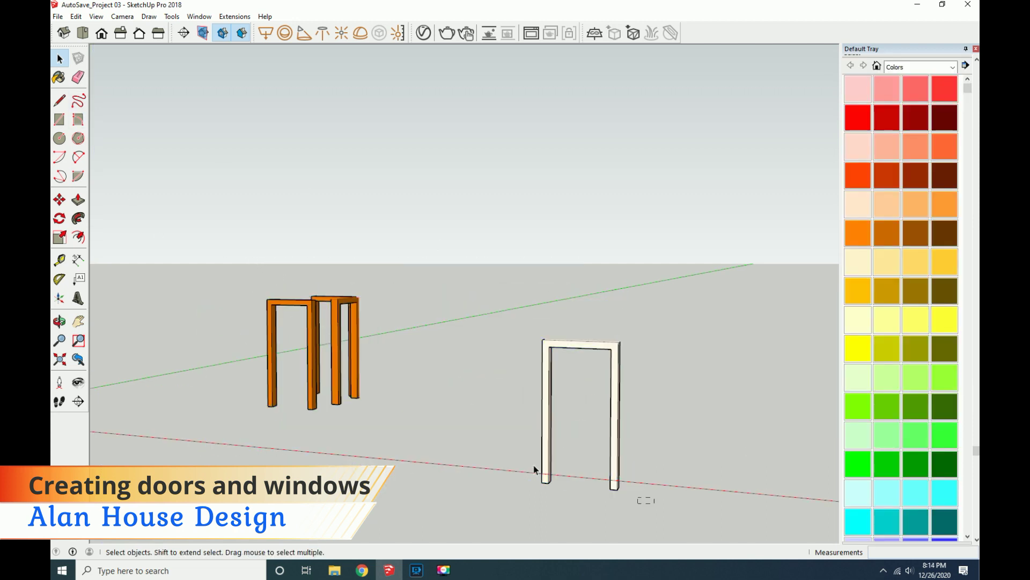
pyautogui.click(534, 470)
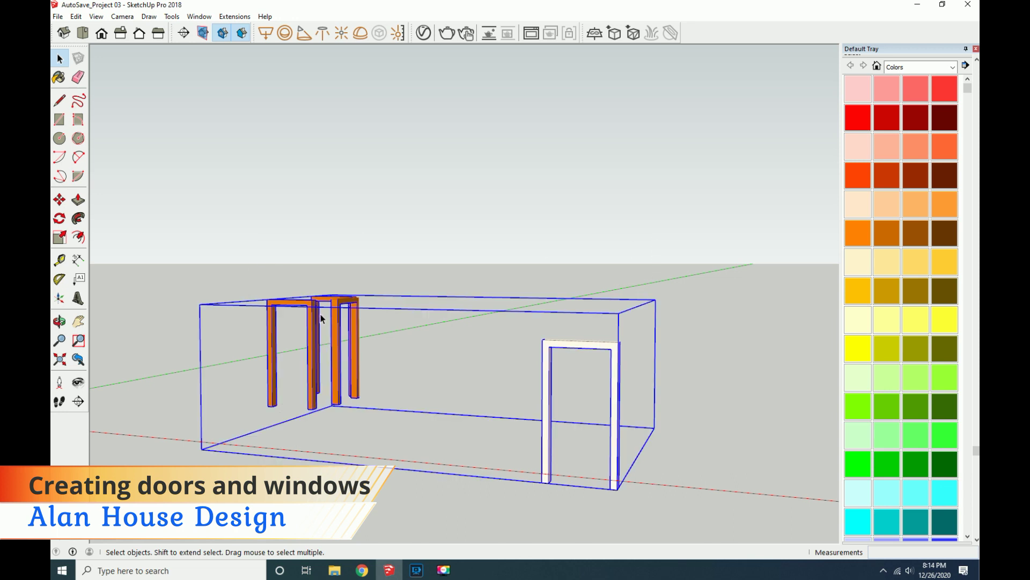
pyautogui.rightClick(337, 318)
pyautogui.click(439, 380)
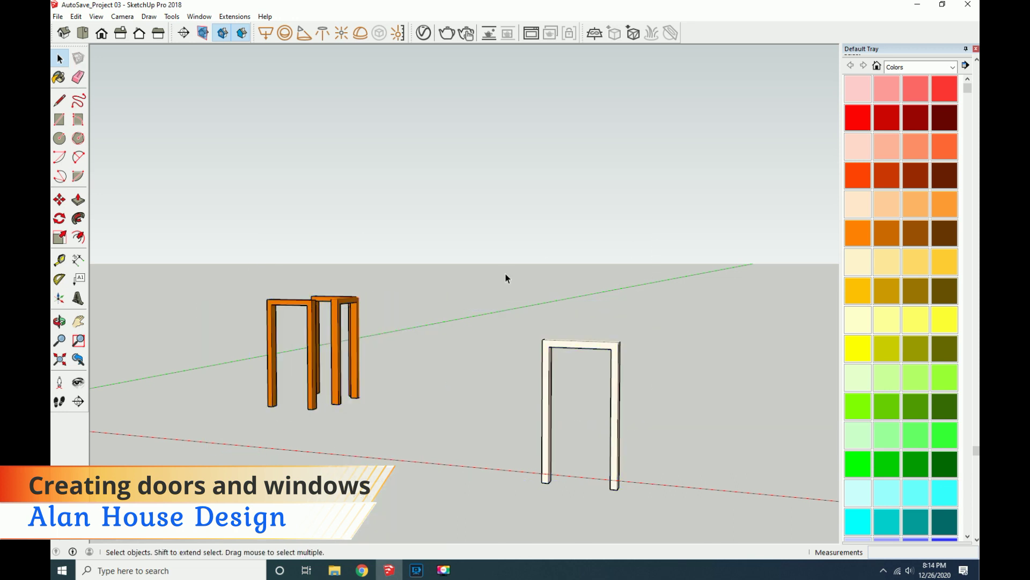
pyautogui.click(860, 235)
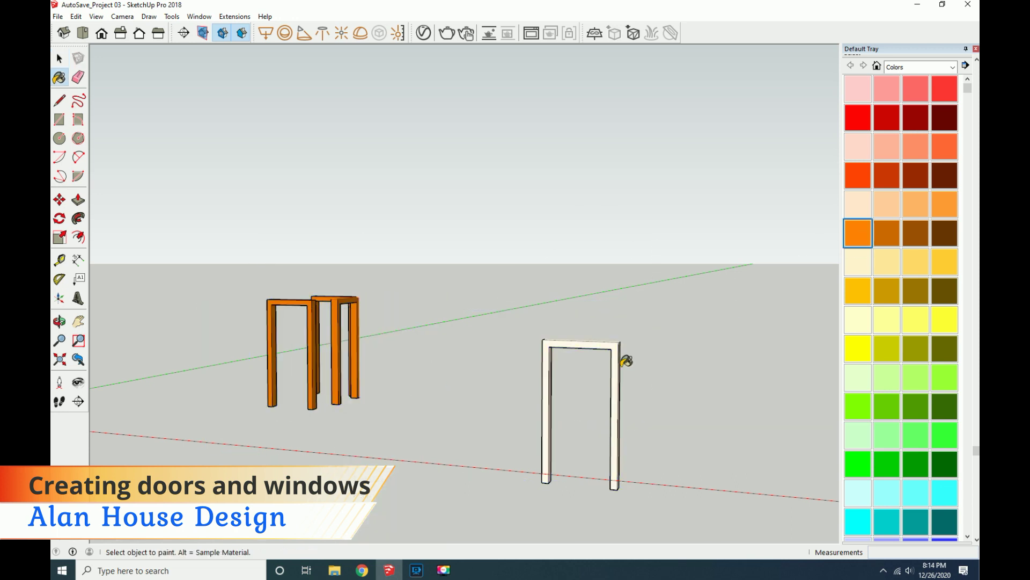
pyautogui.click(616, 364)
pyautogui.click(343, 297)
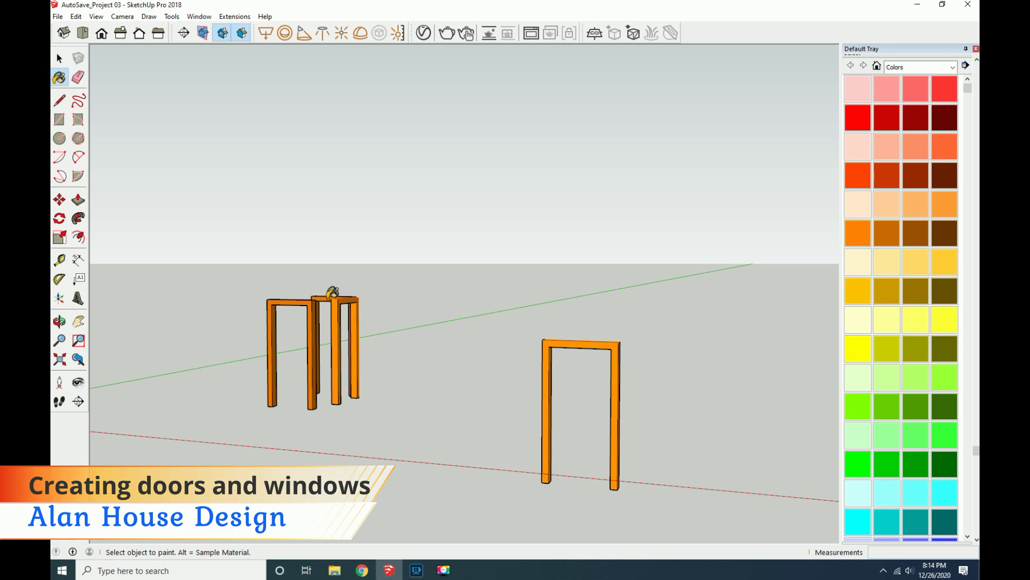
pyautogui.press('space')
pyautogui.hotkey('ctrl', 'a')
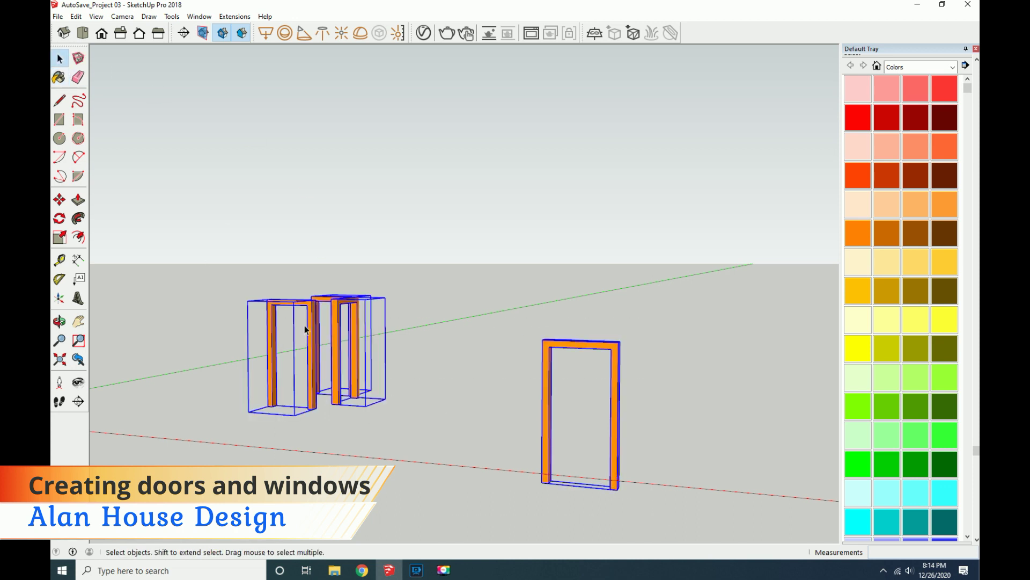
pyautogui.rightClick(338, 346)
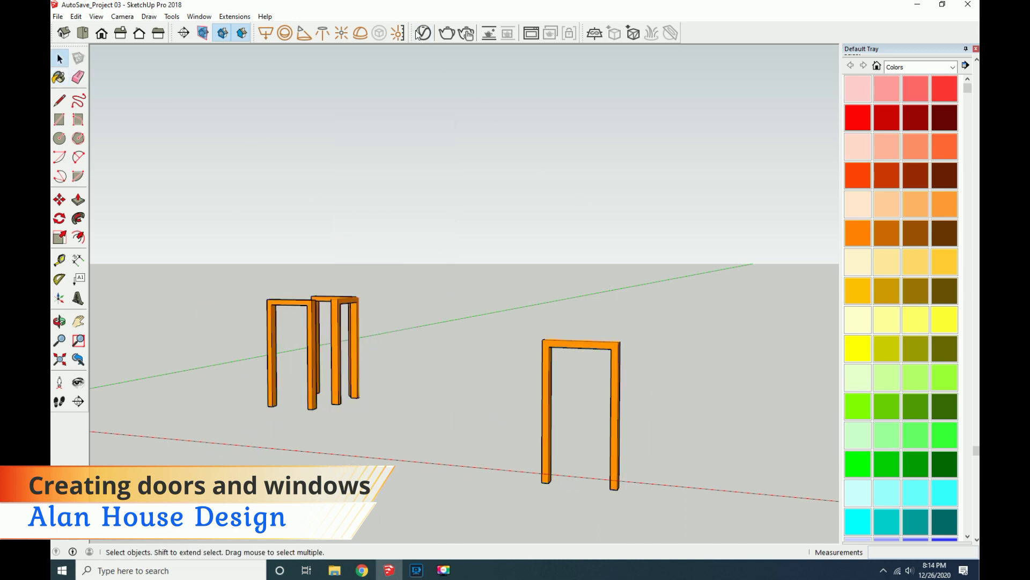
pyautogui.click(422, 33)
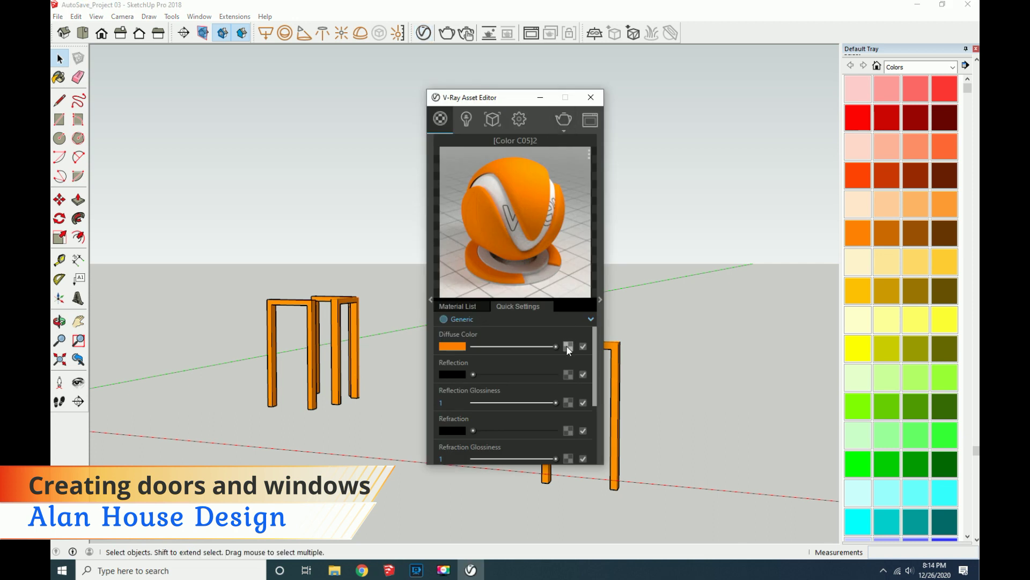
# Use a bitmap for the diffuse colour, browsing Downloads > Vray Texture > Wood 1000 x 1000.
pyautogui.click(569, 348)
pyautogui.click(524, 301)
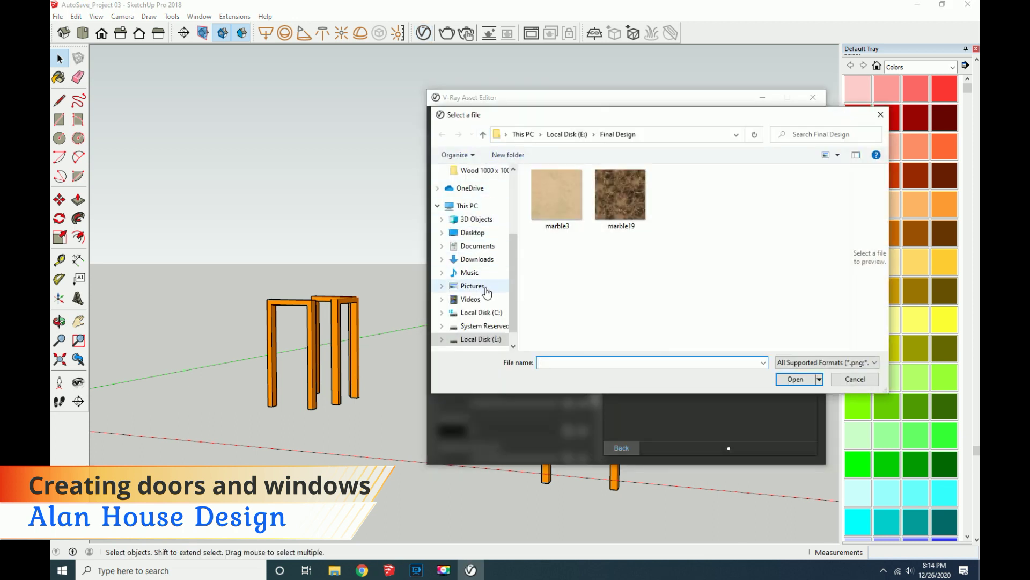
pyautogui.click(476, 259)
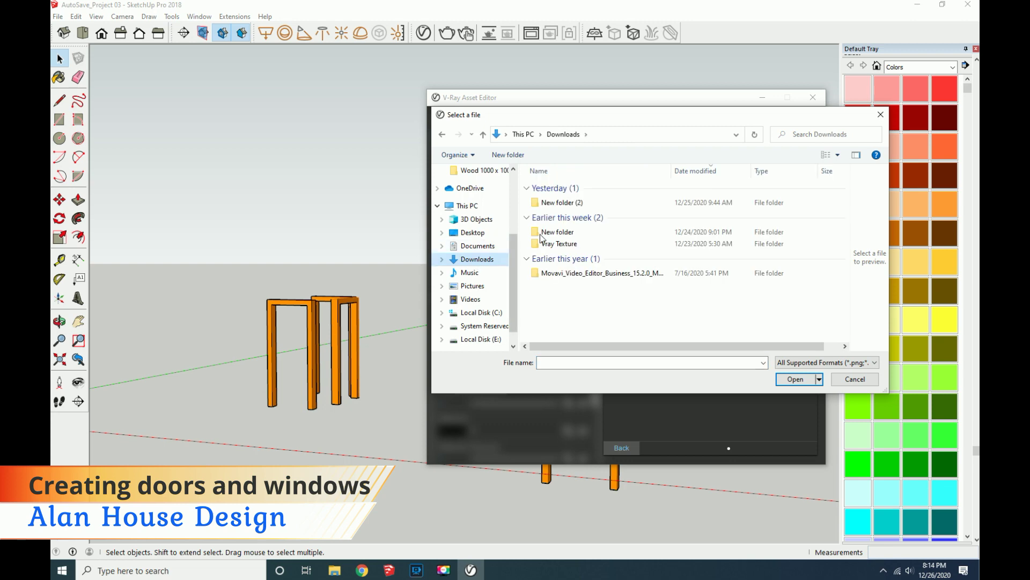
pyautogui.doubleClick(568, 240)
pyautogui.scroll(-2, 585, 317)
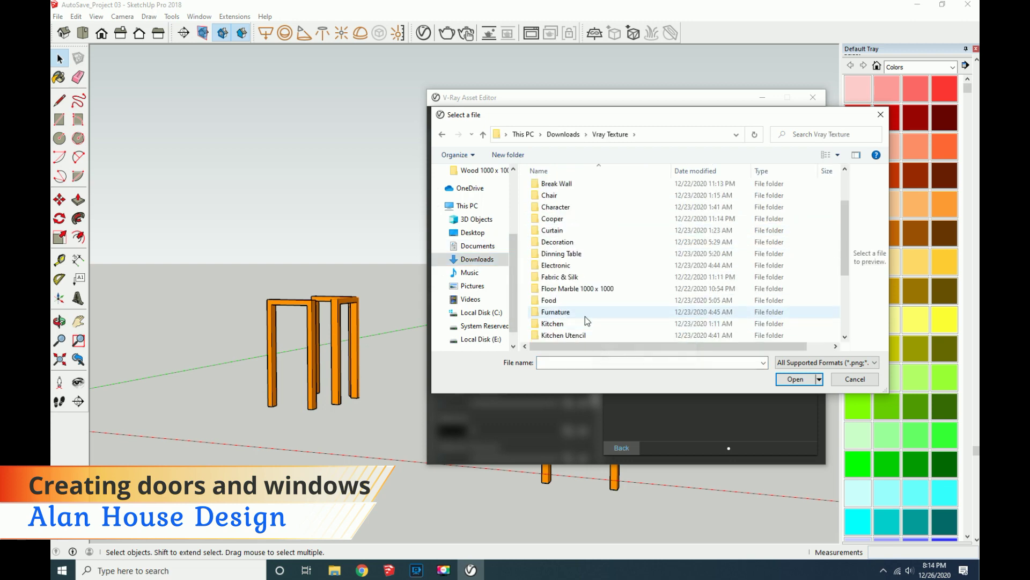
pyautogui.scroll(-3, 585, 305)
pyautogui.scroll(-1, 585, 307)
pyautogui.scroll(-1, 585, 322)
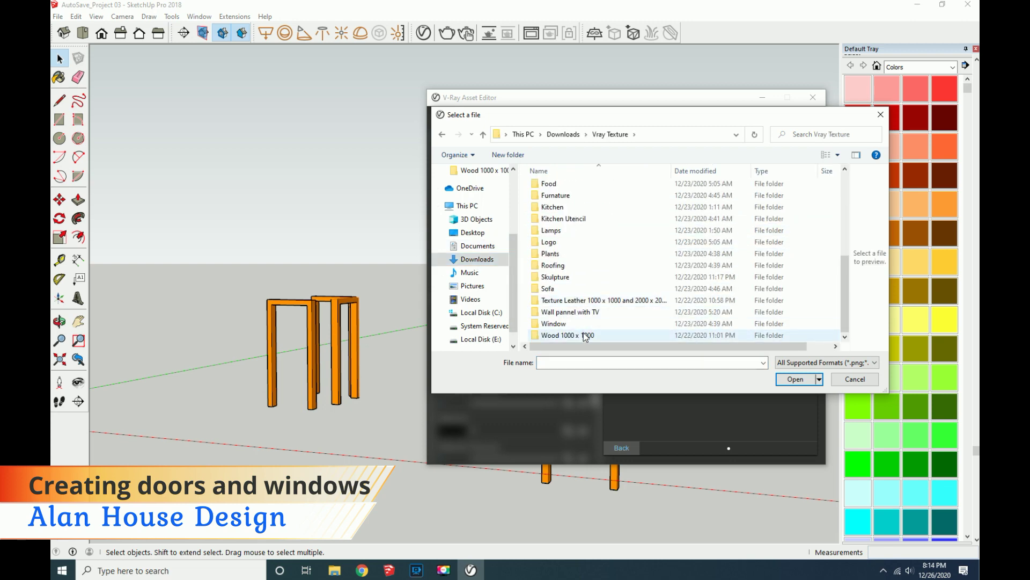
pyautogui.doubleClick(584, 334)
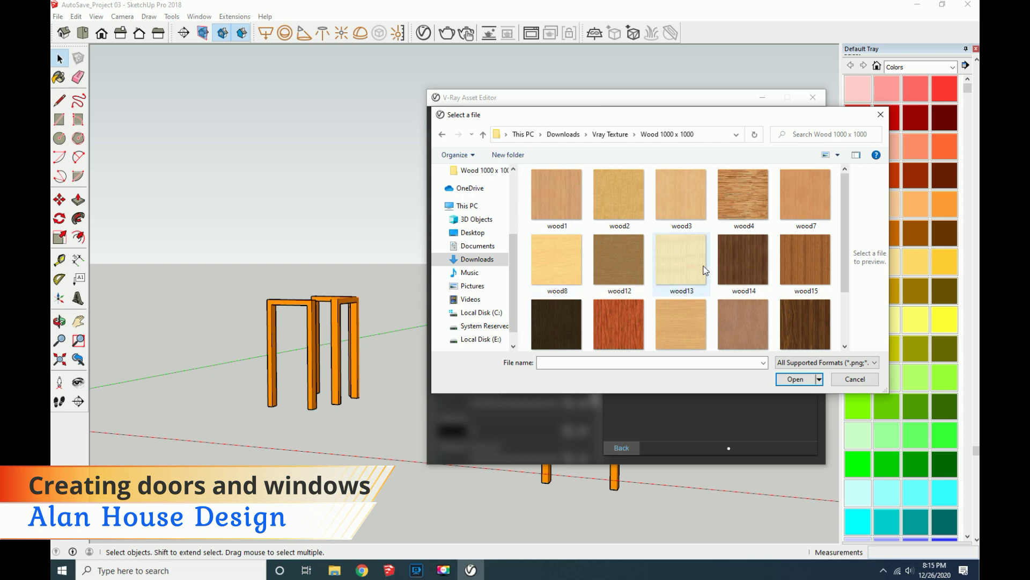
# Load the dark wood29 image as the diffuse texture and close the material editor.
pyautogui.scroll(-1, 627, 280)
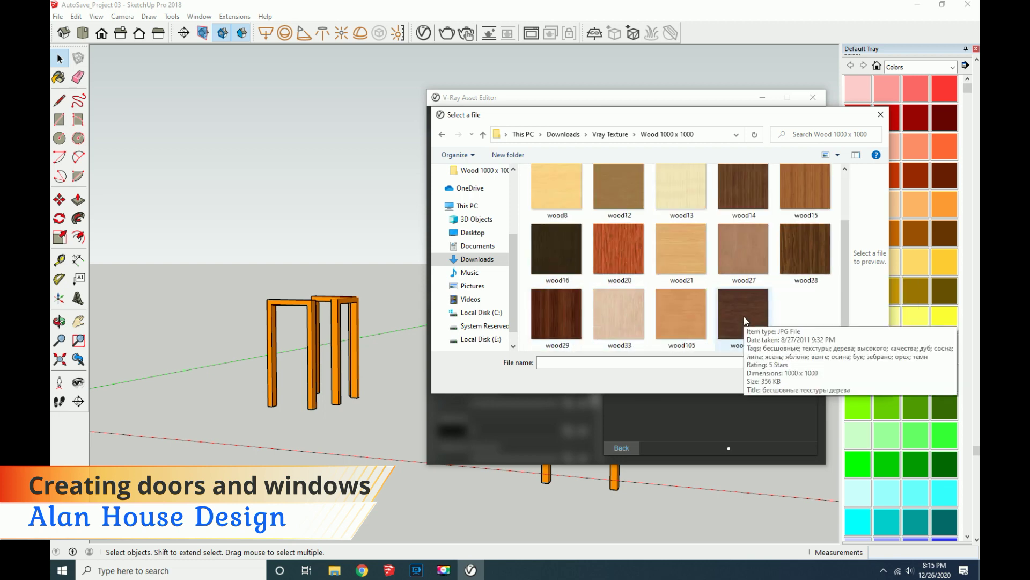
pyautogui.doubleClick(580, 321)
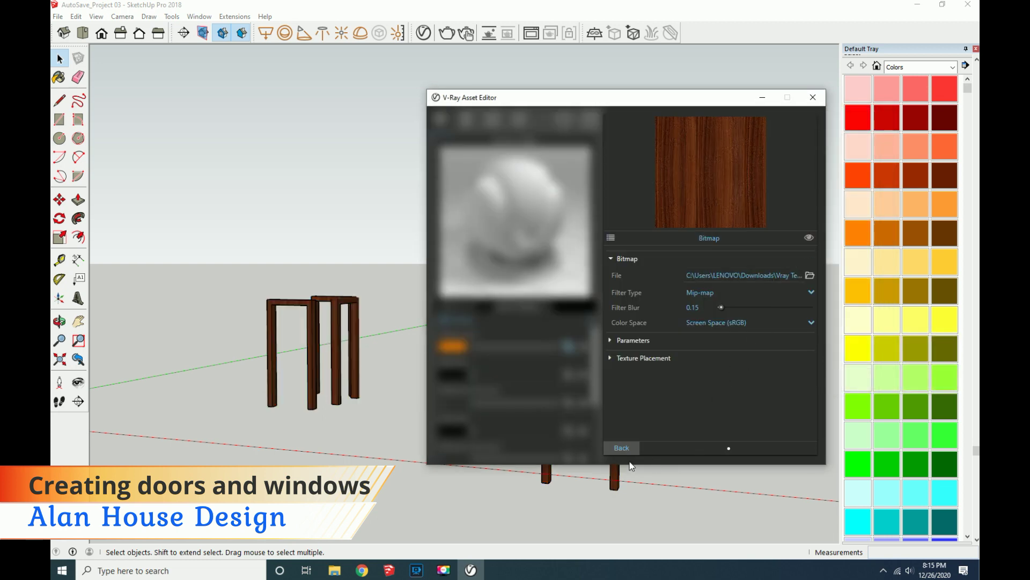
pyautogui.click(623, 448)
pyautogui.scroll(-1, 667, 433)
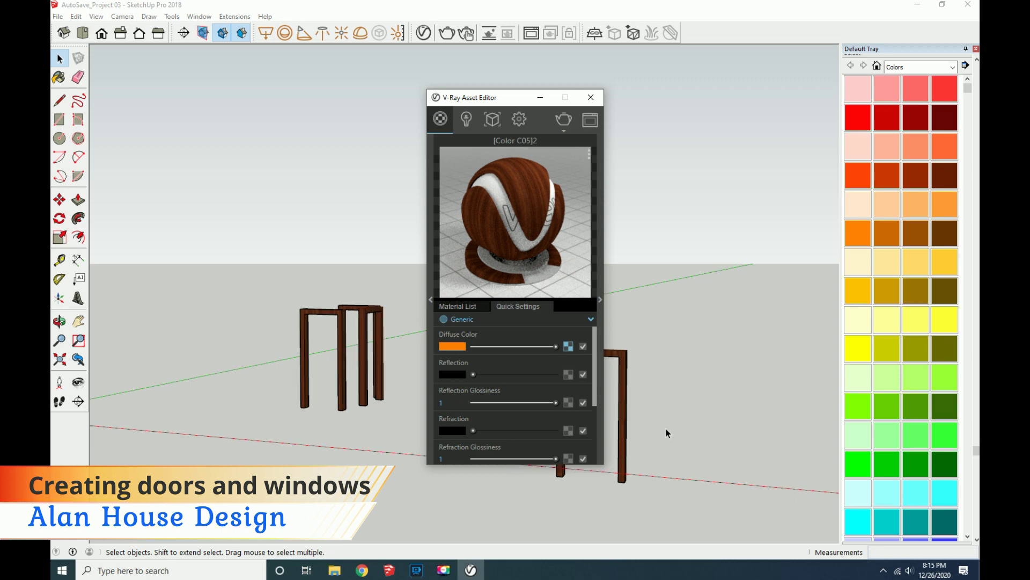
pyautogui.scroll(-2, 553, 432)
pyautogui.scroll(-2, 553, 435)
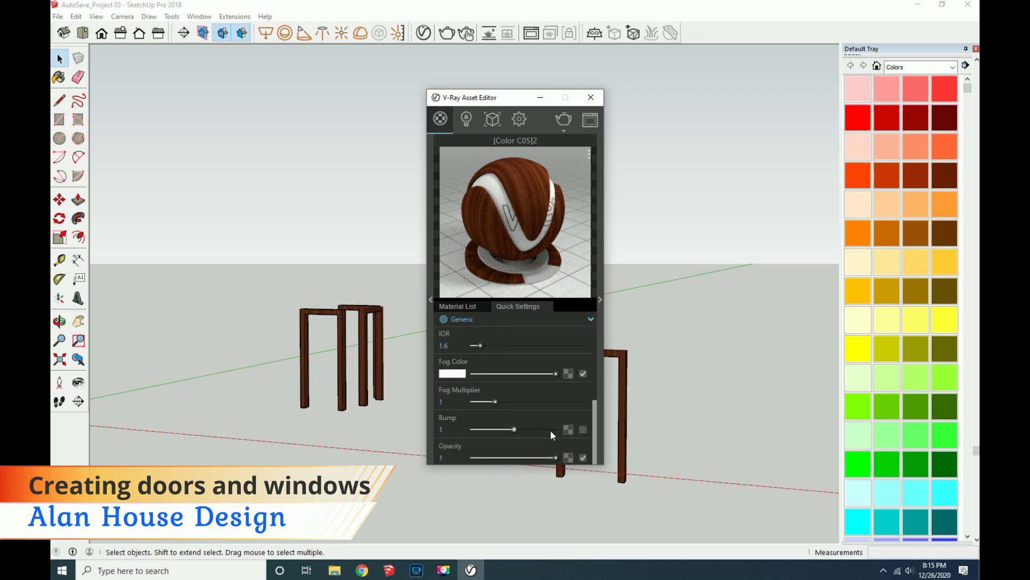
pyautogui.click(591, 97)
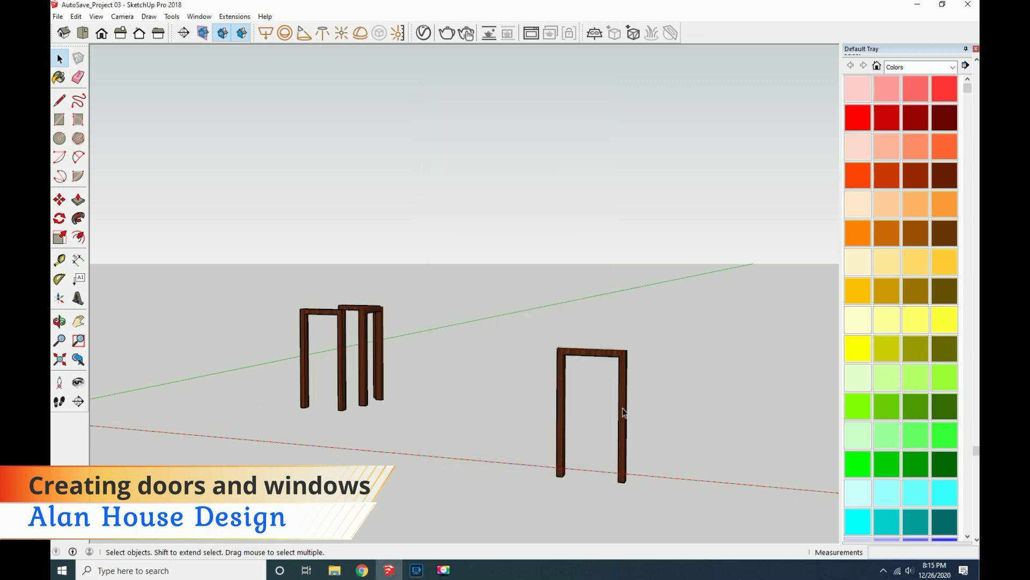
# Hide the Door Jamb layer and make the Door layer visible.
pyautogui.scroll(3, 639, 405)
pyautogui.scroll(1, 642, 404)
pyautogui.scroll(-3, 641, 404)
pyautogui.scroll(-2, 638, 401)
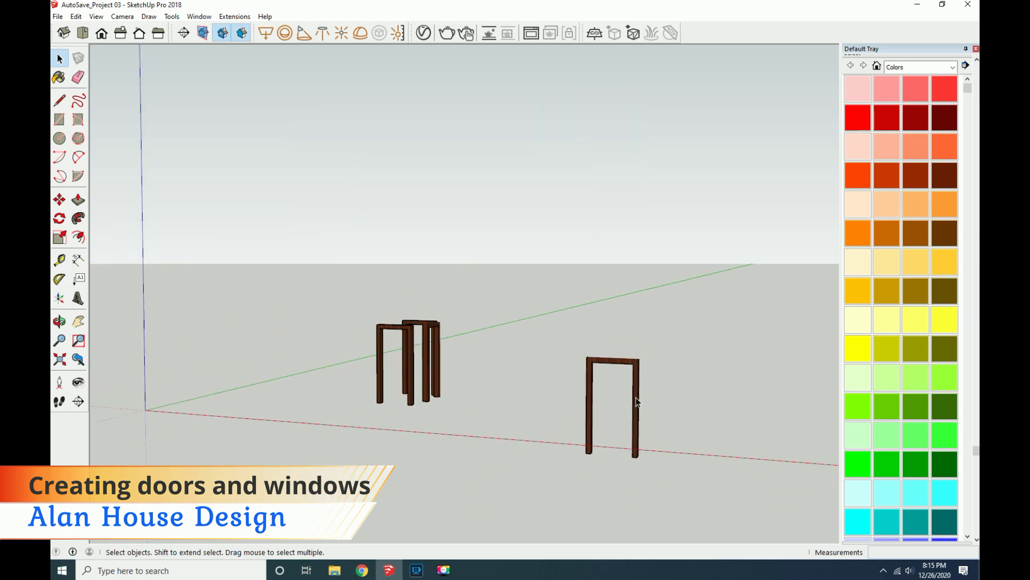
pyautogui.scroll(-1, 638, 402)
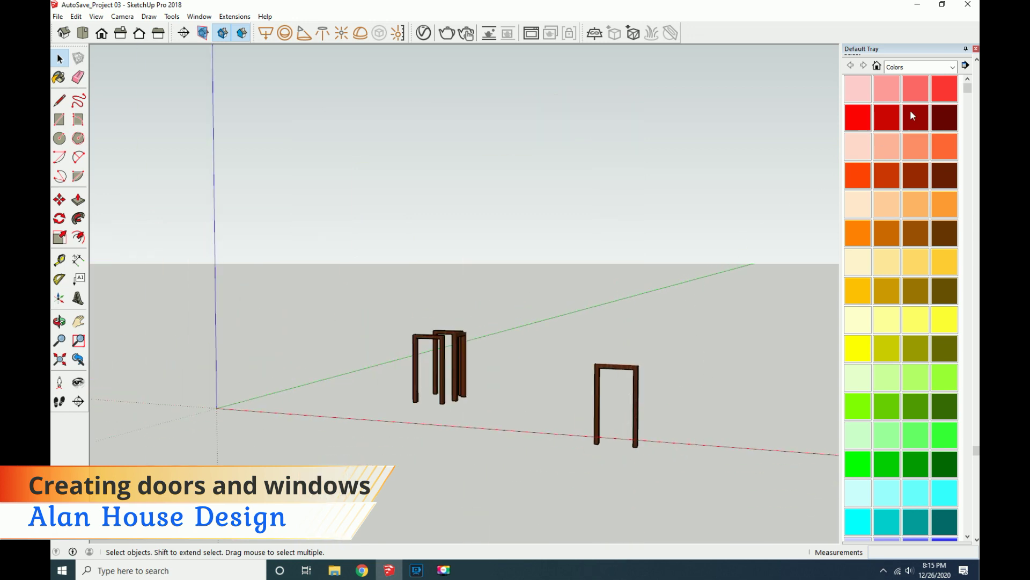
pyautogui.scroll(5, 911, 111)
pyautogui.click(937, 274)
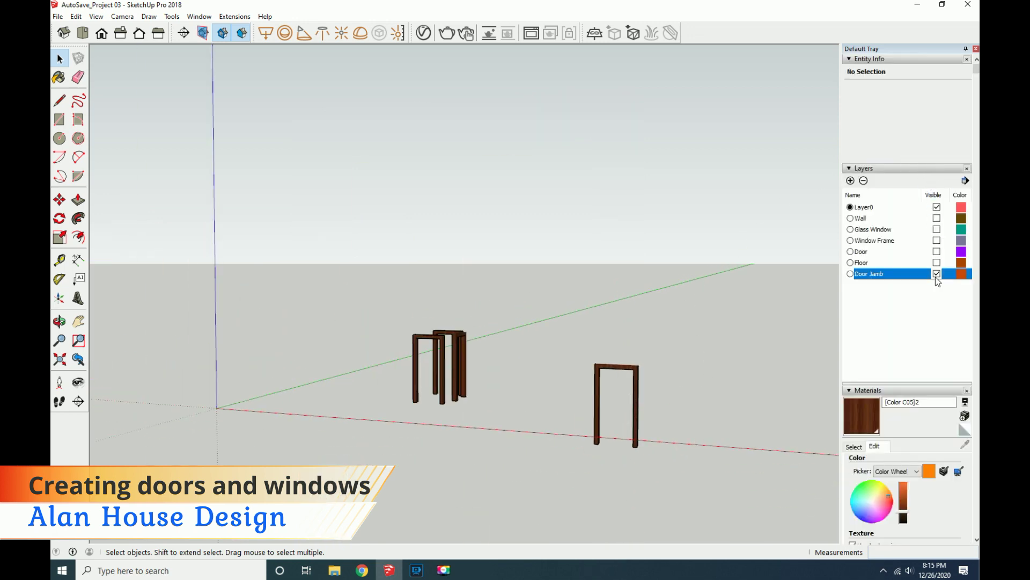
pyautogui.click(936, 273)
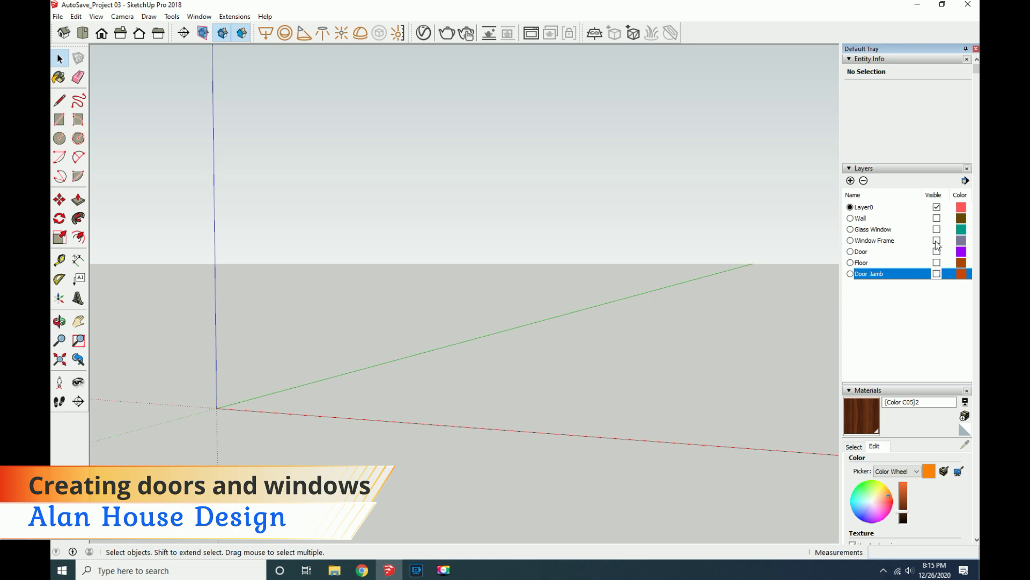
pyautogui.click(937, 252)
# Turn on the Floor, Window Frame, Glass Window and Wall layers.
pyautogui.scroll(-2, 683, 310)
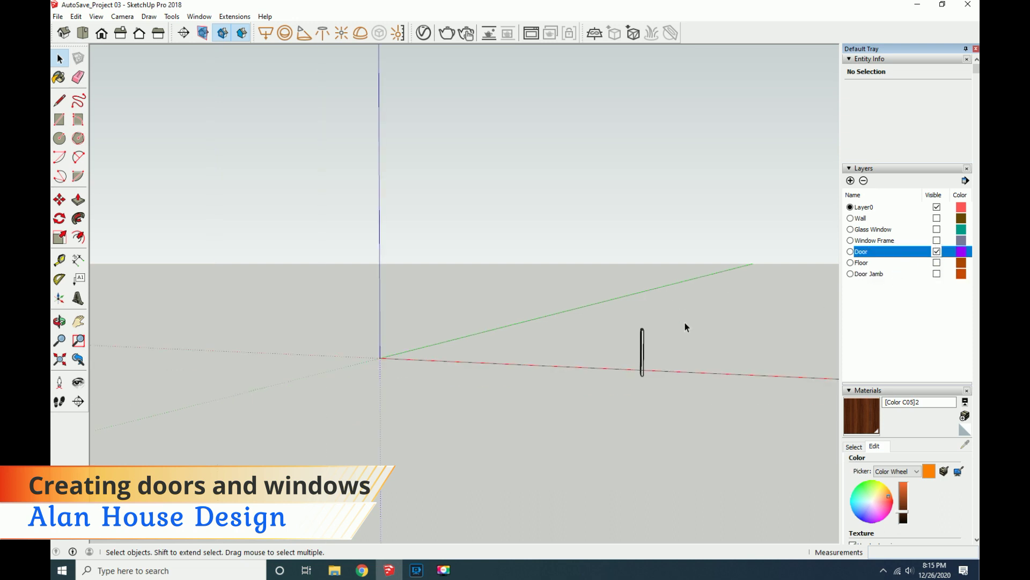
pyautogui.scroll(4, 685, 316)
pyautogui.scroll(-3, 685, 317)
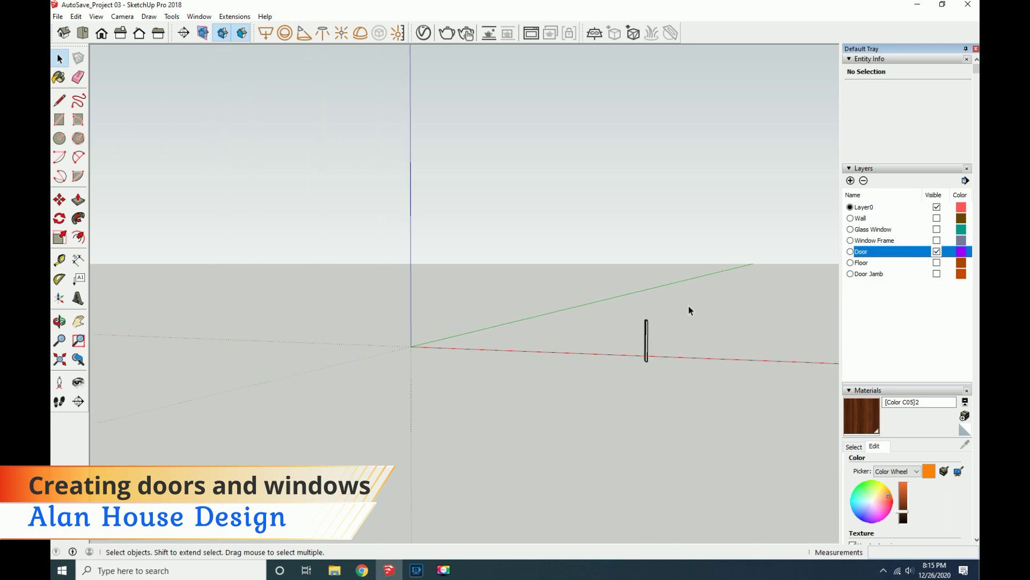
pyautogui.click(937, 263)
pyautogui.click(936, 240)
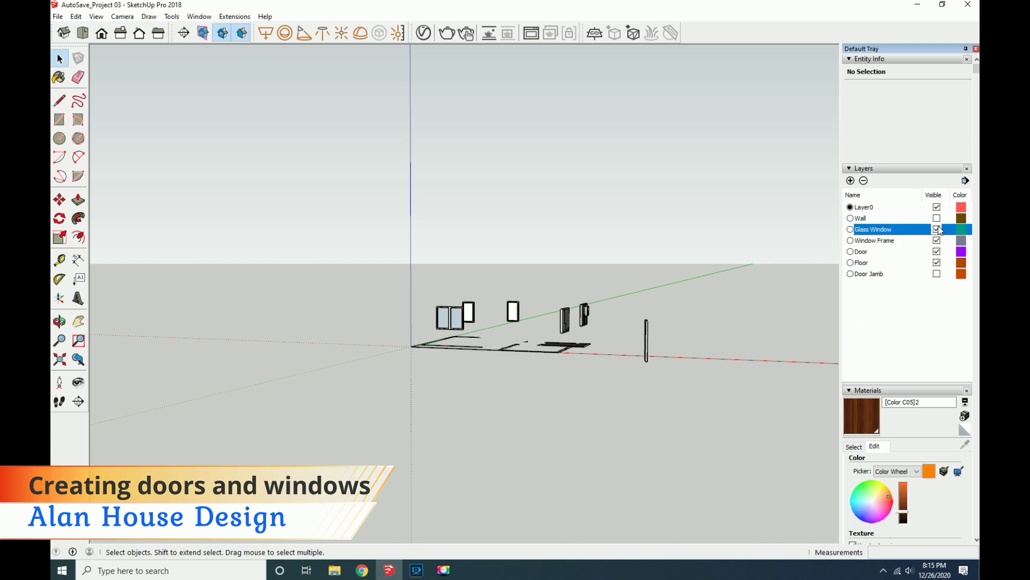
pyautogui.click(936, 218)
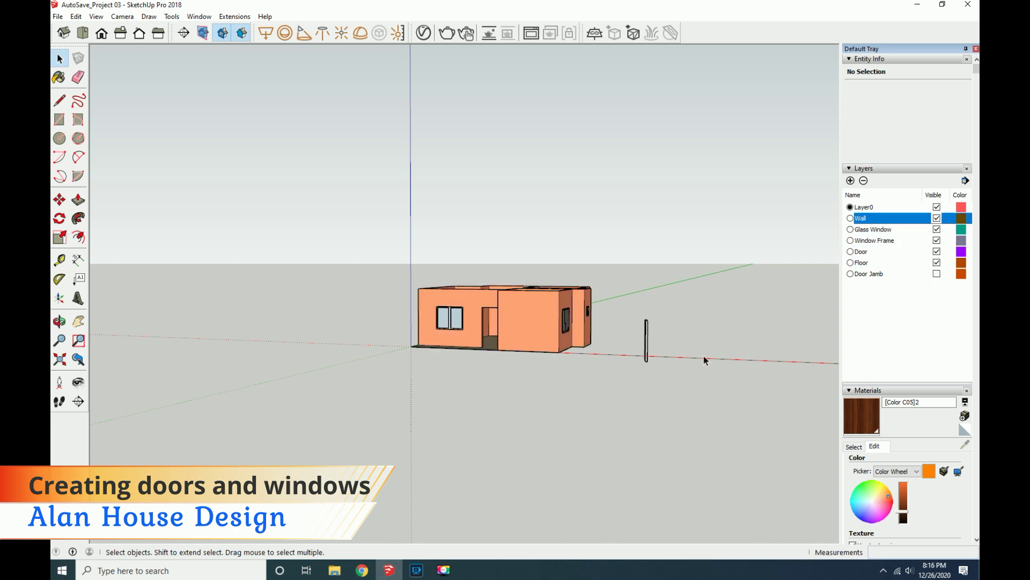
# Orbit above the house to view the rooms and turn the Door Jamb layer back on.
pyautogui.click(59, 321)
pyautogui.moveTo(483, 322); pyautogui.dragTo(552, 410)
pyautogui.scroll(3, 522, 310)
pyautogui.moveTo(522, 310); pyautogui.dragTo(585, 310)
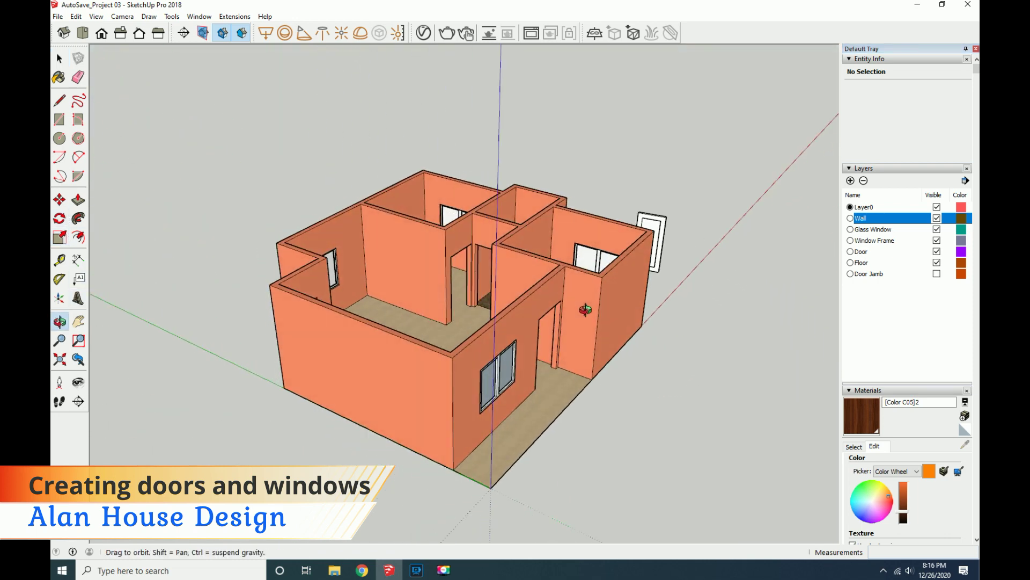
pyautogui.click(937, 274)
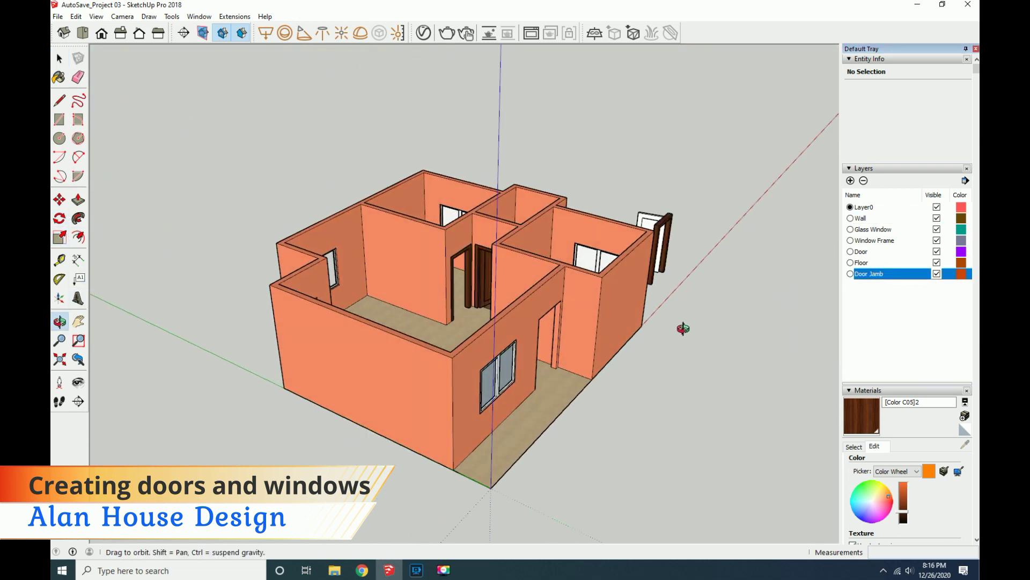
pyautogui.scroll(3, 482, 279)
pyautogui.scroll(3, 494, 284)
pyautogui.scroll(3, 507, 288)
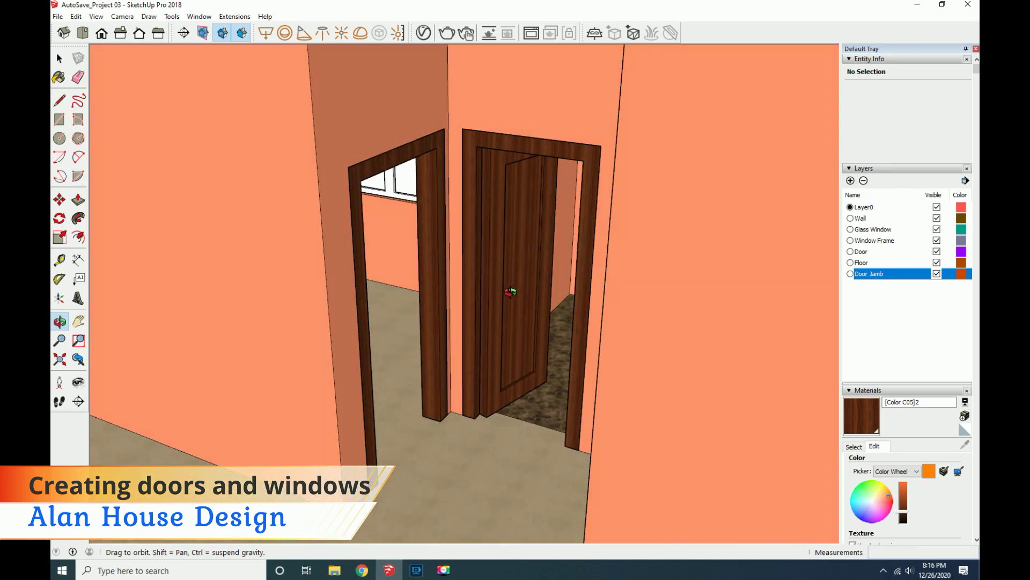
pyautogui.scroll(-3, 510, 290)
pyautogui.scroll(-3, 426, 306)
pyautogui.scroll(-2, 483, 311)
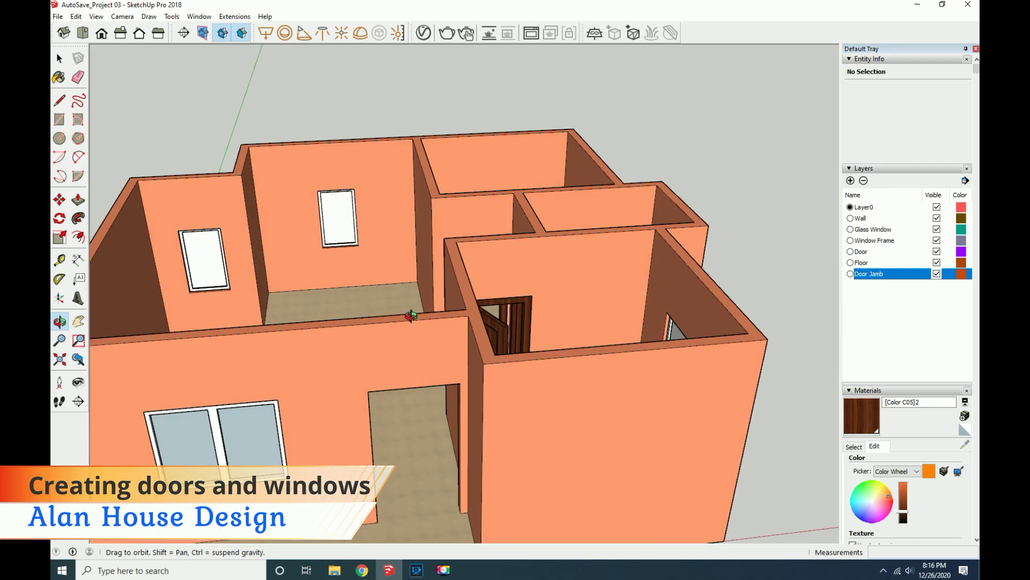
pyautogui.scroll(2, 409, 315)
pyautogui.scroll(-3, 494, 335)
pyautogui.scroll(-3, 537, 403)
pyautogui.scroll(3, 655, 421)
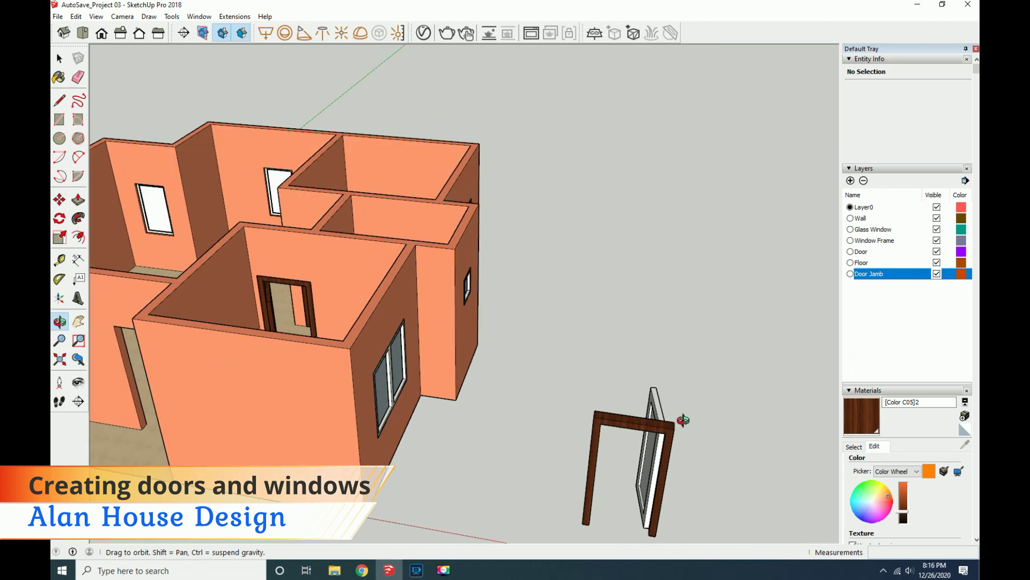
pyautogui.scroll(2, 676, 365)
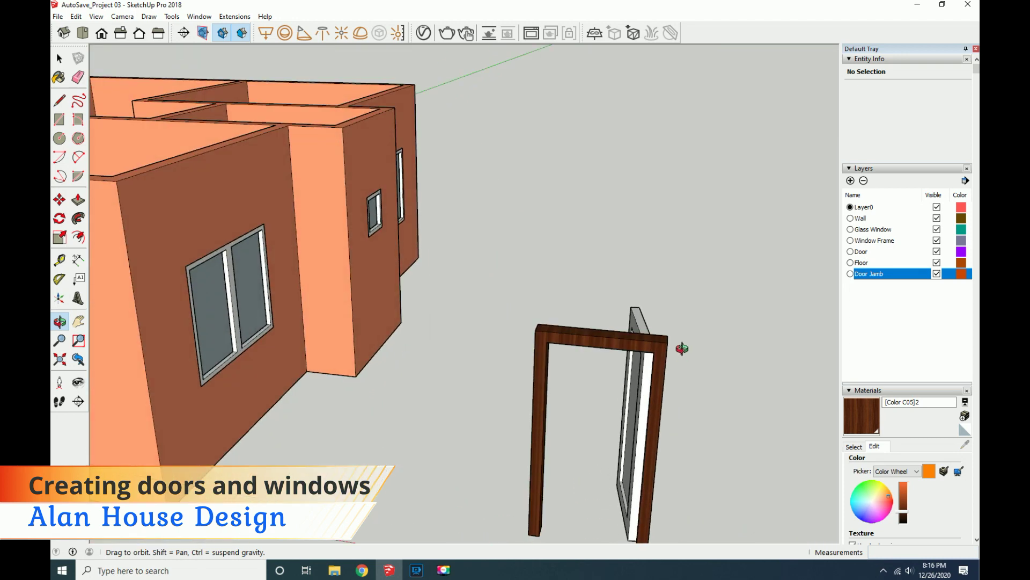
# Select the Door layer and tilt the view toward the standalone door.
pyautogui.click(938, 252)
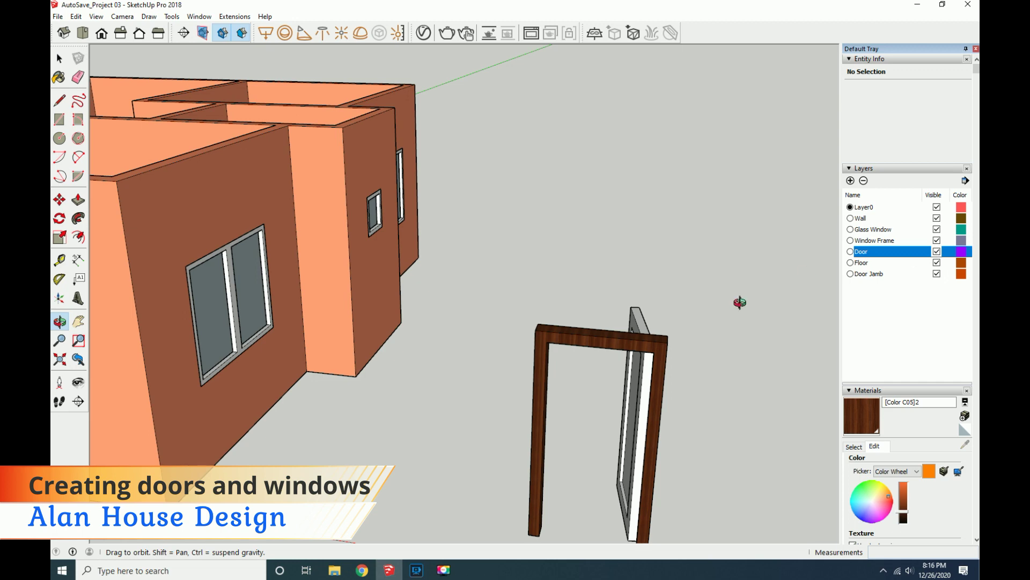
pyautogui.moveTo(747, 395); pyautogui.dragTo(745, 365)
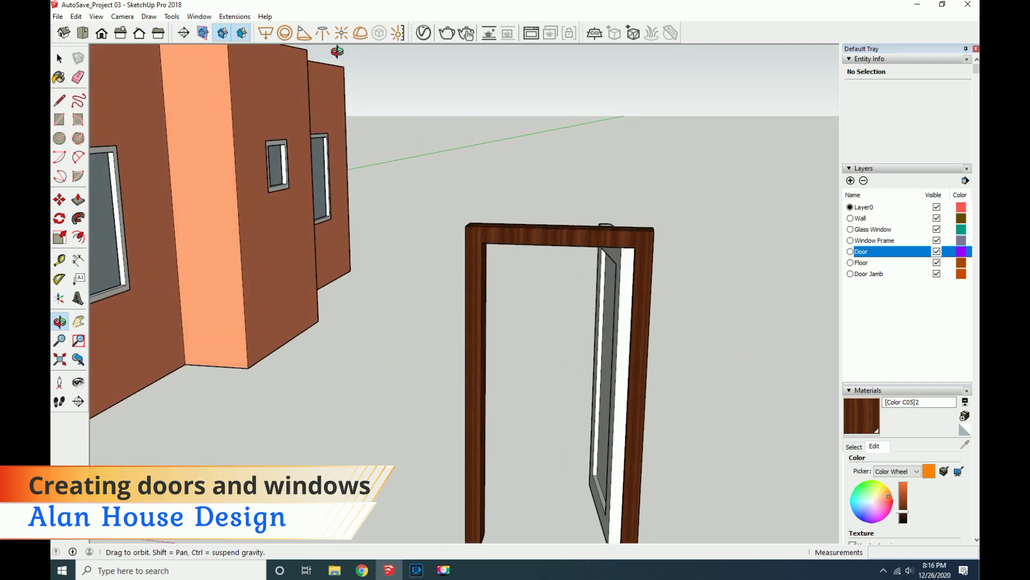
pyautogui.scroll(-4, 885, 457)
pyautogui.scroll(-1, 891, 465)
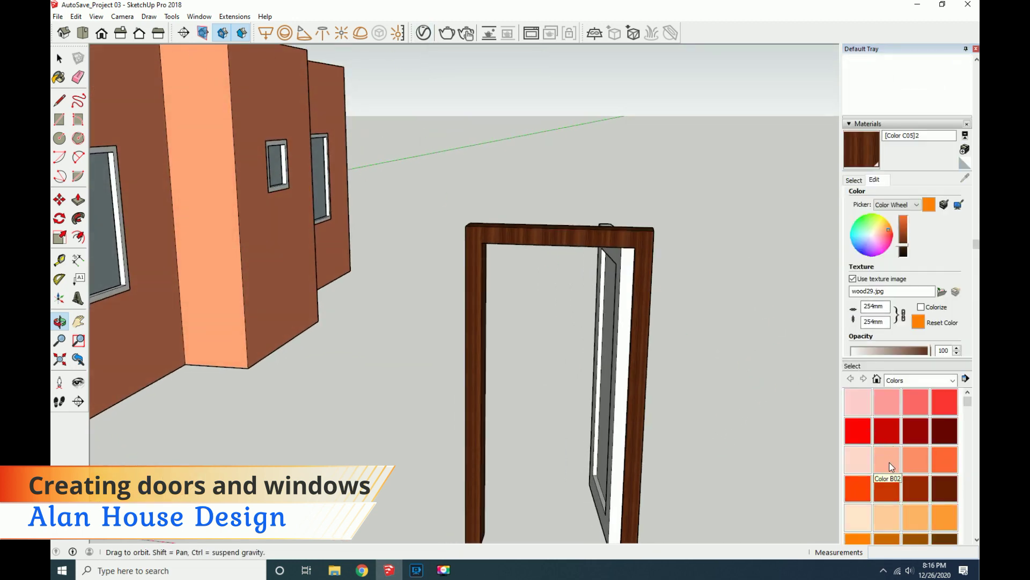
# Select the Color B02 material and open its diffuse texture slot in the V-Ray editor.
pyautogui.click(887, 460)
pyautogui.click(424, 33)
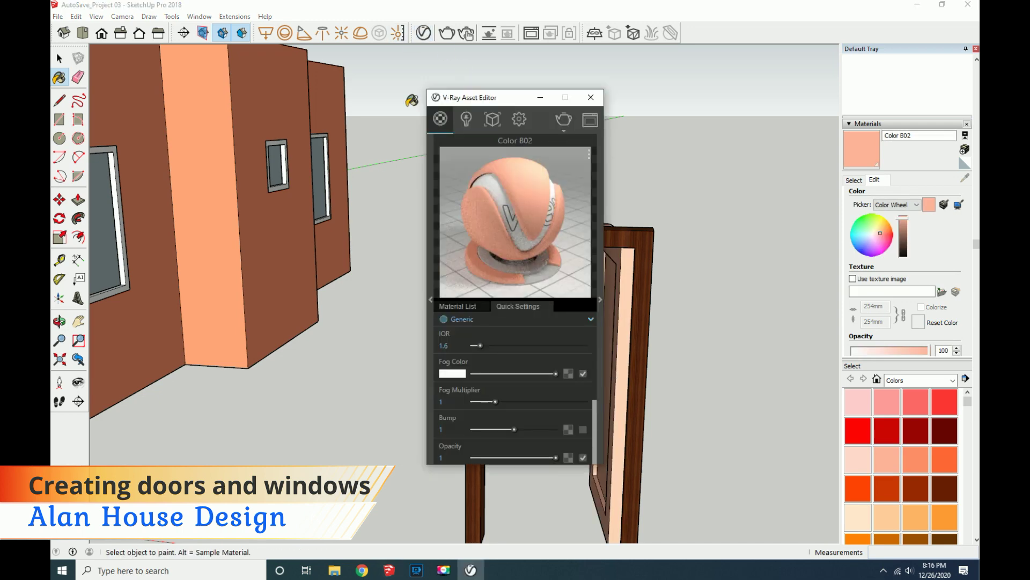
pyautogui.scroll(5, 474, 322)
pyautogui.click(568, 347)
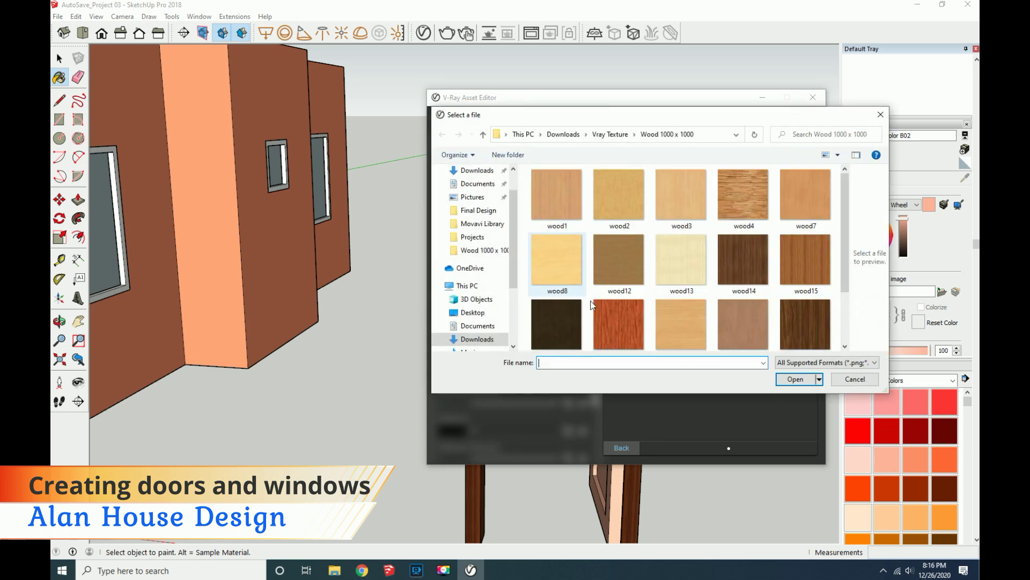
pyautogui.scroll(-3, 644, 327)
# Apply the light wood1 bitmap as the diffuse texture and close the editor.
pyautogui.click(681, 319)
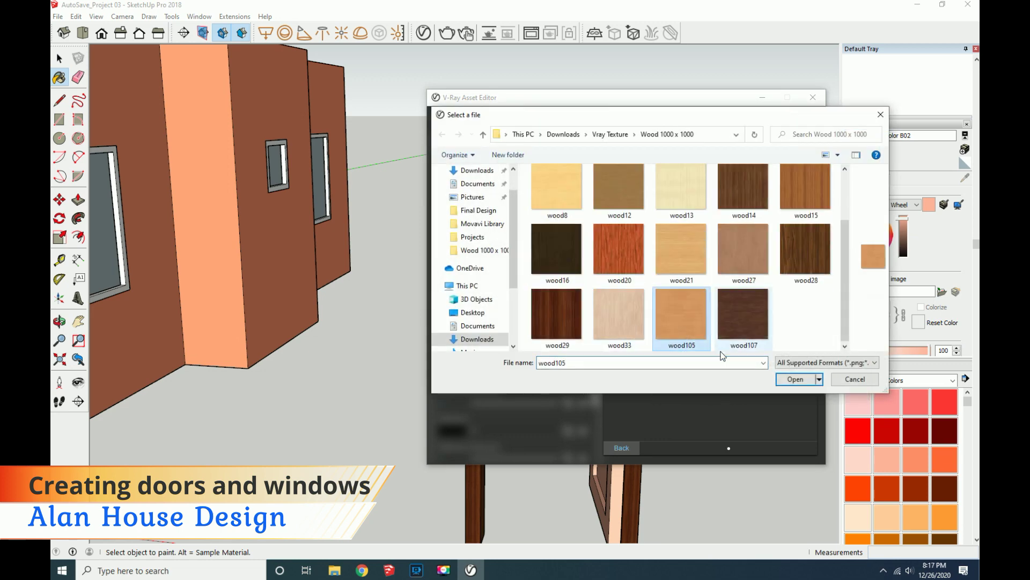
pyautogui.scroll(1, 688, 296)
pyautogui.click(572, 215)
pyautogui.click(792, 380)
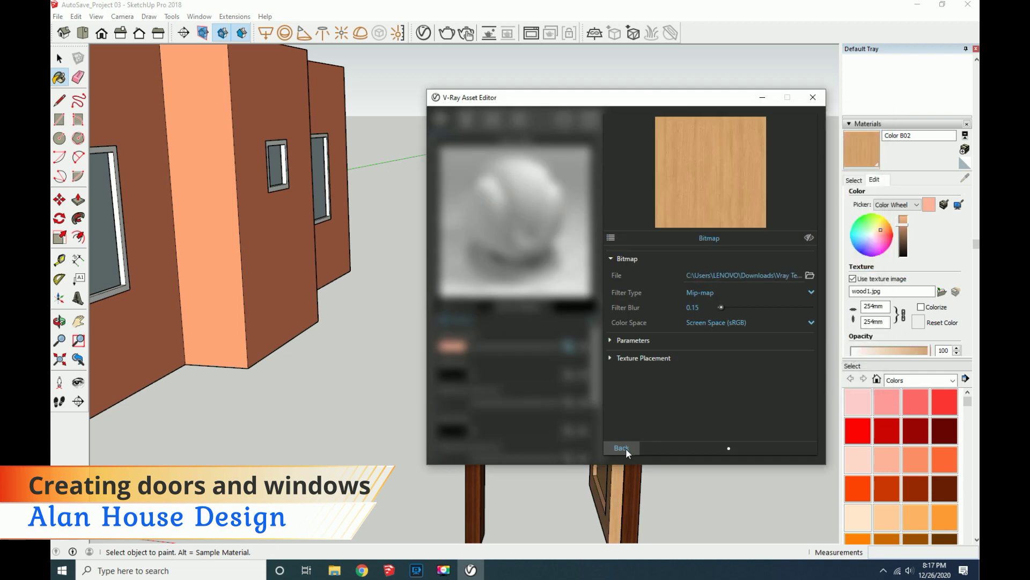
pyautogui.click(622, 448)
pyautogui.click(590, 99)
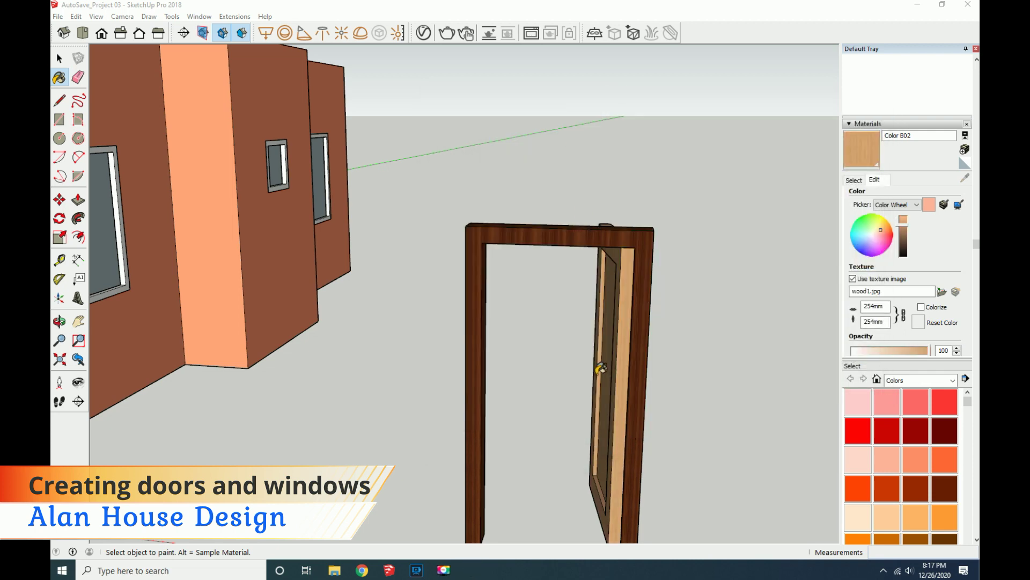
pyautogui.scroll(3, 590, 344)
pyautogui.scroll(-3, 564, 312)
pyautogui.scroll(-2, 540, 283)
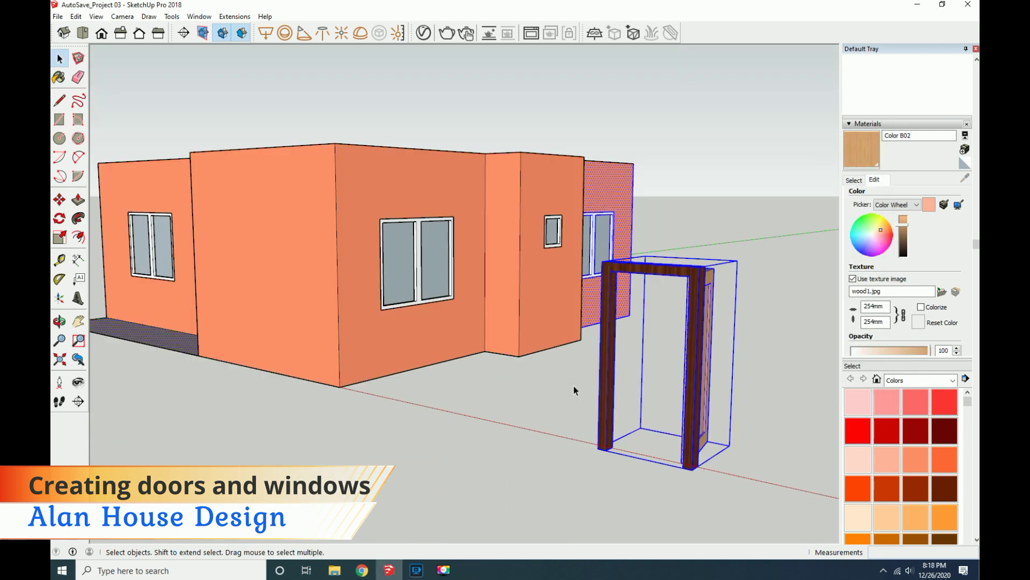
# Orbit above the house, then group the standalone door with its frame.
pyautogui.click(575, 391)
pyautogui.click(59, 218)
pyautogui.press('space')
pyautogui.press('o')
pyautogui.moveTo(368, 433)
pyautogui.mouseDown()
pyautogui.moveTo(478, 433)
pyautogui.moveTo(108, 153)
pyautogui.mouseUp()
pyautogui.press('space')
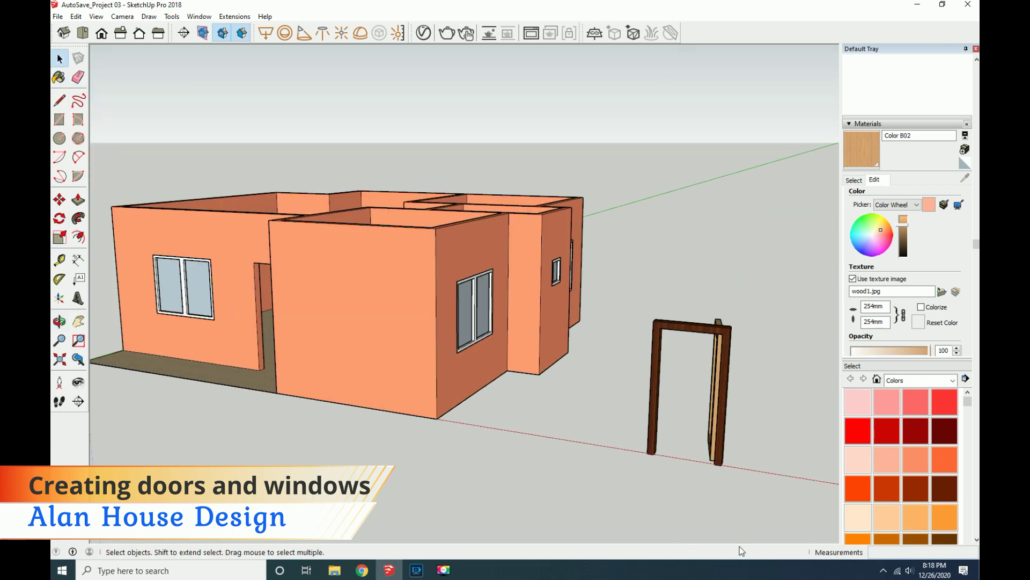
pyautogui.moveTo(630, 296); pyautogui.dragTo(631, 299)
pyautogui.rightClick(664, 328)
pyautogui.click(698, 438)
# Move the door group by its frame corner into the wall's doorway opening.
pyautogui.press('m')
pyautogui.click(652, 343)
pyautogui.scroll(5, 279, 376)
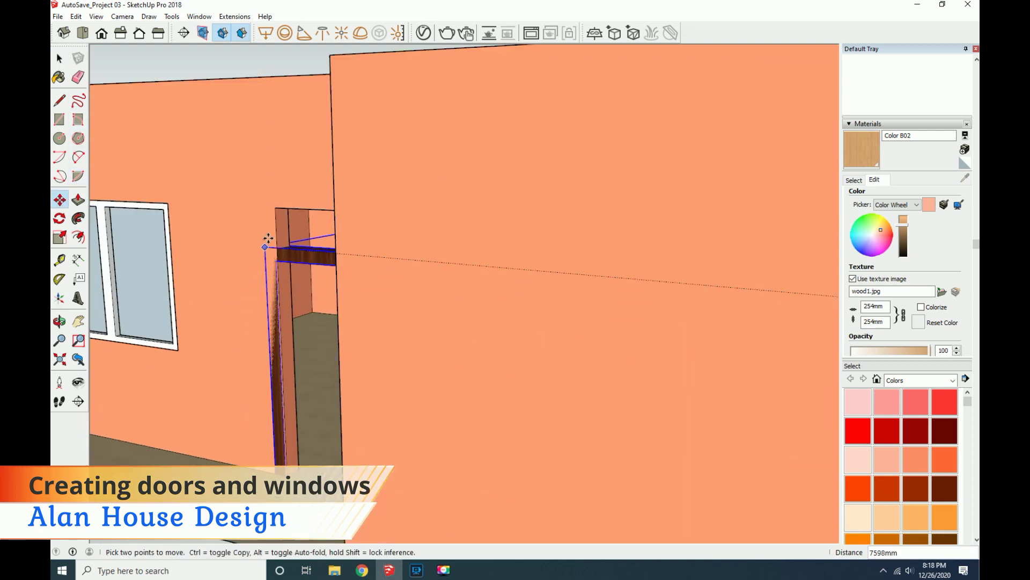
pyautogui.click(254, 247)
pyautogui.scroll(-5, 322, 376)
pyautogui.scroll(-2, 618, 424)
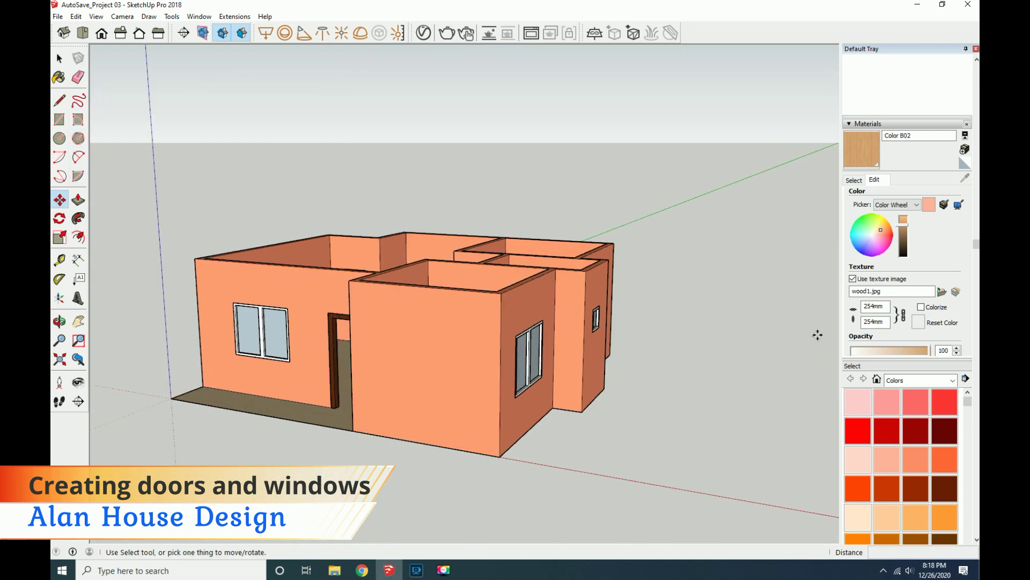
pyautogui.scroll(5, 907, 246)
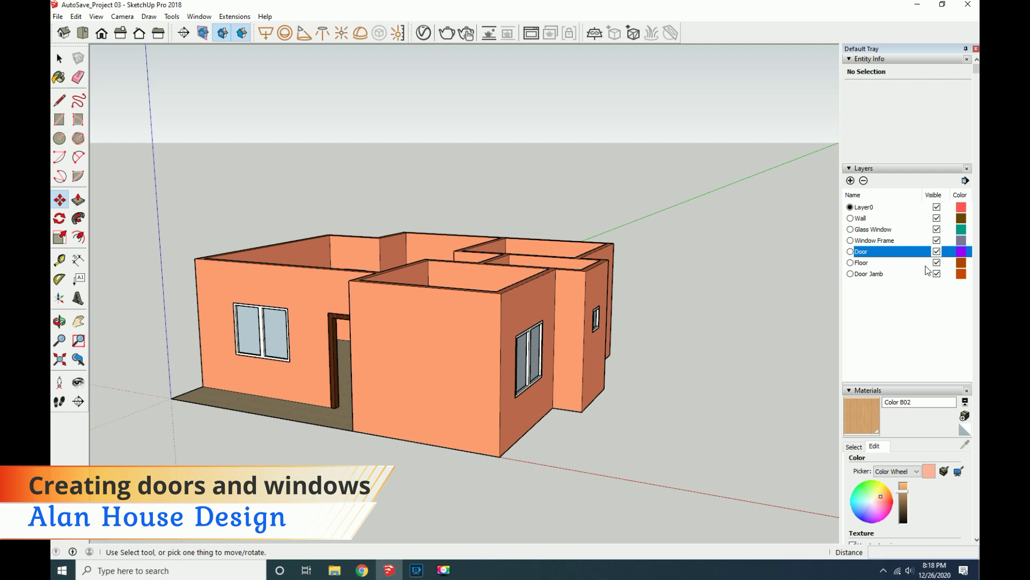
# Make Glass Window the current layer and hide the Door Jamb, Floor, Door and Wall layers.
pyautogui.moveTo(761, 301); pyautogui.dragTo(639, 318, button='middle')
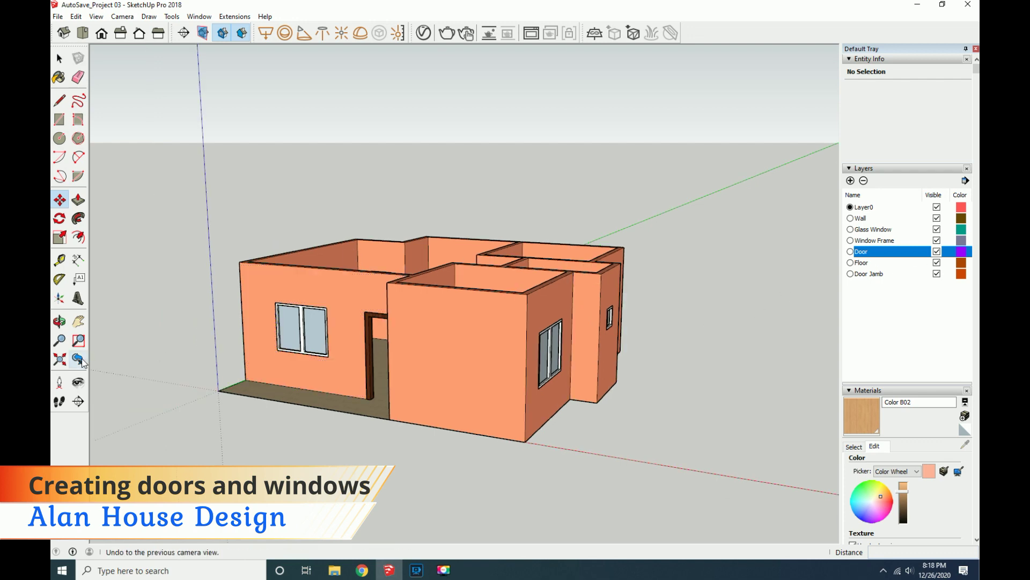
pyautogui.click(59, 322)
pyautogui.scroll(3, 473, 376)
pyautogui.scroll(2, 472, 375)
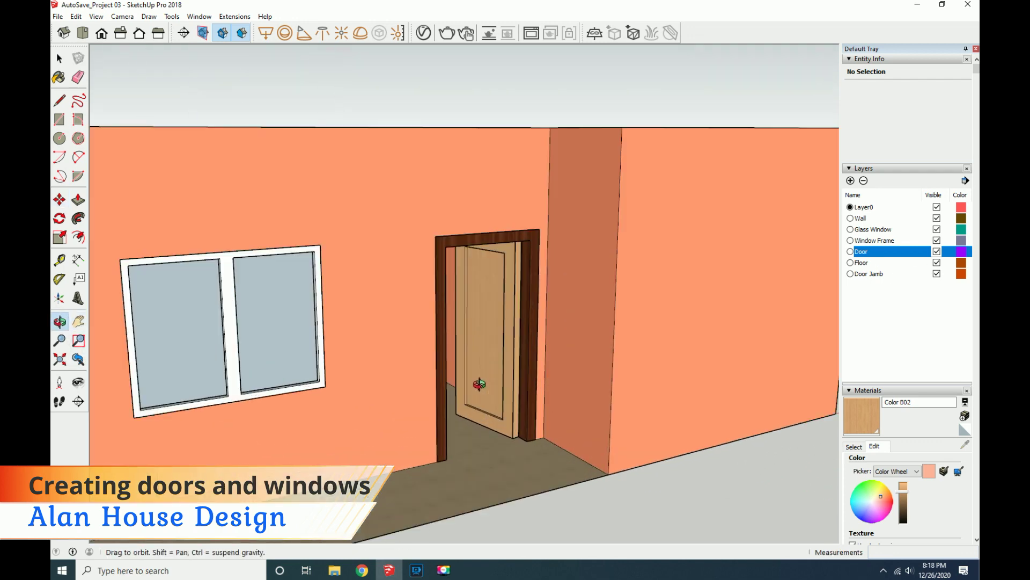
pyautogui.scroll(-5, 475, 404)
pyautogui.moveTo(475, 404)
pyautogui.mouseDown()
pyautogui.moveTo(403, 409)
pyautogui.moveTo(405, 387)
pyautogui.moveTo(404, 428)
pyautogui.moveTo(385, 420)
pyautogui.moveTo(391, 356)
pyautogui.moveTo(460, 368)
pyautogui.moveTo(448, 359)
pyautogui.moveTo(401, 412)
pyautogui.moveTo(604, 368)
pyautogui.moveTo(588, 360)
pyautogui.mouseUp()
pyautogui.scroll(3, 391, 356)
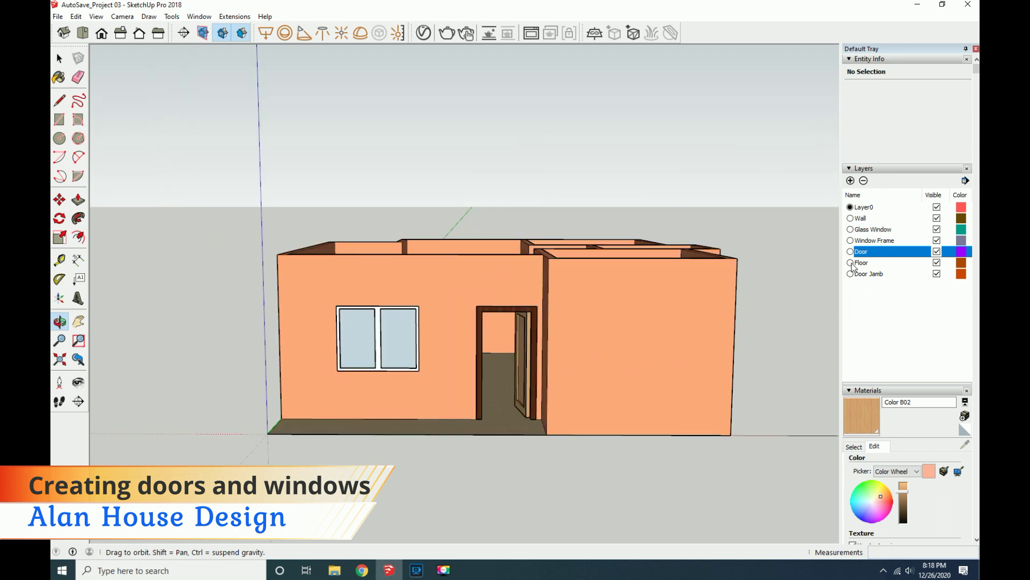
pyautogui.click(851, 230)
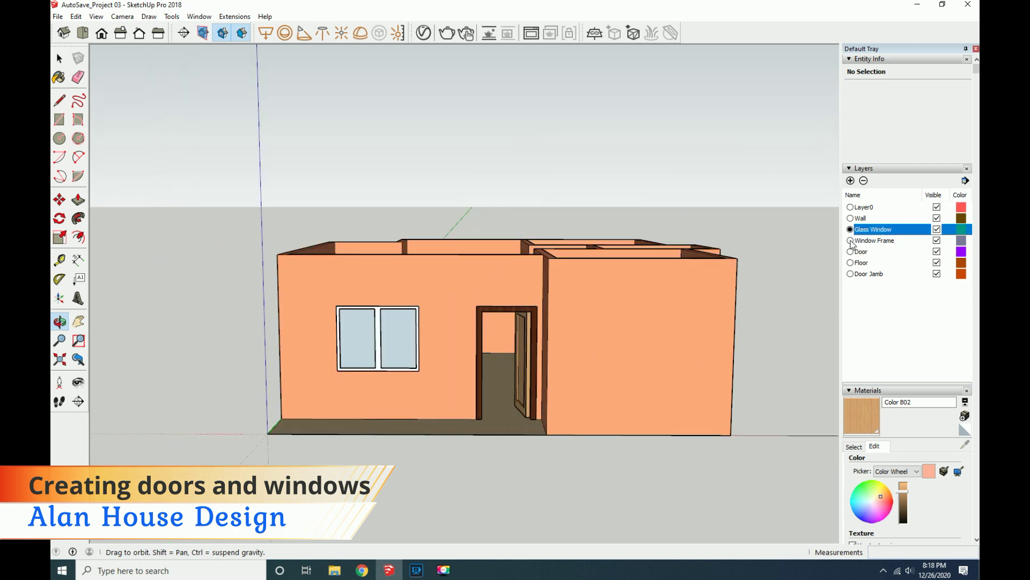
pyautogui.click(937, 274)
pyautogui.click(937, 251)
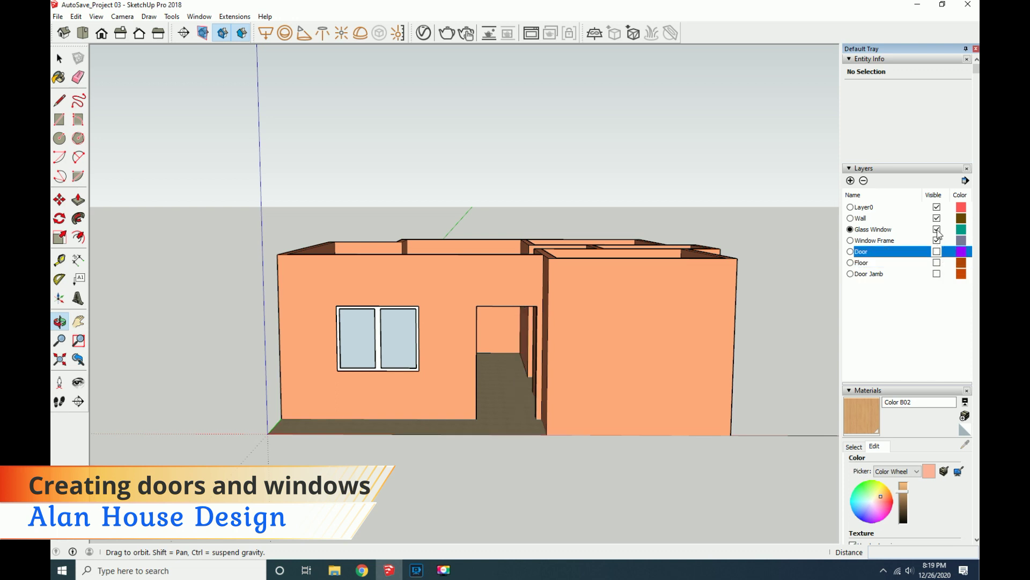
pyautogui.click(937, 218)
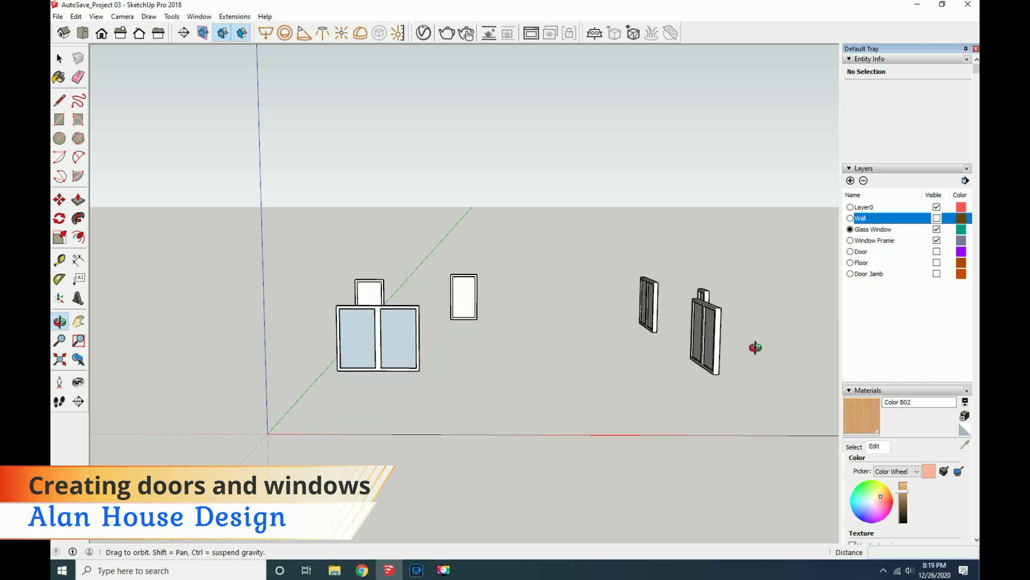
# Hide the Window Frame layer.
pyautogui.click(937, 241)
pyautogui.press('space')
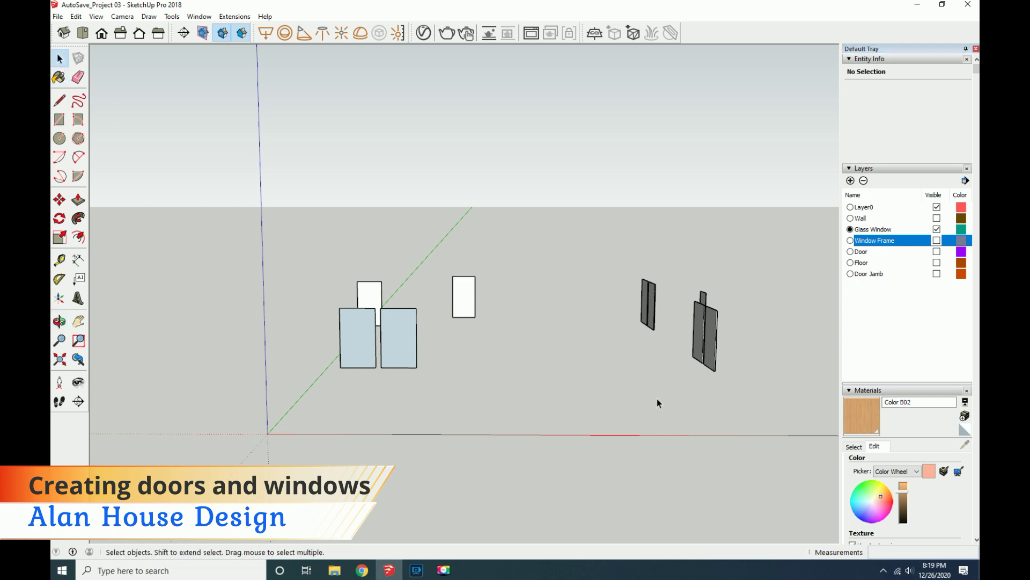
pyautogui.scroll(-3, 930, 363)
pyautogui.scroll(-7, 901, 412)
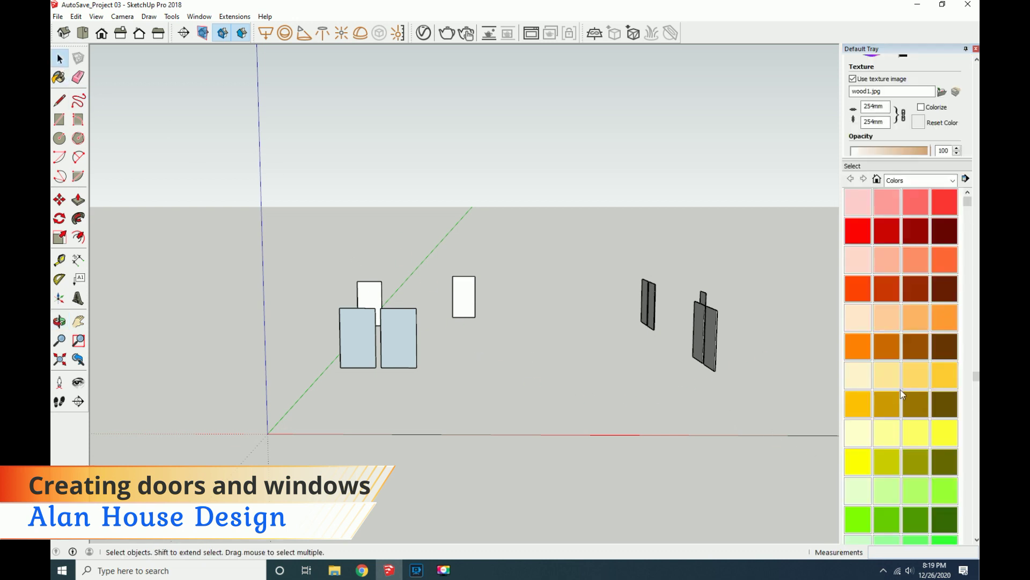
# Select all the door and window panes and paint them Translucent Glass Blue.
pyautogui.click(858, 519)
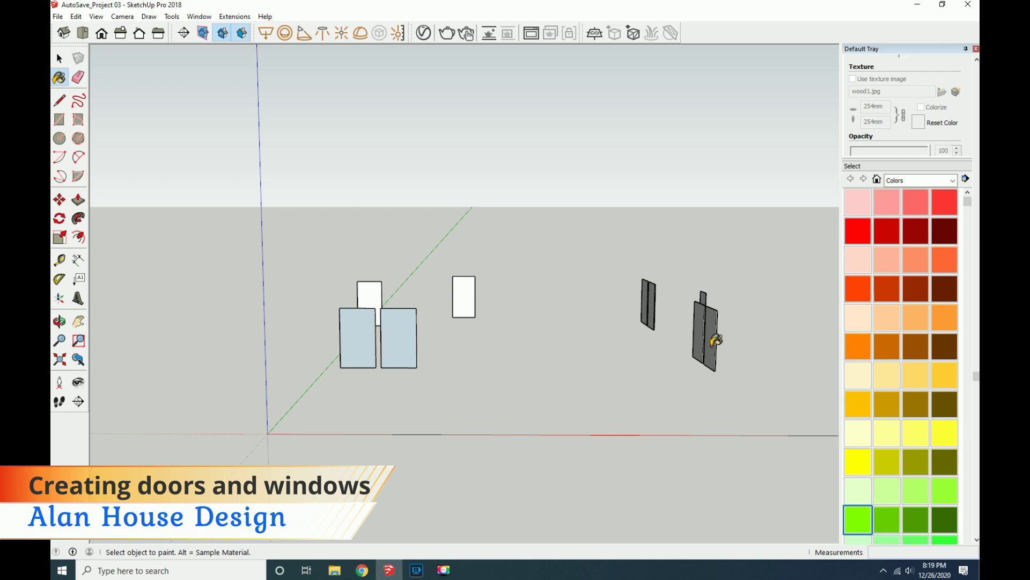
pyautogui.click(59, 58)
pyautogui.moveTo(772, 430); pyautogui.dragTo(295, 270)
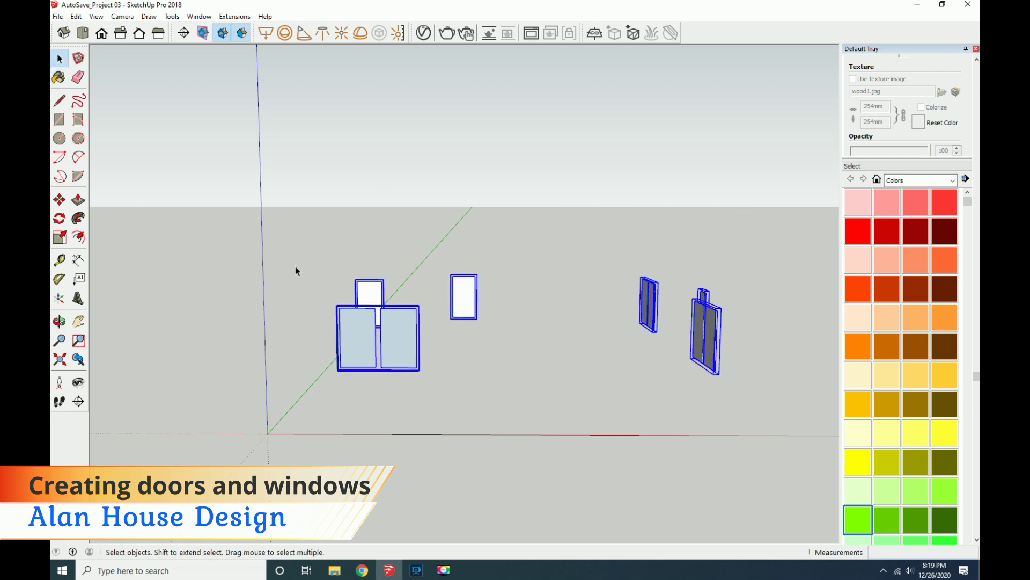
pyautogui.rightClick(707, 327)
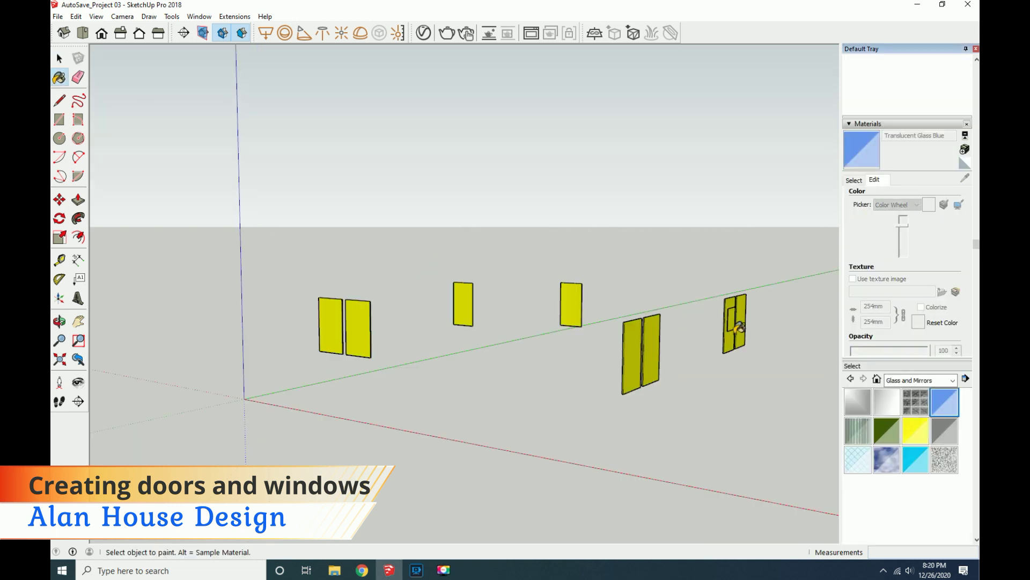
pyautogui.scroll(2, 739, 327)
pyautogui.scroll(3, 724, 351)
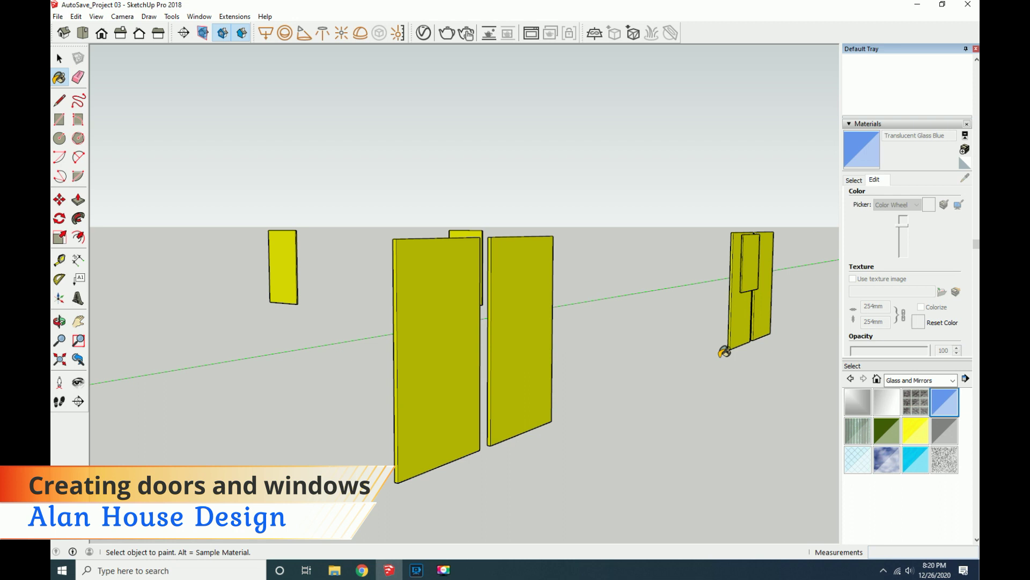
pyautogui.click(725, 351)
pyautogui.scroll(-2, 695, 363)
pyautogui.scroll(-2, 697, 365)
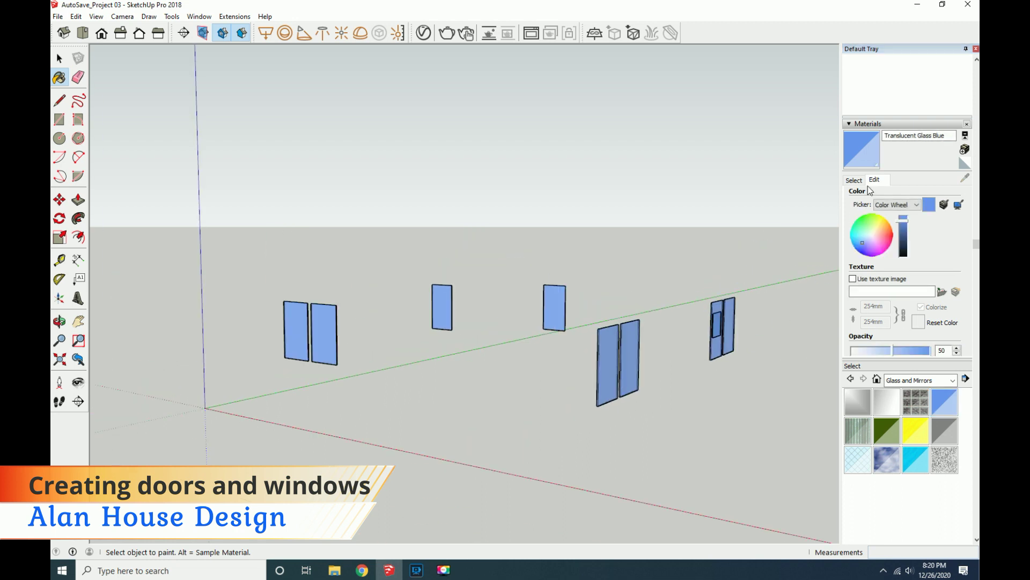
pyautogui.scroll(-2, 666, 252)
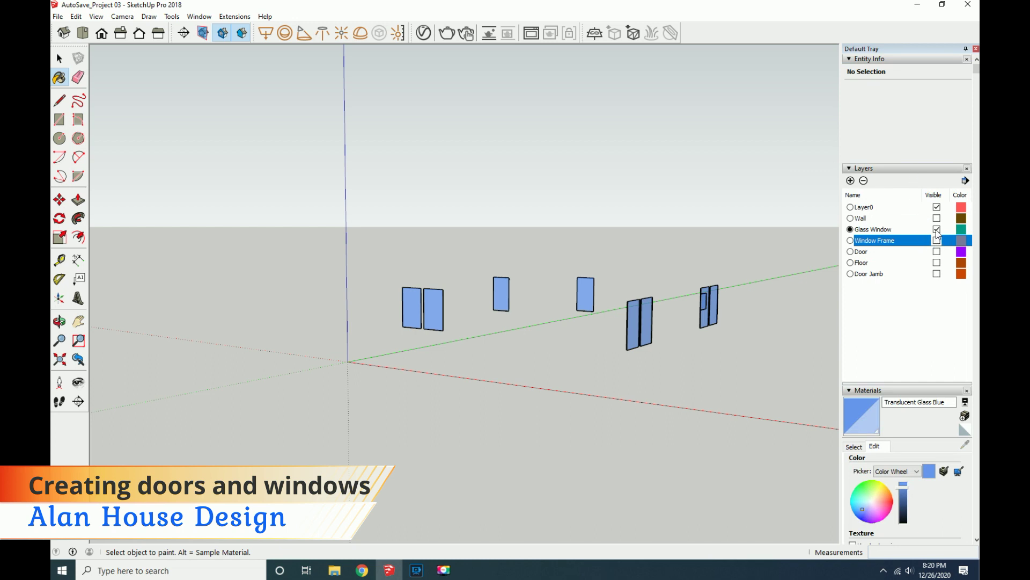
# Show the Wall, Window Frame, Door, Floor and Door Jamb layers again to check the glass.
pyautogui.click(936, 230)
pyautogui.click(937, 218)
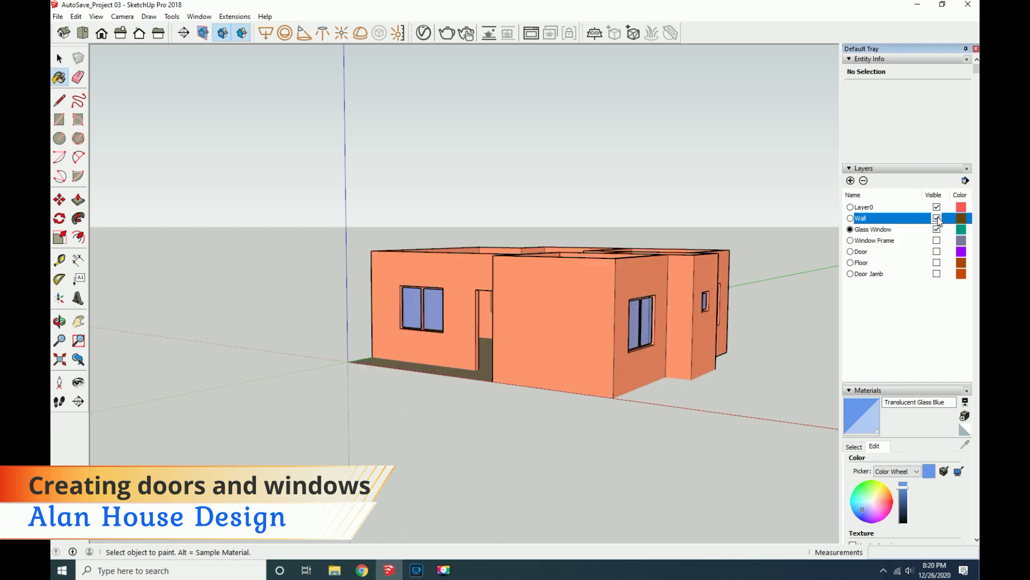
pyautogui.click(937, 240)
pyautogui.click(937, 251)
pyautogui.click(937, 273)
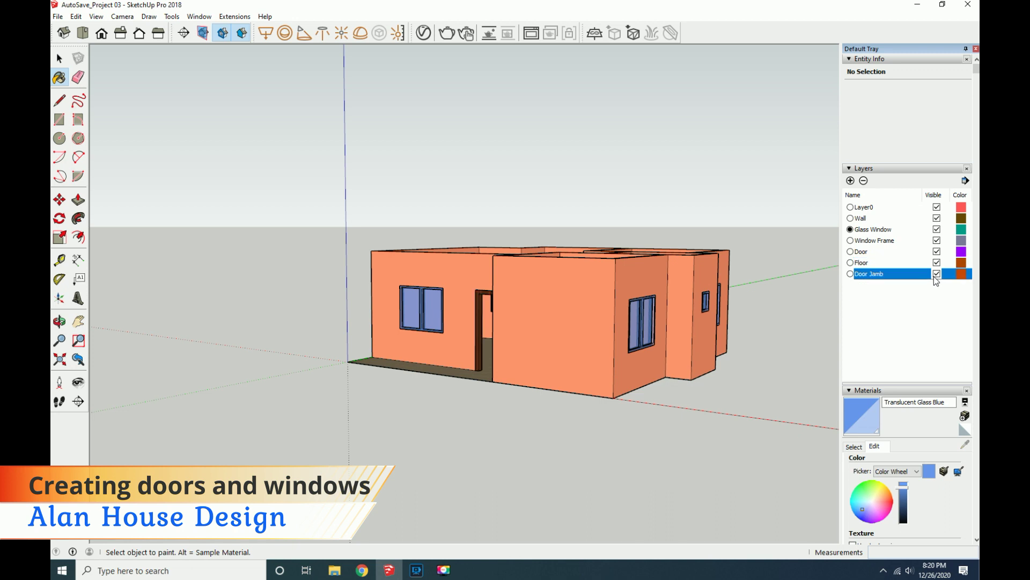
pyautogui.scroll(2, 752, 297)
pyautogui.scroll(3, 755, 290)
pyautogui.scroll(-3, 755, 290)
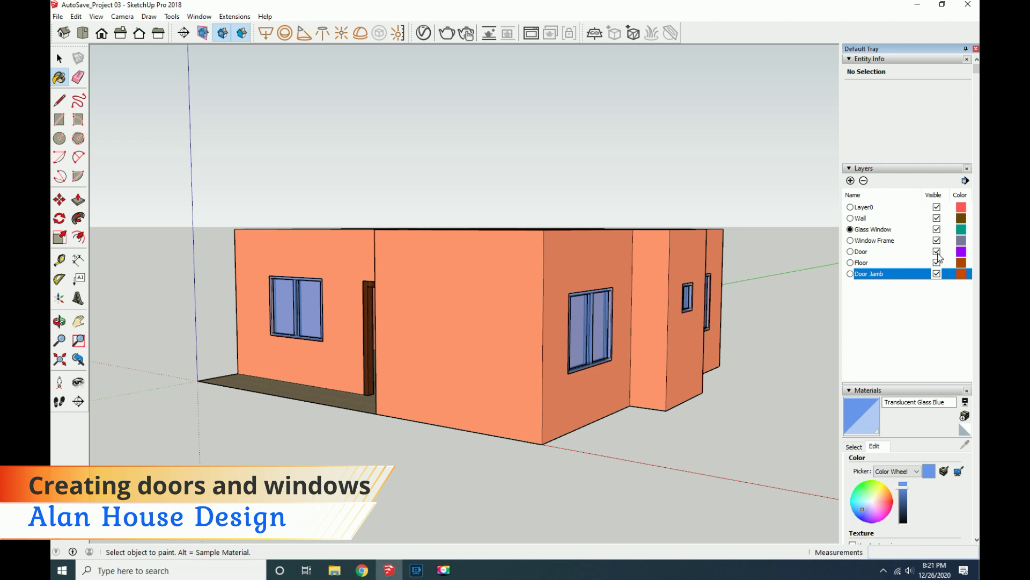
# Hide the Door Jamb, Floor, Door, Wall and Layer0 layers again.
pyautogui.click(937, 274)
pyautogui.click(937, 263)
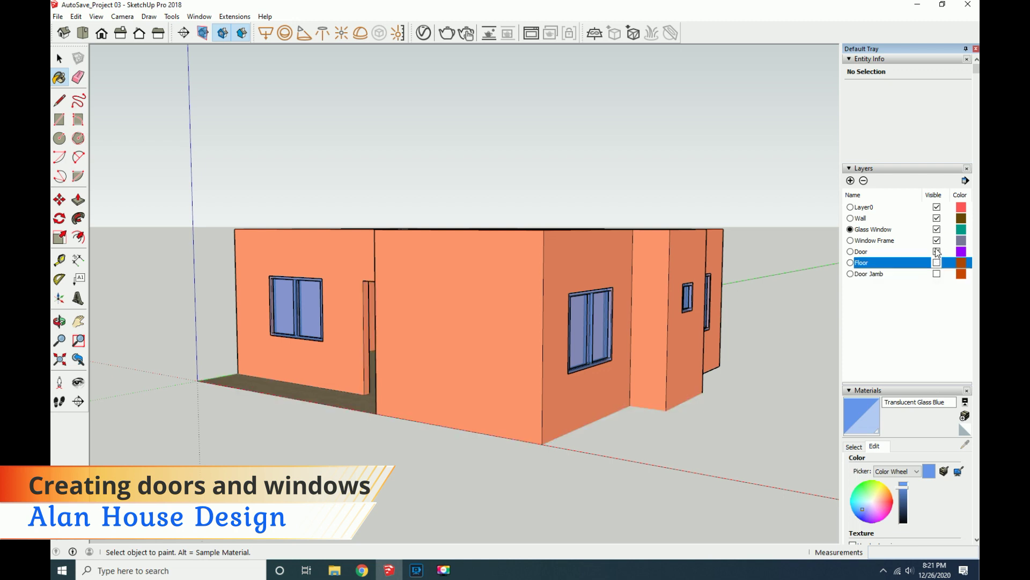
pyautogui.click(937, 218)
pyautogui.click(937, 207)
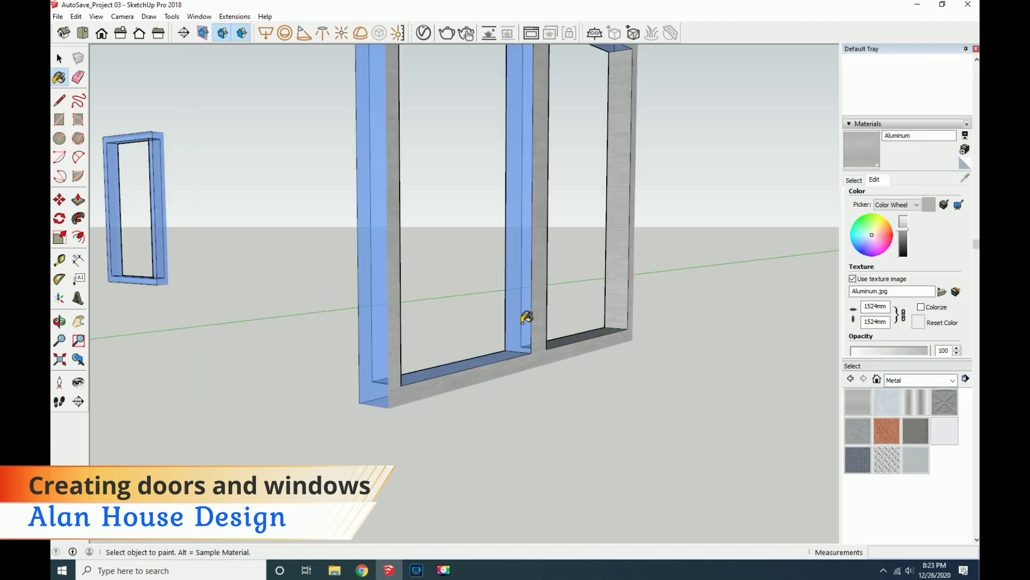
# Paint the inner door frame faces and the door frame sill aluminium.
pyautogui.click(525, 319)
pyautogui.click(464, 357)
pyautogui.scroll(-5, 418, 362)
pyautogui.scroll(-2, 505, 301)
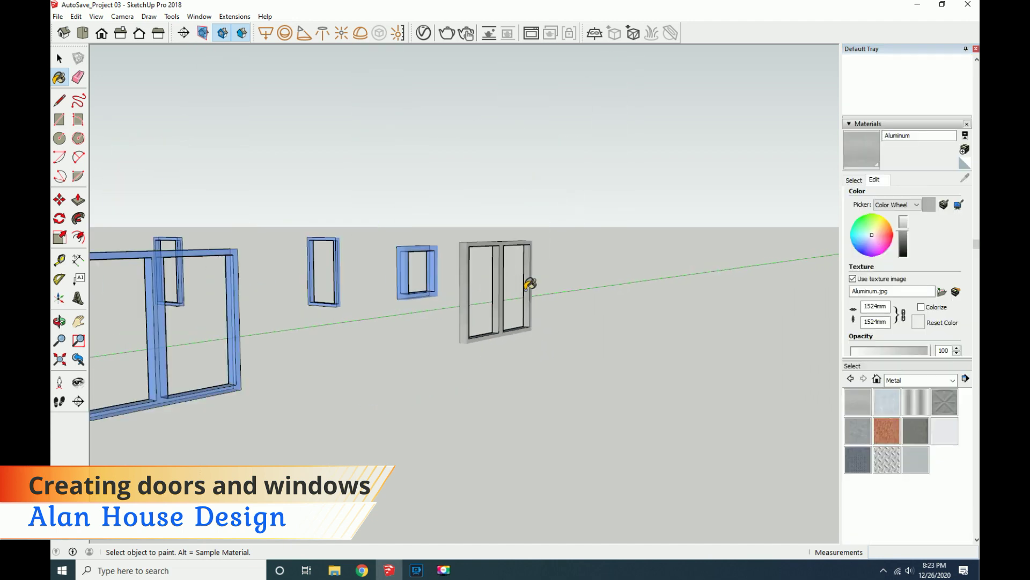
pyautogui.scroll(-5, 522, 277)
# Select all the window and door frames and combine them into one group.
pyautogui.press('space')
pyautogui.moveTo(266, 264); pyautogui.dragTo(266, 264)
pyautogui.click(545, 387)
pyautogui.moveTo(545, 387); pyautogui.dragTo(237, 288)
pyautogui.rightClick(434, 343)
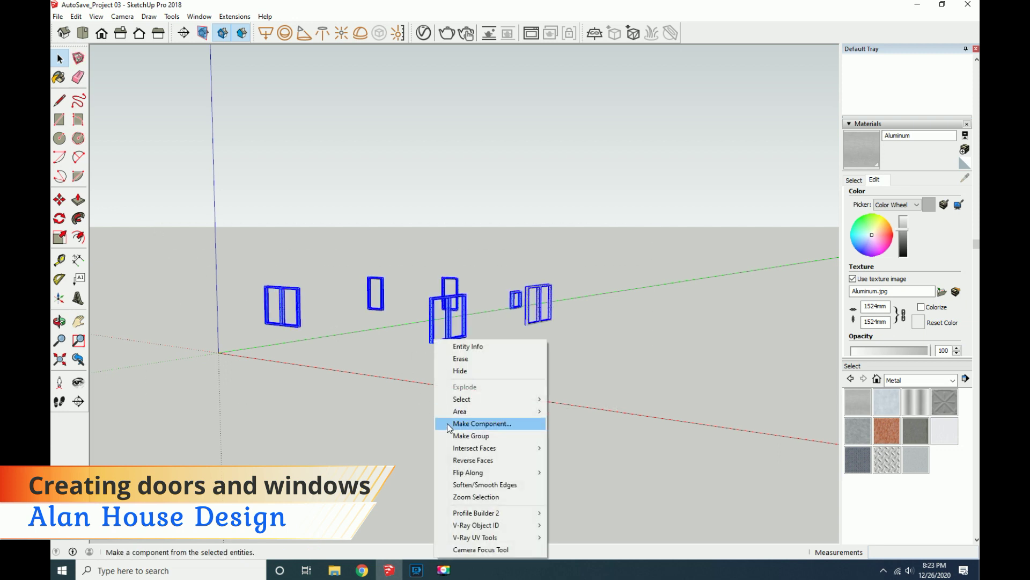
pyautogui.click(471, 435)
# Explode the frames group back into separate pieces.
pyautogui.scroll(4, 644, 403)
pyautogui.press('b')
pyautogui.scroll(5, 388, 308)
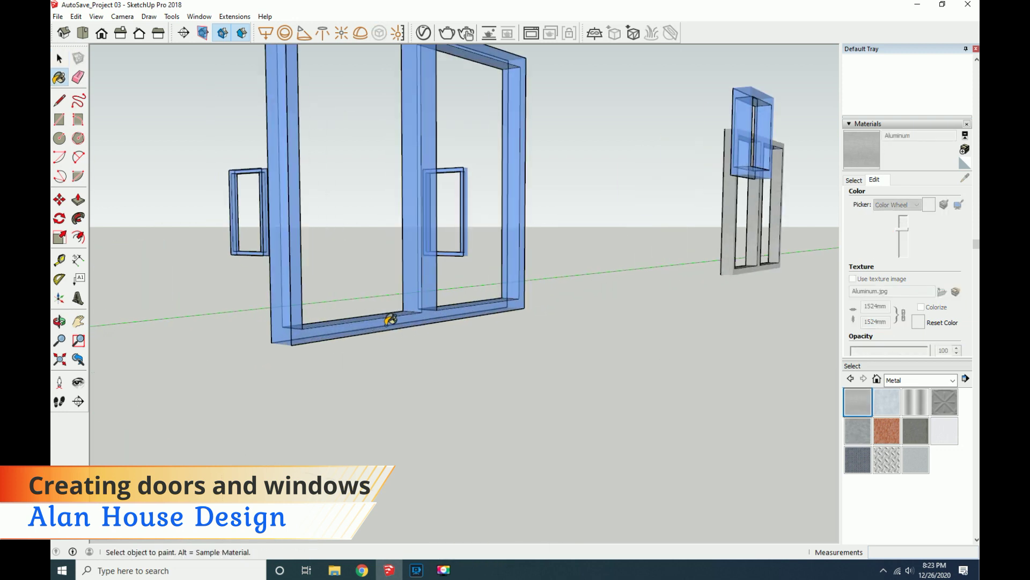
pyautogui.scroll(-4, 434, 324)
pyautogui.scroll(-2, 453, 338)
pyautogui.press('space')
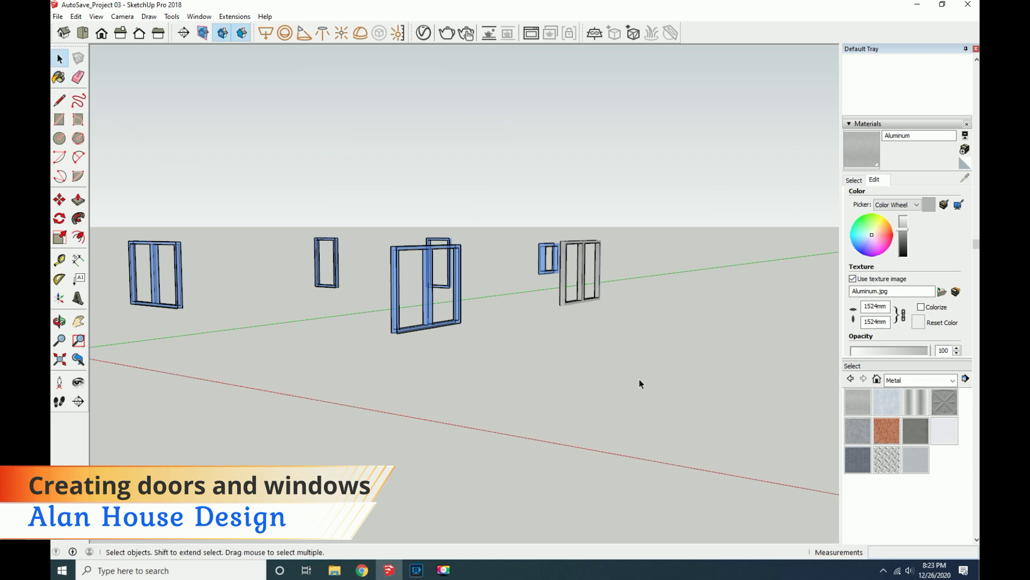
pyautogui.click(189, 241)
pyautogui.rightClick(411, 328)
pyautogui.click(442, 388)
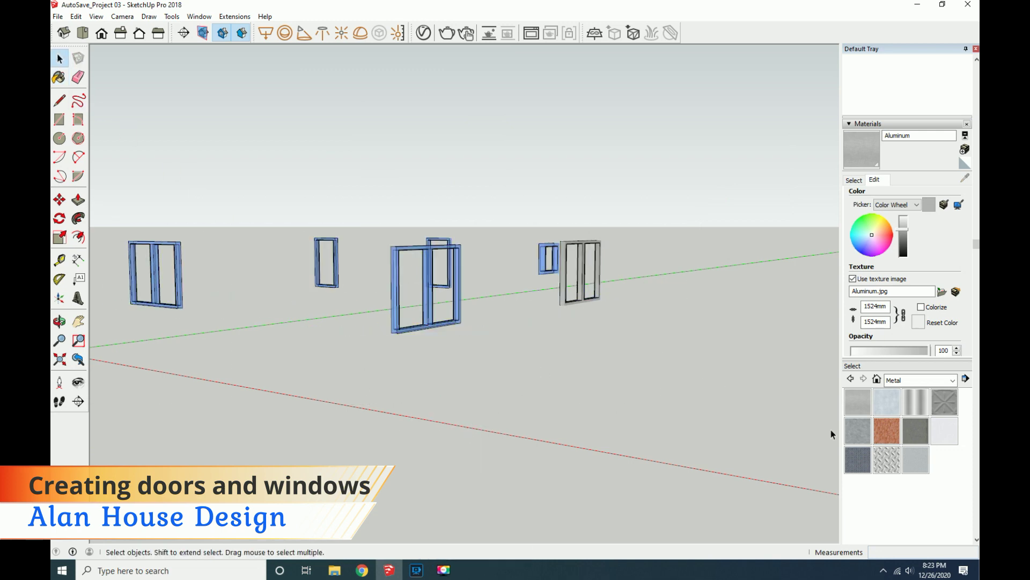
# Paint the blue door frame and jamb faces aluminium.
pyautogui.press('b')
pyautogui.scroll(5, 397, 320)
pyautogui.scroll(3, 397, 320)
pyautogui.scroll(-3, 546, 434)
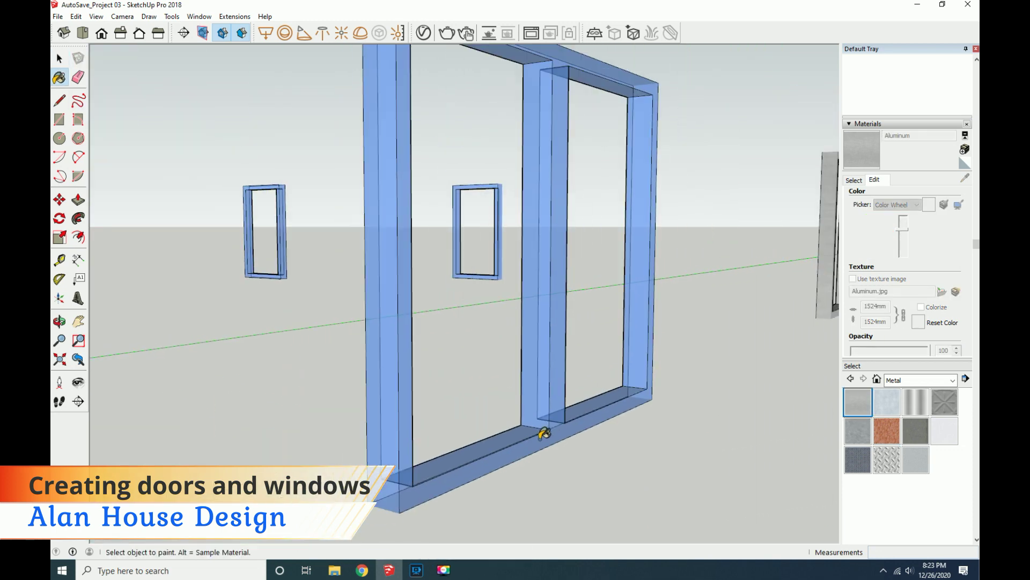
pyautogui.click(490, 461)
pyautogui.click(585, 403)
pyautogui.click(633, 368)
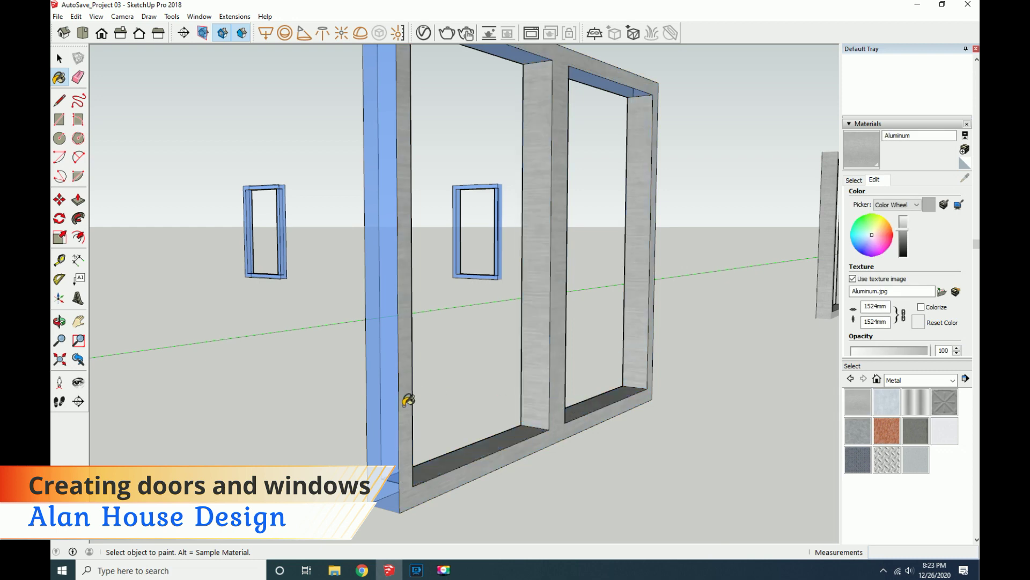
pyautogui.click(416, 413)
pyautogui.scroll(-3, 424, 416)
pyautogui.scroll(-3, 397, 386)
pyautogui.scroll(2, 190, 310)
# Select the left window's geometry and group it.
pyautogui.press('space')
pyautogui.moveTo(318, 442); pyautogui.dragTo(195, 292)
pyautogui.rightClick(256, 343)
pyautogui.click(292, 434)
pyautogui.scroll(2, 424, 418)
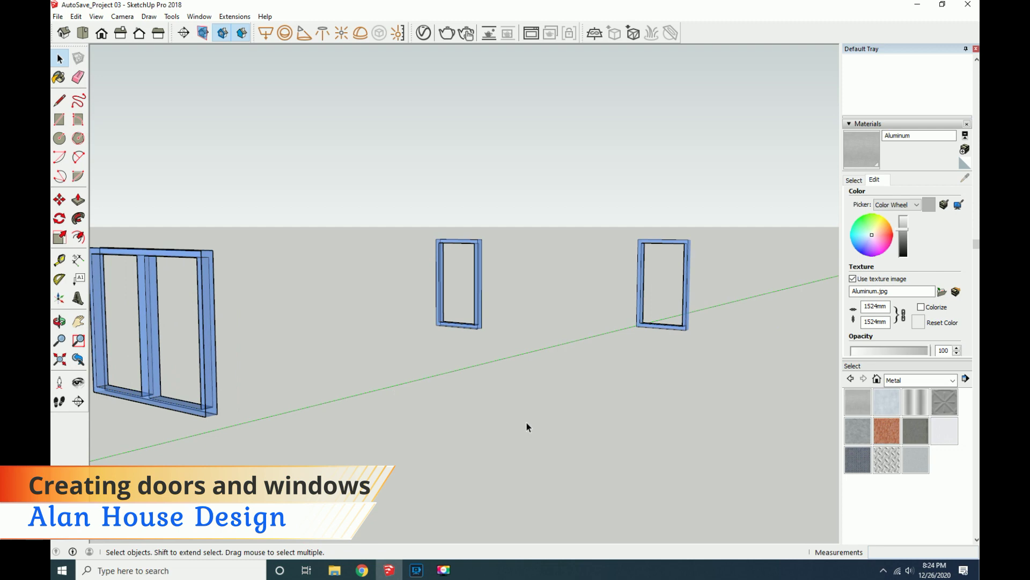
pyautogui.press('b')
pyautogui.scroll(1, 257, 386)
pyautogui.scroll(-2, 154, 357)
pyautogui.scroll(-2, 154, 356)
pyautogui.scroll(3, 154, 295)
pyautogui.scroll(-1, 169, 221)
# Reselect all of the left window's geometry, group it, and clear the selection.
pyautogui.press('space')
pyautogui.moveTo(295, 437); pyautogui.dragTo(144, 287)
pyautogui.rightClick(204, 329)
pyautogui.click(240, 207)
pyautogui.click(352, 288)
# Paint the left window's frame, inner faces, sill and side face aluminium.
pyautogui.press('b')
pyautogui.scroll(1, 202, 430)
pyautogui.click(229, 424)
pyautogui.click(243, 441)
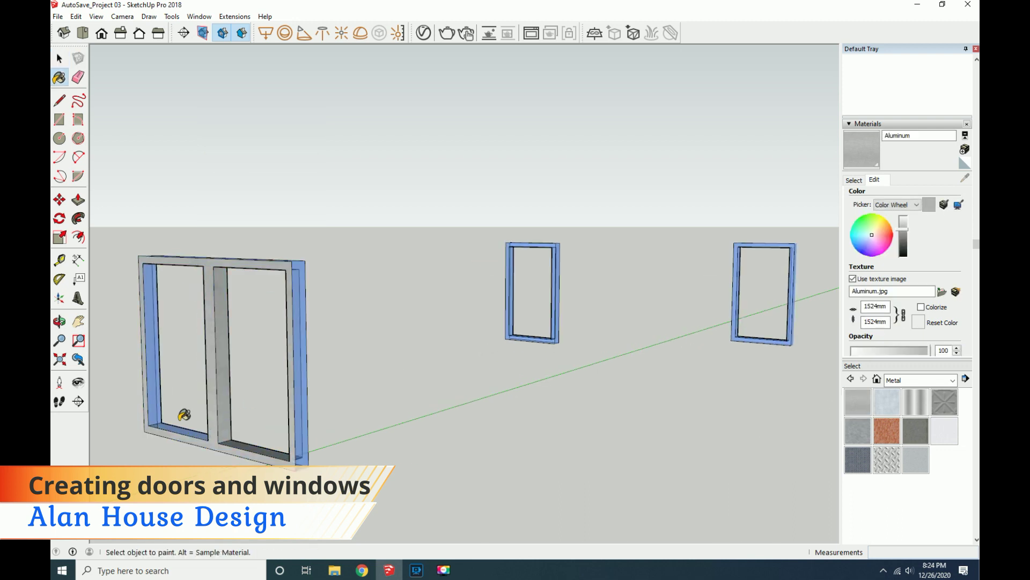
pyautogui.scroll(1, 152, 401)
pyautogui.click(156, 402)
pyautogui.click(183, 430)
pyautogui.click(390, 447)
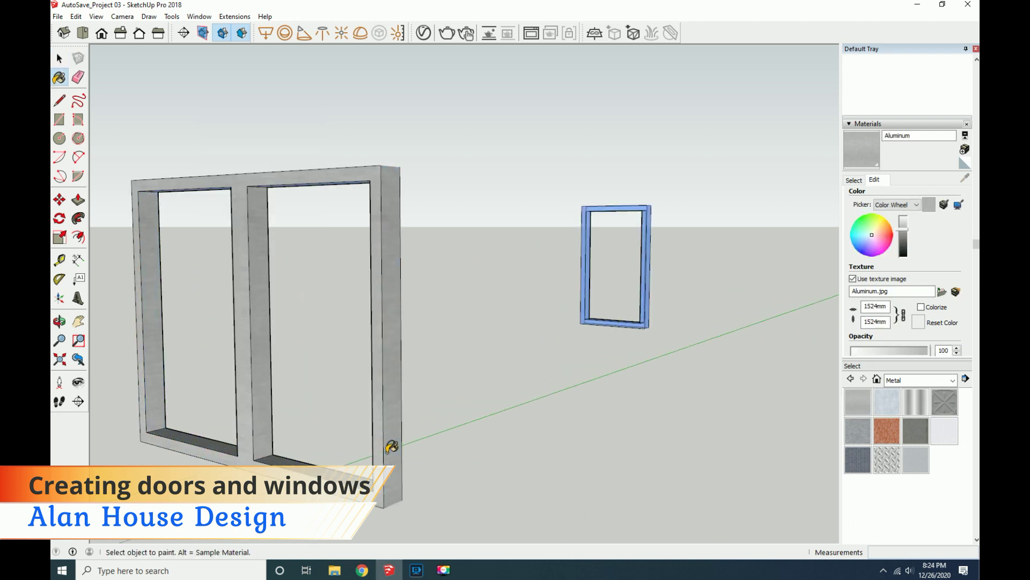
pyautogui.scroll(1, 598, 322)
pyautogui.scroll(-3, 598, 322)
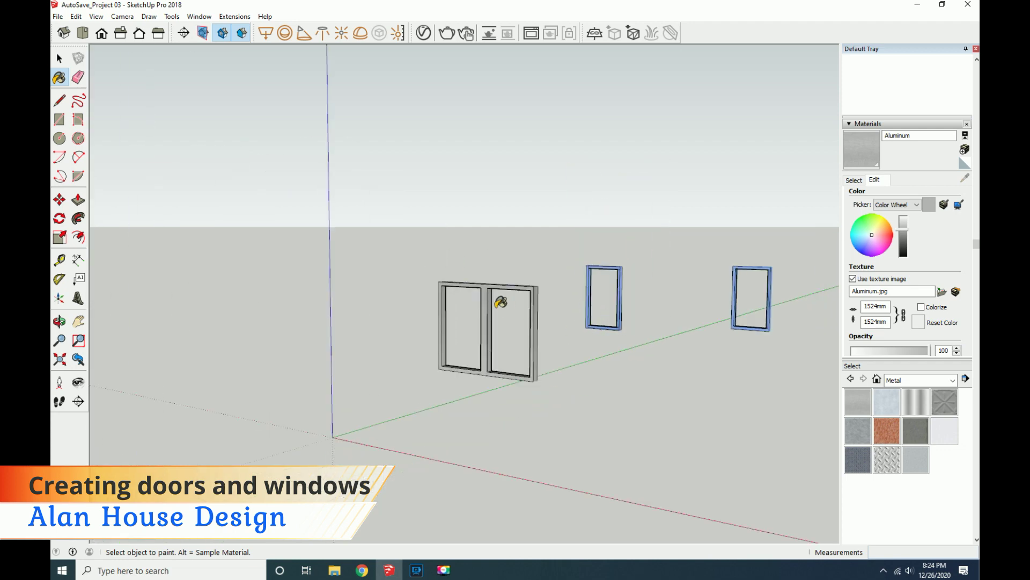
pyautogui.scroll(1, 507, 311)
# Paint the double window's top face and remaining blue frame faces grey aluminium.
pyautogui.press('o')
pyautogui.moveTo(509, 379)
pyautogui.mouseDown()
pyautogui.moveTo(219, 413)
pyautogui.moveTo(97, 156)
pyautogui.mouseUp()
pyautogui.press('b')
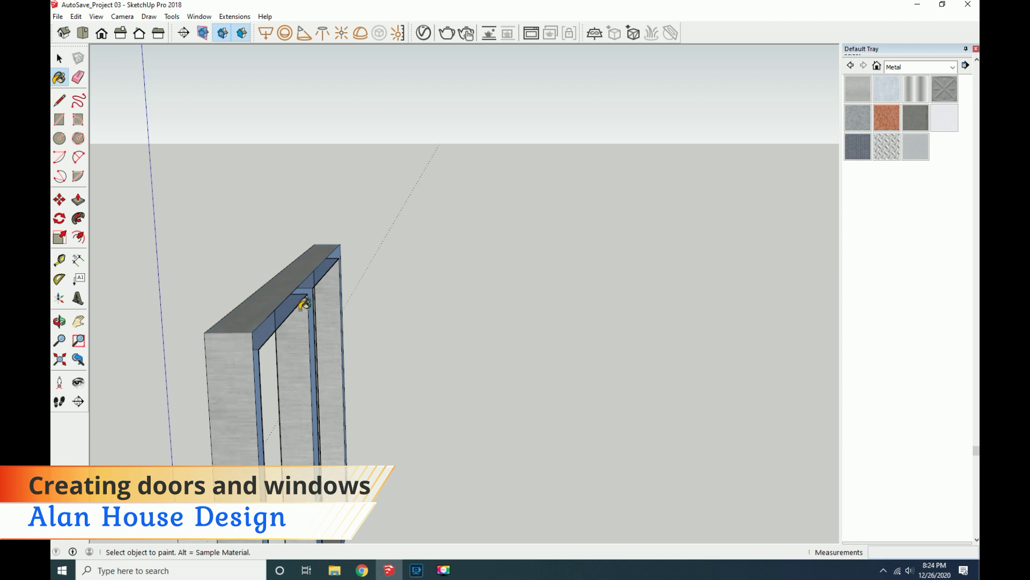
pyautogui.click(310, 302)
pyautogui.press('o')
pyautogui.moveTo(212, 271)
pyautogui.mouseDown()
pyautogui.moveTo(221, 159)
pyautogui.moveTo(134, 135)
pyautogui.mouseUp()
pyautogui.press('b')
pyautogui.click(290, 183)
pyautogui.click(244, 451)
pyautogui.scroll(-3, 245, 450)
# Paint more of the left window frame grey aluminium.
pyautogui.click(59, 321)
pyautogui.moveTo(166, 341)
pyautogui.mouseDown()
pyautogui.moveTo(333, 447)
pyautogui.moveTo(535, 419)
pyautogui.moveTo(519, 440)
pyautogui.moveTo(621, 435)
pyautogui.moveTo(563, 424)
pyautogui.mouseUp()
pyautogui.click(59, 77)
pyautogui.click(519, 397)
pyautogui.moveTo(469, 408)
pyautogui.mouseDown(button='middle')
pyautogui.moveTo(485, 416)
pyautogui.moveTo(532, 375)
pyautogui.moveTo(741, 392)
pyautogui.mouseUp(button='middle')
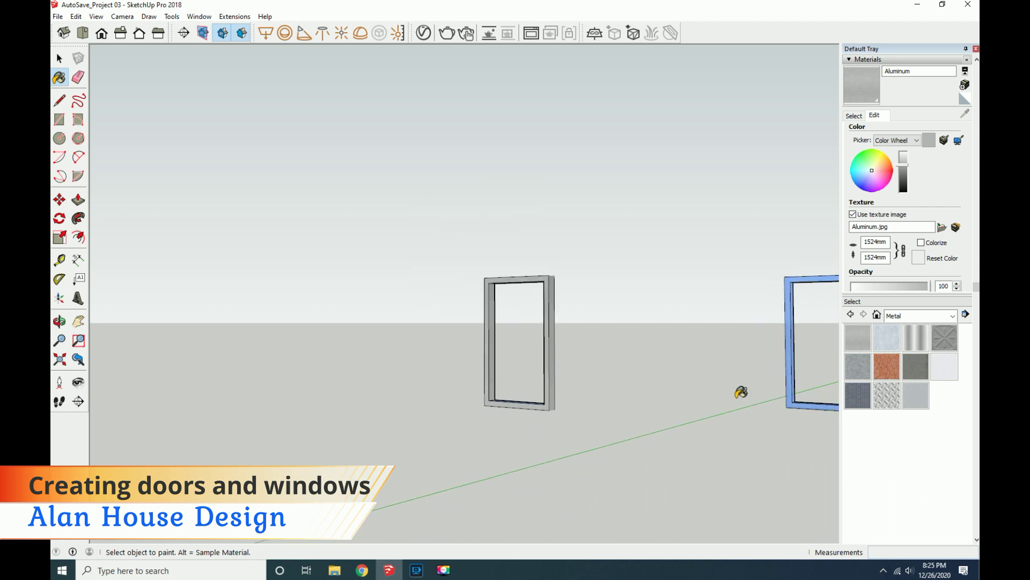
pyautogui.scroll(3, 519, 437)
pyautogui.scroll(4, 520, 437)
# Paint the right frame's side face and the door frame's inner side and bottom aluminium.
pyautogui.click(60, 321)
pyautogui.moveTo(256, 369); pyautogui.dragTo(635, 411)
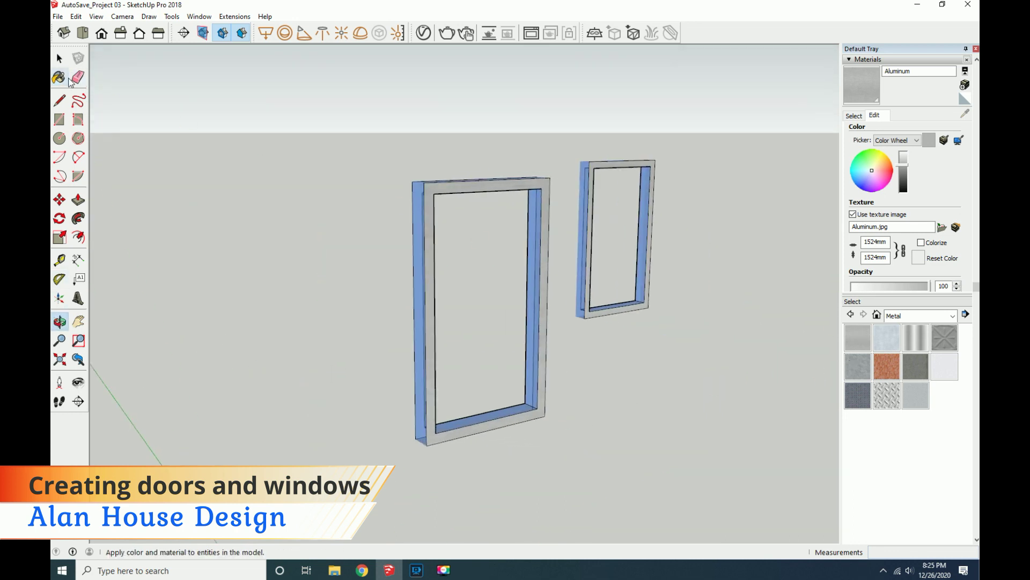
pyautogui.click(59, 77)
pyautogui.click(586, 192)
pyautogui.click(541, 332)
pyautogui.click(483, 413)
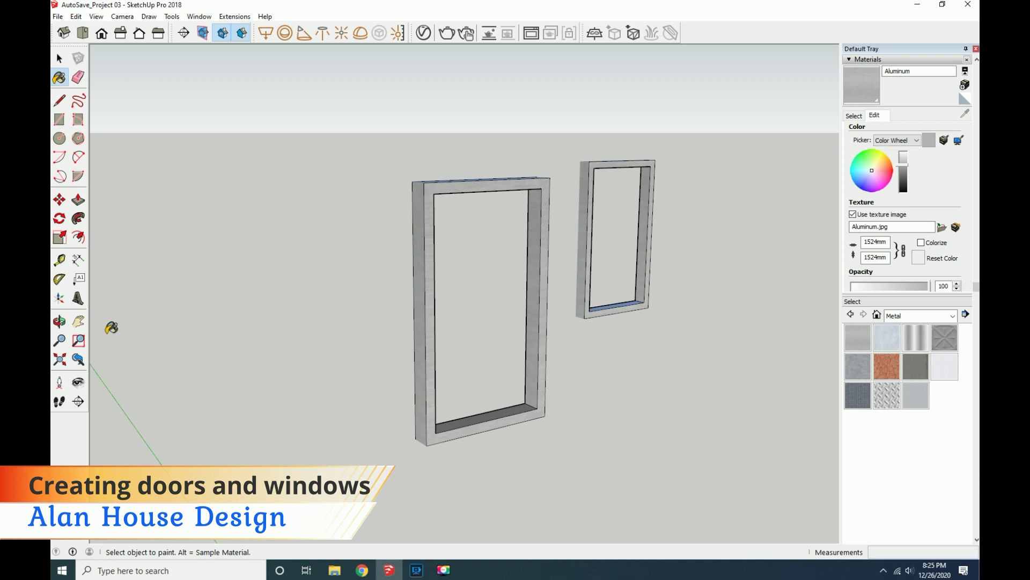
# Paint the door frame's top face and the window's bottom inner face aluminium.
pyautogui.moveTo(395, 246); pyautogui.dragTo(467, 177, button='middle')
pyautogui.click(552, 218)
pyautogui.moveTo(553, 219)
pyautogui.mouseDown(button='middle')
pyautogui.moveTo(685, 356)
pyautogui.moveTo(538, 306)
pyautogui.mouseUp(button='middle')
pyautogui.click(685, 356)
pyautogui.scroll(-5, 539, 306)
pyautogui.moveTo(311, 368); pyautogui.dragTo(761, 412, button='middle')
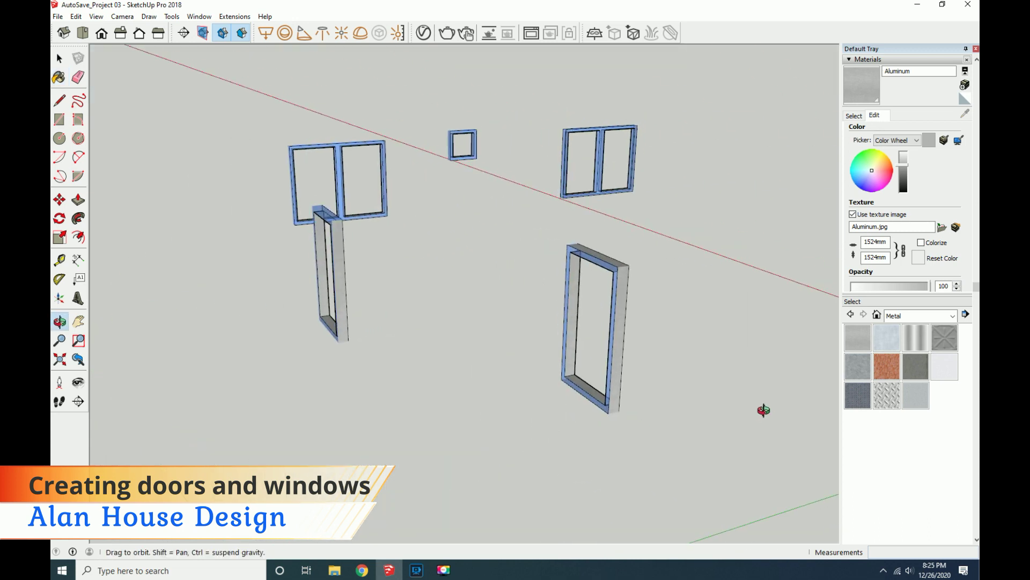
# Paint the door frames' remaining blue faces, including the right frame's bottom, aluminum.
pyautogui.scroll(5, 653, 336)
pyautogui.click(497, 271)
pyautogui.scroll(-5, 295, 225)
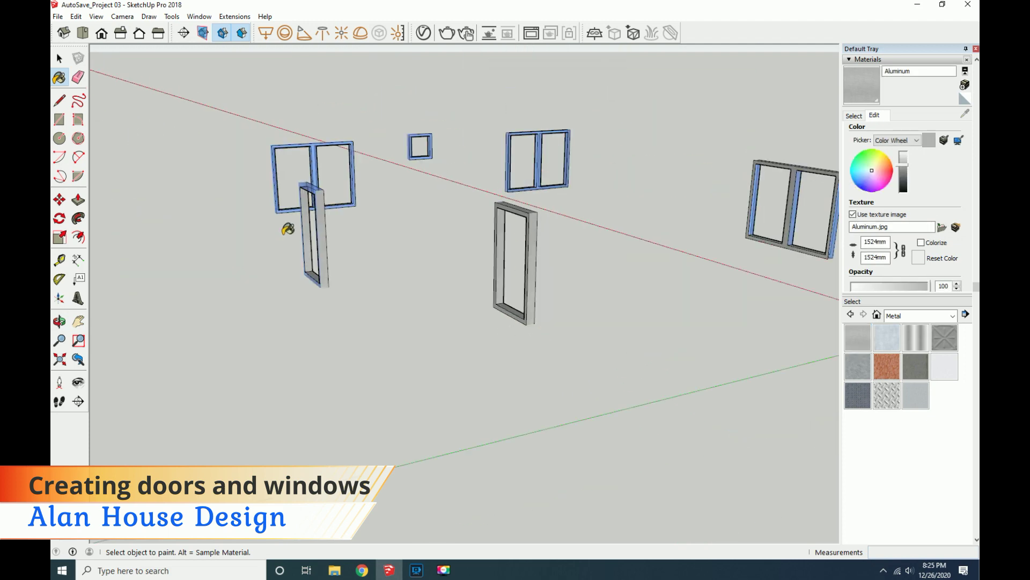
pyautogui.scroll(3, 319, 318)
pyautogui.click(301, 260)
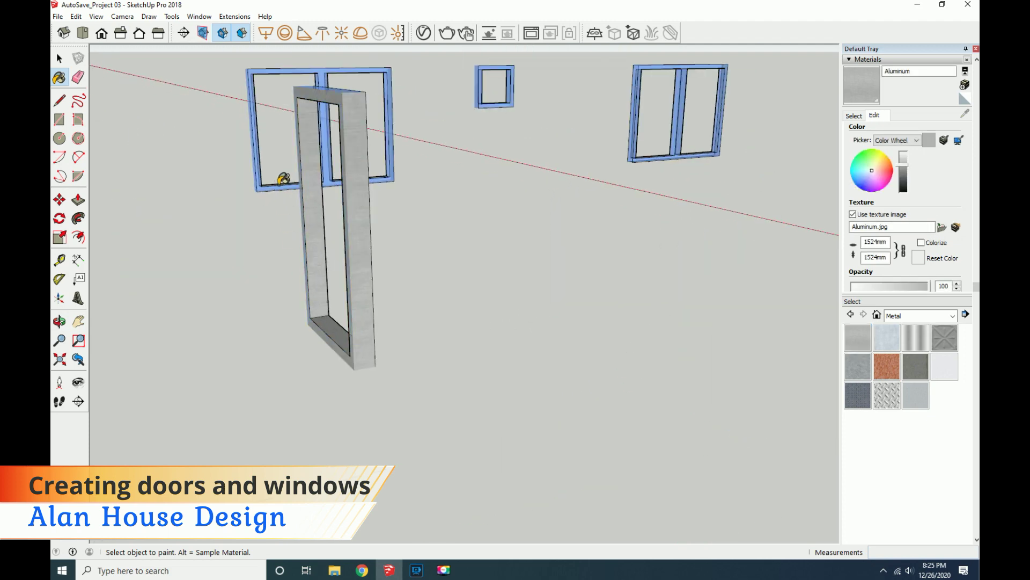
# Paint one window frame's front, right side, middle mullion and left edge aluminum, plus another window.
pyautogui.scroll(3, 284, 179)
pyautogui.click(279, 183)
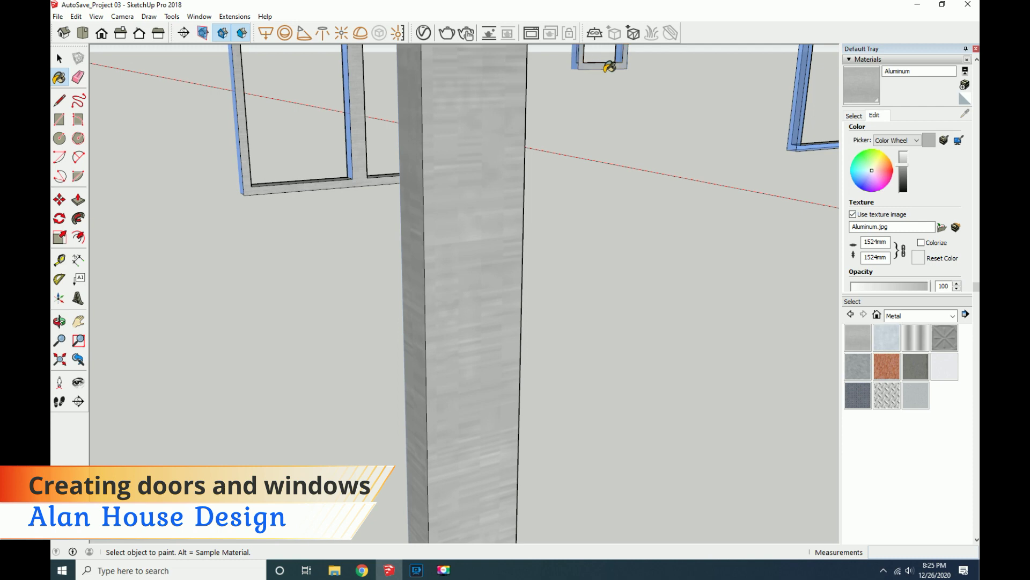
pyautogui.scroll(-4, 725, 182)
pyautogui.scroll(-2, 648, 246)
pyautogui.scroll(2, 612, 183)
pyautogui.click(493, 145)
pyautogui.scroll(2, 419, 177)
pyautogui.click(420, 173)
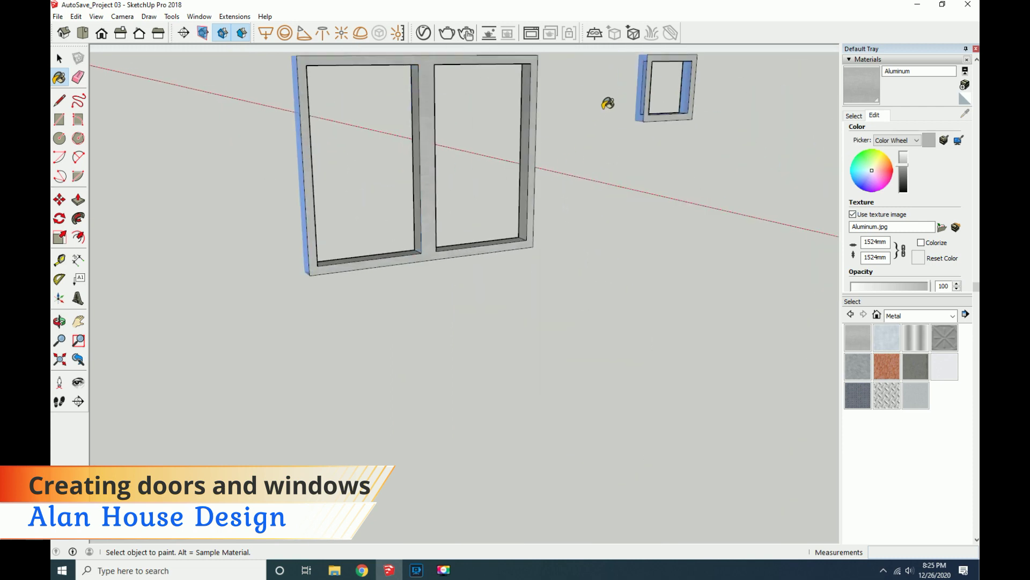
pyautogui.click(308, 181)
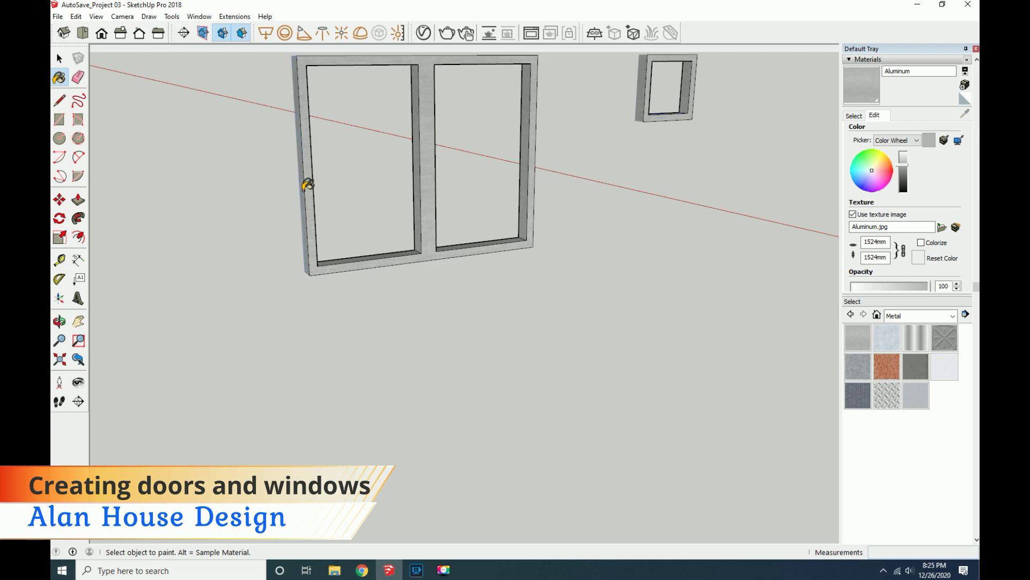
pyautogui.scroll(-3, 648, 179)
pyautogui.scroll(2, 648, 173)
pyautogui.click(649, 172)
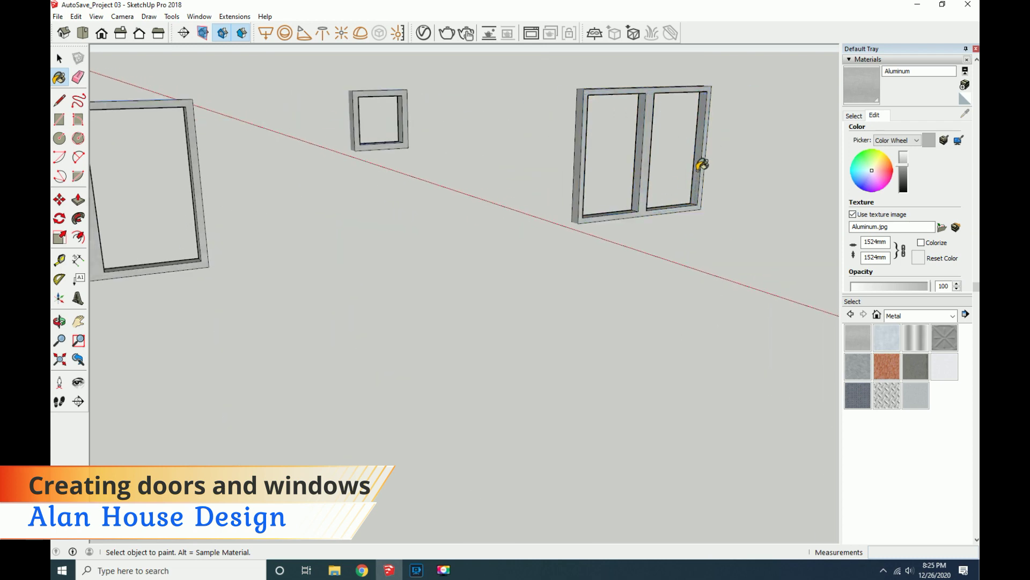
# Paint a blue post section, the right window and the small window aluminum.
pyautogui.scroll(-3, 702, 165)
pyautogui.scroll(-2, 543, 179)
pyautogui.moveTo(543, 179)
pyautogui.mouseDown(button='middle')
pyautogui.moveTo(451, 341)
pyautogui.moveTo(385, 204)
pyautogui.mouseUp(button='middle')
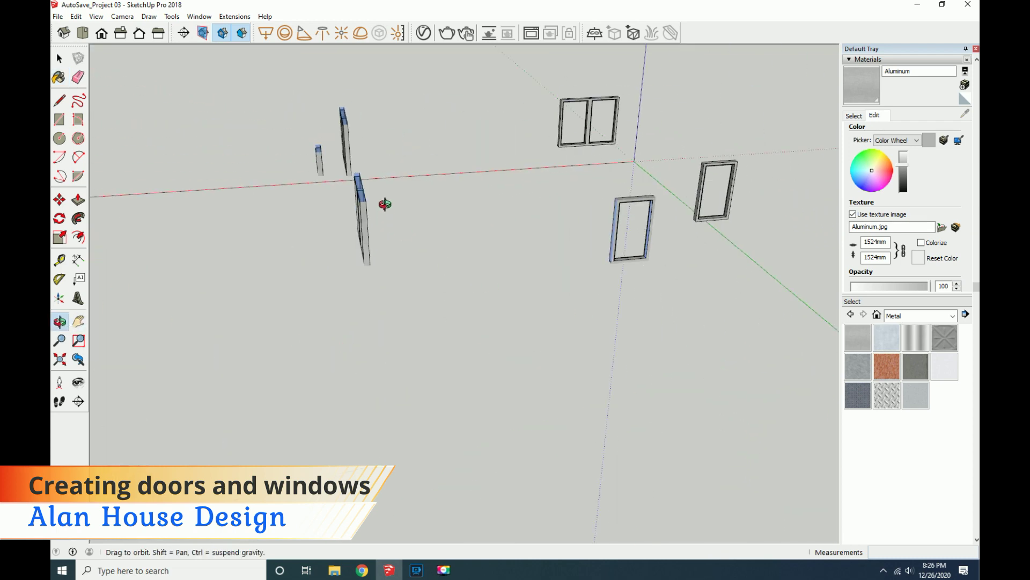
pyautogui.scroll(2, 385, 204)
pyautogui.press('b')
pyautogui.click(349, 180)
pyautogui.click(59, 320)
pyautogui.moveTo(215, 300)
pyautogui.mouseDown()
pyautogui.moveTo(409, 279)
pyautogui.moveTo(394, 277)
pyautogui.mouseUp()
pyautogui.click(60, 76)
pyautogui.click(803, 189)
pyautogui.click(299, 171)
# Paint the top window's bottom face and the left and top-right windows' blue faces aluminum.
pyautogui.scroll(1, 299, 171)
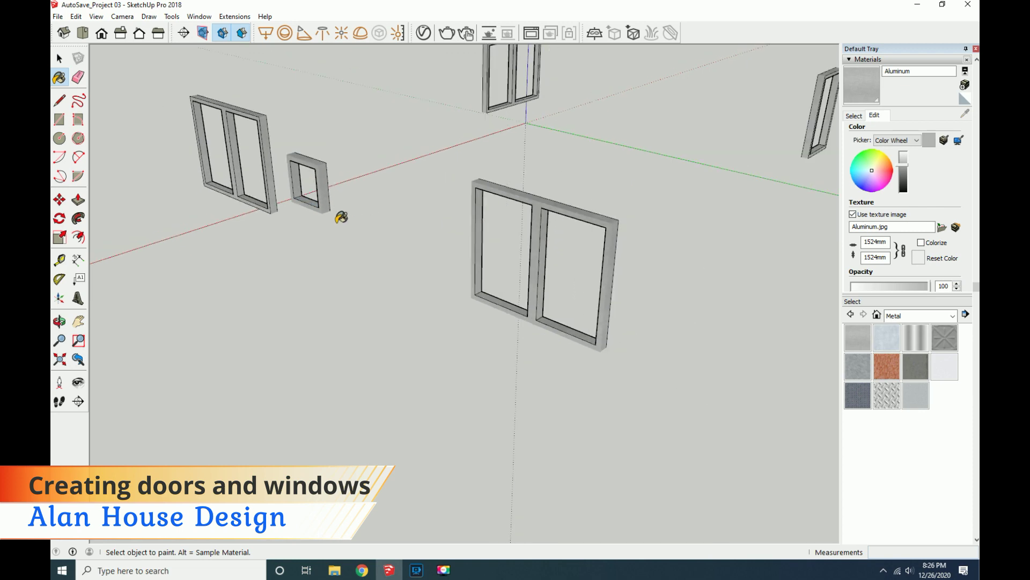
pyautogui.scroll(-2, 341, 217)
pyautogui.click(60, 321)
pyautogui.moveTo(408, 258)
pyautogui.mouseDown()
pyautogui.moveTo(423, 158)
pyautogui.moveTo(387, 161)
pyautogui.mouseUp()
pyautogui.click(59, 77)
pyautogui.scroll(3, 207, 269)
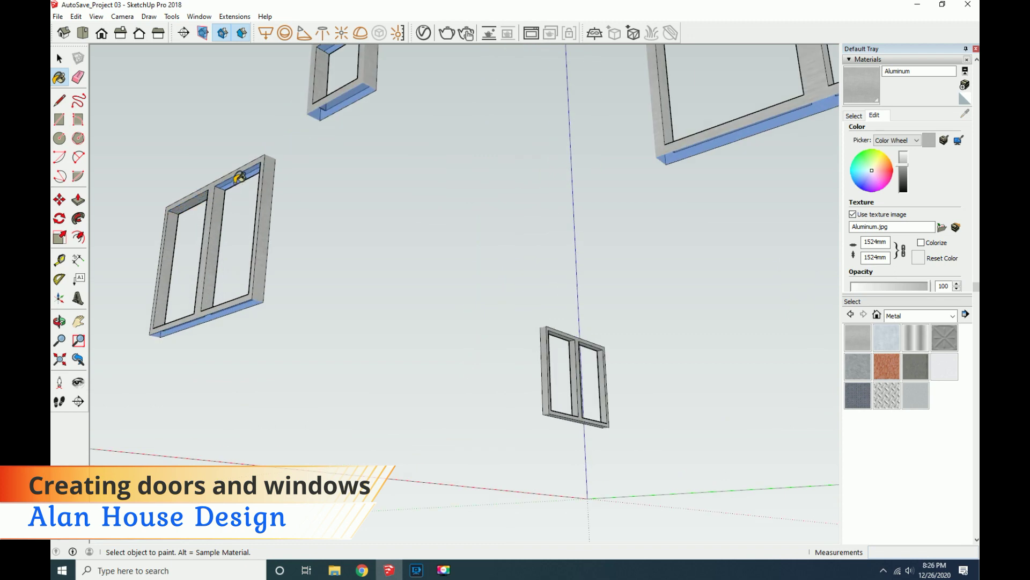
pyautogui.click(338, 103)
pyautogui.click(231, 305)
pyautogui.click(671, 152)
pyautogui.scroll(-2, 568, 373)
pyautogui.scroll(2, 562, 185)
pyautogui.click(666, 152)
# Orbit around an edge-on window and the door frame to look for leftover blue faces.
pyautogui.scroll(-3, 431, 248)
pyautogui.moveTo(431, 248); pyautogui.dragTo(646, 306, button='middle')
pyautogui.scroll(3, 642, 298)
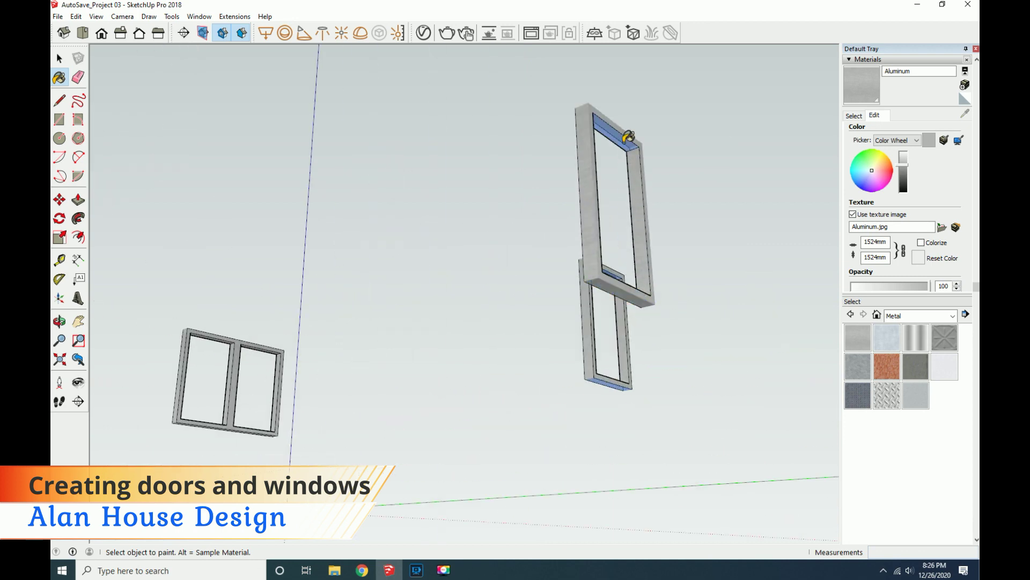
pyautogui.moveTo(610, 377); pyautogui.dragTo(623, 271, button='middle')
pyautogui.scroll(-5, 603, 337)
pyautogui.scroll(-2, 336, 281)
pyautogui.click(59, 321)
pyautogui.moveTo(299, 311)
pyautogui.mouseDown()
pyautogui.moveTo(410, 200)
pyautogui.moveTo(274, 228)
pyautogui.moveTo(488, 326)
pyautogui.mouseUp()
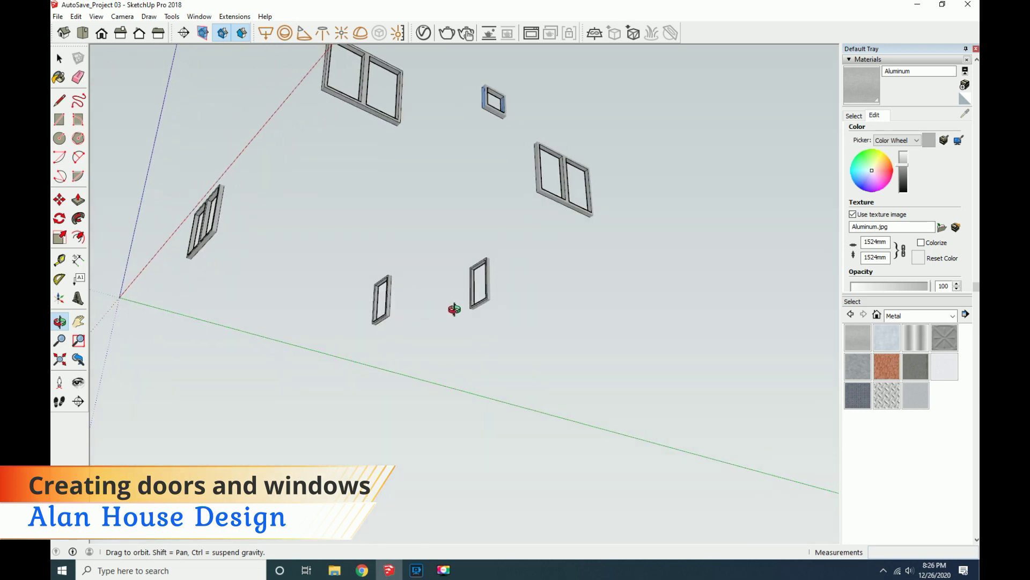
pyautogui.click(59, 76)
pyautogui.scroll(3, 490, 93)
pyautogui.scroll(2, 490, 93)
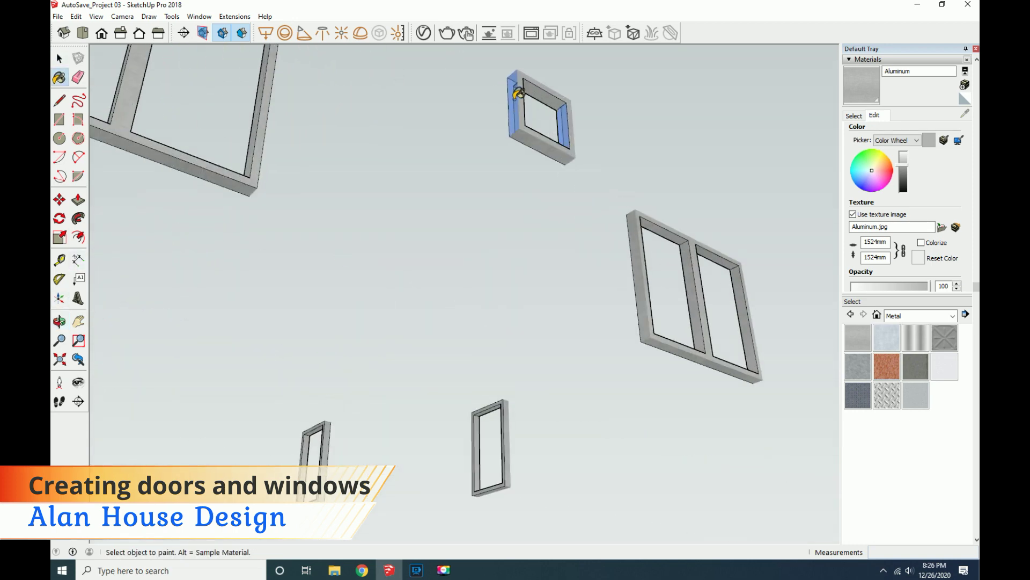
# Inspect the window frames from near-front and high overhead views for leftover blue faces.
pyautogui.scroll(-5, 421, 129)
pyautogui.scroll(3, 353, 257)
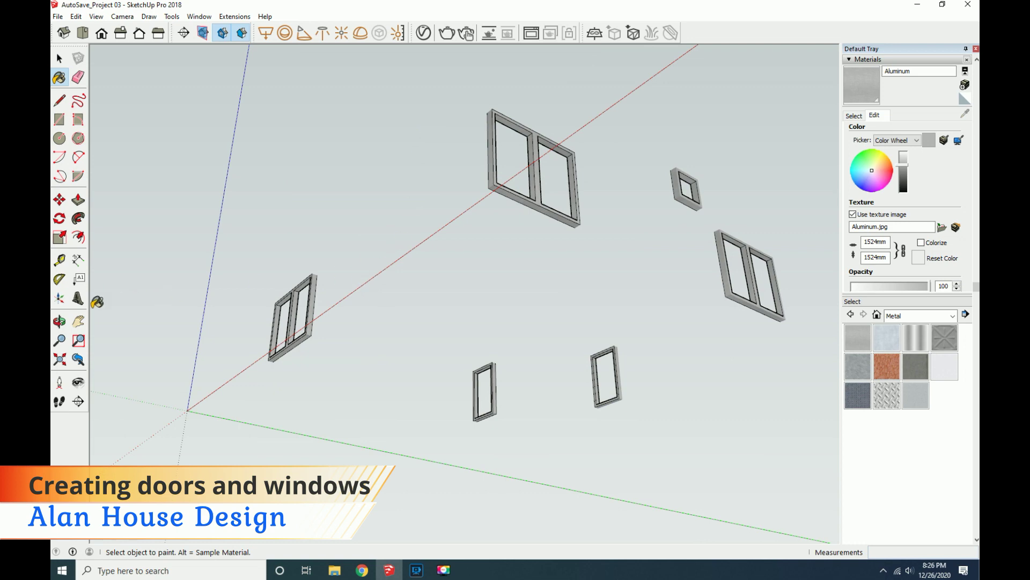
pyautogui.moveTo(97, 302); pyautogui.dragTo(405, 310, button='middle')
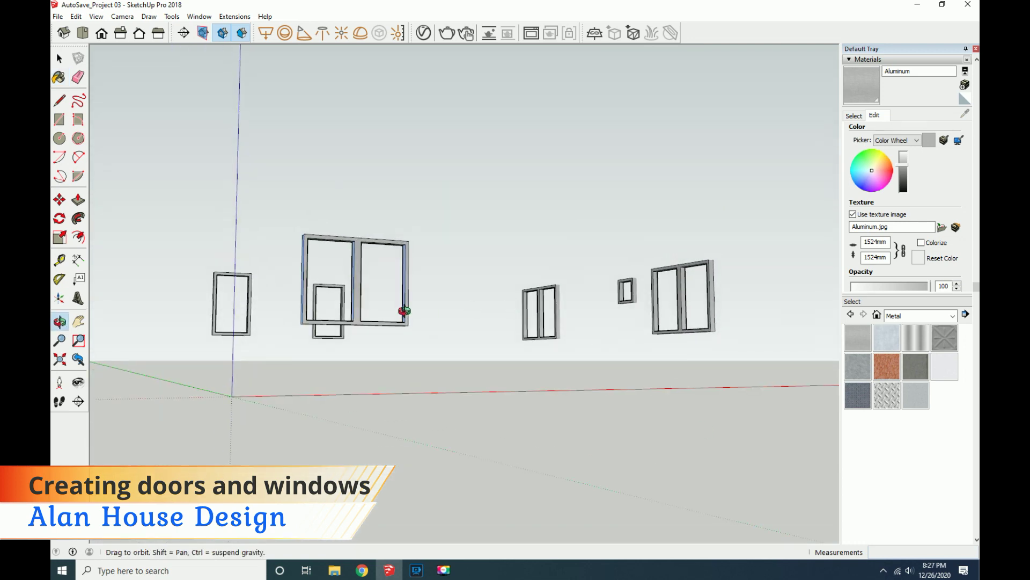
pyautogui.scroll(1, 490, 329)
pyautogui.scroll(3, 491, 329)
pyautogui.press('b')
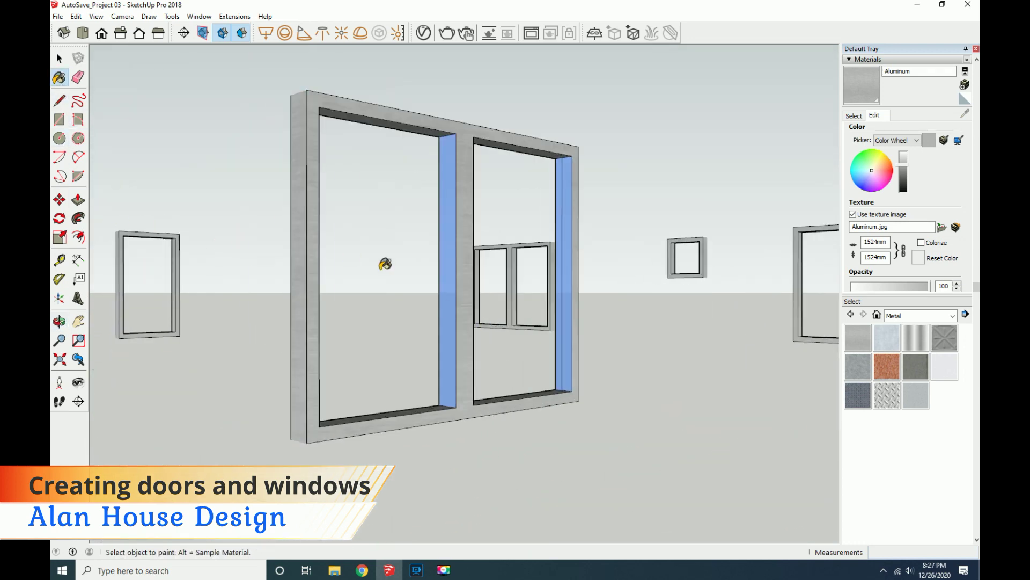
pyautogui.scroll(-3, 553, 306)
pyautogui.scroll(-2, 592, 331)
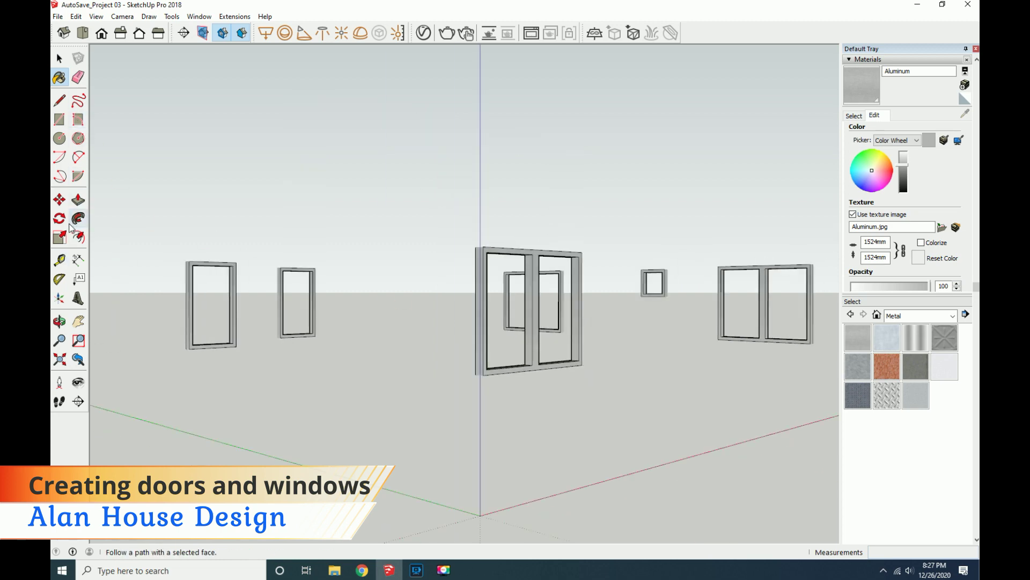
pyautogui.click(59, 321)
pyautogui.moveTo(272, 318)
pyautogui.mouseDown()
pyautogui.moveTo(408, 125)
pyautogui.moveTo(510, 329)
pyautogui.moveTo(664, 404)
pyautogui.moveTo(740, 348)
pyautogui.moveTo(695, 287)
pyautogui.moveTo(827, 177)
pyautogui.mouseUp()
pyautogui.scroll(5, 877, 140)
# Make the hidden house layers, including Floor, visible again and view the door and double window.
pyautogui.click(936, 218)
pyautogui.click(936, 251)
pyautogui.click(937, 274)
pyautogui.moveTo(750, 295); pyautogui.dragTo(534, 247)
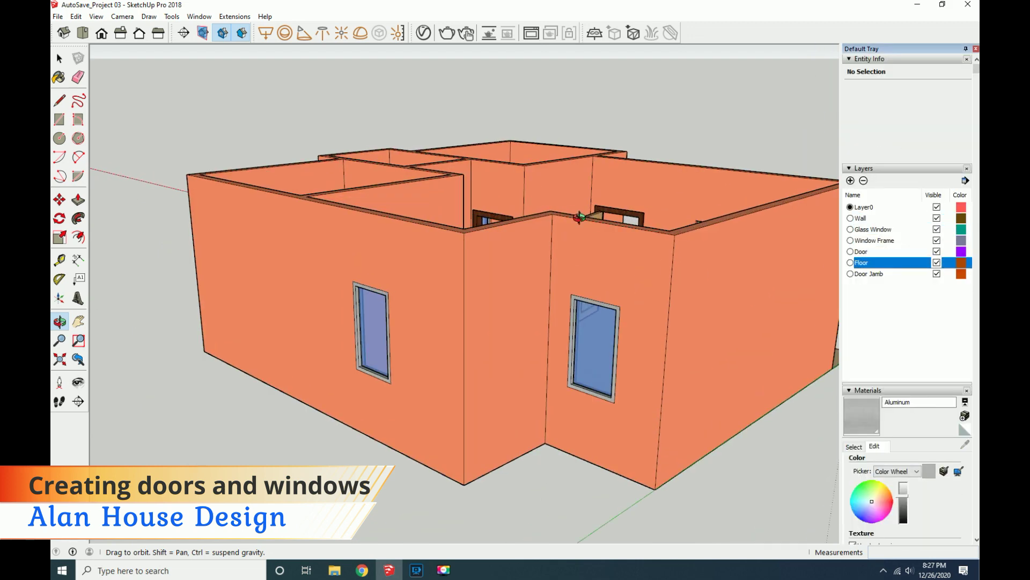
pyautogui.scroll(5, 454, 282)
pyautogui.scroll(-5, 429, 289)
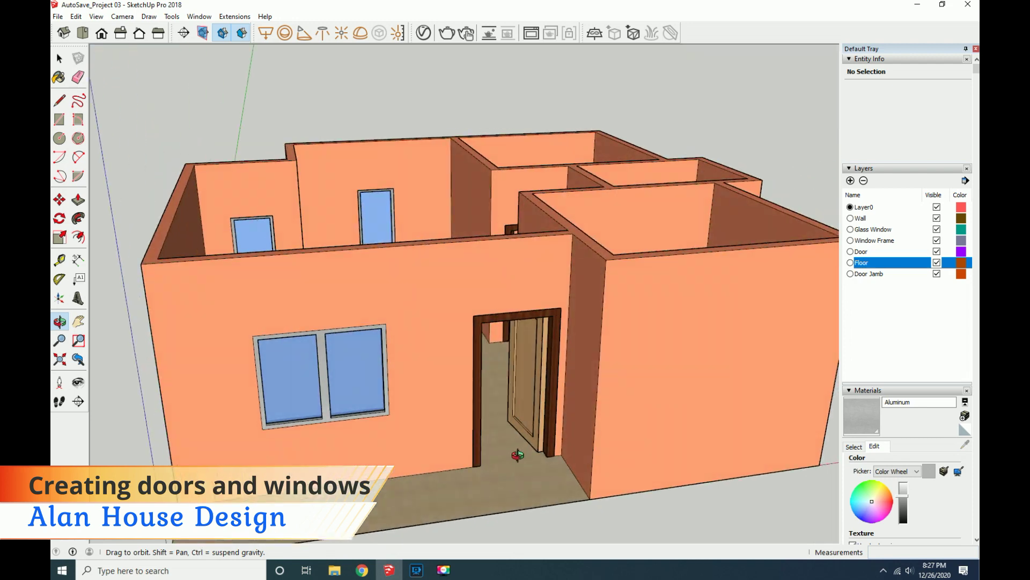
pyautogui.scroll(6, 499, 454)
pyautogui.scroll(-2, 455, 421)
pyautogui.scroll(-3, 408, 410)
pyautogui.moveTo(372, 405); pyautogui.dragTo(361, 375)
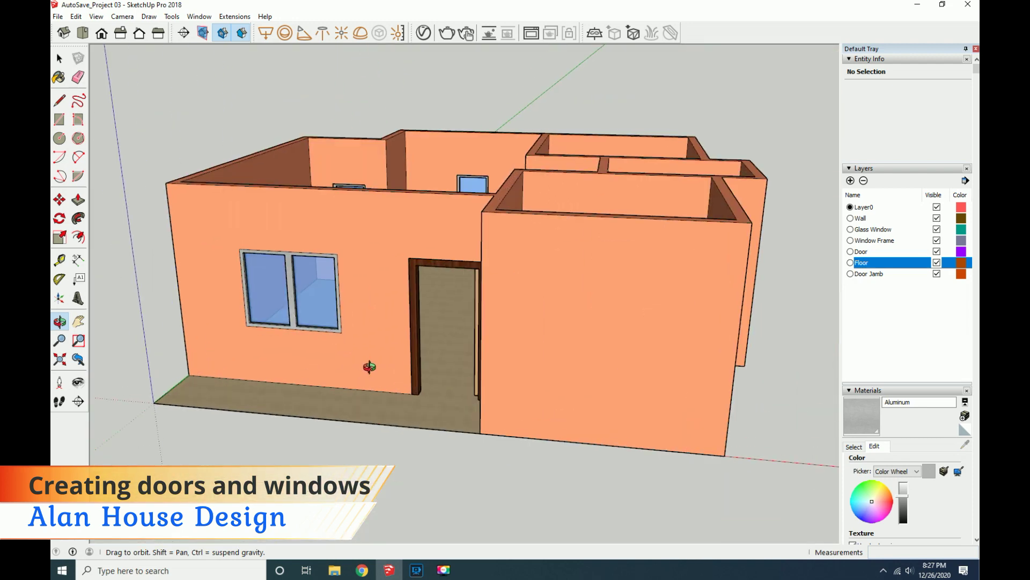
# Select the outside floor face and run an option from its context menu.
pyautogui.click(59, 58)
pyautogui.rightClick(433, 409)
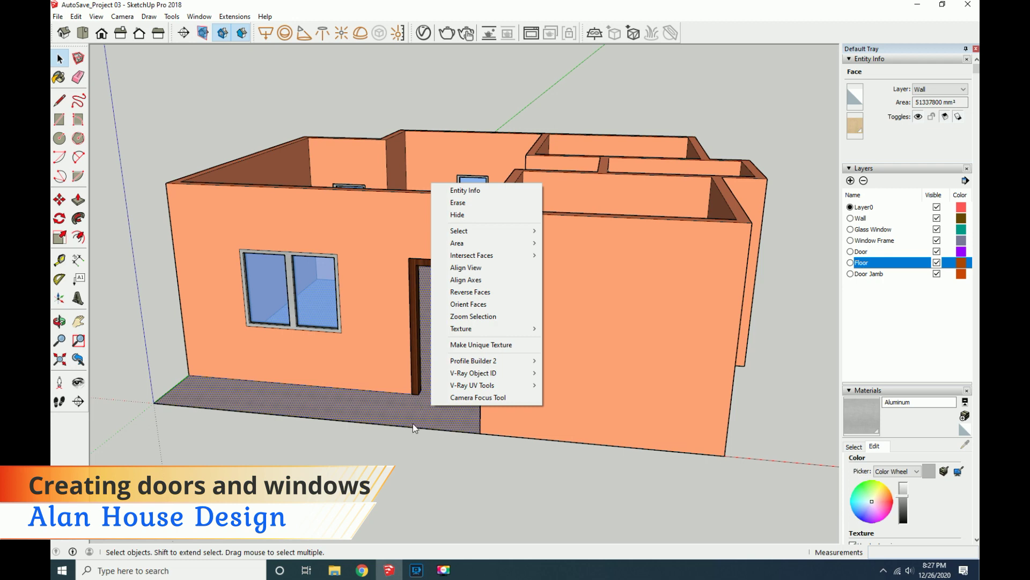
pyautogui.press('Escape')
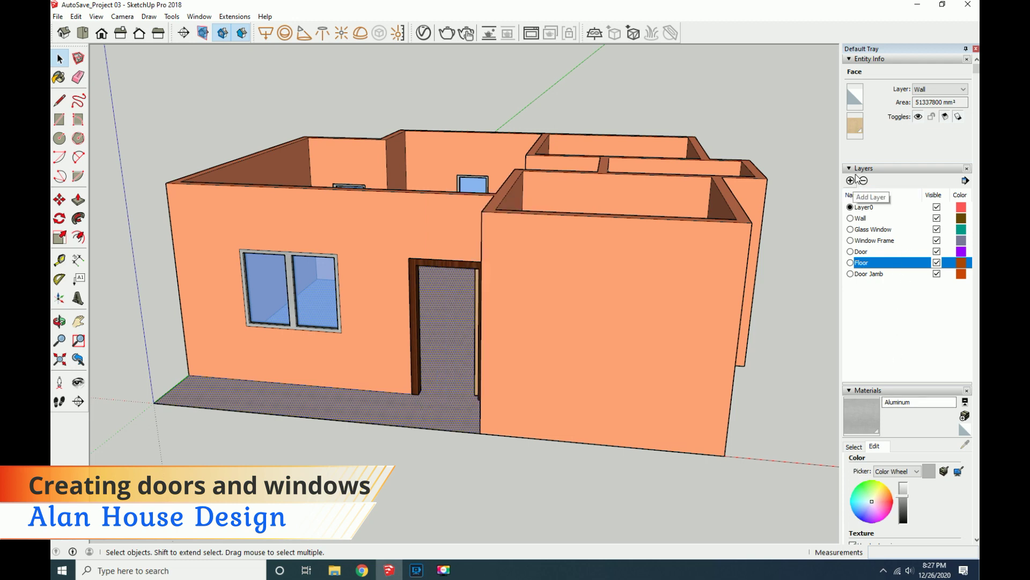
pyautogui.scroll(-5, 919, 398)
pyautogui.click(433, 370)
pyautogui.rightClick(451, 405)
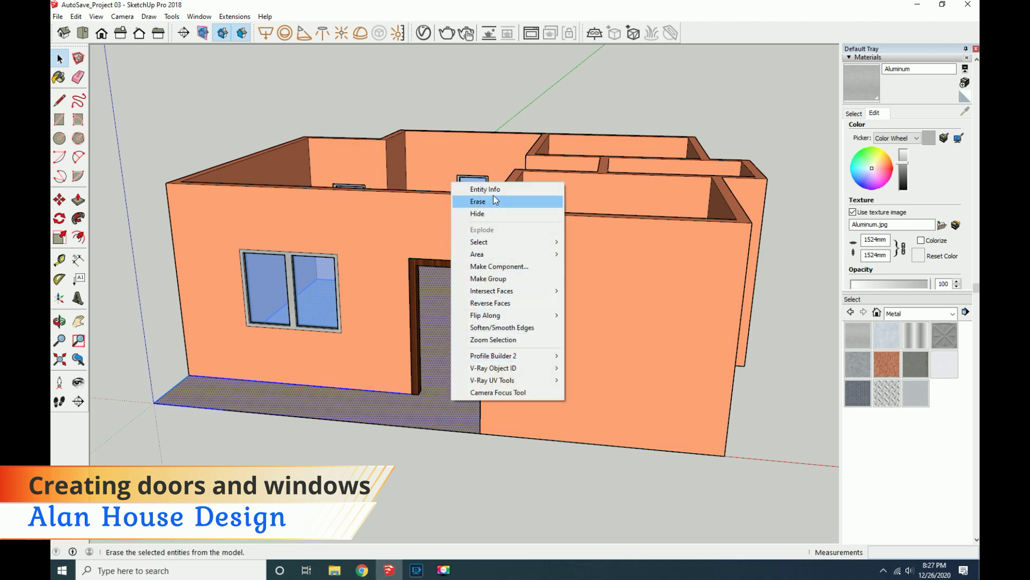
pyautogui.click(497, 189)
pyautogui.scroll(3, 817, 345)
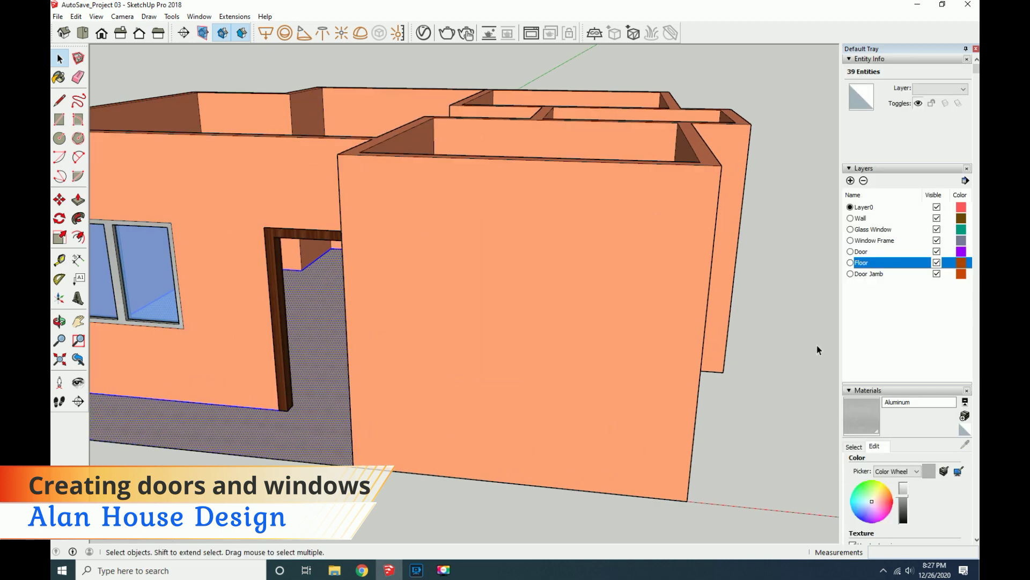
pyautogui.scroll(-5, 817, 346)
pyautogui.click(684, 456)
pyautogui.scroll(3, 810, 347)
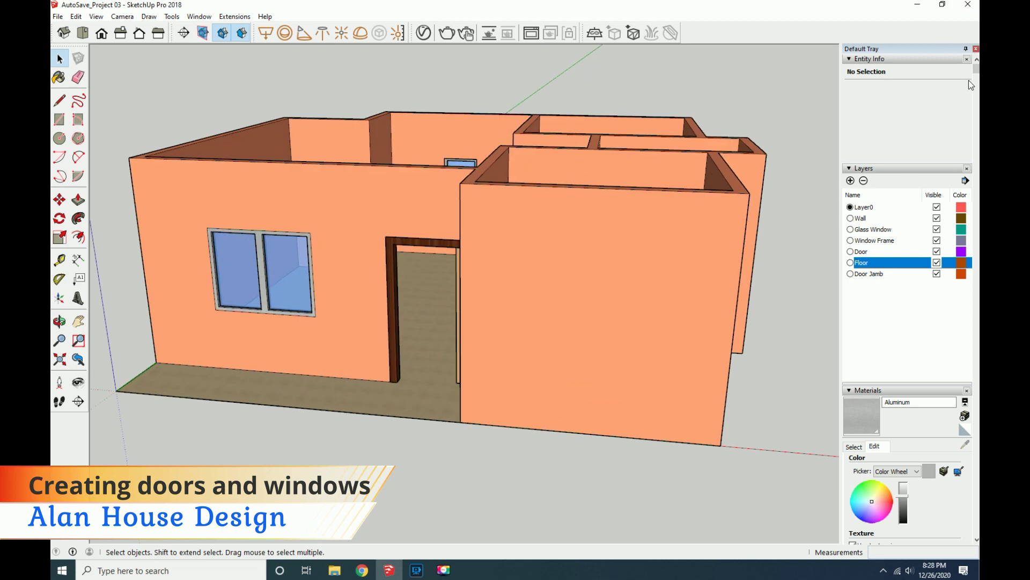
# Check the house in Top and Iso views, then restore the Default Tray panels.
pyautogui.click(976, 48)
pyautogui.scroll(-3, 793, 237)
pyautogui.click(64, 33)
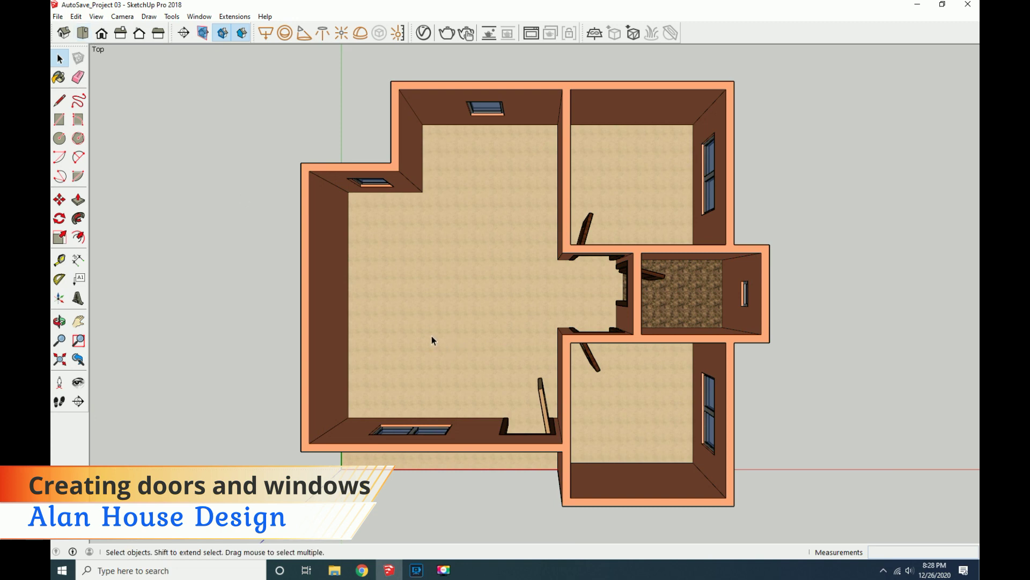
pyautogui.click(63, 33)
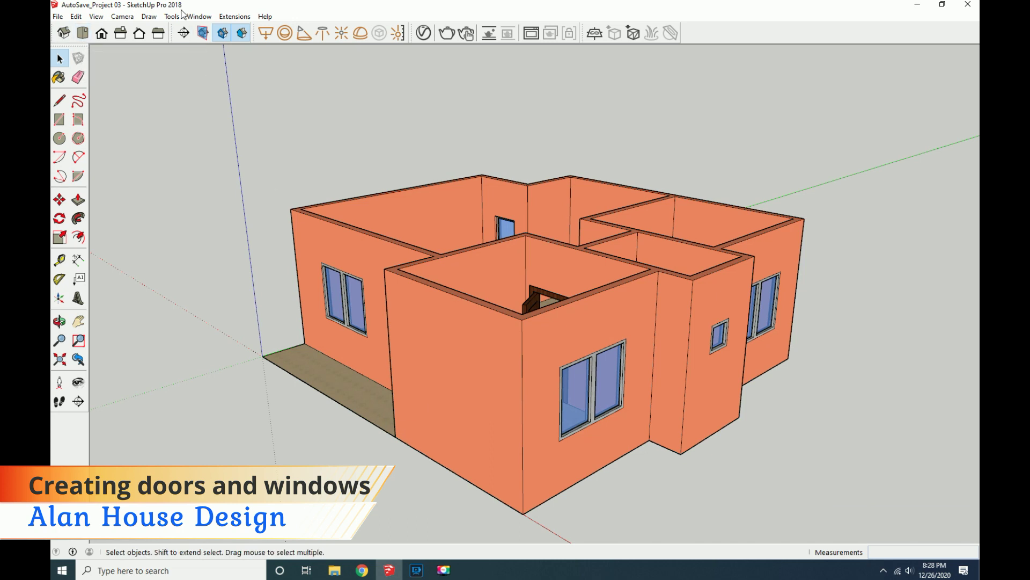
pyautogui.click(199, 16)
pyautogui.click(324, 28)
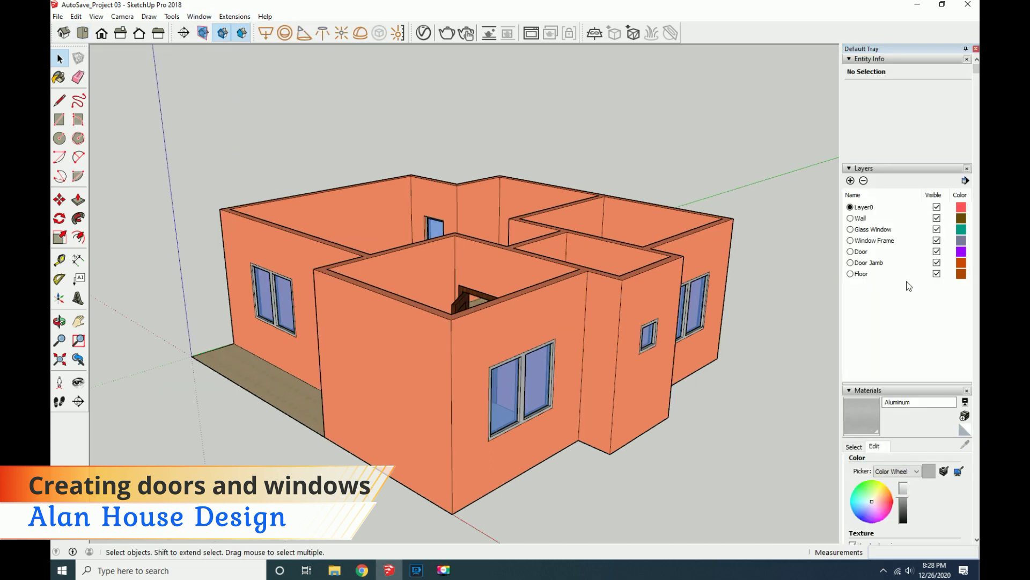
pyautogui.scroll(-5, 878, 276)
# Paint the floor slab with Color B05 from the Colors library.
pyautogui.scroll(-3, 920, 315)
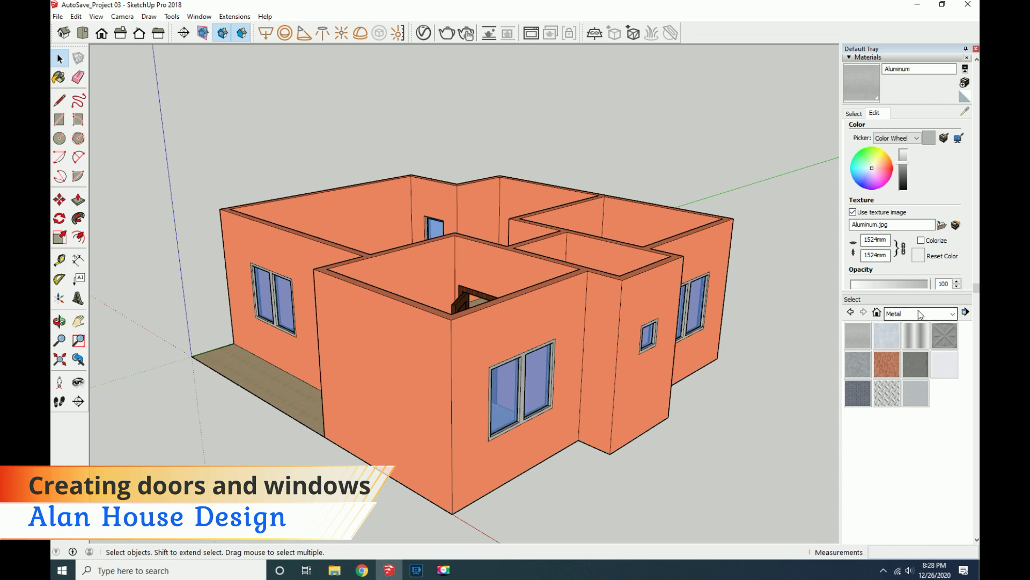
pyautogui.click(952, 314)
pyautogui.click(913, 352)
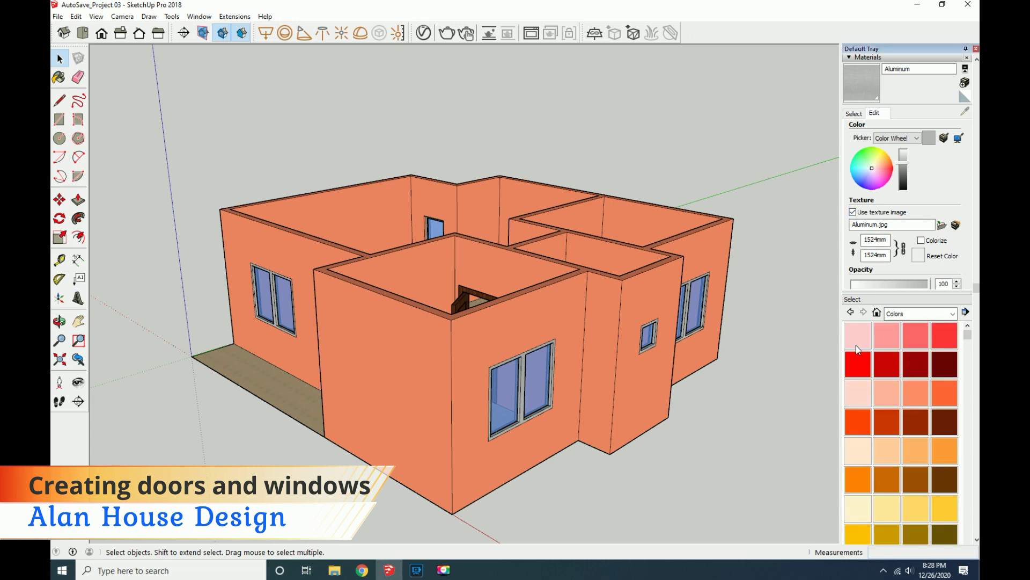
pyautogui.click(867, 423)
pyautogui.click(305, 402)
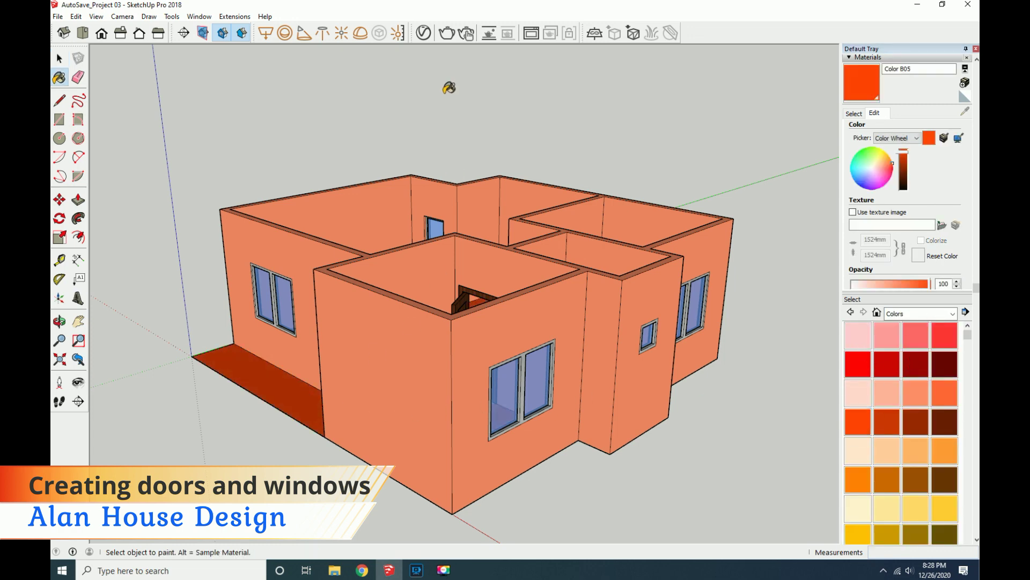
# Give Color B05 a Bitmap diffuse texture in V-Ray, browsing to the Vray Texture folder.
pyautogui.click(423, 33)
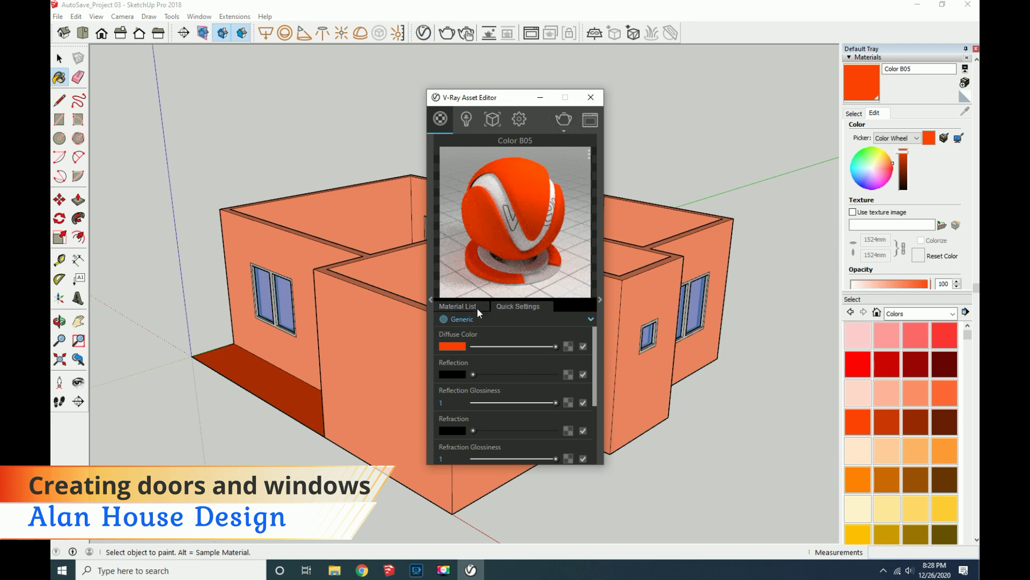
pyautogui.click(568, 346)
pyautogui.click(568, 284)
pyautogui.click(635, 274)
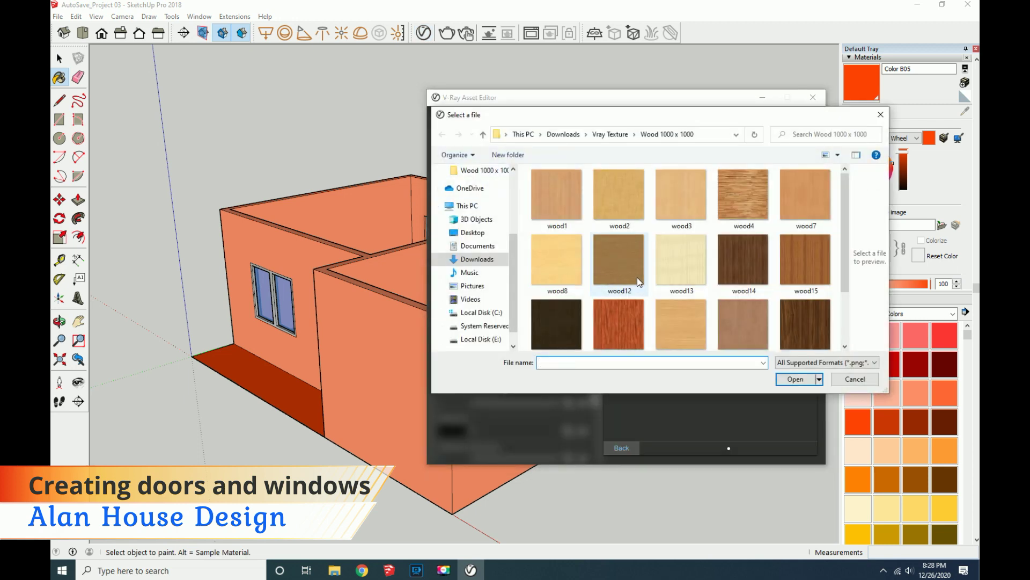
pyautogui.click(478, 259)
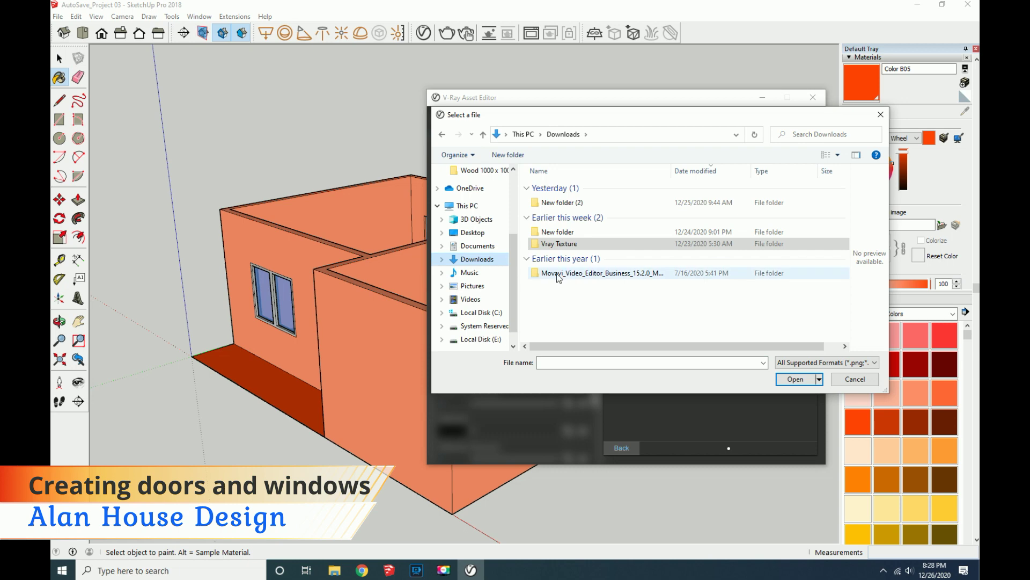
pyautogui.doubleClick(570, 248)
# Load marble10 from the Floor Marble 1000 x 1000 folder as the diffuse bitmap.
pyautogui.scroll(-3, 575, 276)
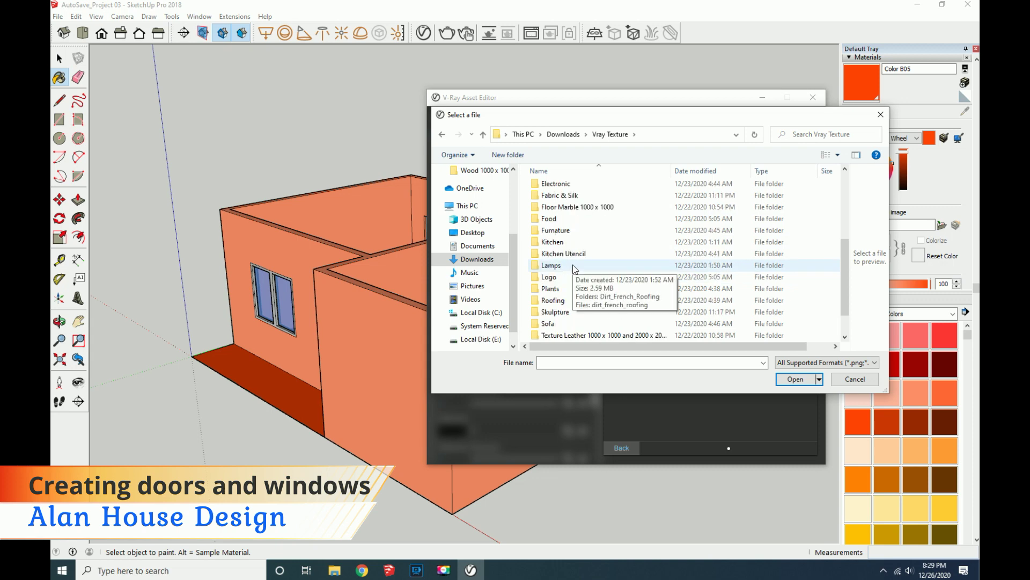
pyautogui.scroll(3, 573, 267)
pyautogui.scroll(-3, 573, 267)
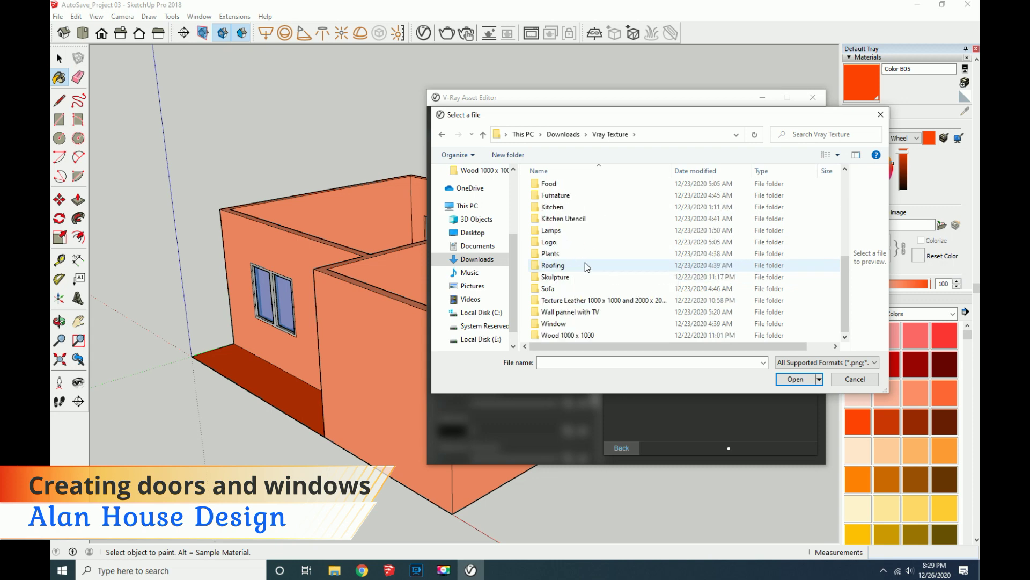
pyautogui.doubleClick(611, 303)
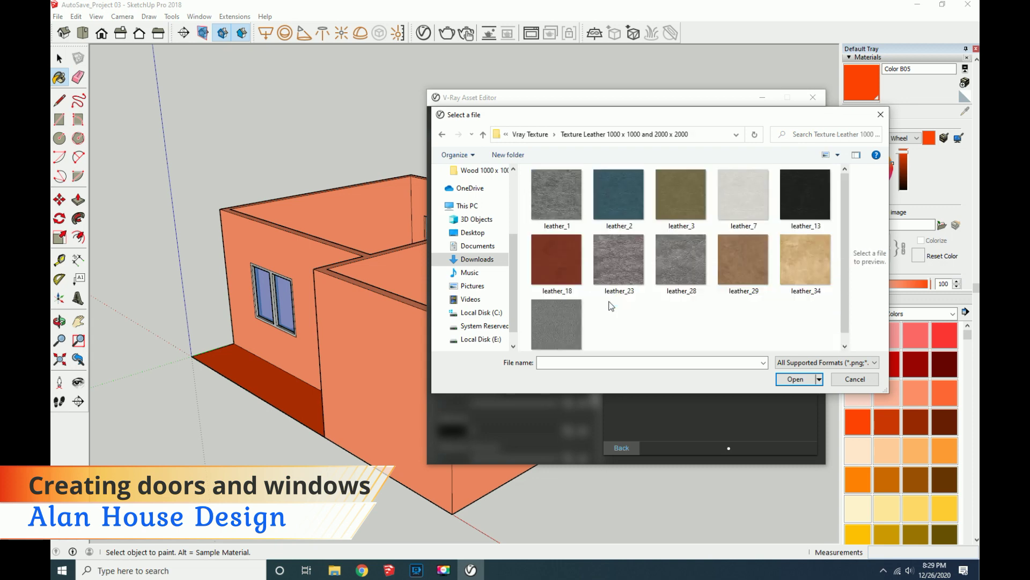
pyautogui.click(441, 135)
pyautogui.scroll(2, 595, 313)
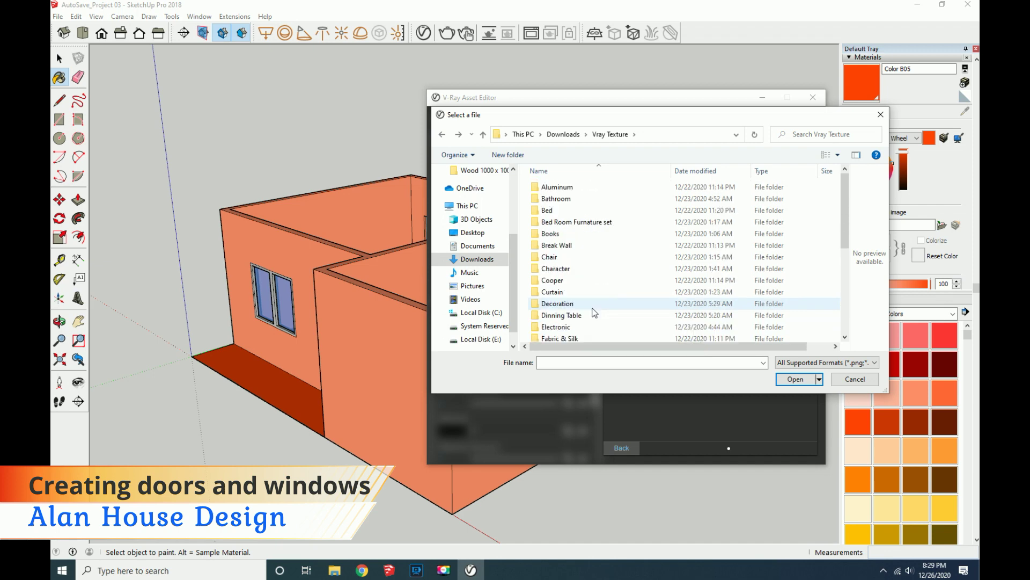
pyautogui.doubleClick(569, 288)
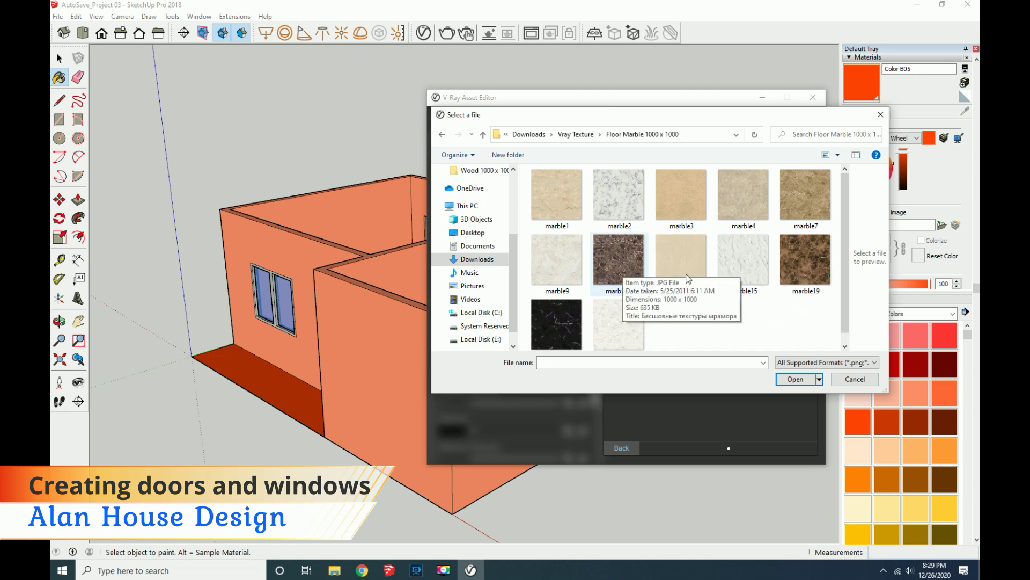
pyautogui.click(803, 273)
pyautogui.click(619, 259)
pyautogui.click(795, 379)
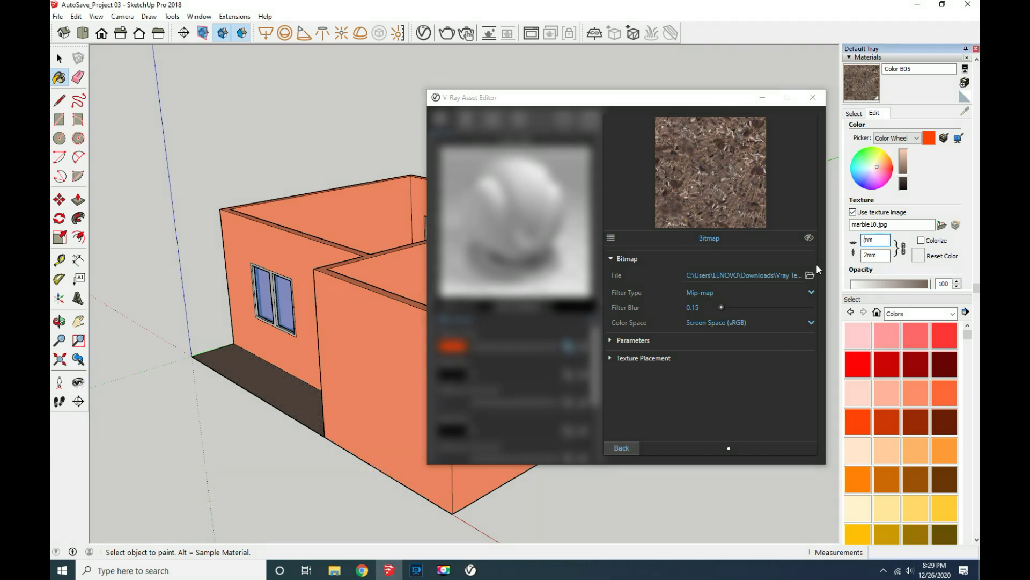
pyautogui.click(631, 448)
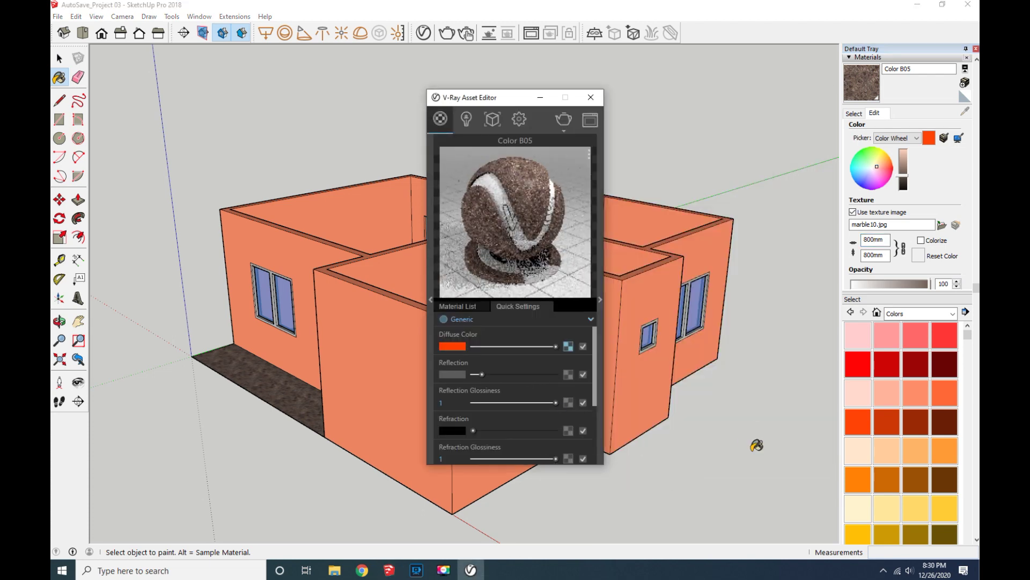
# Close the V-Ray Asset Editor and orbit to inspect the floor by the doorway.
pyautogui.click(591, 97)
pyautogui.click(57, 62)
pyautogui.click(60, 321)
pyautogui.scroll(5, 284, 401)
pyautogui.scroll(3, 481, 466)
pyautogui.scroll(3, 481, 466)
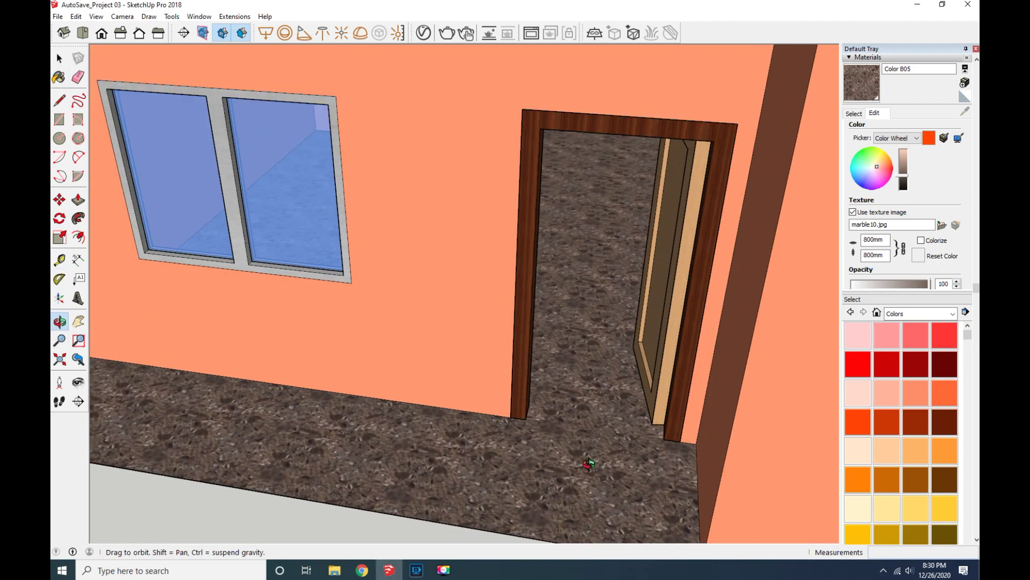
pyautogui.scroll(3, 510, 440)
pyautogui.scroll(-2, 563, 403)
pyautogui.moveTo(575, 390); pyautogui.dragTo(577, 377)
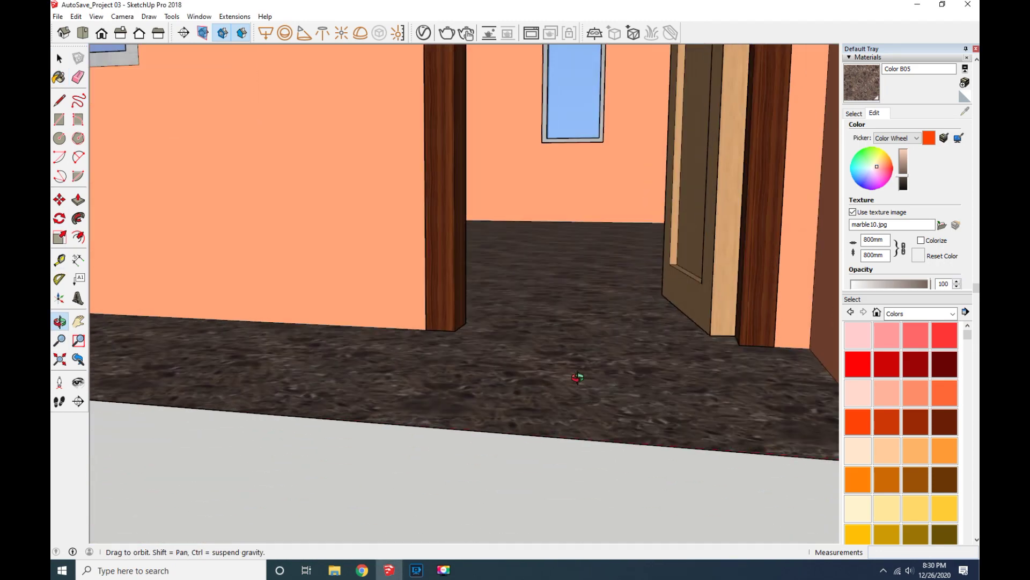
# Set the floor marble texture width to 1000mm in the Materials Edit tab.
pyautogui.click(874, 239)
pyautogui.press('BackSpace')
pyautogui.press('BackSpace')
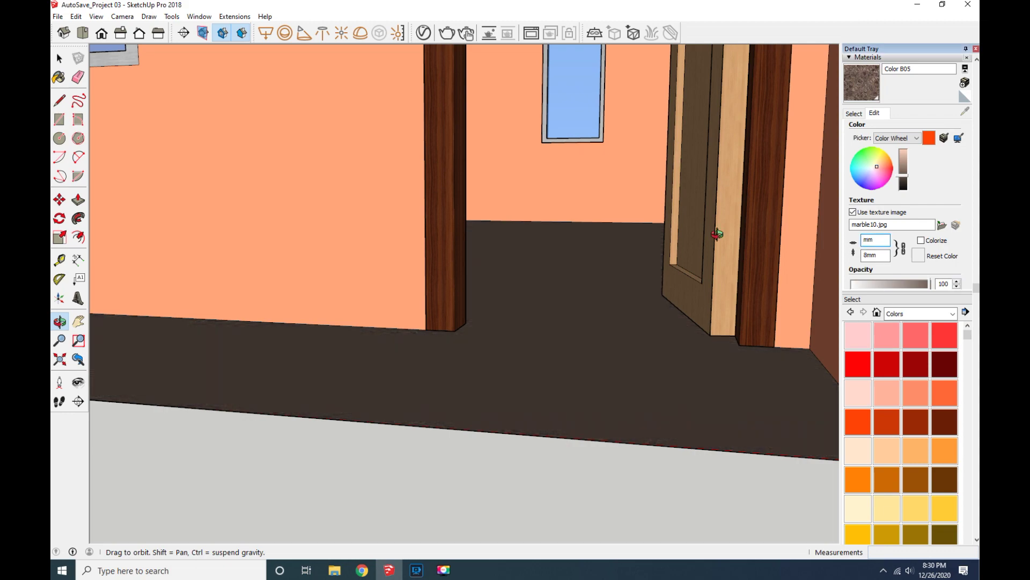
pyautogui.write('1000')
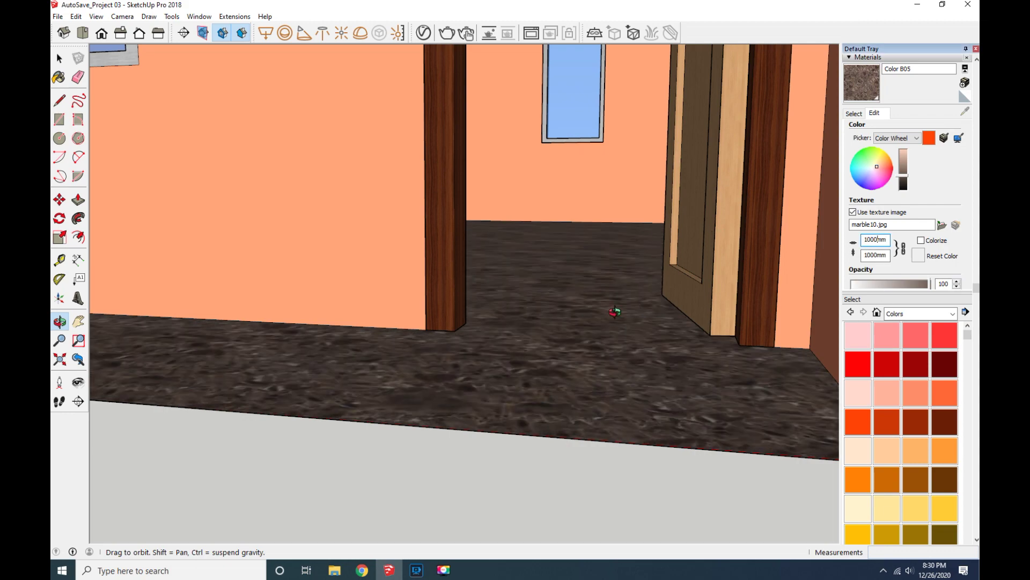
pyautogui.scroll(-2, 591, 371)
pyautogui.scroll(3, 590, 376)
pyautogui.scroll(3, 593, 381)
pyautogui.scroll(3, 596, 385)
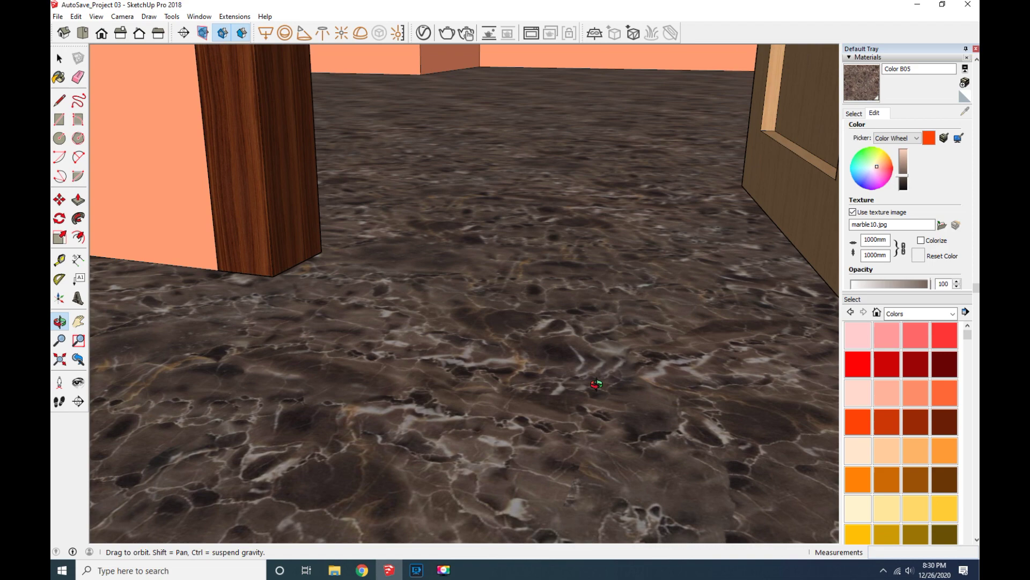
pyautogui.scroll(-3, 596, 384)
pyautogui.scroll(-3, 604, 379)
pyautogui.scroll(-2, 617, 343)
pyautogui.scroll(-2, 566, 336)
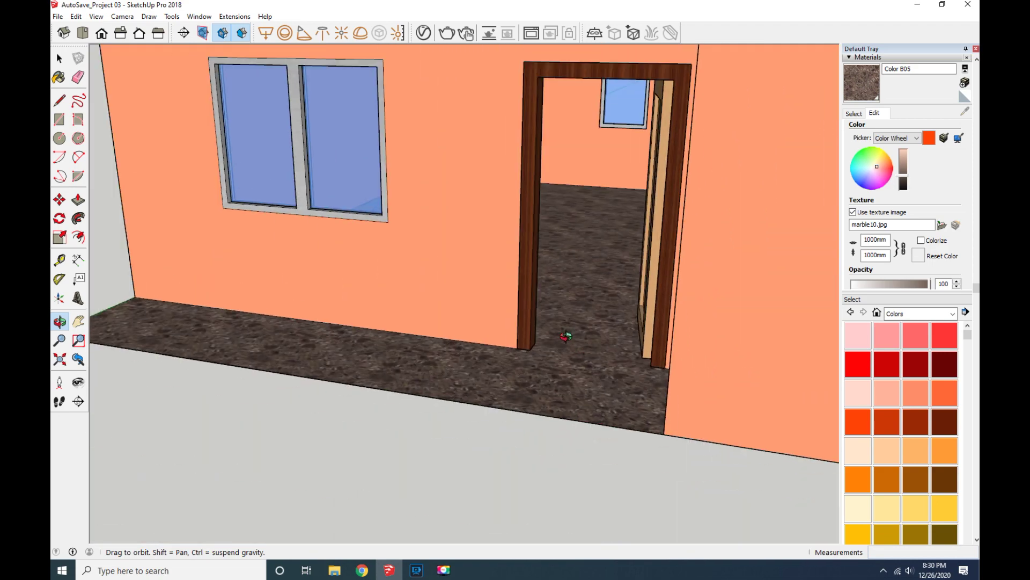
pyautogui.scroll(-3, 566, 336)
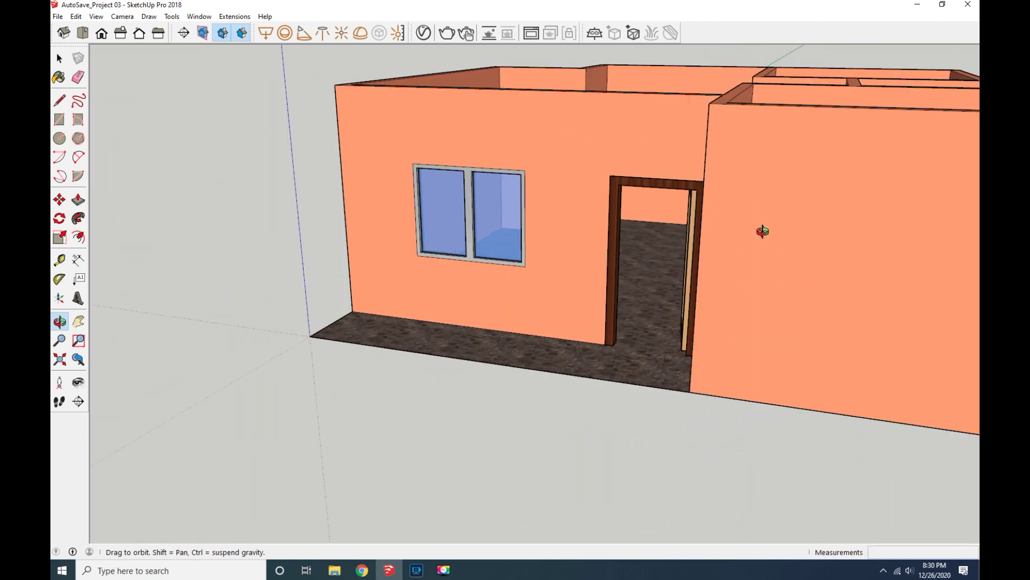
pyautogui.scroll(-2, 717, 255)
pyautogui.scroll(3, 610, 220)
pyautogui.scroll(2, 607, 221)
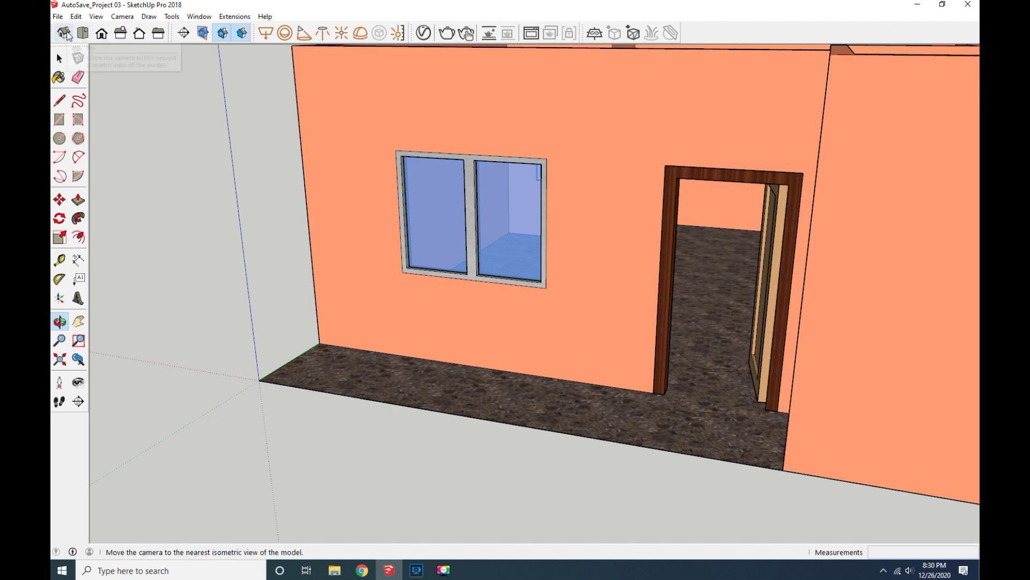
# Switch to the Top standard view to show the whole floor plan.
pyautogui.click(63, 33)
pyautogui.click(82, 33)
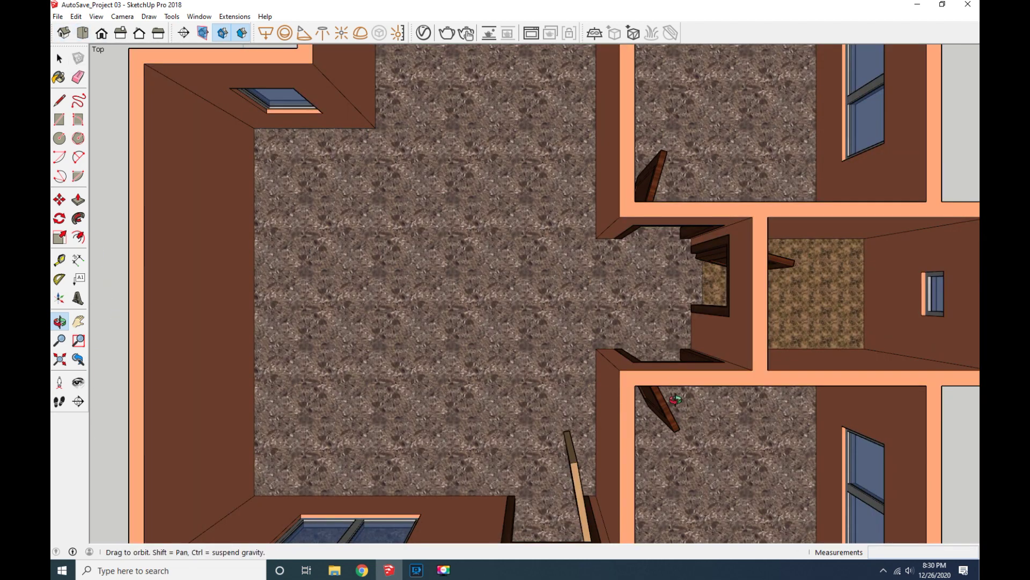
pyautogui.scroll(-2, 683, 408)
pyautogui.scroll(-1, 682, 407)
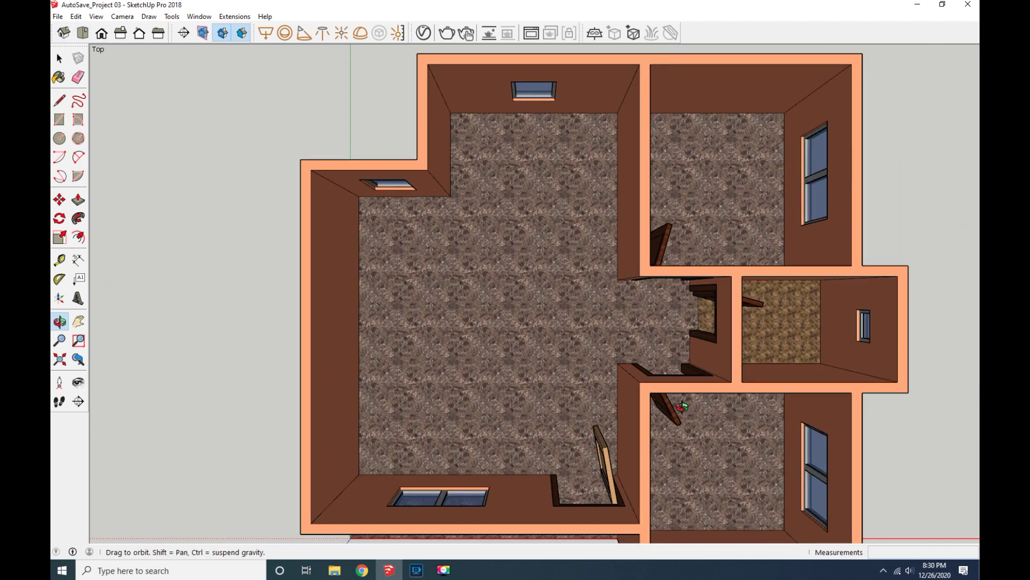
pyautogui.scroll(3, 553, 373)
pyautogui.scroll(2, 553, 374)
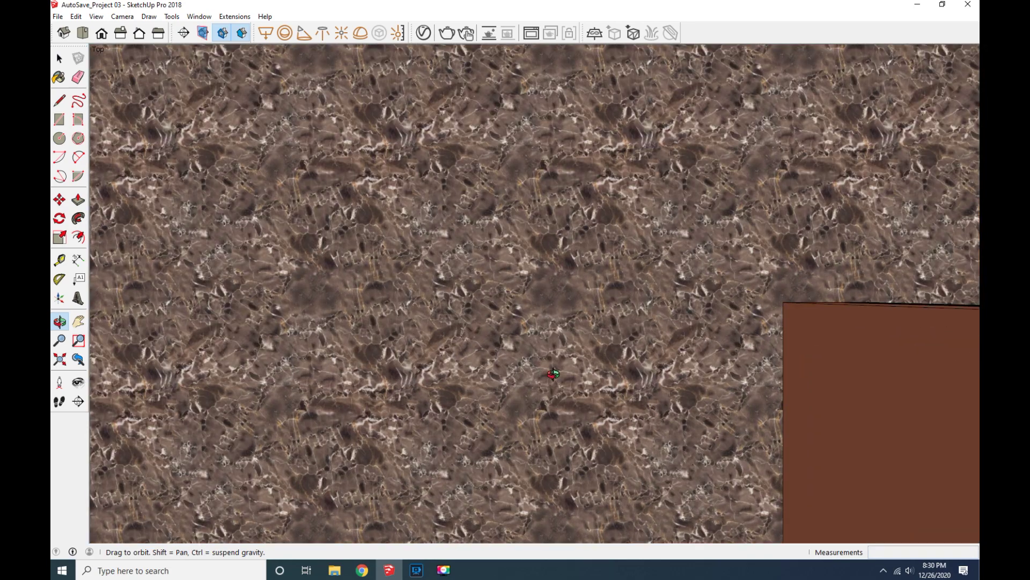
pyautogui.scroll(-3, 553, 373)
pyautogui.scroll(-1, 547, 365)
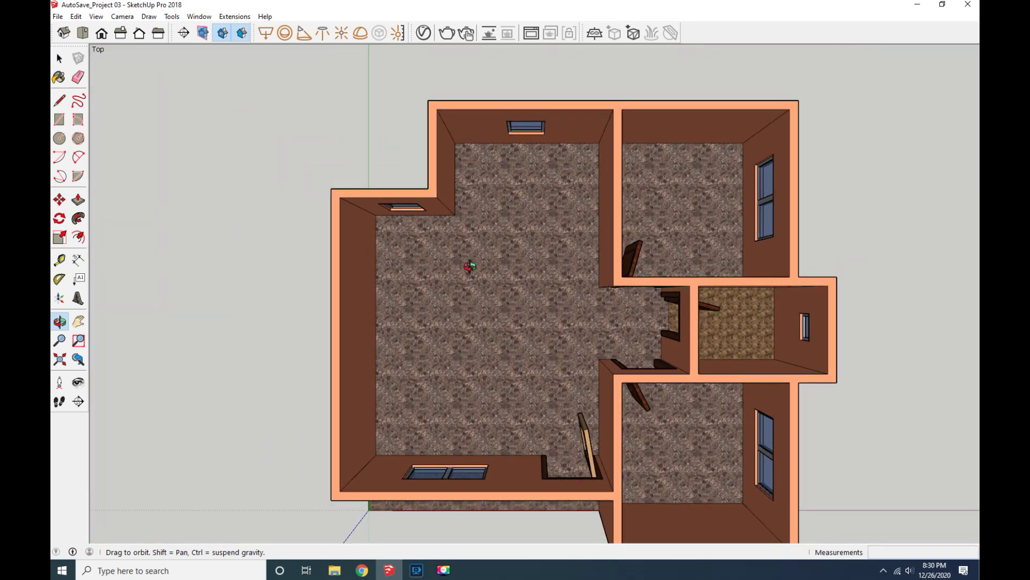
# Reopen the floor material's diffuse bitmap settings in the V-Ray material editor.
pyautogui.click(424, 33)
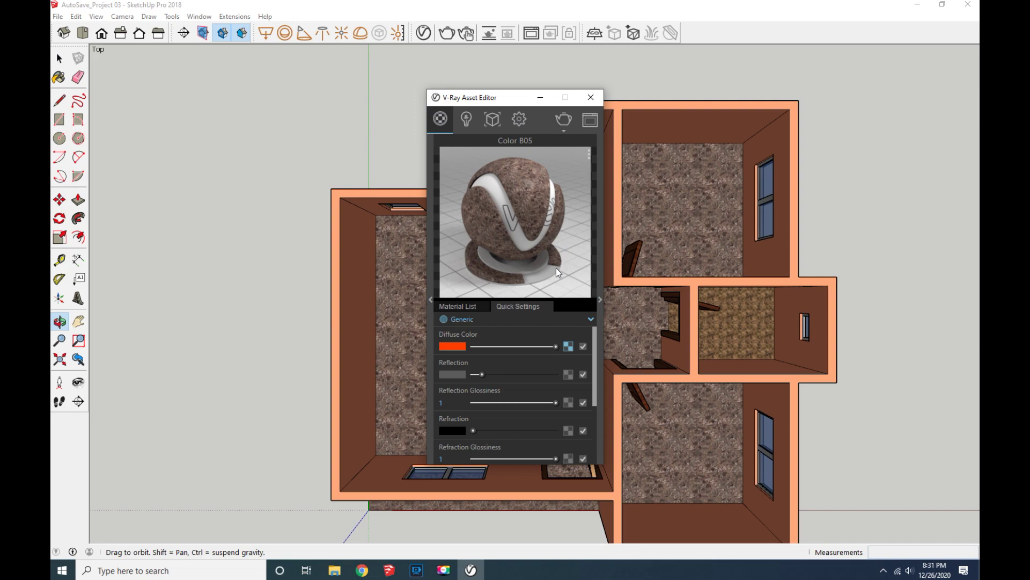
pyautogui.click(569, 346)
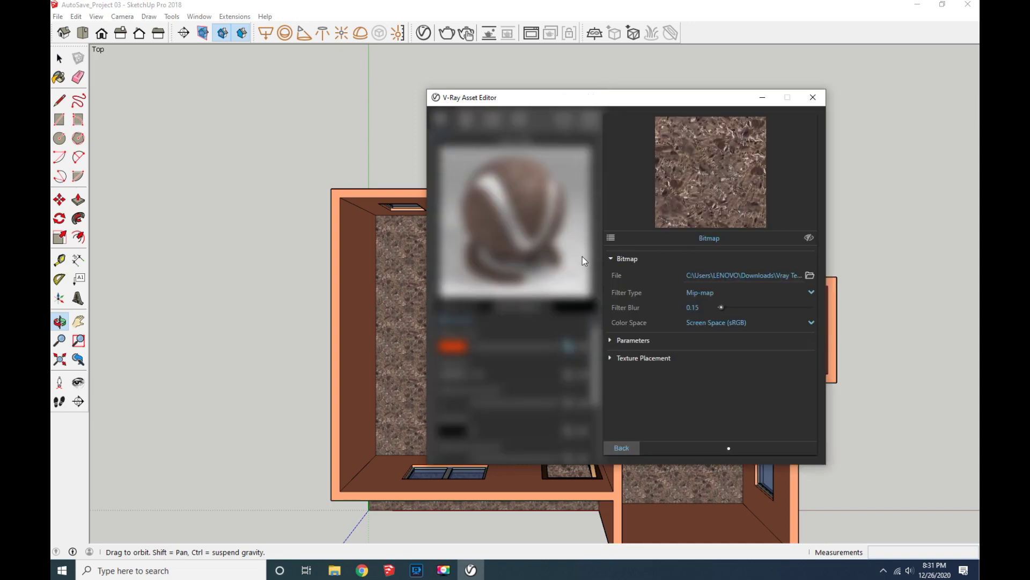
pyautogui.click(813, 102)
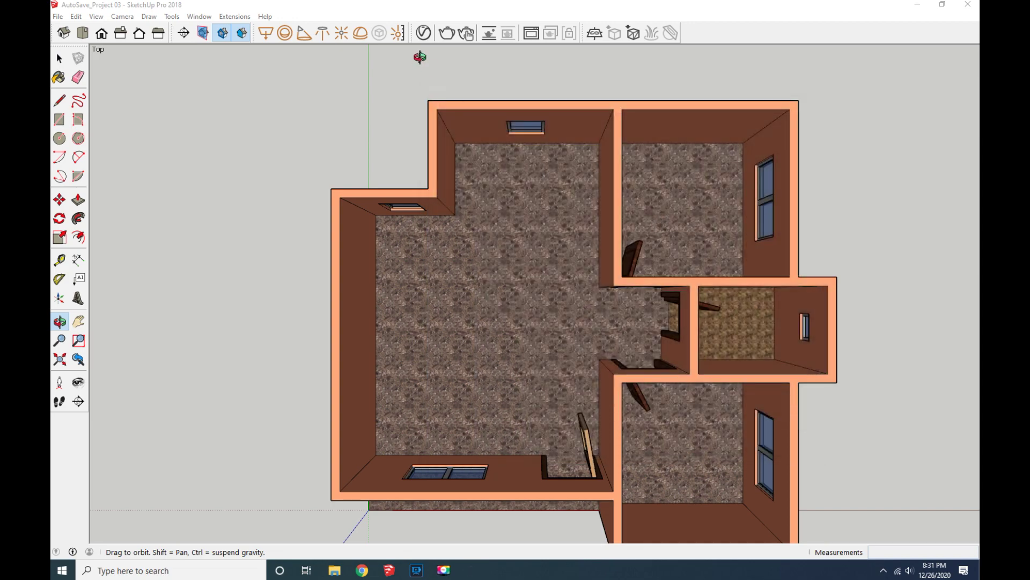
pyautogui.click(424, 33)
pyautogui.click(601, 445)
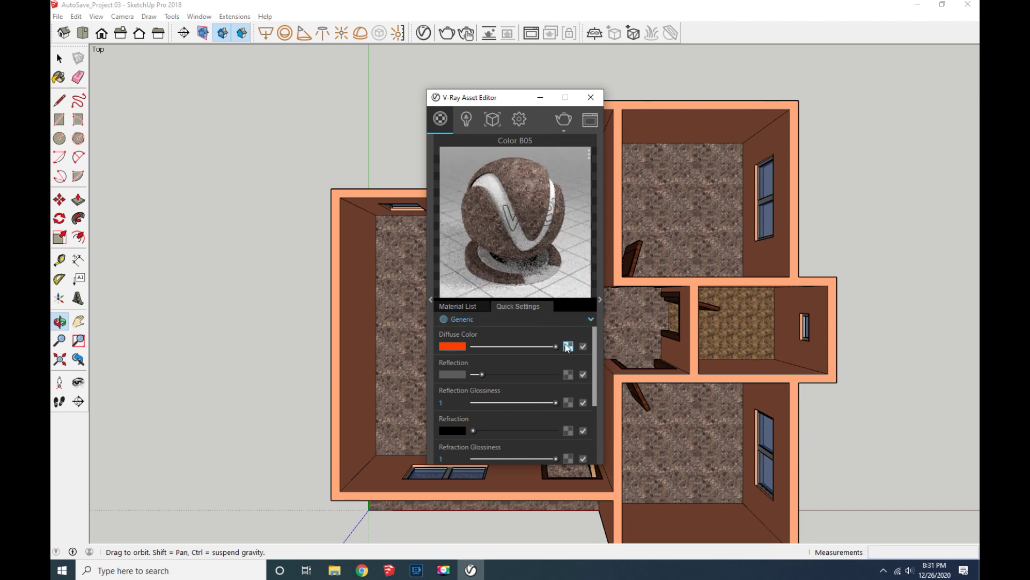
pyautogui.click(569, 346)
# Load marble7 as the floor's bitmap texture and close the V-Ray editor.
pyautogui.click(612, 241)
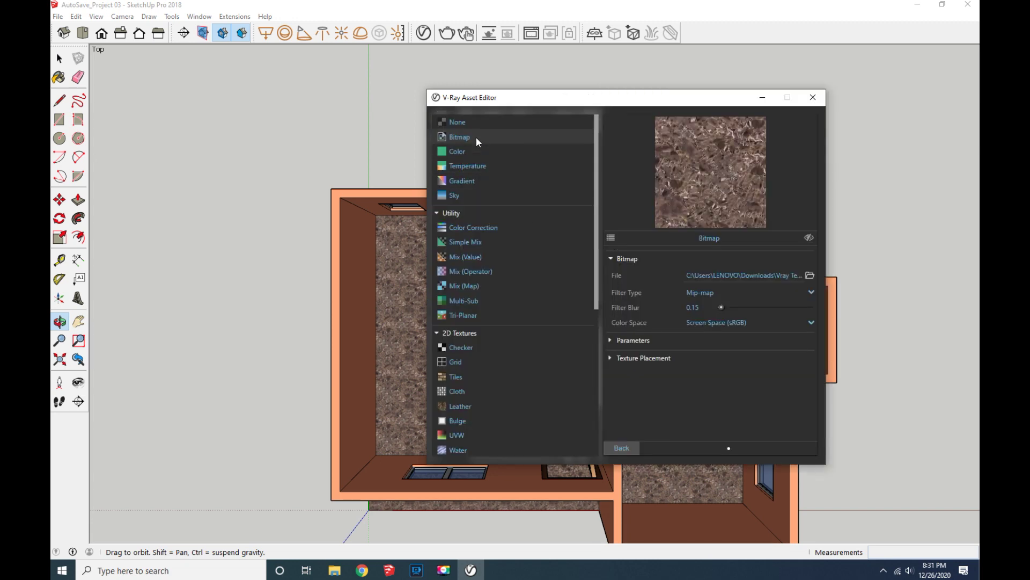
pyautogui.click(810, 275)
pyautogui.click(803, 198)
pyautogui.click(795, 378)
pyautogui.click(627, 451)
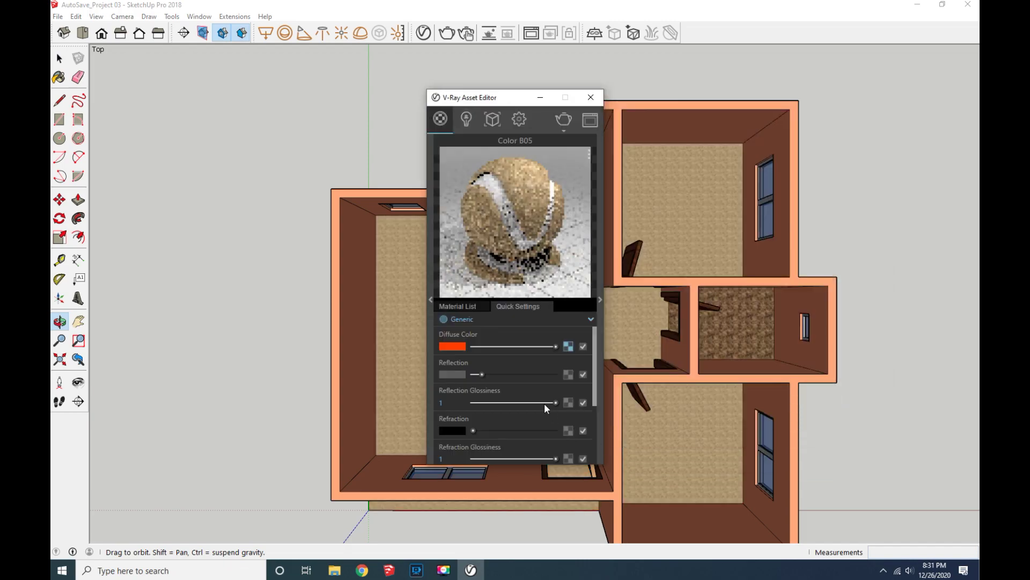
pyautogui.click(591, 97)
# Change the marble7 texture size from 254mm to 1000mm in the Materials tray.
pyautogui.scroll(5, 510, 313)
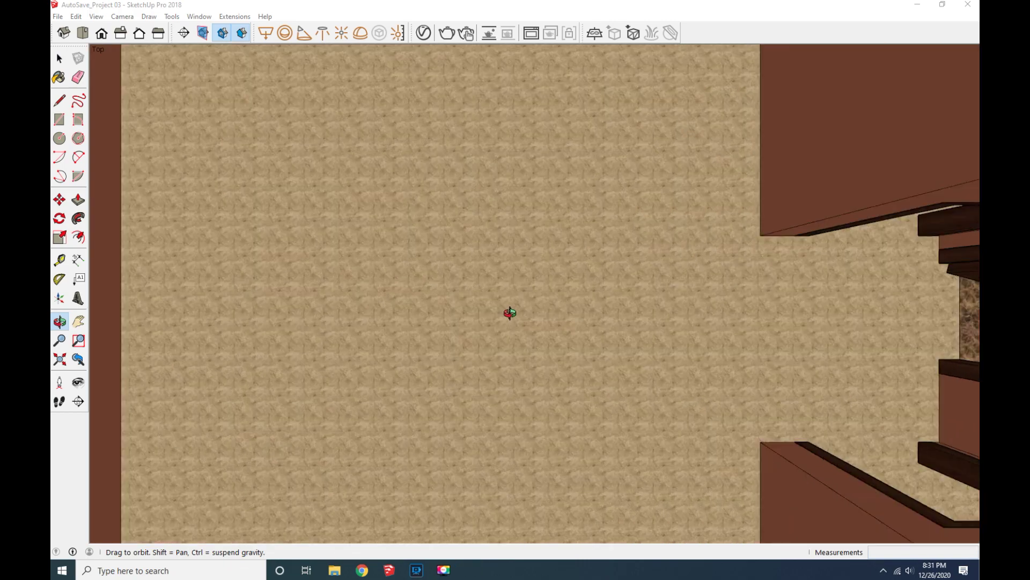
pyautogui.scroll(3, 510, 313)
pyautogui.scroll(2, 510, 313)
pyautogui.scroll(2, 490, 337)
pyautogui.scroll(-8, 490, 337)
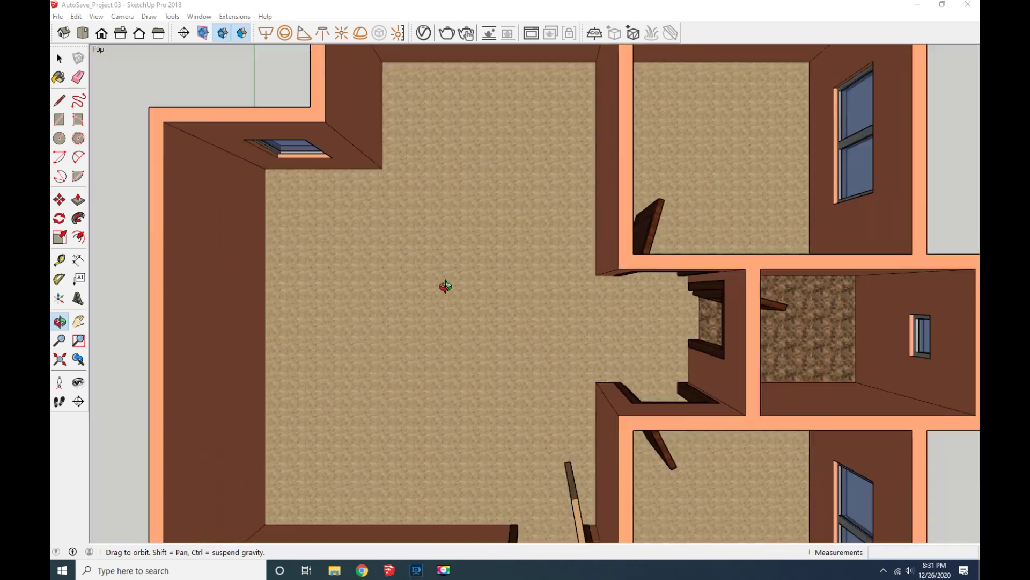
pyautogui.scroll(-1, 395, 214)
pyautogui.click(235, 16)
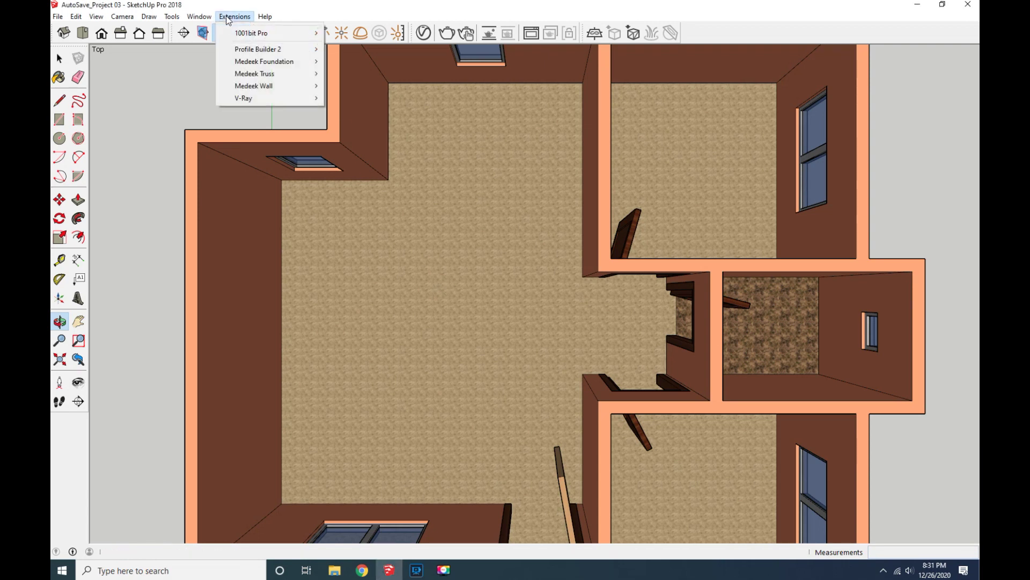
pyautogui.click(328, 29)
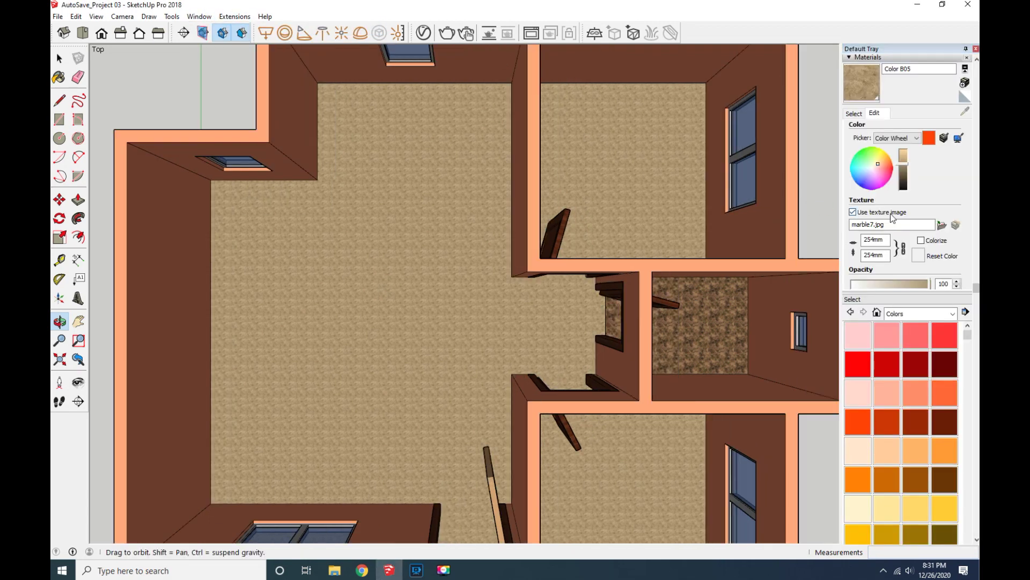
pyautogui.moveTo(875, 240); pyautogui.dragTo(832, 236)
pyautogui.write('1000')
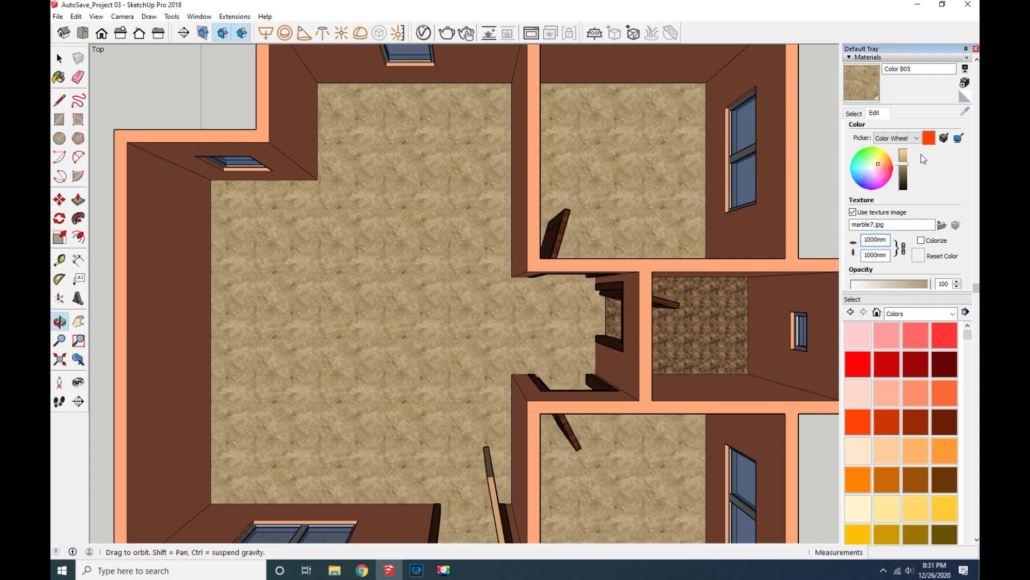
pyautogui.click(971, 56)
# Tilt and pan the floor plan view to recentre the house.
pyautogui.scroll(-3, 289, 115)
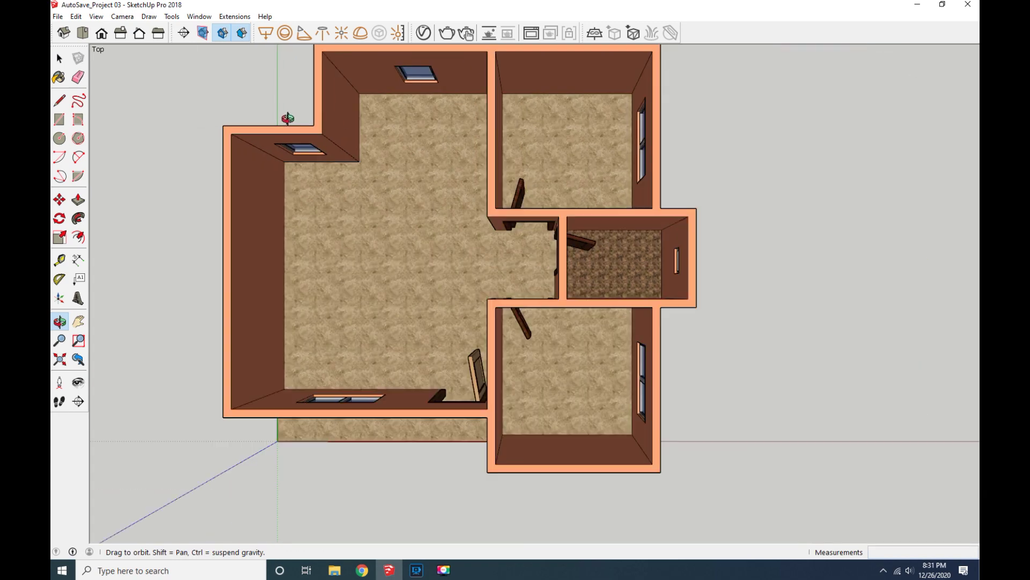
pyautogui.moveTo(396, 161); pyautogui.dragTo(400, 166)
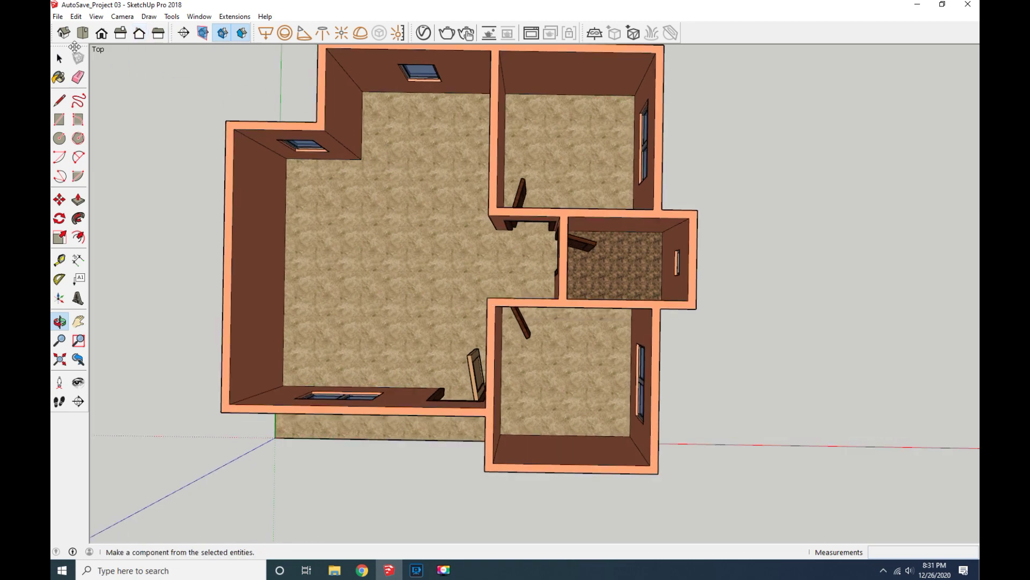
pyautogui.click(78, 321)
pyautogui.moveTo(395, 327); pyautogui.dragTo(451, 377)
pyautogui.click(63, 32)
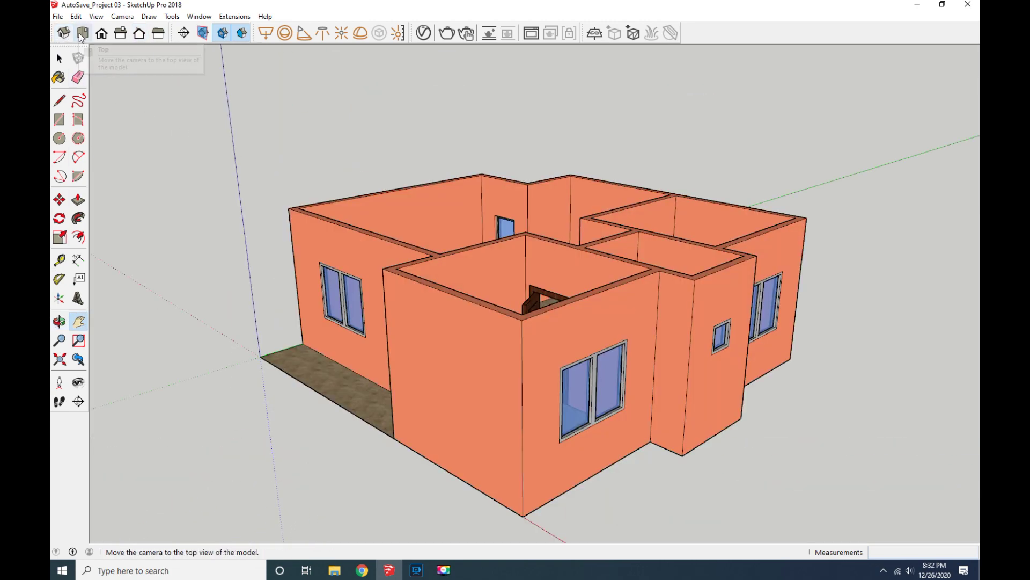
pyautogui.click(71, 35)
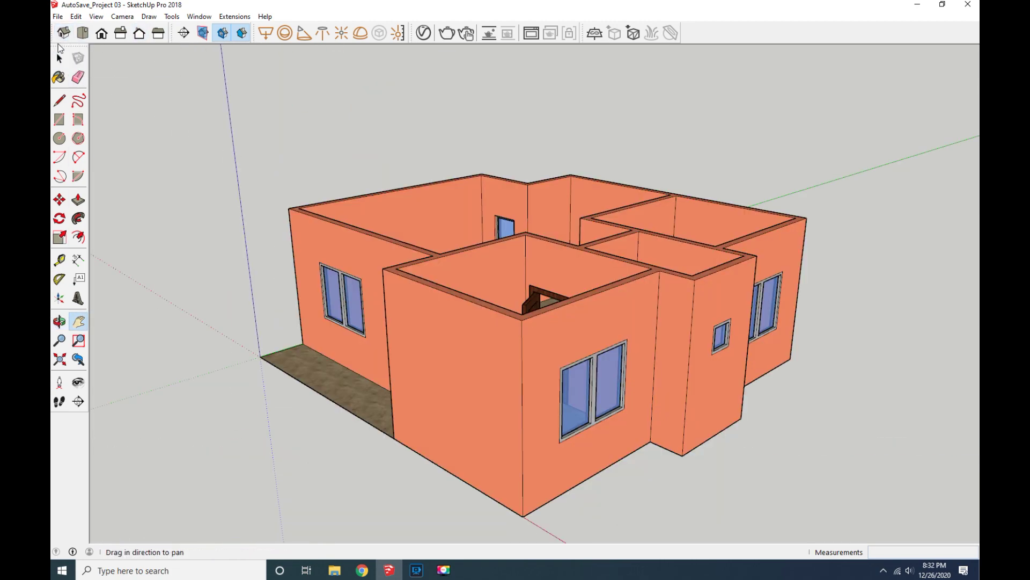
pyautogui.click(82, 35)
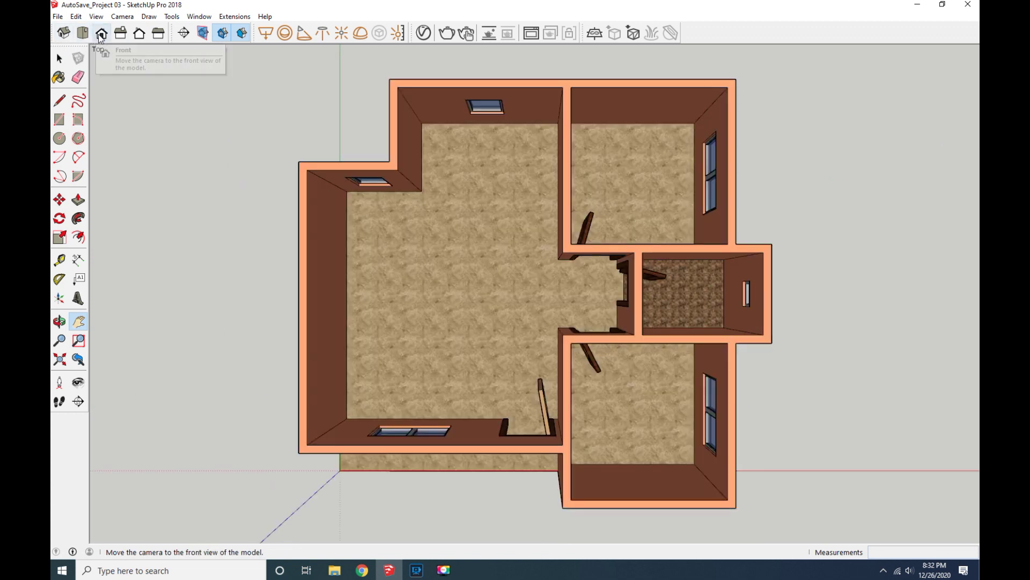
pyautogui.click(100, 34)
pyautogui.click(121, 34)
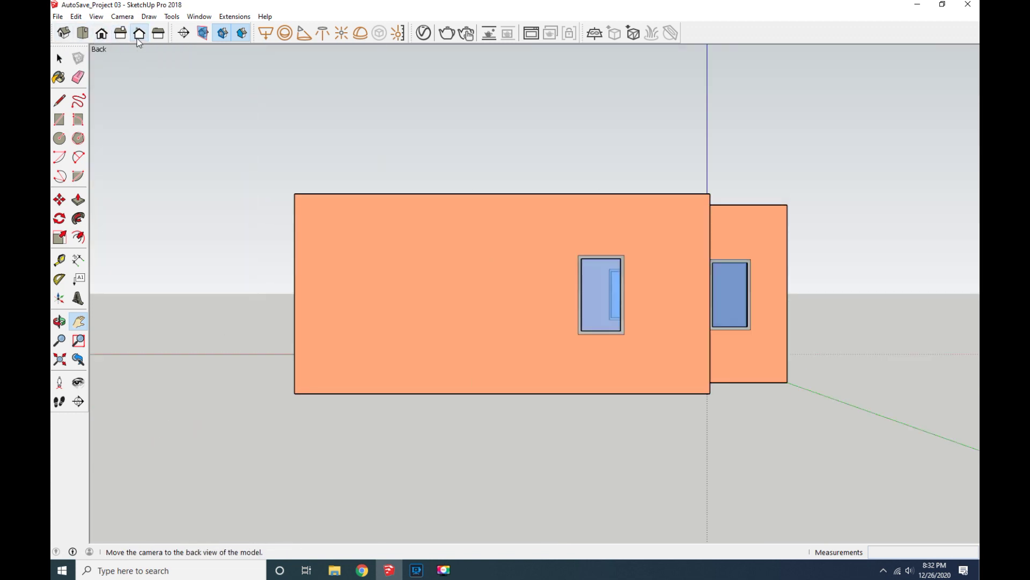
pyautogui.click(159, 33)
pyautogui.click(64, 34)
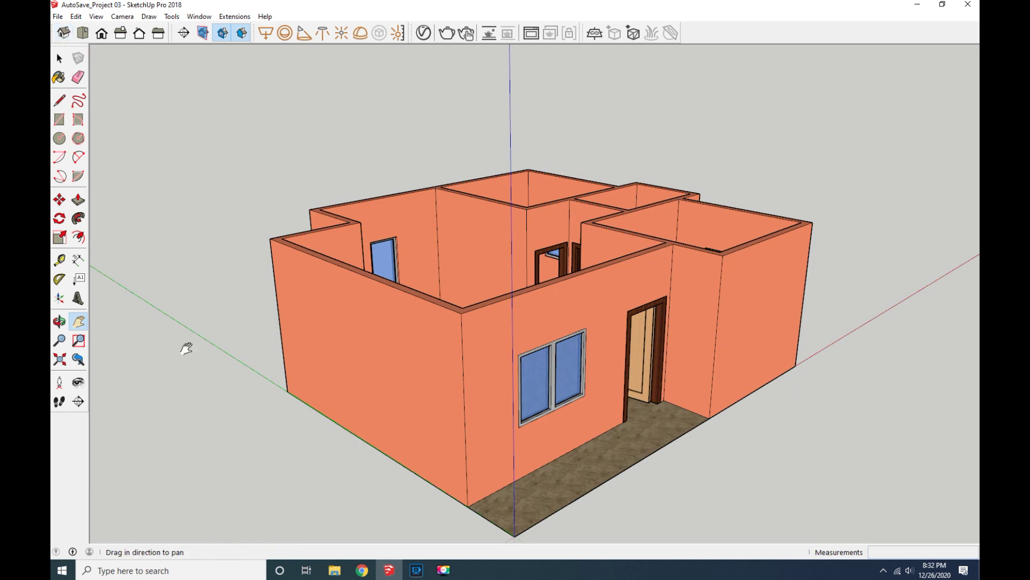
pyautogui.click(443, 570)
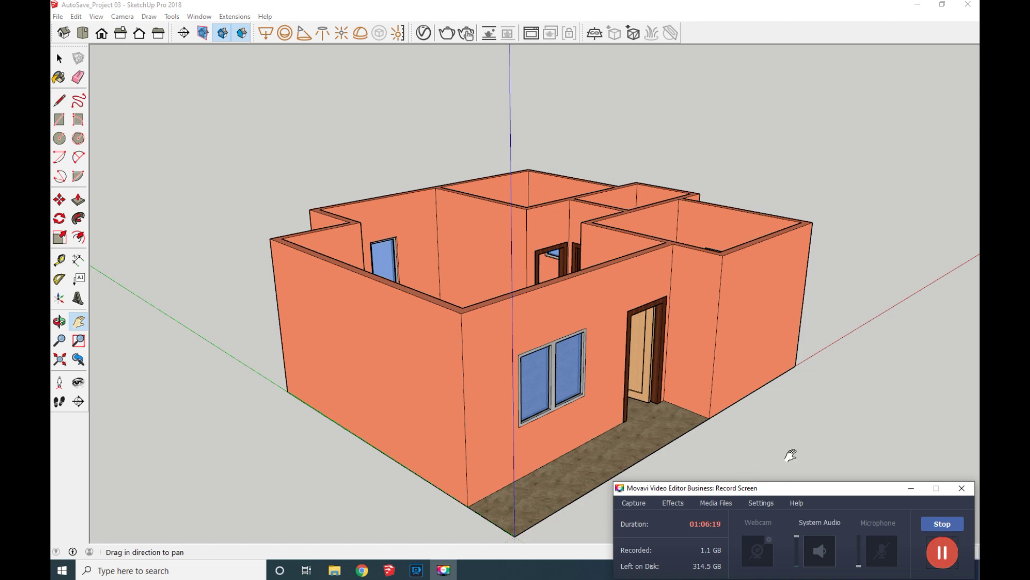
pyautogui.click(912, 489)
pyautogui.click(59, 321)
# Orbit to the front wall and walk through the doorway into the room.
pyautogui.moveTo(529, 436)
pyautogui.mouseDown()
pyautogui.moveTo(423, 409)
pyautogui.moveTo(322, 407)
pyautogui.moveTo(471, 403)
pyautogui.mouseUp()
pyautogui.scroll(3, 460, 408)
pyautogui.scroll(2, 453, 409)
pyautogui.scroll(1, 452, 409)
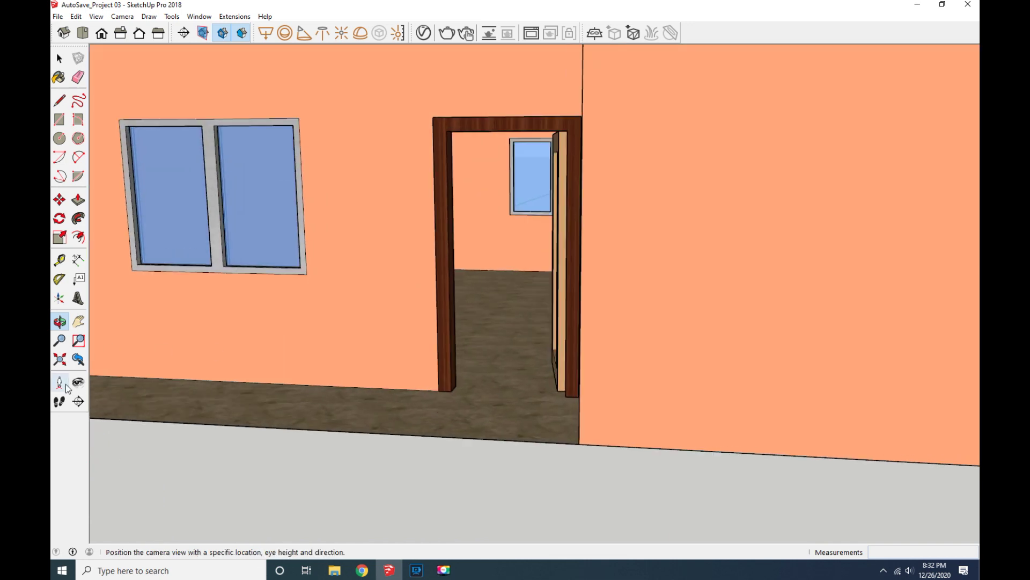
pyautogui.click(59, 401)
pyautogui.moveTo(511, 429); pyautogui.dragTo(501, 368)
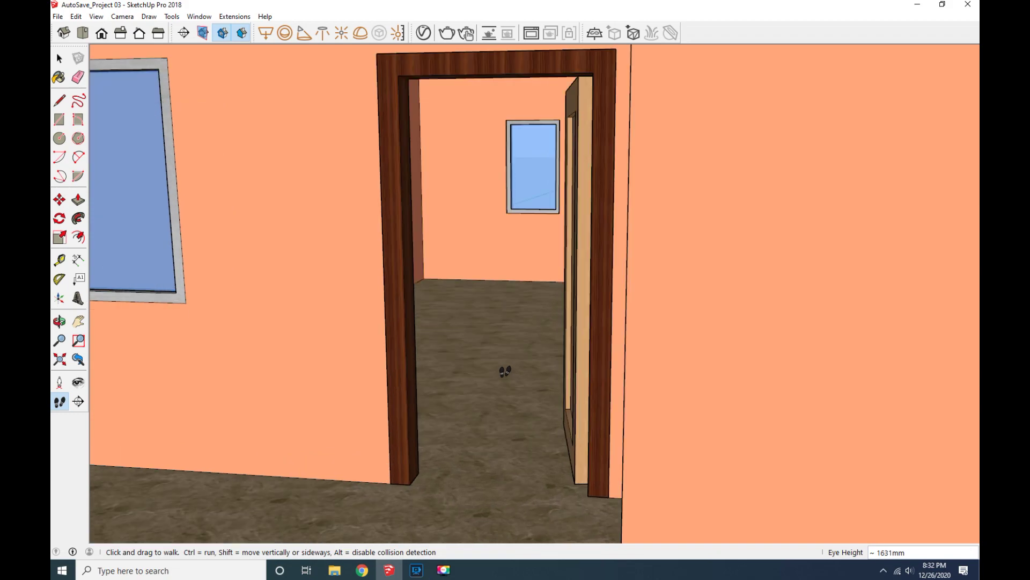
pyautogui.moveTo(488, 425)
pyautogui.mouseDown()
pyautogui.moveTo(491, 375)
pyautogui.moveTo(499, 379)
pyautogui.moveTo(472, 375)
pyautogui.moveTo(418, 419)
pyautogui.moveTo(491, 424)
pyautogui.moveTo(481, 398)
pyautogui.moveTo(437, 391)
pyautogui.moveTo(472, 373)
pyautogui.moveTo(660, 403)
pyautogui.moveTo(664, 444)
pyautogui.moveTo(676, 427)
pyautogui.moveTo(459, 485)
pyautogui.mouseUp()
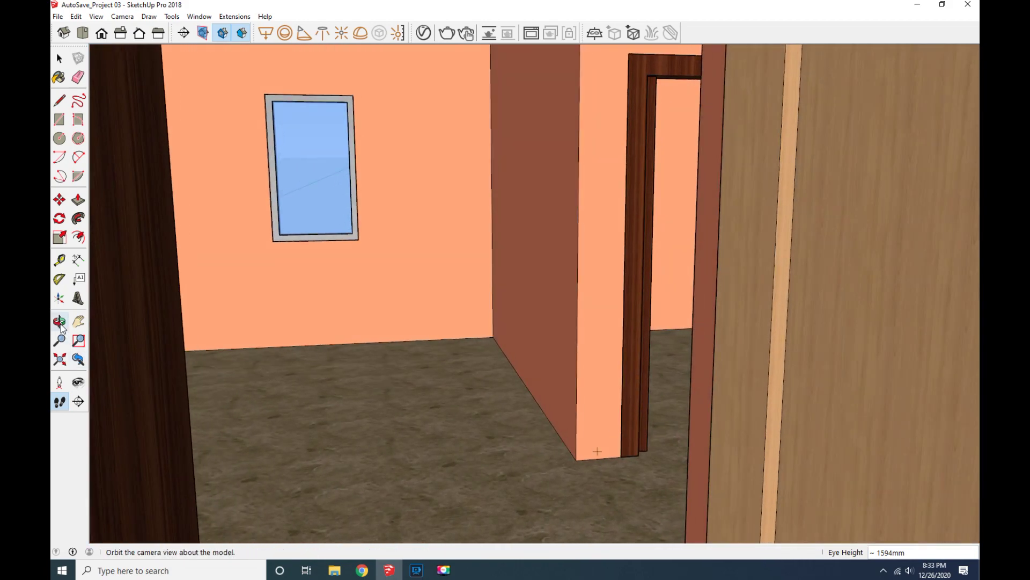
# Orbit to face the room's window and position the camera inside.
pyautogui.click(60, 321)
pyautogui.moveTo(366, 399)
pyautogui.mouseDown()
pyautogui.moveTo(338, 421)
pyautogui.moveTo(437, 403)
pyautogui.moveTo(482, 368)
pyautogui.mouseUp()
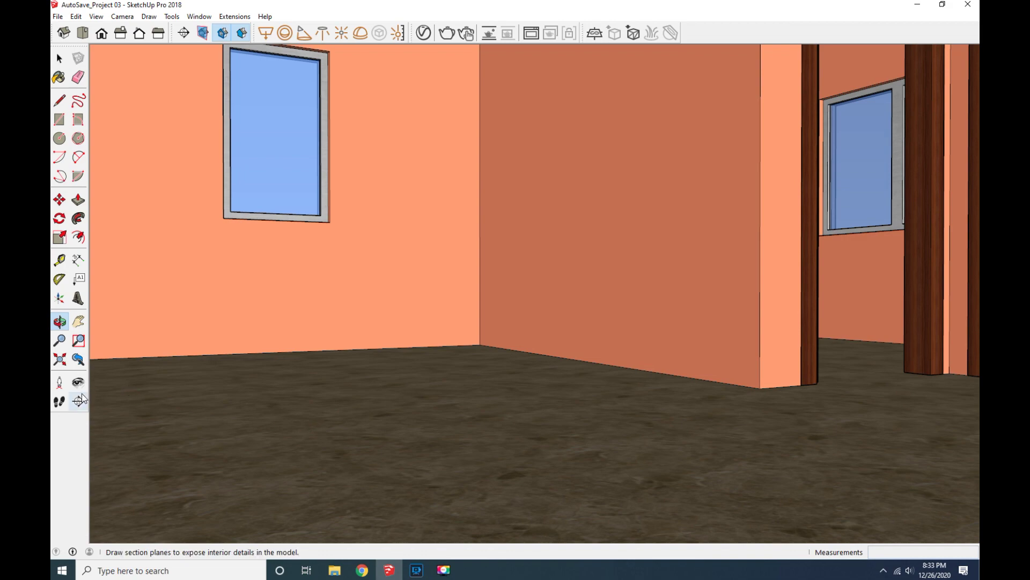
pyautogui.click(60, 382)
pyautogui.moveTo(641, 443); pyautogui.dragTo(644, 428)
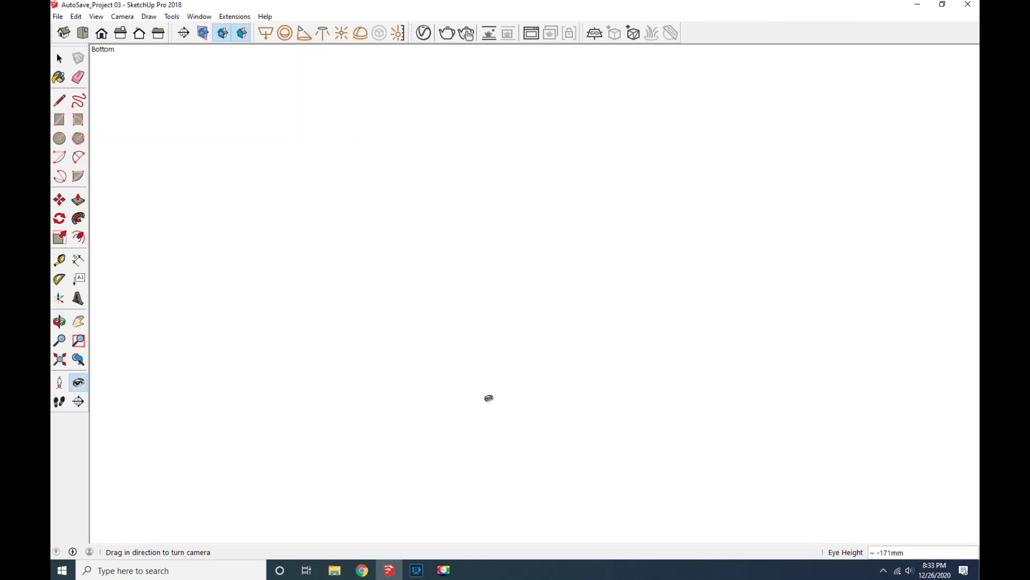
# View the house from the top and turn it to reorient the plan.
pyautogui.click(82, 33)
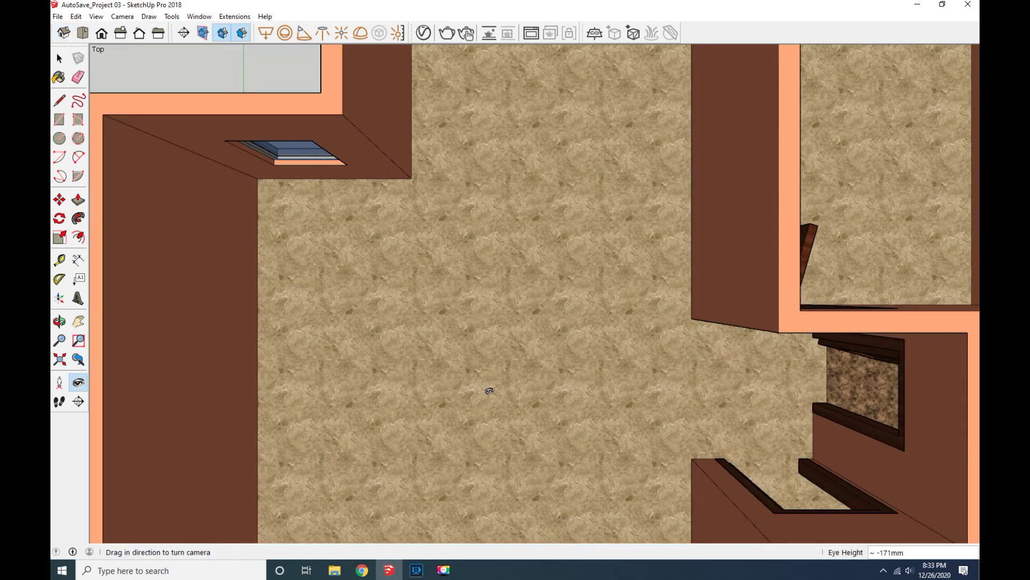
pyautogui.scroll(-2, 489, 390)
pyautogui.scroll(-3, 483, 397)
pyautogui.scroll(-3, 475, 405)
pyautogui.scroll(-3, 465, 414)
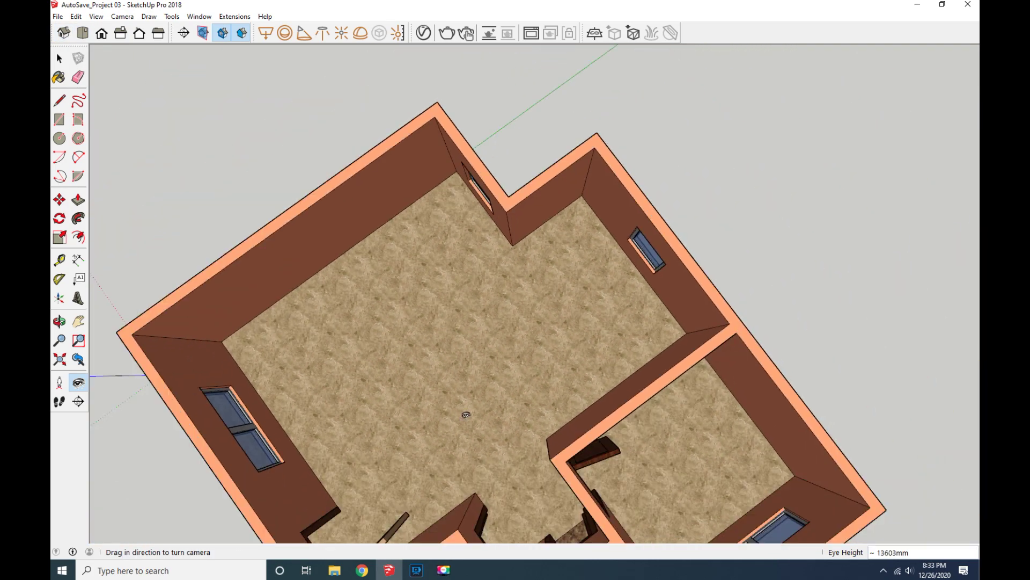
pyautogui.scroll(-3, 466, 414)
pyautogui.moveTo(466, 414)
pyautogui.mouseDown(button='middle')
pyautogui.moveTo(502, 432)
pyautogui.moveTo(450, 491)
pyautogui.mouseUp(button='middle')
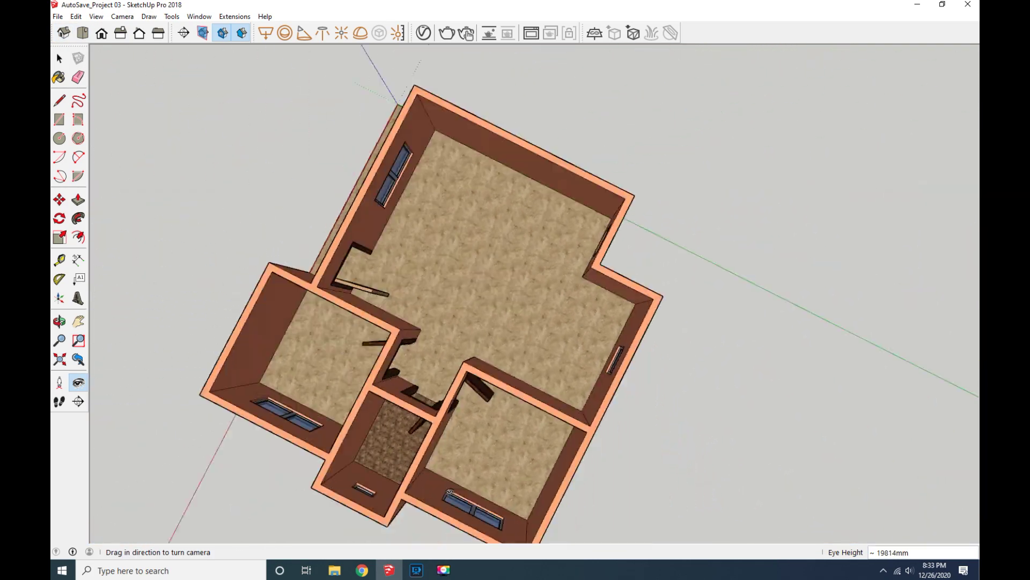
pyautogui.moveTo(450, 491); pyautogui.dragTo(102, 251)
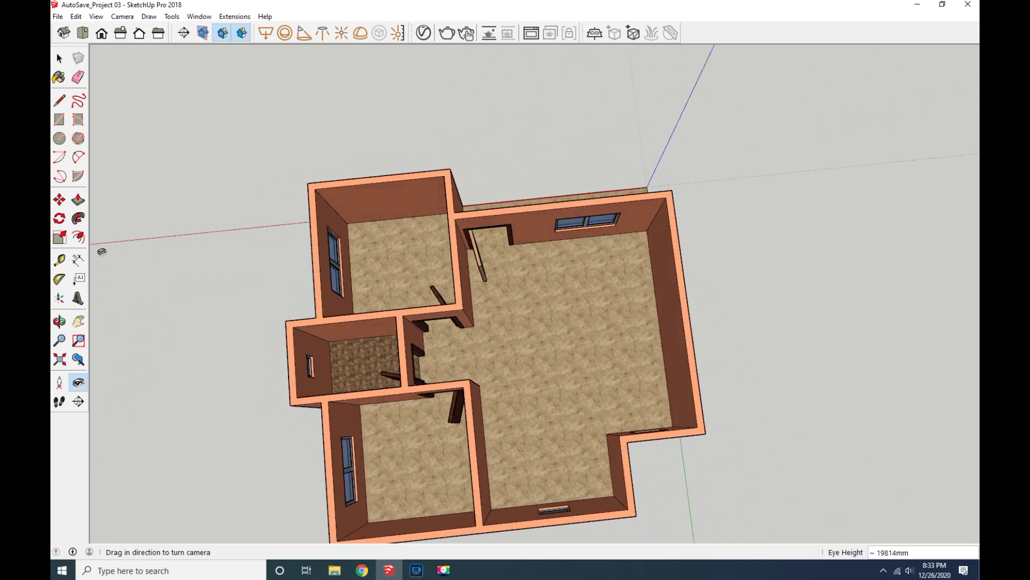
# Walk from the isometric view toward the house's front wall, then return to overview.
pyautogui.click(64, 33)
pyautogui.click(59, 401)
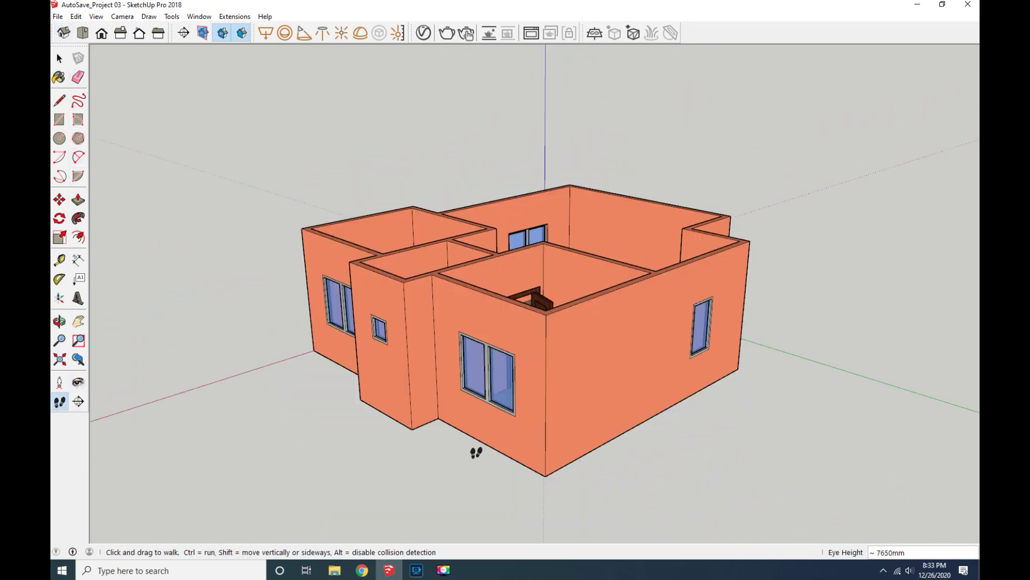
pyautogui.moveTo(541, 470)
pyautogui.mouseDown()
pyautogui.moveTo(502, 413)
pyautogui.moveTo(519, 462)
pyautogui.moveTo(516, 372)
pyautogui.mouseUp()
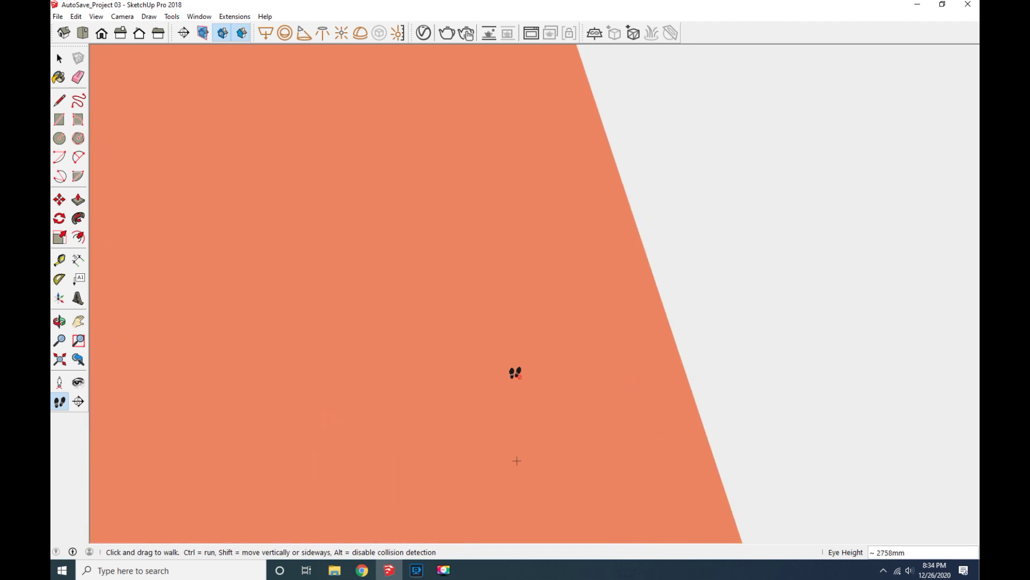
pyautogui.moveTo(518, 334); pyautogui.dragTo(524, 391)
pyautogui.click(63, 33)
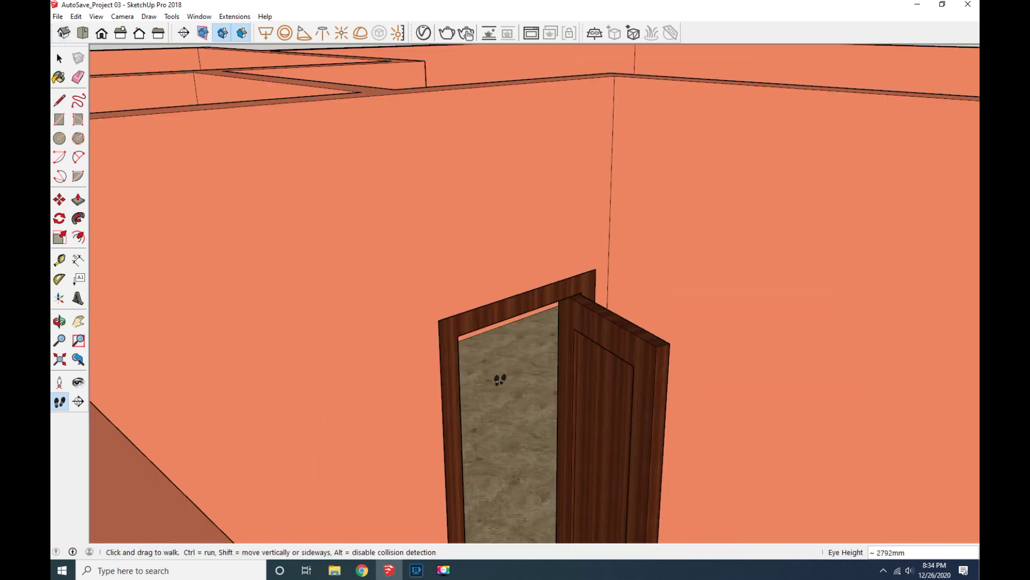
pyautogui.scroll(-5, 472, 463)
# Orbit down to a low front view and zoom in to look around the room.
pyautogui.click(59, 321)
pyautogui.moveTo(483, 509)
pyautogui.mouseDown()
pyautogui.moveTo(631, 477)
pyautogui.moveTo(485, 486)
pyautogui.mouseUp()
pyautogui.scroll(3, 453, 495)
pyautogui.scroll(3, 471, 511)
pyautogui.scroll(2, 470, 514)
pyautogui.scroll(1, 470, 515)
pyautogui.scroll(1, 448, 531)
pyautogui.scroll(2, 451, 519)
pyautogui.scroll(2, 429, 526)
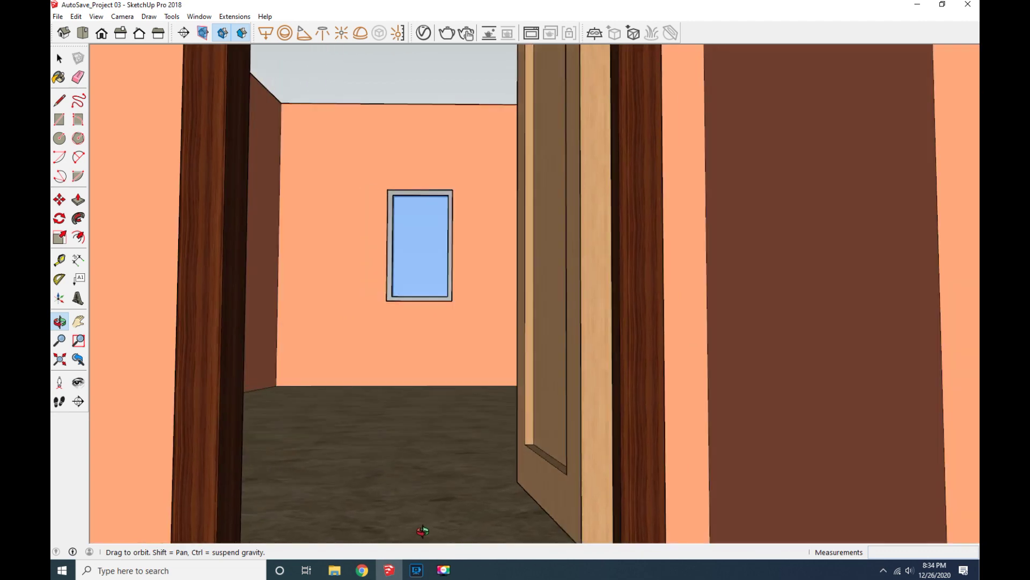
pyautogui.scroll(1, 419, 524)
pyautogui.scroll(2, 409, 530)
pyautogui.scroll(2, 387, 508)
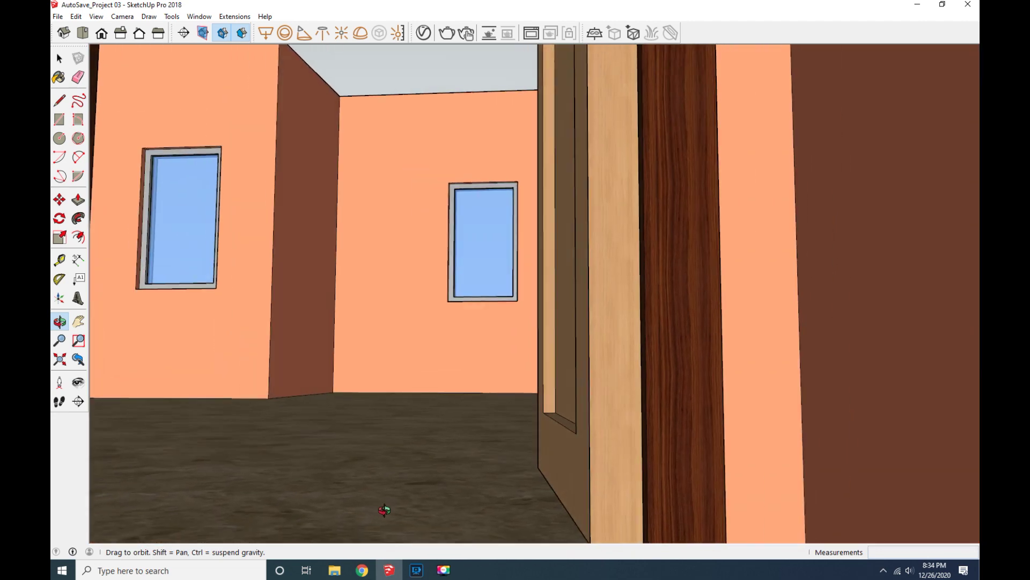
pyautogui.scroll(2, 383, 508)
pyautogui.moveTo(96, 387)
pyautogui.mouseDown()
pyautogui.moveTo(317, 409)
pyautogui.moveTo(132, 396)
pyautogui.mouseUp()
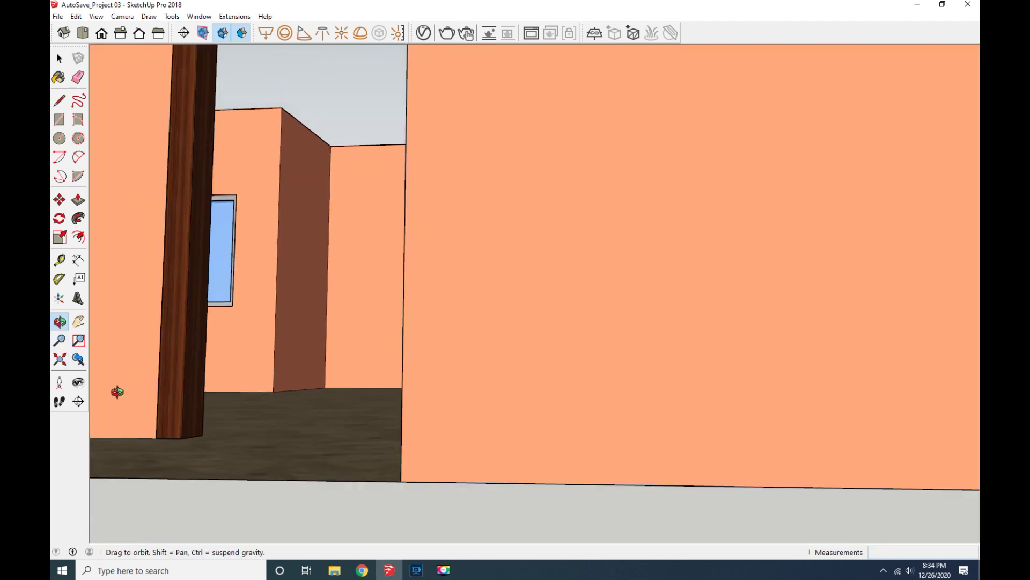
# Walk the camera up to the front doorway at a 707mm eye height.
pyautogui.scroll(-5, 276, 417)
pyautogui.click(78, 321)
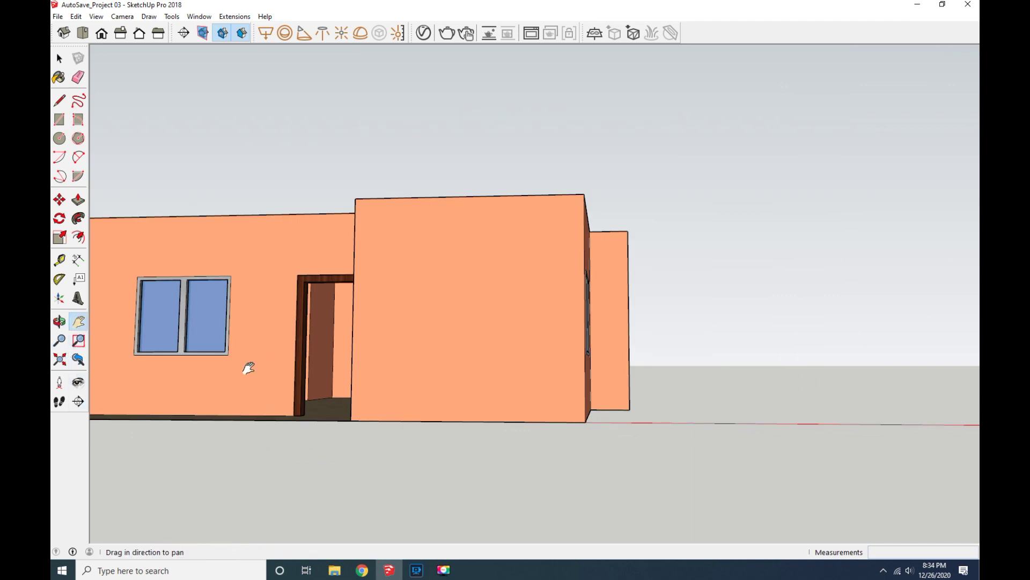
pyautogui.scroll(-3, 325, 410)
pyautogui.scroll(2, 502, 460)
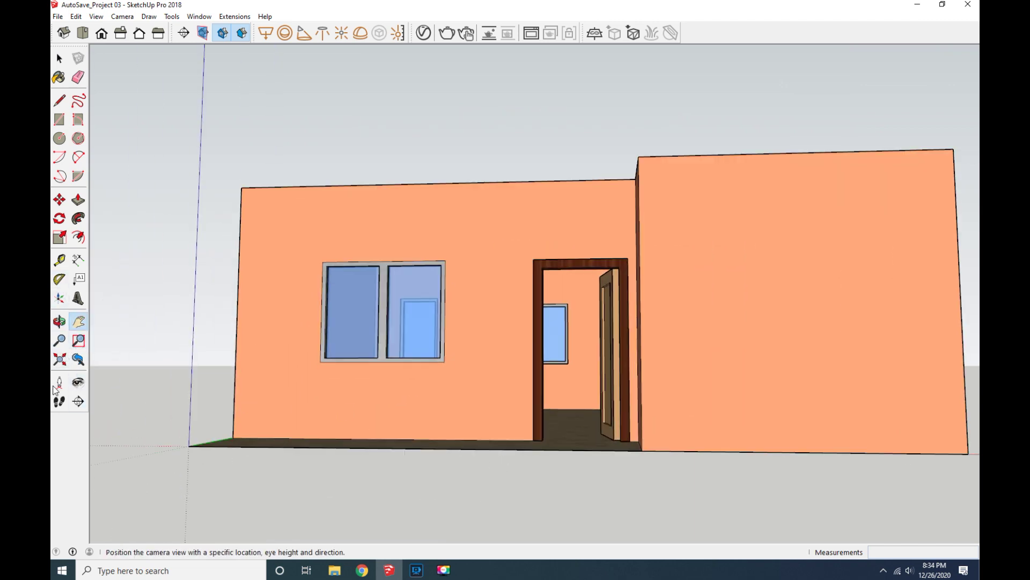
pyautogui.click(59, 401)
pyautogui.moveTo(583, 441); pyautogui.dragTo(584, 408)
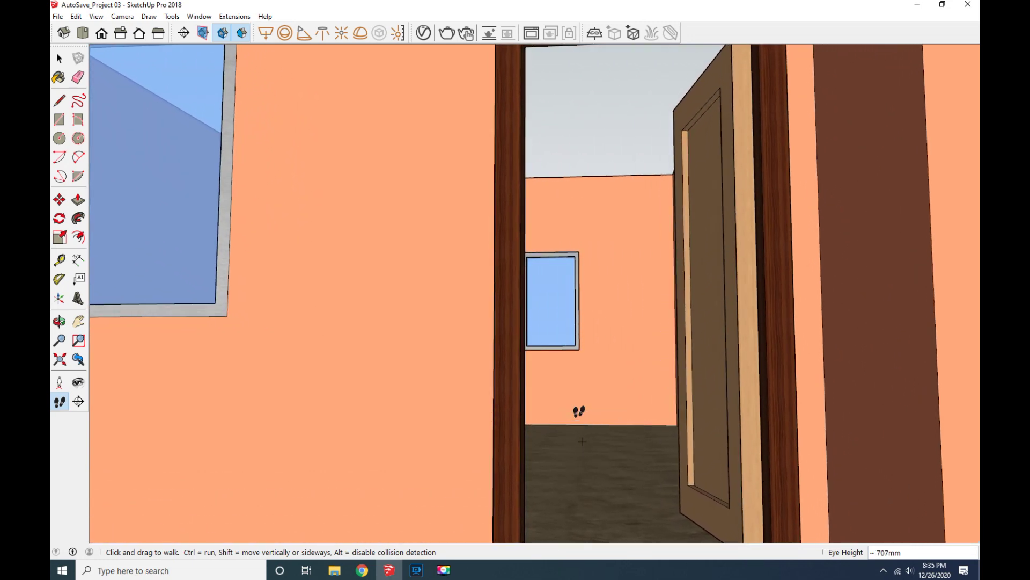
# Try the Polygon and Scale tools on the large left wall face.
pyautogui.hotkey('shift', 'p')
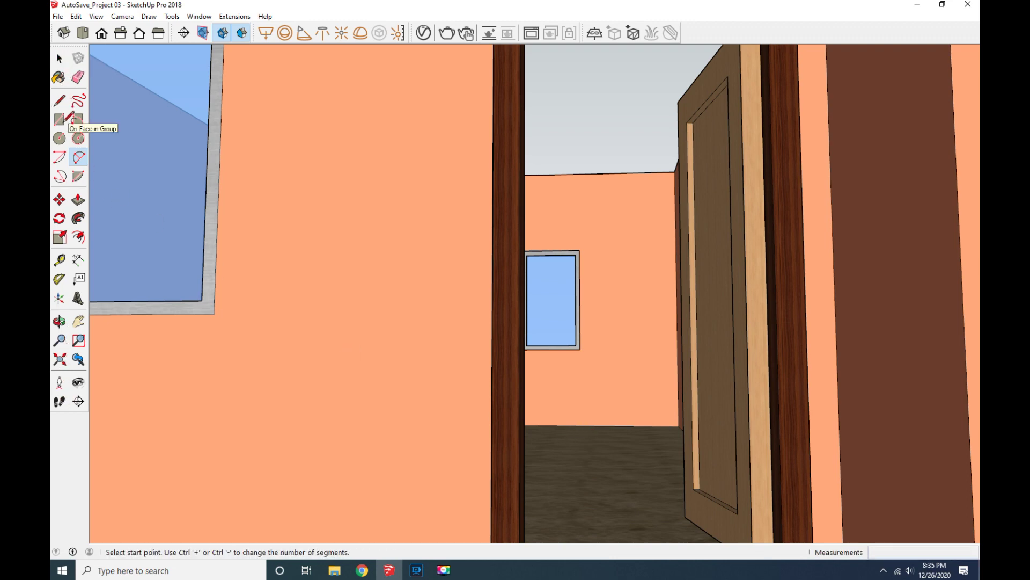
pyautogui.press('s')
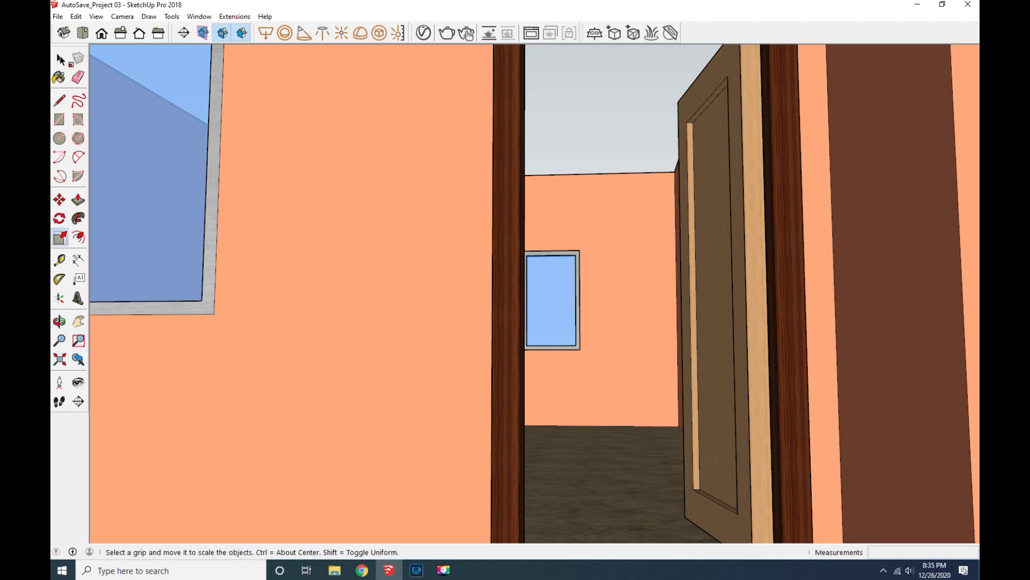
pyautogui.click(108, 349)
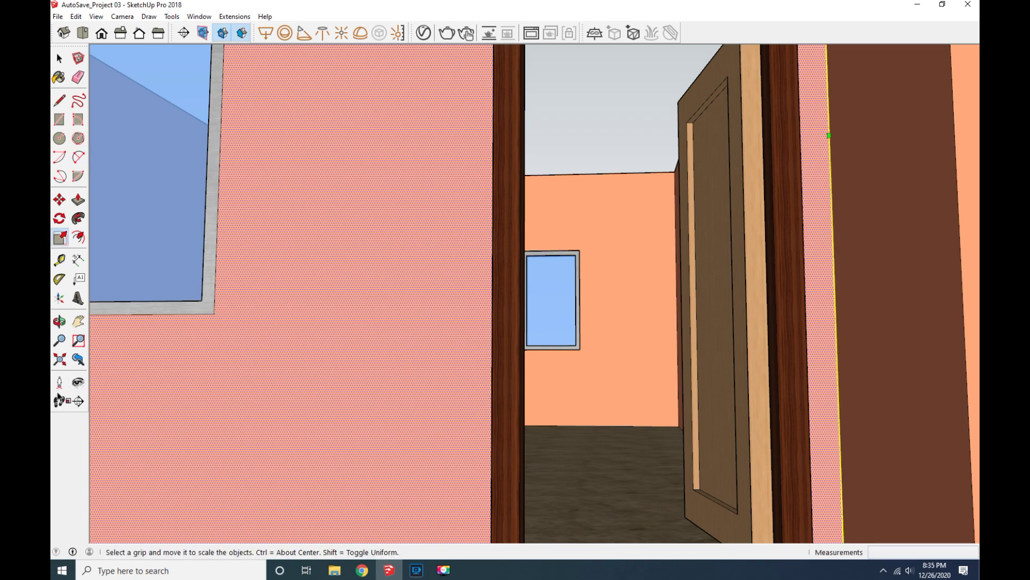
pyautogui.hotkey('shift', 'p')
pyautogui.write('ddd')
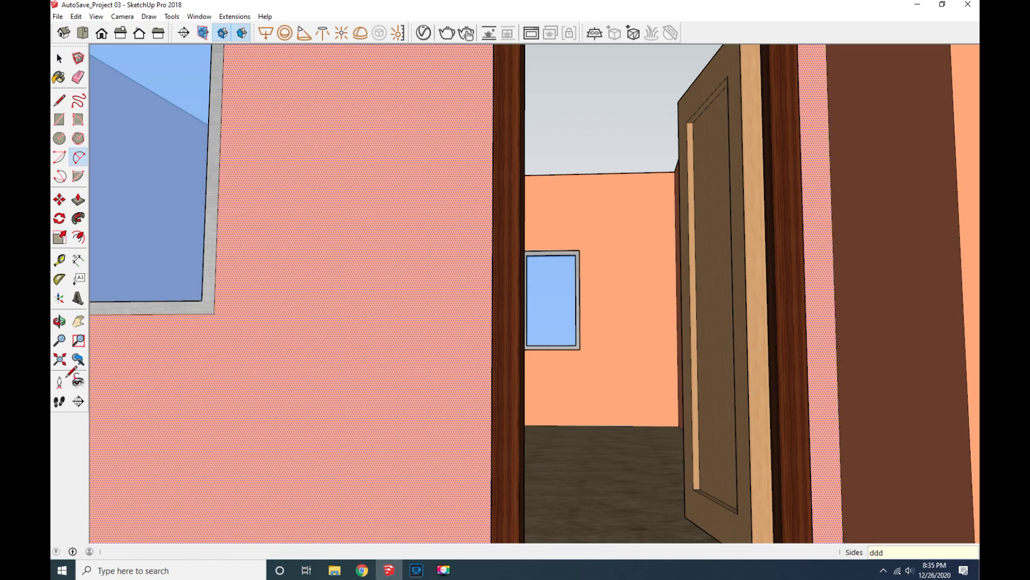
pyautogui.press('s')
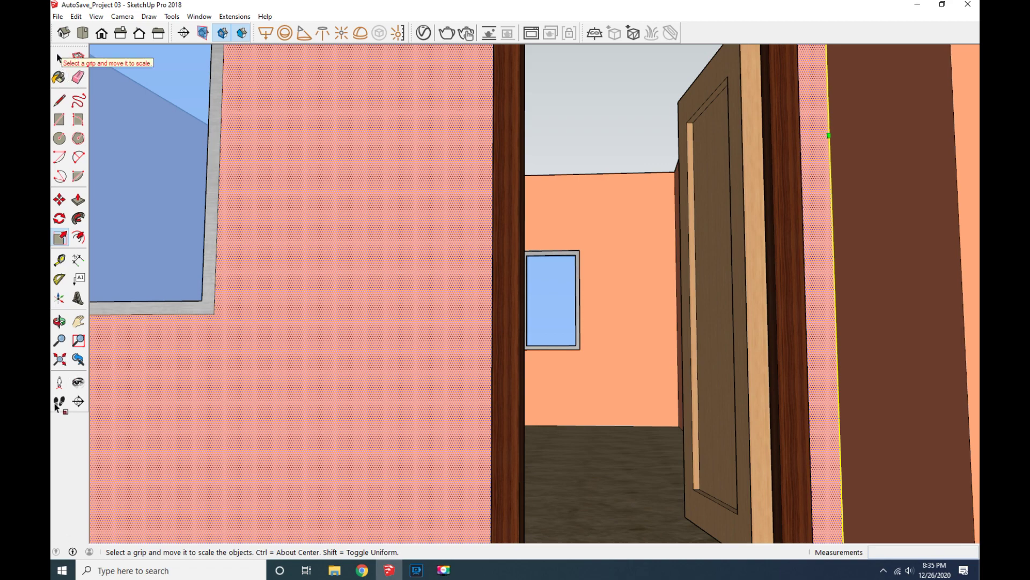
# Zoom out and pan to show the house's whole front elevation.
pyautogui.scroll(-2, 587, 505)
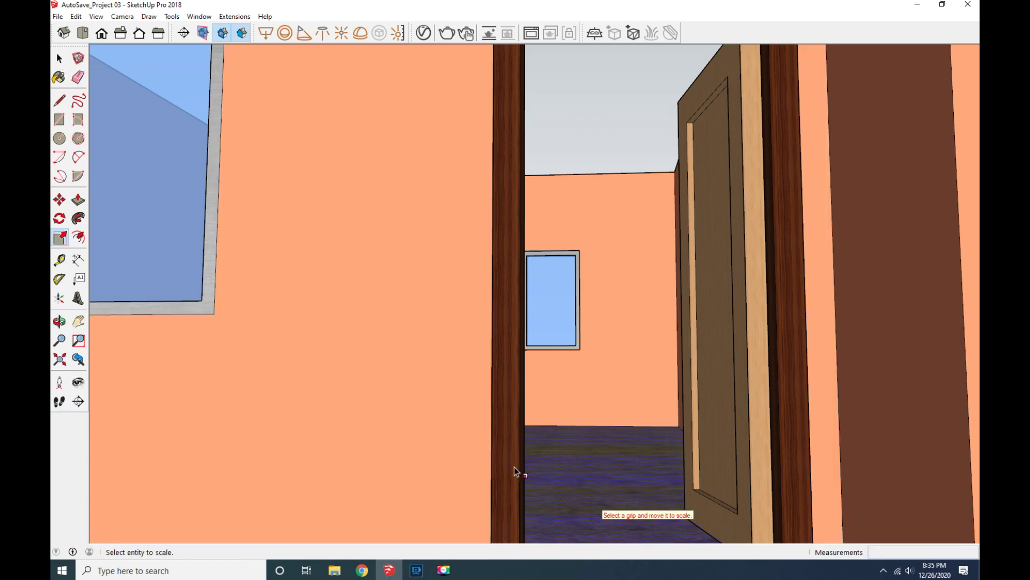
pyautogui.scroll(-3, 552, 494)
pyautogui.scroll(-2, 322, 317)
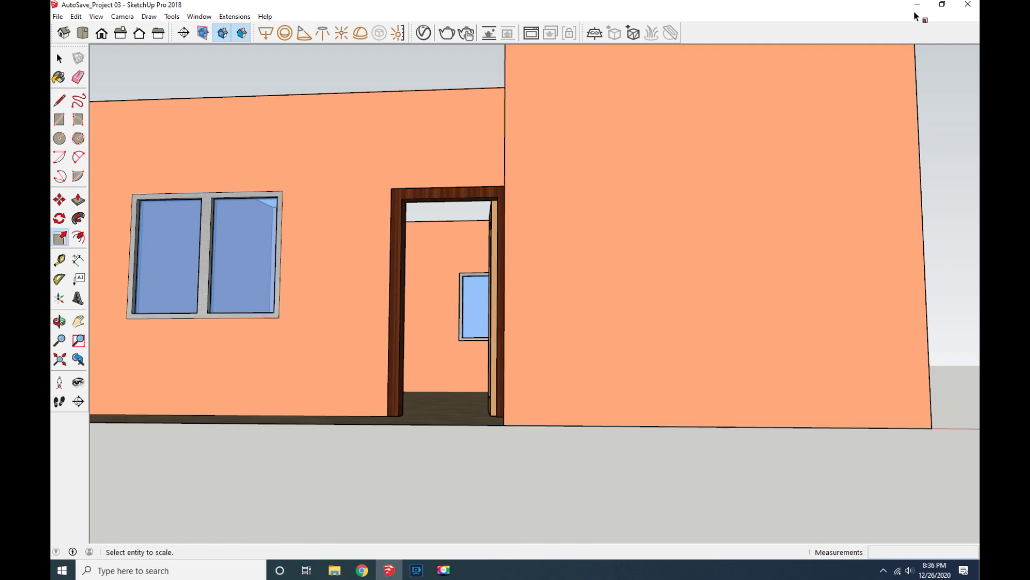
pyautogui.click(443, 569)
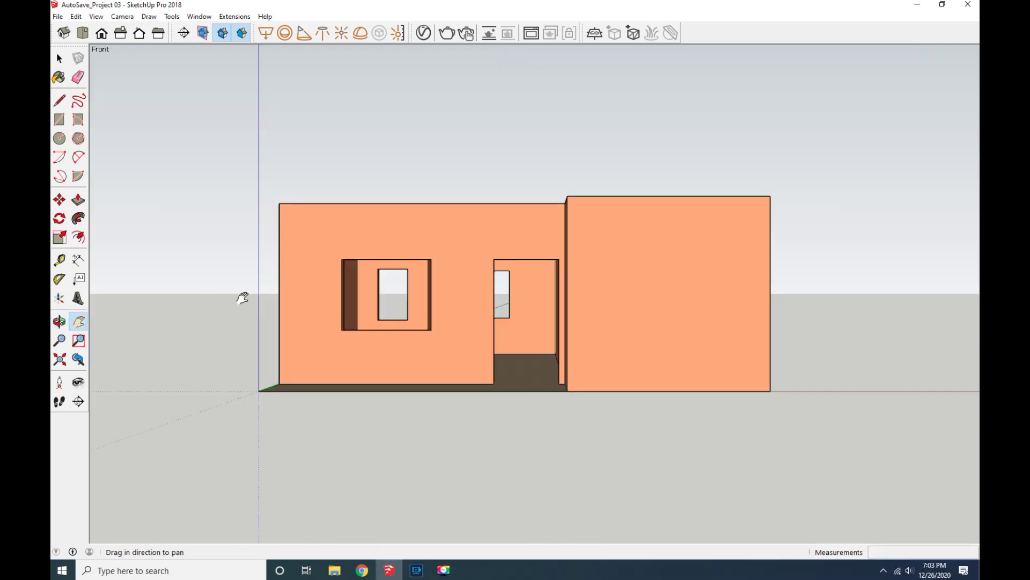
pyautogui.moveTo(241, 295); pyautogui.dragTo(336, 301)
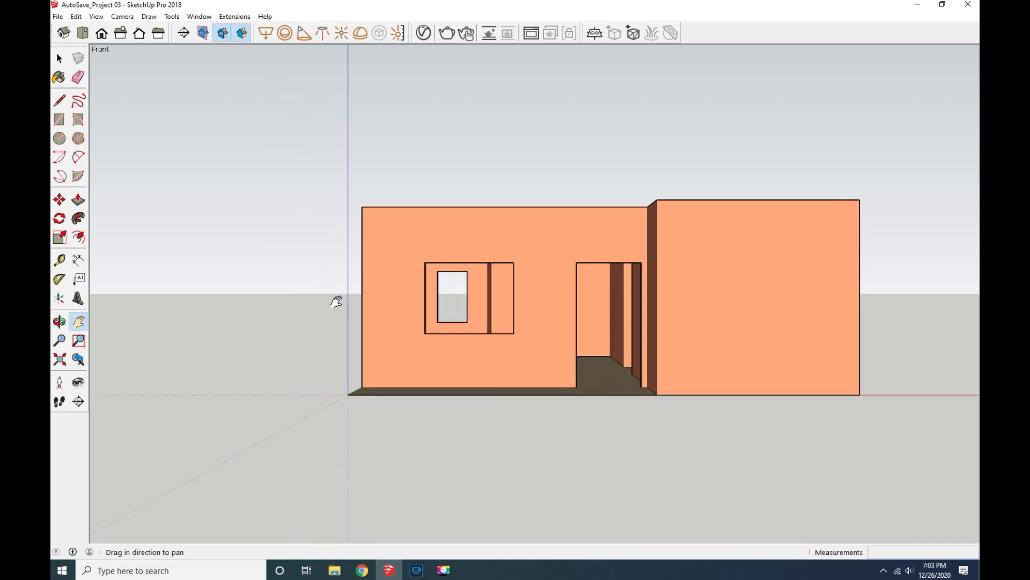
# Fill the spare wall's window and door openings with rectangle faces.
pyautogui.moveTo(398, 314); pyautogui.dragTo(448, 315)
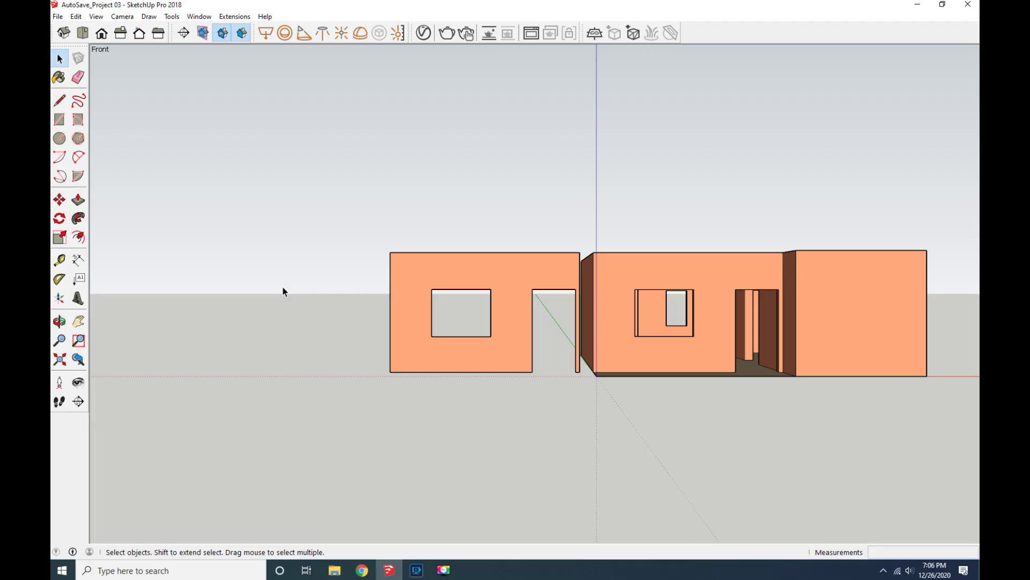
pyautogui.click(60, 119)
pyautogui.click(431, 290)
pyautogui.click(491, 336)
pyautogui.click(576, 371)
# Erase the spare wall's top and vertical edges, leaving only the window and door panes.
pyautogui.click(79, 79)
pyautogui.click(398, 253)
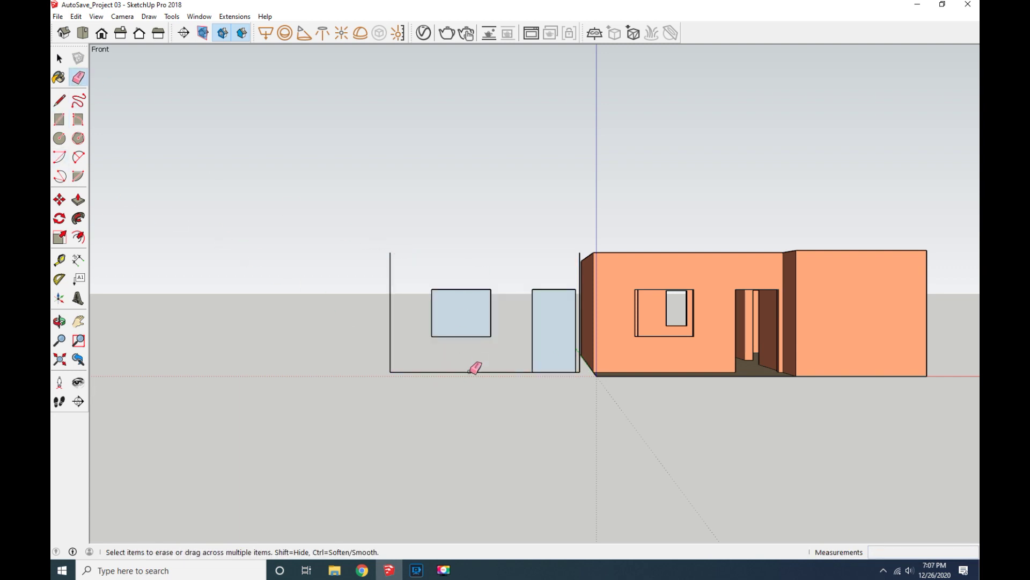
pyautogui.click(391, 340)
pyautogui.scroll(1, 585, 249)
pyautogui.scroll(2, 582, 251)
pyautogui.click(580, 256)
pyautogui.scroll(2, 577, 448)
pyautogui.scroll(-1, 512, 399)
pyautogui.scroll(-2, 355, 330)
pyautogui.click(60, 58)
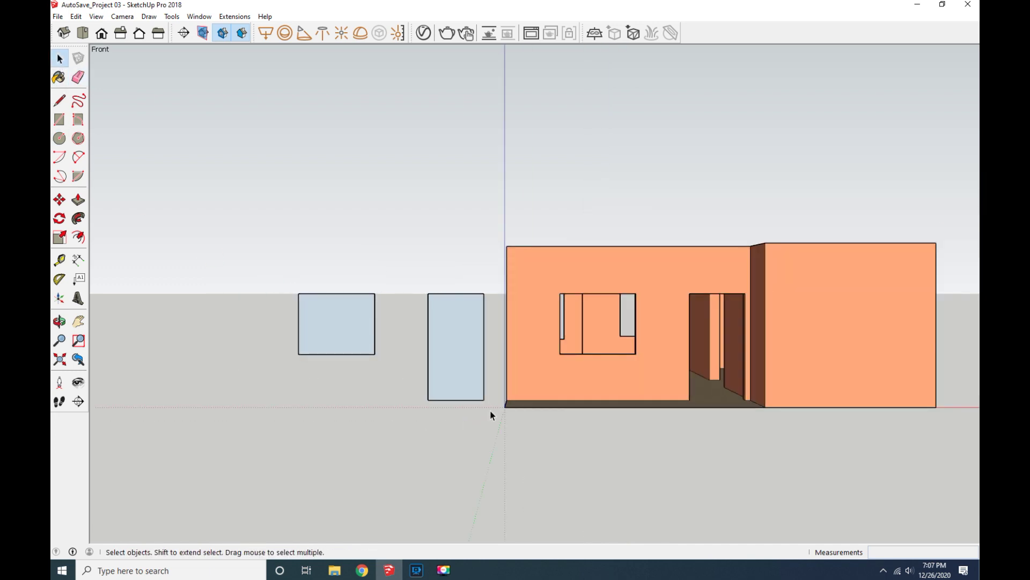
# Move the window and door faces together to the left along the red axis.
pyautogui.moveTo(490, 411); pyautogui.dragTo(267, 274)
pyautogui.click(60, 199)
pyautogui.click(298, 354)
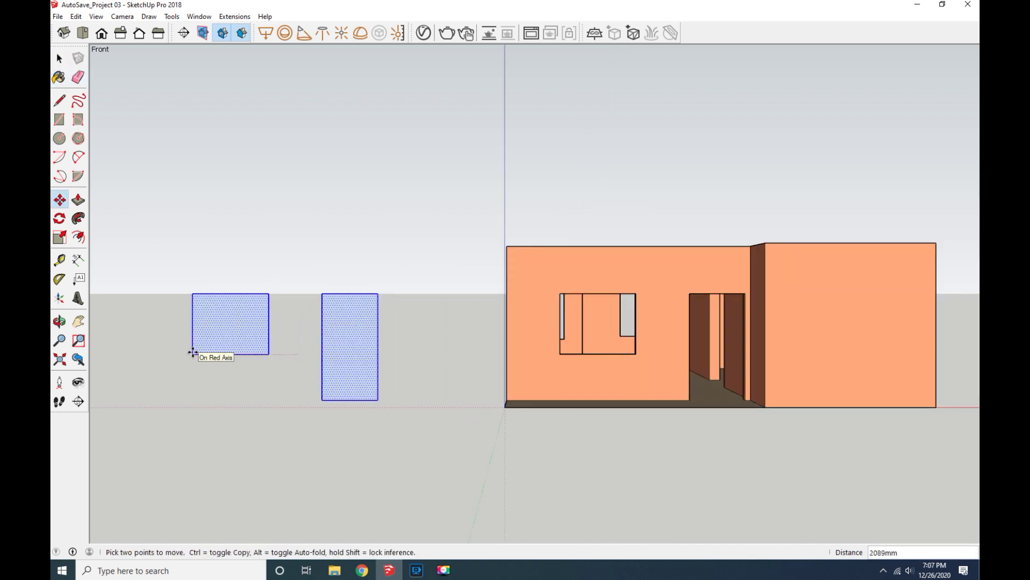
pyautogui.press('space')
pyautogui.click(250, 365)
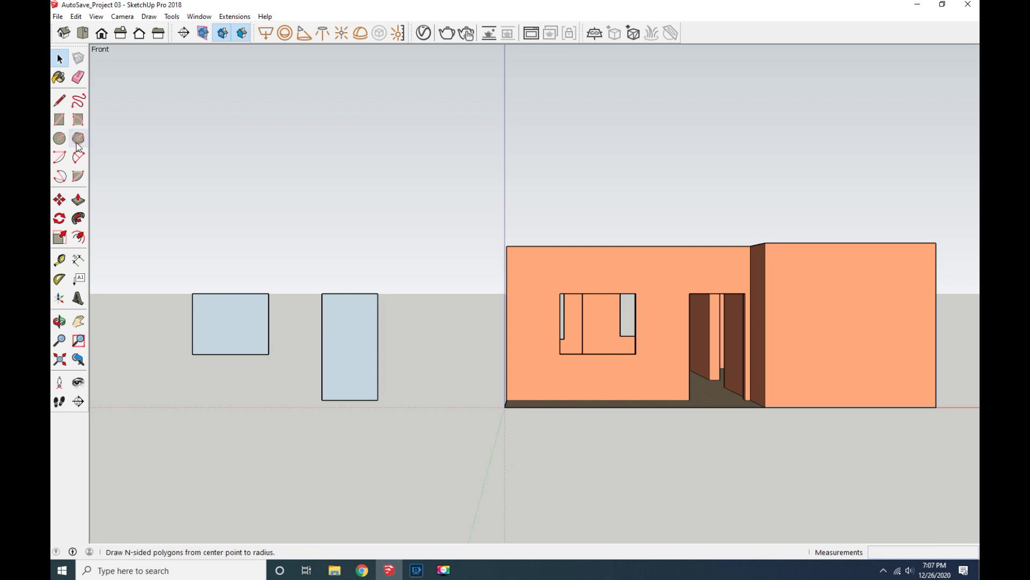
# Offset the door face inward and close the frame's bottom with a line.
pyautogui.click(78, 236)
pyautogui.click(321, 360)
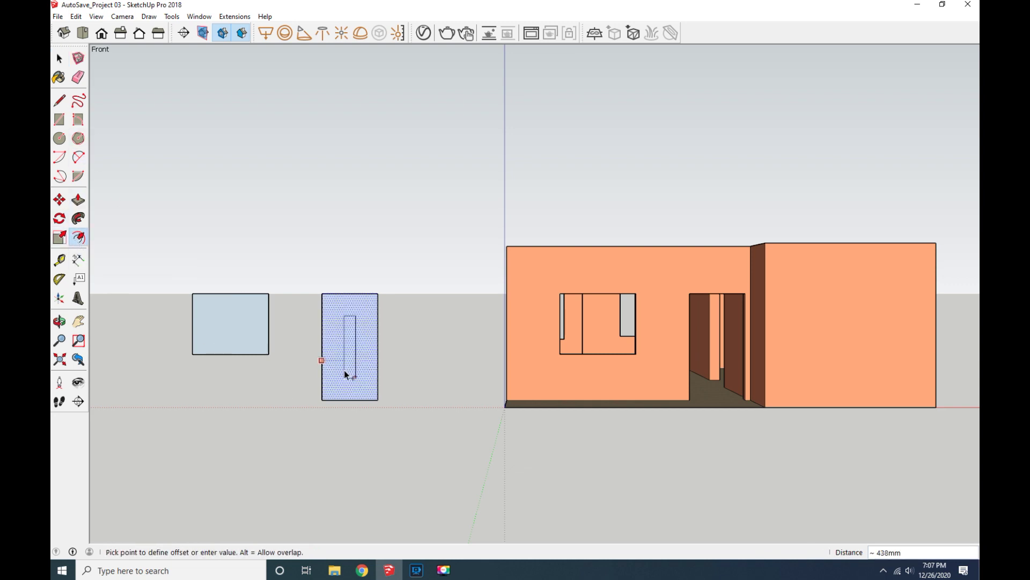
pyautogui.press('Return')
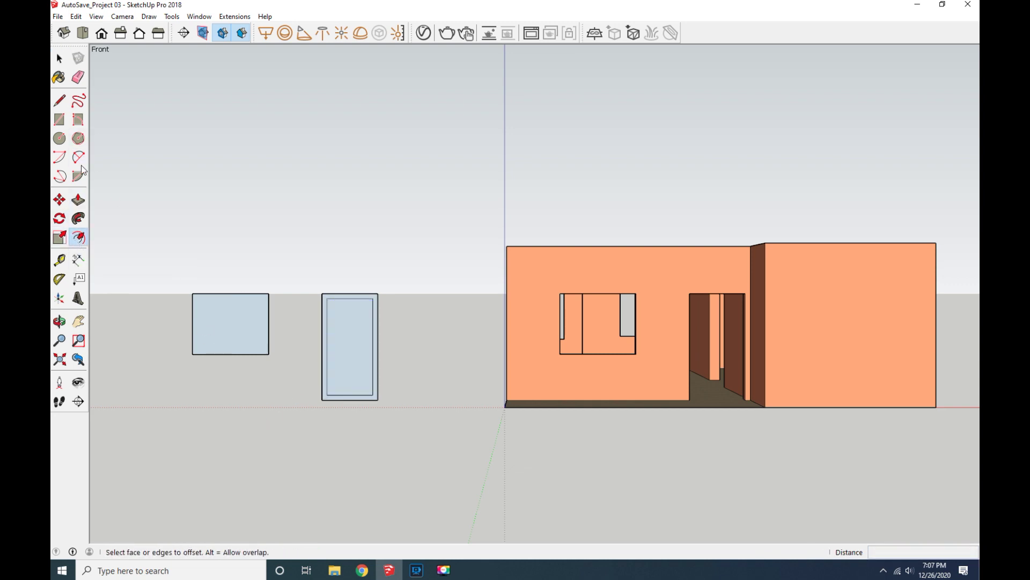
pyautogui.click(322, 399)
pyautogui.click(372, 399)
# Place a copy of the door's inner panel to the right of the door.
pyautogui.press('e')
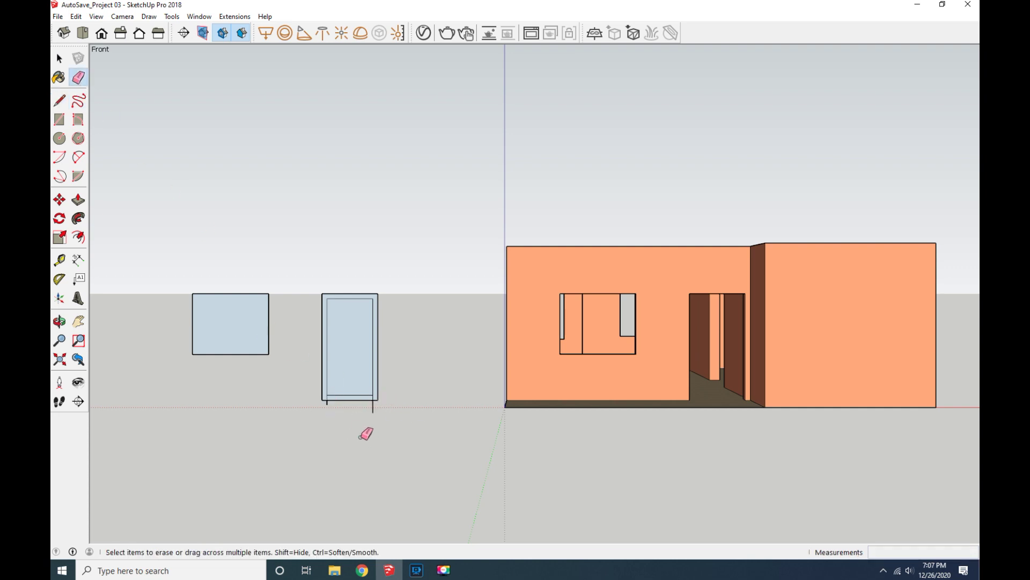
pyautogui.scroll(2, 371, 409)
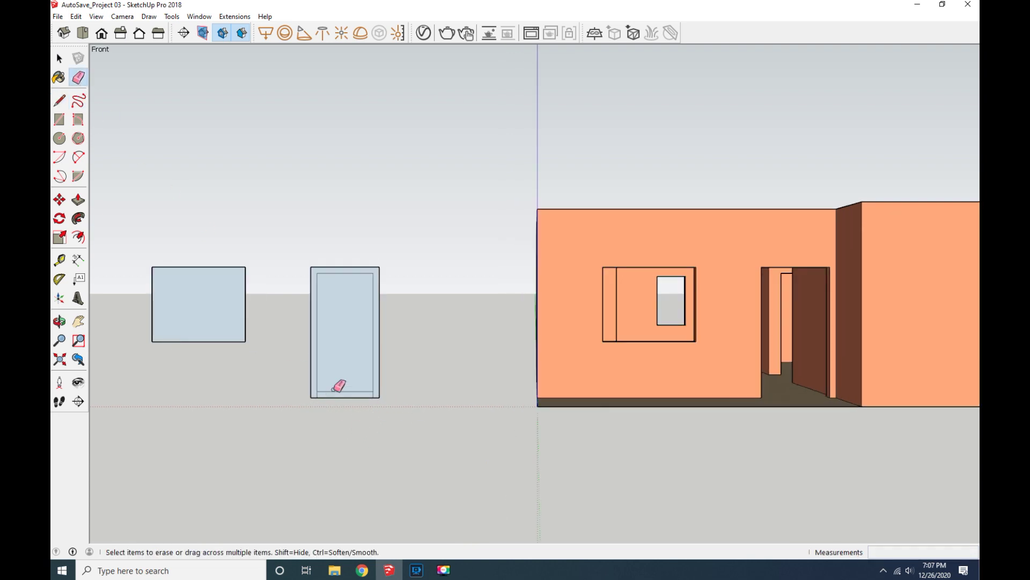
pyautogui.click(61, 59)
pyautogui.click(347, 365)
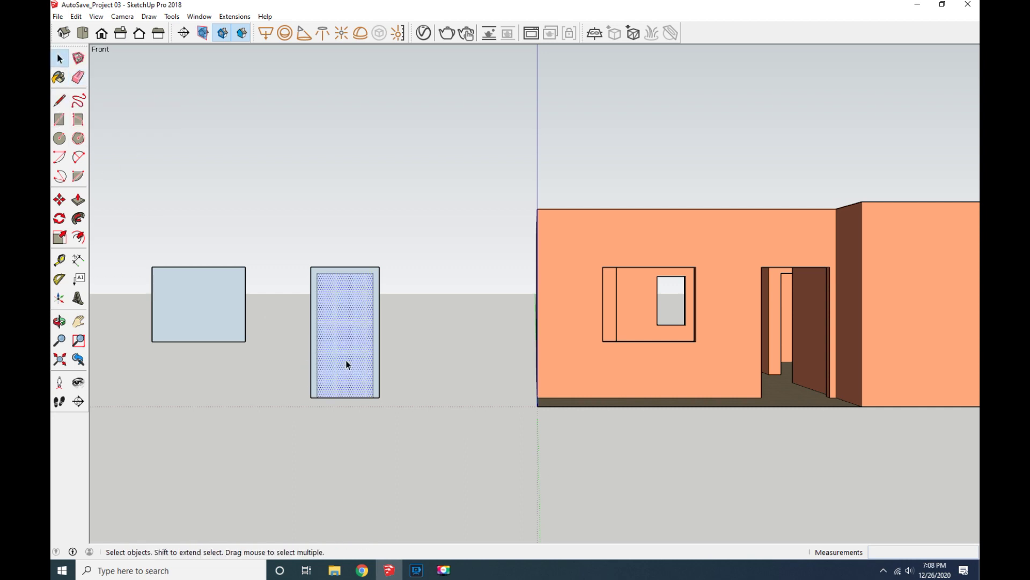
pyautogui.click(60, 199)
pyautogui.click(341, 367)
pyautogui.press('ctrl')
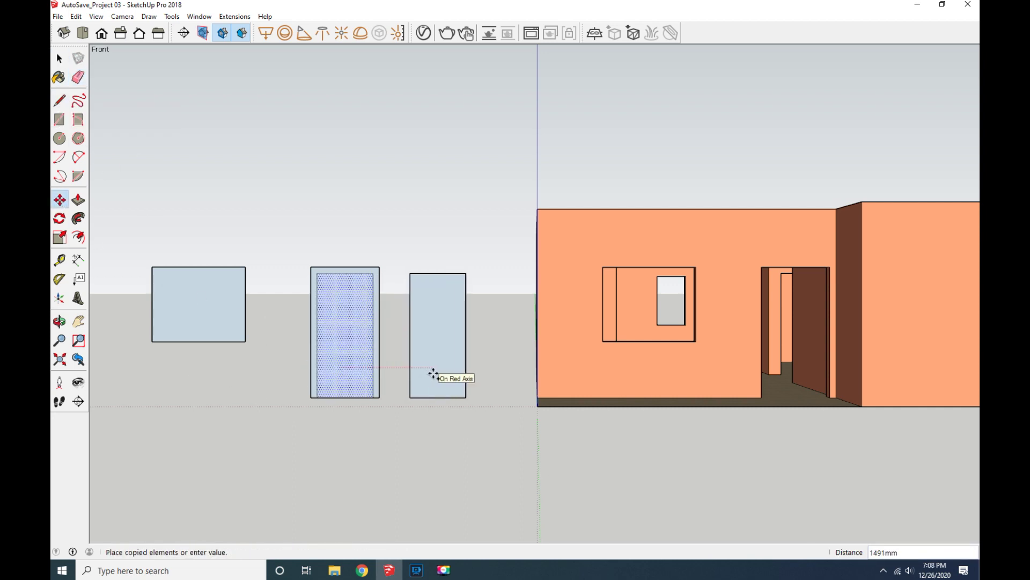
pyautogui.click(445, 373)
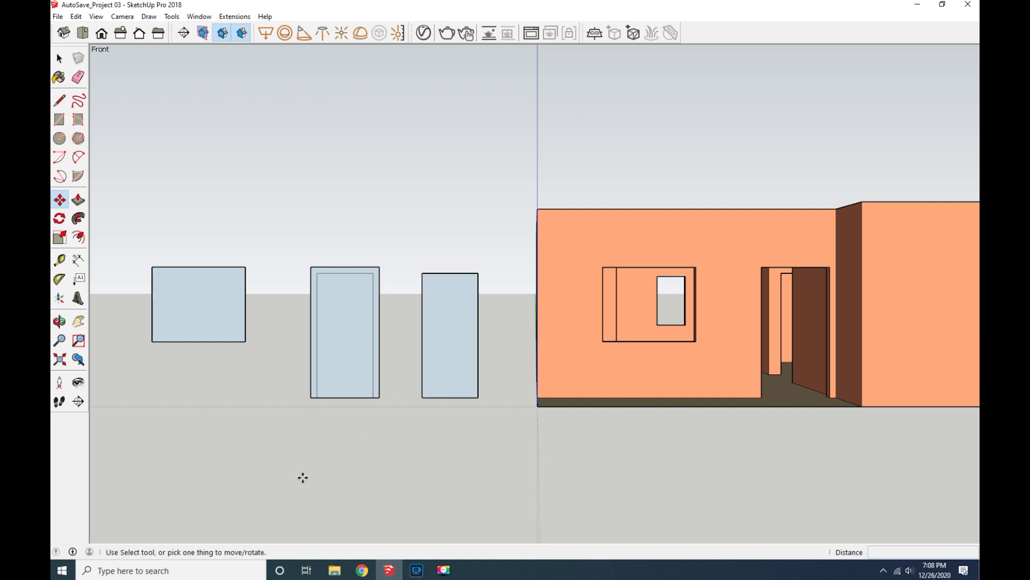
# Delete the inner panel from the door, leaving only the frame.
pyautogui.click(60, 59)
pyautogui.click(351, 343)
pyautogui.press('Delete')
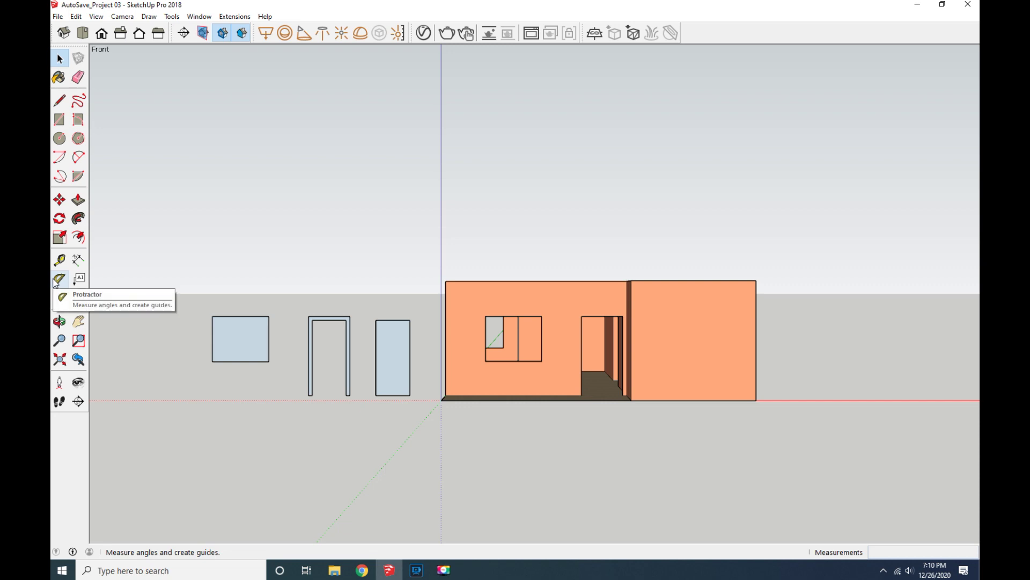
# Offset the window face 50 mm inward to form its frame.
pyautogui.click(78, 237)
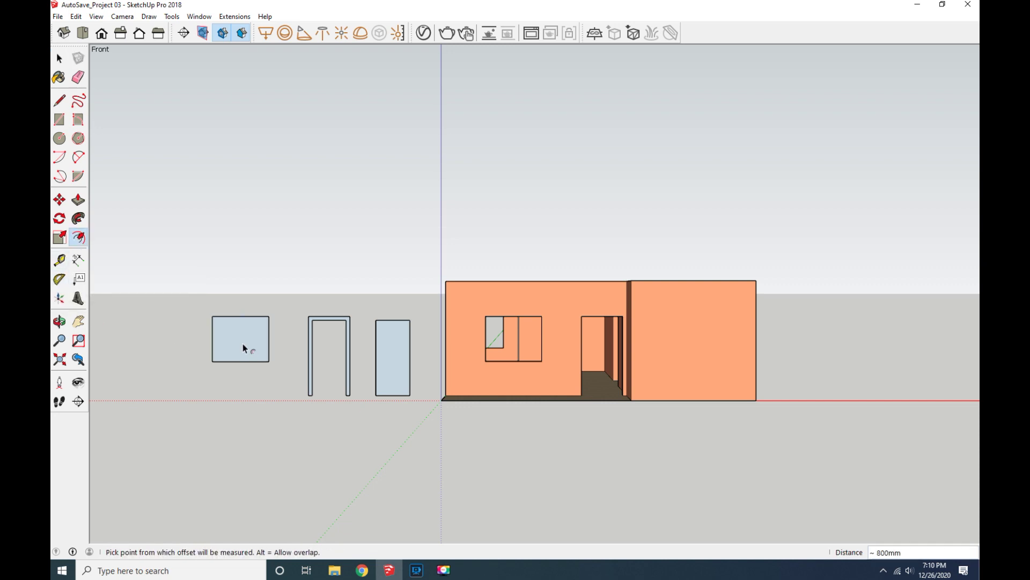
pyautogui.press('Escape')
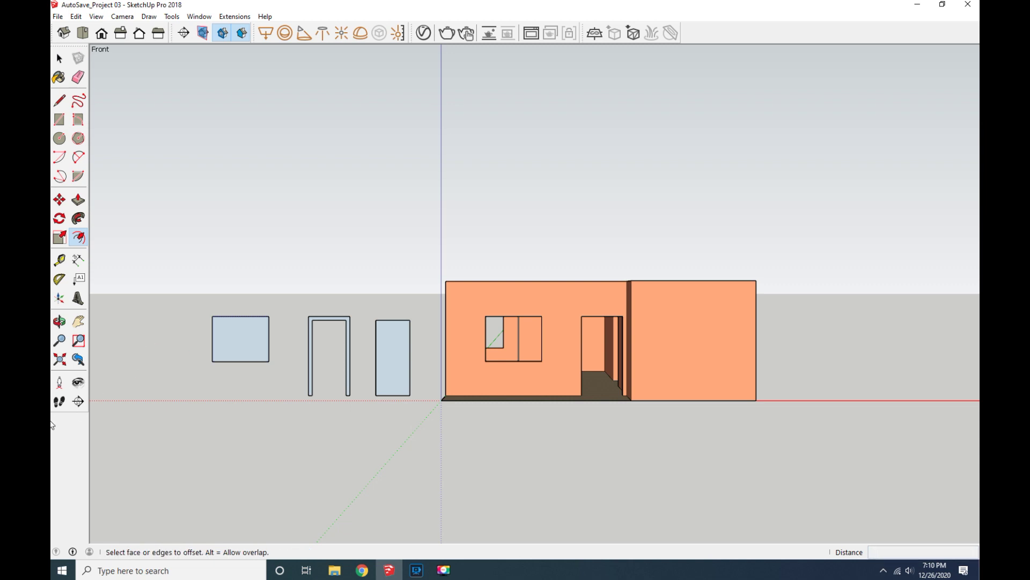
pyautogui.click(235, 347)
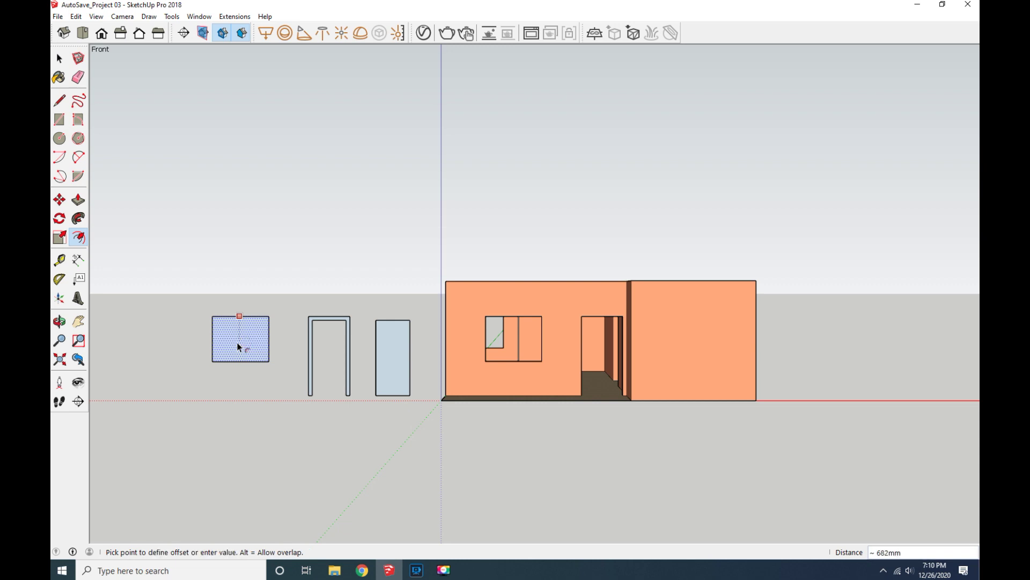
pyautogui.press('Return')
pyautogui.scroll(4, 210, 352)
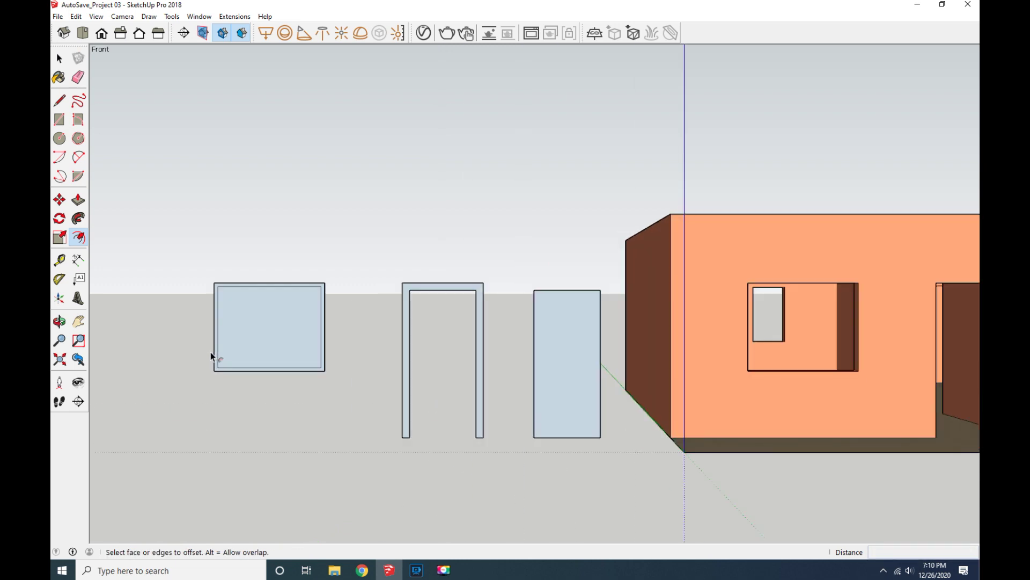
pyautogui.scroll(1, 210, 352)
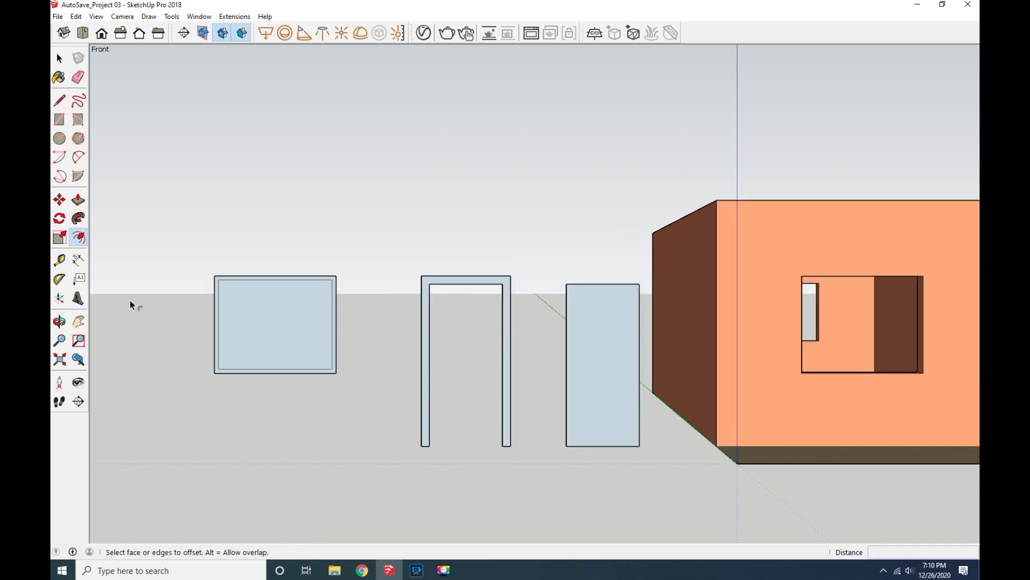
# Add a centre line and Tape Measure guides 50 mm either side of the window's centre.
pyautogui.click(274, 280)
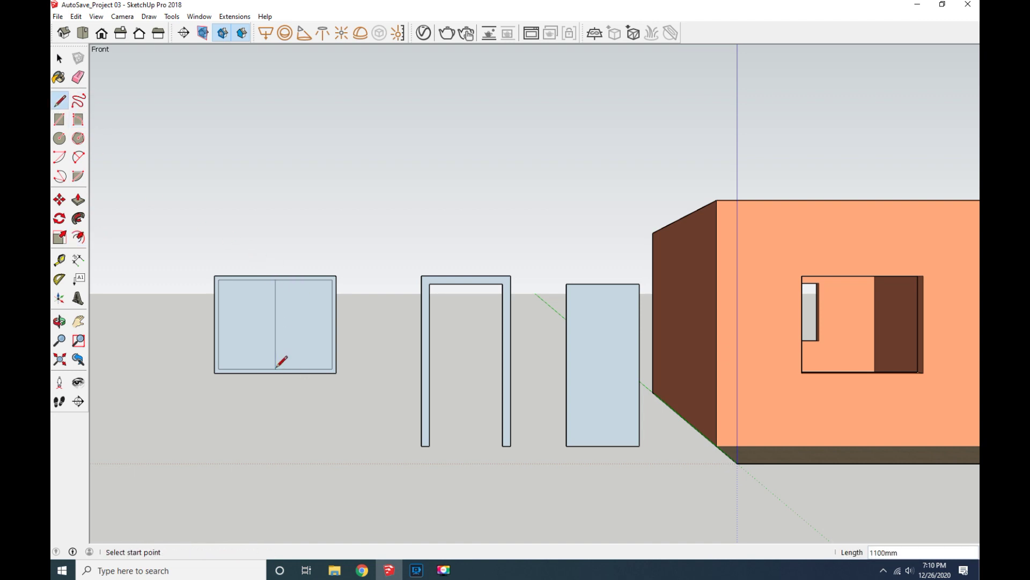
pyautogui.click(59, 259)
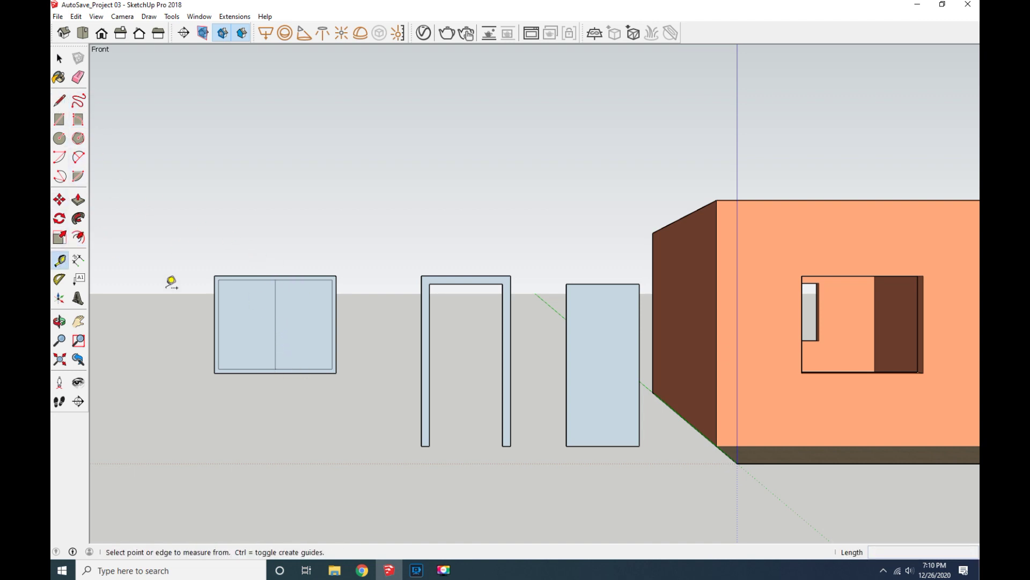
pyautogui.click(274, 322)
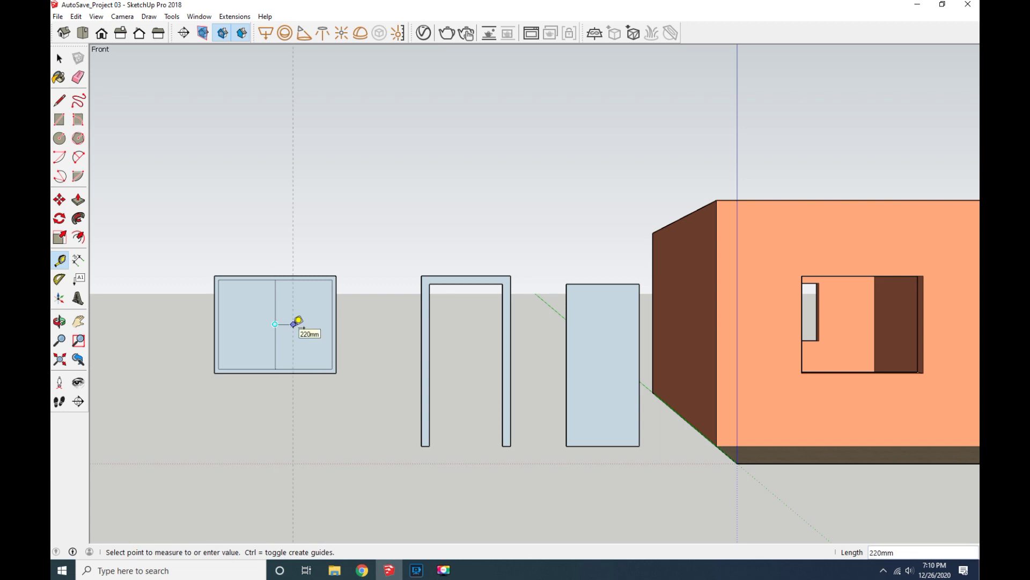
pyautogui.press('Return')
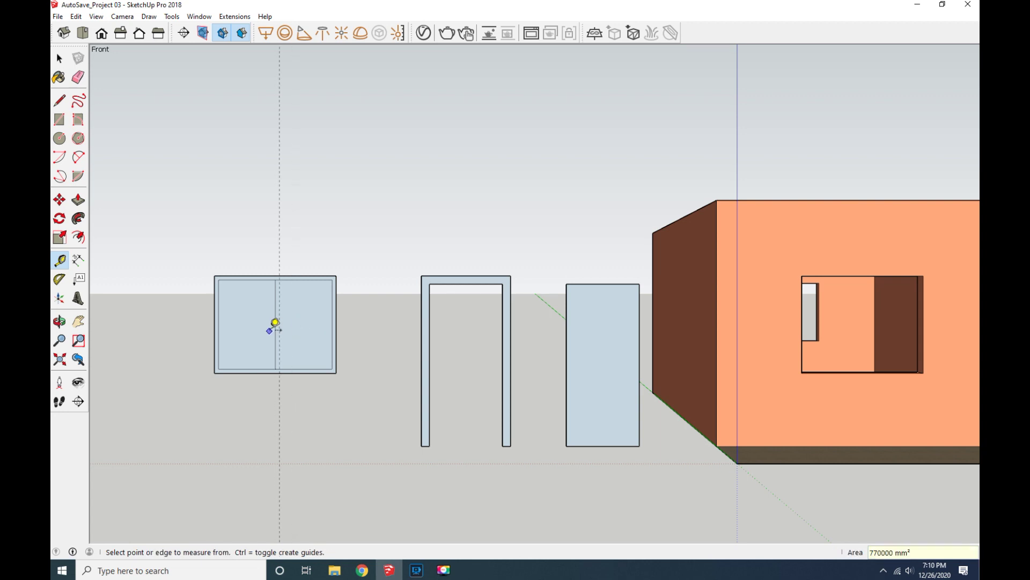
pyautogui.click(276, 325)
pyautogui.click(270, 322)
# Draw the 100 mm wide centre divider rectangle between the guides.
pyautogui.click(59, 119)
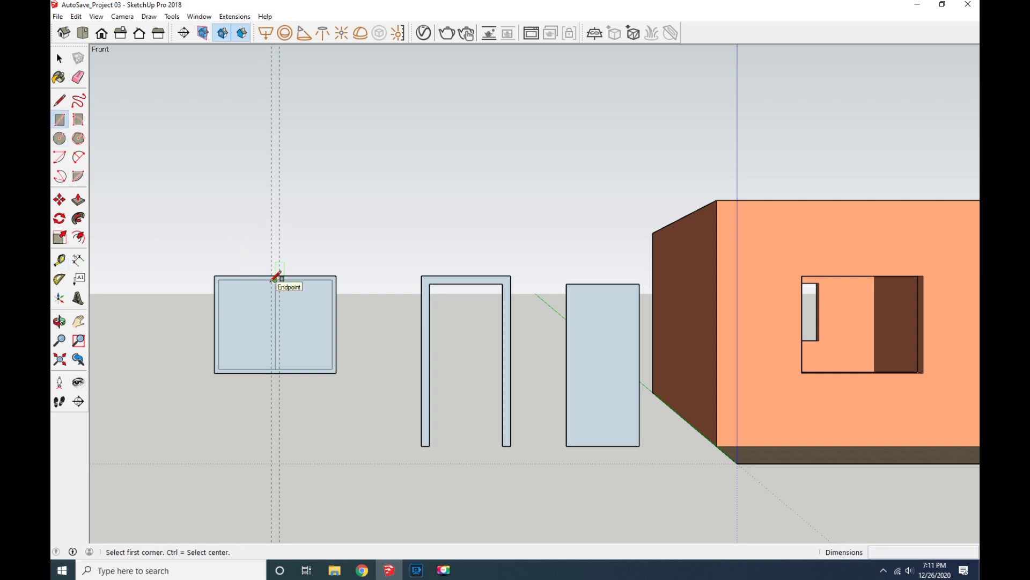
pyautogui.scroll(2, 275, 277)
pyautogui.click(276, 279)
pyautogui.click(284, 399)
# Erase the old centre line and the divider's leftover top edge.
pyautogui.press('l')
pyautogui.press('e')
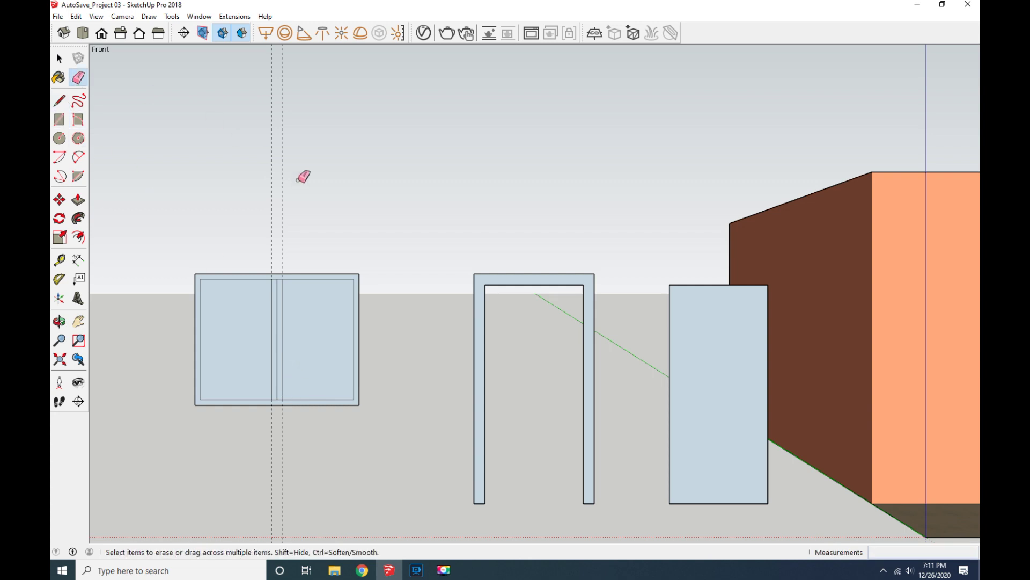
pyautogui.scroll(1, 275, 321)
pyautogui.click(278, 321)
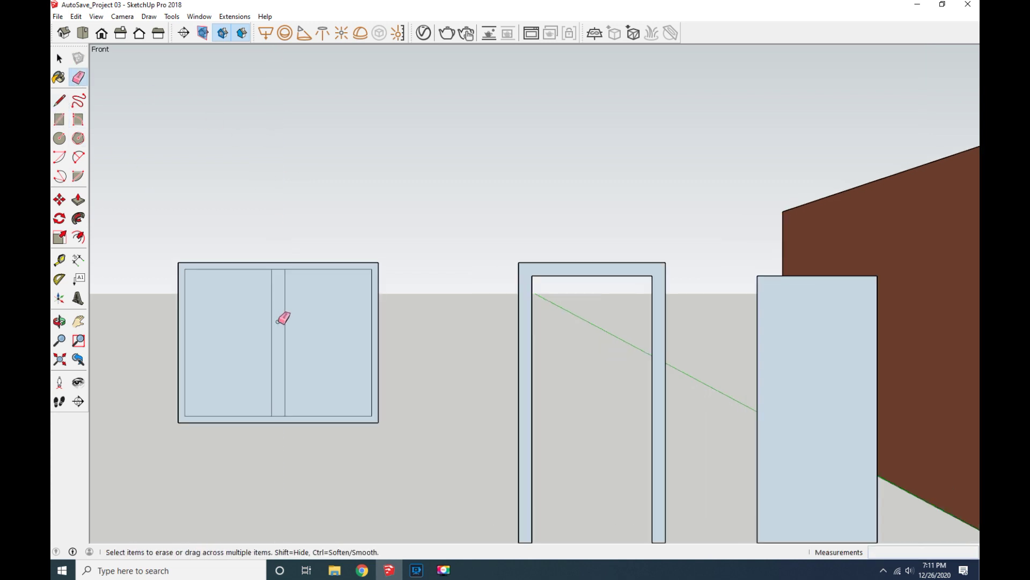
pyautogui.click(277, 269)
pyautogui.scroll(-2, 304, 386)
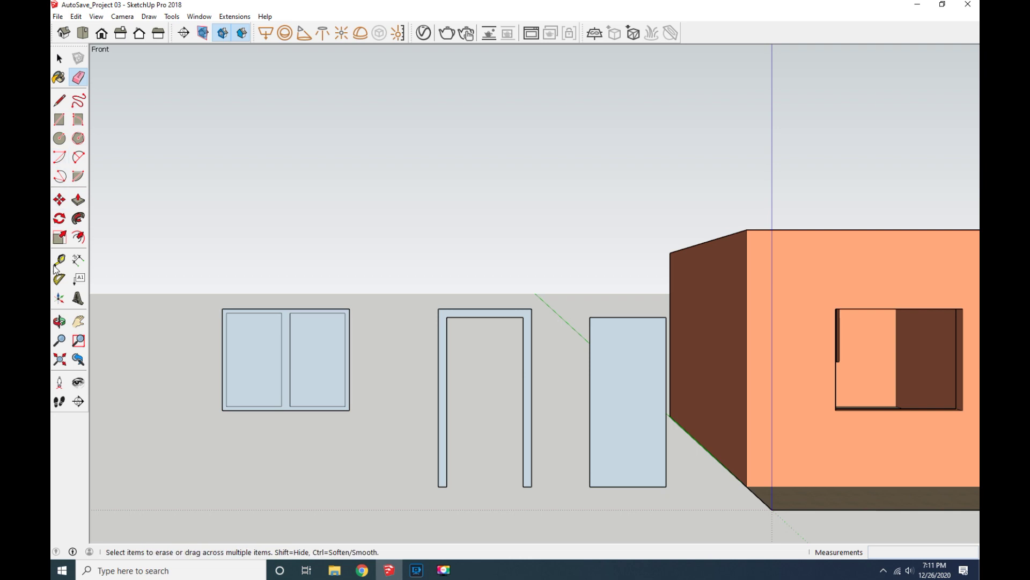
# Copy both glass panes to the left of the window and delete the originals from the frame.
pyautogui.click(59, 57)
pyautogui.click(248, 377)
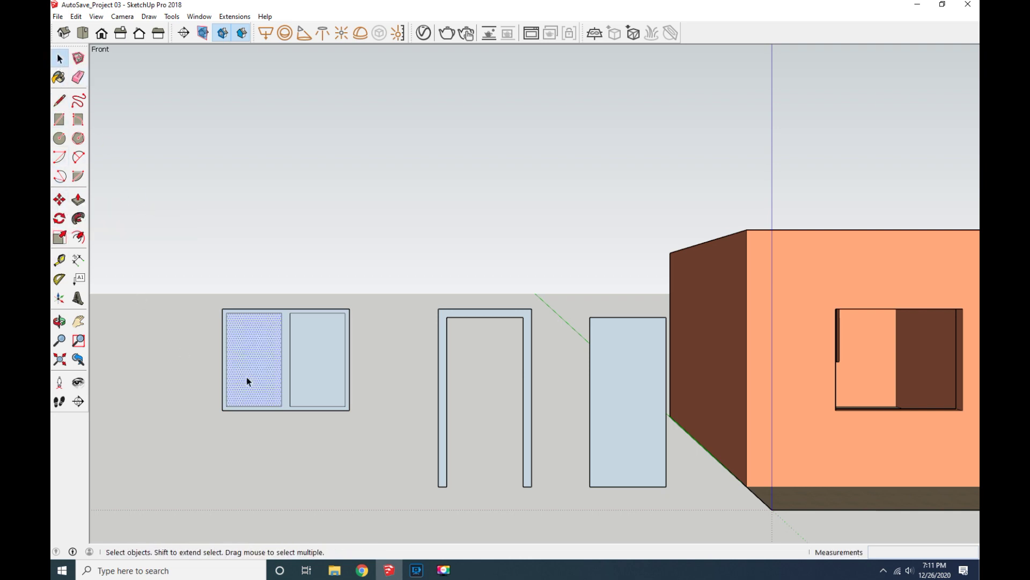
pyautogui.keyDown('shift'); pyautogui.click(297, 378); pyautogui.keyUp('shift')
pyautogui.click(59, 200)
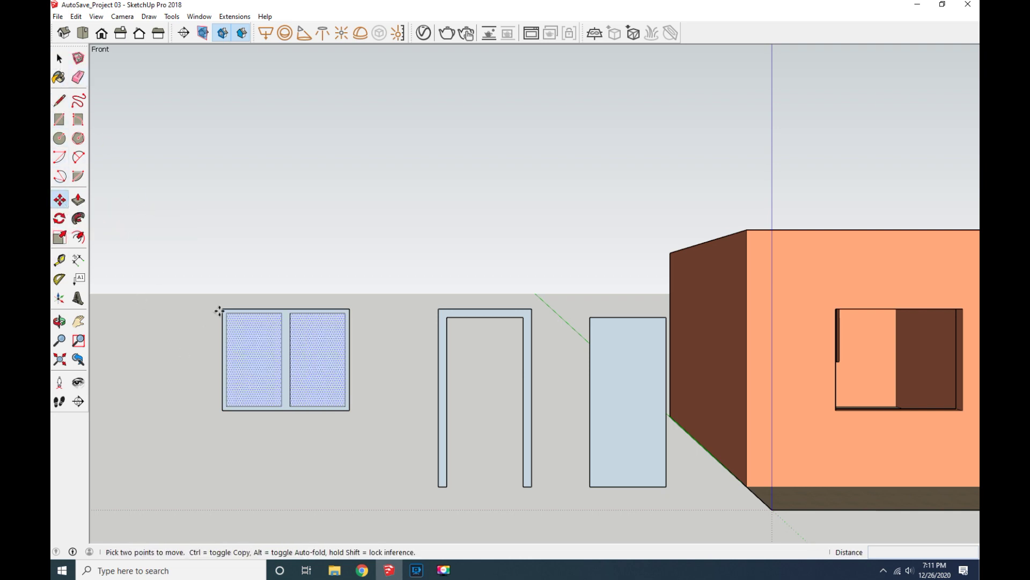
pyautogui.scroll(-2, 219, 309)
pyautogui.click(238, 347)
pyautogui.press('ctrl')
pyautogui.scroll(-2, 144, 342)
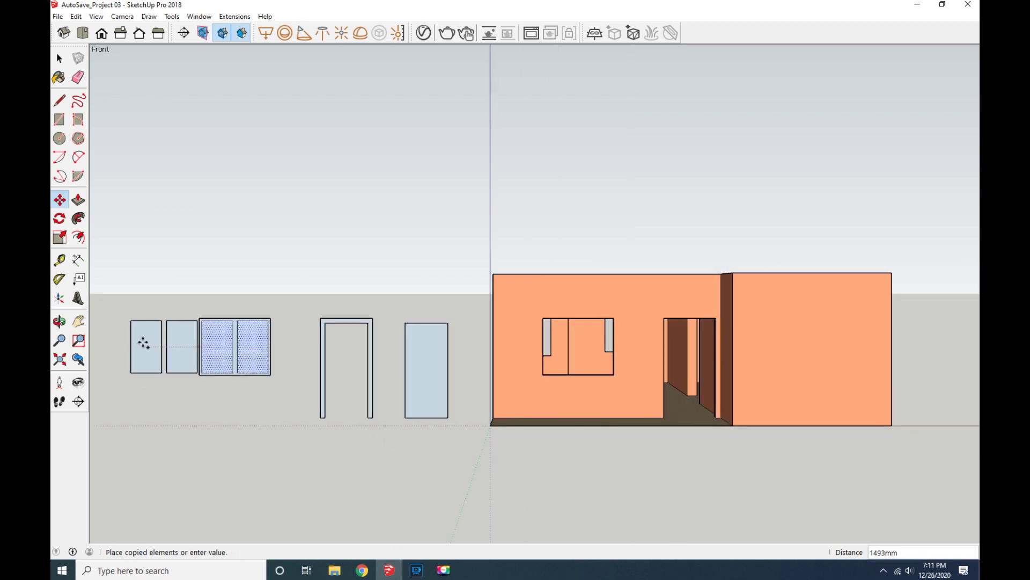
pyautogui.click(114, 341)
pyautogui.press('space')
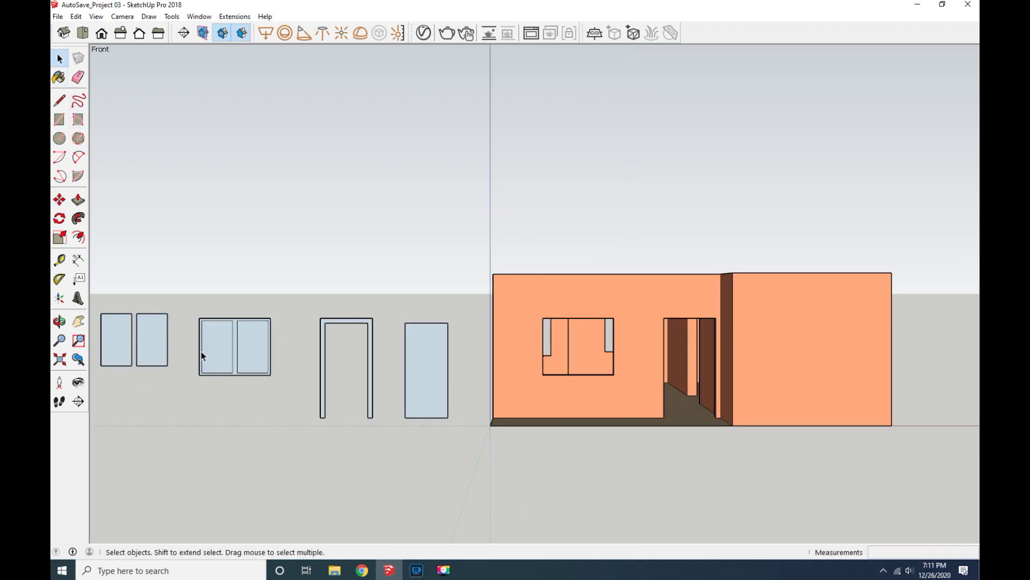
pyautogui.press('Delete')
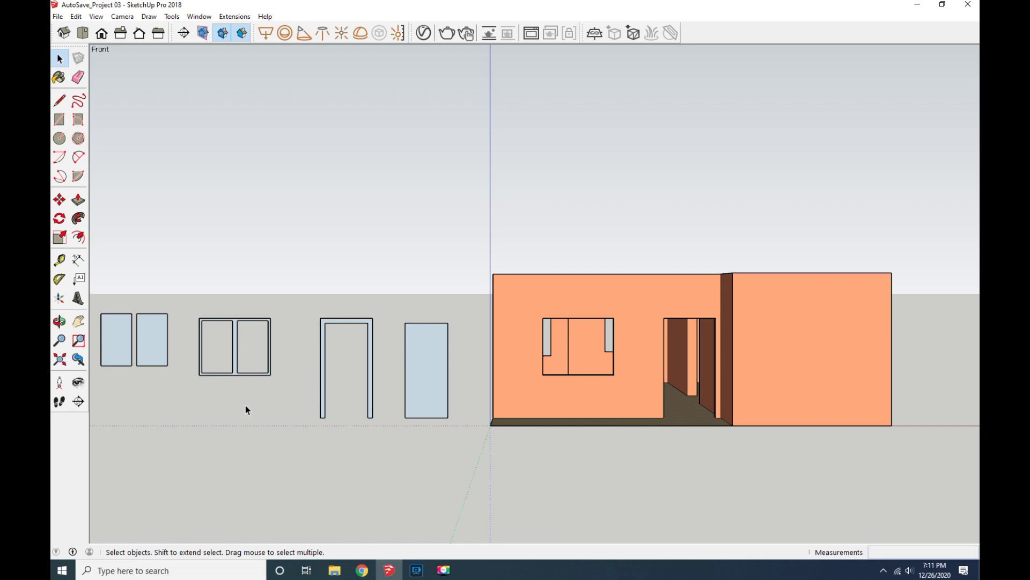
# Orbit, then switch to the back view and pan the house into position.
pyautogui.scroll(-1, 246, 404)
pyautogui.press('o')
pyautogui.moveTo(170, 378); pyautogui.dragTo(714, 434)
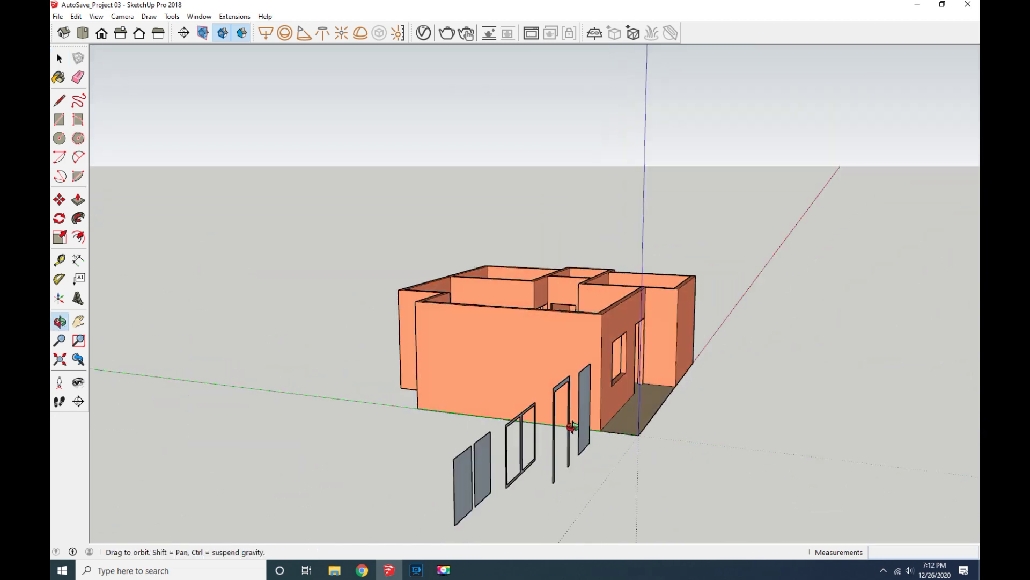
pyautogui.press('F5')
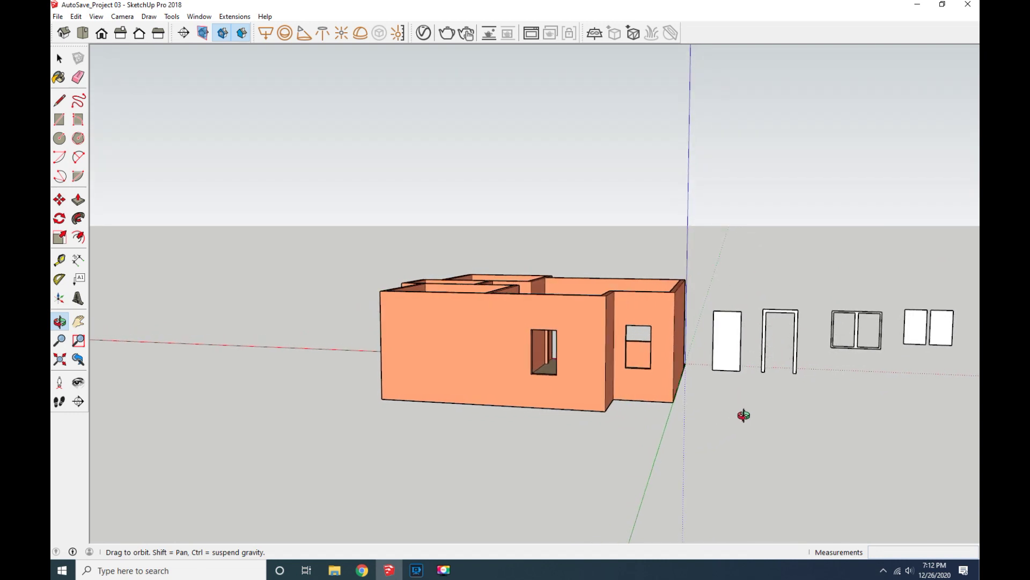
pyautogui.press('h')
pyautogui.moveTo(299, 333); pyautogui.dragTo(413, 336)
pyautogui.press('b')
pyautogui.press('space')
# Copy the back wall, window opening included, to the left of the house.
pyautogui.click(478, 362)
pyautogui.press('m')
pyautogui.press('ctrl')
pyautogui.click(523, 359)
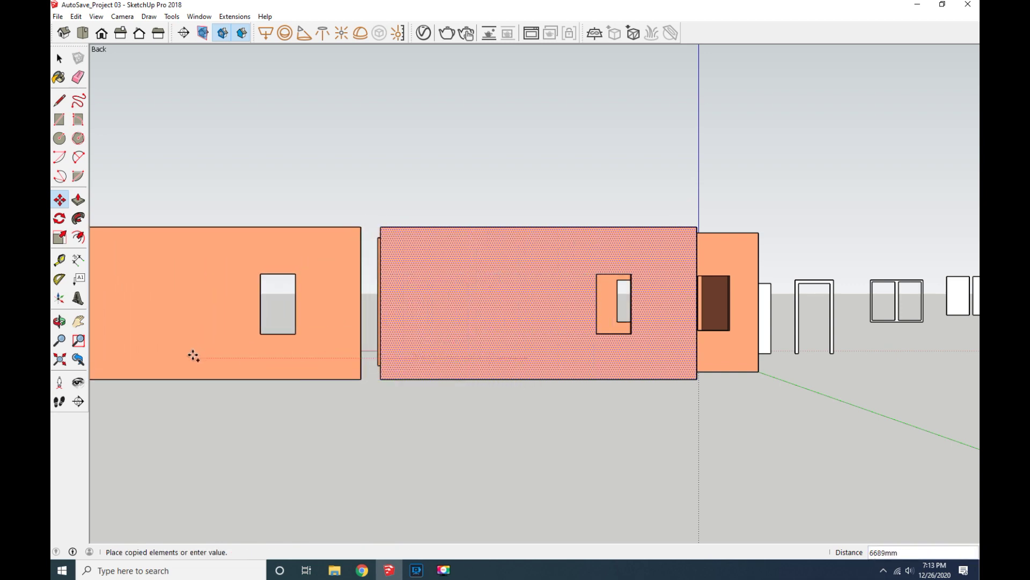
pyautogui.click(193, 355)
pyautogui.press('Escape')
# Trace rectangles over the copied wall's 700 × 1200 mm window opening.
pyautogui.press('r')
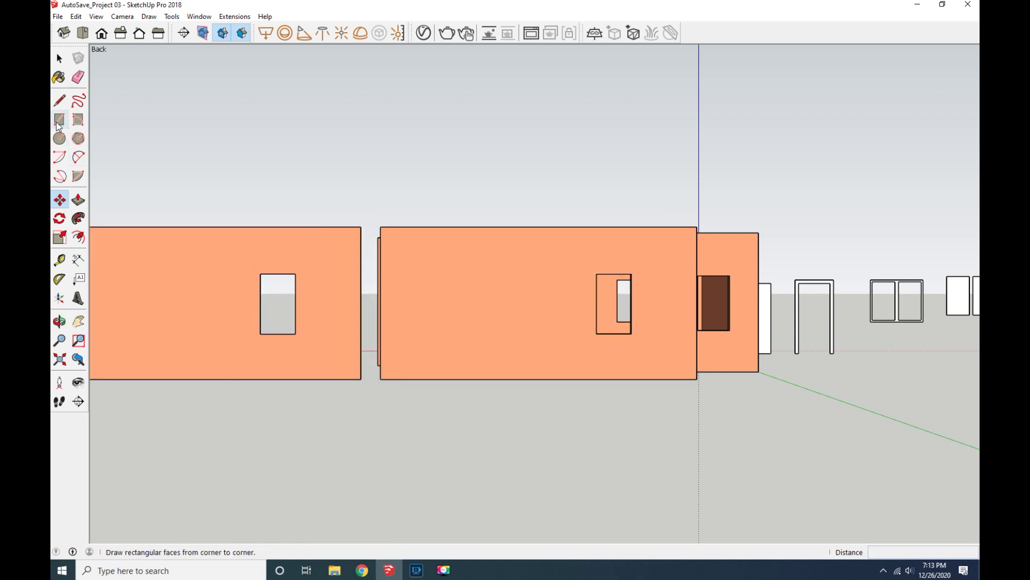
pyautogui.click(260, 274)
pyautogui.click(296, 333)
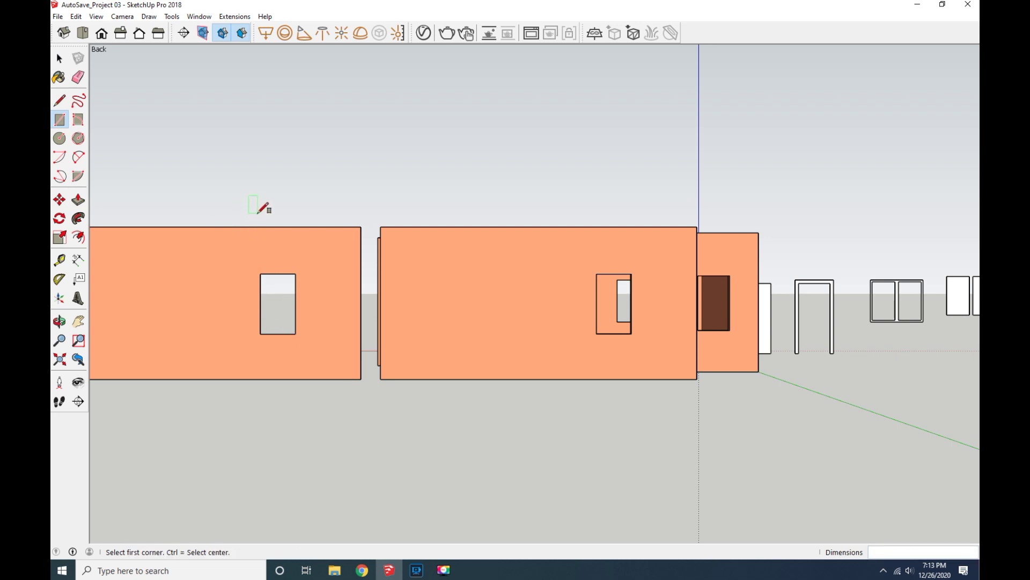
pyautogui.click(261, 333)
pyautogui.click(296, 274)
# Erase the copied wall's leftover edges around the opening outline.
pyautogui.click(78, 77)
pyautogui.click(214, 227)
pyautogui.moveTo(328, 299); pyautogui.dragTo(365, 299)
pyautogui.click(324, 379)
pyautogui.scroll(-1, 324, 381)
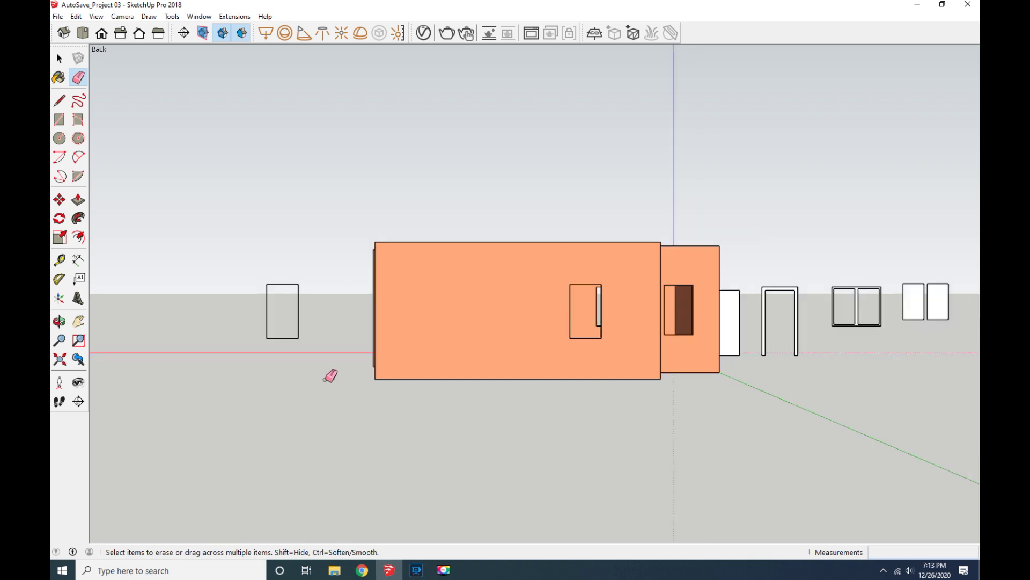
pyautogui.scroll(-1, 322, 375)
pyautogui.scroll(-1, 273, 339)
pyautogui.click(114, 309)
pyautogui.scroll(4, 269, 349)
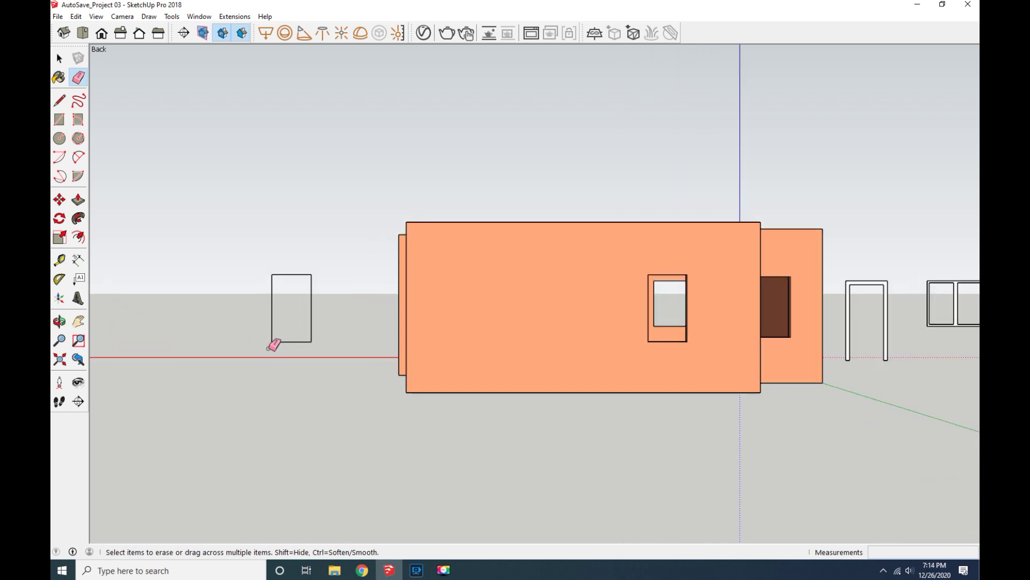
pyautogui.scroll(1, 270, 346)
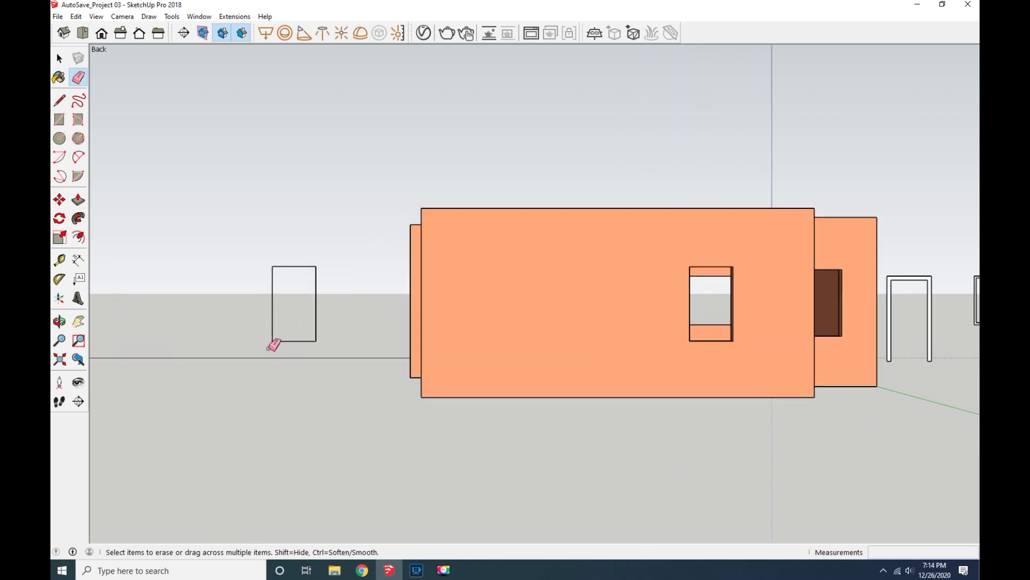
# Draw a 700 × 1200 mm rectangle face and offset it 50 mm inward.
pyautogui.click(78, 237)
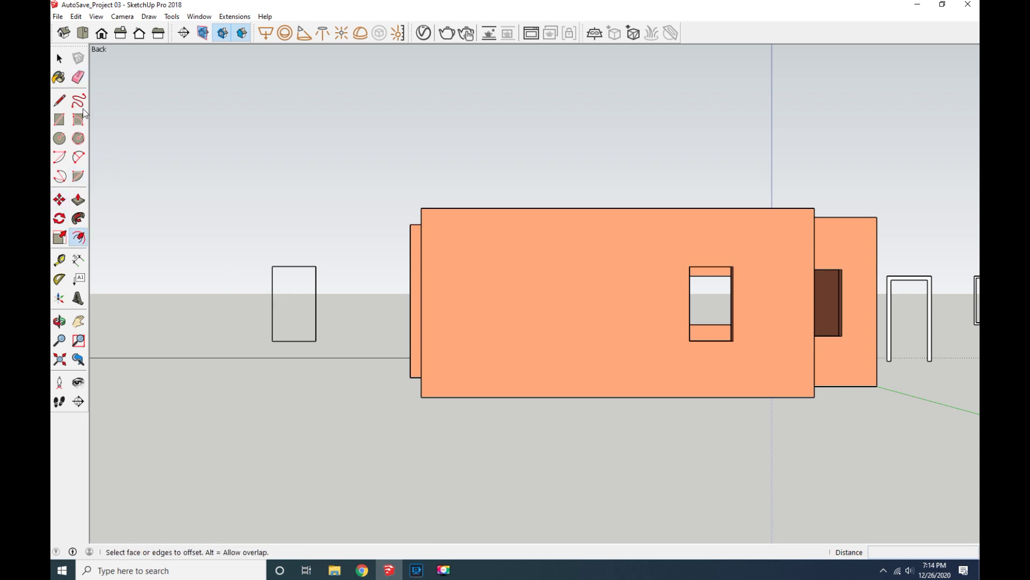
pyautogui.click(59, 119)
pyautogui.click(272, 267)
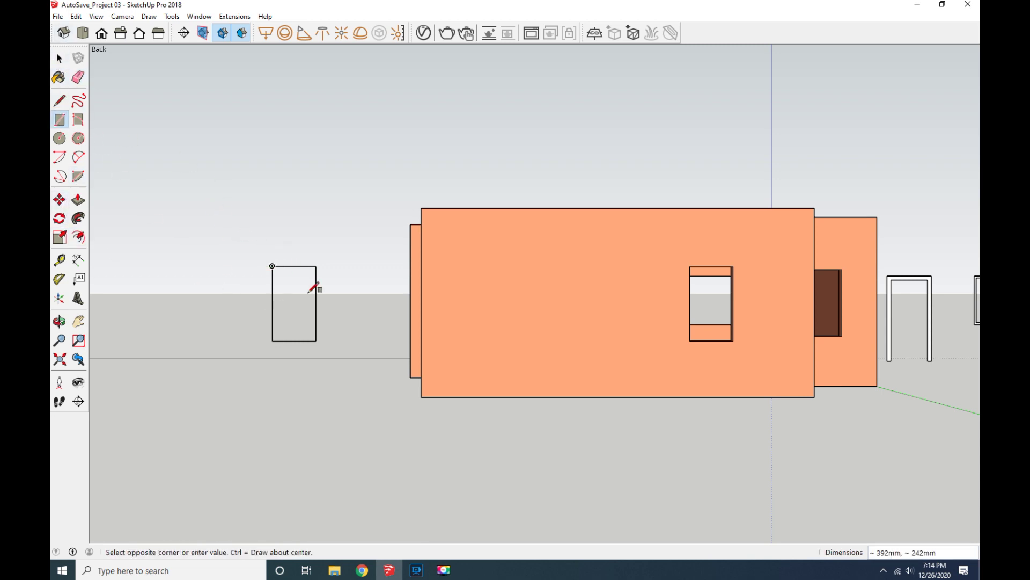
pyautogui.click(316, 340)
pyautogui.click(78, 236)
pyautogui.click(272, 312)
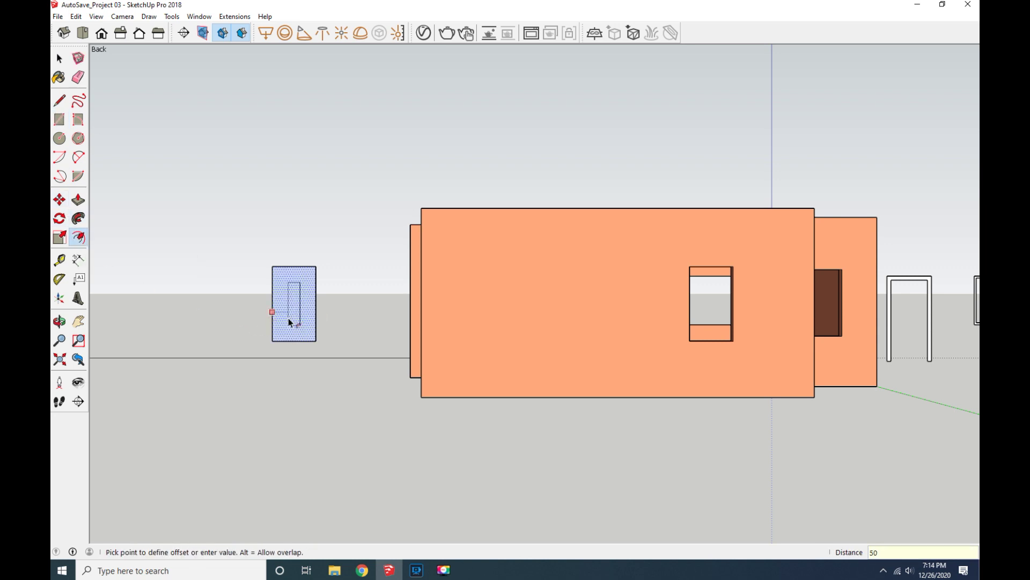
pyautogui.press('Return')
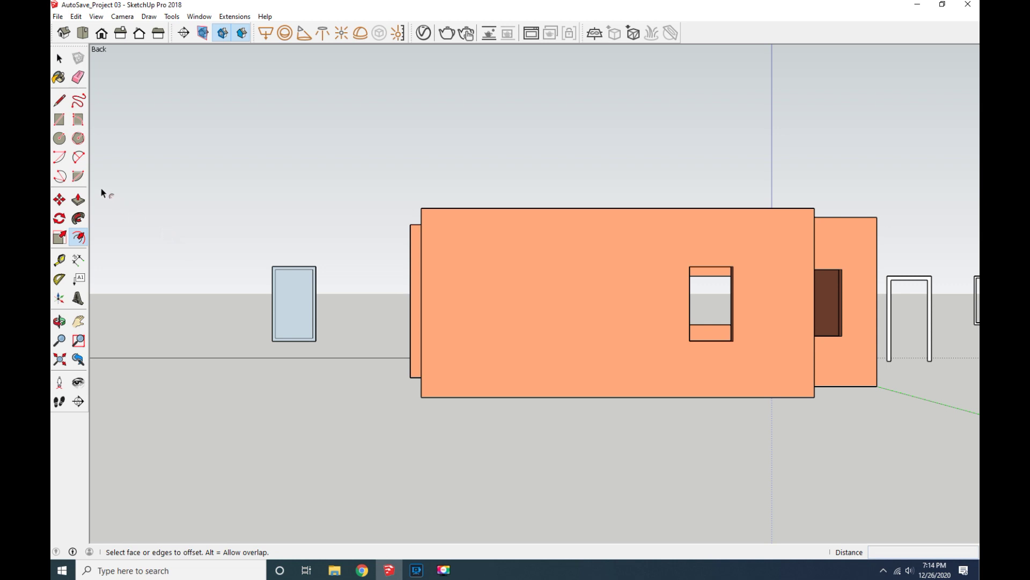
# Copy the rectangle aside as the glass panel and delete the original's inner face.
pyautogui.click(60, 58)
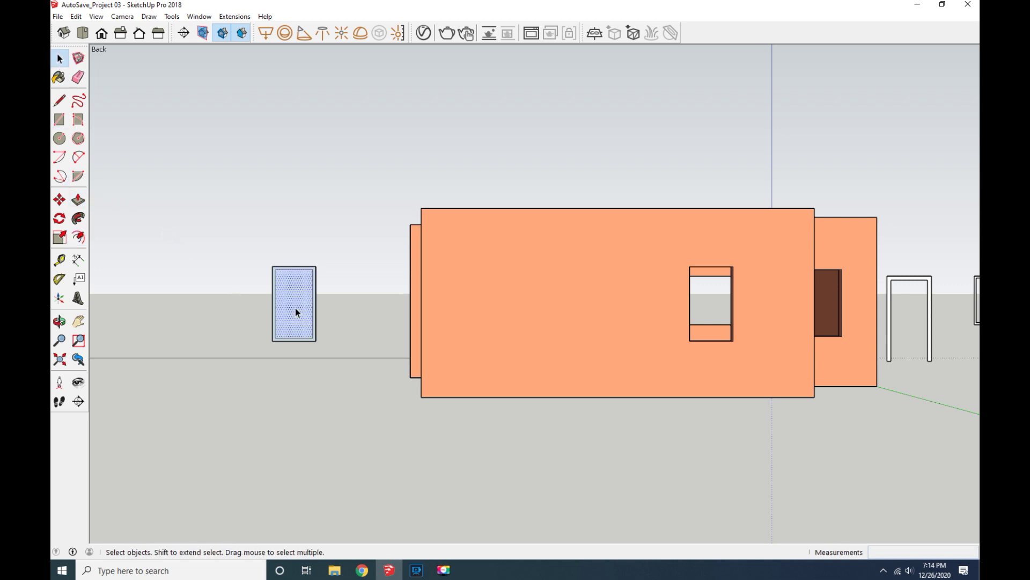
pyautogui.press('m')
pyautogui.keyDown('ctrl'); pyautogui.click(295, 315); pyautogui.keyUp('ctrl')
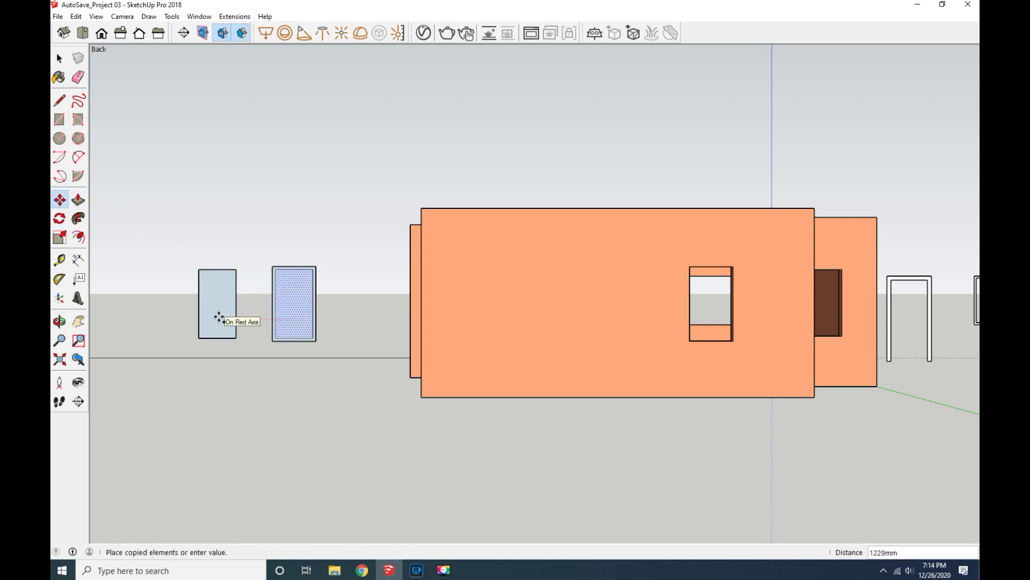
pyautogui.click(183, 315)
pyautogui.press('space')
pyautogui.click(141, 184)
pyautogui.press('Delete')
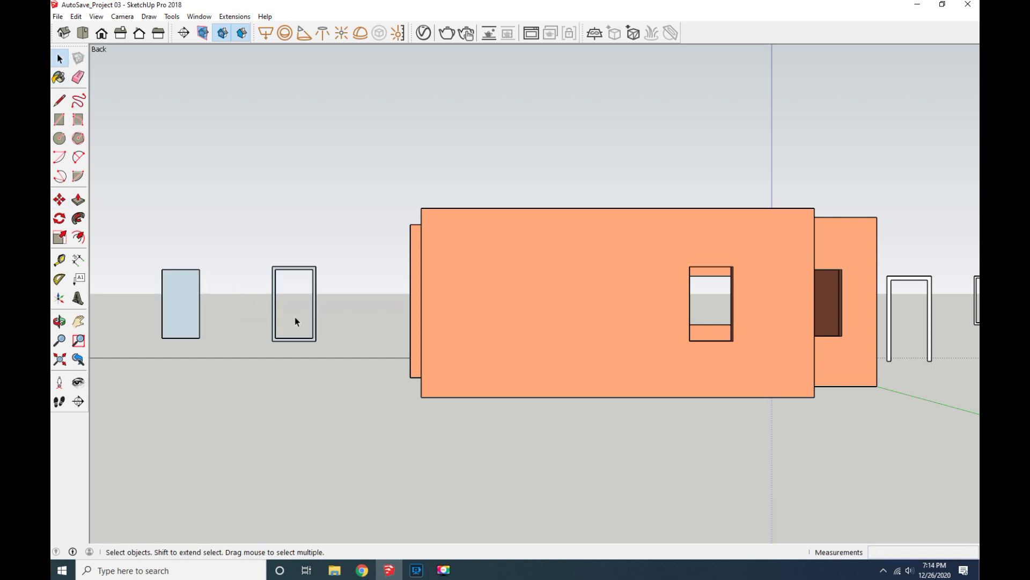
pyautogui.press('o')
pyautogui.moveTo(142, 350)
pyautogui.mouseDown()
pyautogui.moveTo(363, 391)
pyautogui.moveTo(605, 403)
pyautogui.moveTo(545, 372)
pyautogui.mouseUp()
pyautogui.press('F4')
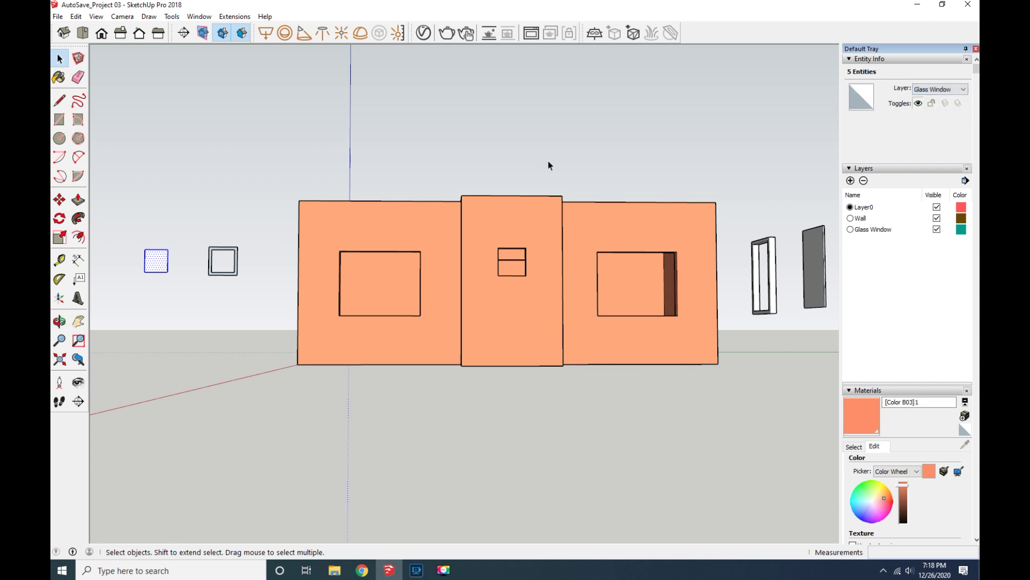
# Box-select the new glass panel and set its layer to Glass Window.
pyautogui.click(59, 321)
pyautogui.moveTo(501, 397)
pyautogui.mouseDown()
pyautogui.moveTo(292, 409)
pyautogui.moveTo(161, 399)
pyautogui.moveTo(150, 295)
pyautogui.mouseUp()
pyautogui.click(59, 58)
pyautogui.moveTo(217, 346); pyautogui.dragTo(129, 225)
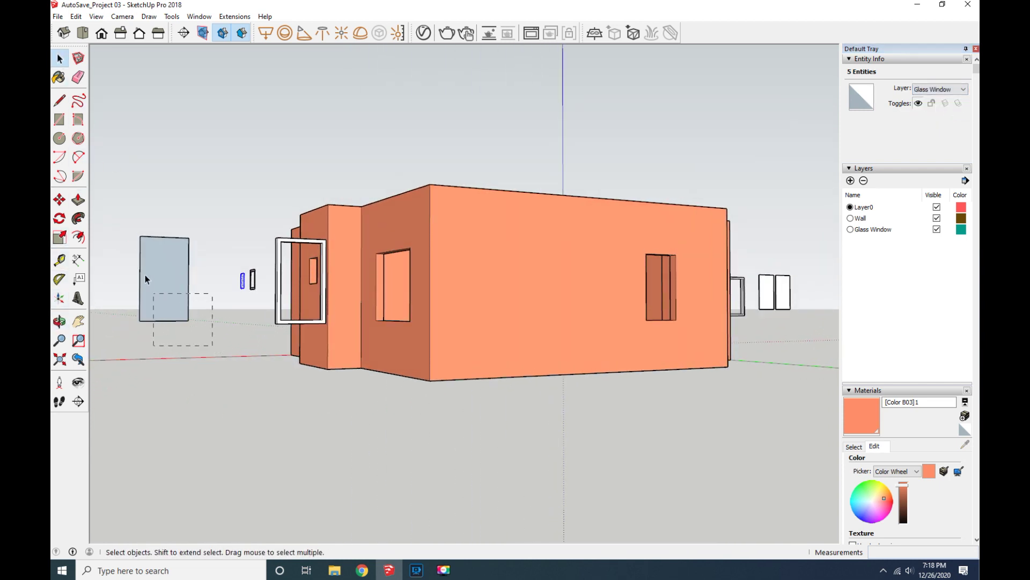
pyautogui.click(940, 89)
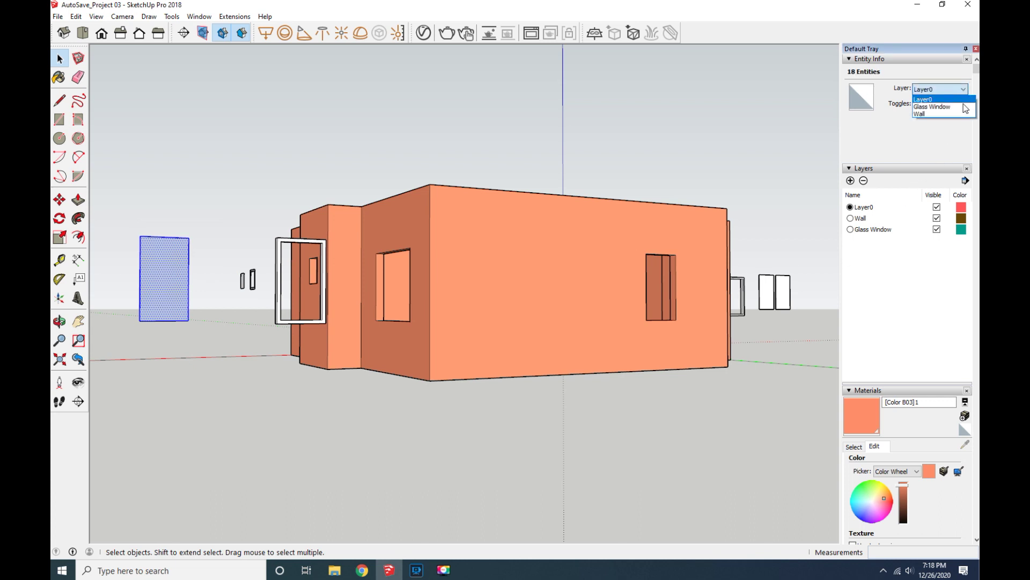
pyautogui.click(59, 321)
pyautogui.moveTo(345, 356)
pyautogui.mouseDown()
pyautogui.moveTo(476, 404)
pyautogui.moveTo(356, 396)
pyautogui.moveTo(448, 420)
pyautogui.moveTo(215, 391)
pyautogui.moveTo(241, 356)
pyautogui.moveTo(179, 292)
pyautogui.mouseUp()
pyautogui.press('space')
pyautogui.click(962, 90)
pyautogui.click(610, 196)
pyautogui.click(579, 217)
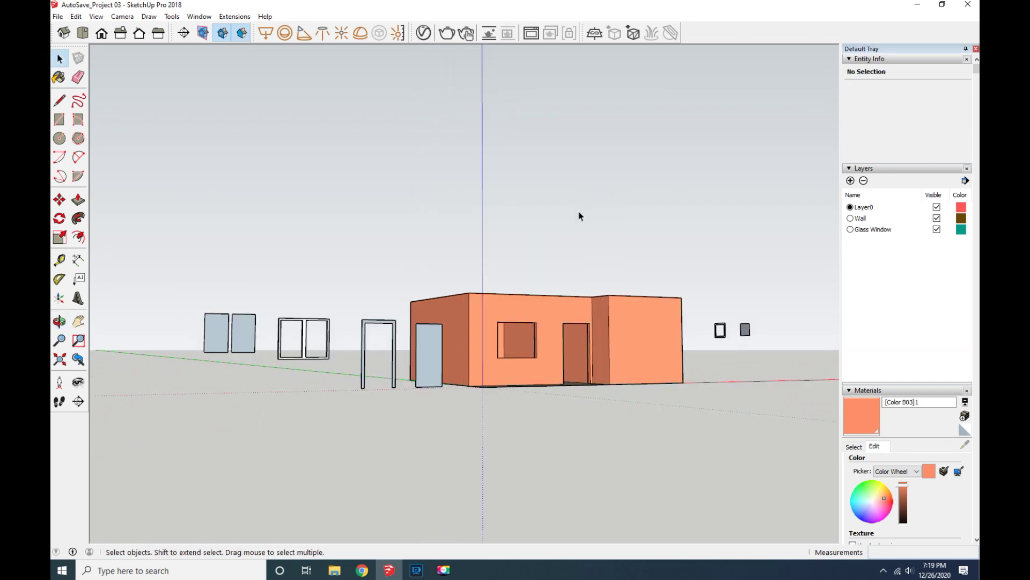
# Toggle the Glass Window layer's visibility and add a new layer.
pyautogui.click(937, 231)
pyautogui.scroll(1, 243, 369)
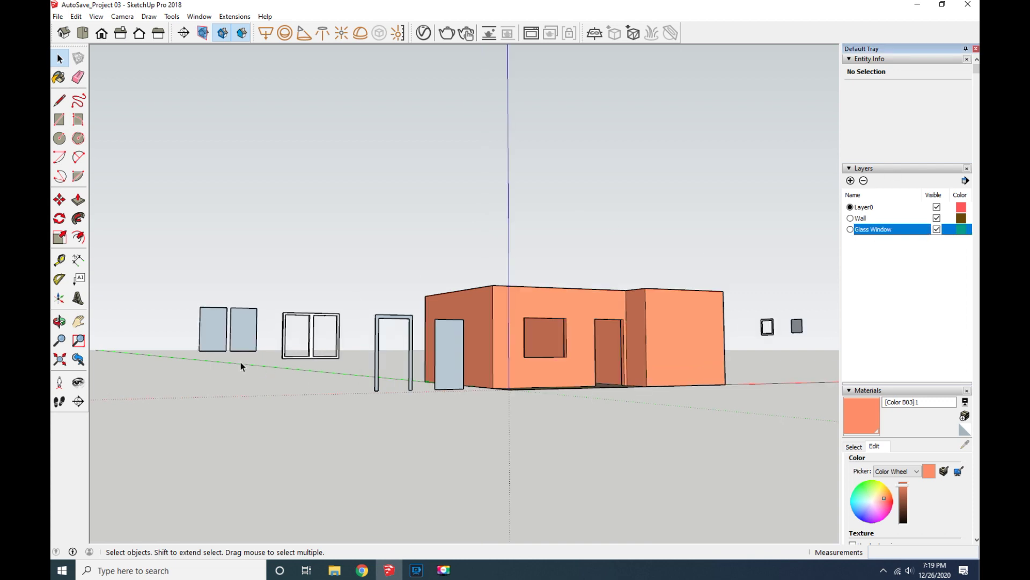
pyautogui.click(851, 181)
pyautogui.write('Window Frame')
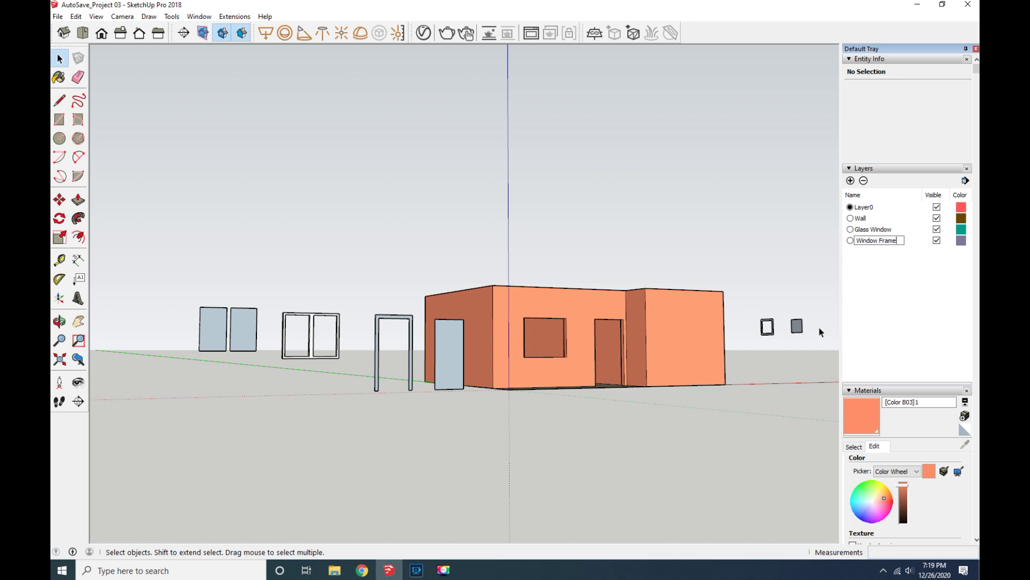
# Name the layer Window Frame and assign the double frame and small right frame to it.
pyautogui.click(347, 275)
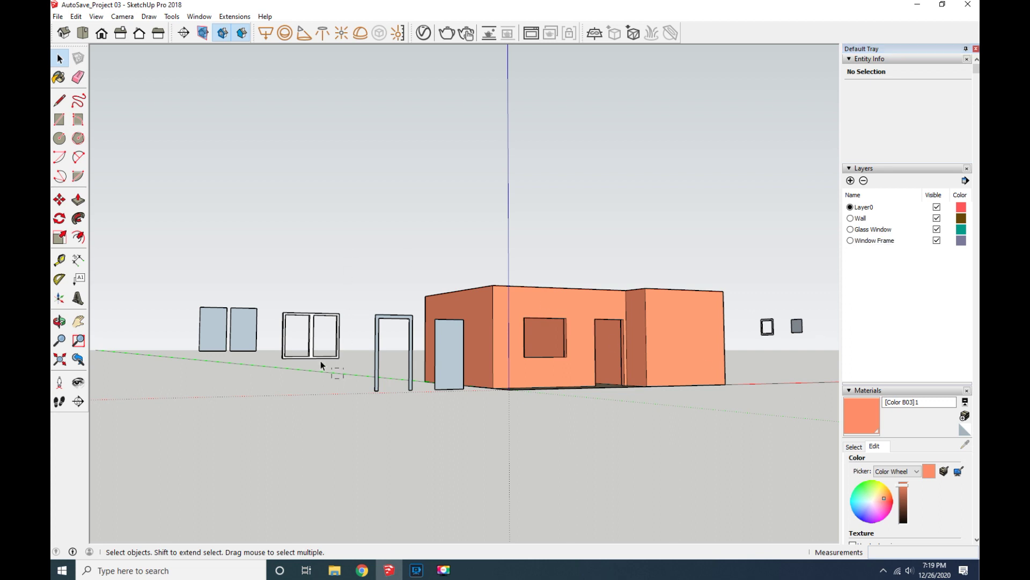
pyautogui.moveTo(344, 378); pyautogui.dragTo(276, 302)
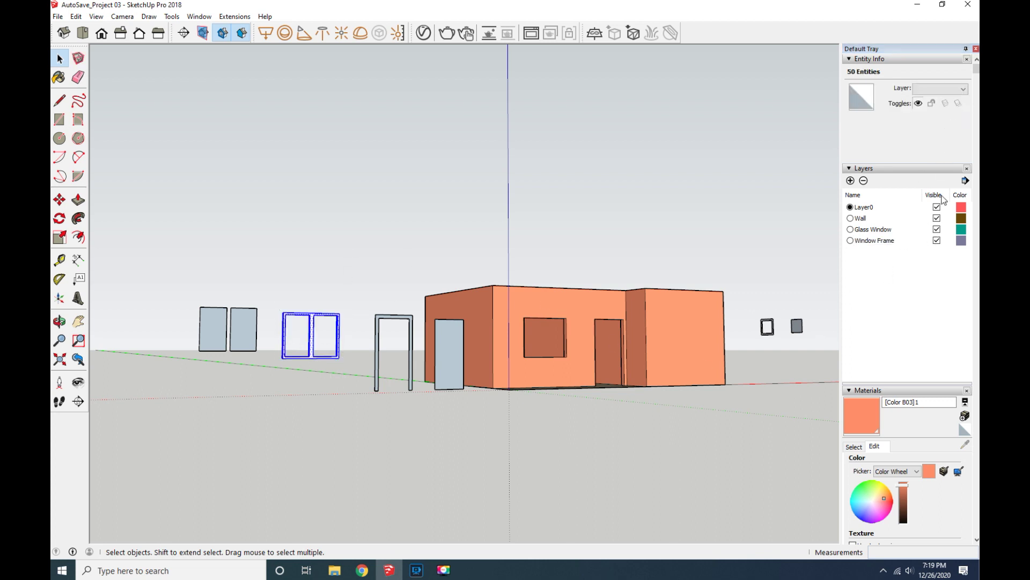
pyautogui.click(964, 94)
pyautogui.click(936, 127)
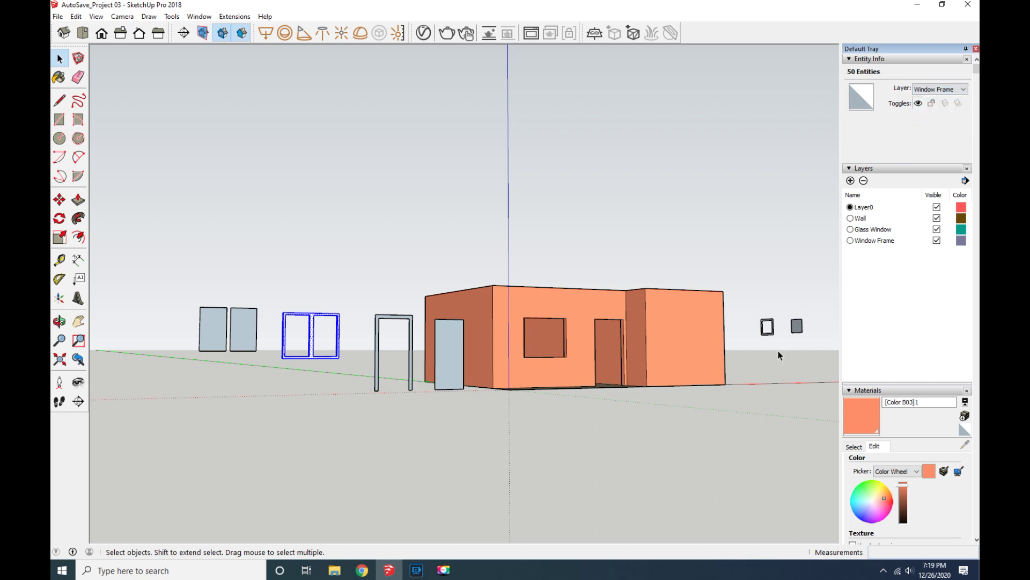
pyautogui.click(767, 326)
pyautogui.click(964, 89)
pyautogui.click(958, 121)
# Move the right window frame pieces onto Window Frame and toggle that layer's visibility.
pyautogui.moveTo(237, 341)
pyautogui.mouseDown(button='middle')
pyautogui.moveTo(444, 415)
pyautogui.moveTo(797, 378)
pyautogui.mouseUp(button='middle')
pyautogui.moveTo(473, 228); pyautogui.dragTo(782, 258, button='middle')
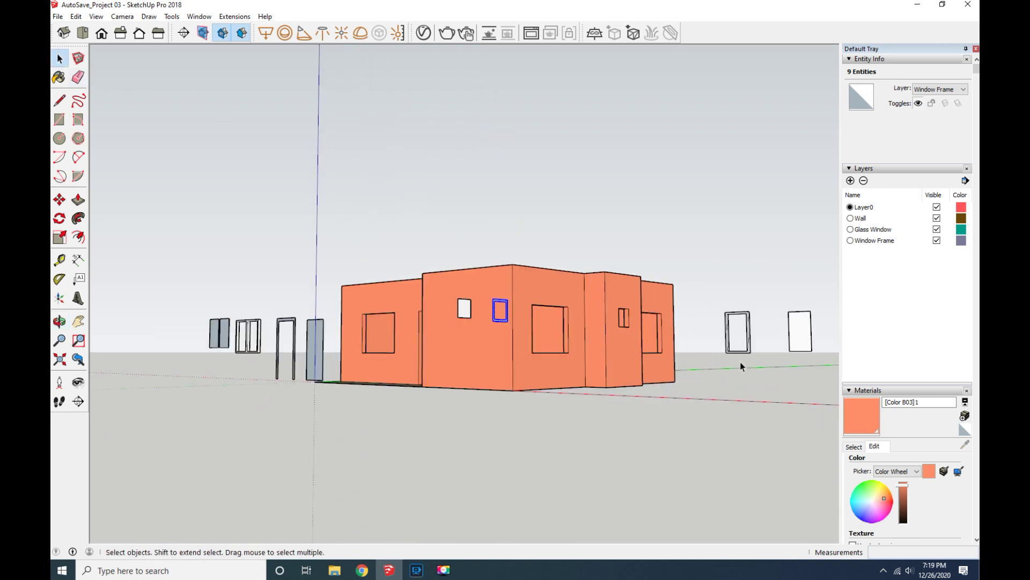
pyautogui.moveTo(708, 295); pyautogui.dragTo(707, 293)
pyautogui.click(940, 89)
pyautogui.click(928, 119)
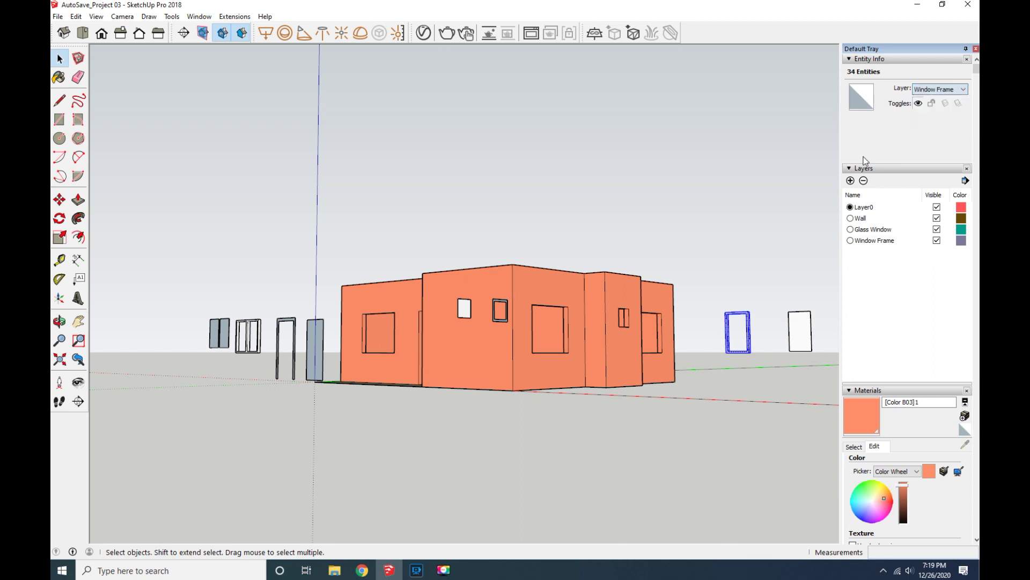
pyautogui.click(719, 197)
pyautogui.click(938, 242)
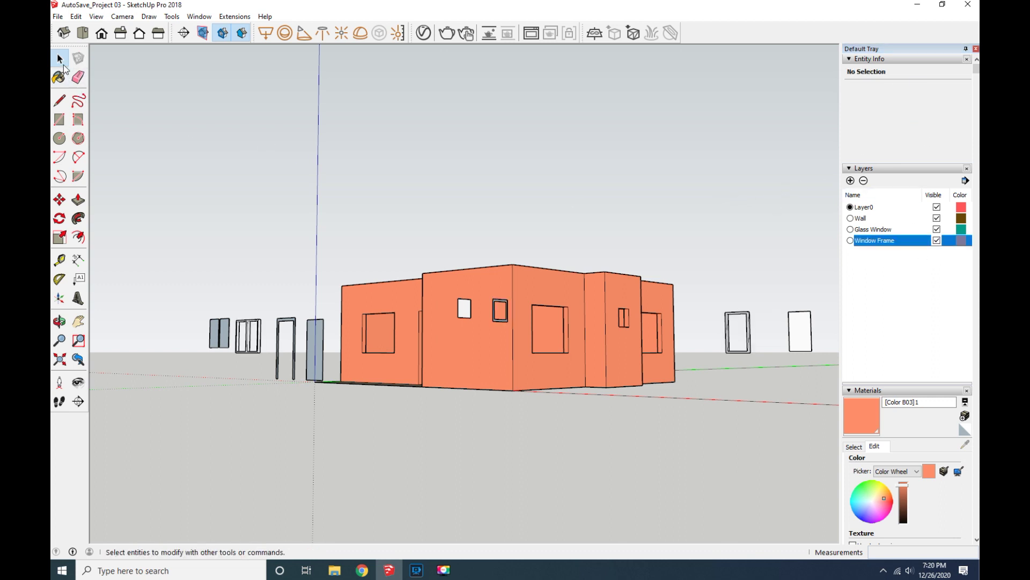
pyautogui.click(59, 321)
pyautogui.moveTo(460, 405)
pyautogui.mouseDown()
pyautogui.moveTo(294, 347)
pyautogui.moveTo(552, 345)
pyautogui.moveTo(265, 352)
pyautogui.mouseUp()
# Push/pull the square window frame face 100 mm deep.
pyautogui.click(77, 200)
pyautogui.click(257, 337)
pyautogui.write('100')
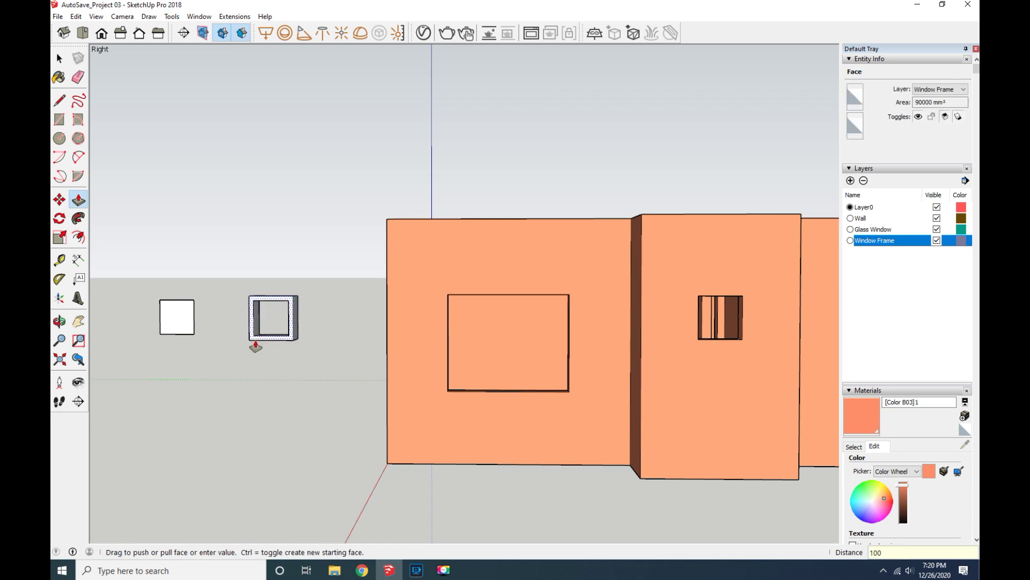
pyautogui.press('Return')
pyautogui.scroll(2, 217, 327)
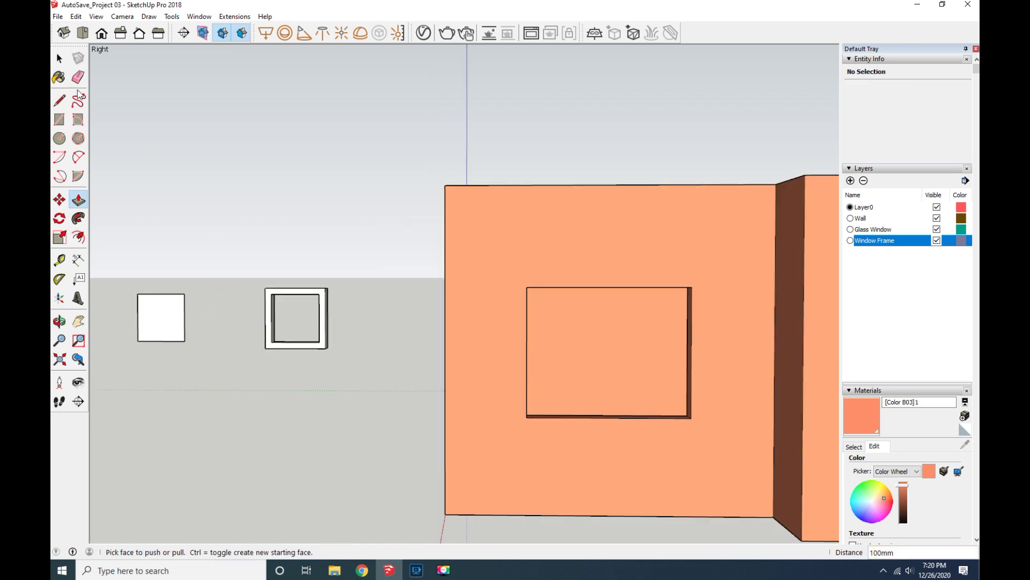
pyautogui.press('space')
# Pull the small glass pane 20 mm thick, then adjust its thickness by 10 mm.
pyautogui.click(177, 334)
pyautogui.scroll(2, 178, 335)
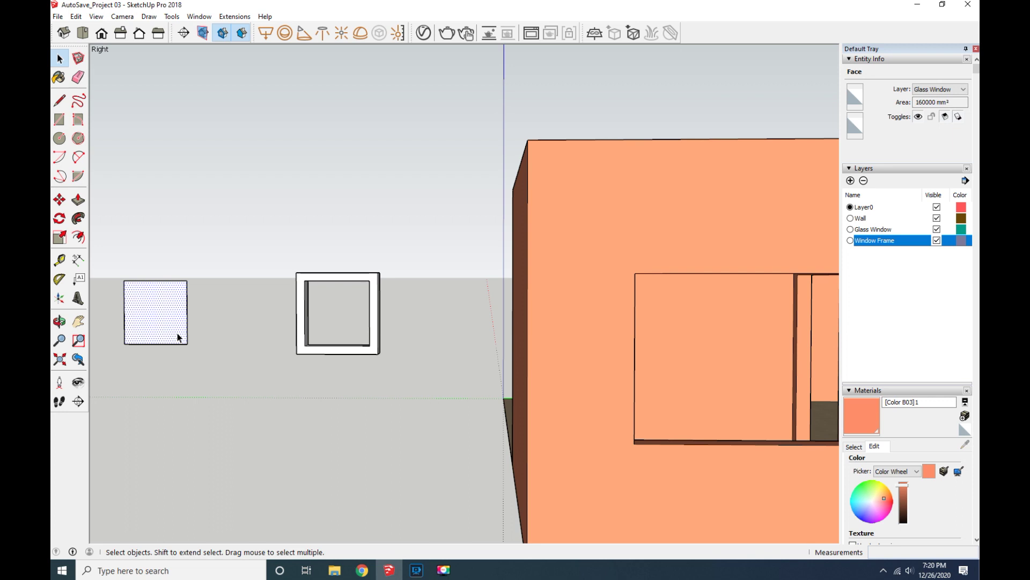
pyautogui.press('o')
pyautogui.moveTo(138, 345)
pyautogui.mouseDown()
pyautogui.moveTo(655, 395)
pyautogui.moveTo(442, 398)
pyautogui.moveTo(543, 426)
pyautogui.moveTo(481, 396)
pyautogui.moveTo(490, 413)
pyautogui.mouseUp()
pyautogui.click(78, 200)
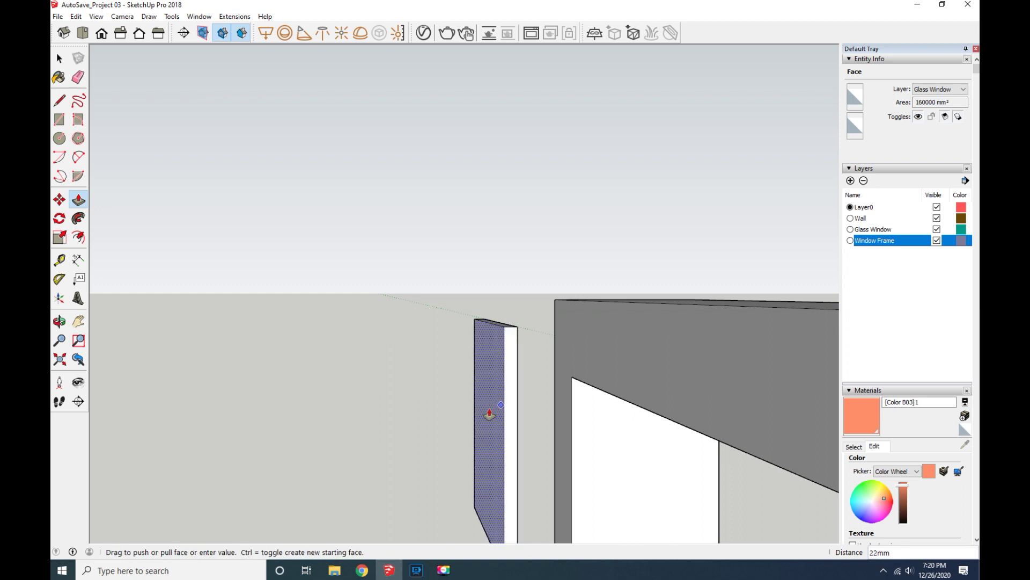
pyautogui.write('20')
pyautogui.press('Return')
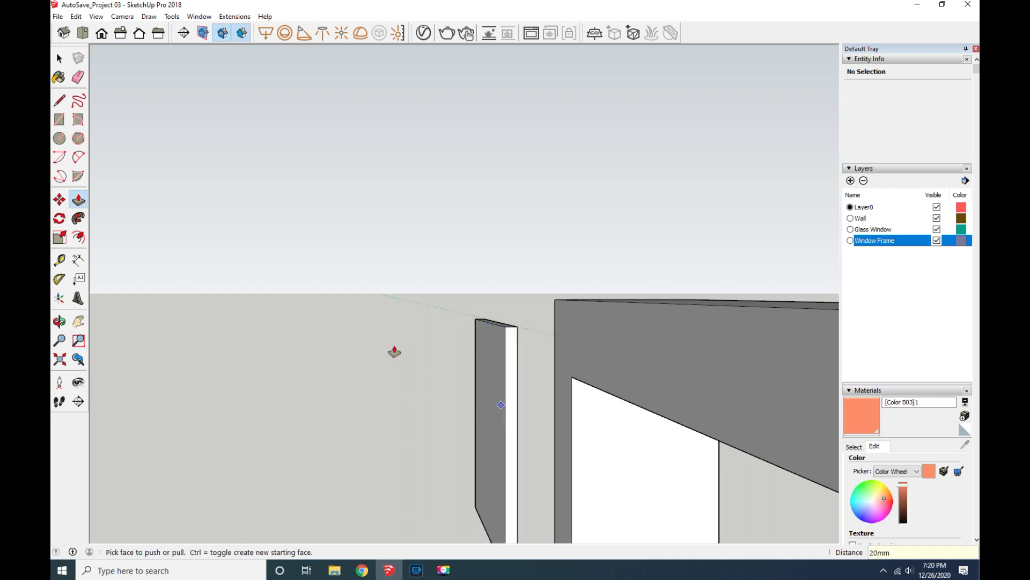
pyautogui.scroll(-3, 491, 362)
pyautogui.scroll(3, 527, 447)
pyautogui.click(489, 436)
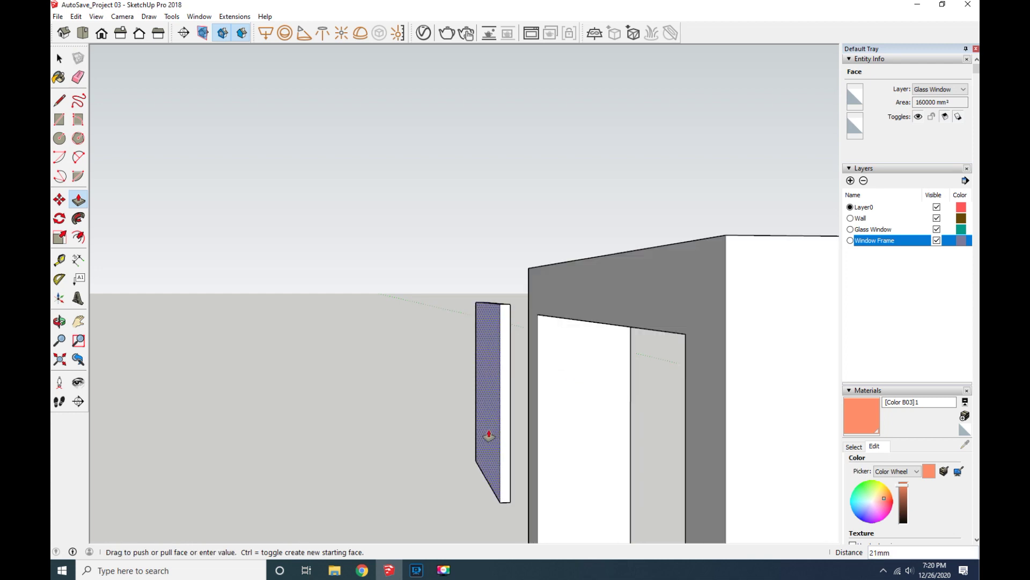
pyautogui.write('10')
pyautogui.press('Return')
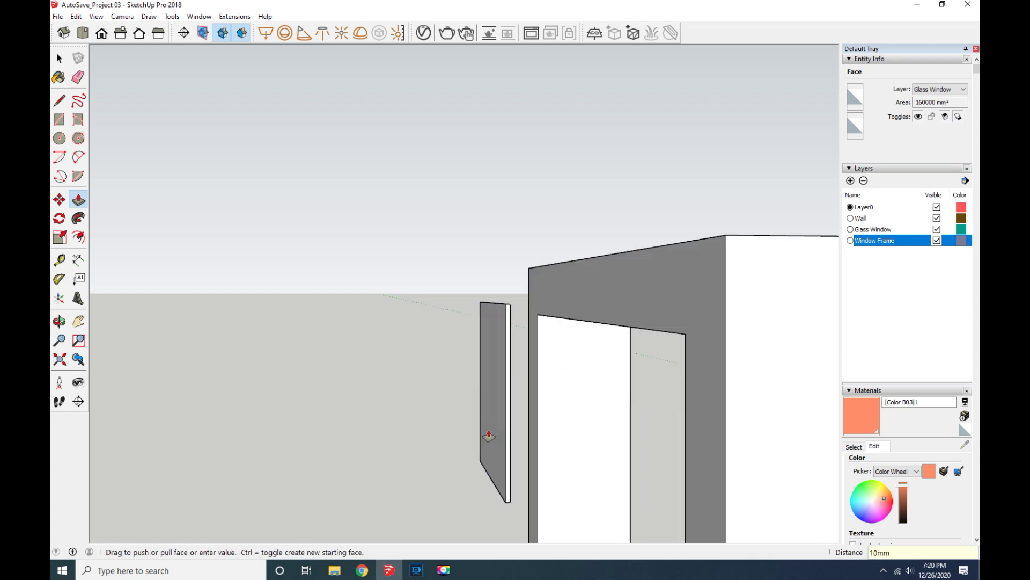
# Orbit and zoom out to show the whole house with the new frame and pane.
pyautogui.press('o')
pyautogui.moveTo(387, 346)
pyautogui.mouseDown()
pyautogui.moveTo(278, 371)
pyautogui.moveTo(437, 318)
pyautogui.moveTo(485, 369)
pyautogui.mouseUp()
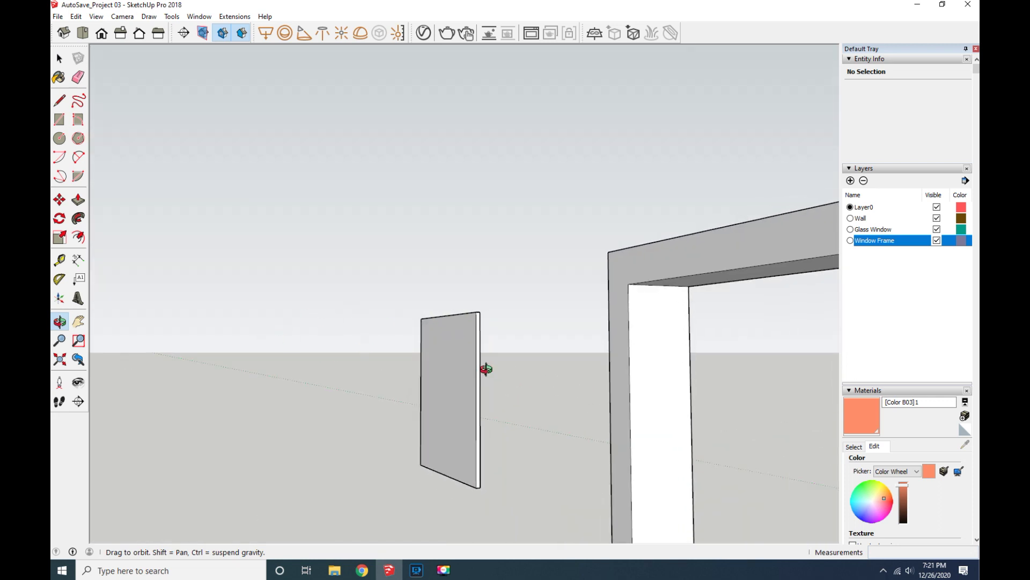
pyautogui.click(59, 359)
pyautogui.moveTo(210, 322)
pyautogui.mouseDown()
pyautogui.moveTo(492, 362)
pyautogui.moveTo(589, 356)
pyautogui.moveTo(293, 337)
pyautogui.mouseUp()
pyautogui.scroll(5, 156, 313)
# Select the whole thickened glass pane and make it a group.
pyautogui.moveTo(156, 312)
pyautogui.mouseDown()
pyautogui.moveTo(299, 322)
pyautogui.moveTo(198, 345)
pyautogui.moveTo(173, 315)
pyautogui.mouseUp()
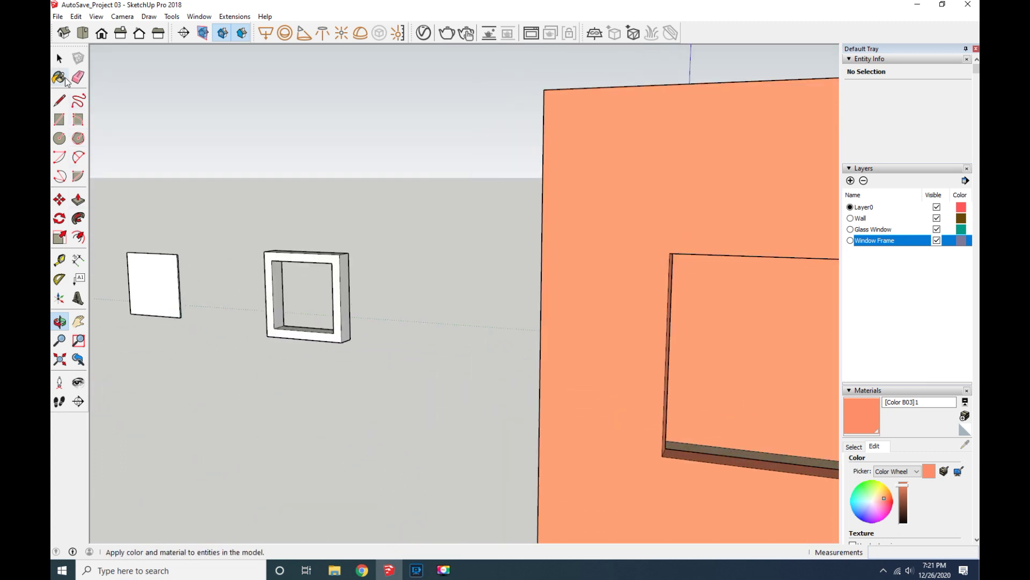
pyautogui.click(59, 58)
pyautogui.tripleClick(143, 272)
pyautogui.rightClick(143, 272)
pyautogui.click(167, 376)
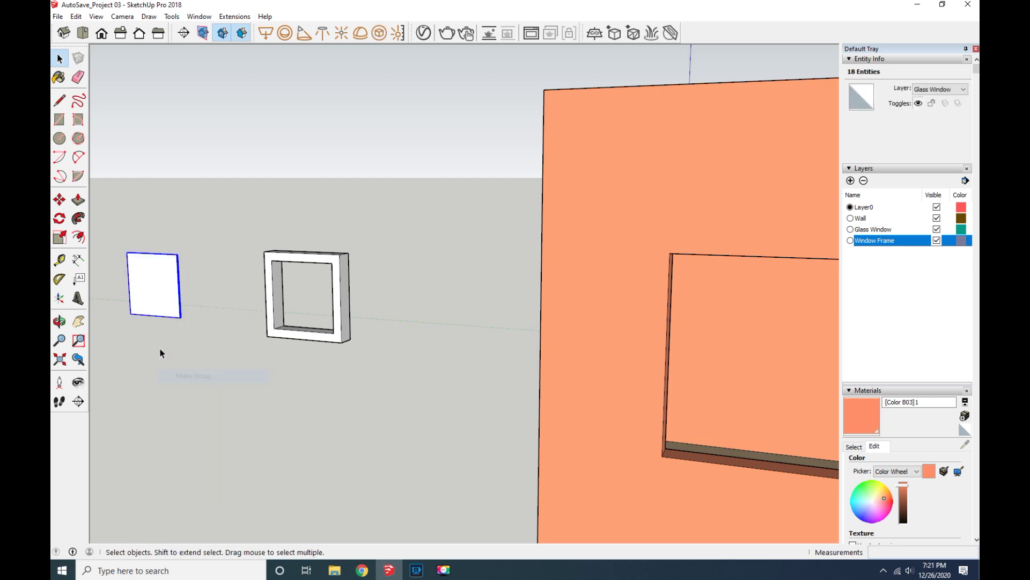
pyautogui.scroll(2, 168, 317)
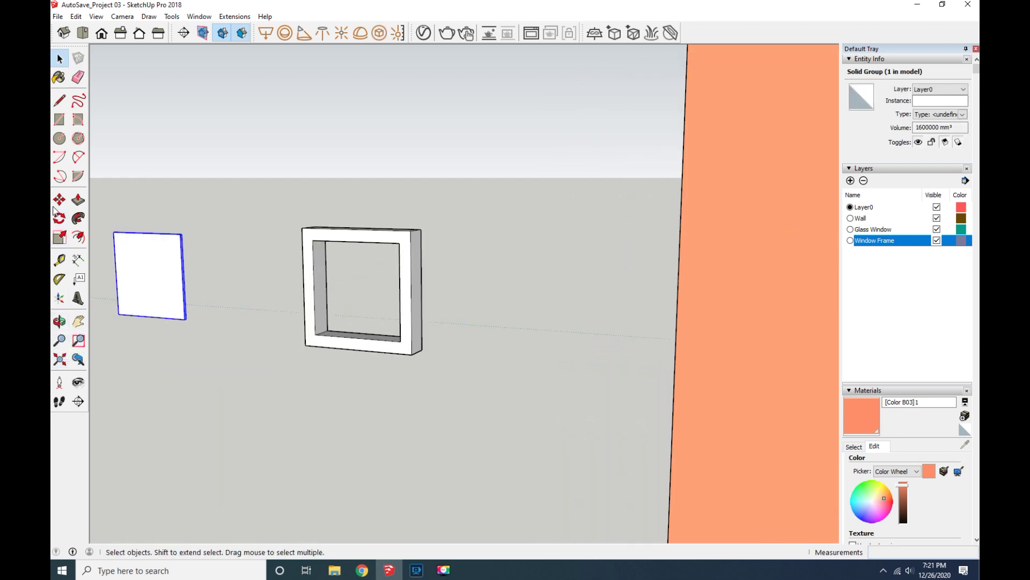
# Move the pane group beside the square window frame.
pyautogui.press('m')
pyautogui.click(184, 321)
pyautogui.scroll(2, 379, 333)
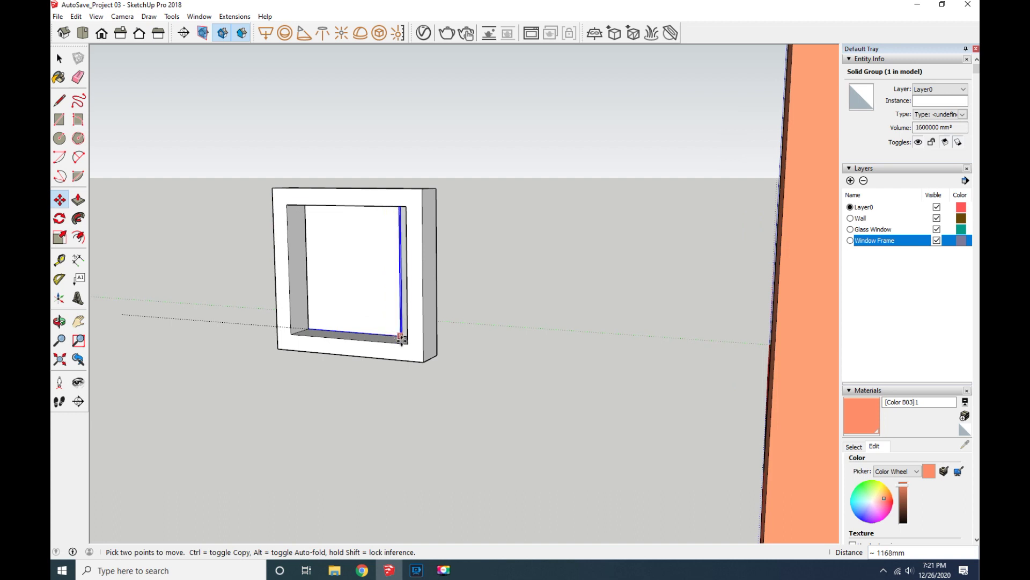
pyautogui.click(255, 348)
pyautogui.press('space')
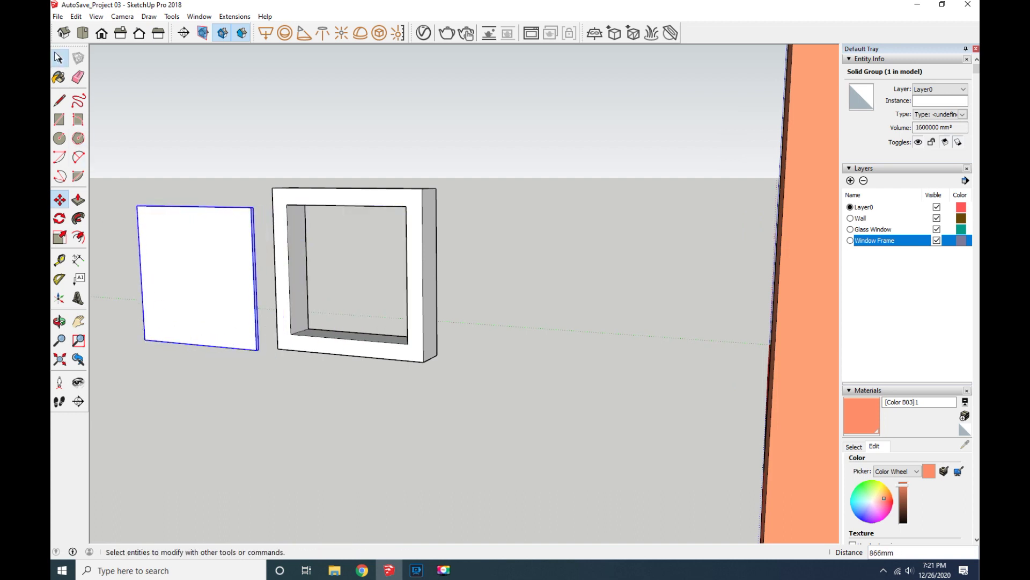
# Explode the pane group, then reselect all its pieces and regroup them.
pyautogui.rightClick(184, 261)
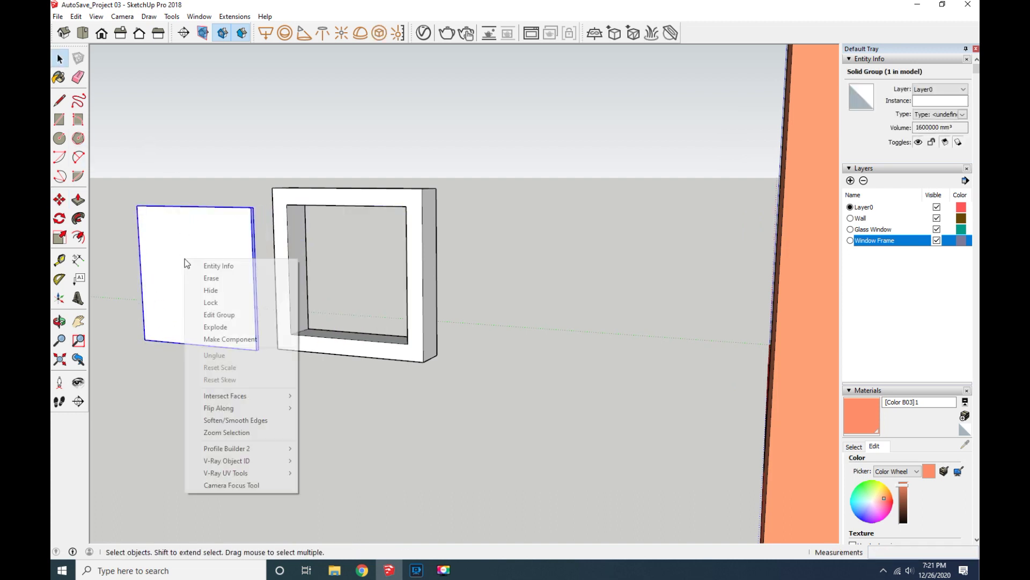
pyautogui.click(210, 327)
pyautogui.rightClick(165, 326)
pyautogui.click(188, 395)
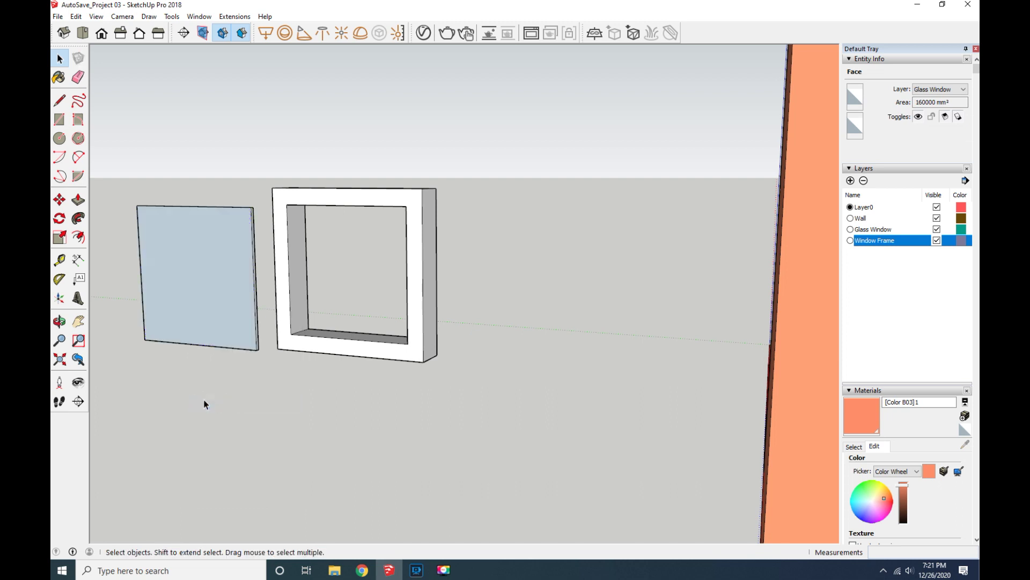
pyautogui.scroll(-5, 260, 362)
pyautogui.scroll(3, 250, 363)
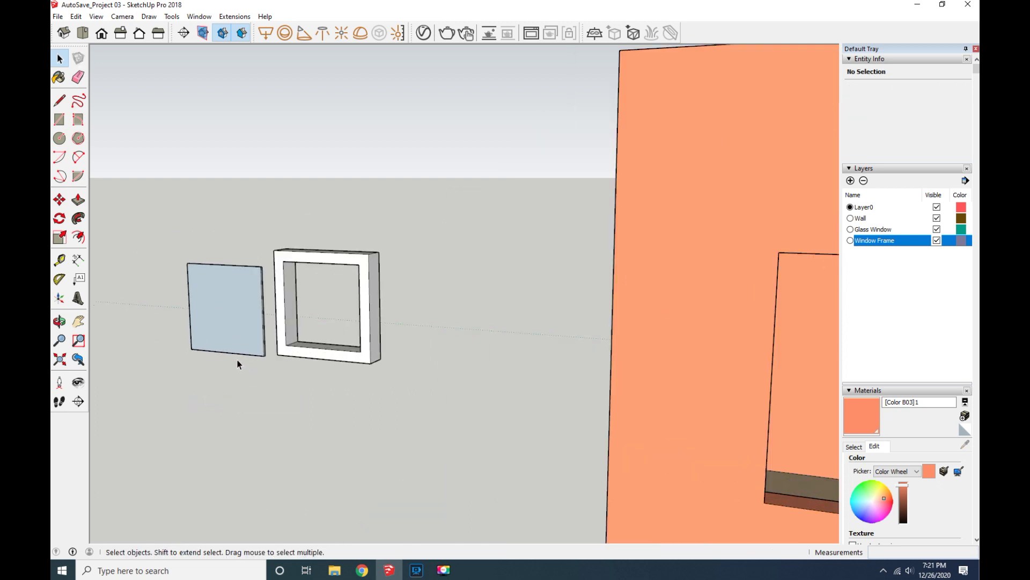
pyautogui.scroll(2, 249, 362)
pyautogui.moveTo(290, 364); pyautogui.dragTo(172, 206)
pyautogui.rightClick(198, 237)
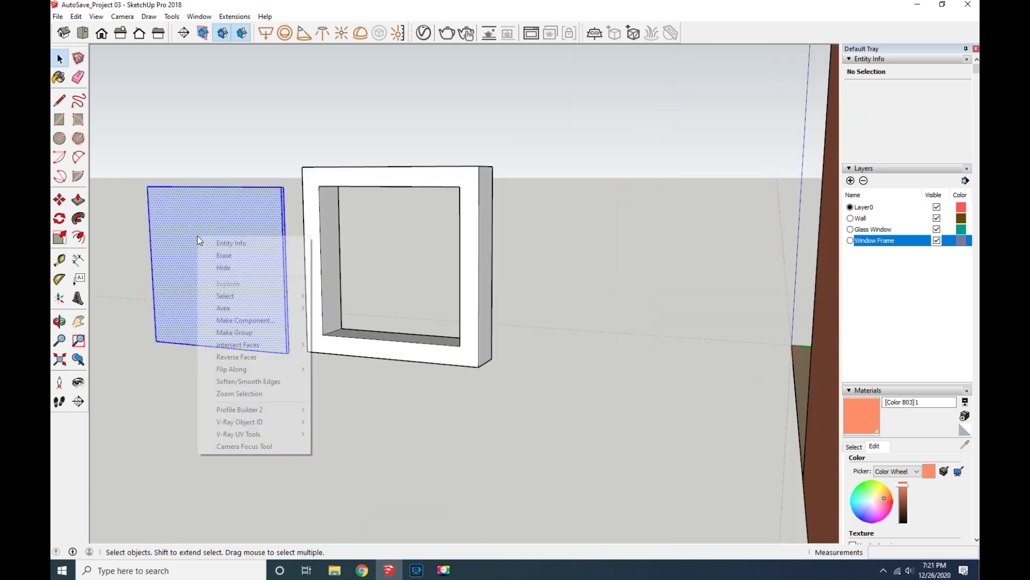
pyautogui.click(207, 333)
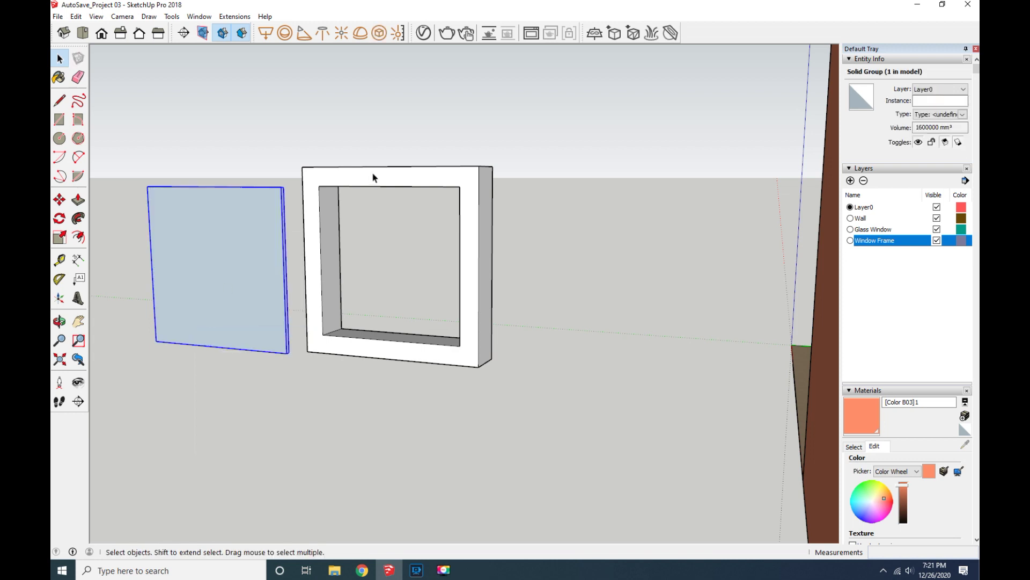
pyautogui.click(59, 321)
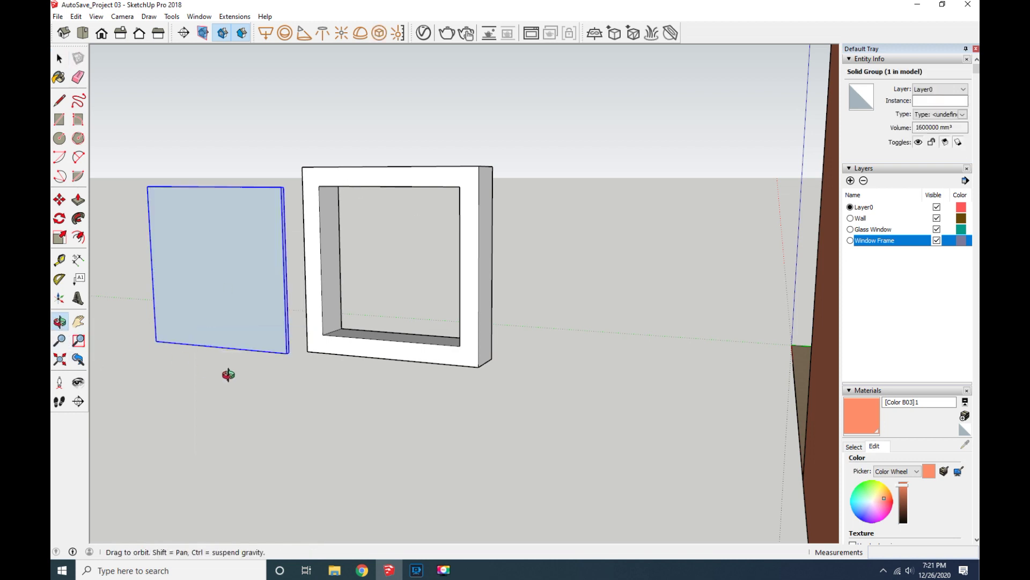
# Hide the side panels and set the glass pane by its corner into the square frame's opening.
pyautogui.click(976, 49)
pyautogui.moveTo(662, 230)
pyautogui.mouseDown()
pyautogui.moveTo(661, 255)
pyautogui.moveTo(719, 269)
pyautogui.mouseUp()
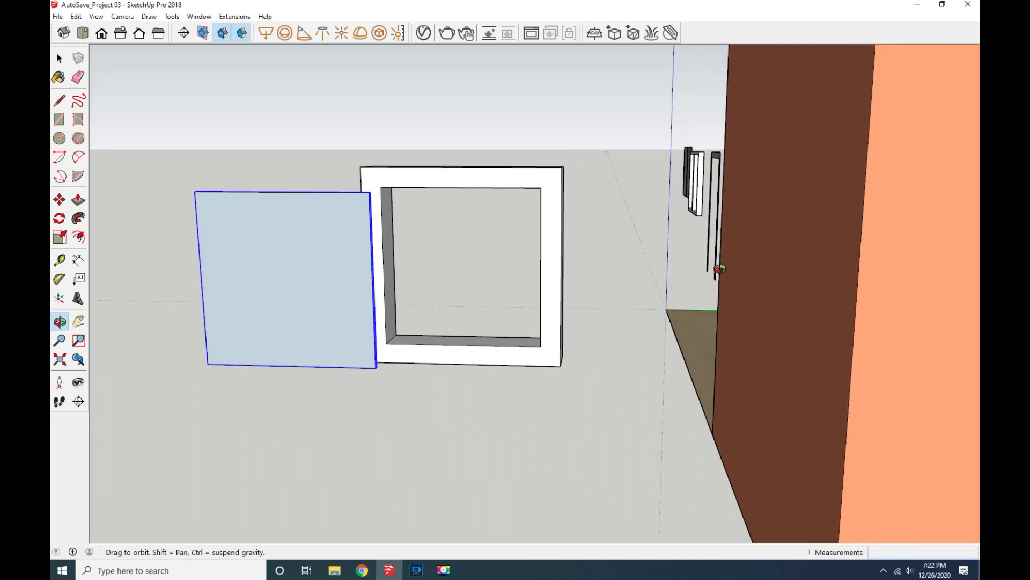
pyautogui.moveTo(704, 271); pyautogui.dragTo(602, 275)
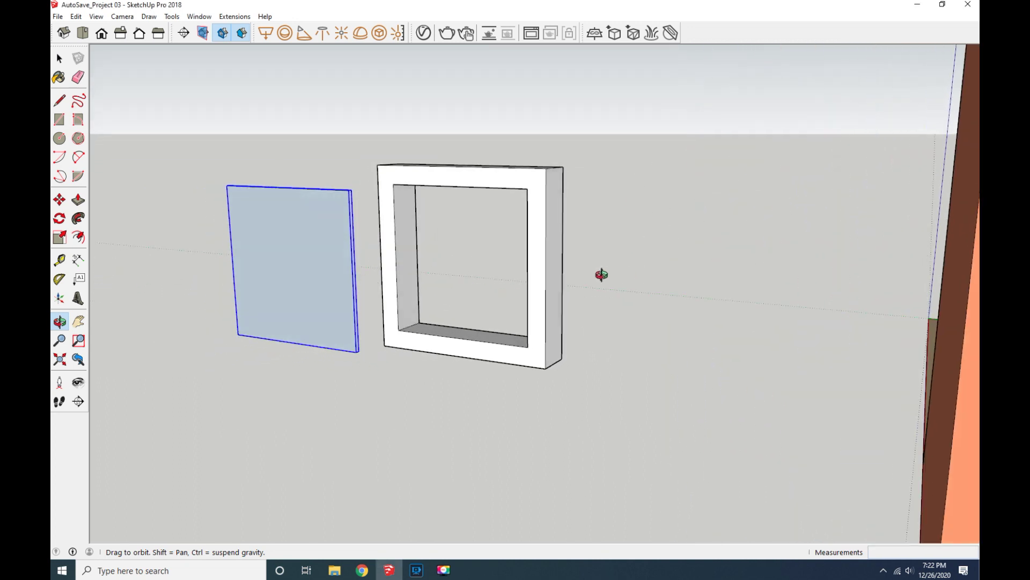
pyautogui.press('space')
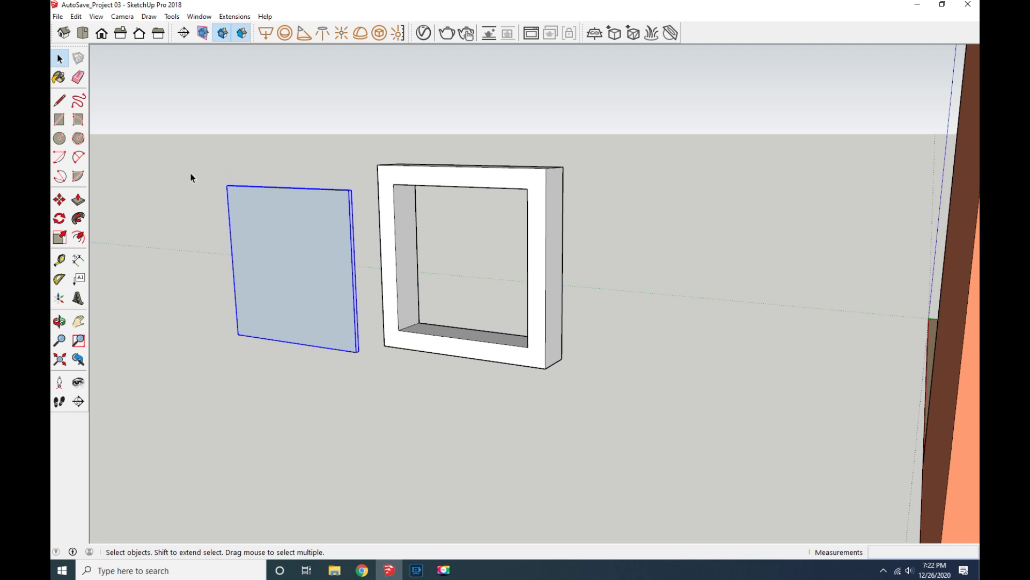
pyautogui.click(60, 201)
pyautogui.click(238, 334)
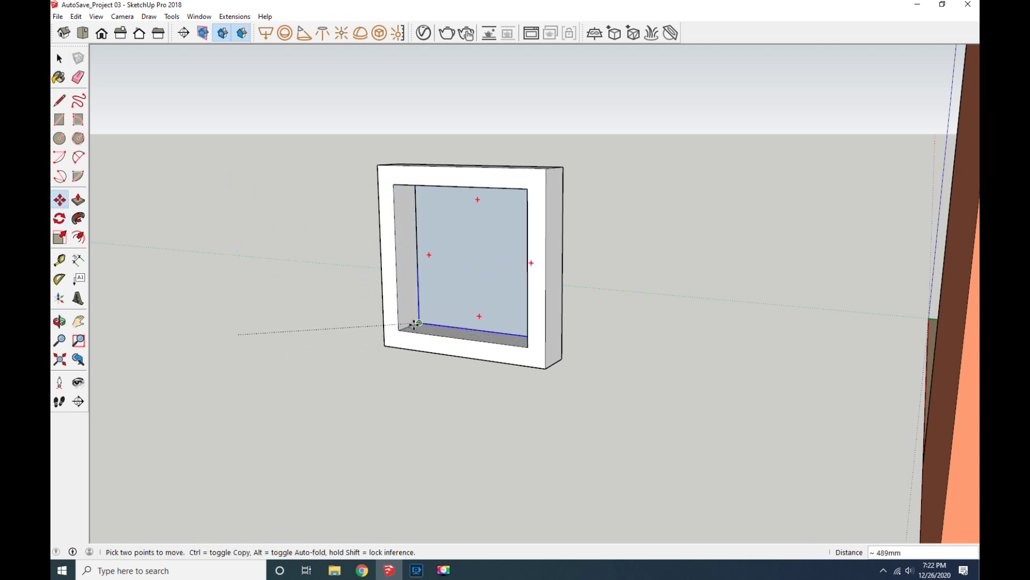
pyautogui.scroll(2, 409, 303)
pyautogui.click(410, 322)
# Zoom out and orbit to face the house's long wall.
pyautogui.scroll(-3, 204, 270)
pyautogui.scroll(-1, 203, 271)
pyautogui.scroll(-1, 229, 272)
pyautogui.scroll(-1, 204, 287)
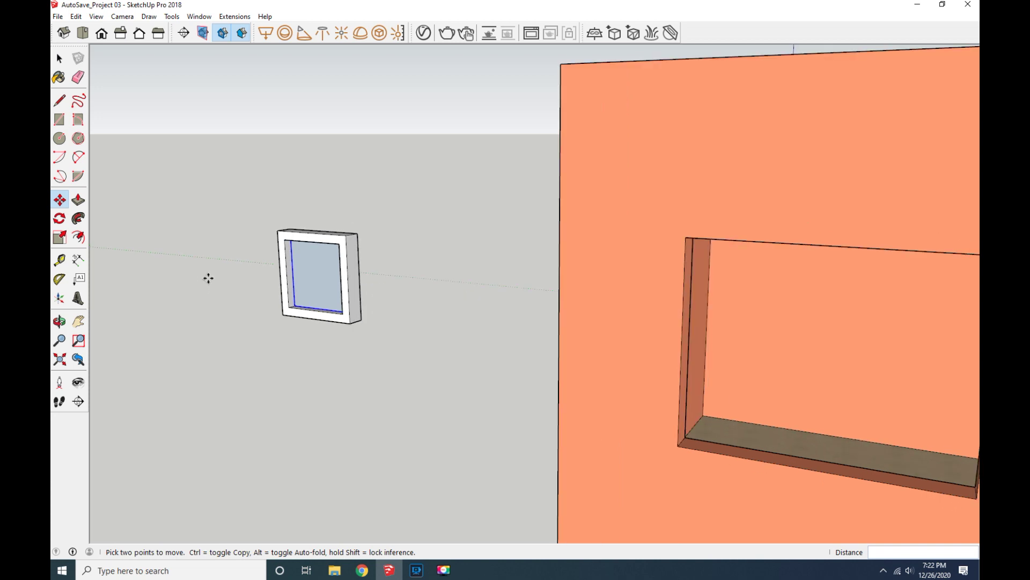
pyautogui.scroll(-2, 208, 278)
pyautogui.scroll(-1, 209, 278)
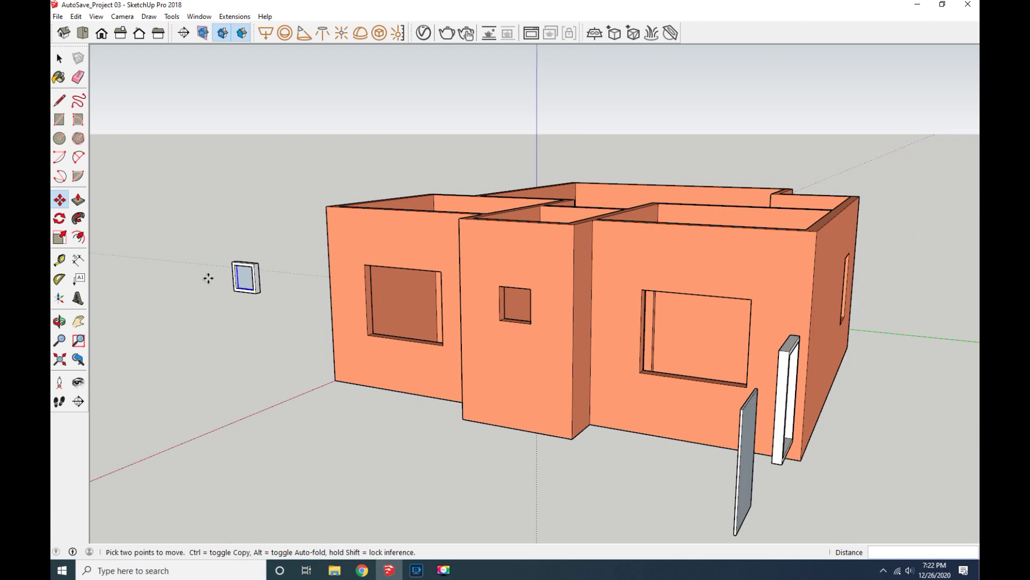
pyautogui.scroll(-1, 693, 443)
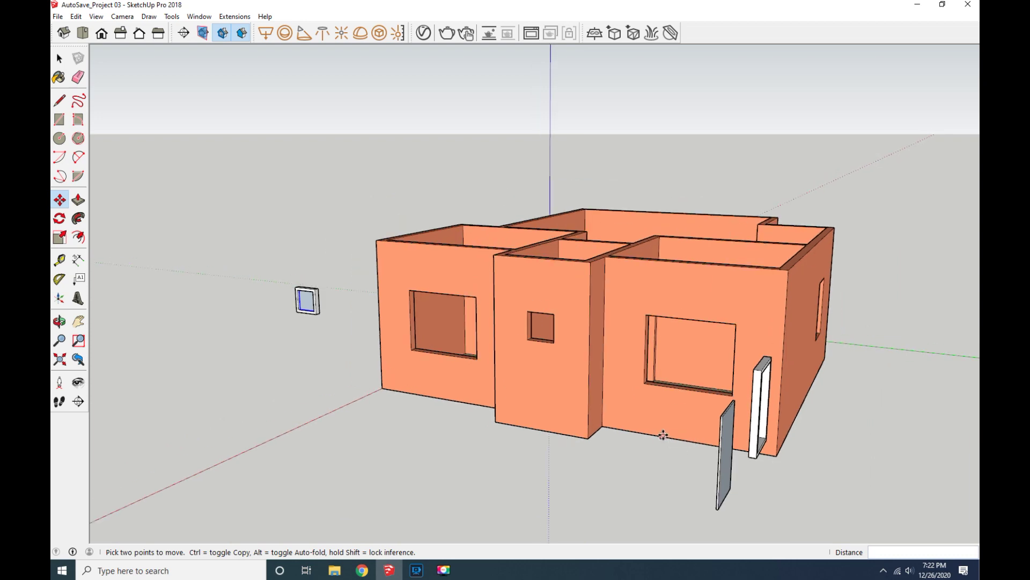
pyautogui.scroll(-1, 662, 431)
pyautogui.press('o')
pyautogui.moveTo(751, 473); pyautogui.dragTo(479, 441)
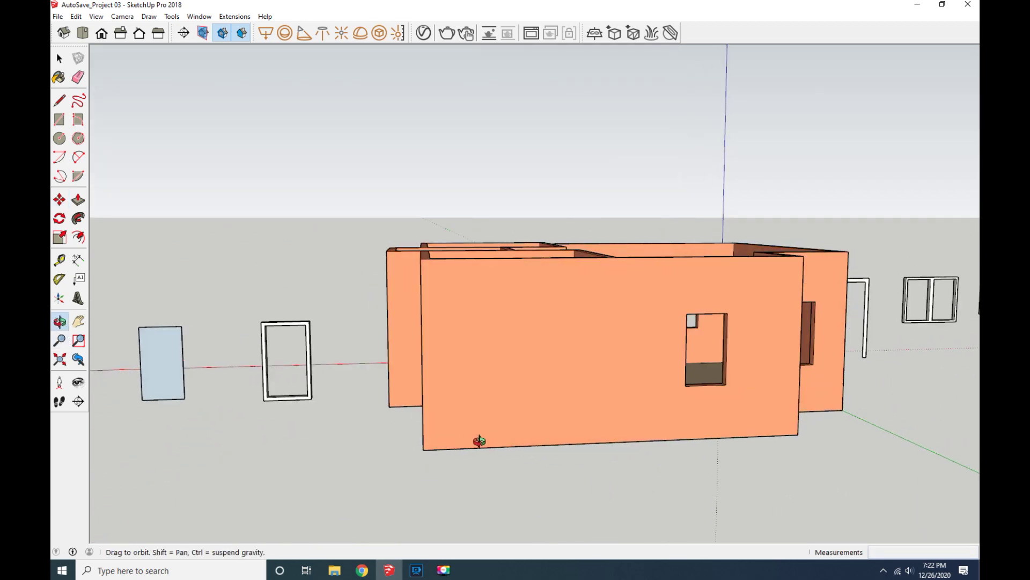
pyautogui.moveTo(406, 419); pyautogui.dragTo(295, 417)
pyautogui.scroll(2, 278, 391)
pyautogui.scroll(2, 278, 388)
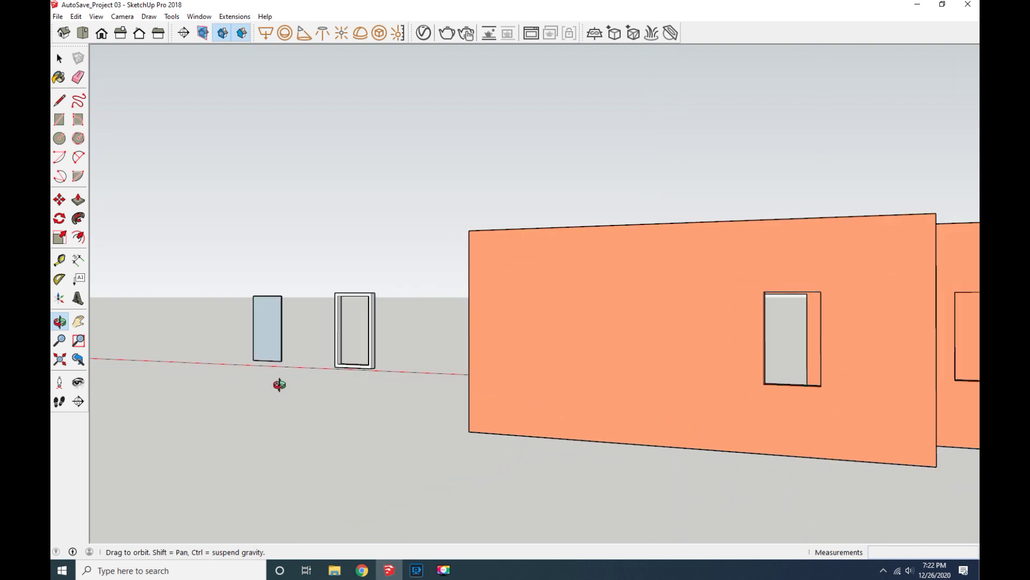
pyautogui.scroll(1, 281, 382)
pyautogui.scroll(2, 281, 381)
pyautogui.press('space')
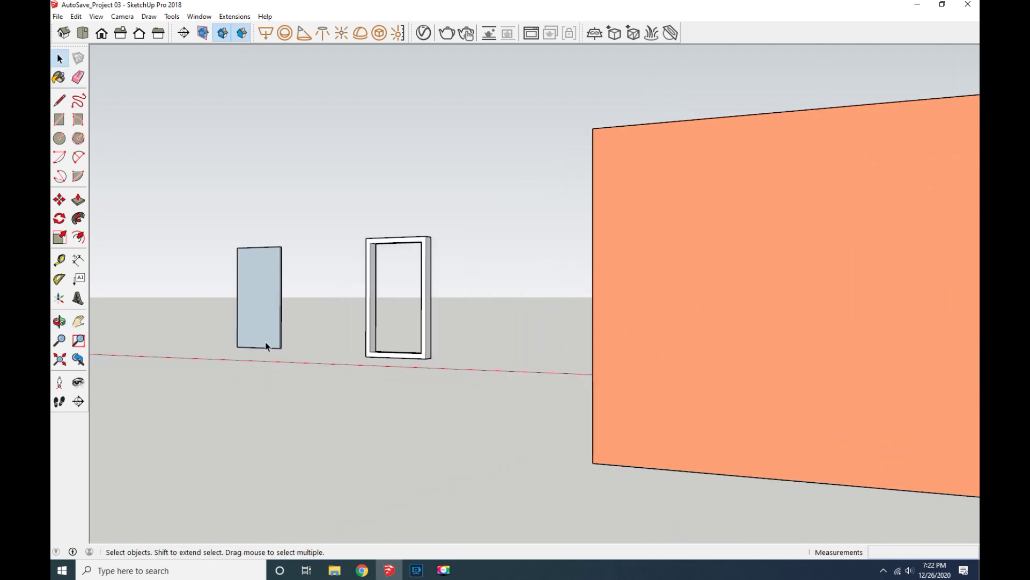
# Group the loose glass pane and snap it into the small frame's inner corner.
pyautogui.moveTo(185, 217); pyautogui.dragTo(185, 216)
pyautogui.rightClick(253, 284)
pyautogui.click(276, 380)
pyautogui.click(59, 101)
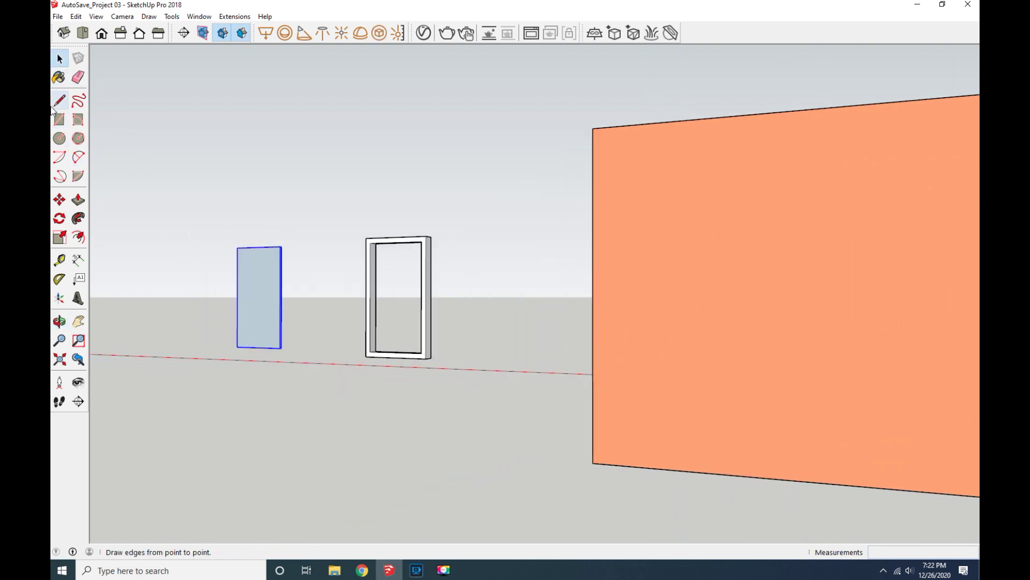
pyautogui.click(59, 200)
pyautogui.click(237, 347)
pyautogui.scroll(3, 350, 357)
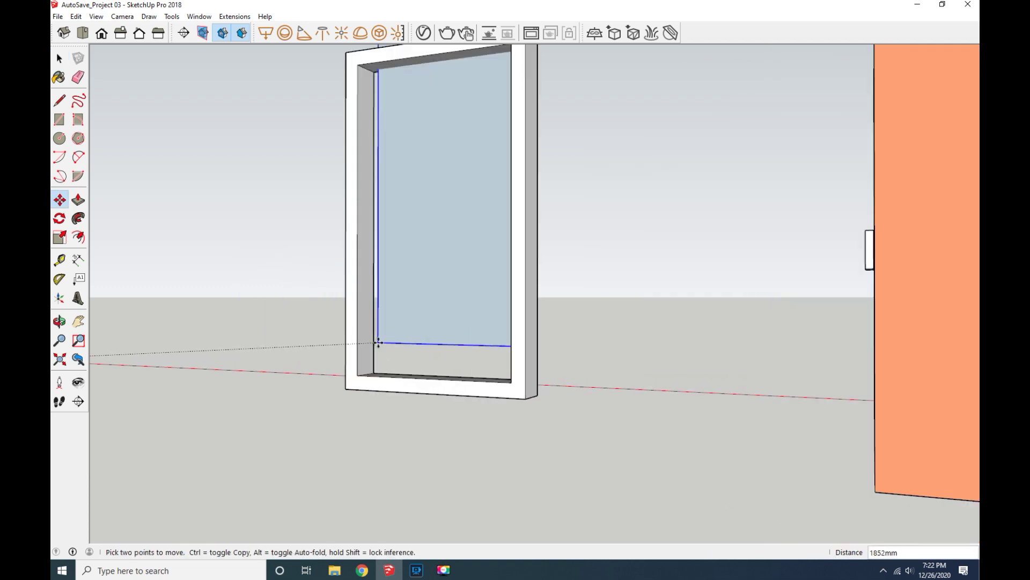
pyautogui.scroll(2, 364, 387)
pyautogui.scroll(3, 363, 387)
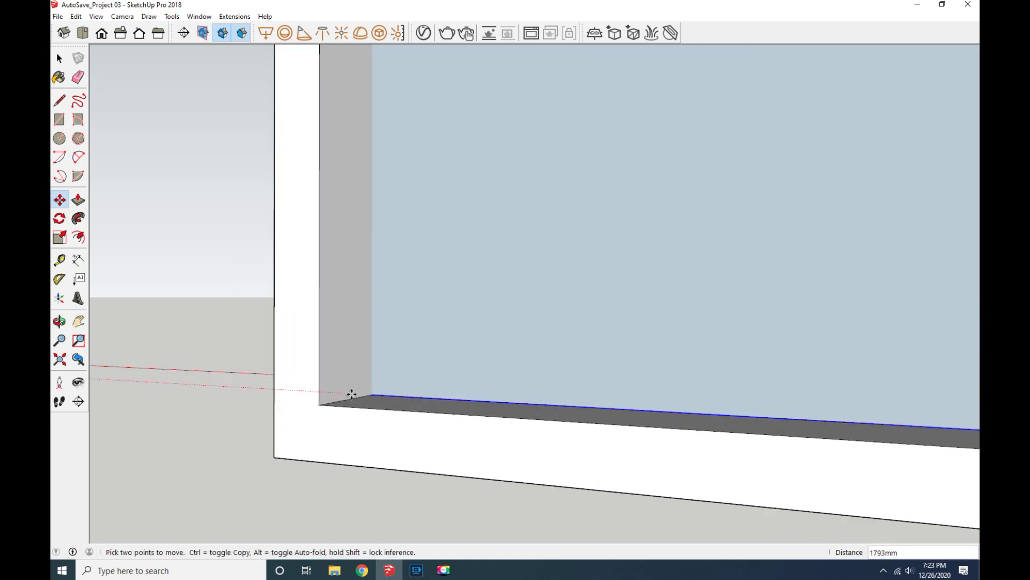
pyautogui.click(351, 397)
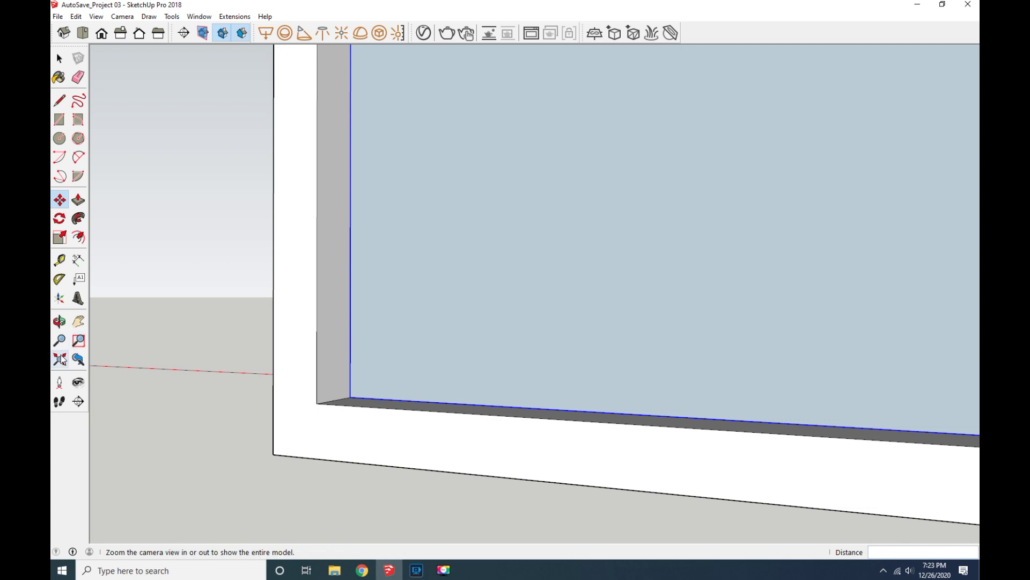
# Zoom extents and orbit to see the loose components beside the house.
pyautogui.click(59, 359)
pyautogui.scroll(2, 156, 320)
pyautogui.scroll(-2, 288, 350)
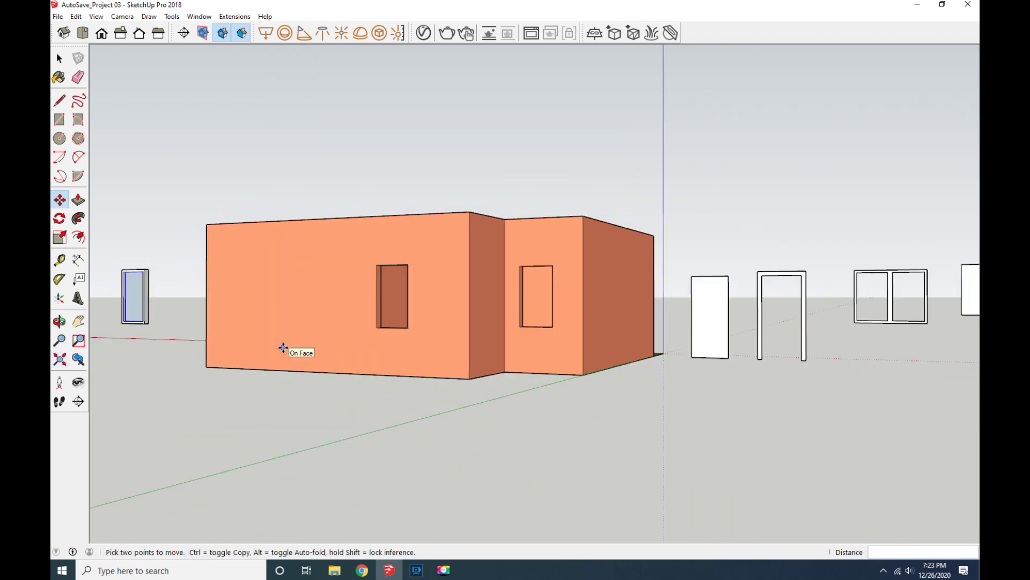
pyautogui.click(59, 321)
pyautogui.moveTo(743, 410)
pyautogui.mouseDown()
pyautogui.moveTo(568, 409)
pyautogui.moveTo(276, 364)
pyautogui.moveTo(237, 375)
pyautogui.moveTo(462, 408)
pyautogui.moveTo(247, 391)
pyautogui.moveTo(249, 354)
pyautogui.moveTo(230, 329)
pyautogui.moveTo(224, 384)
pyautogui.moveTo(79, 149)
pyautogui.mouseUp()
pyautogui.scroll(-3, 249, 355)
pyautogui.scroll(5, 237, 340)
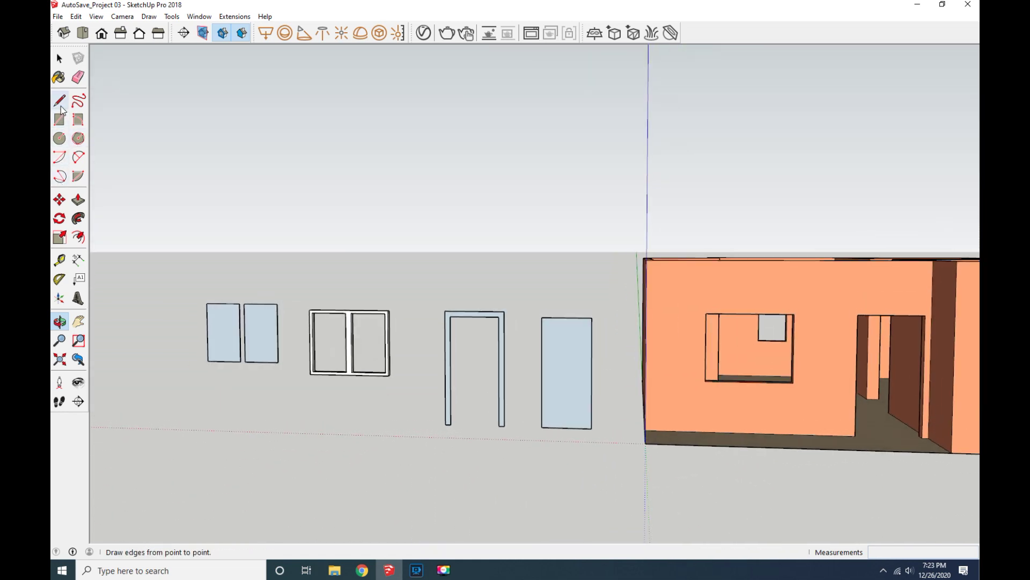
pyautogui.click(59, 58)
# Group the two glass panels and set them into the double frame's inner corner.
pyautogui.moveTo(277, 365); pyautogui.dragTo(178, 280)
pyautogui.rightClick(240, 338)
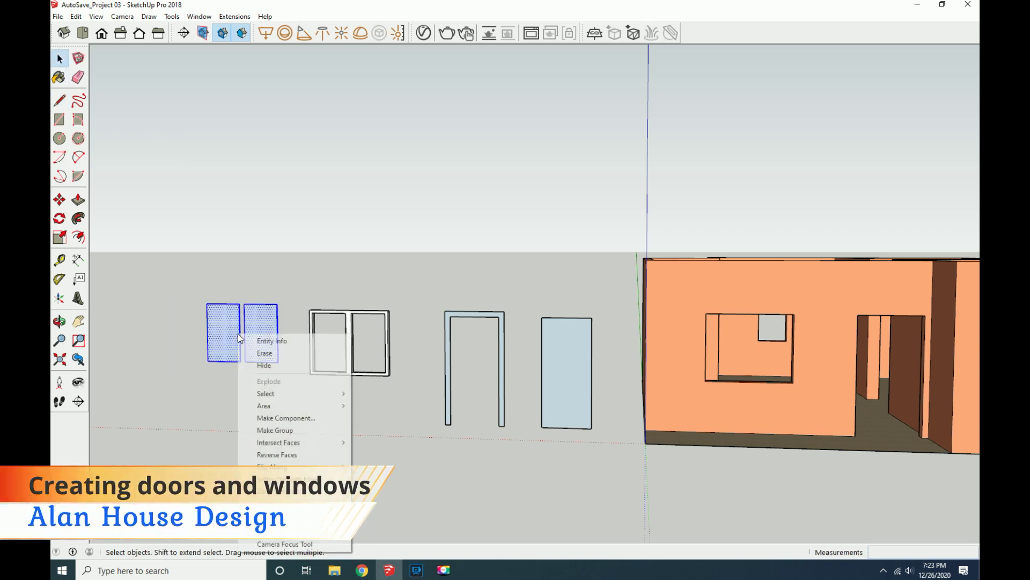
pyautogui.click(274, 430)
pyautogui.click(59, 102)
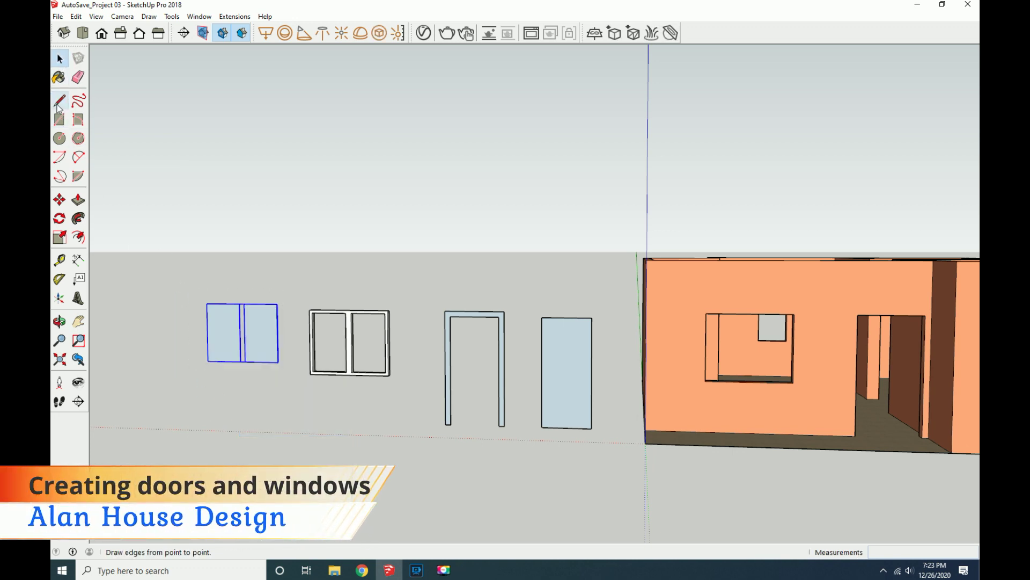
pyautogui.click(60, 200)
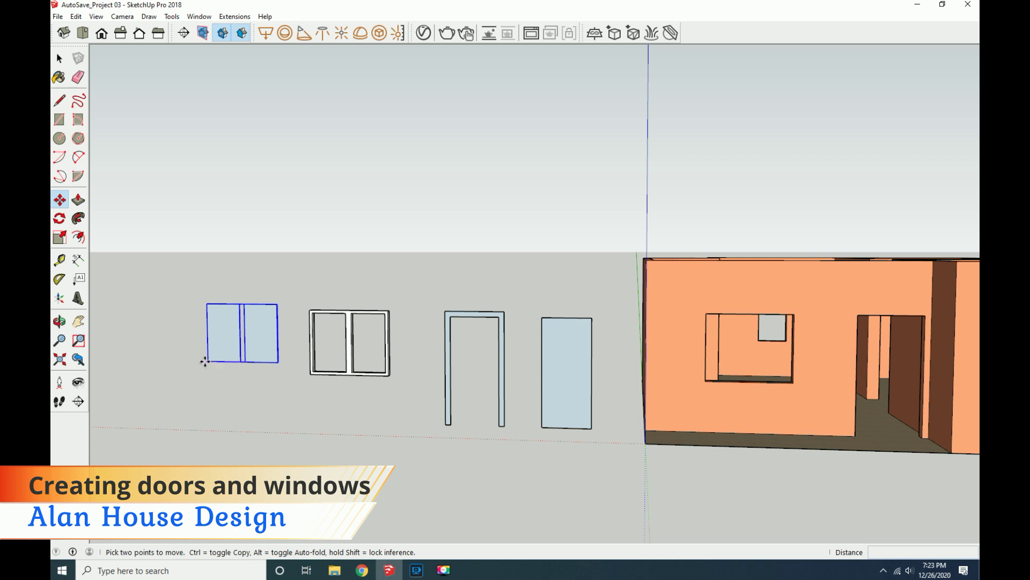
pyautogui.click(206, 361)
pyautogui.scroll(2, 322, 368)
pyautogui.scroll(2, 318, 361)
pyautogui.scroll(4, 302, 362)
pyautogui.scroll(1, 301, 362)
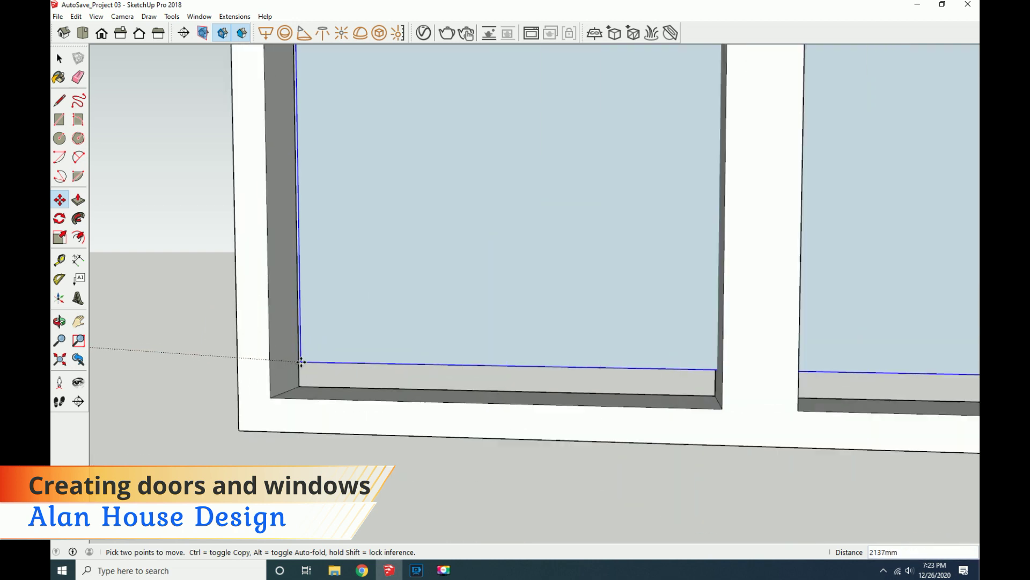
pyautogui.click(286, 392)
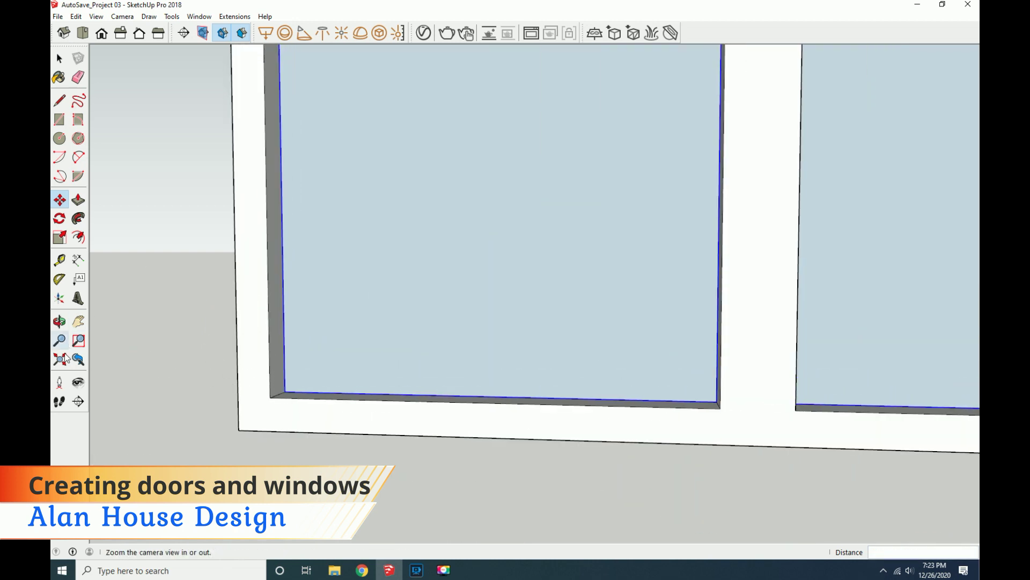
# Group the glass and frame together as one double-window group.
pyautogui.scroll(-10, 177, 350)
pyautogui.scroll(-1, 182, 346)
pyautogui.scroll(-2, 207, 336)
pyautogui.scroll(3, 109, 294)
pyautogui.press('space')
pyautogui.moveTo(248, 361); pyautogui.dragTo(155, 274)
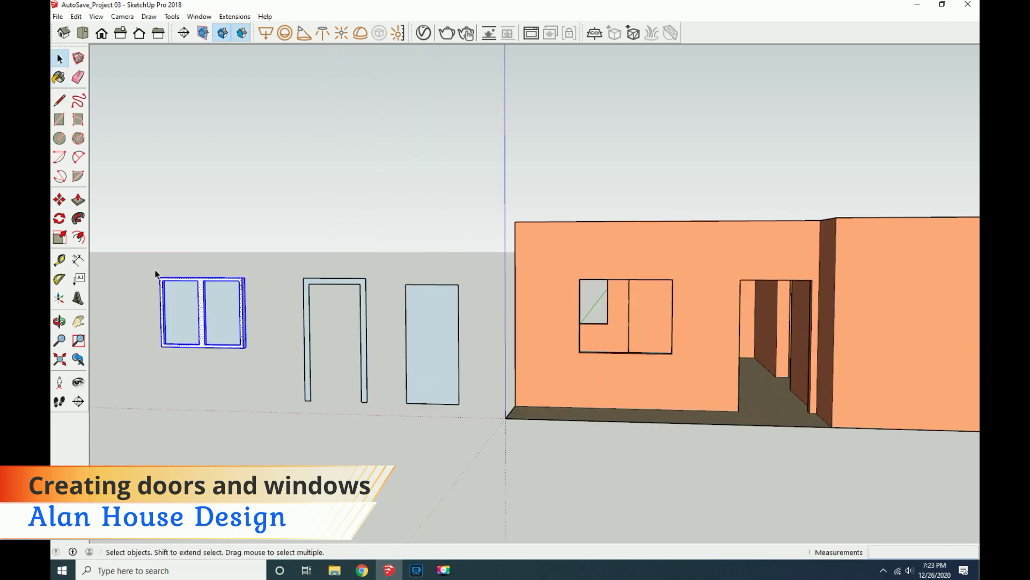
pyautogui.rightClick(167, 282)
pyautogui.click(181, 394)
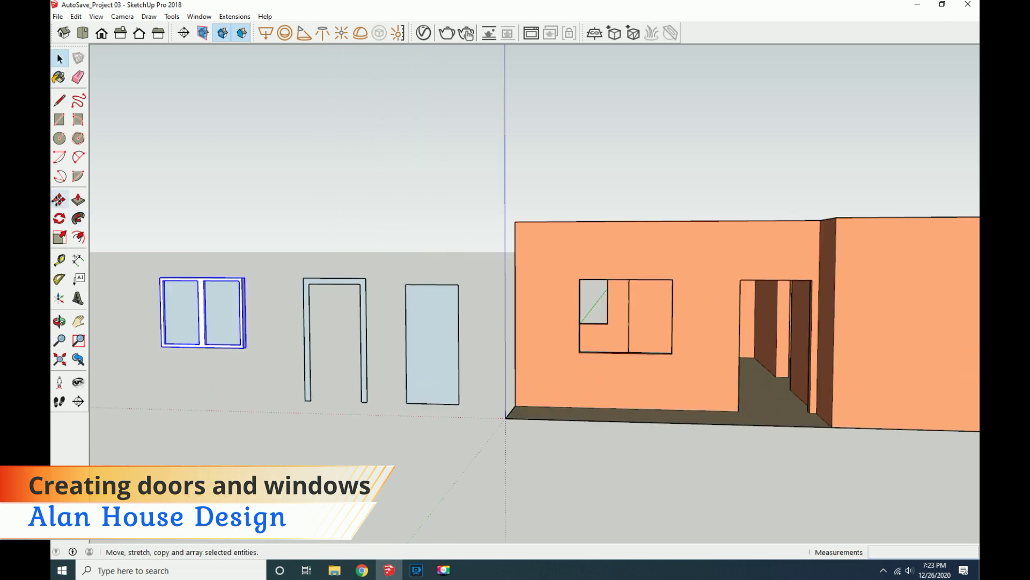
# Move the double window by its corner into the front wall opening.
pyautogui.click(59, 199)
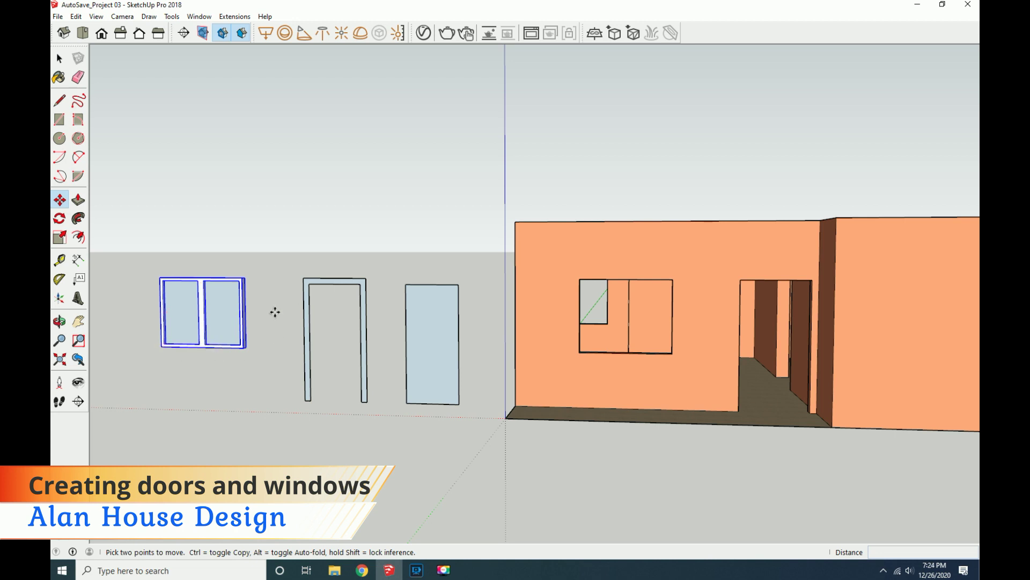
pyautogui.moveTo(553, 416); pyautogui.dragTo(461, 413, button='middle')
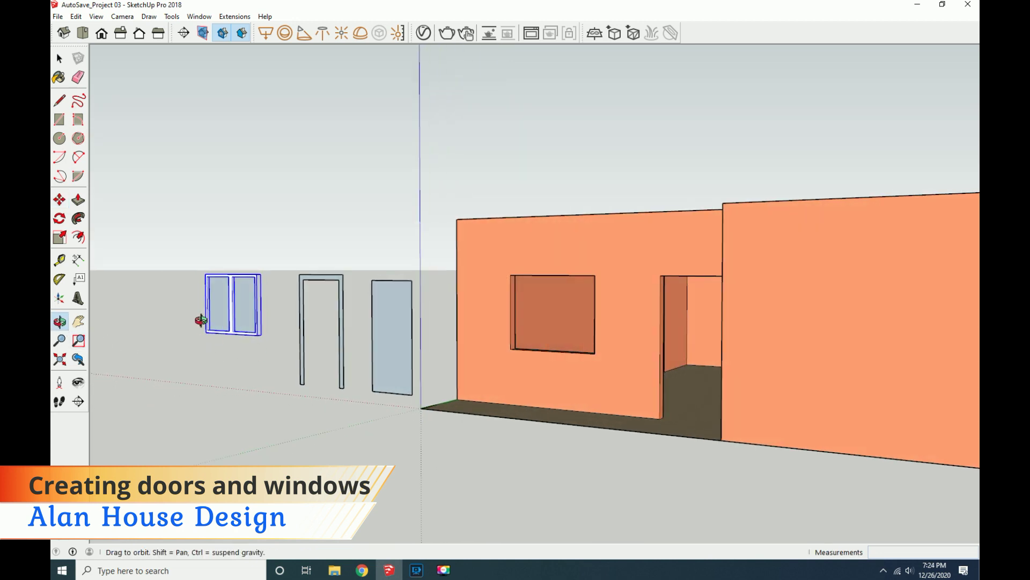
pyautogui.scroll(3, 204, 336)
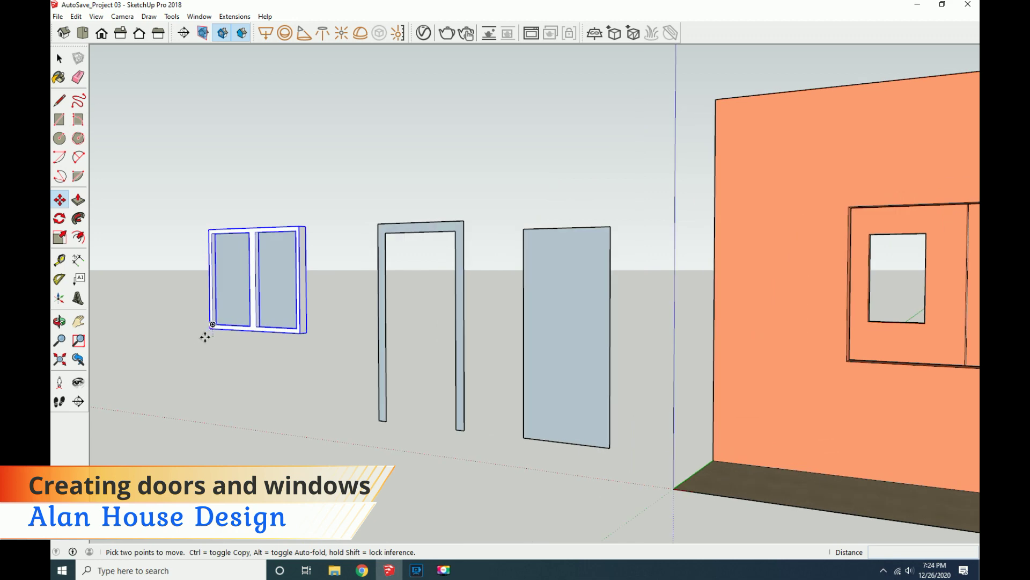
pyautogui.click(210, 328)
pyautogui.press('Escape')
pyautogui.click(210, 328)
pyautogui.scroll(2, 210, 328)
pyautogui.scroll(-3, 480, 376)
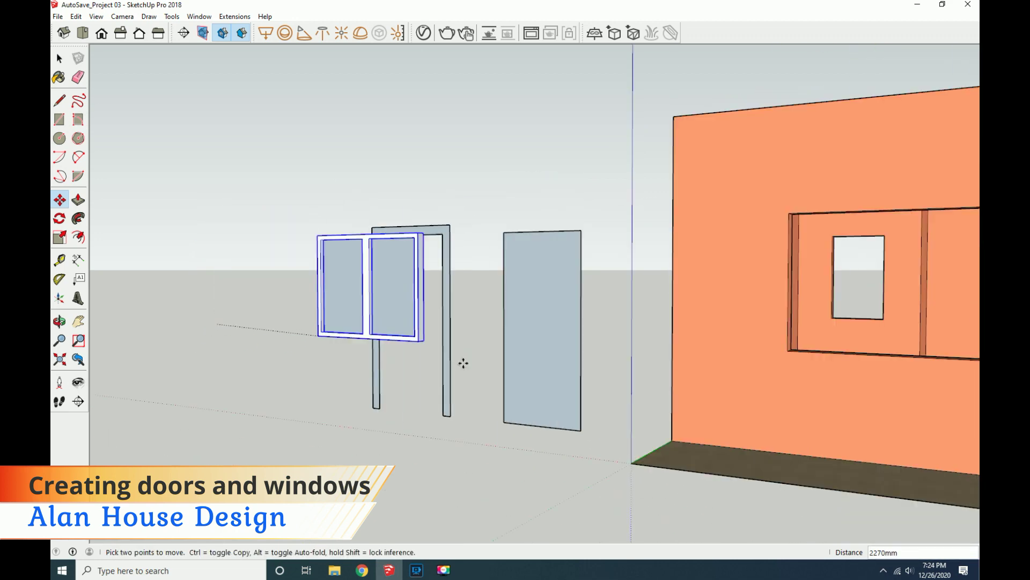
pyautogui.scroll(3, 771, 345)
pyautogui.scroll(1, 770, 345)
pyautogui.click(851, 361)
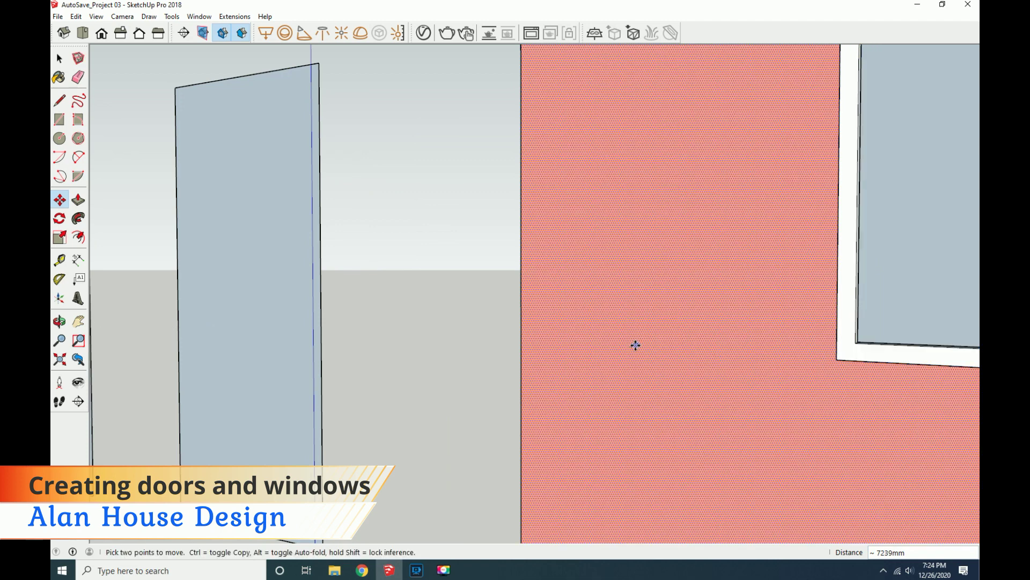
pyautogui.scroll(-3, 635, 345)
pyautogui.scroll(-2, 494, 330)
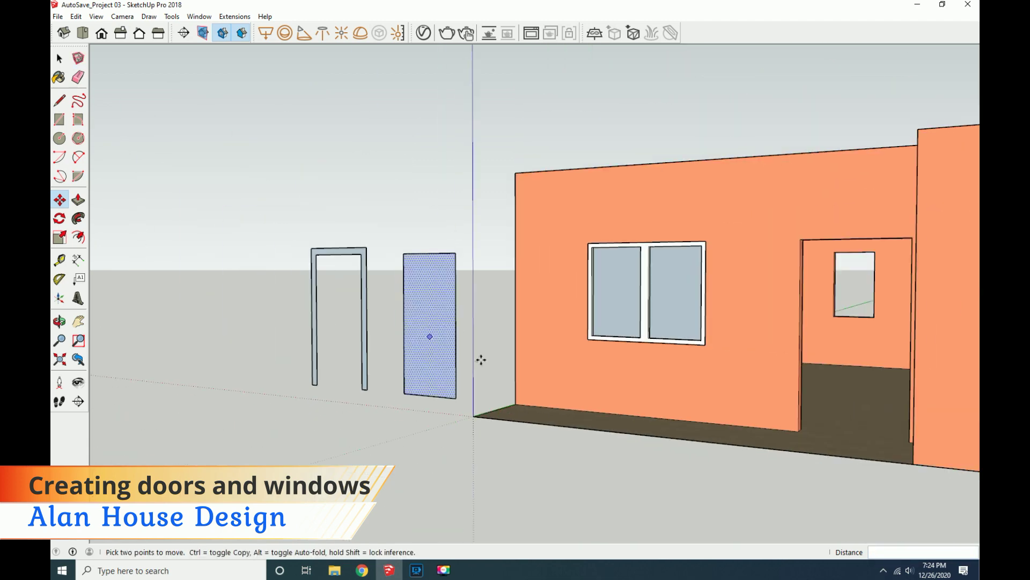
# Place a Ctrl-move copy of the double window beside the house.
pyautogui.press('ctrl')
pyautogui.click(588, 339)
pyautogui.scroll(-2, 609, 346)
pyautogui.scroll(-2, 615, 370)
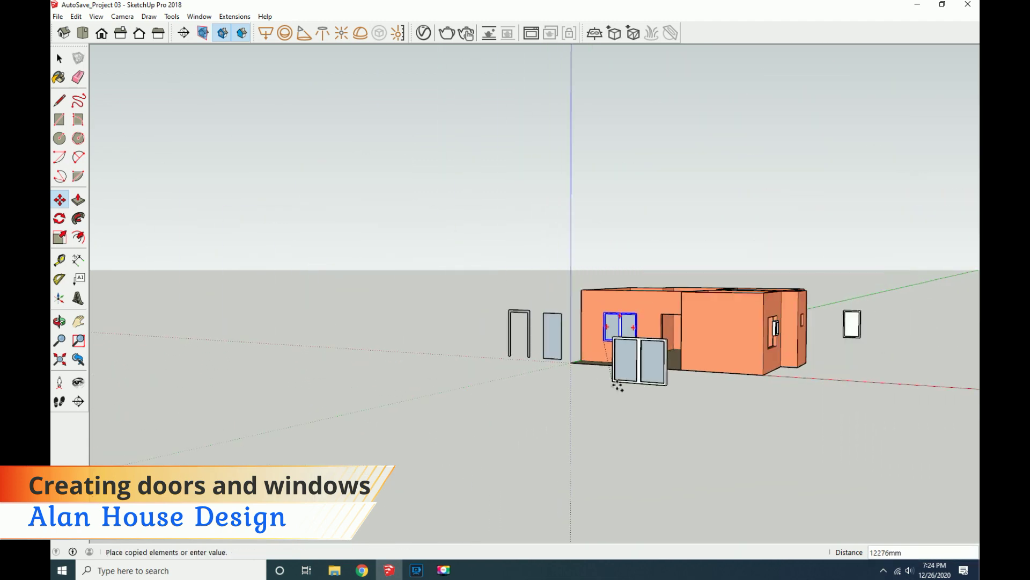
pyautogui.click(823, 357)
pyautogui.scroll(2, 871, 374)
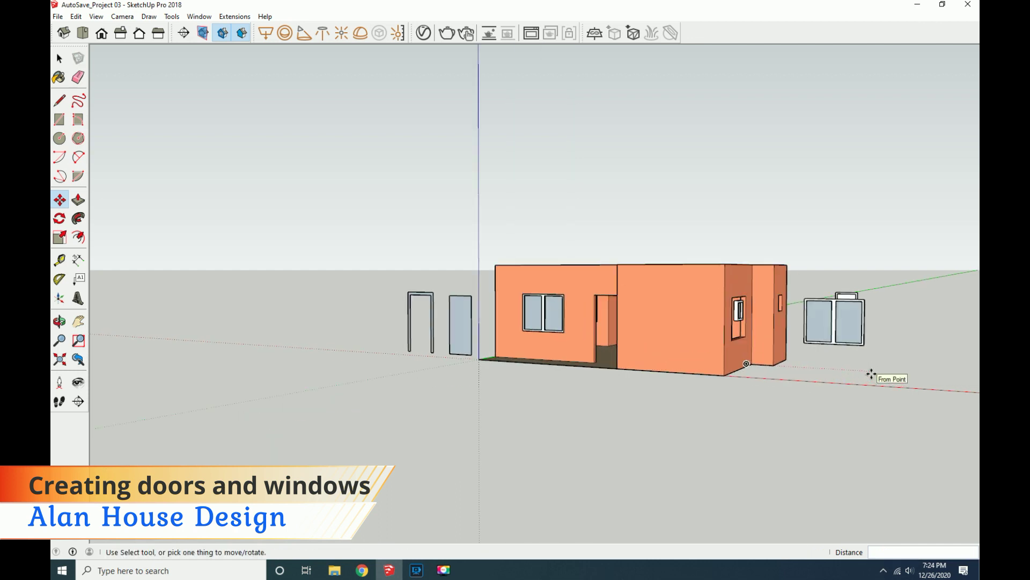
# Orbit around the house to view the copied window and the whole model.
pyautogui.click(60, 321)
pyautogui.moveTo(823, 401); pyautogui.dragTo(644, 418)
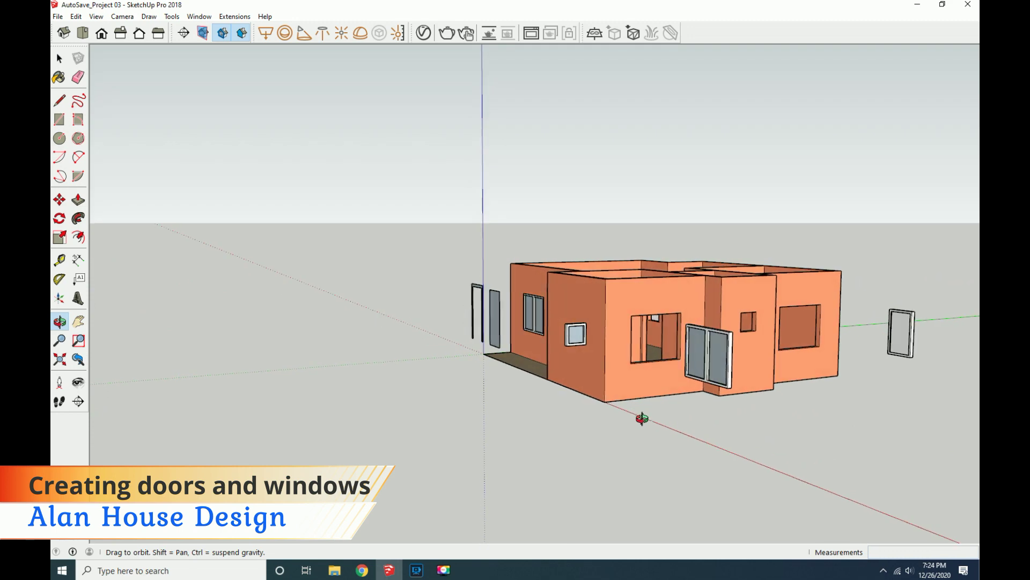
pyautogui.moveTo(723, 397); pyautogui.dragTo(228, 311)
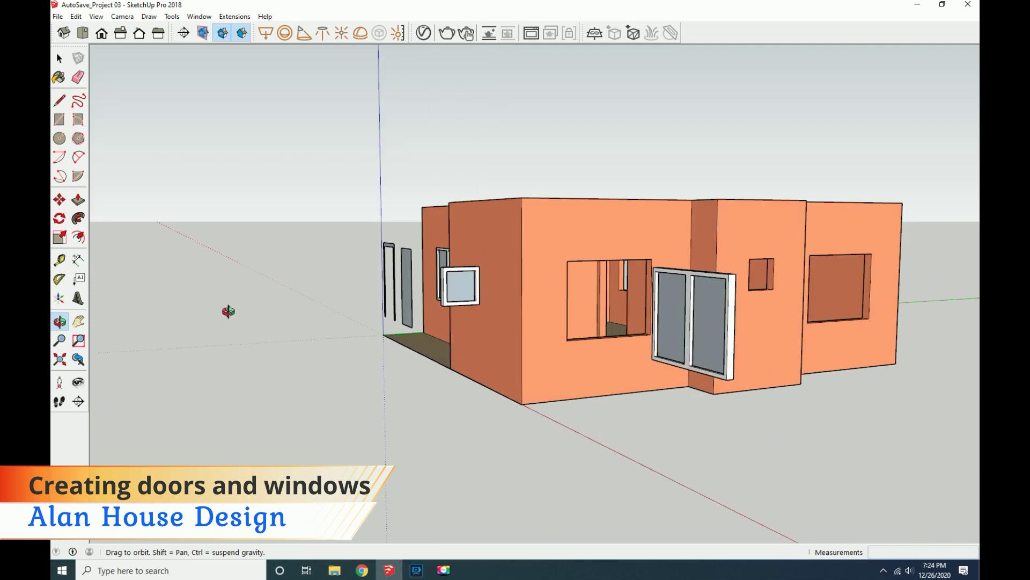
pyautogui.click(60, 219)
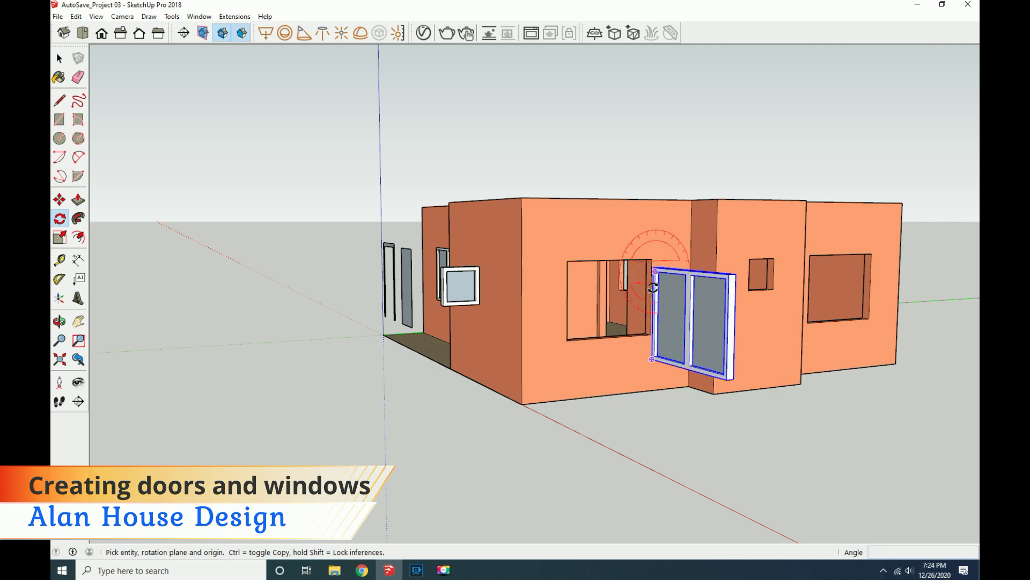
pyautogui.scroll(2, 652, 360)
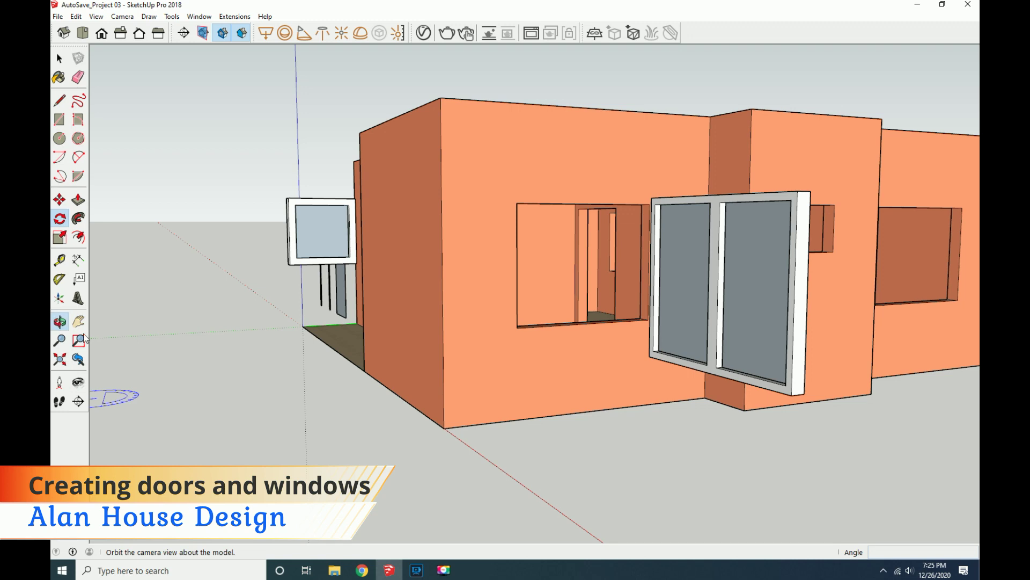
pyautogui.click(60, 320)
pyautogui.moveTo(376, 429); pyautogui.dragTo(697, 426)
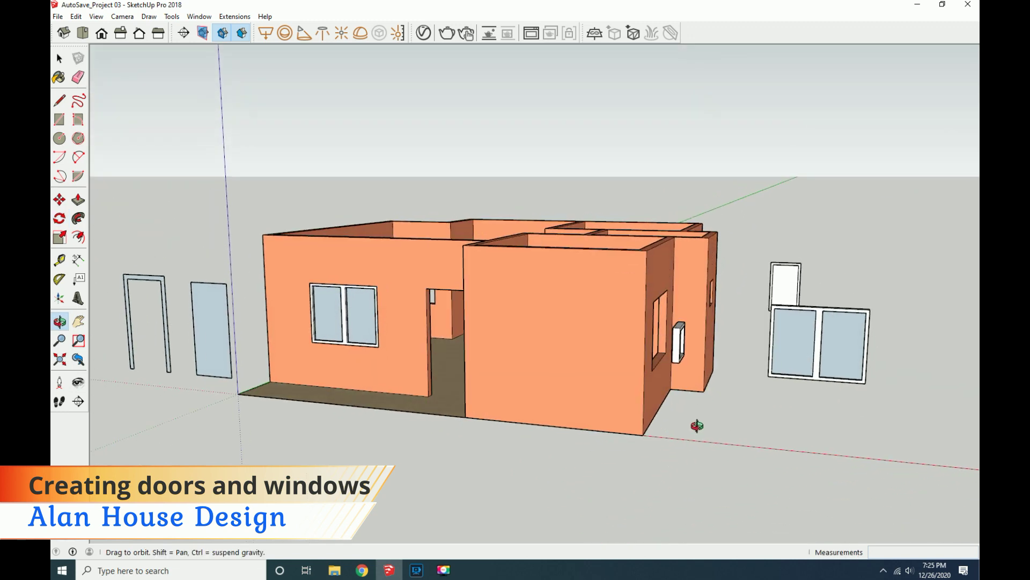
# Rotate the copied double window 90° about its corner, then view the side wall.
pyautogui.click(62, 224)
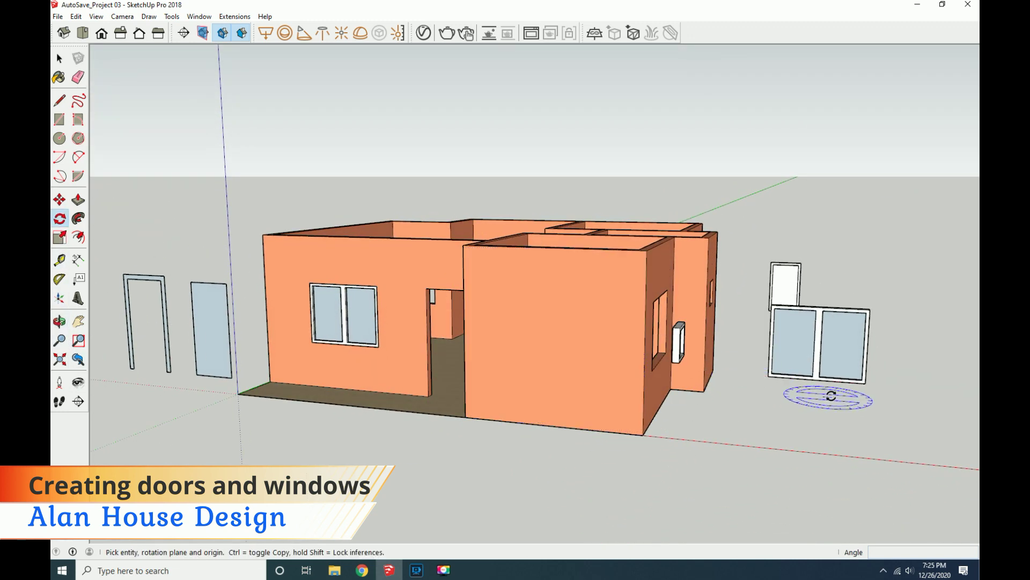
pyautogui.click(767, 378)
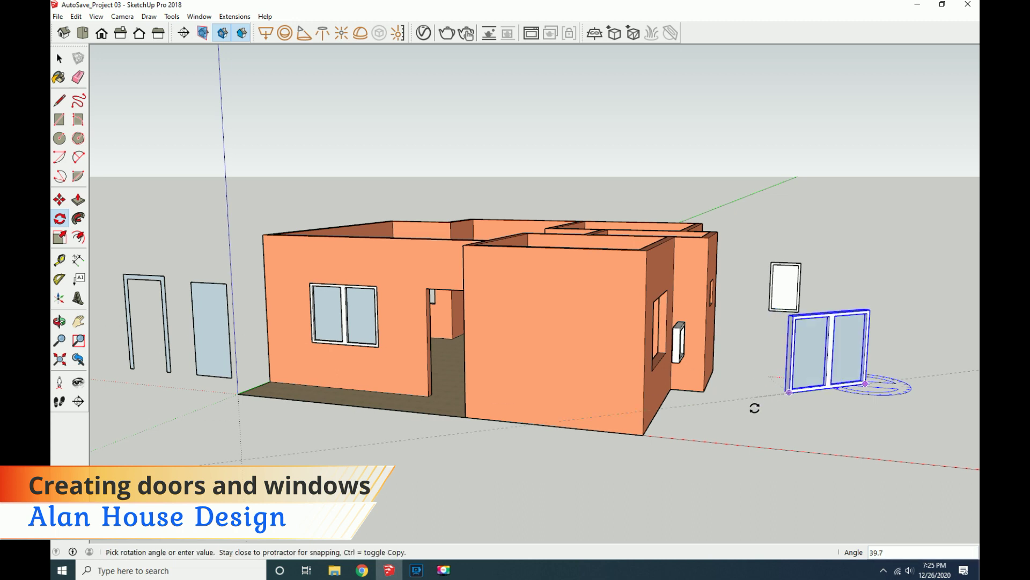
pyautogui.click(868, 466)
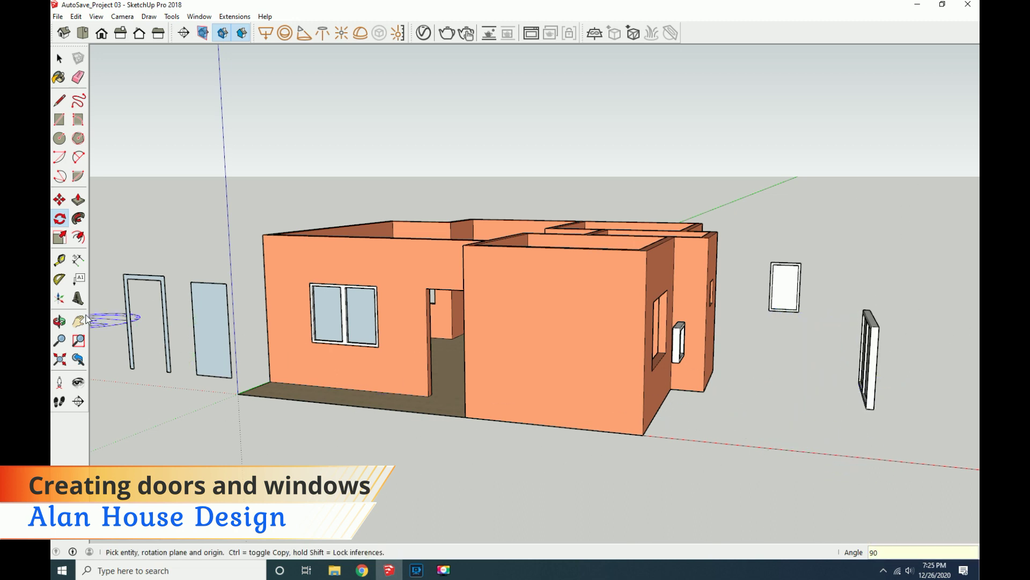
pyautogui.click(60, 321)
pyautogui.moveTo(665, 467); pyautogui.dragTo(325, 449)
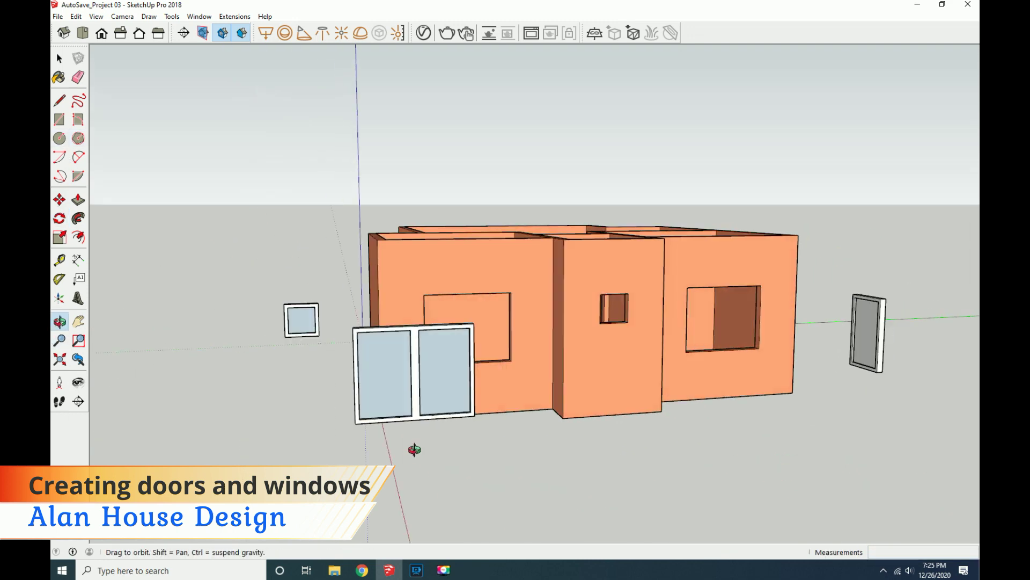
pyautogui.moveTo(286, 418); pyautogui.dragTo(203, 405)
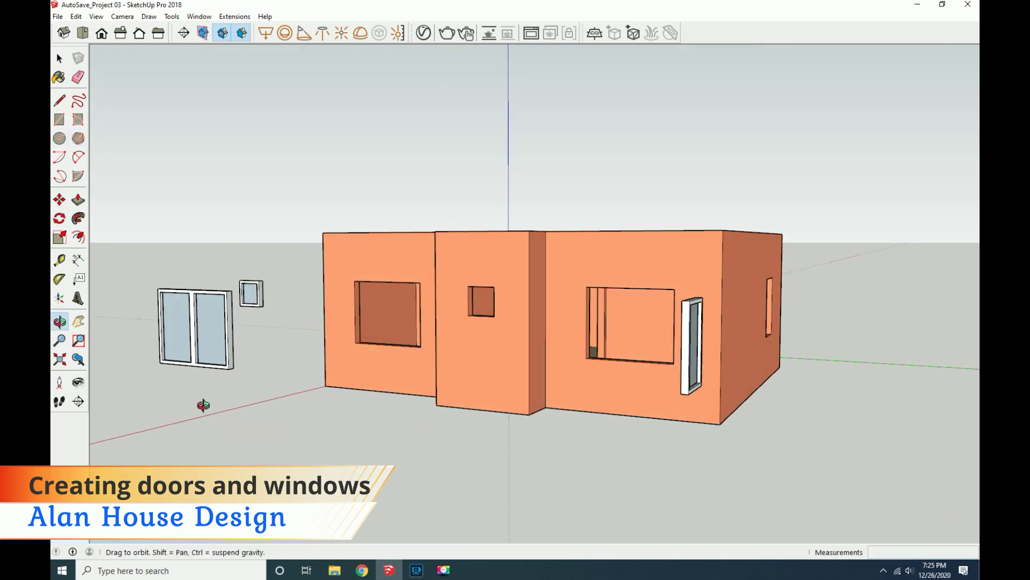
# Make the small single window into a group.
pyautogui.click(253, 296)
pyautogui.scroll(3, 251, 311)
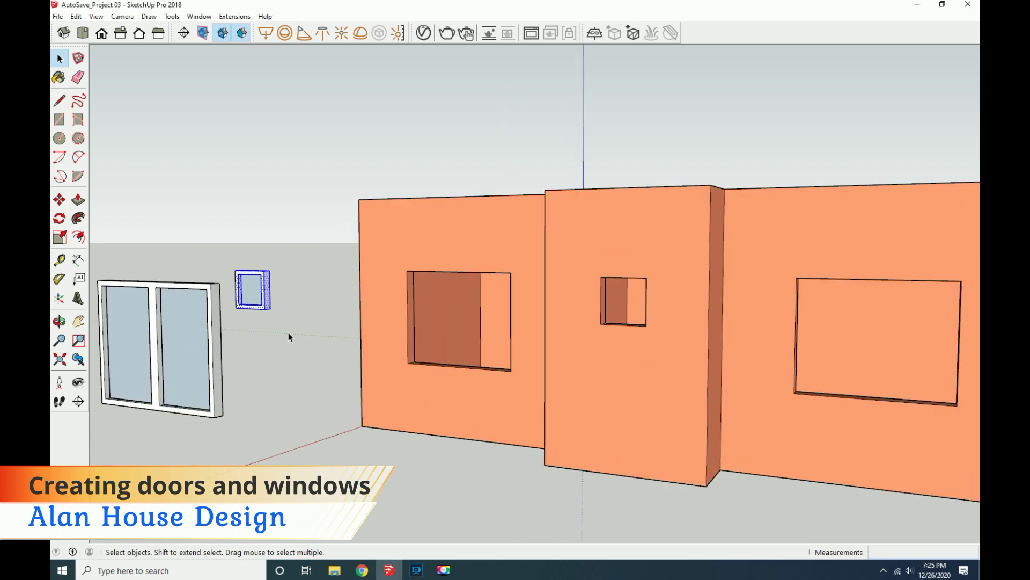
pyautogui.rightClick(255, 290)
pyautogui.click(299, 399)
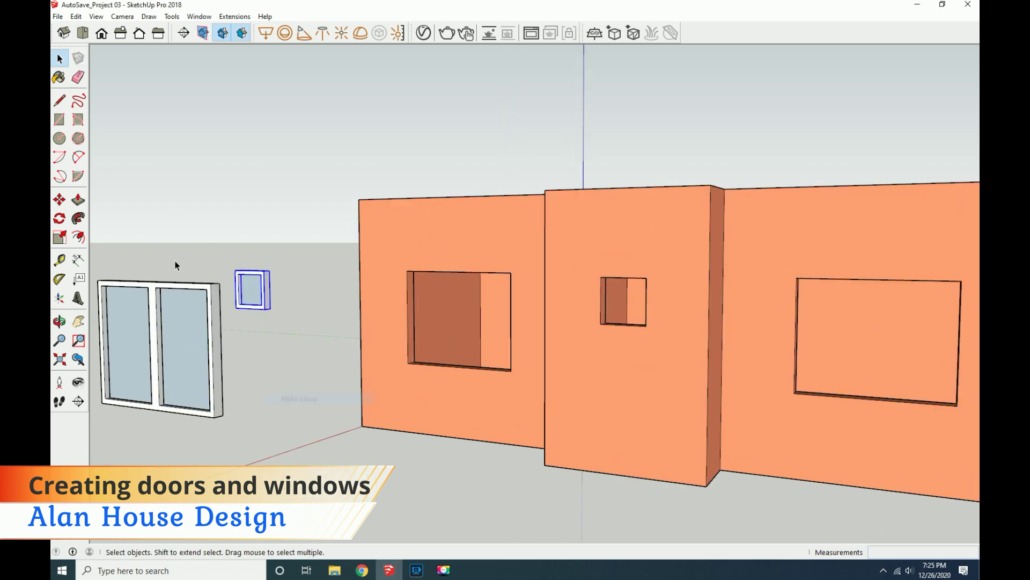
# Move the small window by its corner into the middle wall's square opening.
pyautogui.click(61, 202)
pyautogui.click(265, 311)
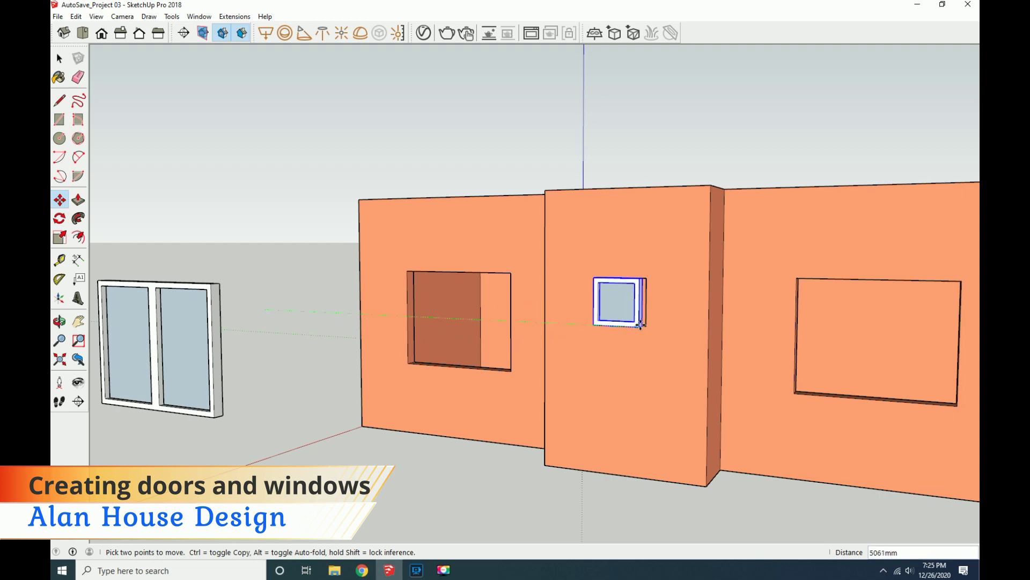
pyautogui.scroll(1, 636, 301)
pyautogui.scroll(1, 636, 303)
pyautogui.scroll(-2, 636, 302)
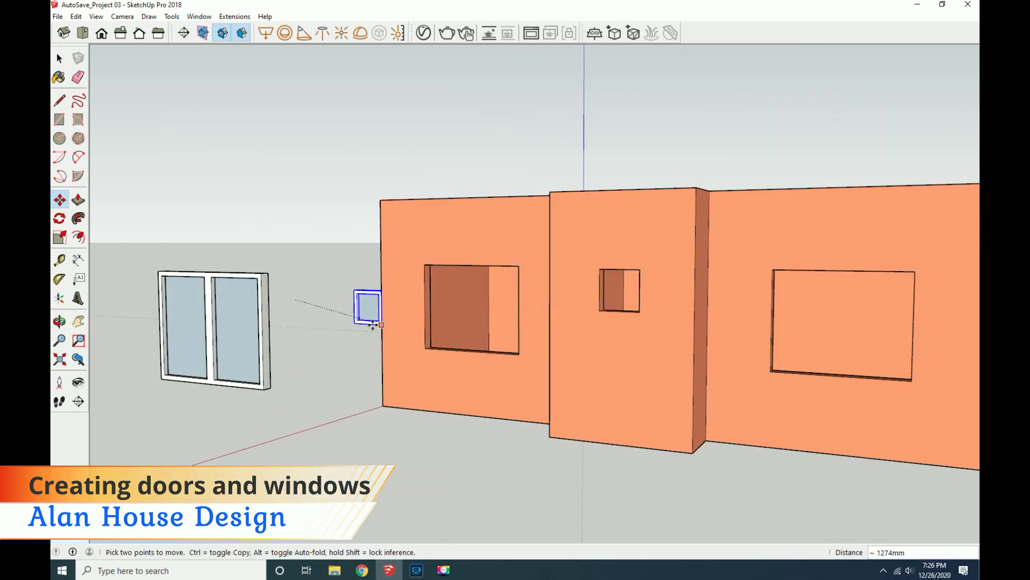
pyautogui.click(60, 321)
pyautogui.moveTo(143, 345); pyautogui.dragTo(438, 436)
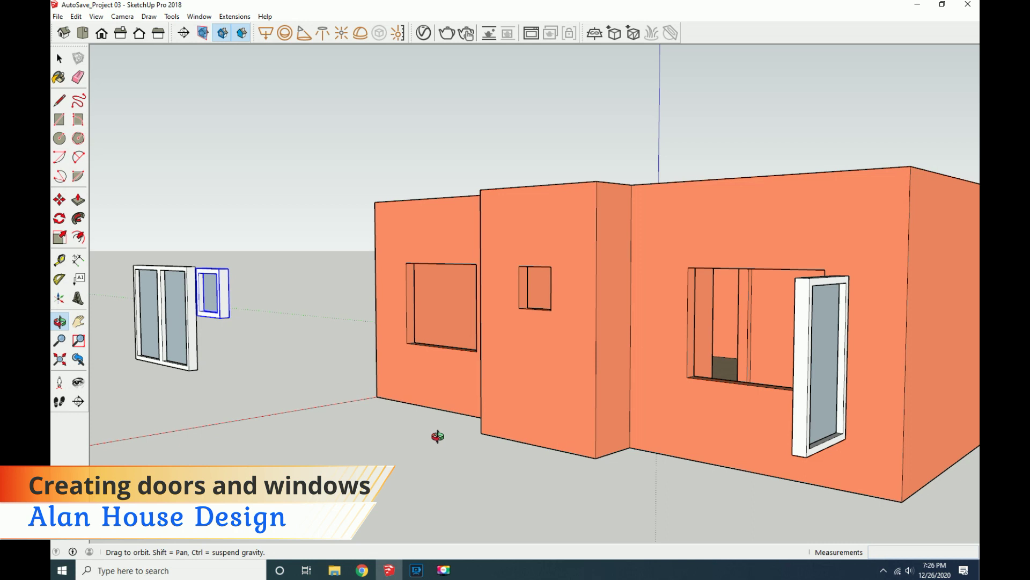
pyautogui.click(59, 201)
pyautogui.click(221, 319)
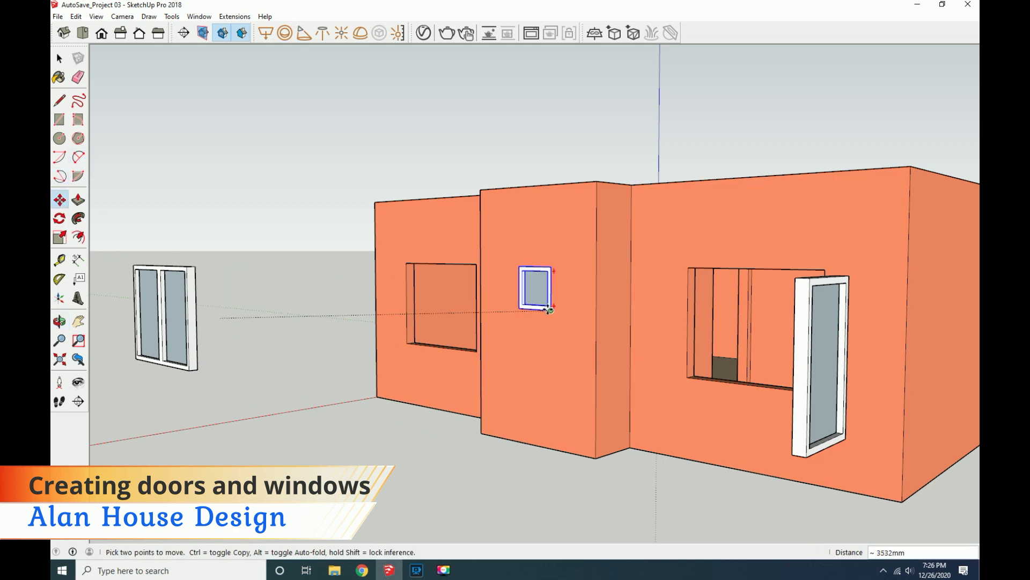
pyautogui.click(60, 58)
pyautogui.click(145, 310)
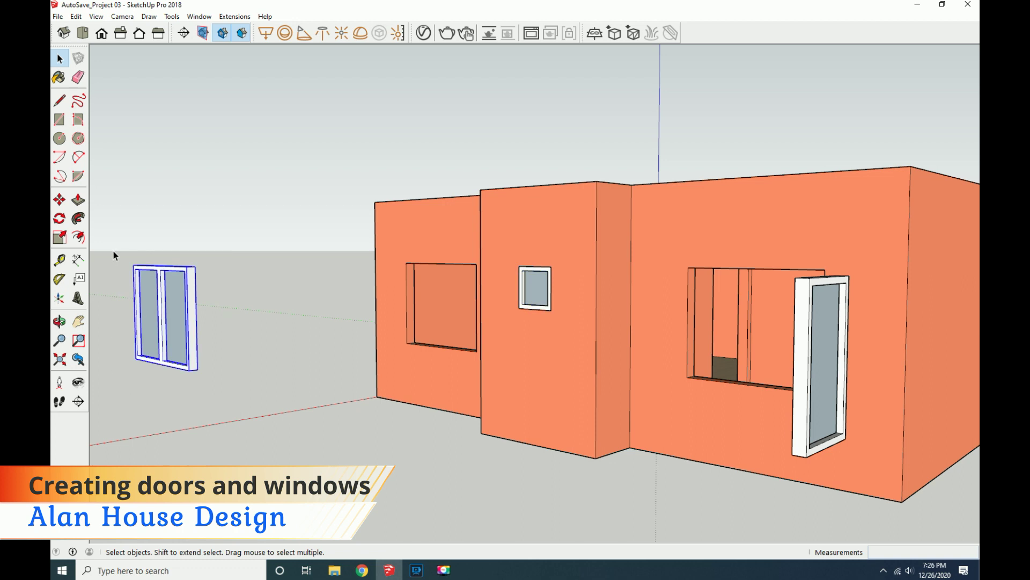
# Set the double window by its corner into the left wall opening.
pyautogui.click(59, 199)
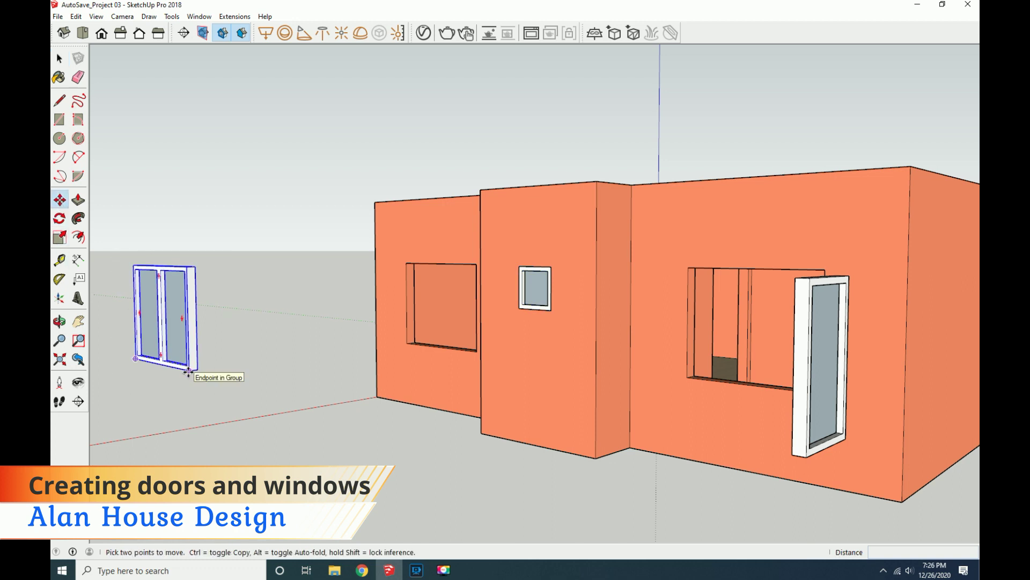
pyautogui.click(188, 371)
pyautogui.click(475, 350)
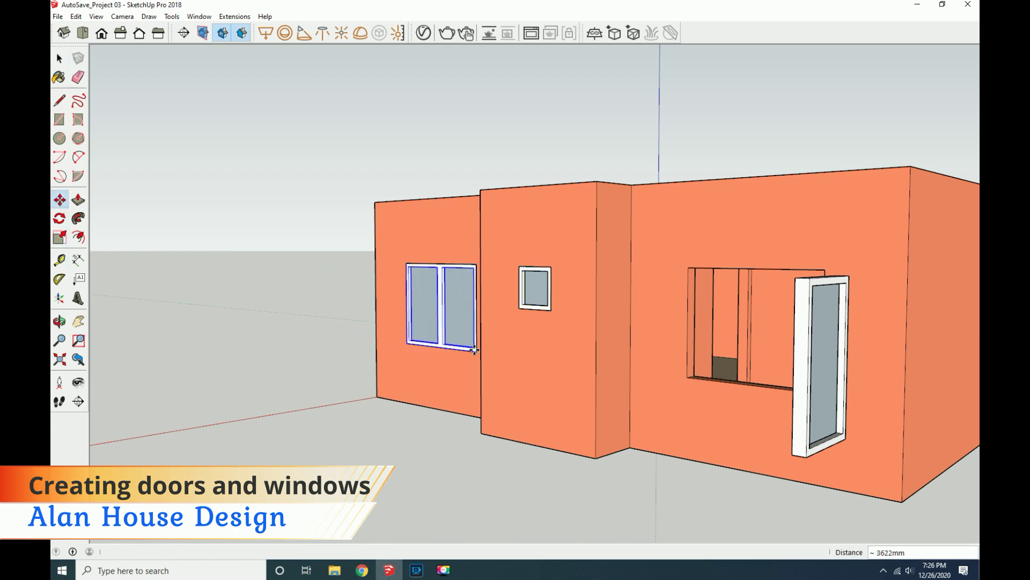
pyautogui.scroll(3, 476, 351)
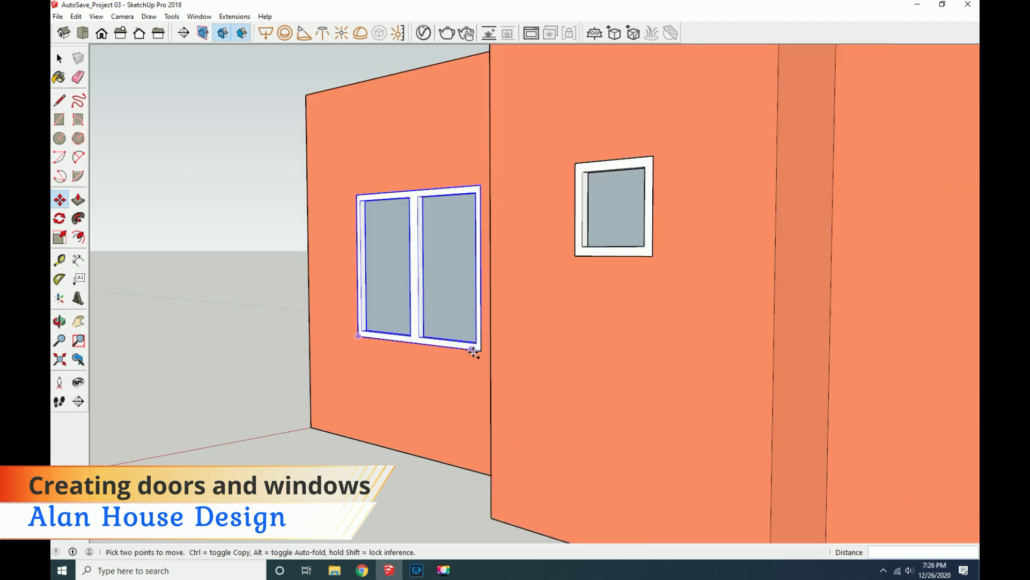
# Ctrl-copy the double window and place the copy beside the house.
pyautogui.click(480, 350)
pyautogui.press('ctrl')
pyautogui.scroll(-5, 542, 375)
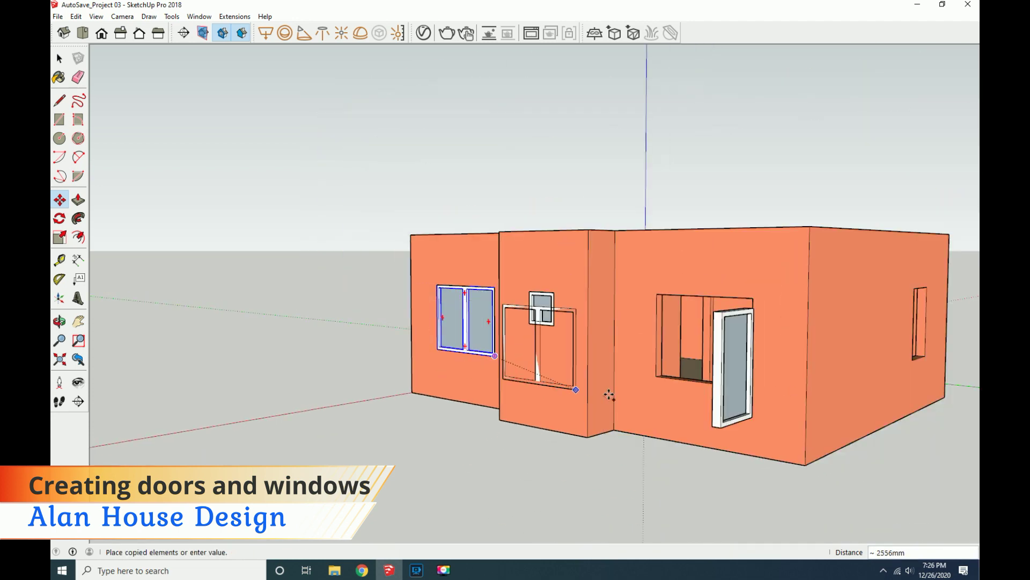
pyautogui.scroll(3, 680, 390)
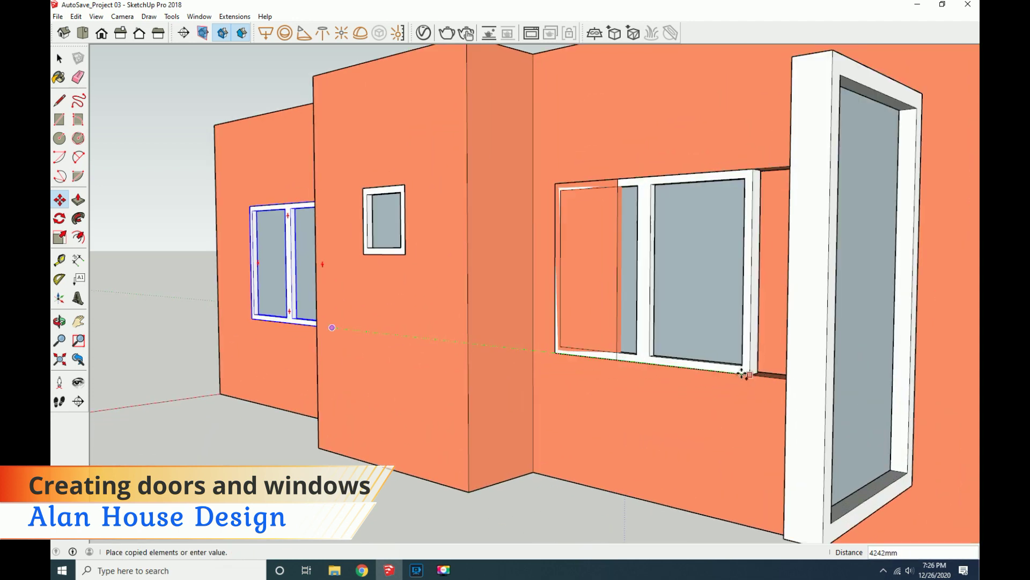
pyautogui.scroll(1, 740, 368)
pyautogui.scroll(-2, 590, 424)
pyautogui.click(211, 389)
pyautogui.scroll(-2, 301, 433)
pyautogui.scroll(-1, 562, 470)
# Move the window copy into the large front opening beside the door.
pyautogui.click(252, 416)
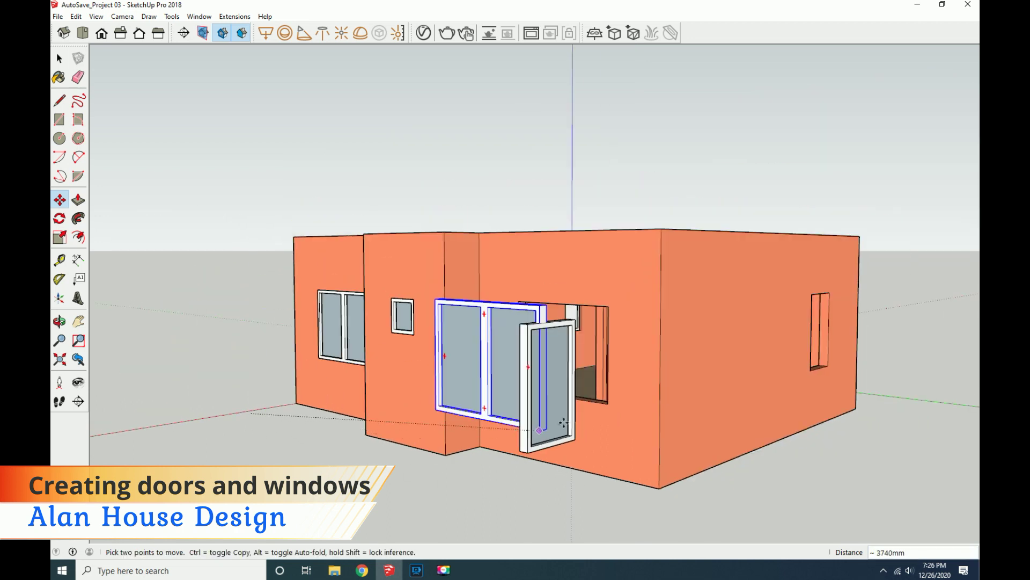
pyautogui.scroll(2, 607, 406)
pyautogui.scroll(2, 608, 405)
pyautogui.click(609, 406)
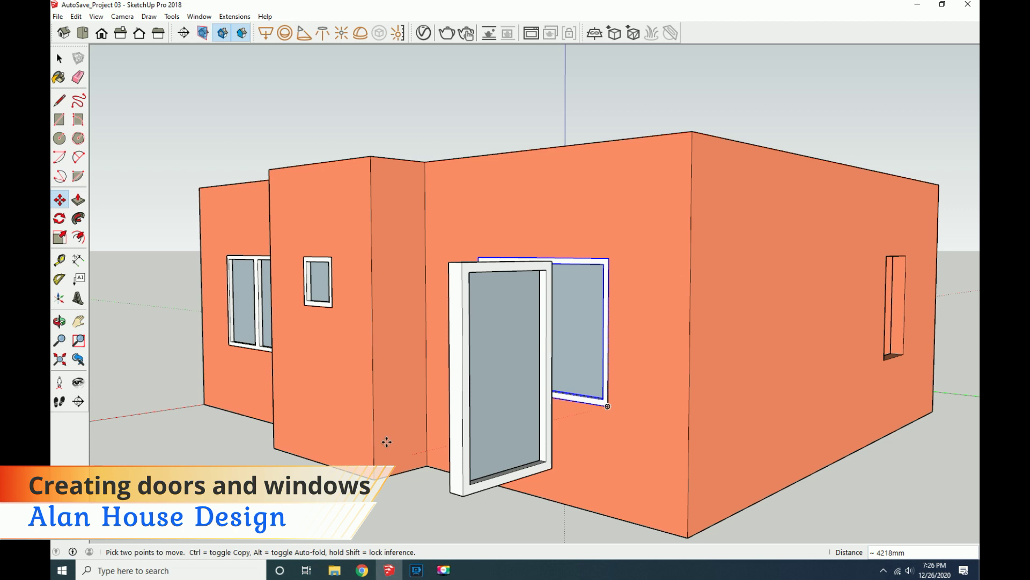
pyautogui.scroll(-3, 409, 449)
pyautogui.click(59, 321)
pyautogui.moveTo(161, 433)
pyautogui.mouseDown()
pyautogui.moveTo(295, 433)
pyautogui.moveTo(211, 434)
pyautogui.mouseUp()
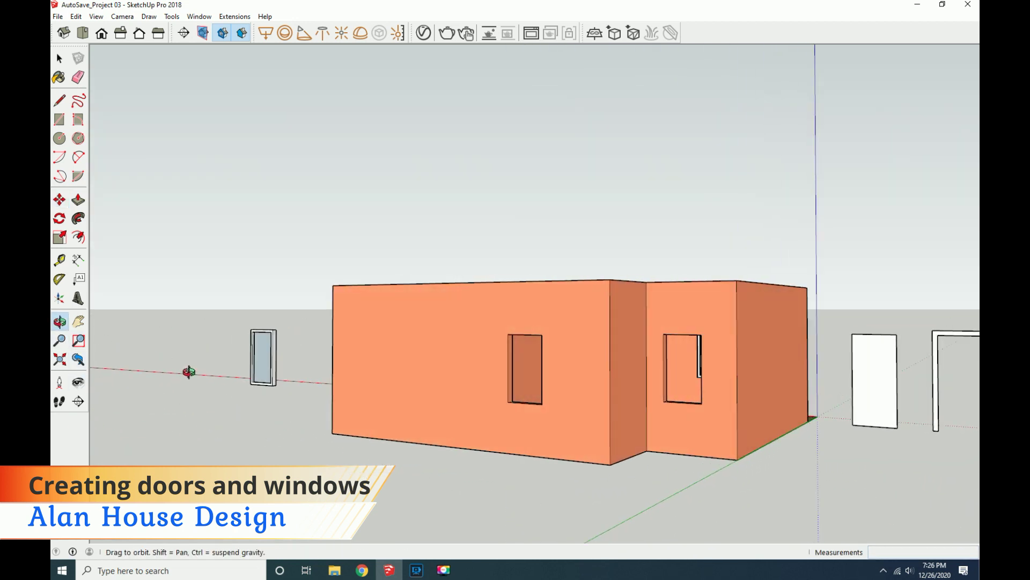
# Group the tall narrow window and copy it into one back-wall opening.
pyautogui.click(60, 63)
pyautogui.rightClick(252, 362)
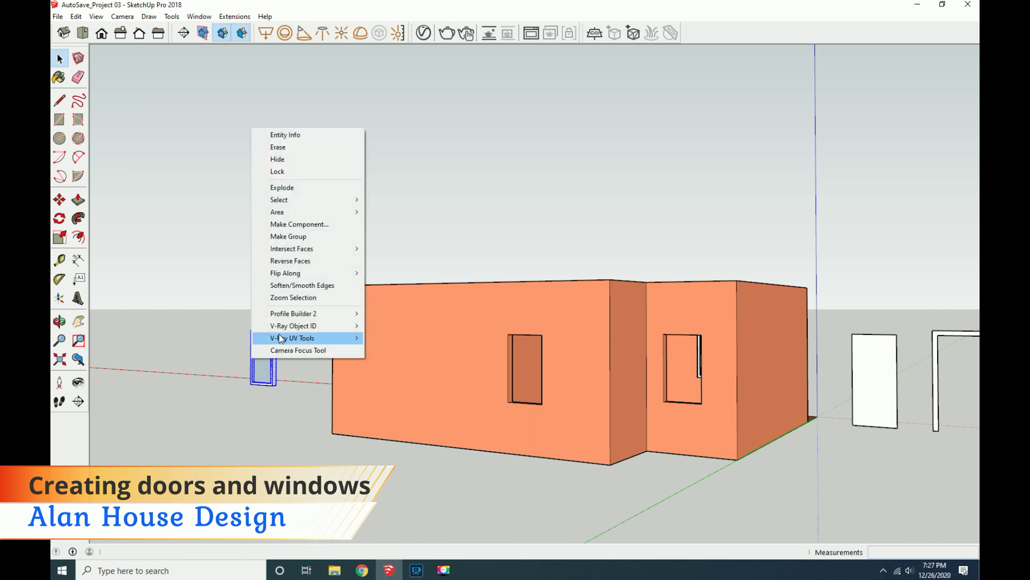
pyautogui.click(292, 236)
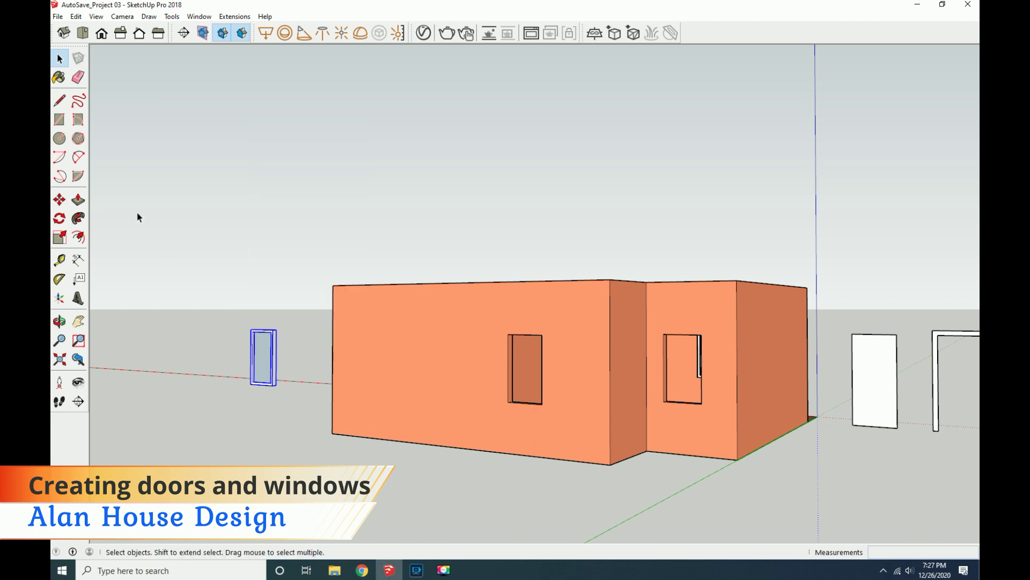
pyautogui.scroll(3, 270, 385)
pyautogui.click(277, 385)
pyautogui.press('ctrl')
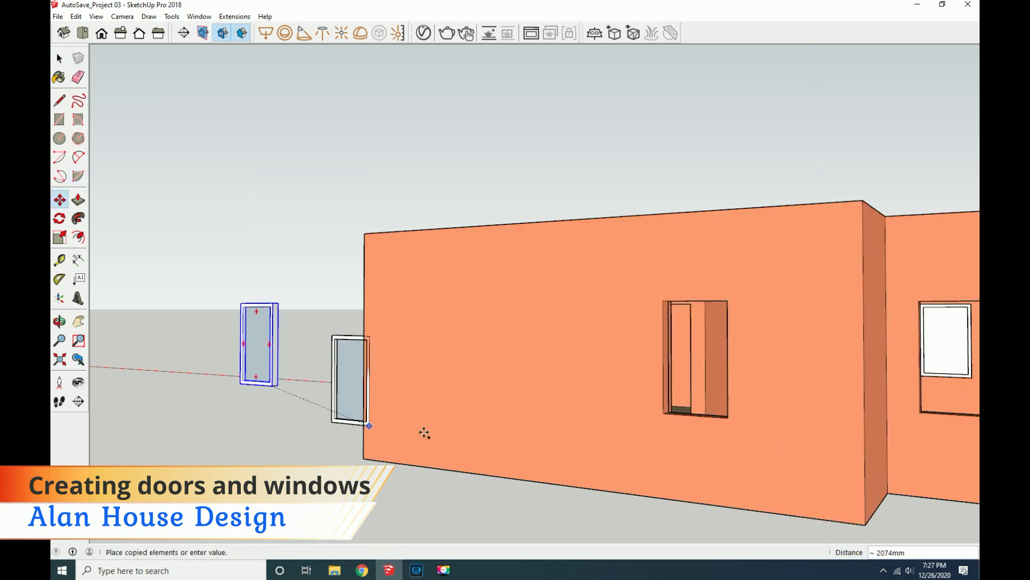
pyautogui.click(727, 418)
# Move the original narrow window into the other back opening, then orbit to a high interior view.
pyautogui.press('space')
pyautogui.click(254, 347)
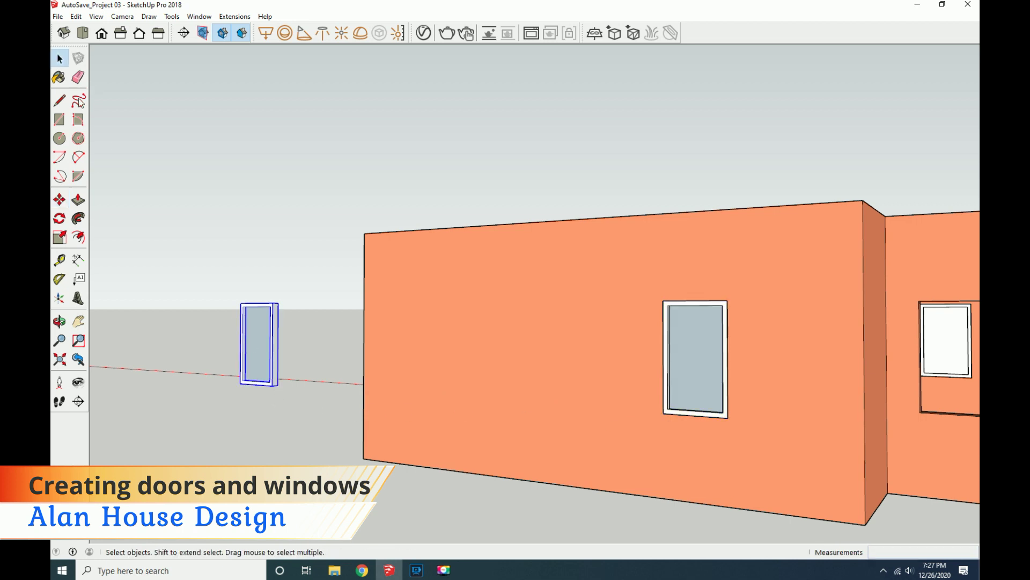
pyautogui.click(59, 200)
pyautogui.click(276, 385)
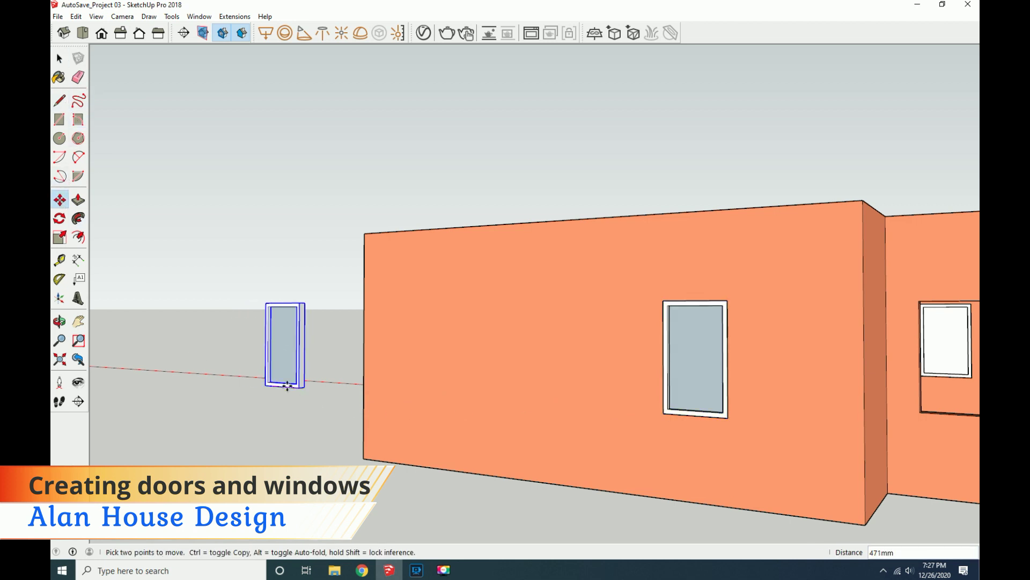
pyautogui.scroll(-3, 290, 385)
pyautogui.scroll(4, 698, 408)
pyautogui.click(707, 394)
pyautogui.scroll(-3, 617, 429)
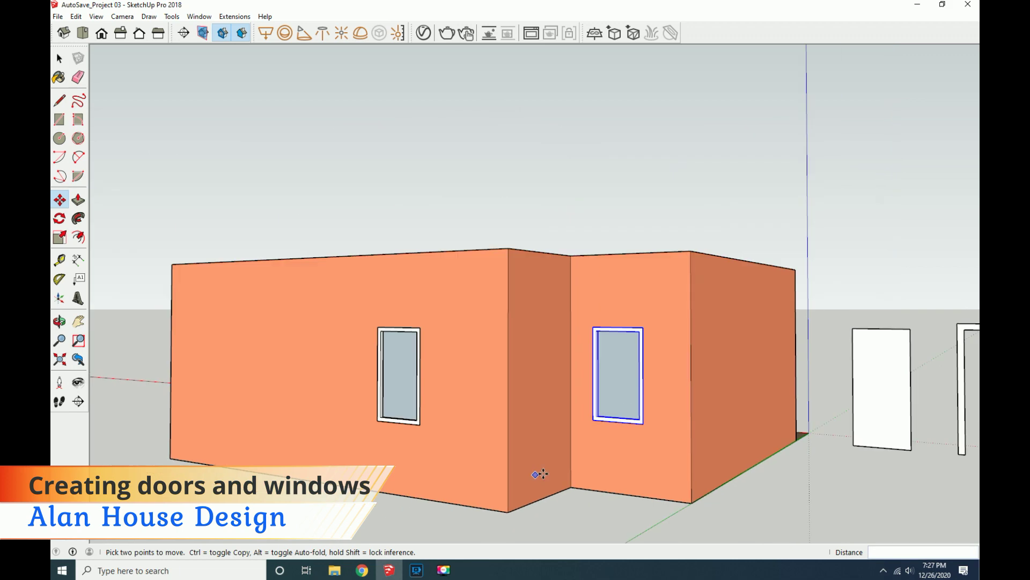
pyautogui.scroll(-2, 536, 472)
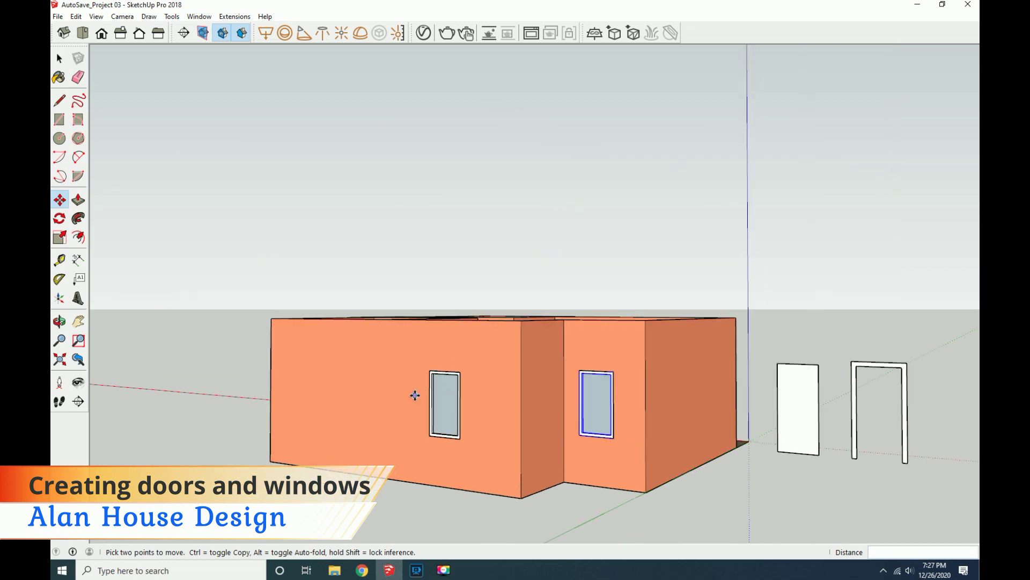
pyautogui.click(59, 320)
pyautogui.moveTo(469, 397)
pyautogui.mouseDown()
pyautogui.moveTo(373, 437)
pyautogui.moveTo(355, 398)
pyautogui.moveTo(240, 414)
pyautogui.moveTo(490, 427)
pyautogui.moveTo(476, 451)
pyautogui.moveTo(607, 405)
pyautogui.moveTo(570, 356)
pyautogui.moveTo(392, 369)
pyautogui.moveTo(436, 356)
pyautogui.moveTo(361, 340)
pyautogui.mouseUp()
pyautogui.scroll(2, 239, 414)
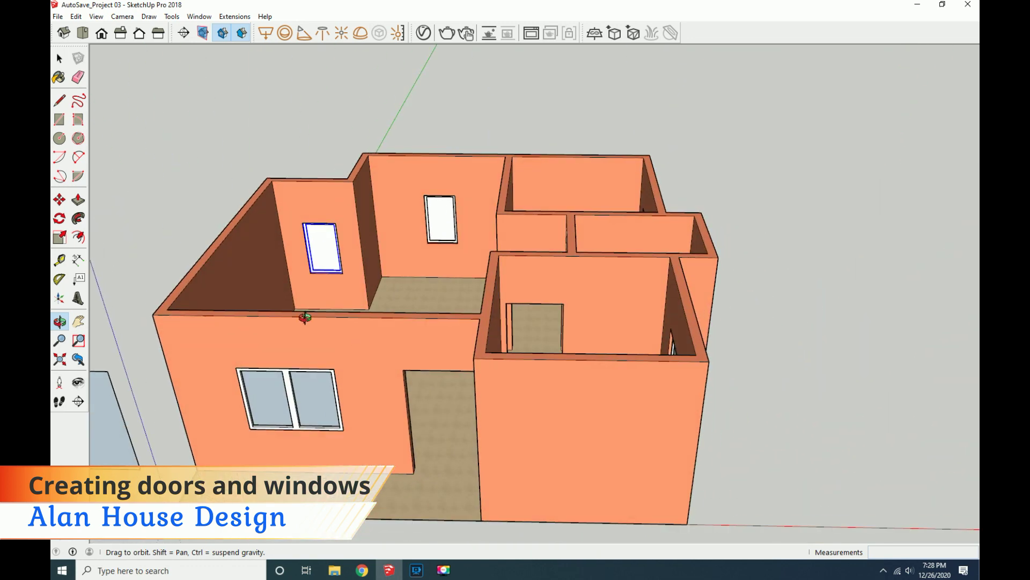
# Copy the orange doorway wall piece out beside the house.
pyautogui.moveTo(213, 229); pyautogui.dragTo(290, 228)
pyautogui.press('space')
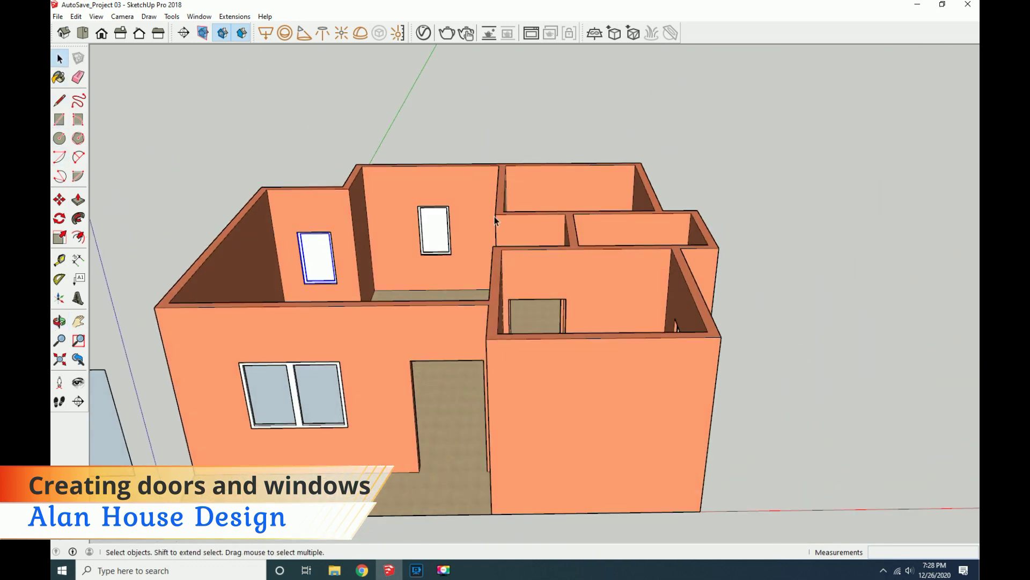
pyautogui.click(58, 200)
pyautogui.press('ctrl')
pyautogui.click(497, 216)
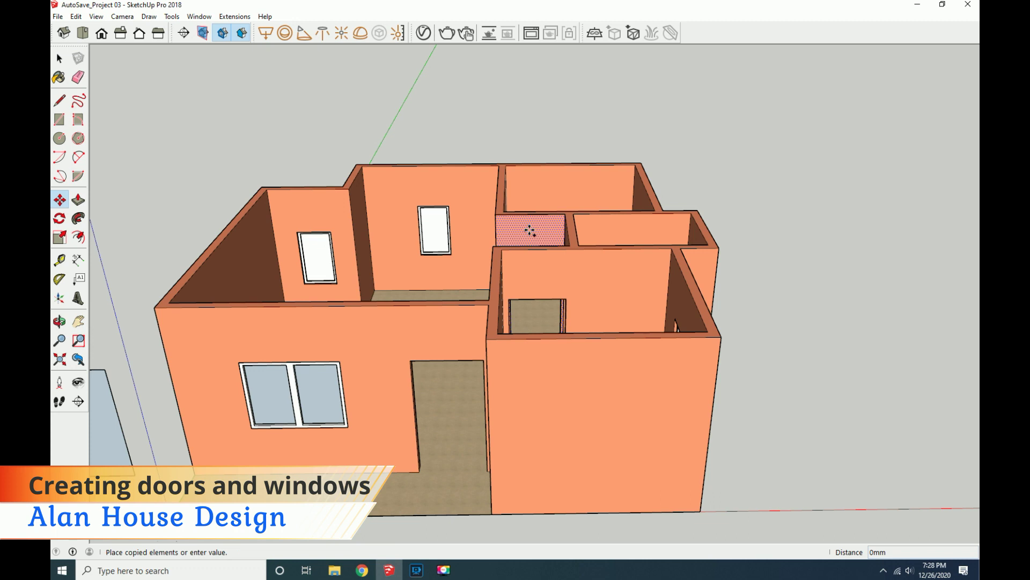
pyautogui.click(827, 230)
pyautogui.press('space')
pyautogui.click(756, 364)
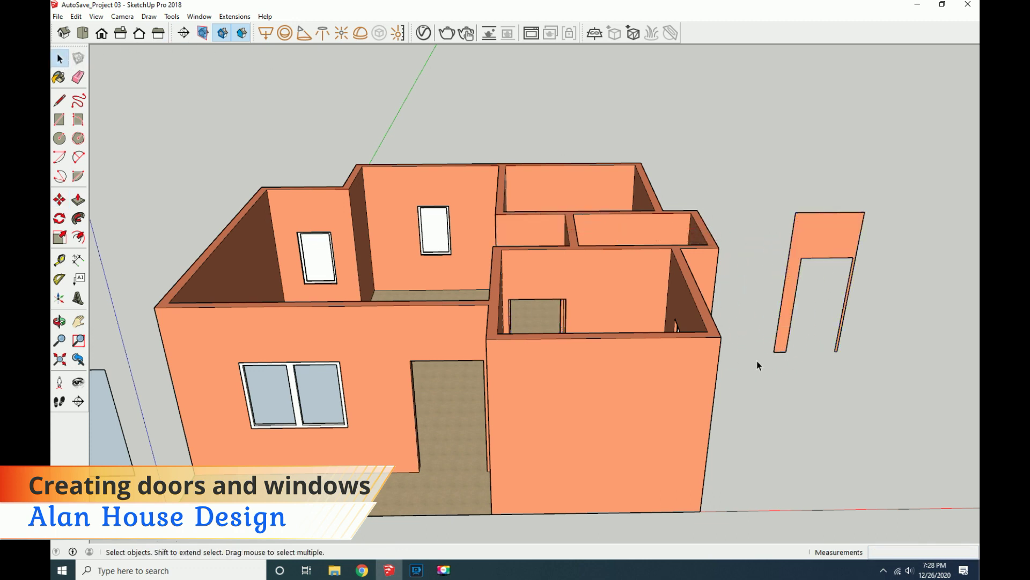
# Move the door frame and door panel together next to the copied wall piece.
pyautogui.click(59, 321)
pyautogui.moveTo(260, 329)
pyautogui.mouseDown()
pyautogui.moveTo(817, 394)
pyautogui.moveTo(810, 387)
pyautogui.mouseUp()
pyautogui.scroll(-3, 813, 386)
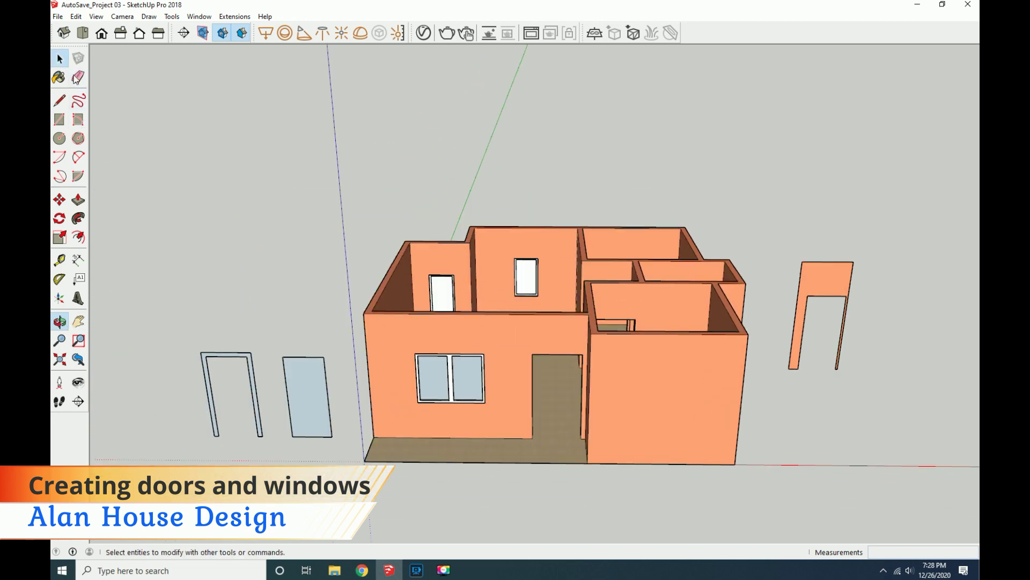
pyautogui.moveTo(174, 350); pyautogui.dragTo(175, 350)
pyautogui.press('m')
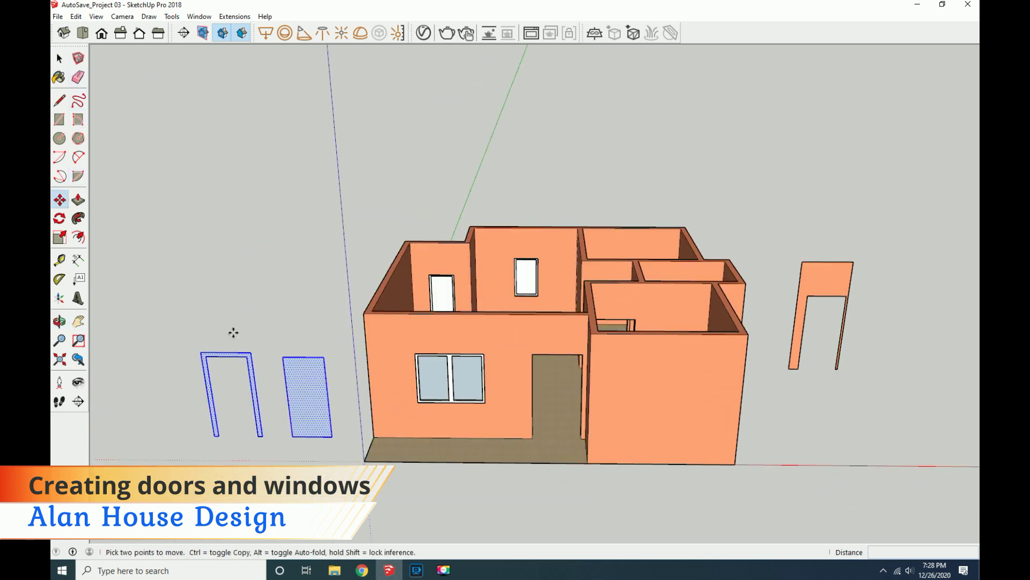
pyautogui.click(216, 311)
pyautogui.scroll(-2, 577, 365)
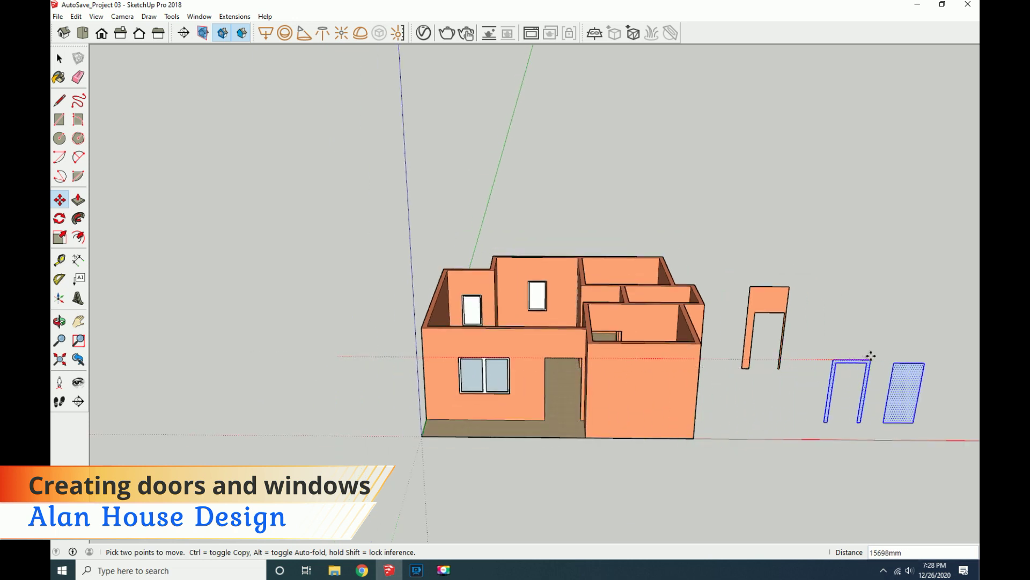
pyautogui.click(60, 324)
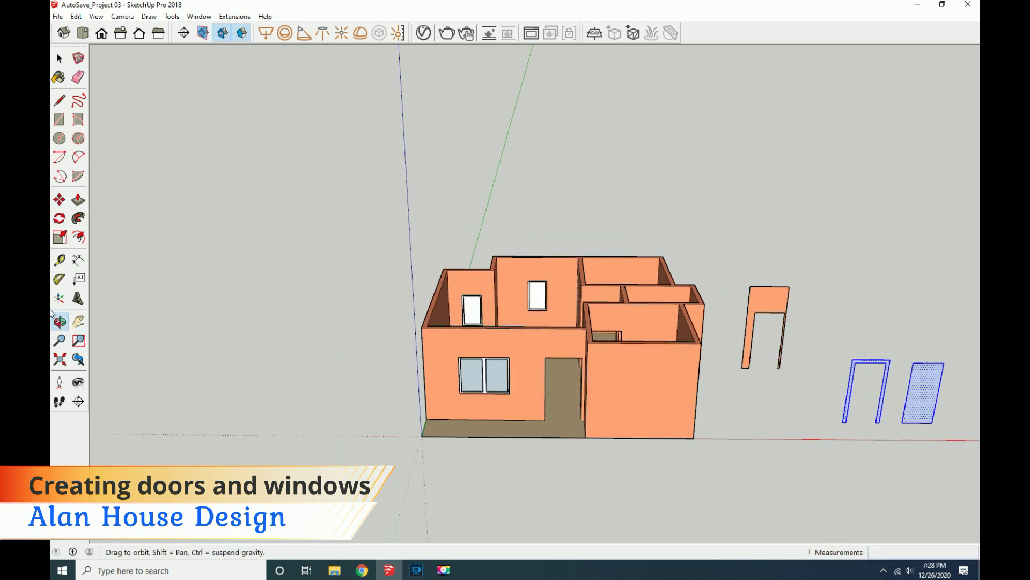
pyautogui.moveTo(556, 365)
pyautogui.mouseDown()
pyautogui.moveTo(382, 368)
pyautogui.moveTo(393, 369)
pyautogui.mouseUp()
pyautogui.moveTo(269, 392)
pyautogui.mouseDown()
pyautogui.moveTo(289, 344)
pyautogui.moveTo(574, 380)
pyautogui.moveTo(188, 200)
pyautogui.mouseUp()
# Fill the doorway with a rectangle face and erase the orange face around the door panel.
pyautogui.click(60, 119)
pyautogui.click(589, 298)
pyautogui.scroll(2, 631, 375)
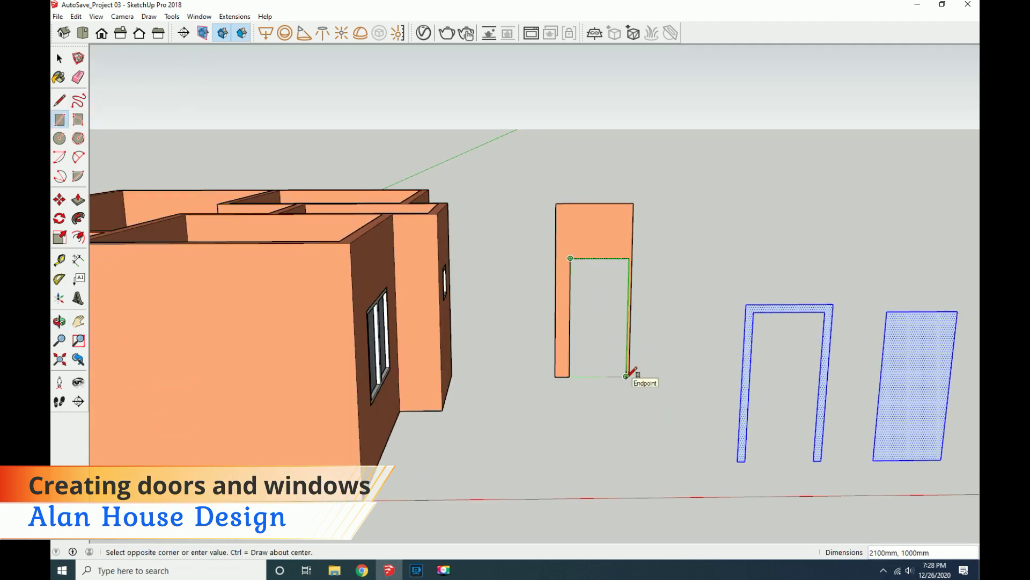
pyautogui.click(627, 376)
pyautogui.click(78, 77)
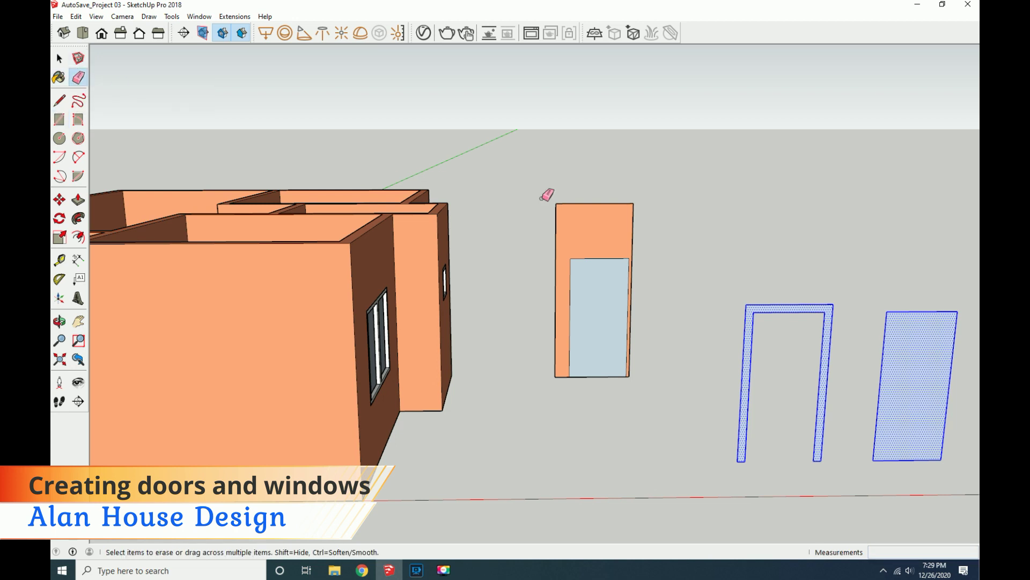
pyautogui.click(632, 220)
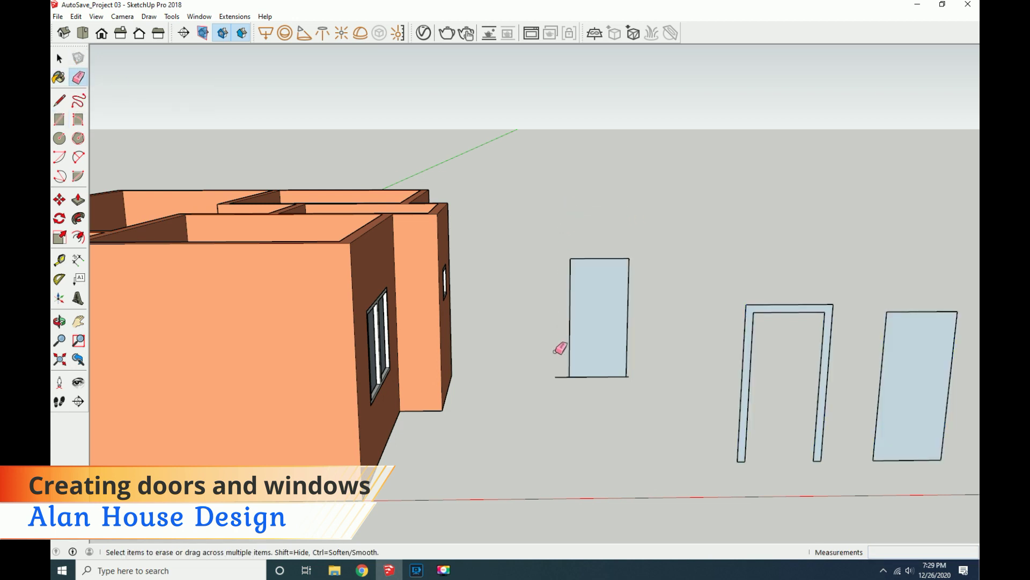
pyautogui.moveTo(562, 374); pyautogui.dragTo(640, 375, button='middle')
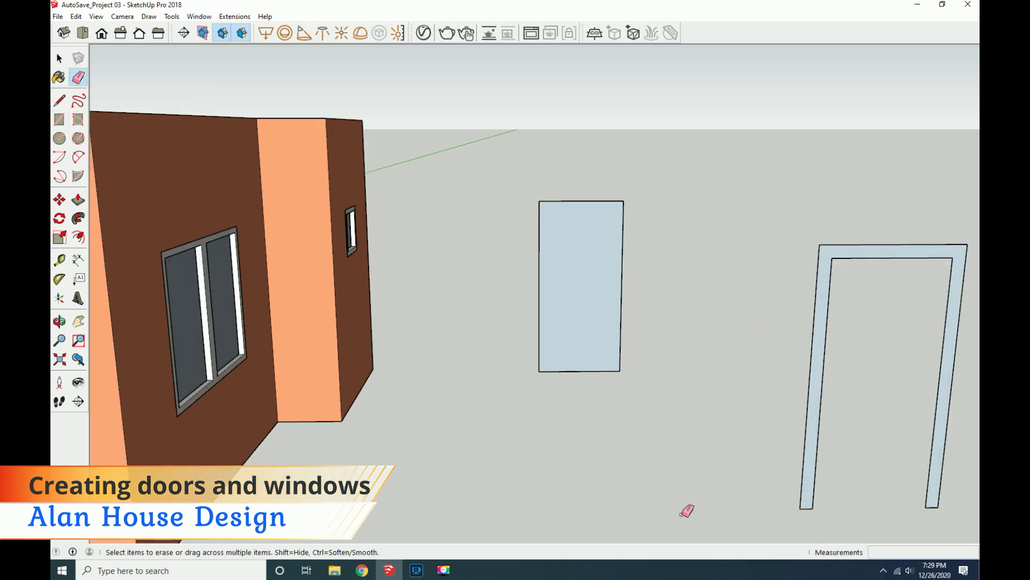
pyautogui.click(444, 570)
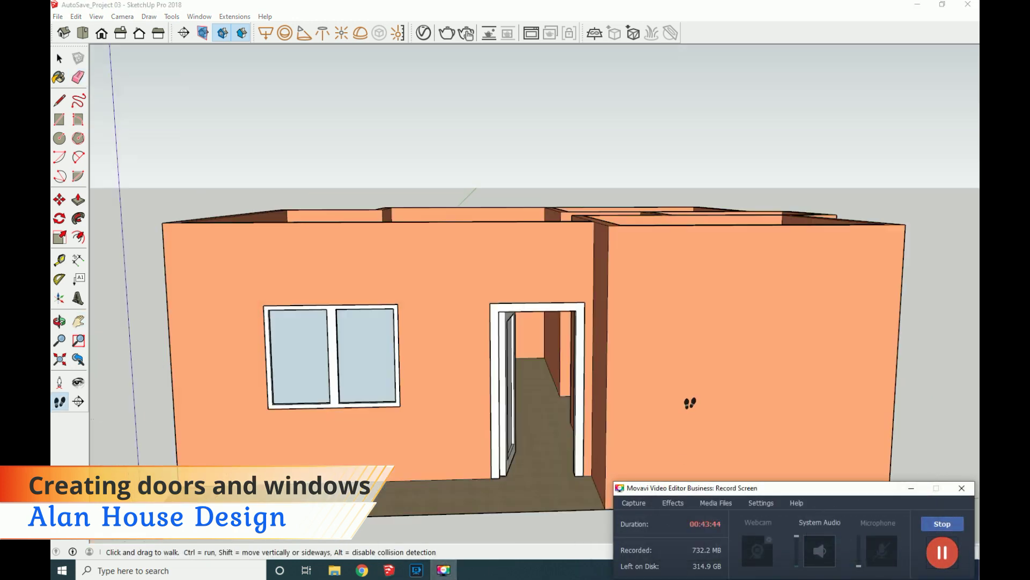
# Move the door frame out of the front doorway onto the ground right of the house.
pyautogui.click(59, 58)
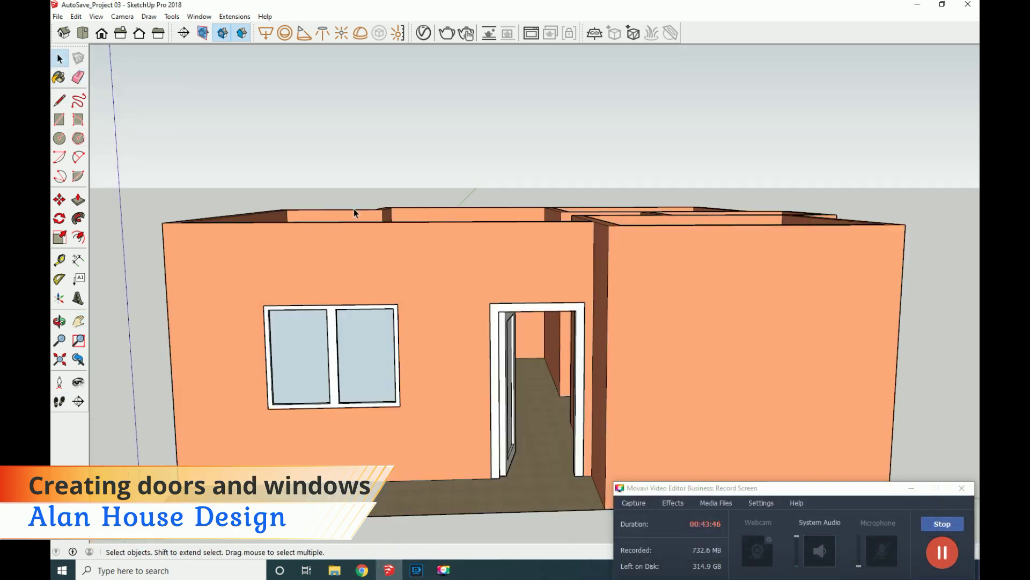
pyautogui.click(916, 493)
pyautogui.scroll(3, 560, 482)
pyautogui.scroll(-3, 560, 482)
pyautogui.scroll(-4, 540, 465)
pyautogui.click(527, 457)
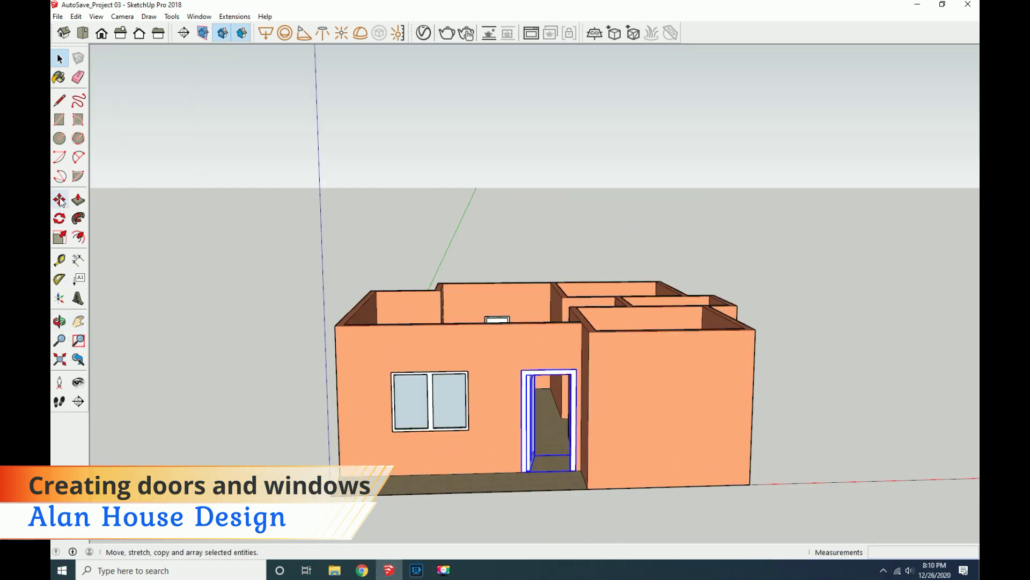
pyautogui.click(60, 201)
pyautogui.click(528, 470)
pyautogui.scroll(-2, 588, 483)
pyautogui.click(777, 498)
pyautogui.scroll(3, 783, 492)
pyautogui.click(60, 58)
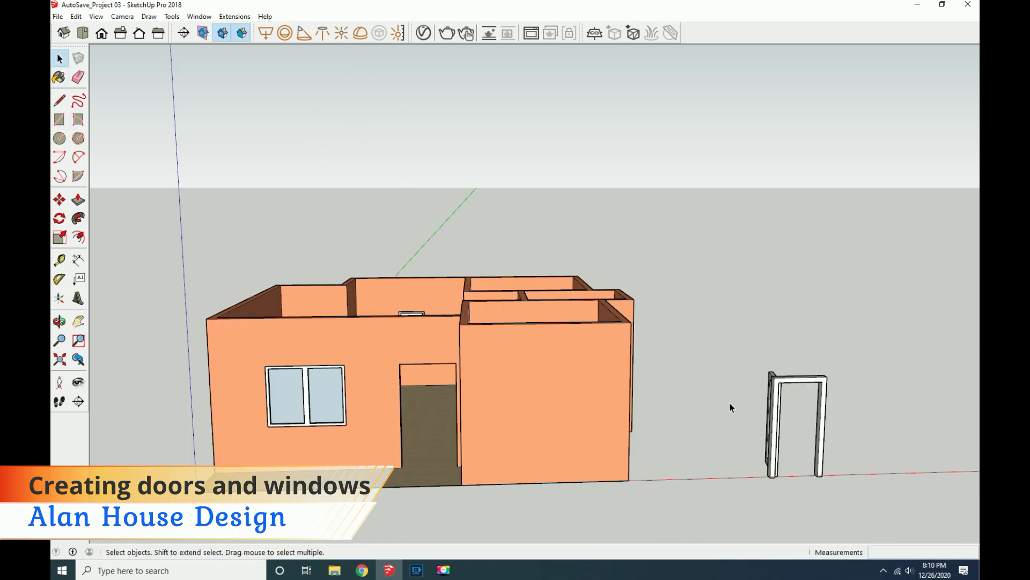
pyautogui.rightClick(772, 387)
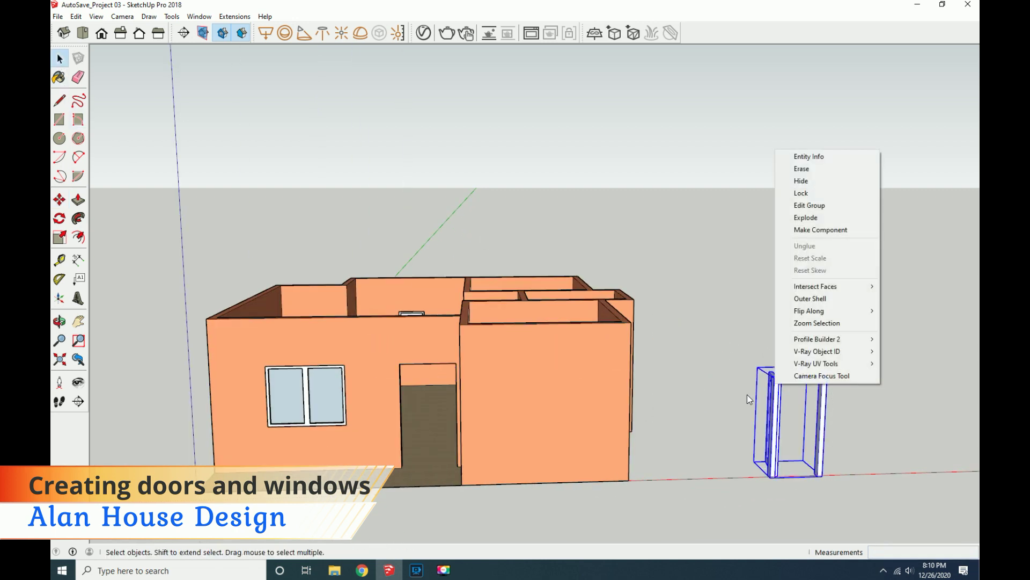
# Explode the door frame group into its separate parts.
pyautogui.click(816, 217)
pyautogui.click(838, 482)
pyautogui.click(59, 321)
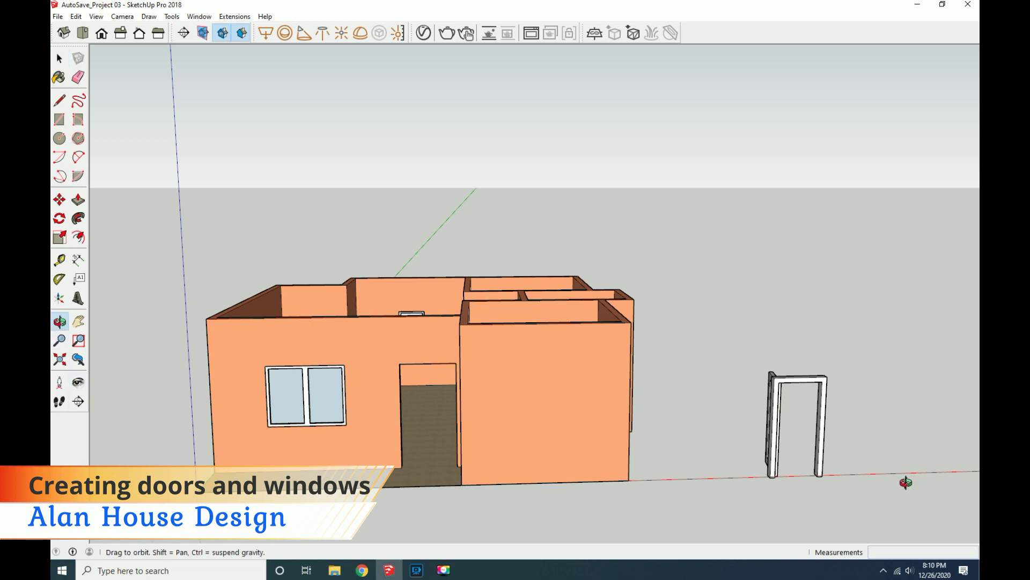
pyautogui.moveTo(856, 469); pyautogui.dragTo(765, 483)
pyautogui.scroll(2, 757, 488)
pyautogui.scroll(3, 751, 472)
# Set the door leaf beside the frame and rotate it ajar around its hinge corner.
pyautogui.click(59, 200)
pyautogui.click(691, 477)
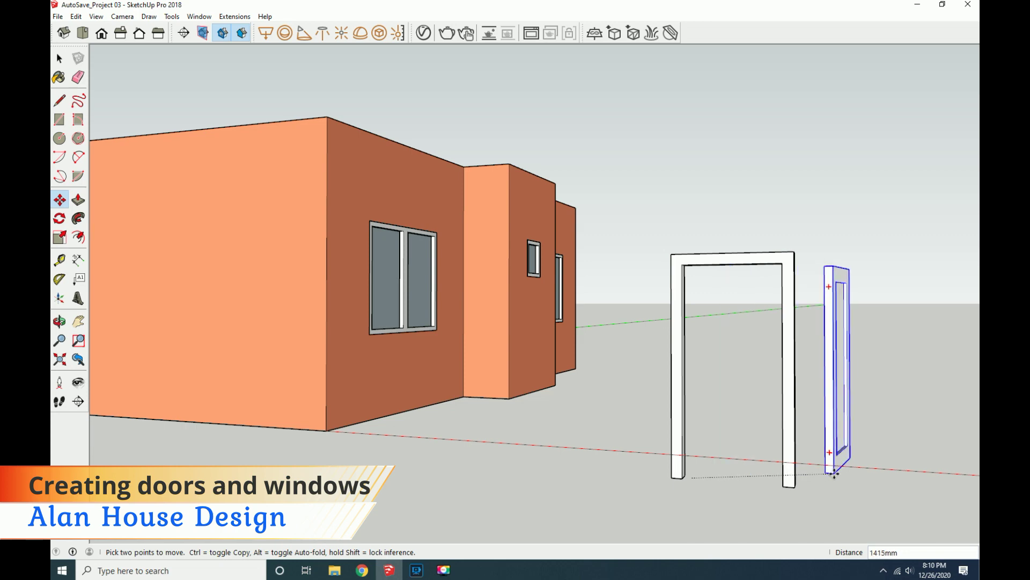
pyautogui.click(868, 486)
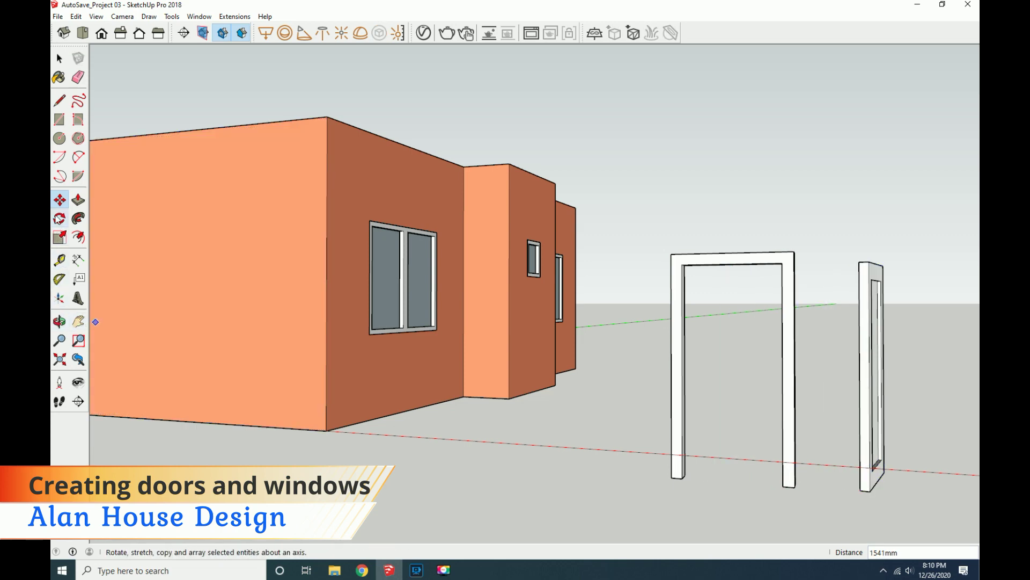
pyautogui.click(59, 218)
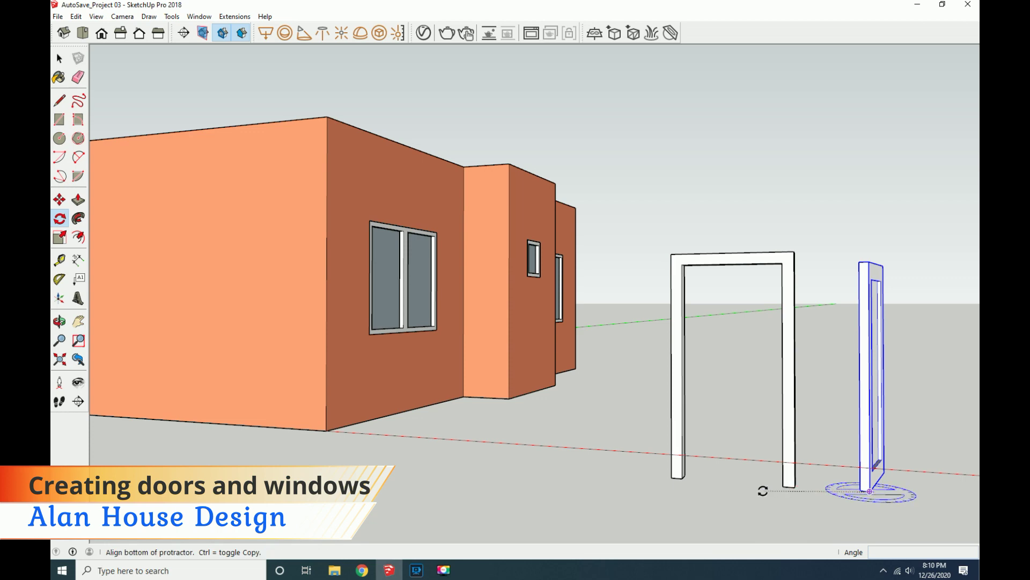
pyautogui.press('h')
pyautogui.moveTo(789, 483)
pyautogui.mouseDown()
pyautogui.moveTo(589, 477)
pyautogui.moveTo(691, 475)
pyautogui.mouseUp()
pyautogui.click(59, 322)
pyautogui.click(57, 222)
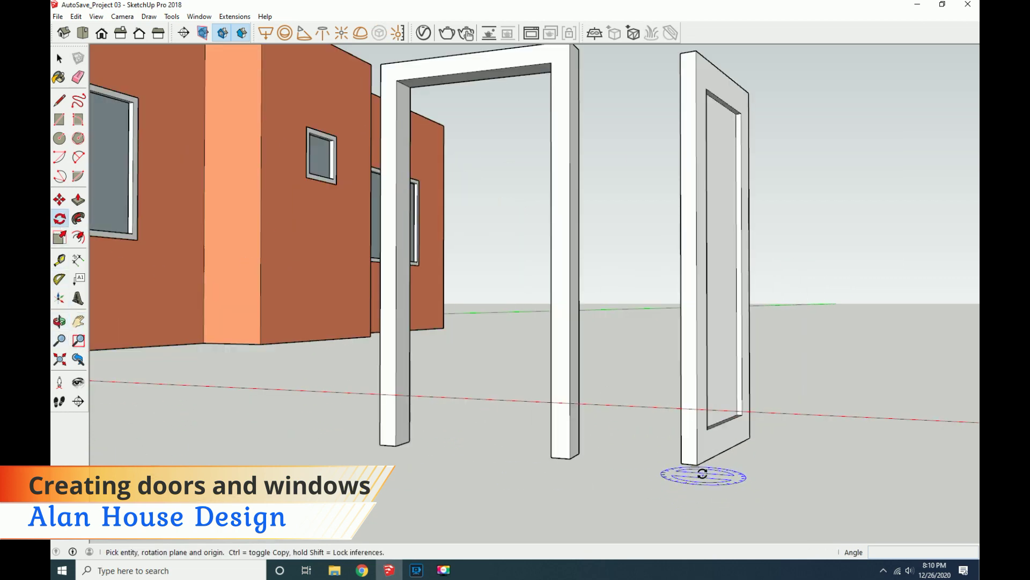
pyautogui.click(696, 465)
pyautogui.click(748, 440)
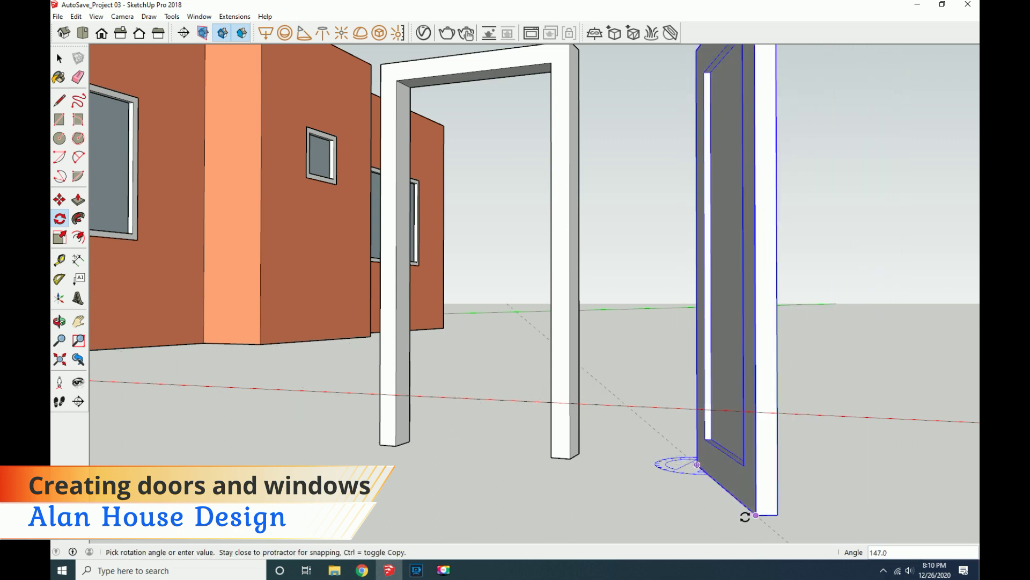
pyautogui.click(697, 516)
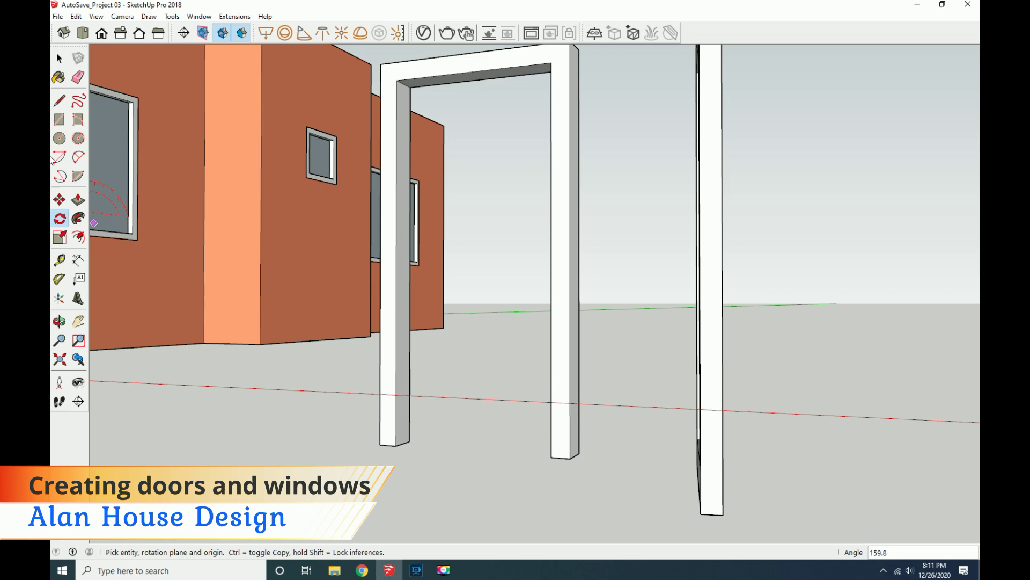
# Move the rotated door leaf inside the frame, snapping it onto the jamb corner.
pyautogui.click(59, 200)
pyautogui.click(722, 514)
pyautogui.click(460, 448)
pyautogui.press('o')
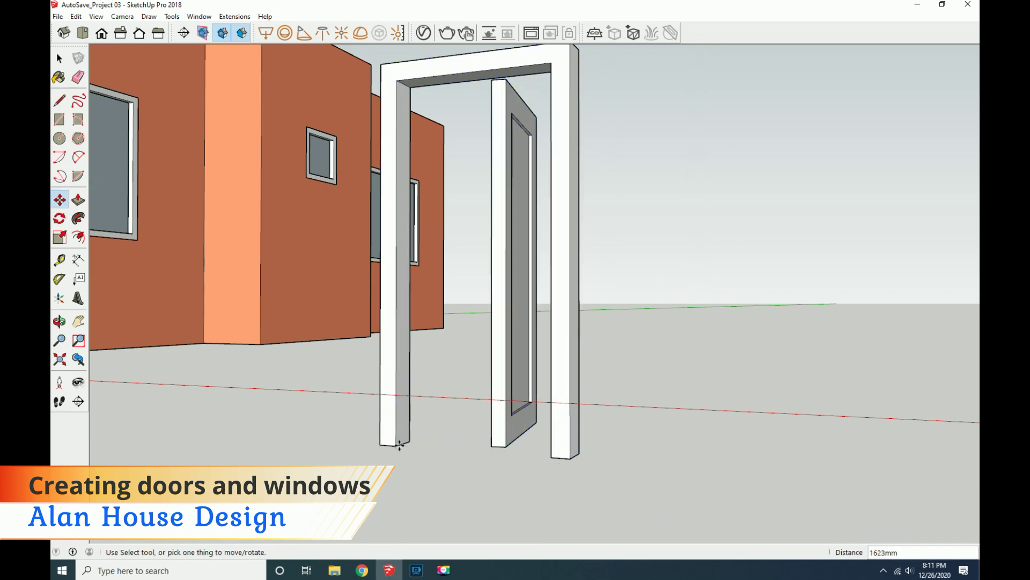
pyautogui.moveTo(460, 448); pyautogui.dragTo(349, 411)
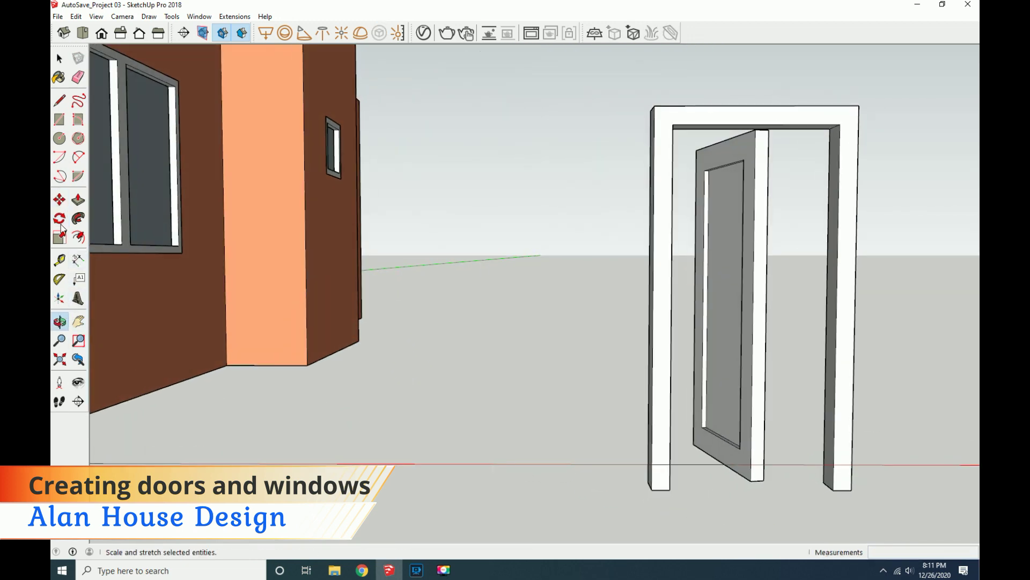
pyautogui.press('m')
pyautogui.scroll(3, 819, 483)
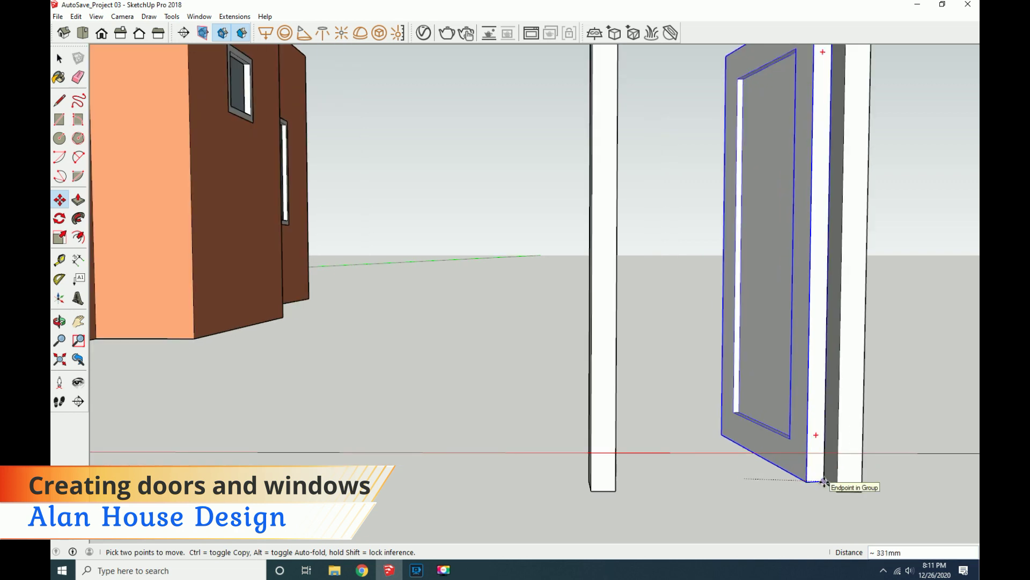
pyautogui.click(823, 482)
pyautogui.scroll(-3, 823, 482)
pyautogui.scroll(-3, 722, 490)
pyautogui.scroll(-2, 514, 423)
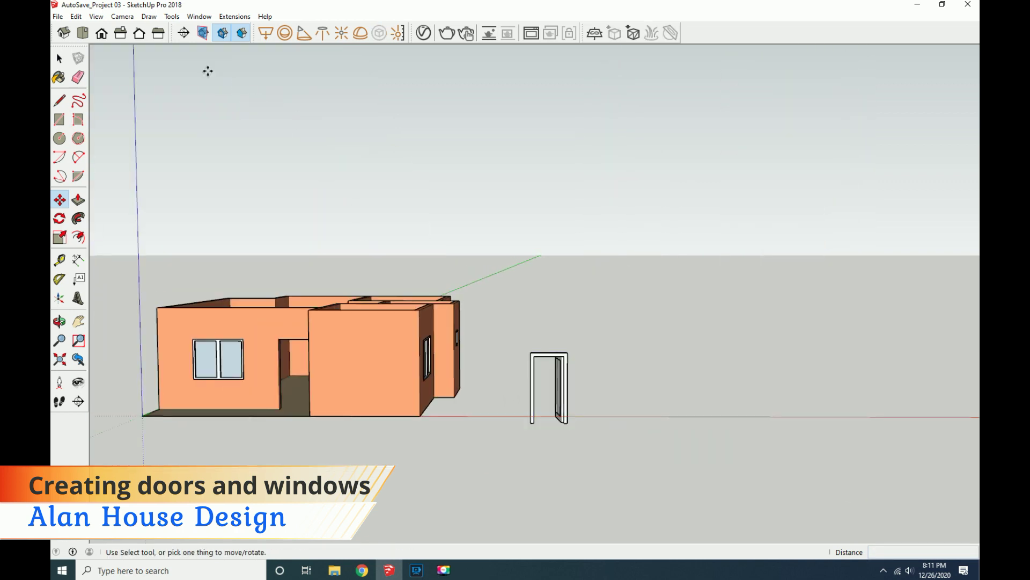
# Show the Default Tray and group the three orange door frames.
pyautogui.click(172, 17)
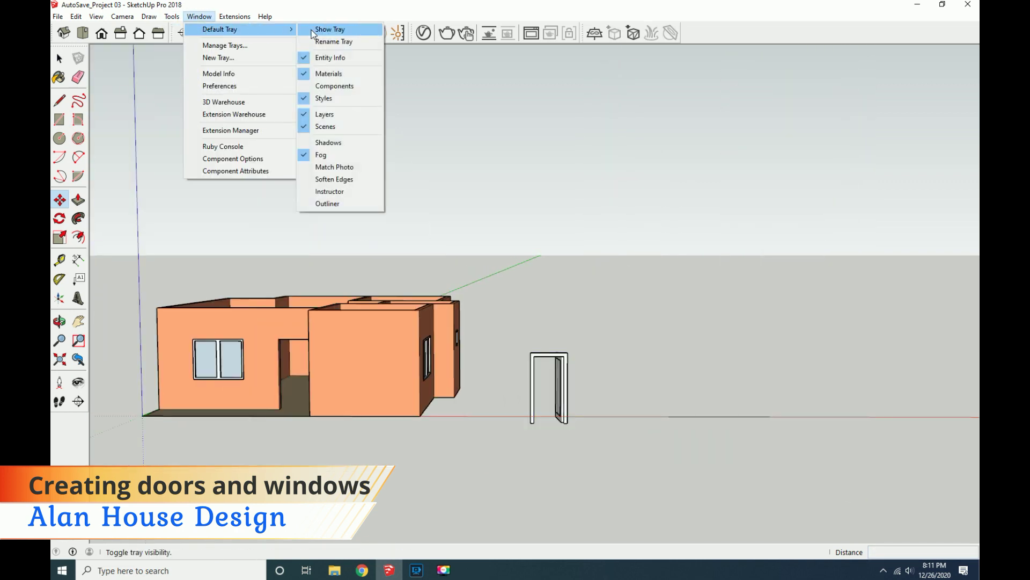
pyautogui.click(313, 30)
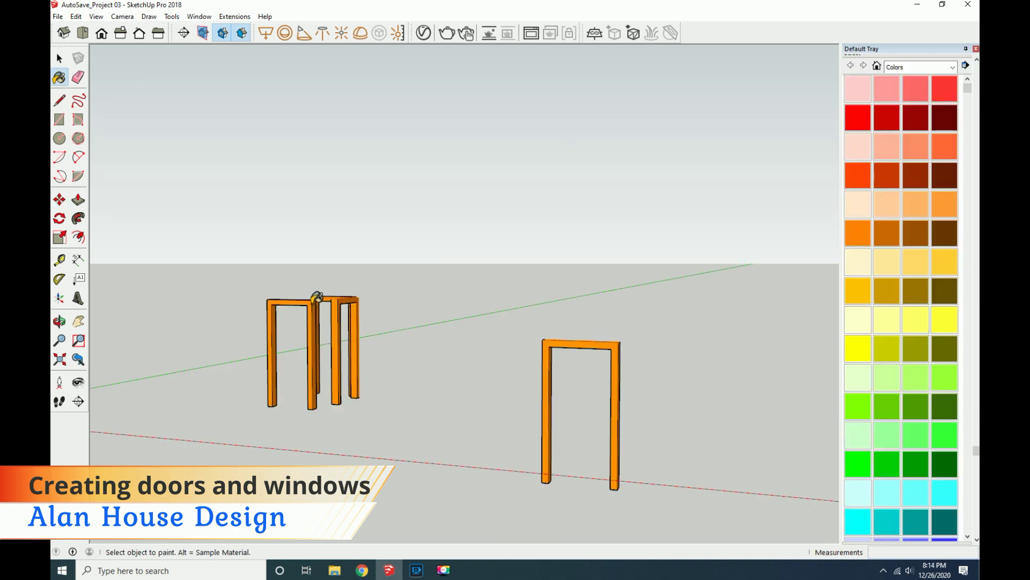
pyautogui.press('space')
pyautogui.moveTo(624, 504); pyautogui.dragTo(325, 333)
pyautogui.rightClick(336, 350)
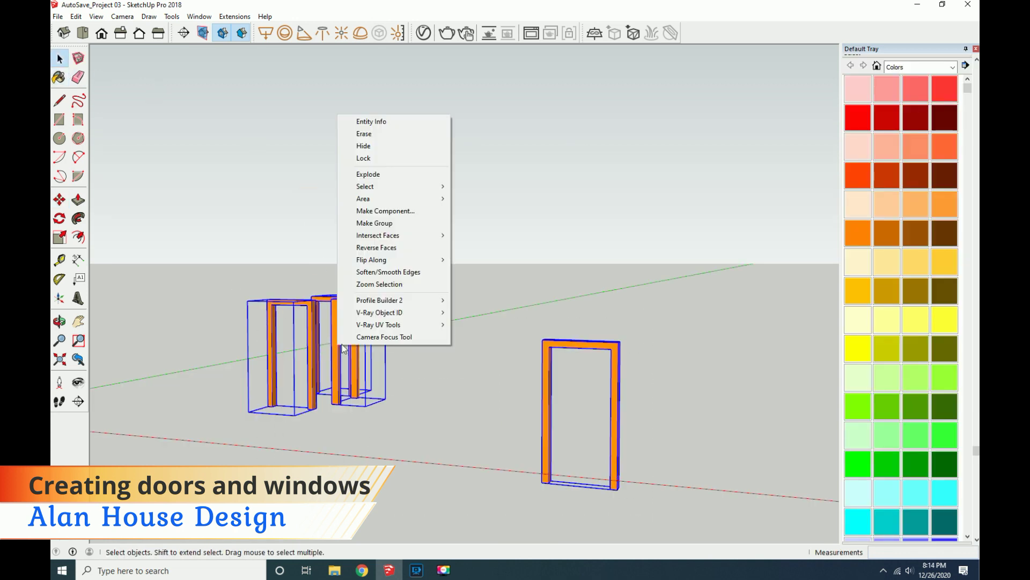
pyautogui.click(375, 222)
pyautogui.click(583, 200)
# Add a diffuse bitmap in the V-Ray Asset Editor, browsing to Downloads > Vray Texture > Wood 1000 x 1000.
pyautogui.click(419, 33)
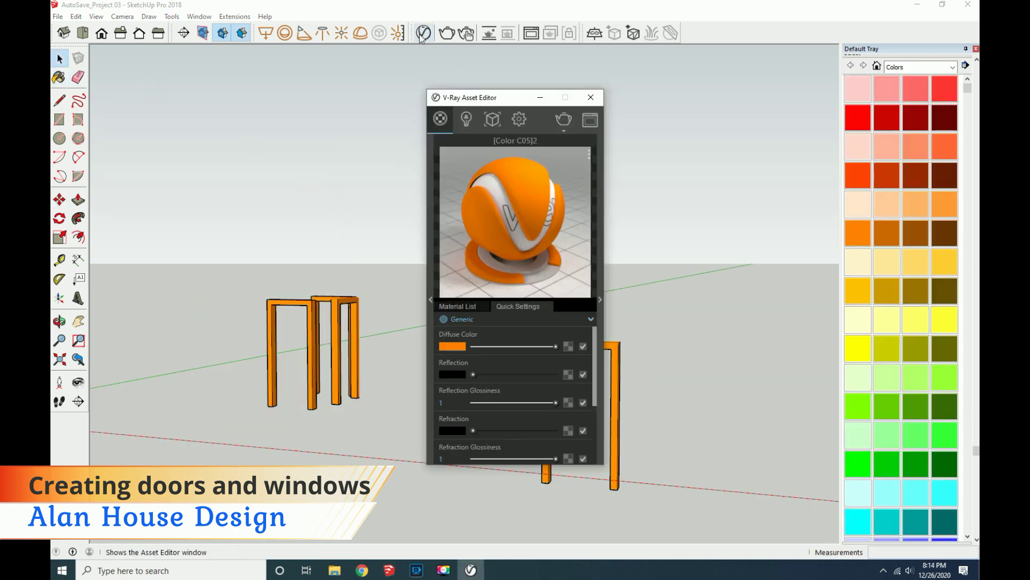
pyautogui.click(560, 130)
pyautogui.click(484, 225)
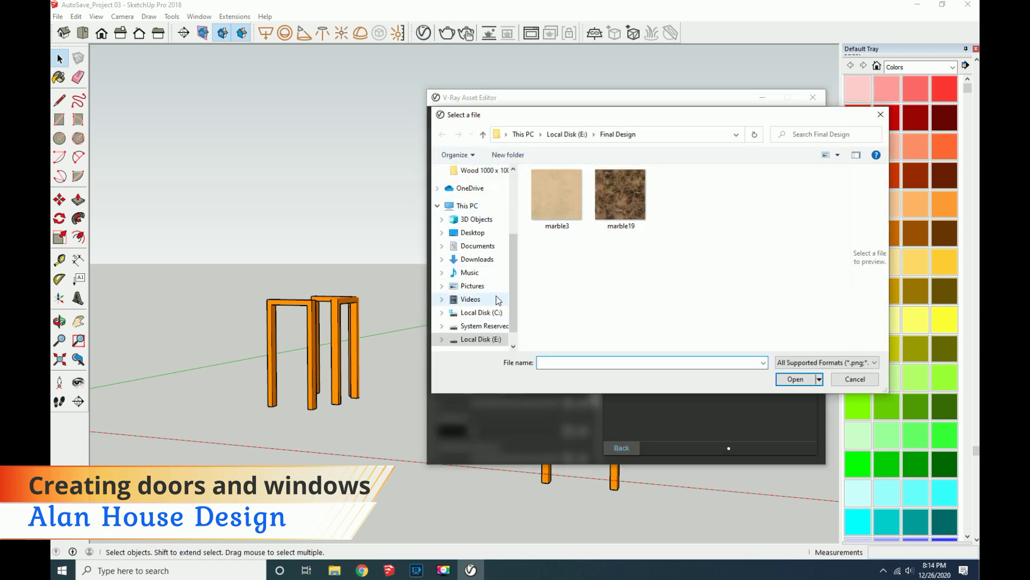
pyautogui.click(476, 259)
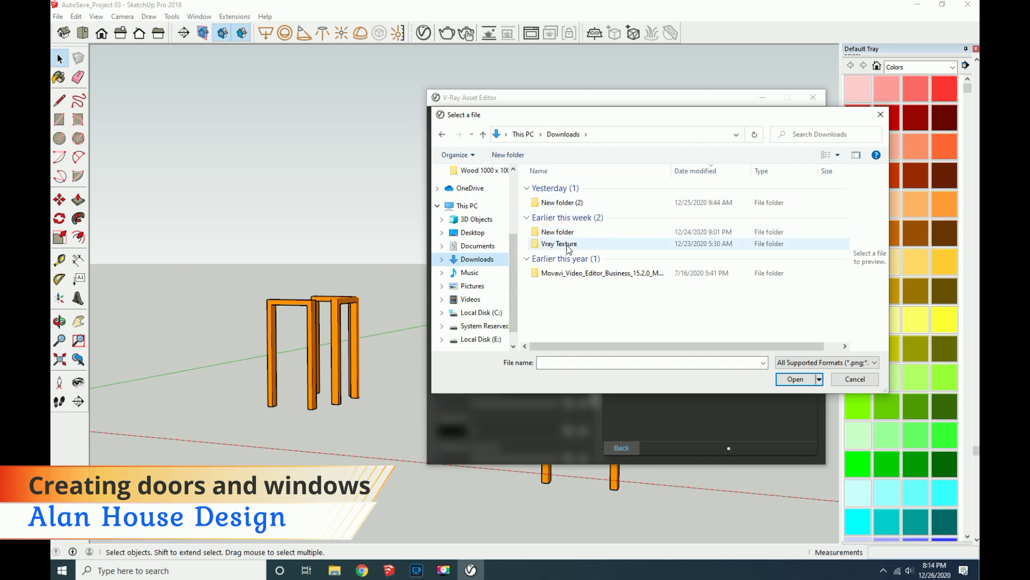
pyautogui.doubleClick(568, 244)
pyautogui.scroll(-2, 570, 281)
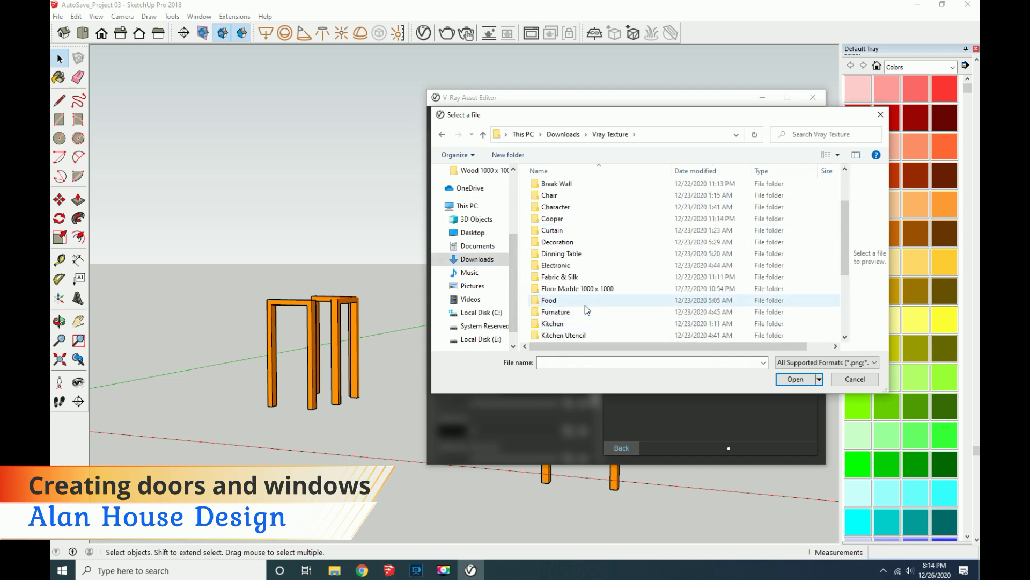
pyautogui.scroll(-4, 585, 304)
pyautogui.doubleClick(585, 309)
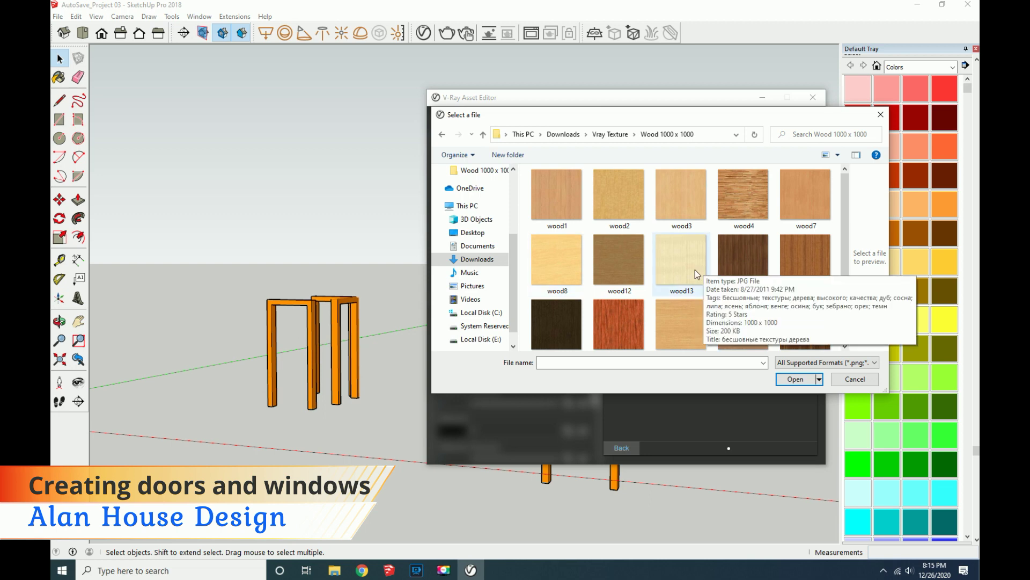
# Load the wood29 texture as the frames' diffuse bitmap and close the V-Ray editor.
pyautogui.scroll(-2, 623, 279)
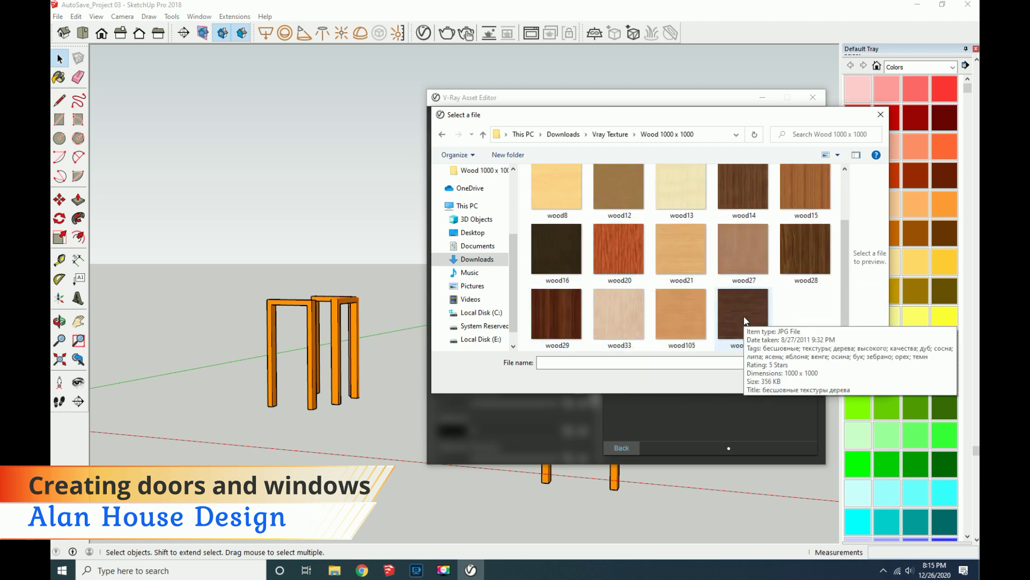
pyautogui.click(556, 314)
pyautogui.click(796, 379)
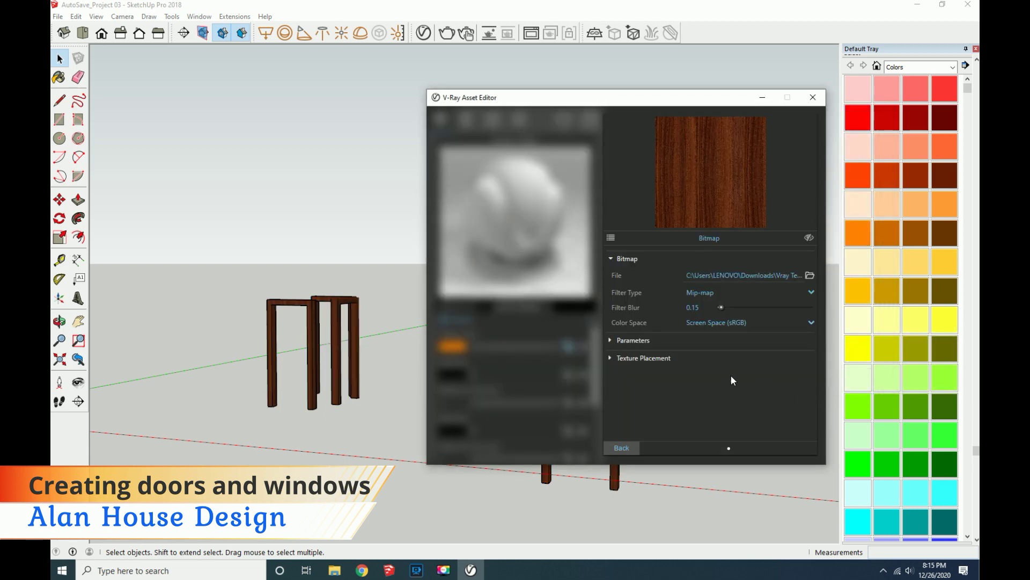
pyautogui.click(623, 452)
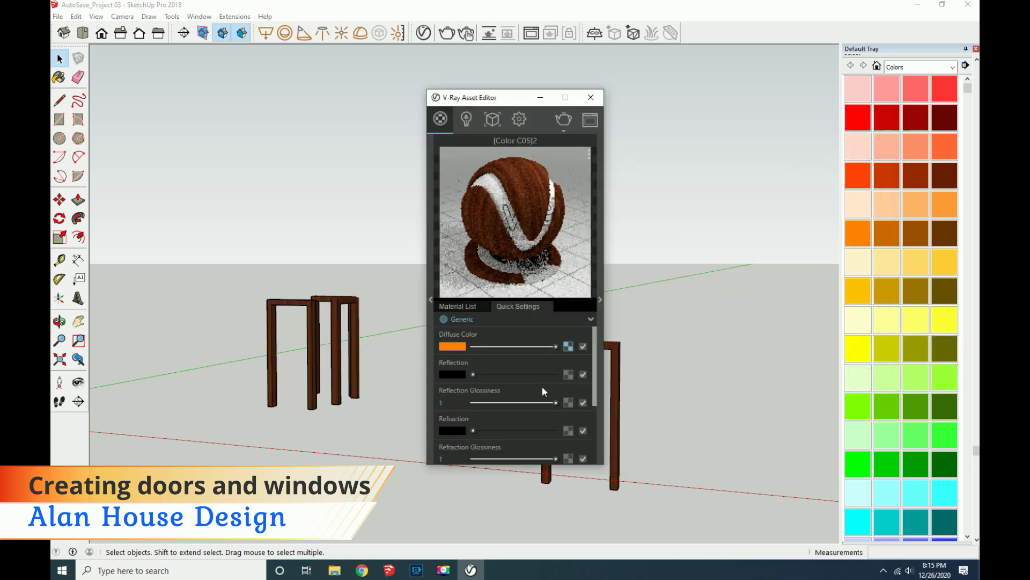
pyautogui.scroll(-1, 663, 432)
pyautogui.scroll(-3, 563, 447)
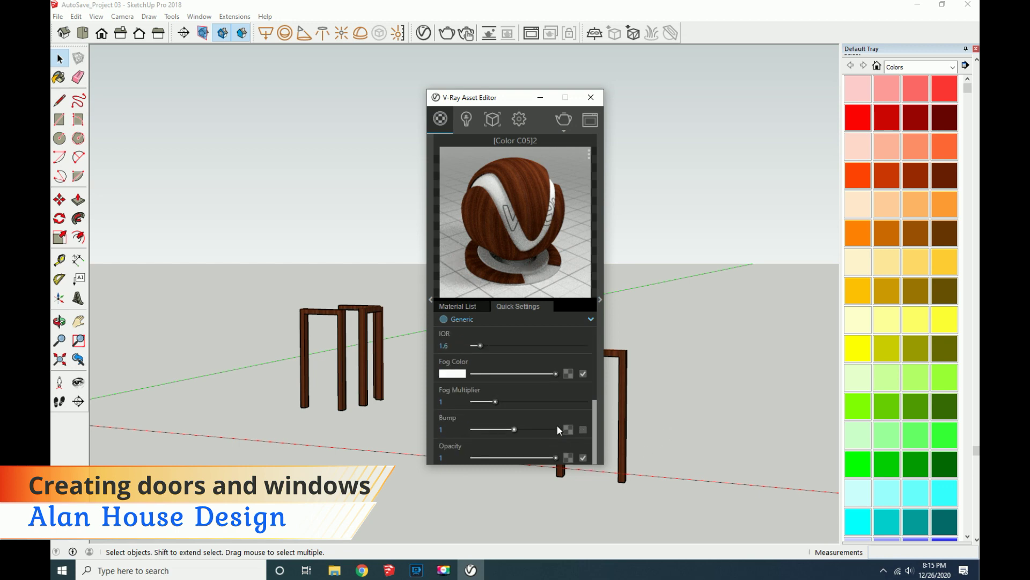
pyautogui.click(593, 99)
pyautogui.scroll(3, 638, 409)
pyautogui.scroll(1, 639, 409)
pyautogui.scroll(-4, 639, 409)
pyautogui.scroll(-2, 633, 402)
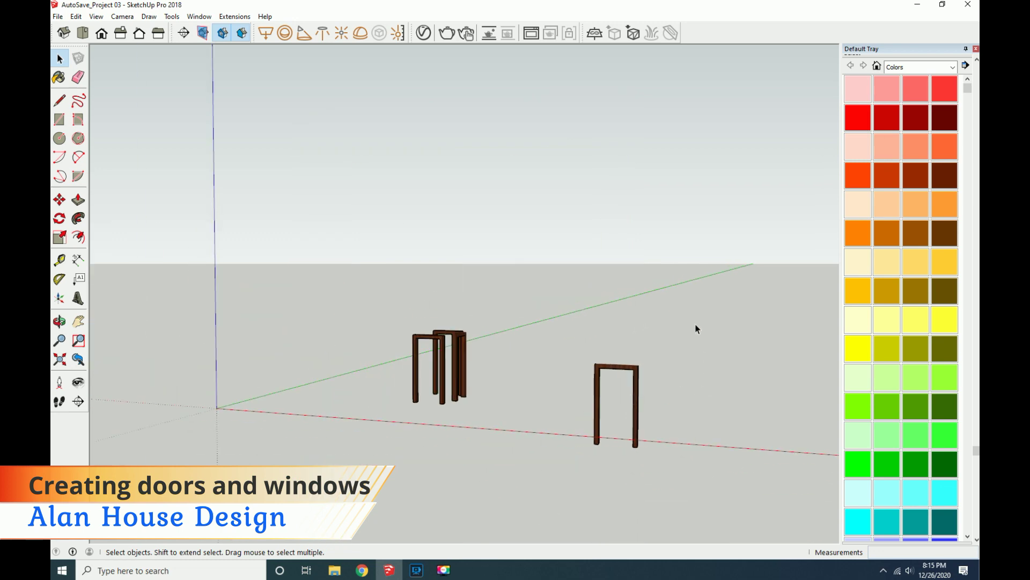
# Hide the Door Jamb layer and show the Door, Floor, Window Frame, Glass Window and Wall layers.
pyautogui.scroll(5, 905, 110)
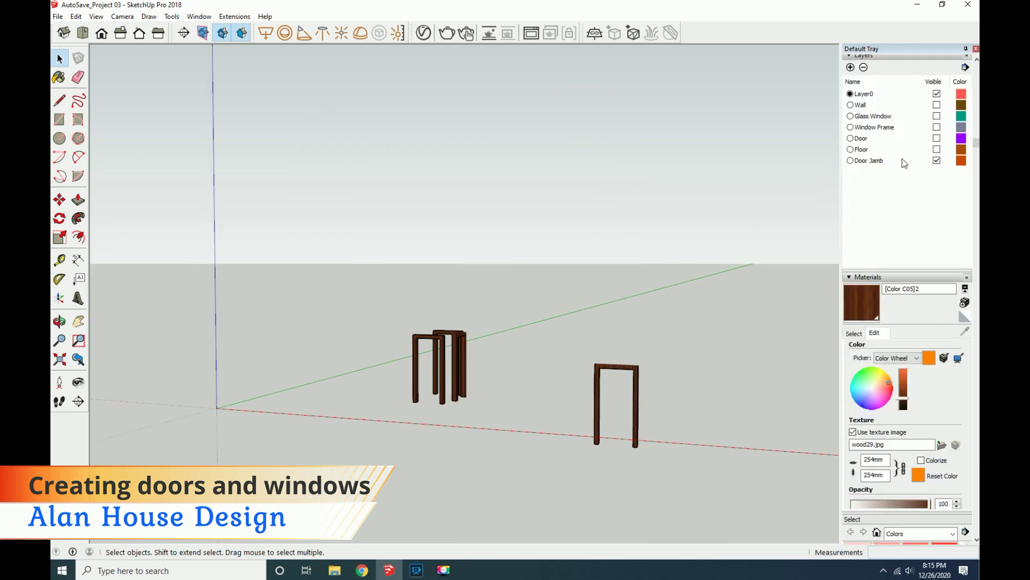
pyautogui.scroll(3, 903, 156)
pyautogui.click(936, 275)
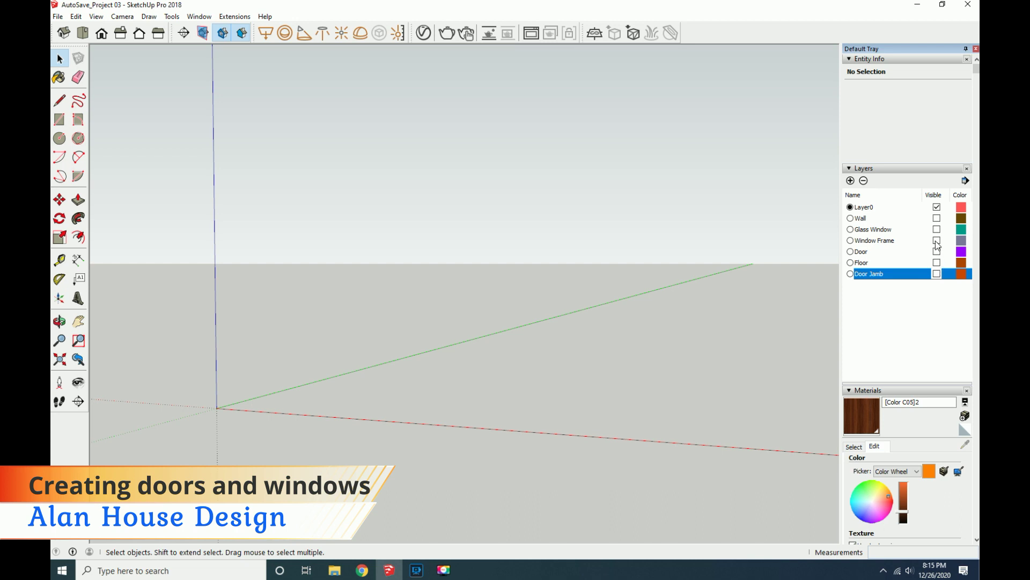
pyautogui.click(936, 251)
pyautogui.scroll(-2, 684, 324)
pyautogui.scroll(2, 685, 321)
pyautogui.scroll(-1, 685, 314)
pyautogui.scroll(-2, 685, 317)
pyautogui.click(936, 263)
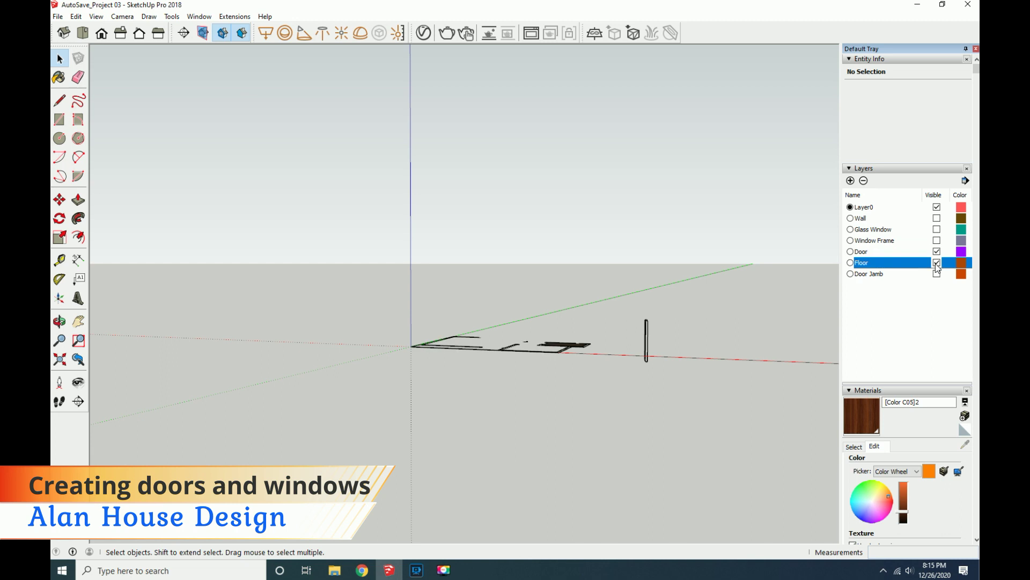
pyautogui.click(936, 240)
pyautogui.click(937, 218)
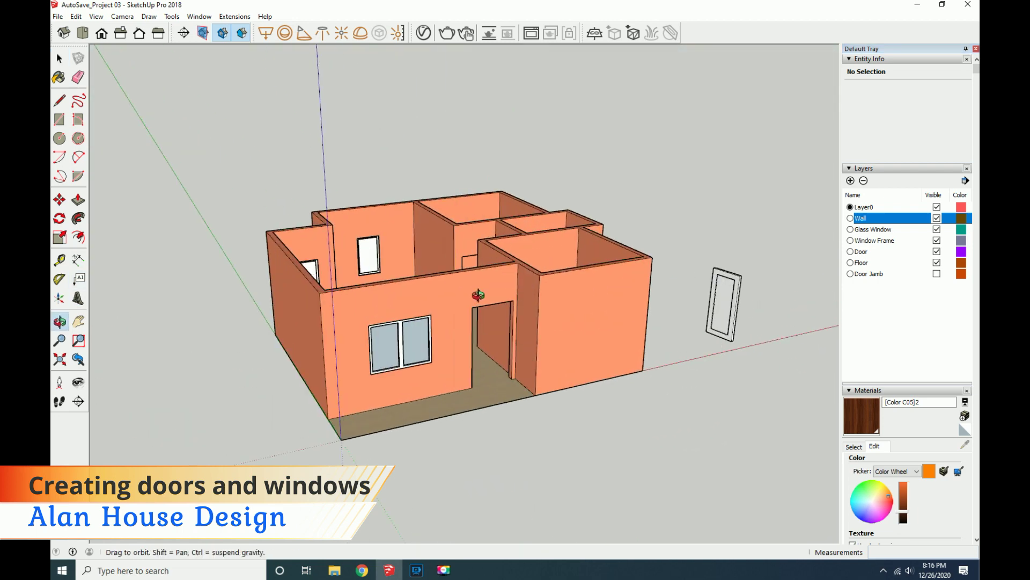
# Turn the Door Jamb layer back on and zoom around the house interior.
pyautogui.moveTo(124, 321); pyautogui.dragTo(826, 344)
pyautogui.click(937, 274)
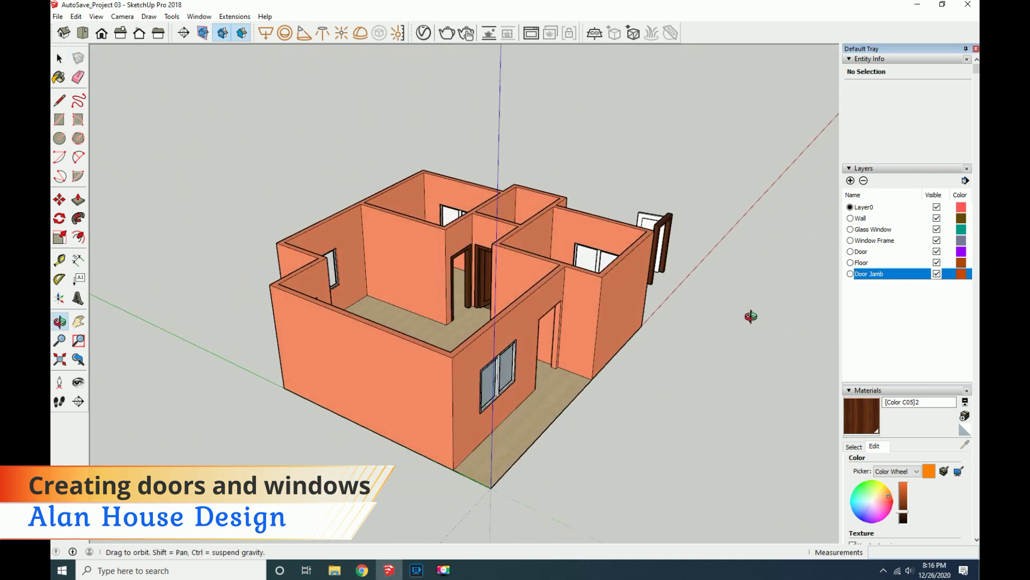
pyautogui.scroll(3, 506, 279)
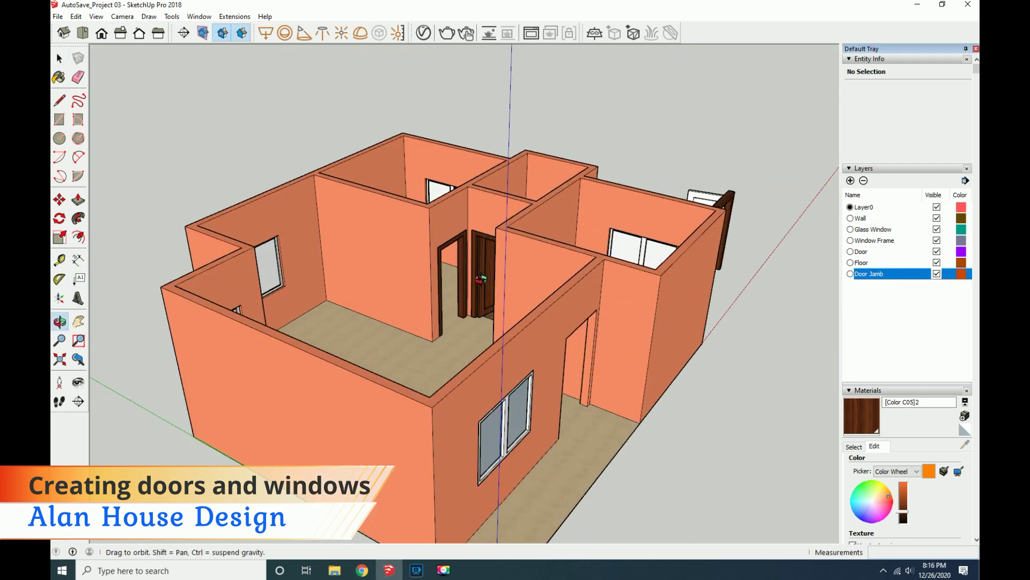
pyautogui.scroll(5, 507, 281)
pyautogui.scroll(4, 508, 287)
pyautogui.scroll(3, 511, 291)
pyautogui.scroll(-1, 510, 291)
pyautogui.scroll(-4, 507, 294)
pyautogui.scroll(-2, 529, 306)
pyautogui.scroll(1, 473, 310)
pyautogui.scroll(2, 473, 311)
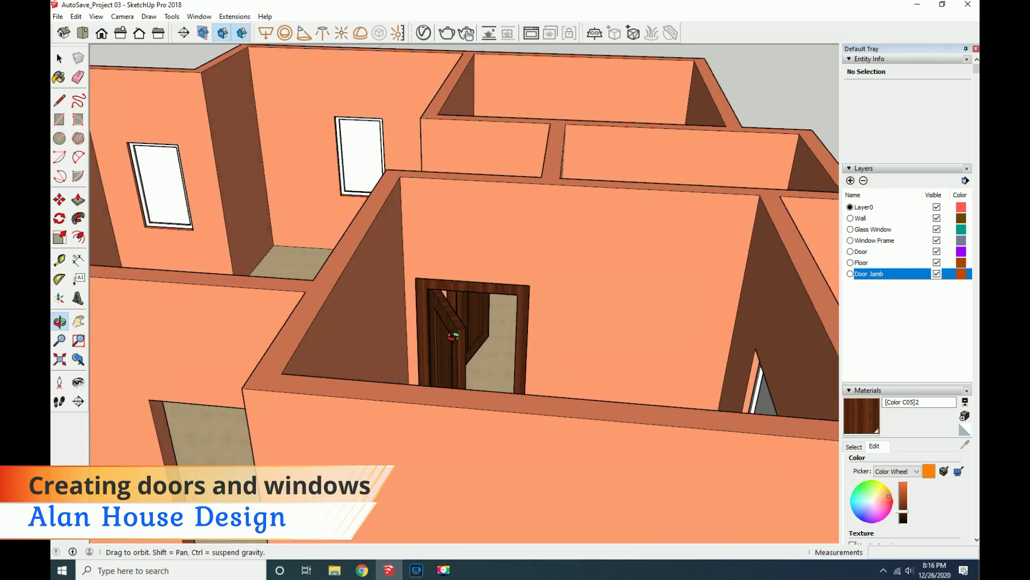
pyautogui.scroll(2, 473, 311)
pyautogui.scroll(-6, 609, 440)
pyautogui.scroll(4, 683, 420)
# Paint the loose door leaf with the light peach Color B02 material.
pyautogui.moveTo(684, 420); pyautogui.dragTo(676, 351)
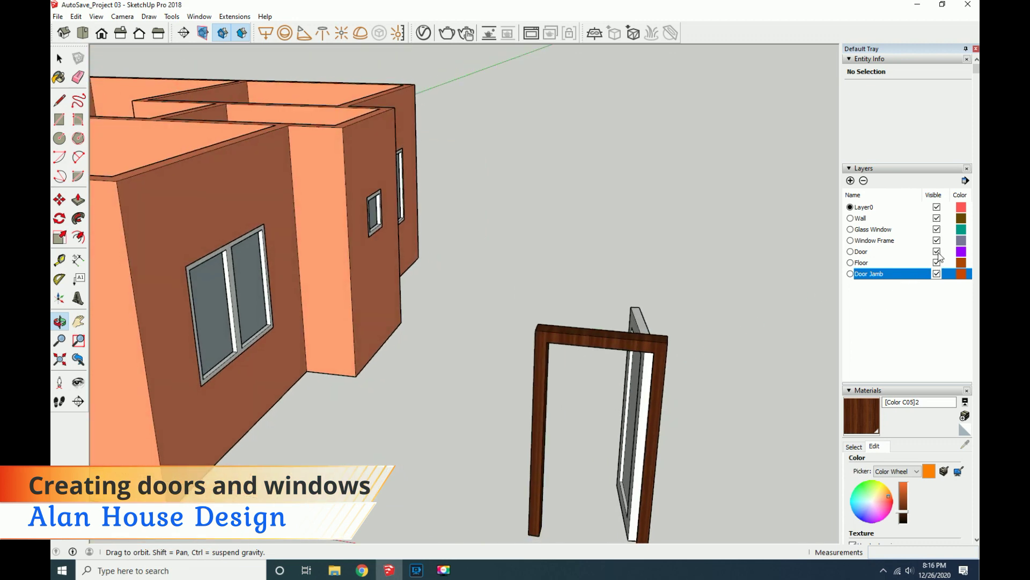
pyautogui.click(937, 252)
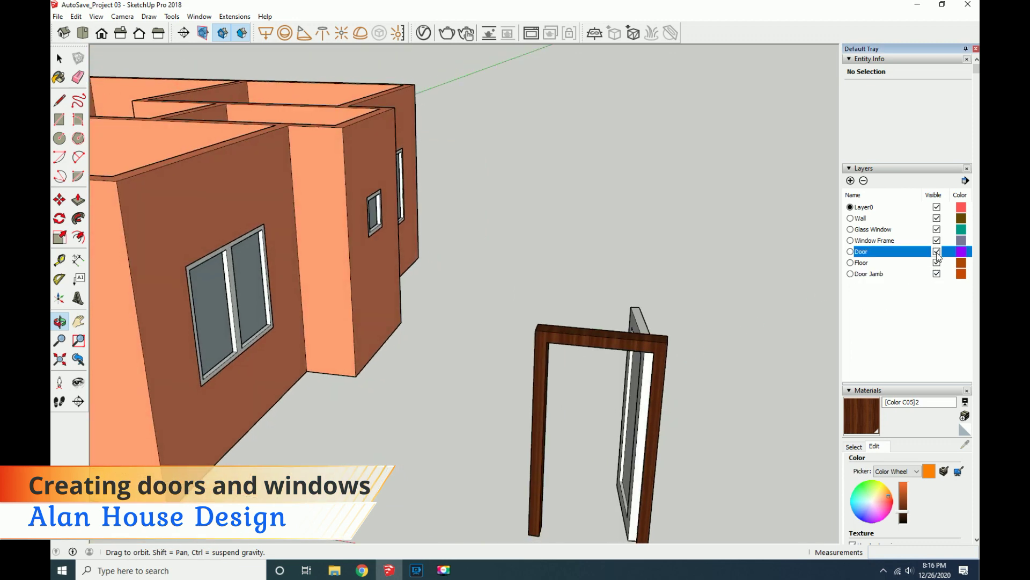
pyautogui.moveTo(748, 402)
pyautogui.mouseDown()
pyautogui.moveTo(745, 373)
pyautogui.moveTo(682, 338)
pyautogui.mouseUp()
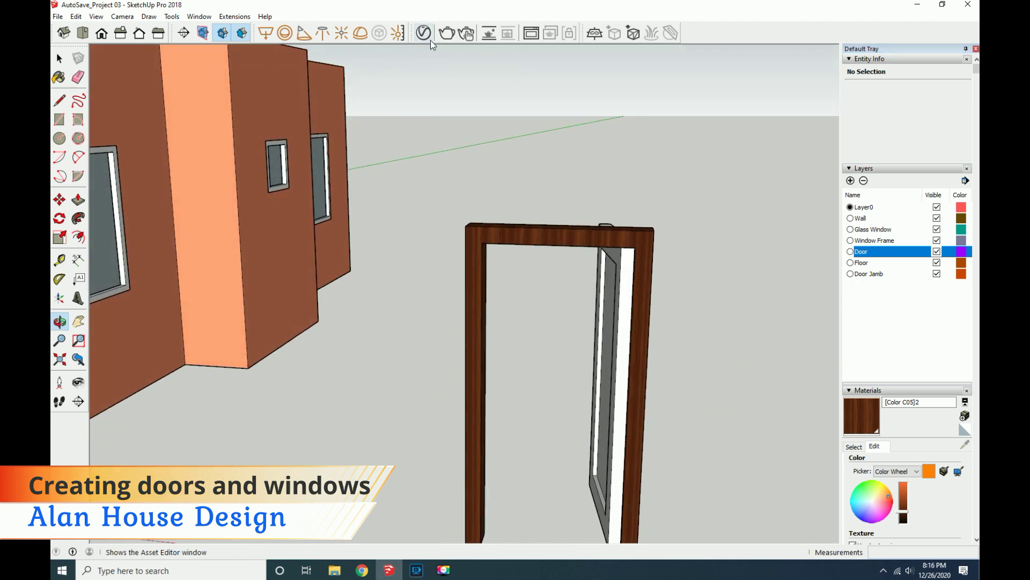
pyautogui.scroll(-5, 878, 439)
pyautogui.click(883, 466)
pyautogui.click(617, 384)
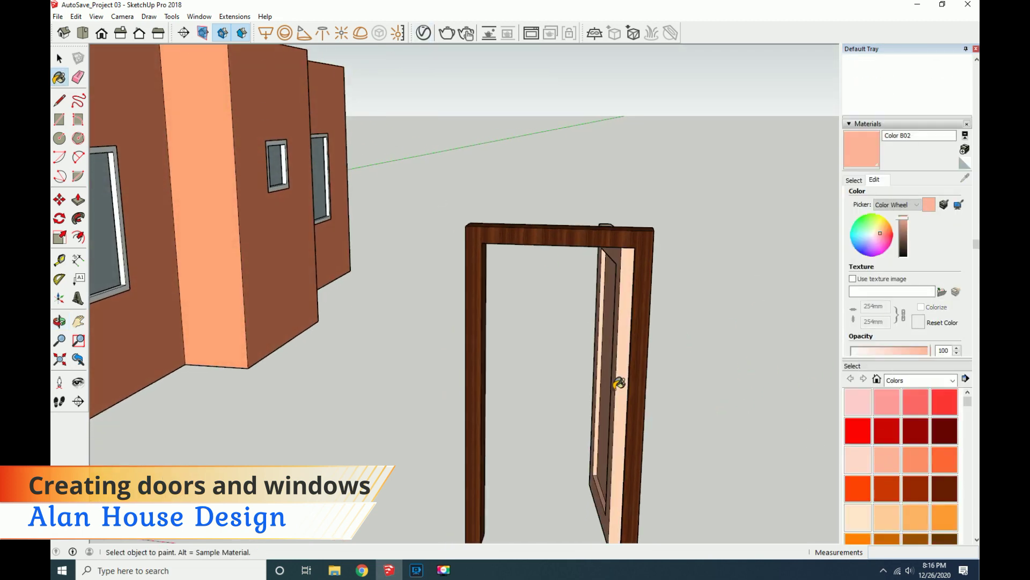
# Load wood1 from the Wood folder as Color B02's Diffuse bitmap texture in V-Ray Asset Editor.
pyautogui.click(423, 33)
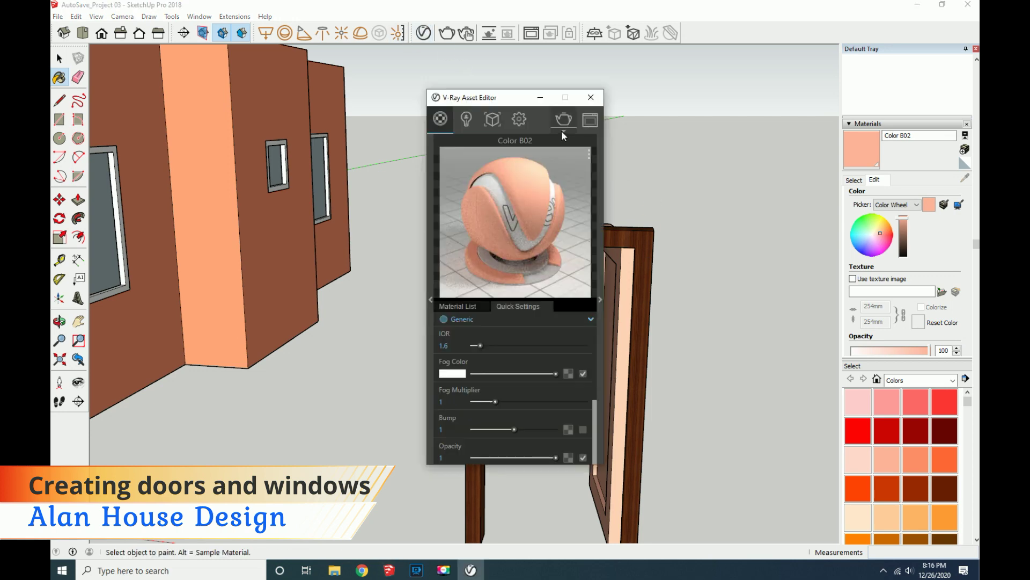
pyautogui.scroll(3, 537, 376)
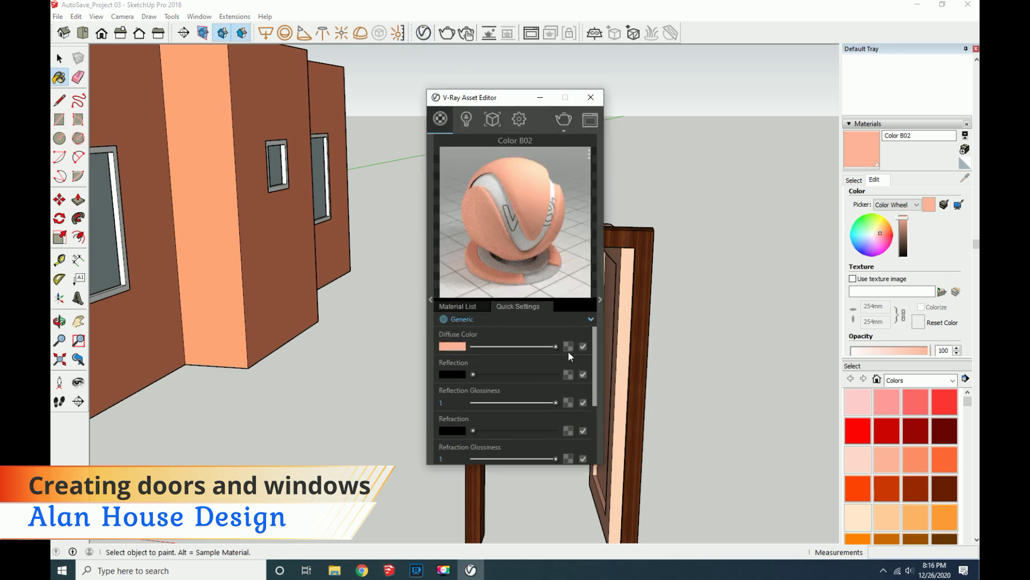
pyautogui.click(568, 346)
pyautogui.click(501, 256)
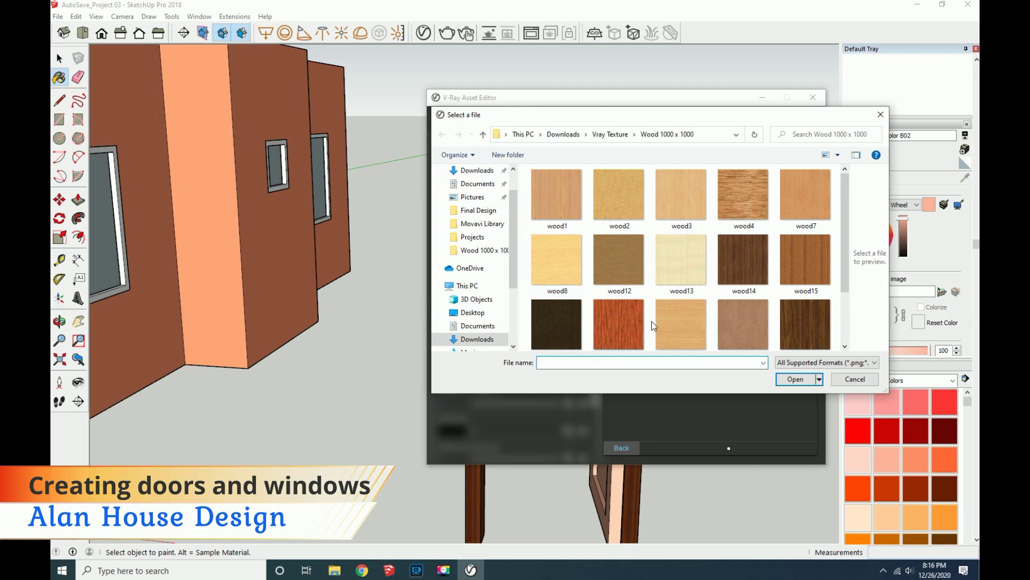
pyautogui.scroll(-2, 653, 325)
pyautogui.click(687, 322)
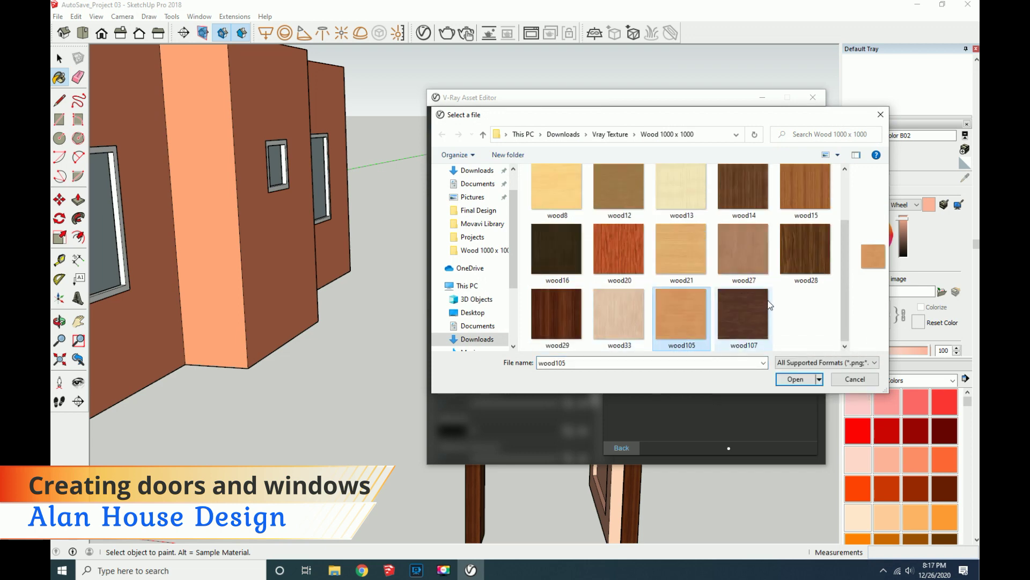
pyautogui.scroll(2, 691, 297)
pyautogui.click(574, 215)
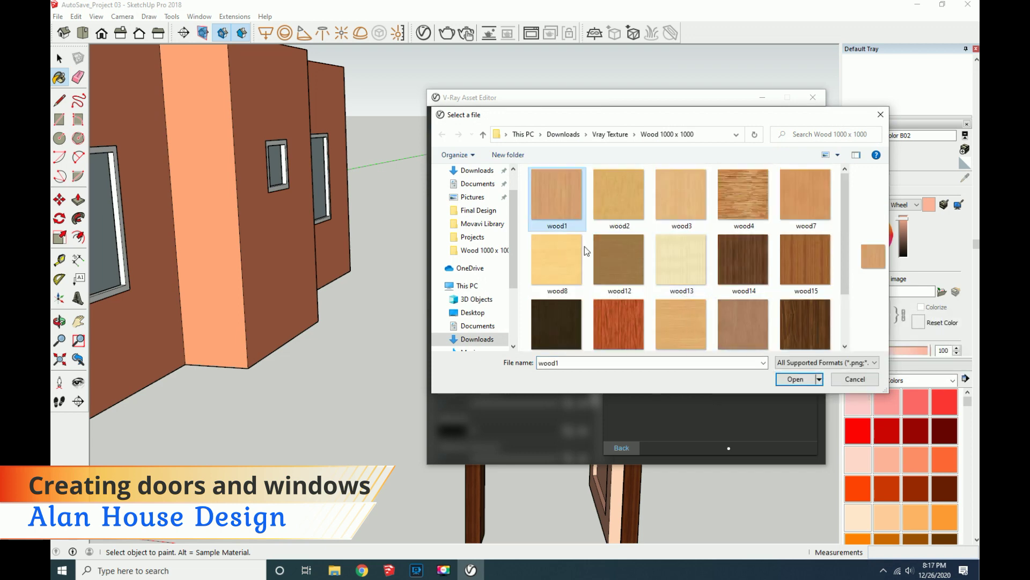
pyautogui.click(795, 379)
pyautogui.click(622, 447)
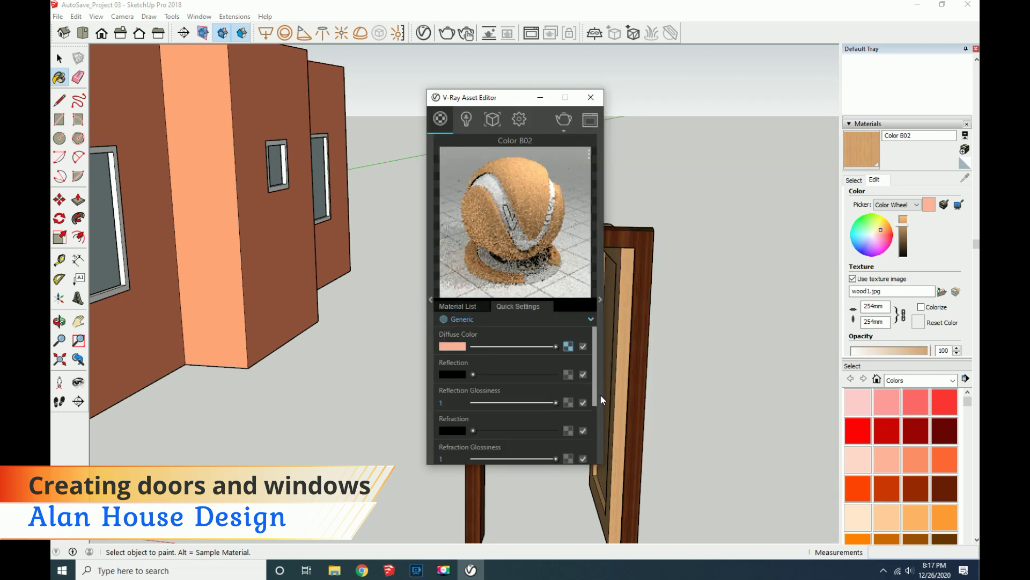
pyautogui.click(590, 104)
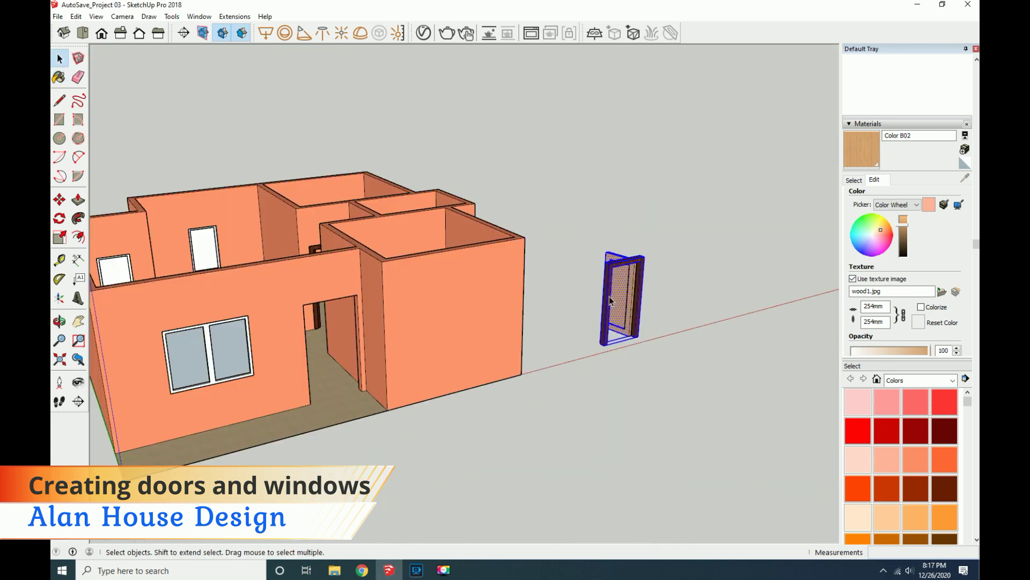
# Make the wooden door leaf into a group.
pyautogui.rightClick(610, 300)
pyautogui.click(622, 405)
pyautogui.click(563, 355)
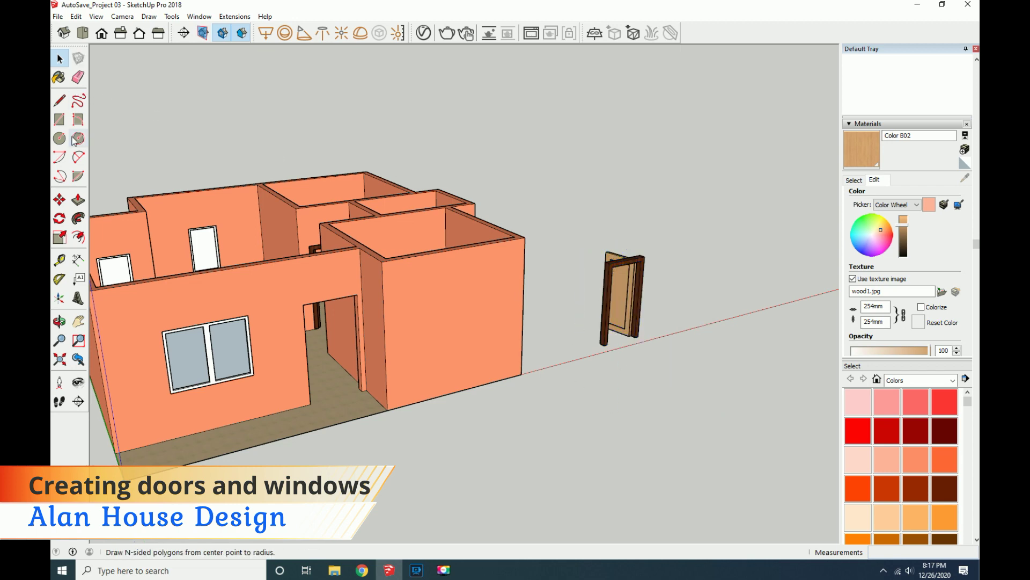
pyautogui.scroll(-3, 545, 281)
pyautogui.moveTo(545, 280); pyautogui.dragTo(534, 281, button='middle')
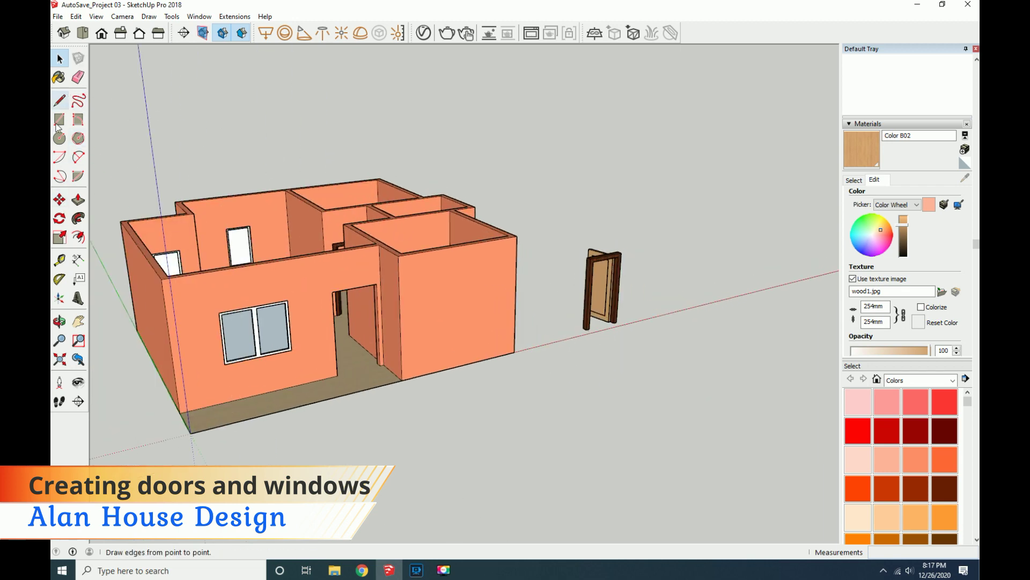
# Rotate the door group with Move so it faces the other way.
pyautogui.click(59, 199)
pyautogui.scroll(2, 589, 272)
pyautogui.click(589, 257)
pyautogui.scroll(2, 322, 301)
pyautogui.press('b')
pyautogui.press('space')
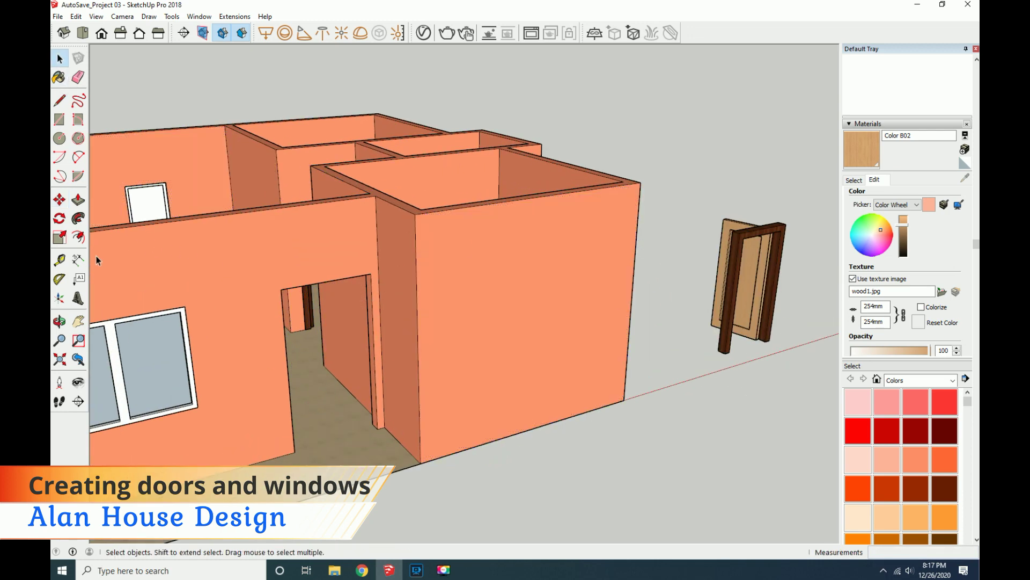
# Orbit around the house exterior to inspect the door group and frame.
pyautogui.click(60, 321)
pyautogui.moveTo(598, 375)
pyautogui.mouseDown()
pyautogui.moveTo(375, 301)
pyautogui.moveTo(567, 388)
pyautogui.mouseUp()
pyautogui.click(59, 59)
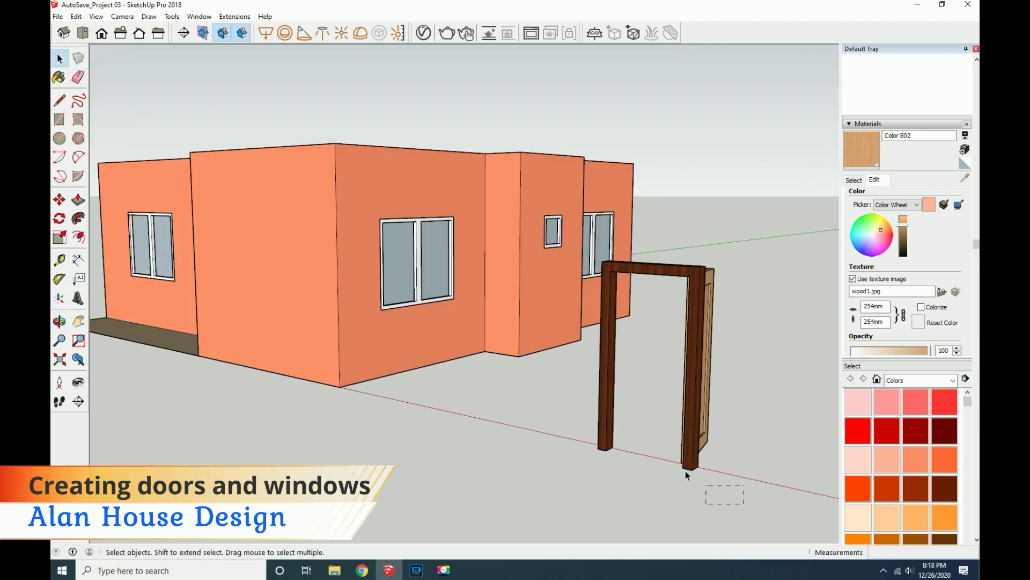
pyautogui.moveTo(608, 273); pyautogui.dragTo(609, 274)
pyautogui.click(573, 390)
pyautogui.click(60, 236)
pyautogui.press('space')
pyautogui.click(60, 321)
pyautogui.moveTo(343, 418)
pyautogui.mouseDown()
pyautogui.moveTo(467, 460)
pyautogui.moveTo(464, 431)
pyautogui.mouseUp()
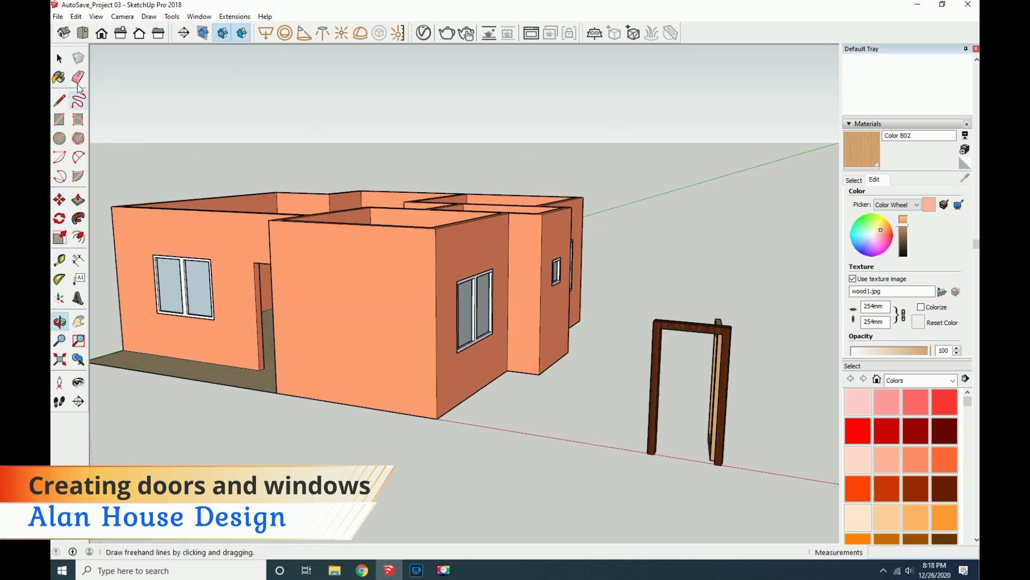
pyautogui.press('space')
# Move the door frame into the wall's doorway, then select the house walls.
pyautogui.click(665, 330)
pyautogui.rightClick(664, 328)
pyautogui.click(612, 424)
pyautogui.click(615, 468)
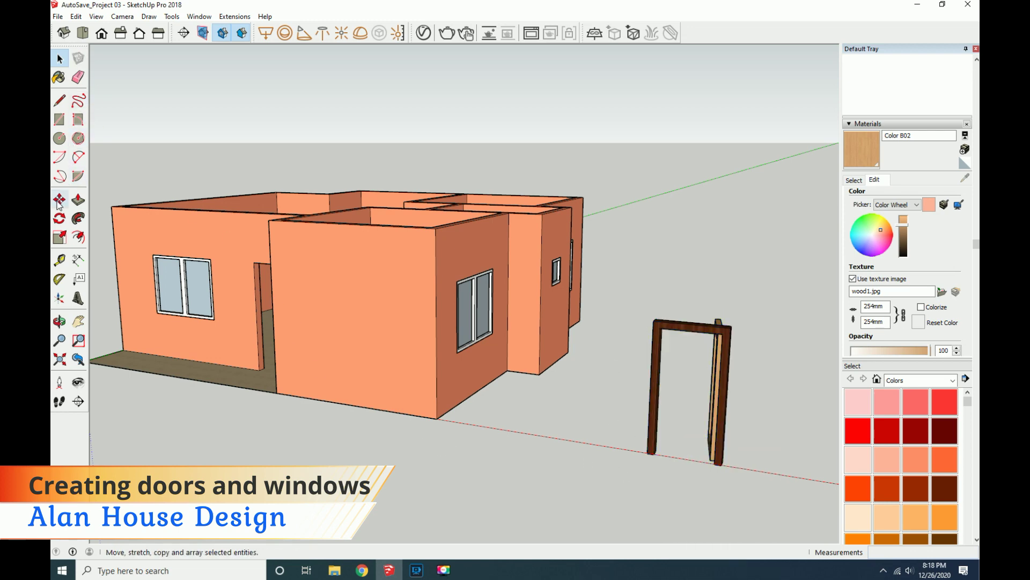
pyautogui.click(60, 200)
pyautogui.click(654, 321)
pyautogui.scroll(5, 267, 242)
pyautogui.click(266, 242)
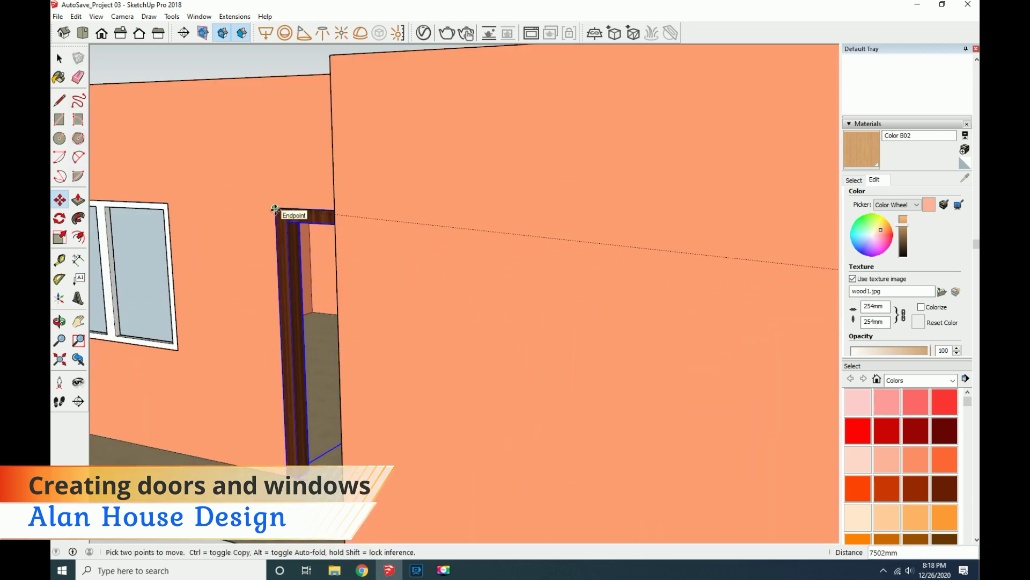
pyautogui.scroll(-5, 269, 247)
pyautogui.scroll(-3, 575, 451)
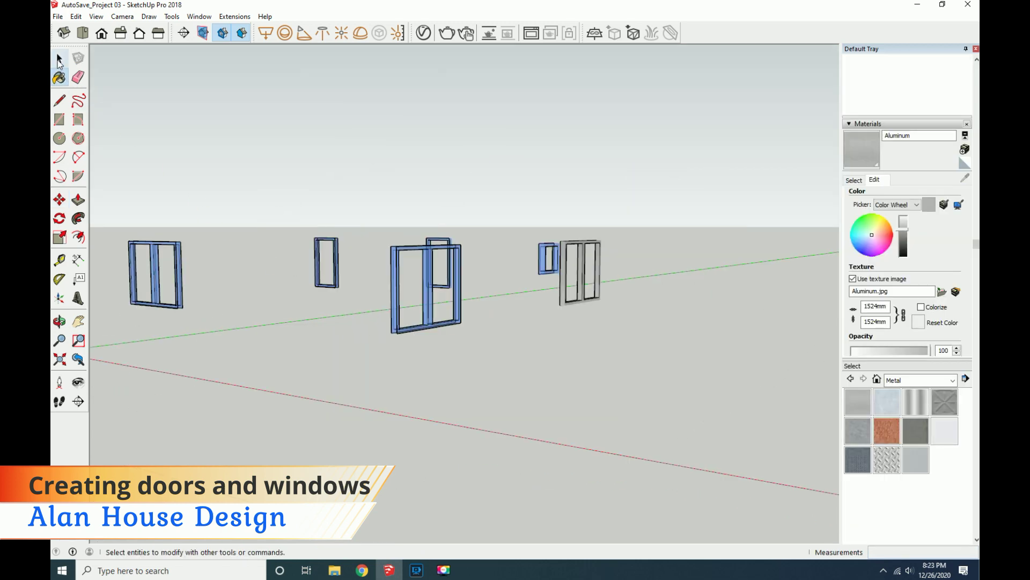
pyautogui.click(59, 59)
pyautogui.moveTo(686, 402); pyautogui.dragTo(169, 252)
# Hide the selected walls and load the Aluminum material.
pyautogui.rightClick(413, 327)
pyautogui.click(462, 391)
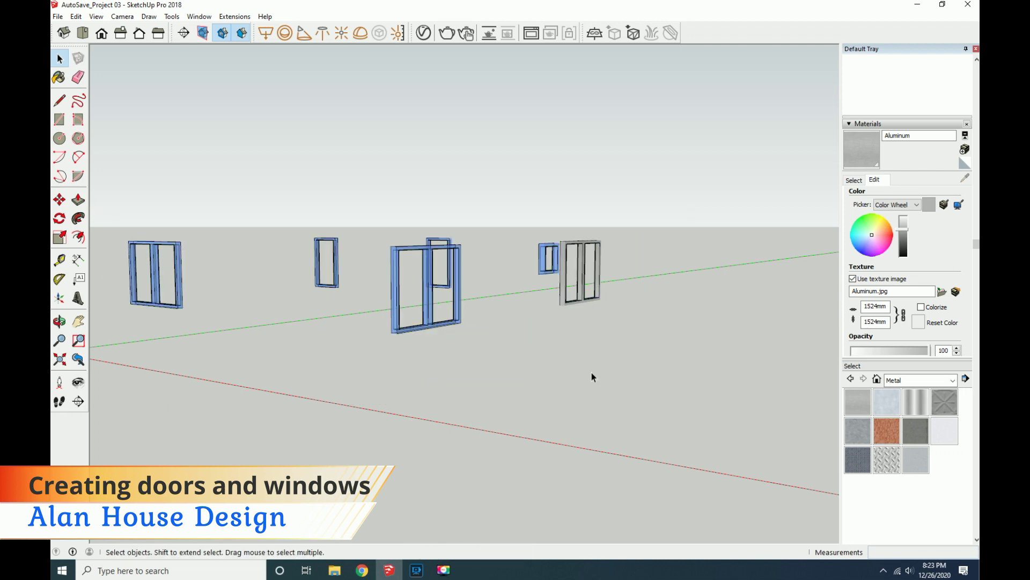
pyautogui.click(863, 416)
pyautogui.scroll(2, 425, 299)
pyautogui.scroll(5, 542, 444)
pyautogui.scroll(-1, 547, 428)
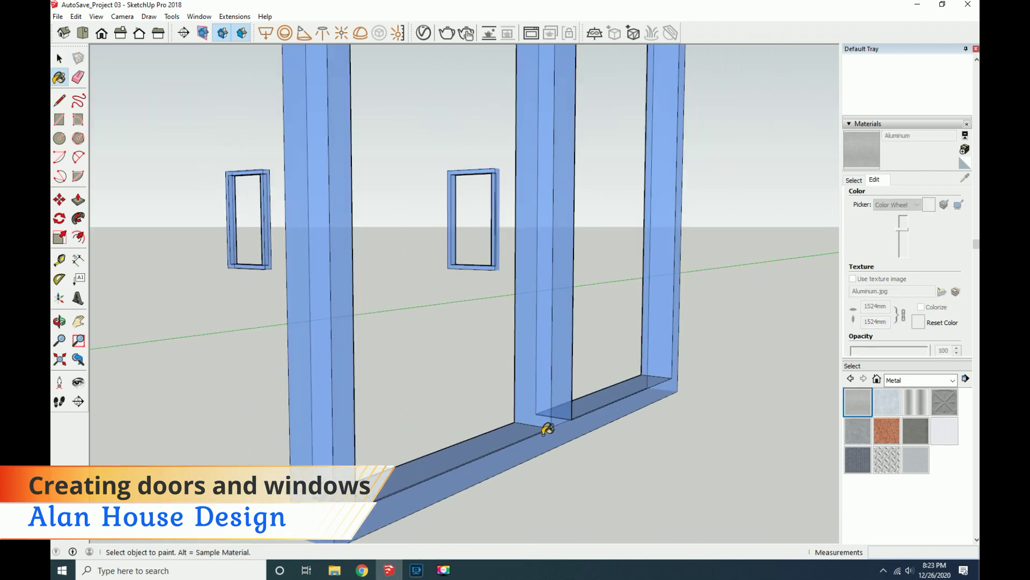
pyautogui.scroll(-1, 493, 460)
# Paint the door frame's front, inner bottom, middle bar and side faces Aluminum.
pyautogui.click(495, 460)
pyautogui.click(511, 434)
pyautogui.click(535, 404)
pyautogui.click(585, 403)
pyautogui.click(634, 359)
pyautogui.click(398, 404)
pyautogui.scroll(-5, 299, 372)
pyautogui.scroll(-2, 179, 365)
pyautogui.scroll(2, 236, 354)
# Group the selected window frame and reselect the Aluminum material.
pyautogui.press('space')
pyautogui.rightClick(256, 339)
pyautogui.click(263, 428)
pyautogui.scroll(2, 391, 395)
pyautogui.scroll(1, 391, 395)
pyautogui.click(850, 406)
pyautogui.scroll(-1, 230, 385)
pyautogui.scroll(-2, 192, 375)
pyautogui.scroll(-1, 166, 361)
pyautogui.scroll(2, 131, 300)
pyautogui.scroll(2, 132, 298)
pyautogui.scroll(-2, 193, 295)
pyautogui.press('space')
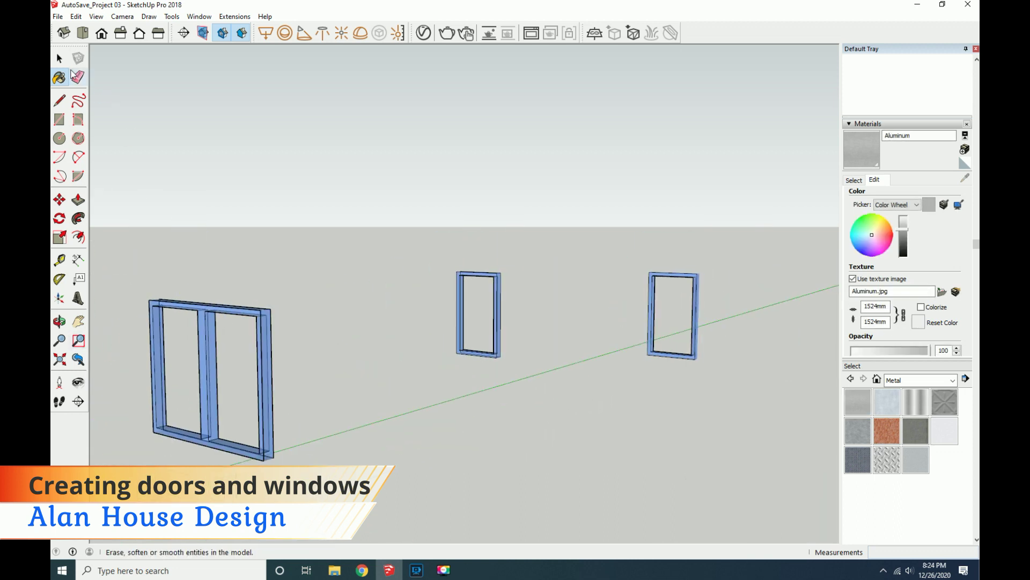
# Explode the left door frame group and paint its front face and window jambs Aluminum.
pyautogui.rightClick(202, 335)
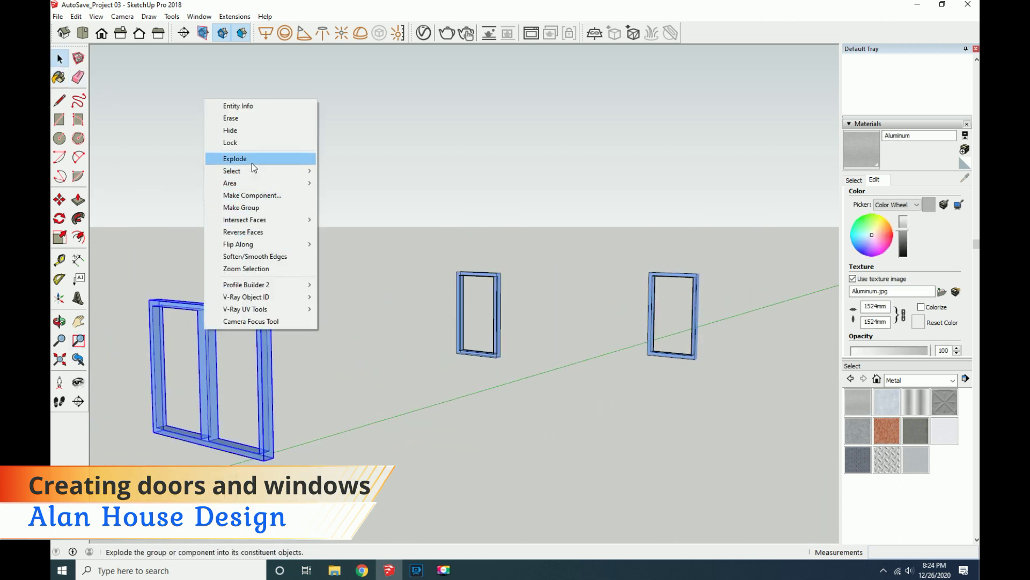
pyautogui.click(247, 161)
pyautogui.click(858, 401)
pyautogui.scroll(1, 226, 424)
pyautogui.click(230, 425)
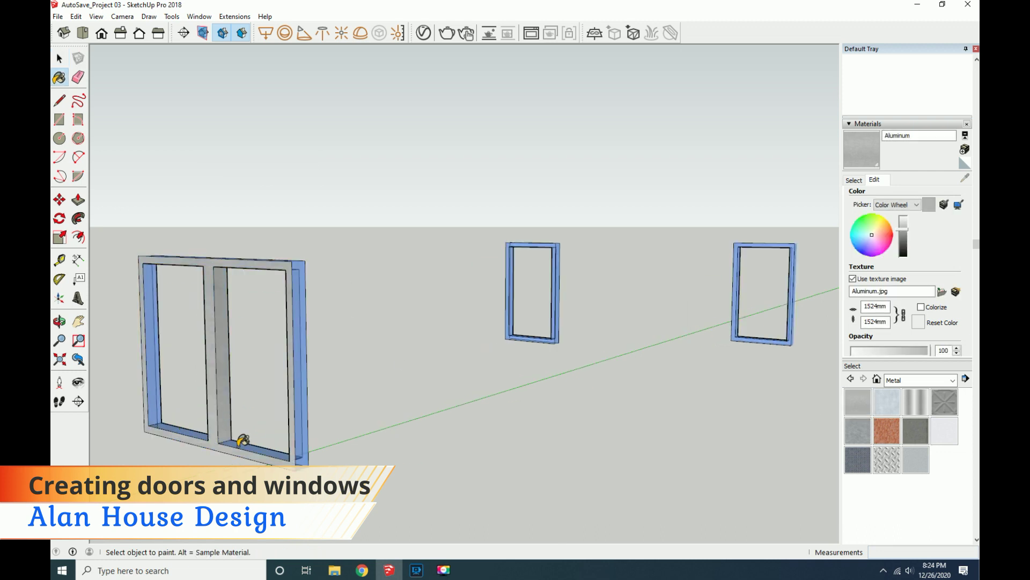
pyautogui.scroll(2, 154, 401)
pyautogui.click(160, 412)
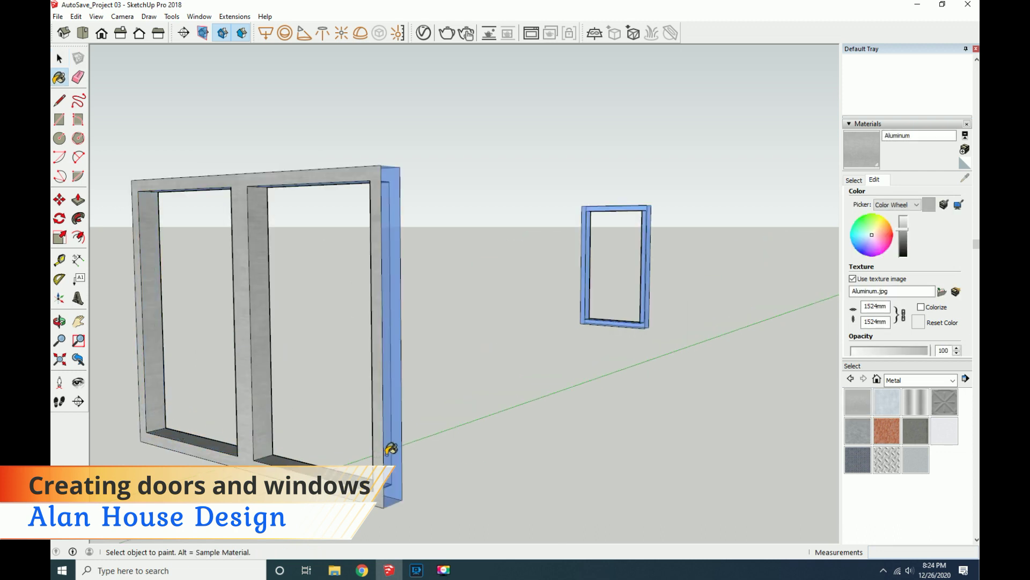
pyautogui.click(389, 449)
pyautogui.scroll(2, 617, 303)
pyautogui.scroll(-3, 605, 317)
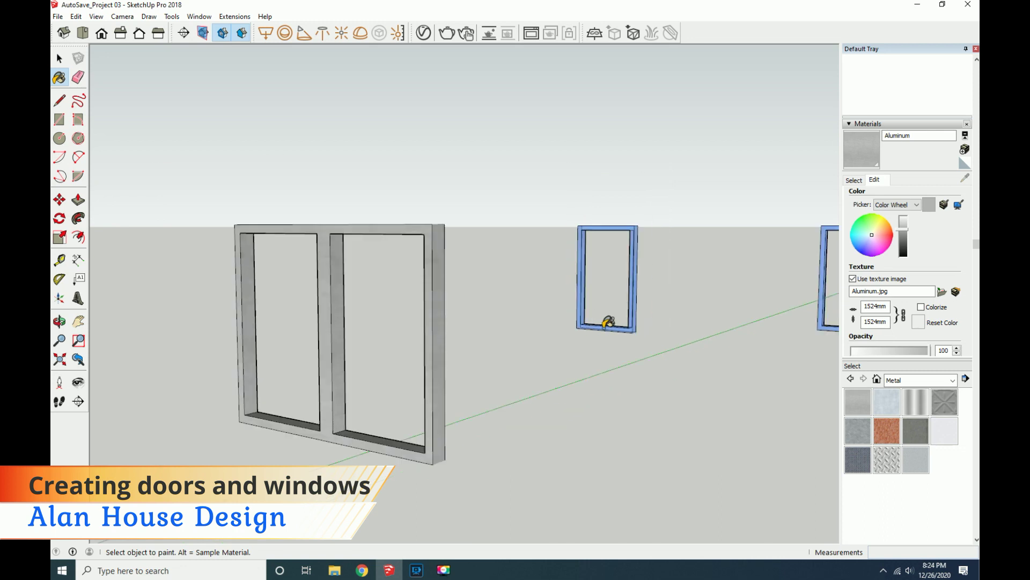
pyautogui.scroll(-1, 490, 287)
# Orbit to see the frames edge-on and paint their inner faces Aluminum.
pyautogui.click(59, 321)
pyautogui.moveTo(408, 279); pyautogui.dragTo(289, 276)
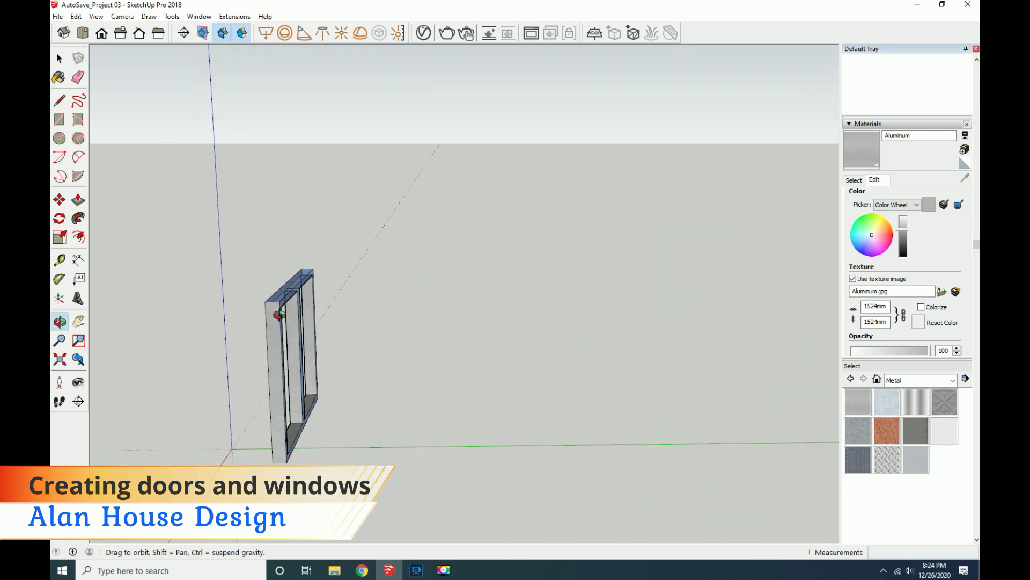
pyautogui.click(62, 82)
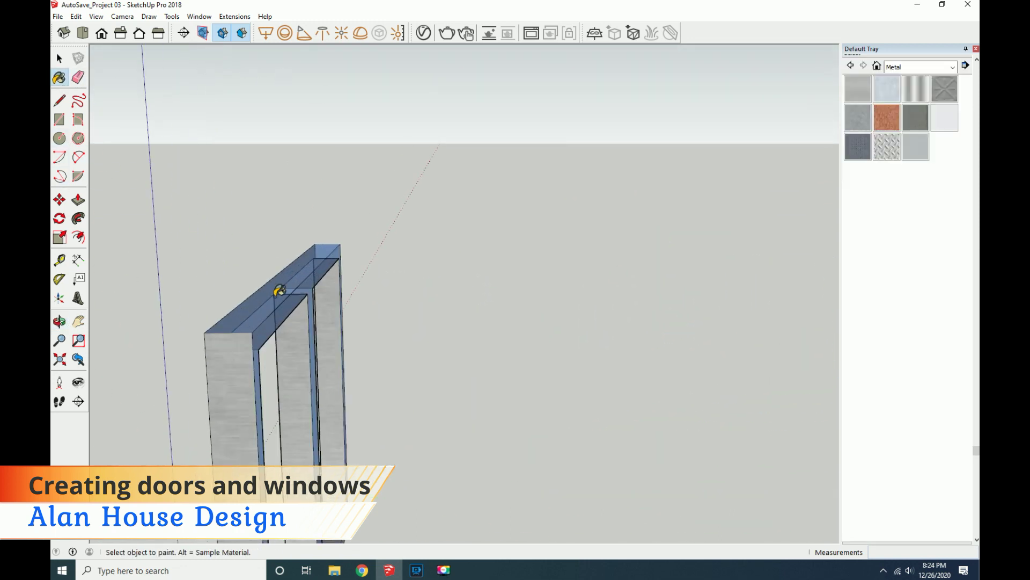
pyautogui.click(301, 299)
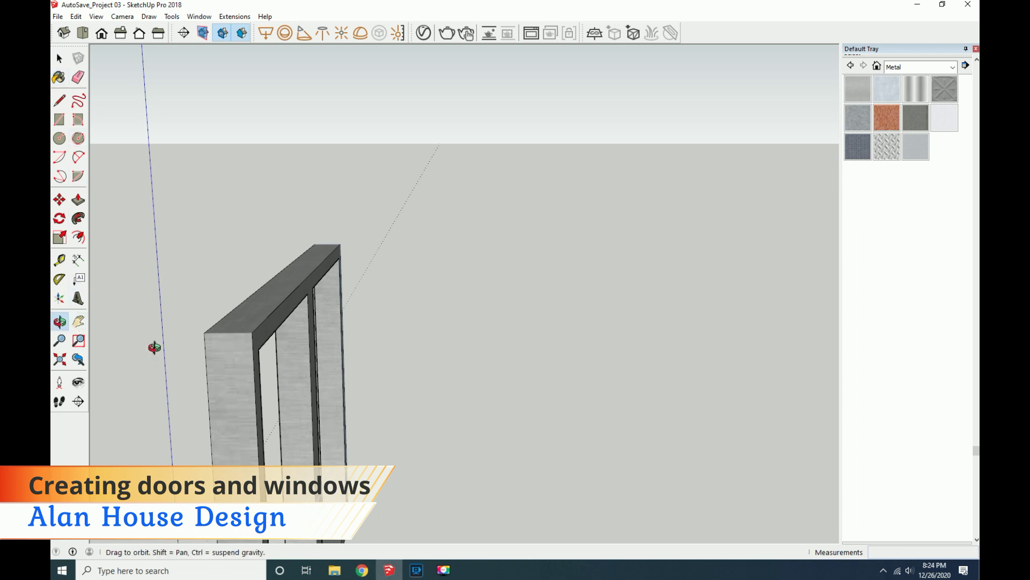
pyautogui.moveTo(154, 347); pyautogui.dragTo(274, 192, button='middle')
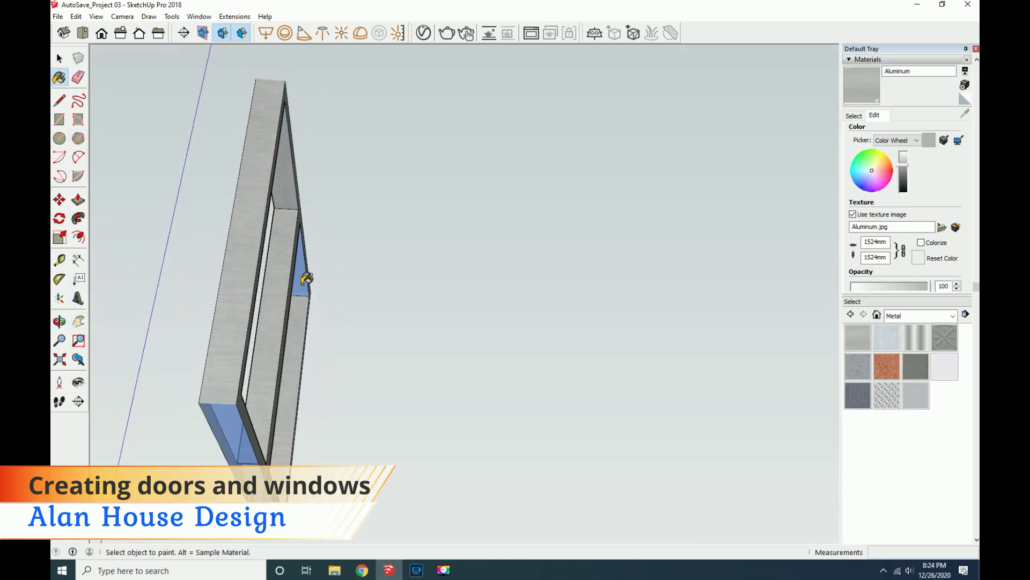
pyautogui.scroll(-3, 251, 457)
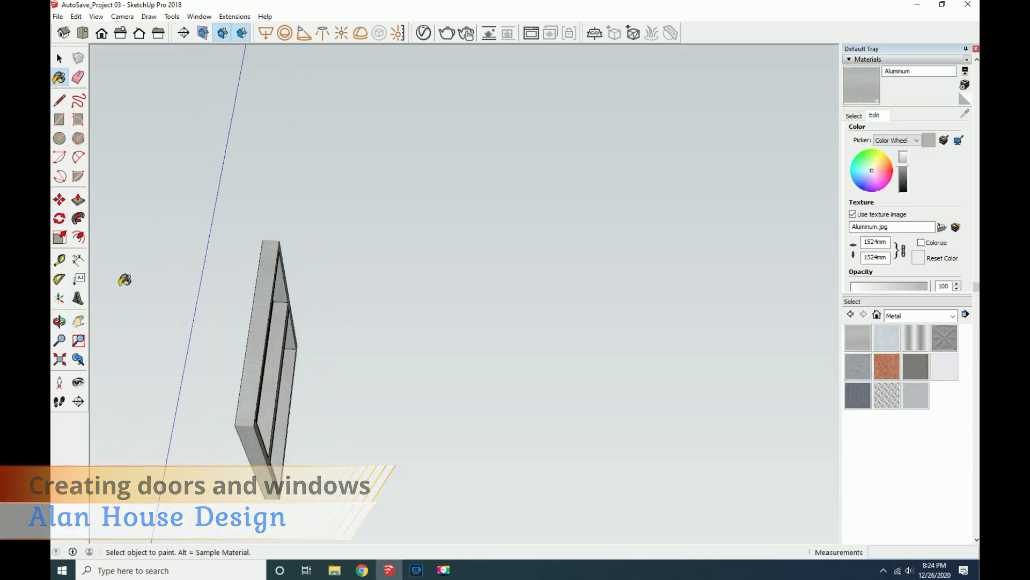
pyautogui.click(67, 320)
# Paint the small window's inner bottom face and the blue back faces with aluminum.
pyautogui.moveTo(377, 481)
pyautogui.mouseDown()
pyautogui.moveTo(618, 422)
pyautogui.moveTo(222, 350)
pyautogui.mouseUp()
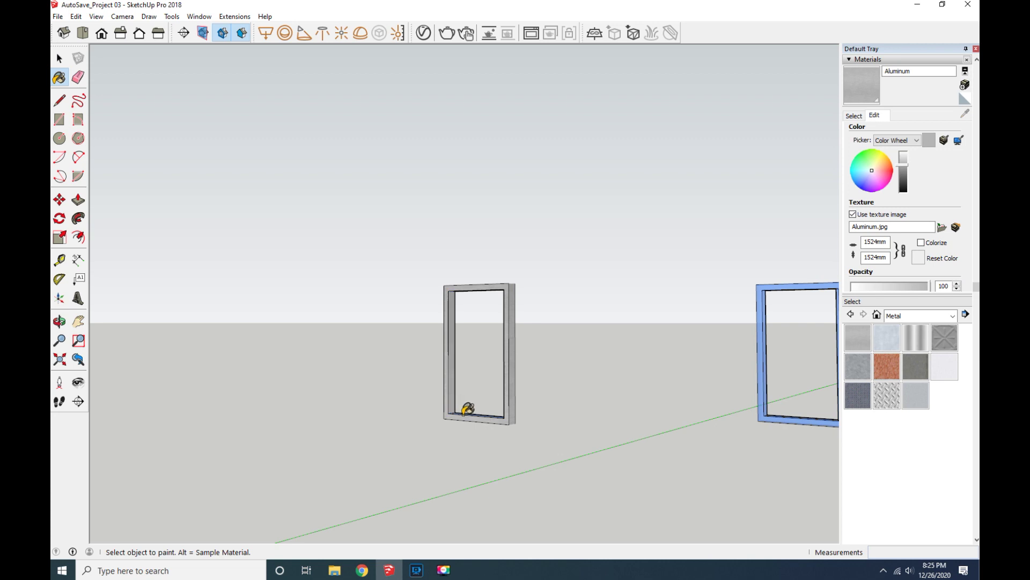
pyautogui.scroll(2, 487, 408)
pyautogui.scroll(1, 499, 410)
pyautogui.scroll(-2, 613, 362)
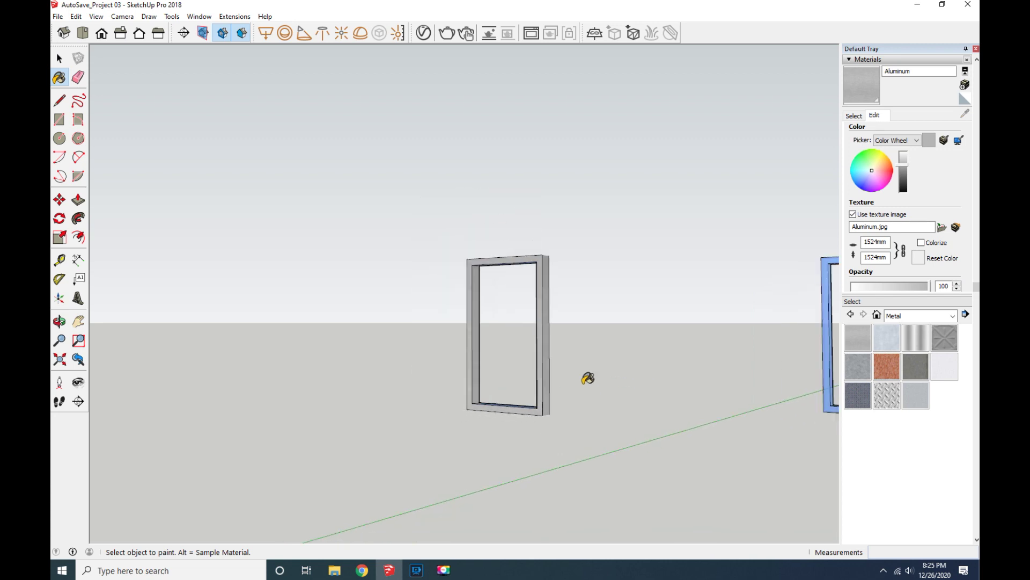
pyautogui.scroll(-1, 612, 362)
pyautogui.scroll(1, 532, 282)
pyautogui.scroll(2, 526, 430)
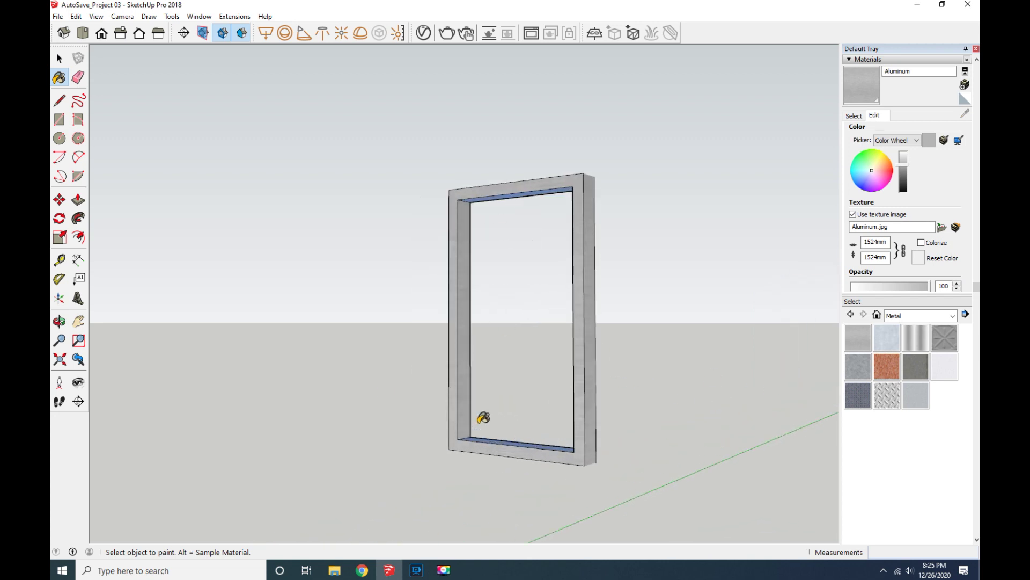
pyautogui.click(59, 321)
pyautogui.moveTo(327, 390); pyautogui.dragTo(580, 423)
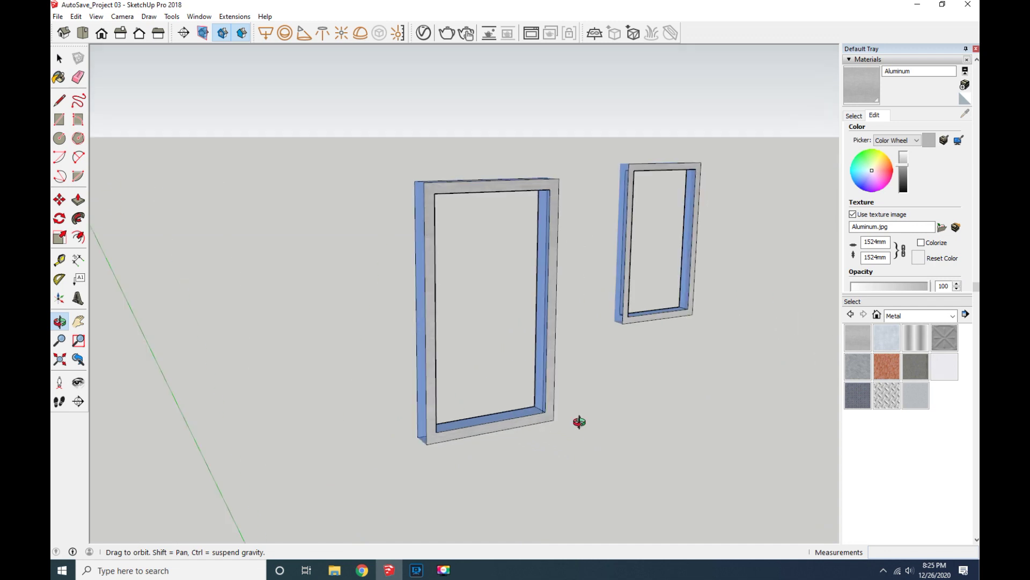
pyautogui.click(59, 78)
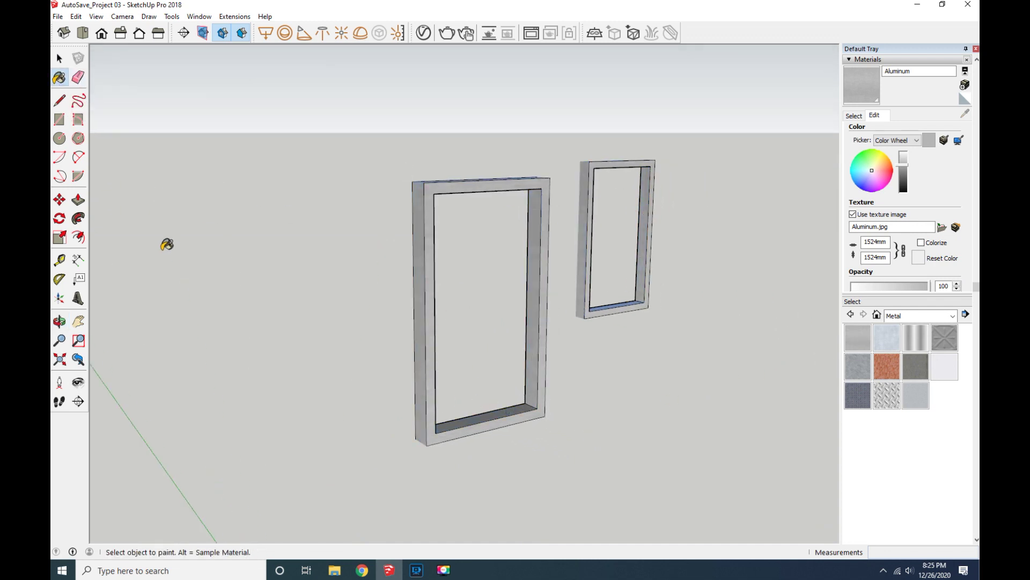
pyautogui.scroll(2, 460, 168)
pyautogui.scroll(2, 483, 201)
pyautogui.click(484, 200)
pyautogui.scroll(-3, 679, 345)
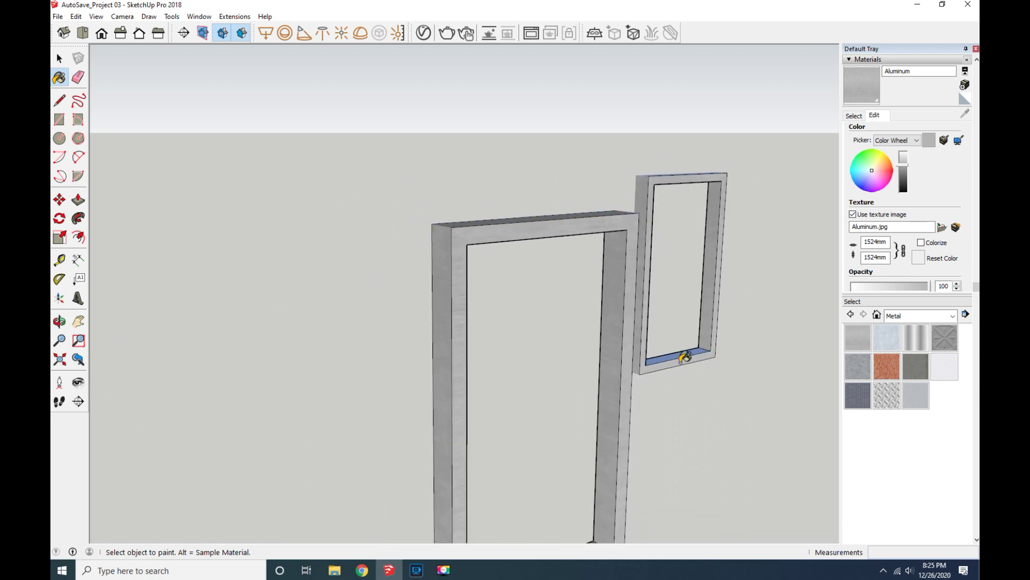
pyautogui.scroll(2, 627, 355)
pyautogui.click(627, 355)
pyautogui.scroll(-5, 466, 327)
# From another angle, paint the window frame's remaining blue faces aluminum.
pyautogui.moveTo(214, 344)
pyautogui.mouseDown(button='middle')
pyautogui.moveTo(660, 417)
pyautogui.moveTo(633, 403)
pyautogui.mouseUp(button='middle')
pyautogui.scroll(3, 609, 391)
pyautogui.scroll(2, 518, 283)
pyautogui.scroll(-4, 518, 283)
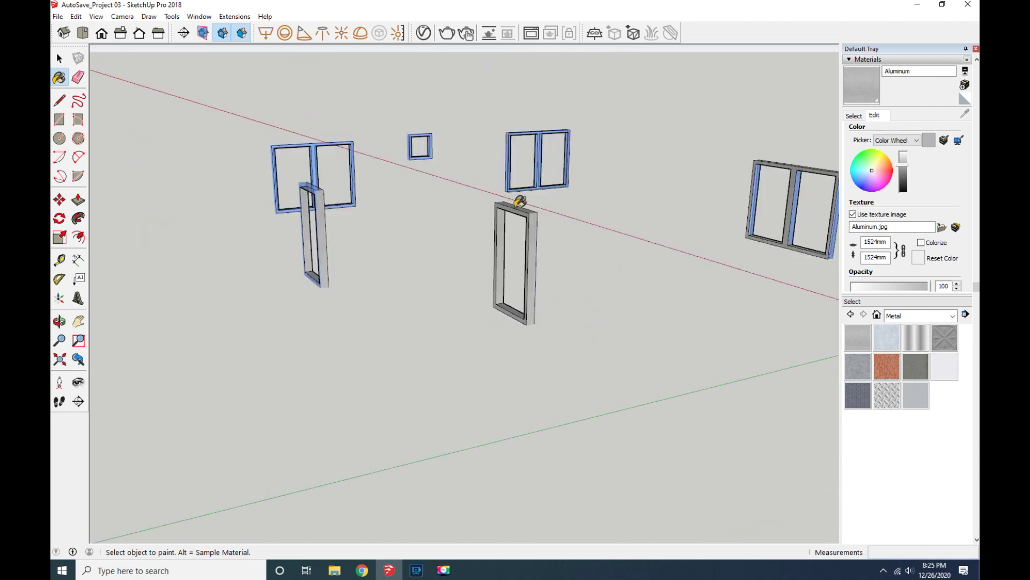
pyautogui.scroll(2, 311, 268)
pyautogui.scroll(1, 321, 300)
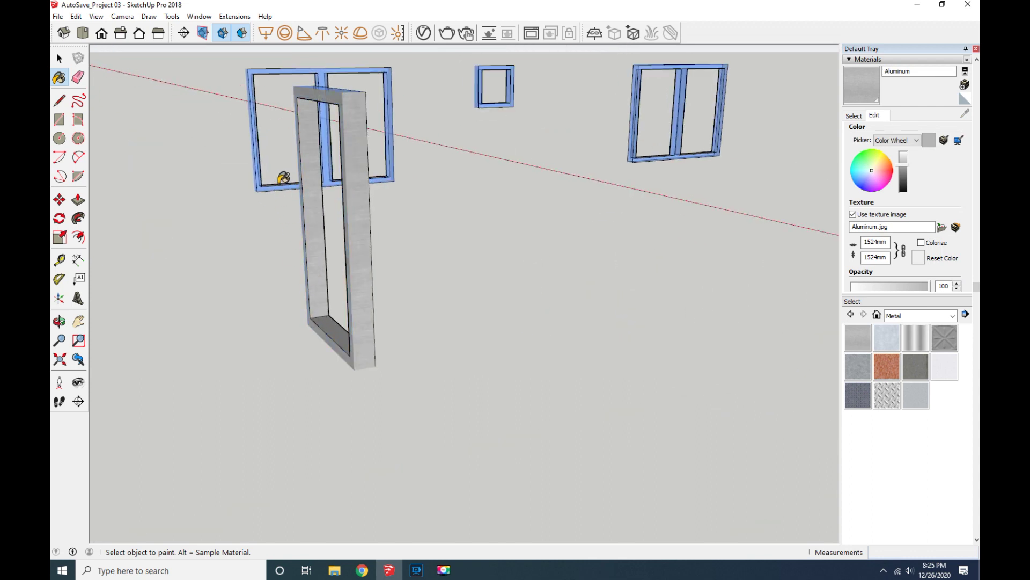
pyautogui.scroll(2, 284, 178)
pyautogui.click(279, 188)
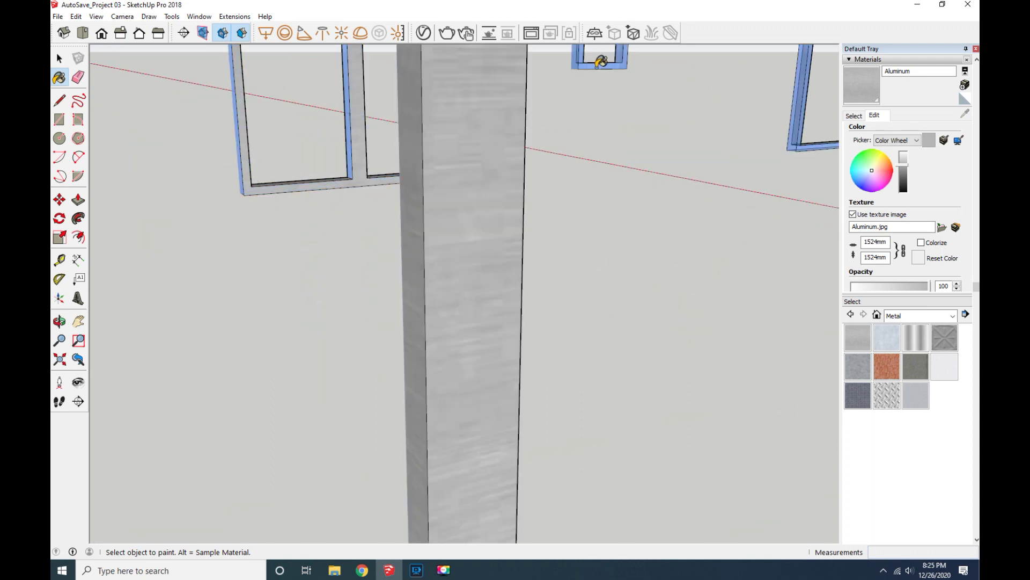
pyautogui.scroll(-3, 687, 213)
pyautogui.scroll(-2, 565, 179)
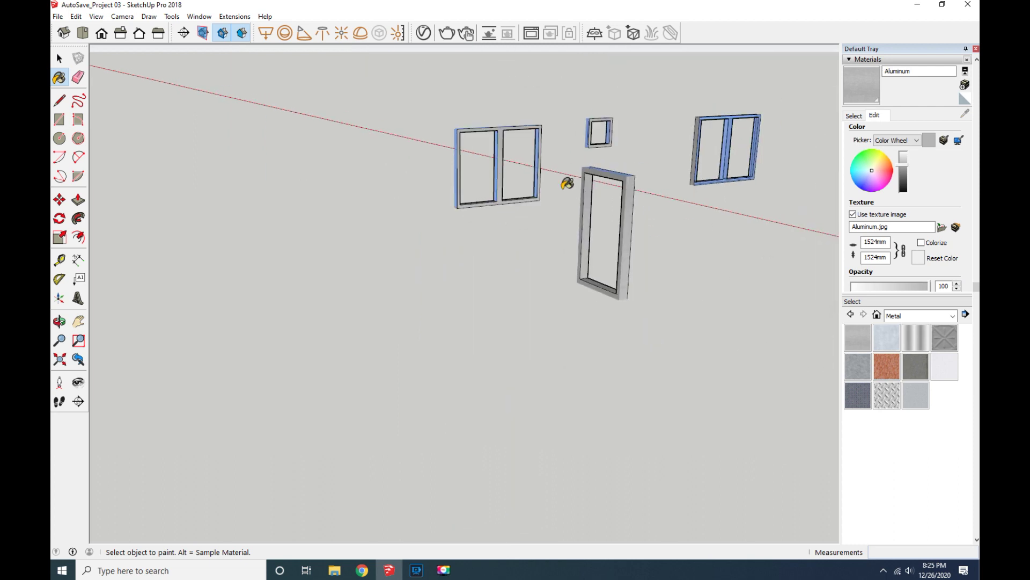
pyautogui.scroll(1, 614, 178)
pyautogui.scroll(2, 433, 171)
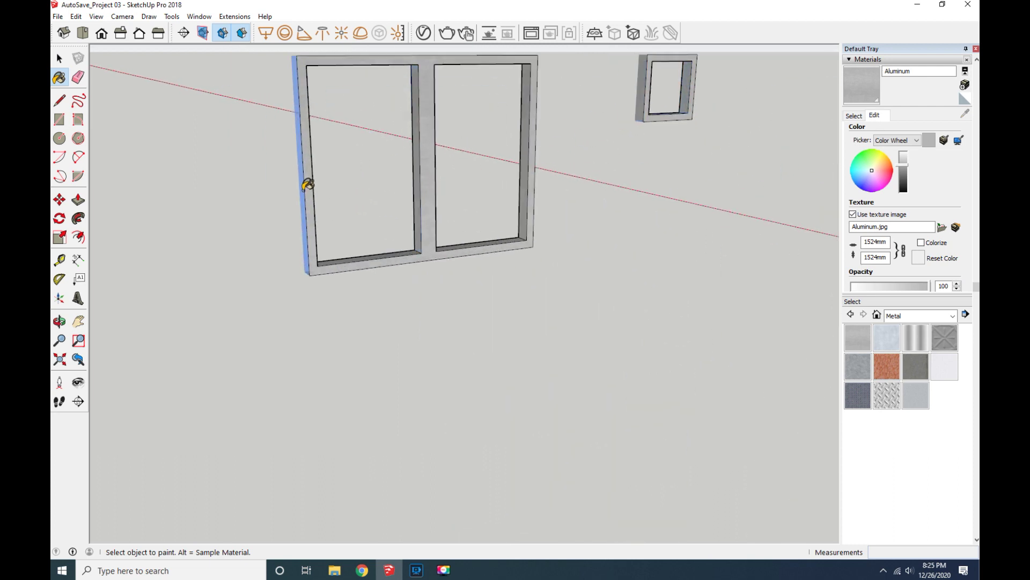
pyautogui.scroll(-3, 307, 185)
pyautogui.scroll(3, 650, 172)
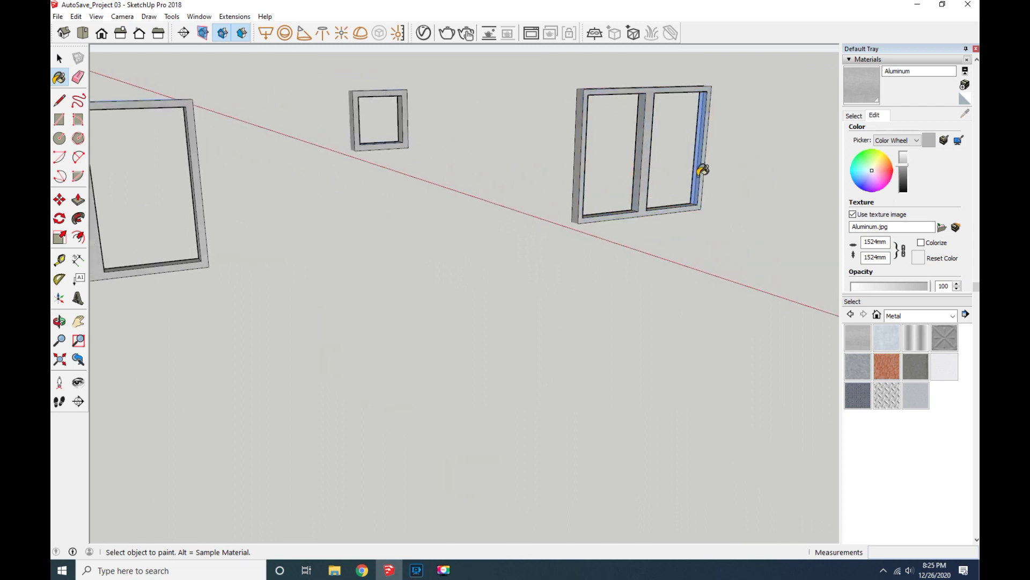
pyautogui.scroll(-1, 644, 162)
pyautogui.scroll(-3, 581, 191)
# Orbit around the windows and doors to a near-level eye view of the window row.
pyautogui.moveTo(179, 320)
pyautogui.mouseDown()
pyautogui.moveTo(490, 285)
pyautogui.moveTo(666, 218)
pyautogui.mouseUp()
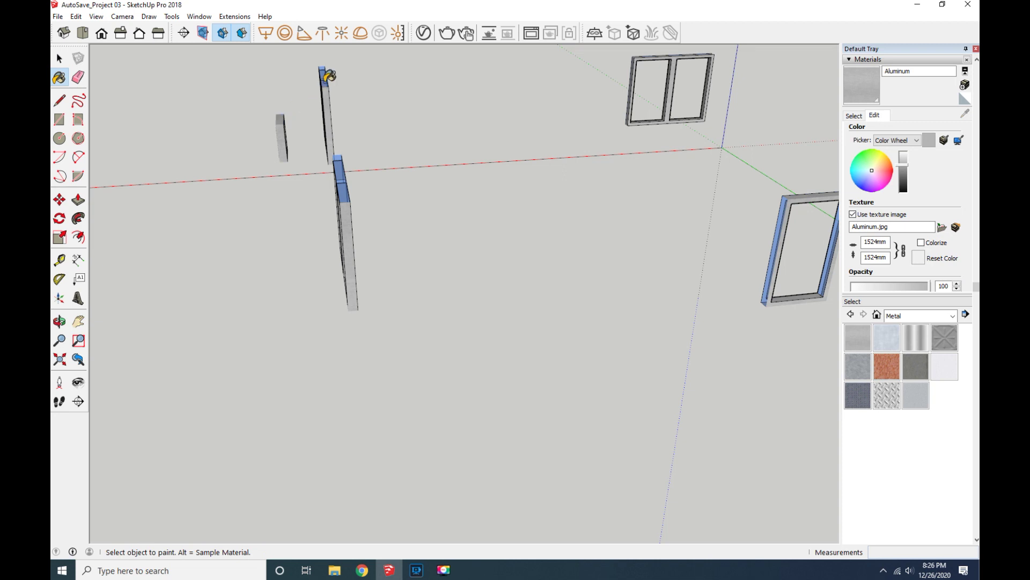
pyautogui.click(59, 321)
pyautogui.moveTo(161, 301); pyautogui.dragTo(422, 268)
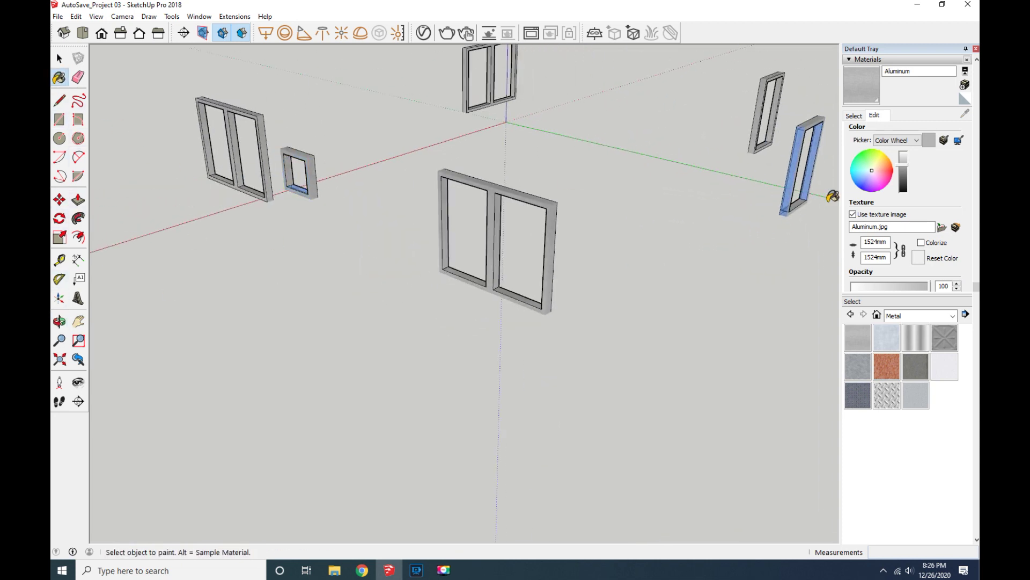
pyautogui.scroll(2, 304, 196)
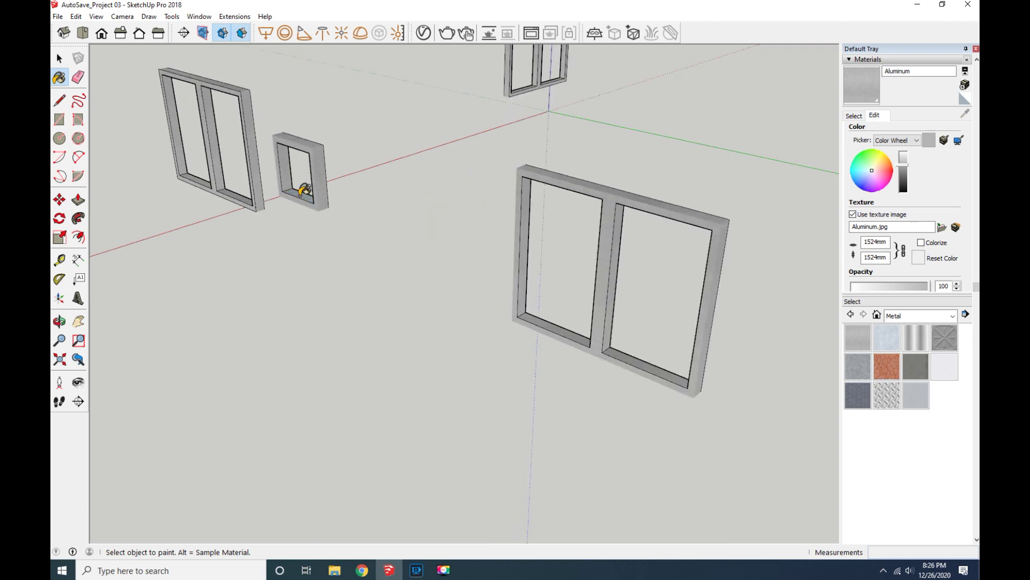
pyautogui.scroll(-3, 304, 190)
pyautogui.scroll(-2, 342, 223)
pyautogui.moveTo(342, 223)
pyautogui.mouseDown(button='middle')
pyautogui.moveTo(361, 182)
pyautogui.moveTo(424, 158)
pyautogui.mouseUp(button='middle')
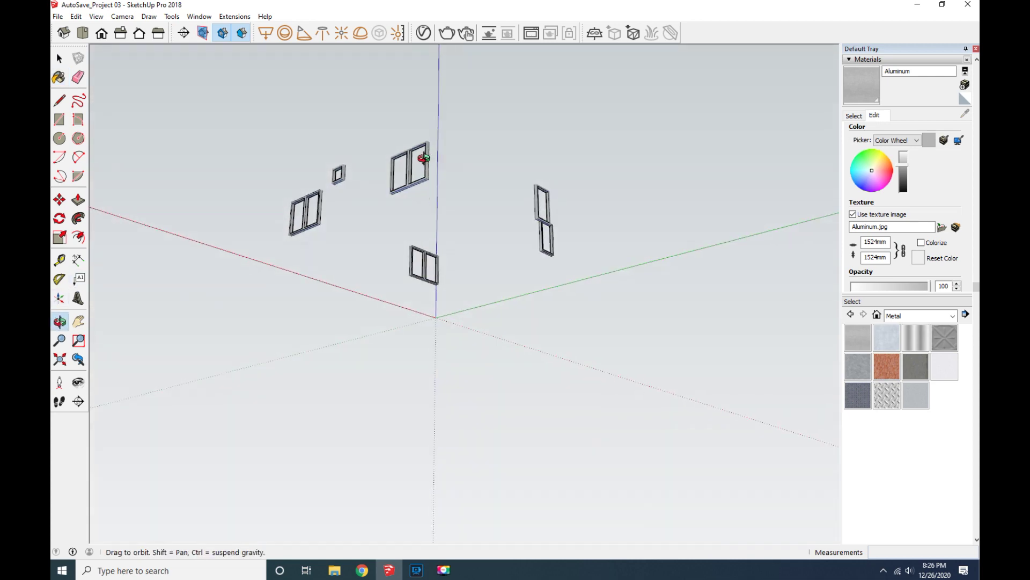
pyautogui.moveTo(424, 158); pyautogui.dragTo(287, 149)
pyautogui.scroll(2, 196, 219)
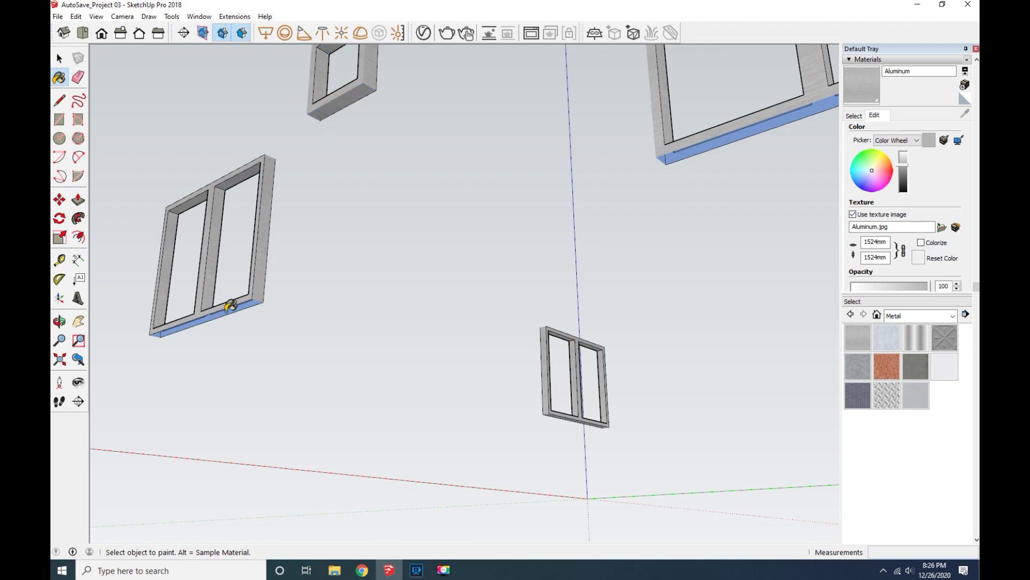
pyautogui.scroll(-3, 467, 304)
pyautogui.scroll(2, 591, 183)
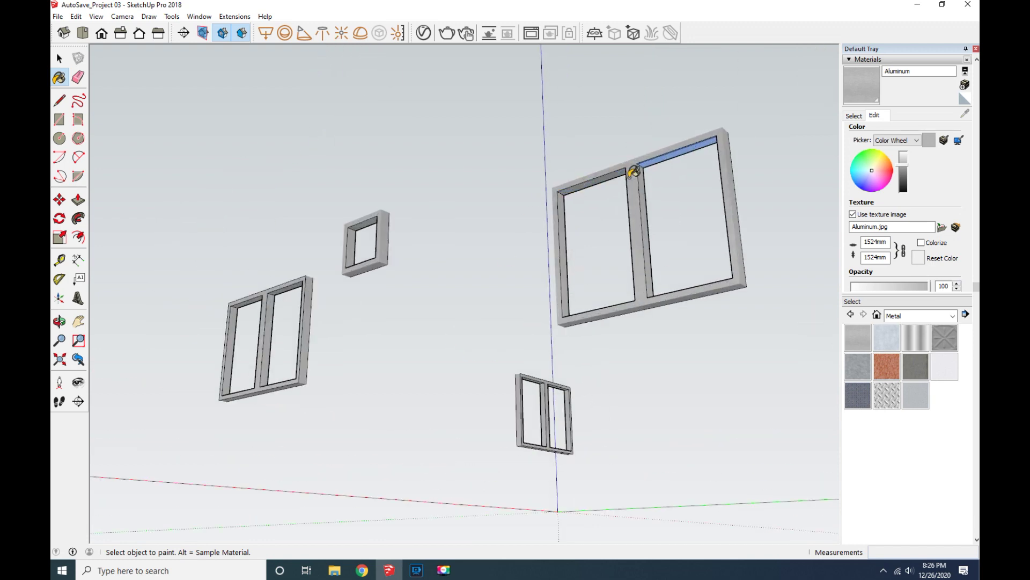
pyautogui.scroll(-4, 568, 217)
pyautogui.scroll(5, 669, 301)
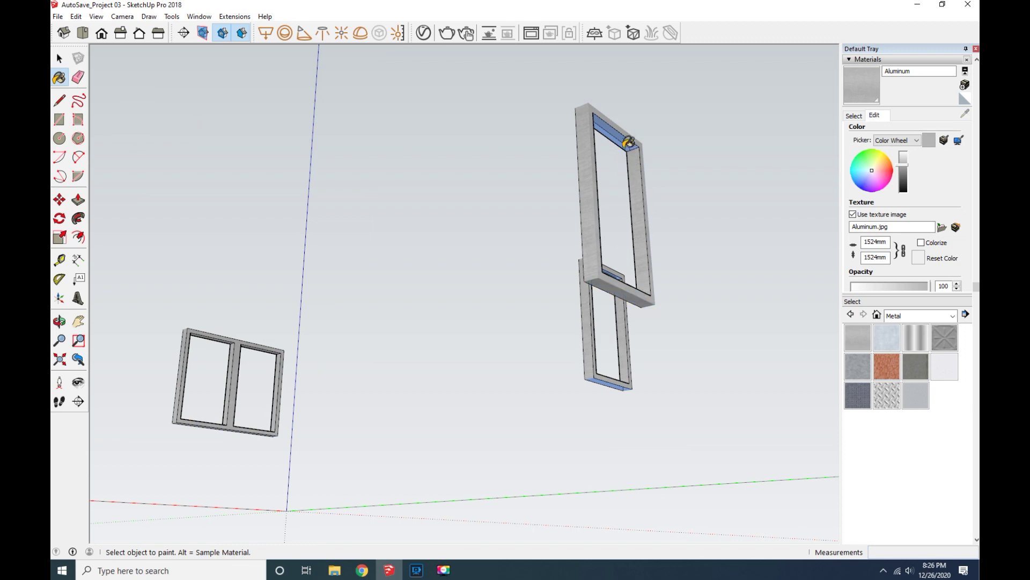
pyautogui.scroll(2, 608, 380)
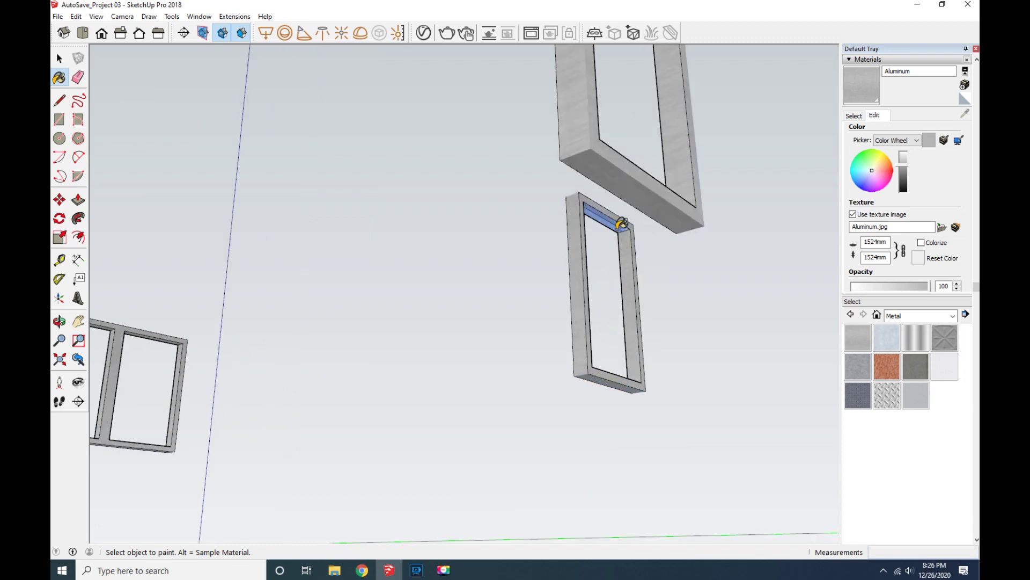
pyautogui.scroll(-4, 621, 223)
pyautogui.scroll(-3, 609, 333)
pyautogui.scroll(-1, 361, 253)
pyautogui.moveTo(201, 347)
pyautogui.mouseDown()
pyautogui.moveTo(420, 191)
pyautogui.moveTo(385, 215)
pyautogui.moveTo(395, 292)
pyautogui.moveTo(489, 327)
pyautogui.mouseUp()
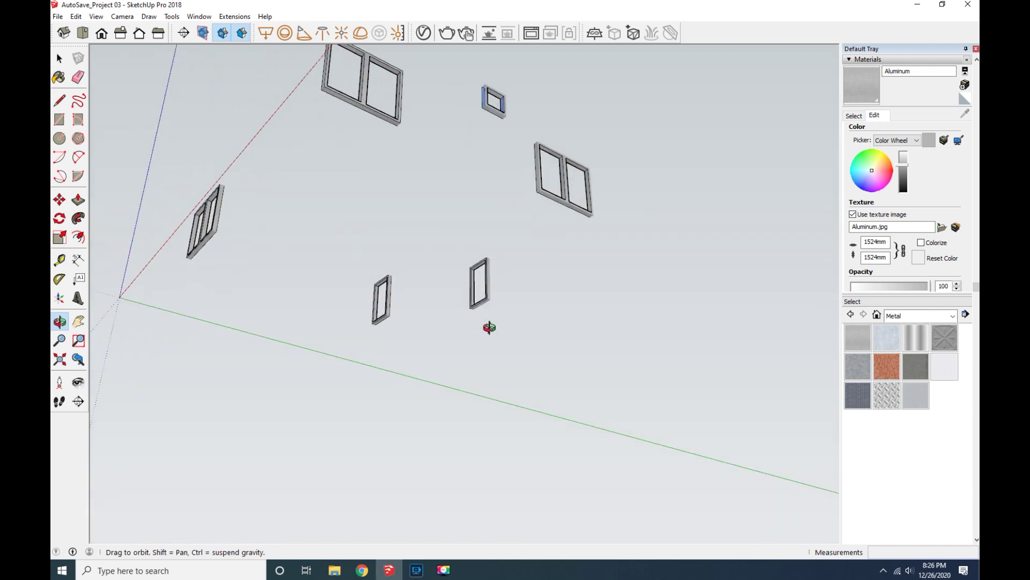
pyautogui.scroll(3, 454, 65)
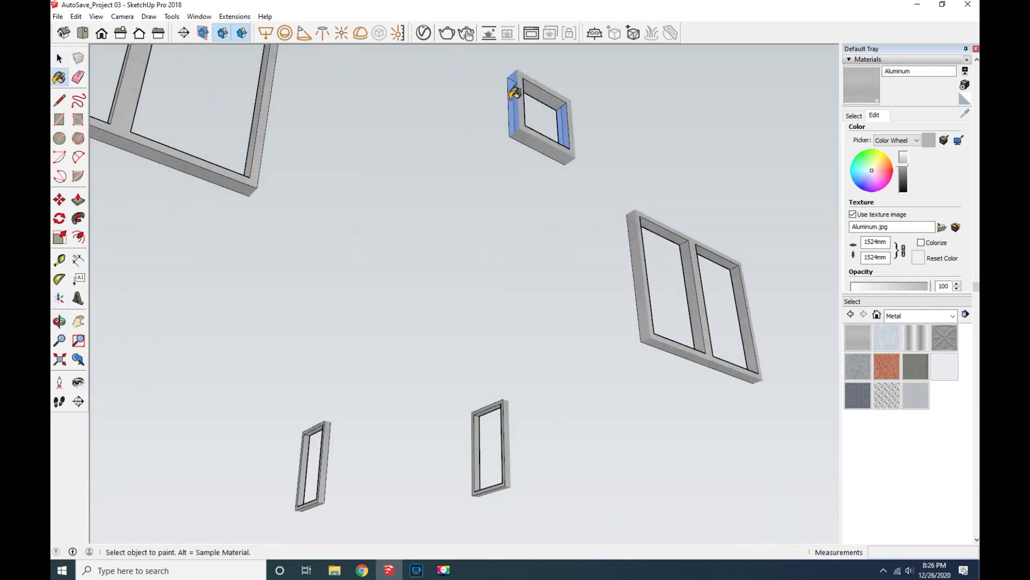
pyautogui.scroll(-4, 567, 114)
pyautogui.scroll(2, 425, 141)
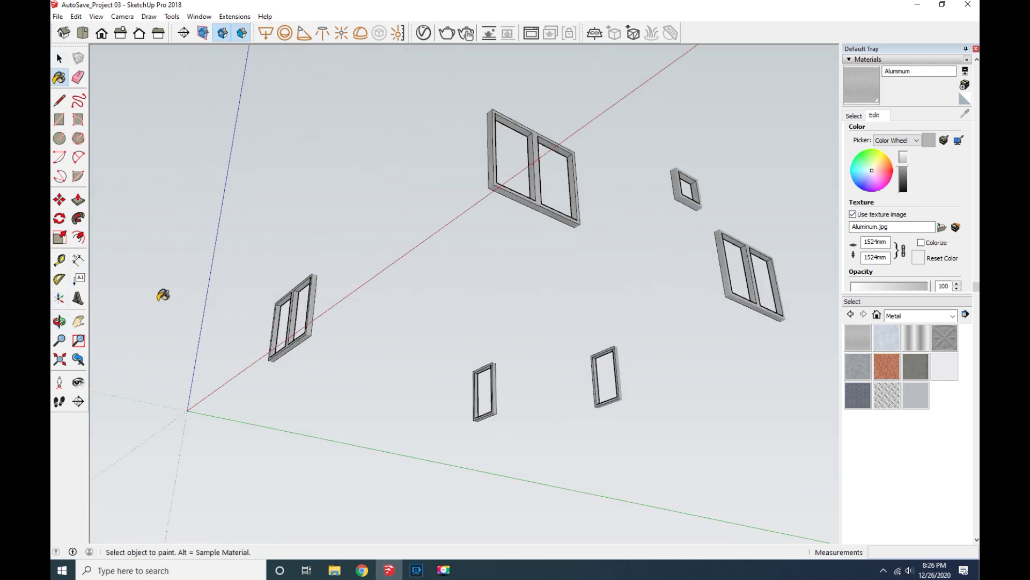
pyautogui.moveTo(254, 309)
pyautogui.mouseDown()
pyautogui.moveTo(490, 338)
pyautogui.moveTo(658, 379)
pyautogui.moveTo(511, 301)
pyautogui.moveTo(474, 327)
pyautogui.mouseUp()
pyautogui.scroll(3, 474, 327)
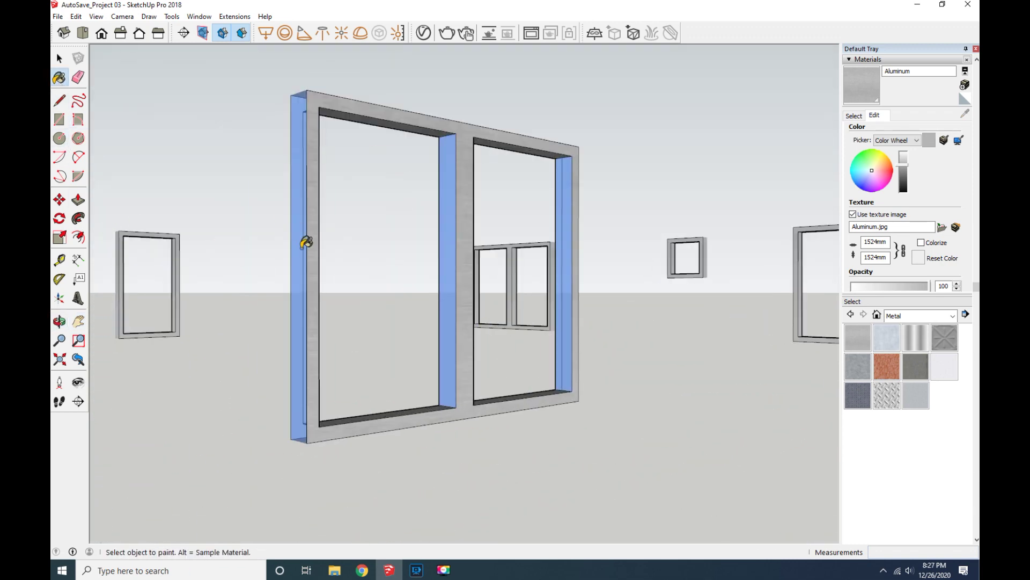
# Paint the left, middle and right blue jambs aluminum.
pyautogui.click(306, 243)
pyautogui.click(451, 285)
pyautogui.click(564, 315)
pyautogui.scroll(-3, 593, 333)
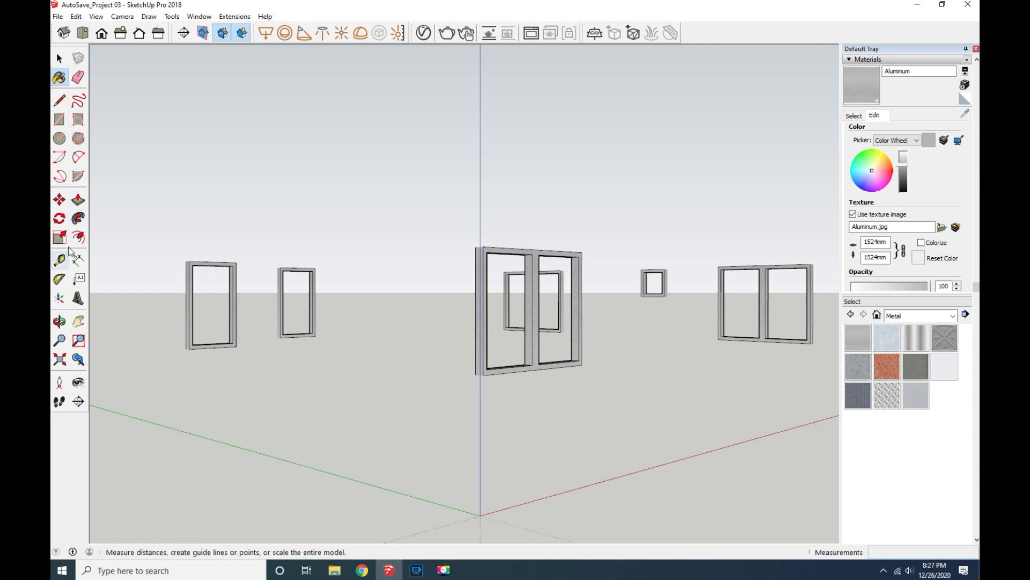
# Turn on visibility for the three hidden house layers in the Layers panel.
pyautogui.moveTo(194, 306)
pyautogui.mouseDown()
pyautogui.moveTo(358, 341)
pyautogui.moveTo(406, 120)
pyautogui.moveTo(423, 175)
pyautogui.moveTo(583, 387)
pyautogui.moveTo(691, 410)
pyautogui.moveTo(714, 361)
pyautogui.moveTo(741, 225)
pyautogui.moveTo(822, 182)
pyautogui.mouseUp()
pyautogui.click(884, 141)
pyautogui.scroll(2, 884, 141)
pyautogui.click(937, 218)
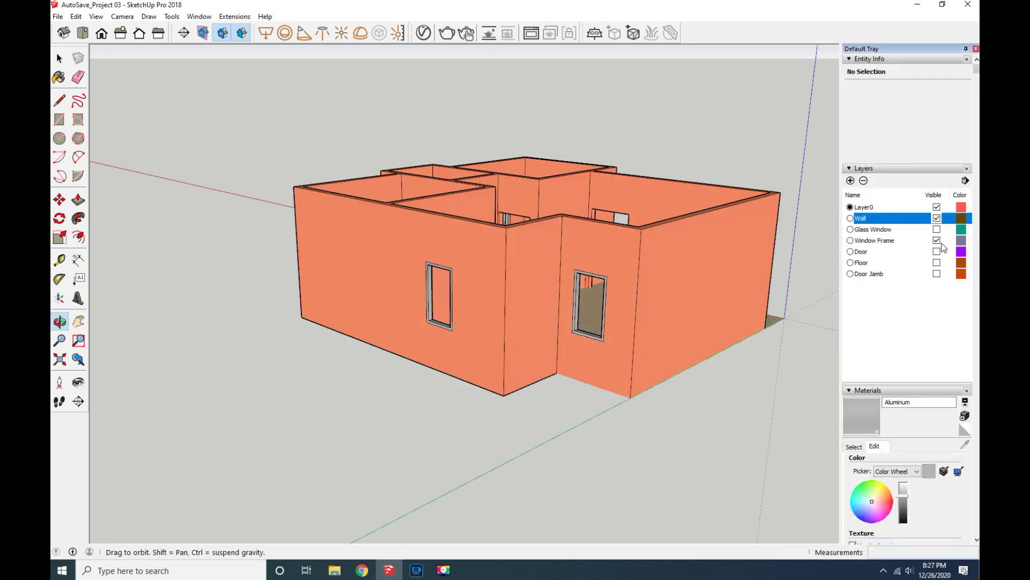
pyautogui.click(937, 252)
pyautogui.click(937, 274)
# Orbit to a close view of the front wall and select the floor face.
pyautogui.moveTo(579, 218)
pyautogui.mouseDown()
pyautogui.moveTo(531, 228)
pyautogui.moveTo(437, 285)
pyautogui.moveTo(525, 408)
pyautogui.mouseUp()
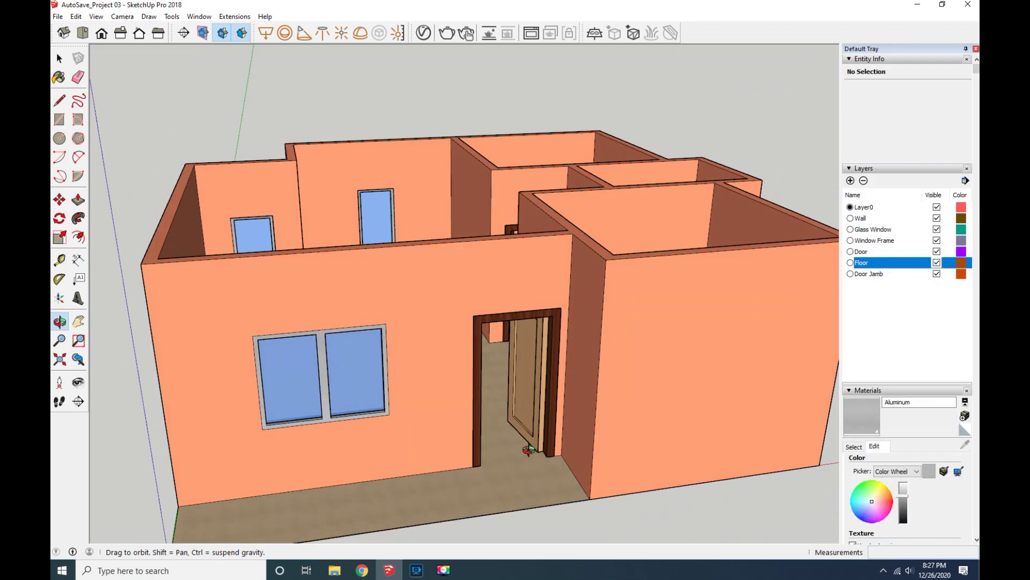
pyautogui.scroll(3, 526, 408)
pyautogui.scroll(-2, 501, 452)
pyautogui.scroll(-5, 453, 428)
pyautogui.scroll(-2, 458, 364)
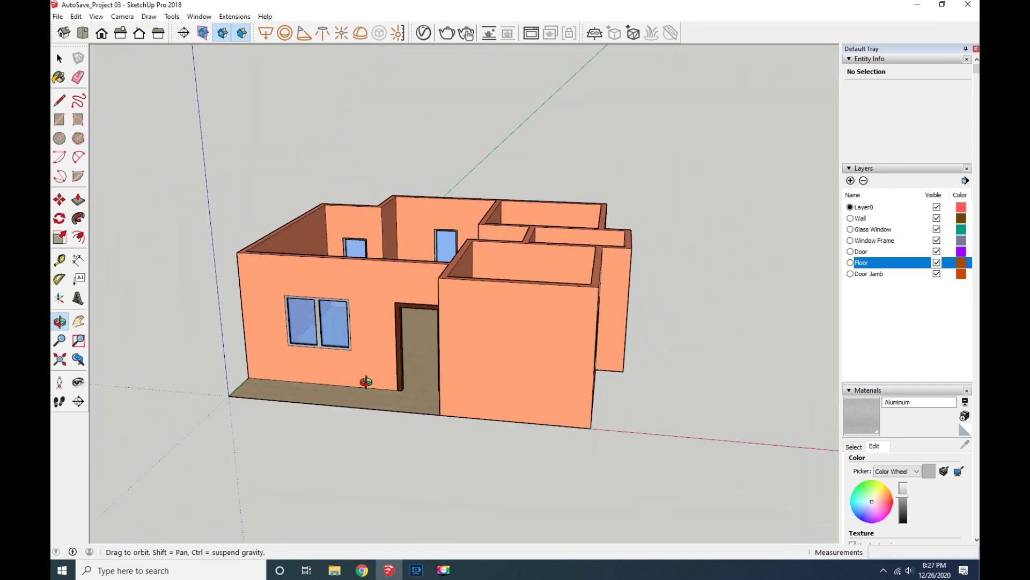
pyautogui.scroll(2, 366, 382)
pyautogui.rightClick(430, 405)
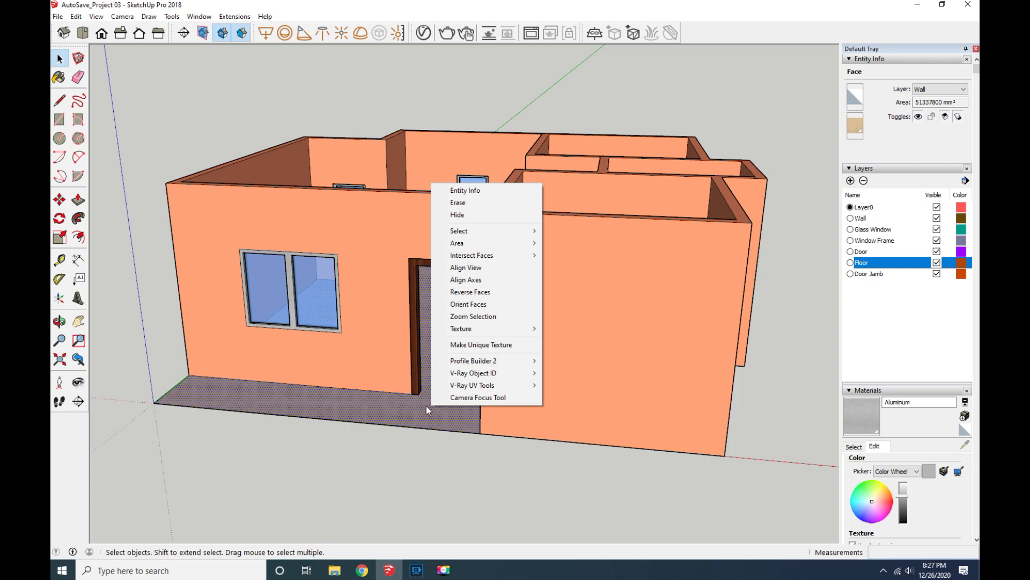
pyautogui.click(748, 441)
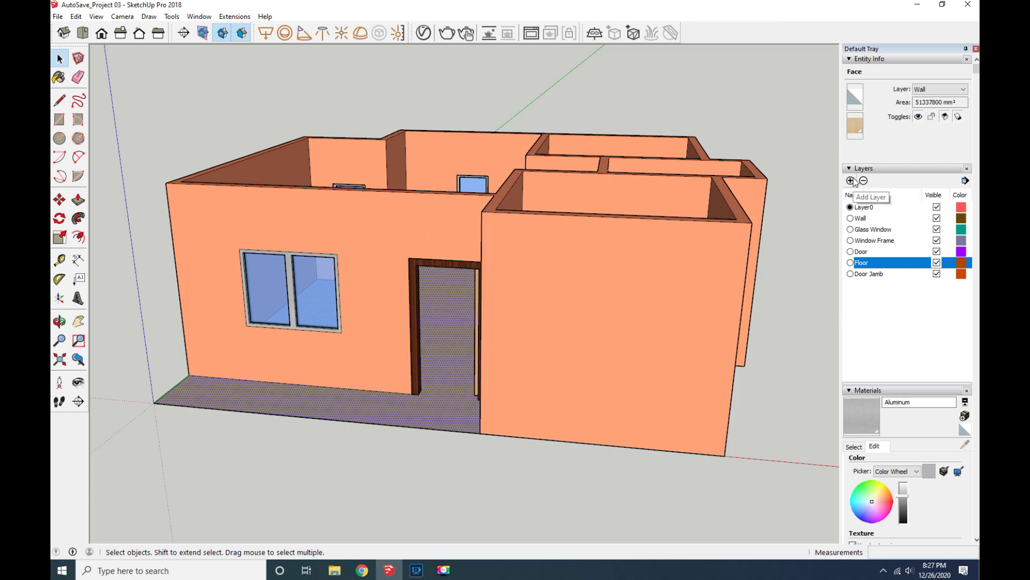
# Show the floor's Entity Info, then clear the selection.
pyautogui.scroll(-5, 919, 398)
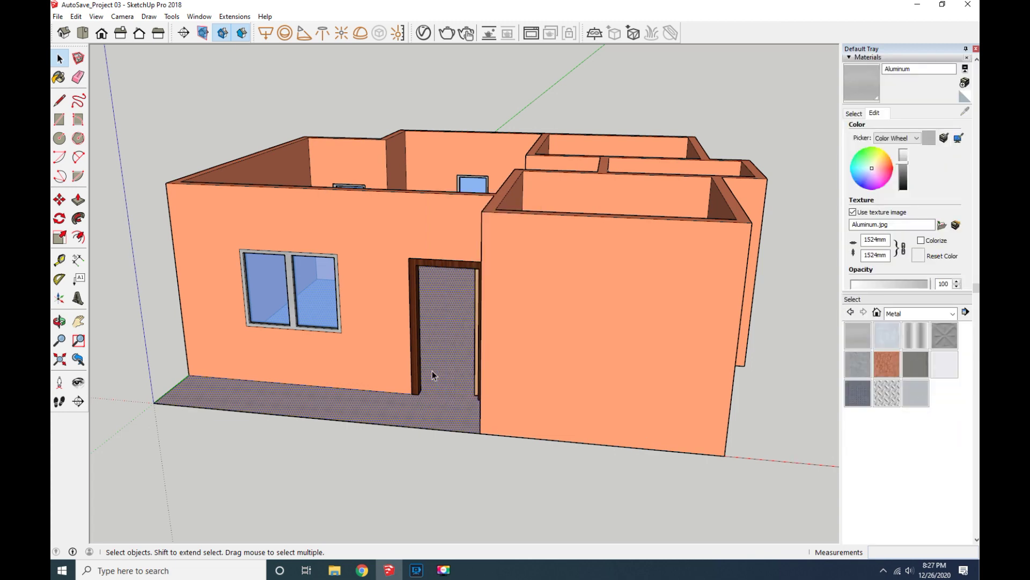
pyautogui.rightClick(451, 405)
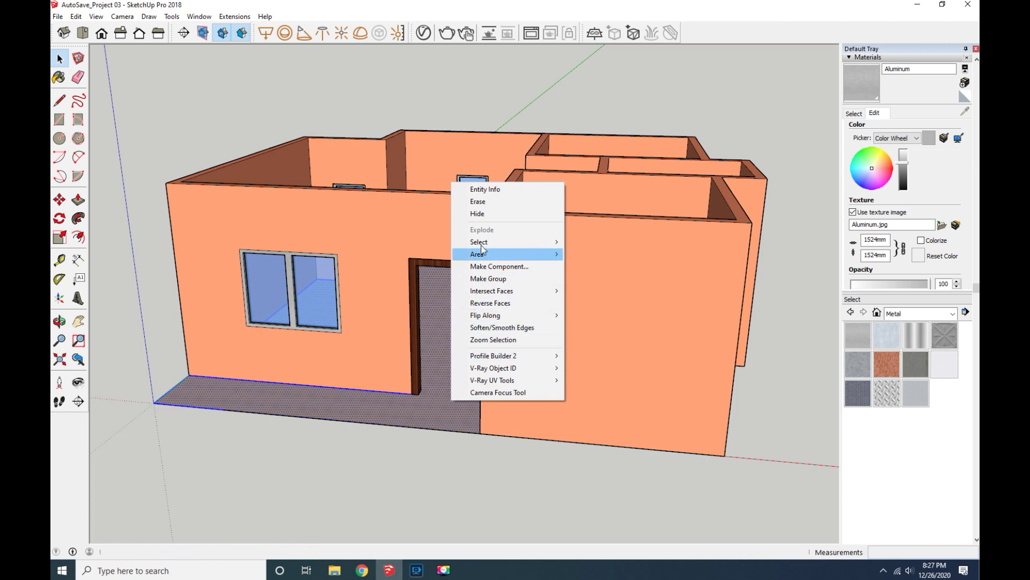
pyautogui.click(496, 190)
pyautogui.scroll(2, 817, 345)
pyautogui.scroll(-2, 817, 346)
pyautogui.scroll(-3, 764, 463)
pyautogui.click(815, 365)
pyautogui.scroll(2, 814, 365)
pyautogui.scroll(2, 815, 364)
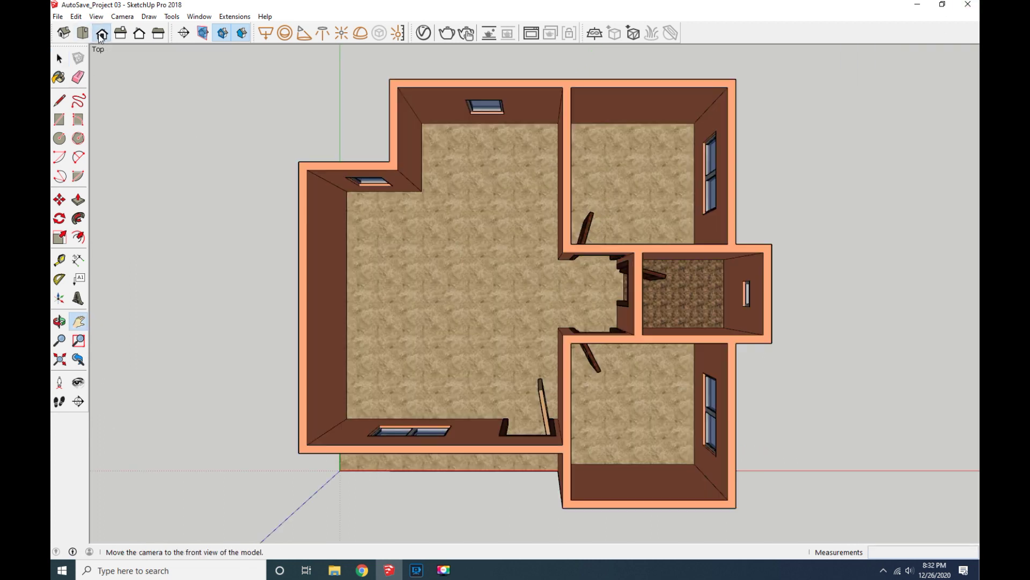
# Step through the Top, Front, Right, Back, Left and Iso standard views.
pyautogui.click(101, 33)
pyautogui.click(139, 34)
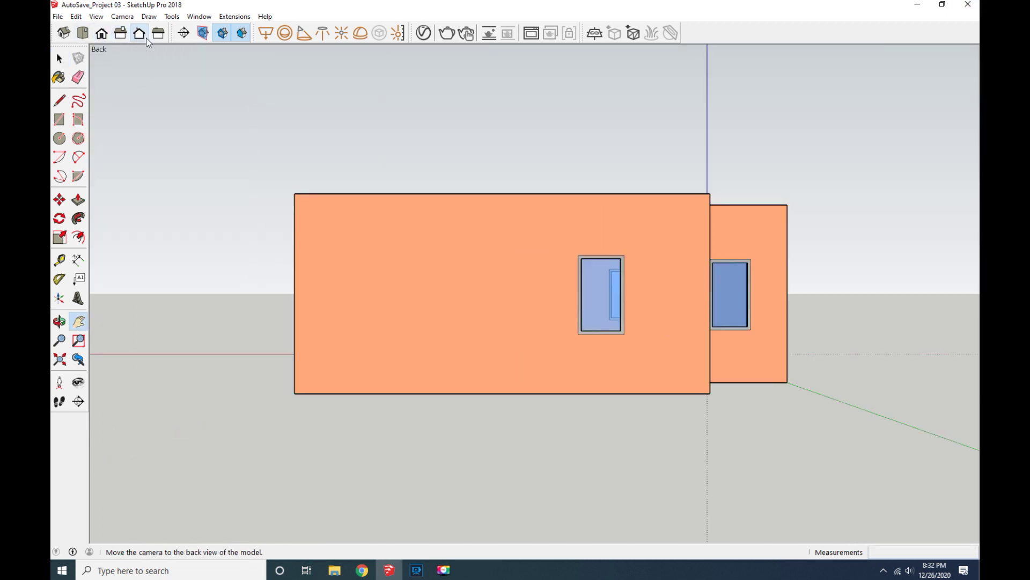
pyautogui.click(63, 33)
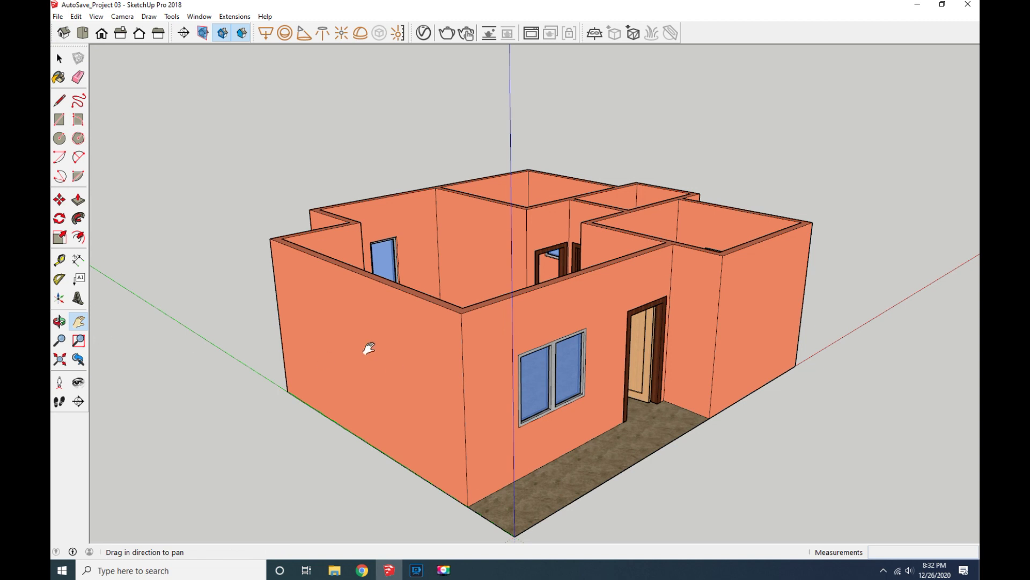
pyautogui.click(454, 570)
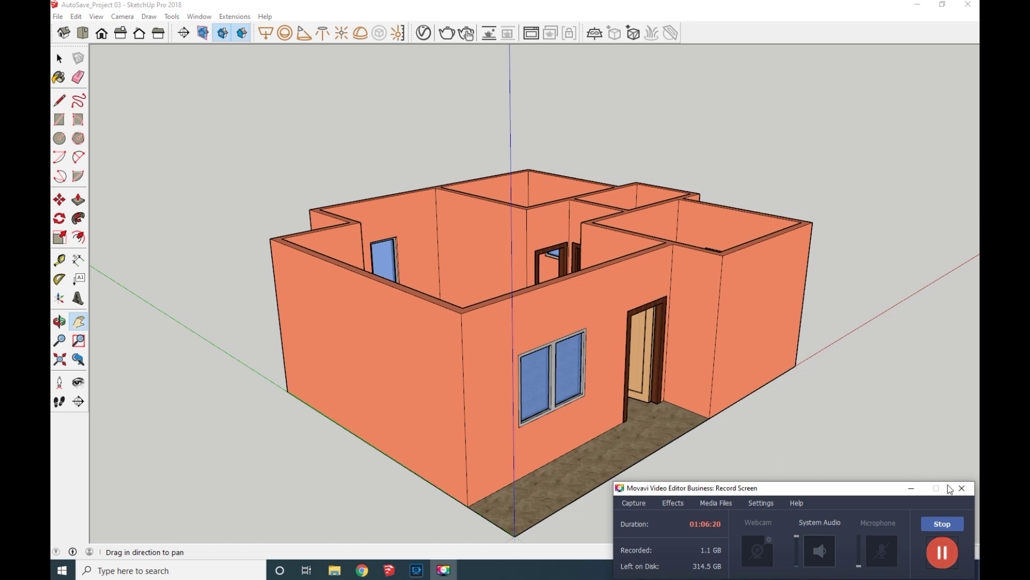
pyautogui.click(911, 488)
# Orbit down to a low front view and zoom toward the front door.
pyautogui.click(59, 322)
pyautogui.moveTo(517, 456)
pyautogui.mouseDown()
pyautogui.moveTo(412, 427)
pyautogui.moveTo(435, 423)
pyautogui.moveTo(396, 403)
pyautogui.moveTo(313, 404)
pyautogui.mouseUp()
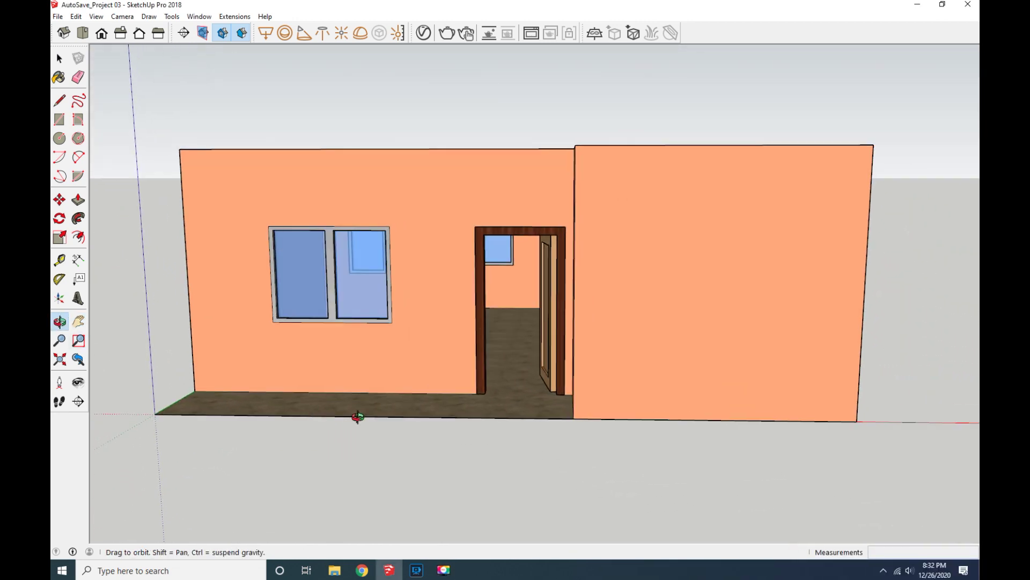
pyautogui.scroll(3, 481, 400)
pyautogui.scroll(2, 444, 409)
pyautogui.scroll(2, 440, 409)
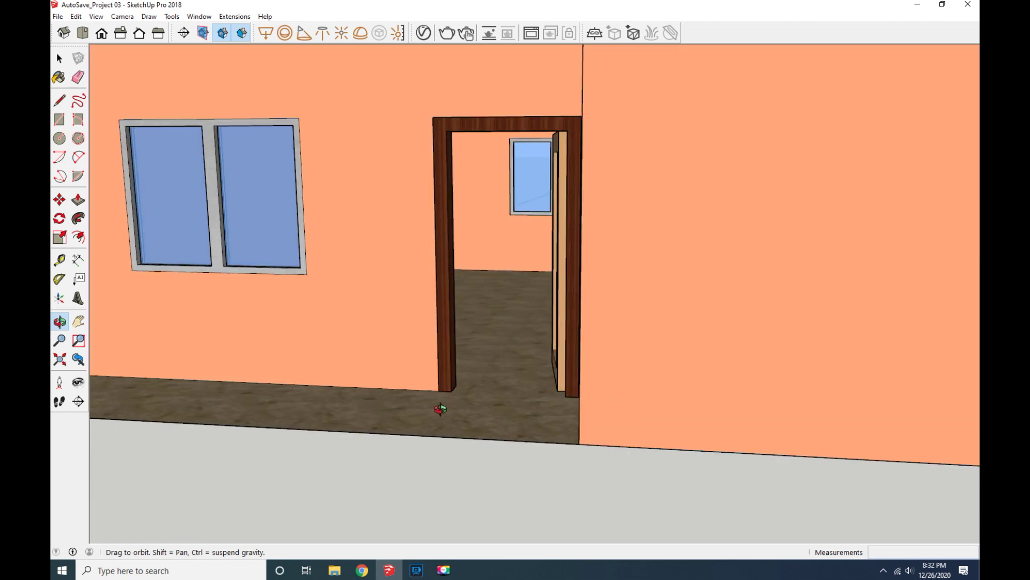
# Walk through the doorway toward the far room and turn to face another window.
pyautogui.click(58, 404)
pyautogui.moveTo(512, 430); pyautogui.dragTo(505, 370)
pyautogui.moveTo(487, 425)
pyautogui.mouseDown()
pyautogui.moveTo(494, 375)
pyautogui.moveTo(419, 410)
pyautogui.moveTo(423, 428)
pyautogui.moveTo(488, 417)
pyautogui.moveTo(483, 398)
pyautogui.moveTo(443, 395)
pyautogui.moveTo(446, 379)
pyautogui.moveTo(526, 375)
pyautogui.moveTo(662, 403)
pyautogui.moveTo(600, 453)
pyautogui.moveTo(682, 427)
pyautogui.moveTo(612, 437)
pyautogui.mouseUp()
pyautogui.press('o')
pyautogui.moveTo(333, 411)
pyautogui.mouseDown()
pyautogui.moveTo(315, 414)
pyautogui.moveTo(357, 421)
pyautogui.moveTo(451, 397)
pyautogui.moveTo(479, 375)
pyautogui.moveTo(391, 405)
pyautogui.mouseUp()
# Position the camera on the floor, look around, and view the floor plan from Top.
pyautogui.click(59, 381)
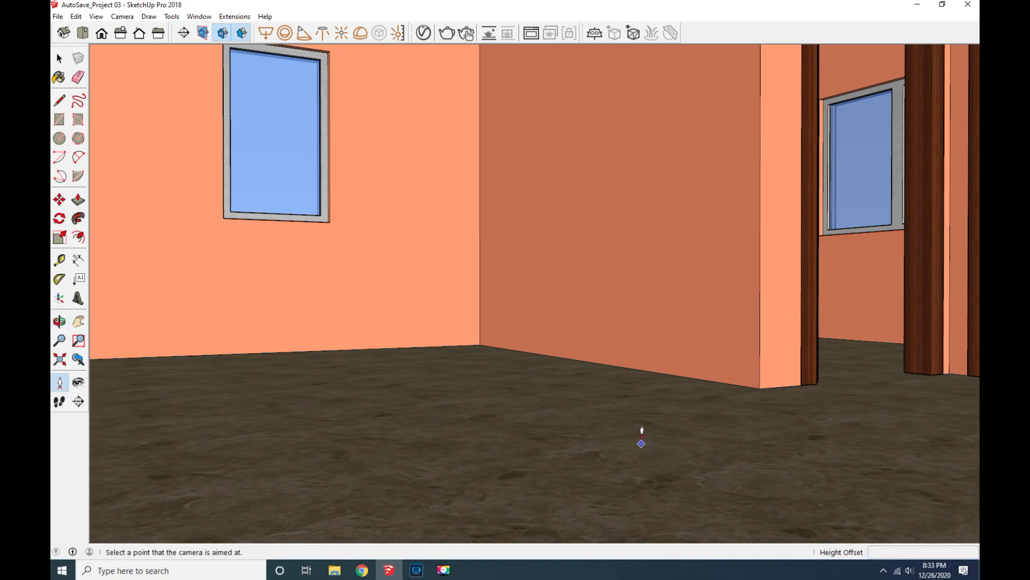
pyautogui.click(644, 424)
pyautogui.moveTo(641, 428); pyautogui.dragTo(90, 171)
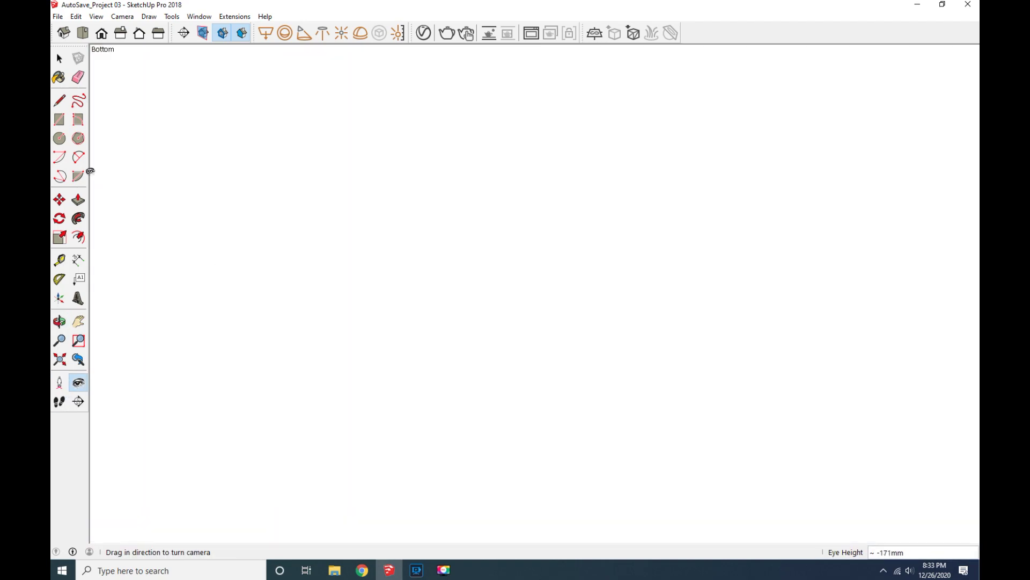
pyautogui.click(82, 39)
pyautogui.moveTo(489, 391); pyautogui.dragTo(444, 322, button='middle')
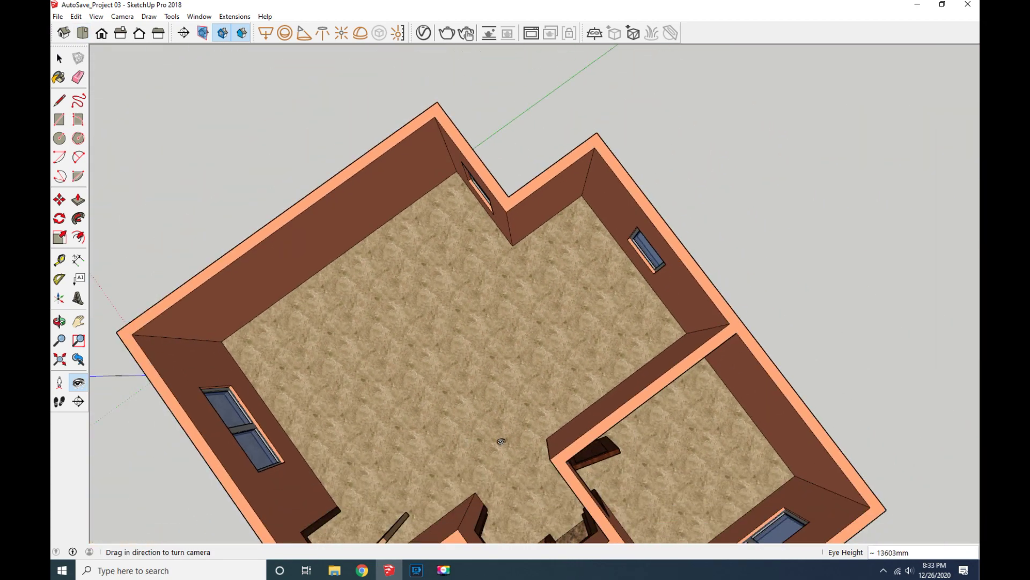
pyautogui.scroll(-3, 501, 465)
pyautogui.moveTo(501, 465); pyautogui.dragTo(371, 472, button='middle')
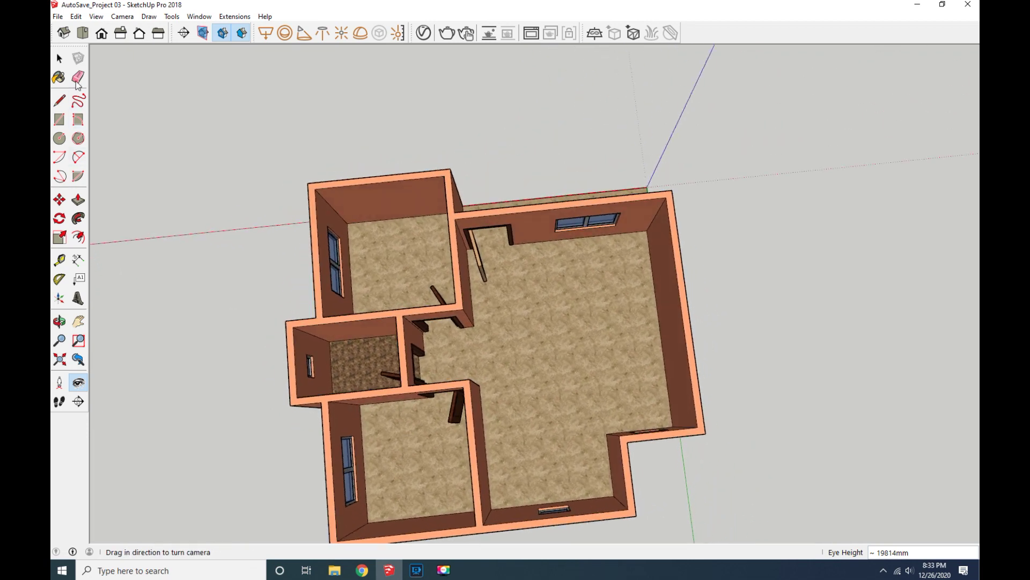
# Tilt into perspective, walk back up to the house, and finish on the Iso view.
pyautogui.moveTo(210, 177); pyautogui.dragTo(335, 254, button='middle')
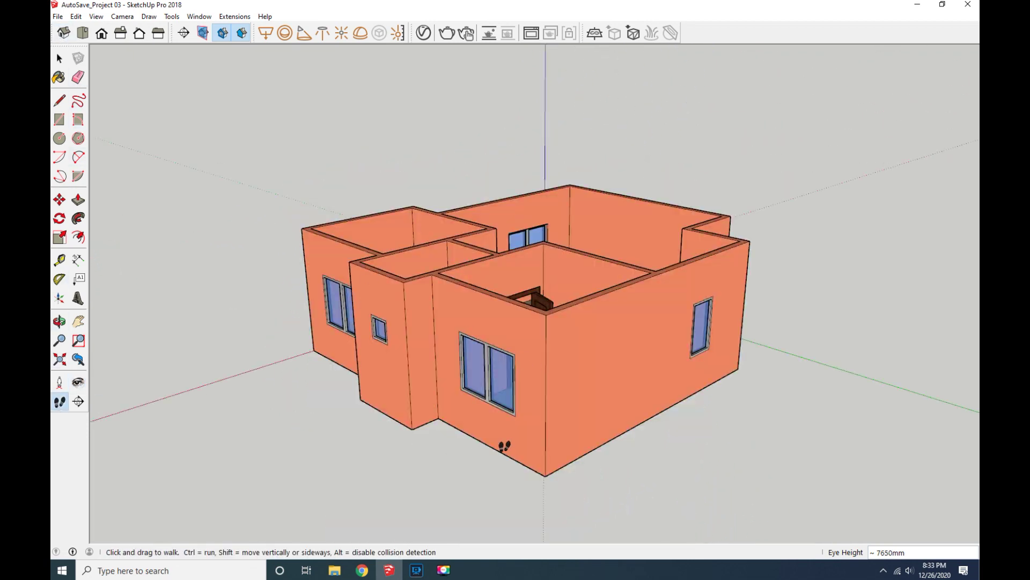
pyautogui.moveTo(541, 471); pyautogui.dragTo(483, 397)
pyautogui.moveTo(501, 430); pyautogui.dragTo(501, 397)
pyautogui.moveTo(517, 460)
pyautogui.mouseDown()
pyautogui.moveTo(516, 372)
pyautogui.moveTo(534, 355)
pyautogui.mouseUp()
pyautogui.click(63, 33)
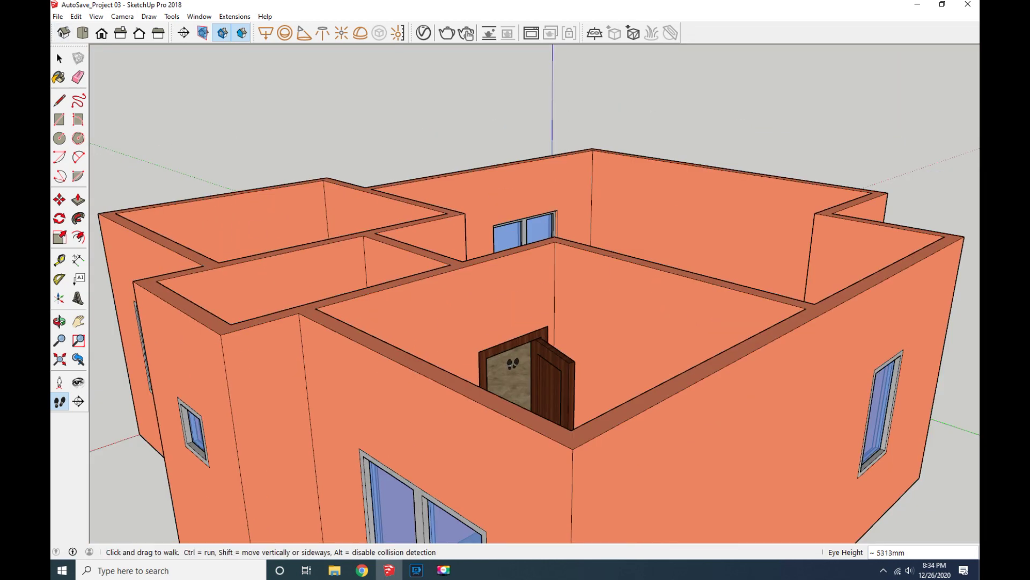
# Orbit down to a low view of the door wall and zoom in through the doorway.
pyautogui.click(59, 322)
pyautogui.moveTo(322, 477)
pyautogui.mouseDown()
pyautogui.moveTo(720, 449)
pyautogui.moveTo(429, 488)
pyautogui.mouseUp()
pyautogui.scroll(3, 450, 510)
pyautogui.scroll(3, 471, 513)
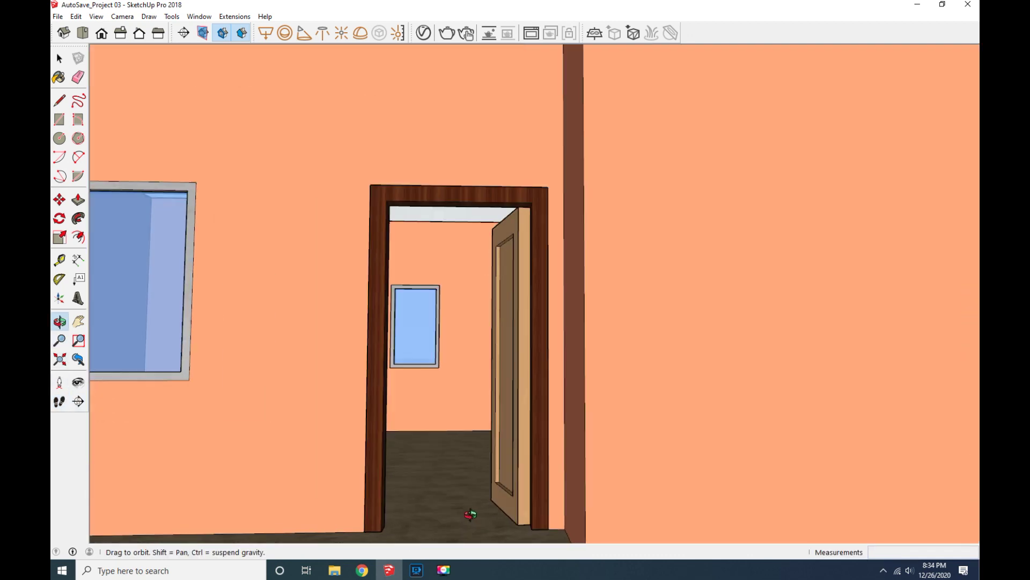
pyautogui.scroll(2, 460, 525)
pyautogui.scroll(2, 448, 516)
pyautogui.scroll(2, 450, 513)
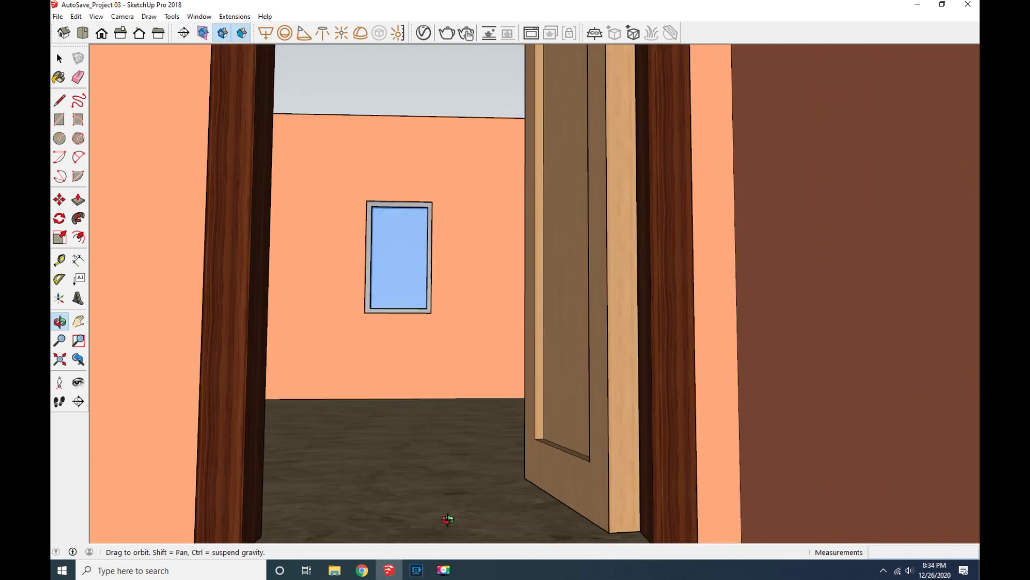
pyautogui.scroll(2, 461, 523)
pyautogui.scroll(2, 424, 526)
pyautogui.scroll(2, 415, 526)
pyautogui.scroll(2, 391, 508)
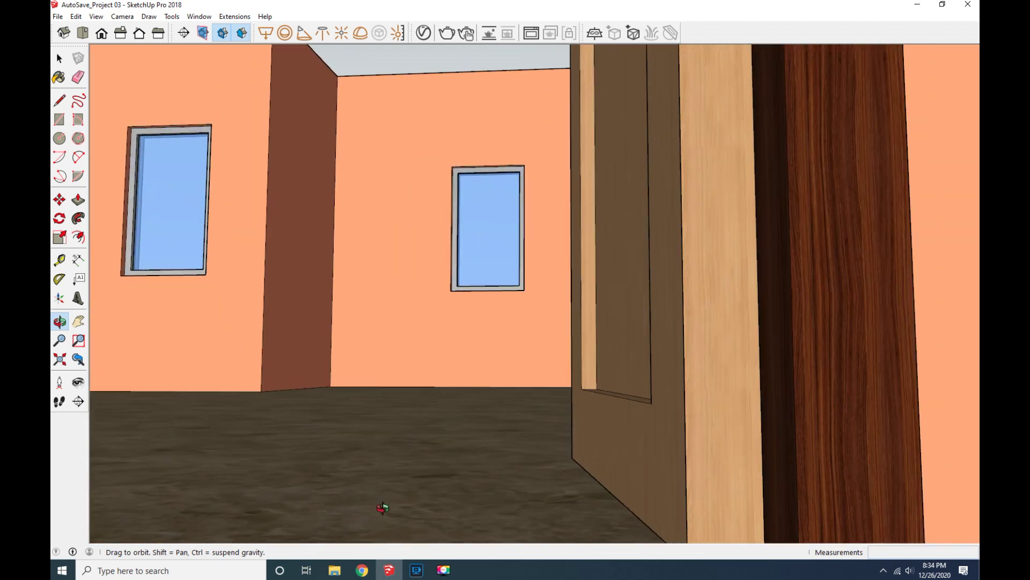
pyautogui.scroll(3, 343, 491)
# Orbit and pan around the interior corner, then walk toward the open door.
pyautogui.moveTo(226, 397); pyautogui.dragTo(317, 409)
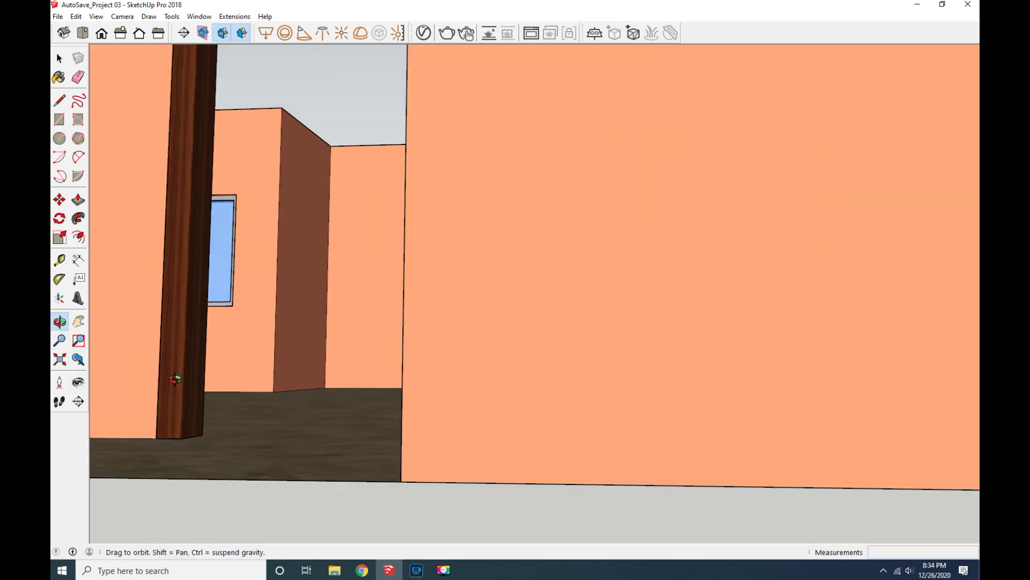
pyautogui.scroll(-3, 322, 402)
pyautogui.scroll(-2, 241, 411)
pyautogui.click(78, 321)
pyautogui.moveTo(314, 386)
pyautogui.mouseDown()
pyautogui.moveTo(444, 387)
pyautogui.moveTo(501, 466)
pyautogui.mouseUp()
pyautogui.scroll(2, 320, 420)
pyautogui.click(60, 403)
pyautogui.moveTo(582, 441); pyautogui.dragTo(585, 406)
pyautogui.press('p')
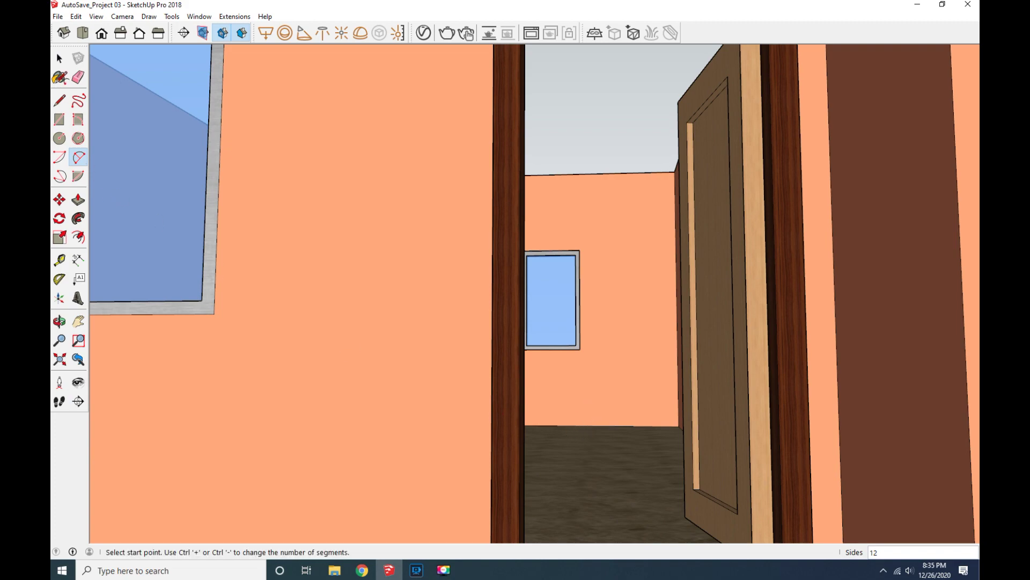